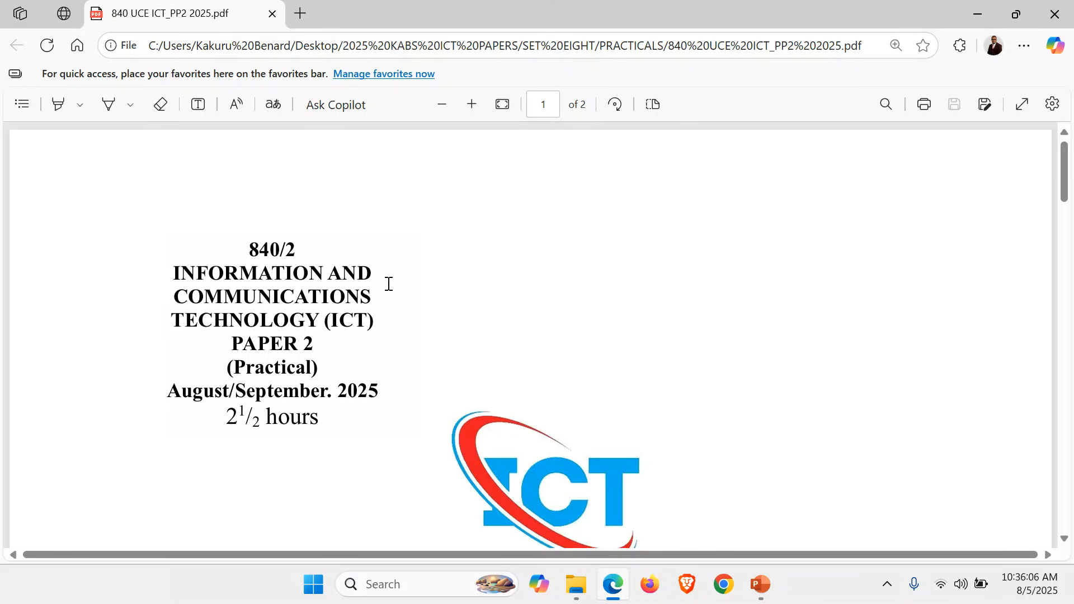
Read the exam paper's cover page and instructions to candidates, including the name of the support files folder
scroll(389, 284, down, 2)
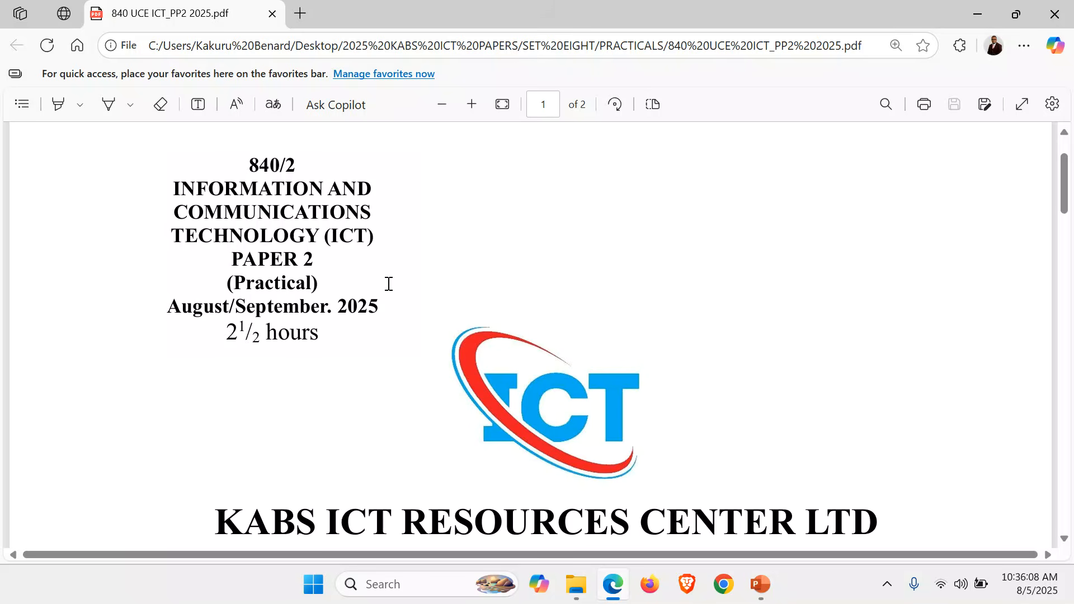
scroll(389, 284, down, 5)
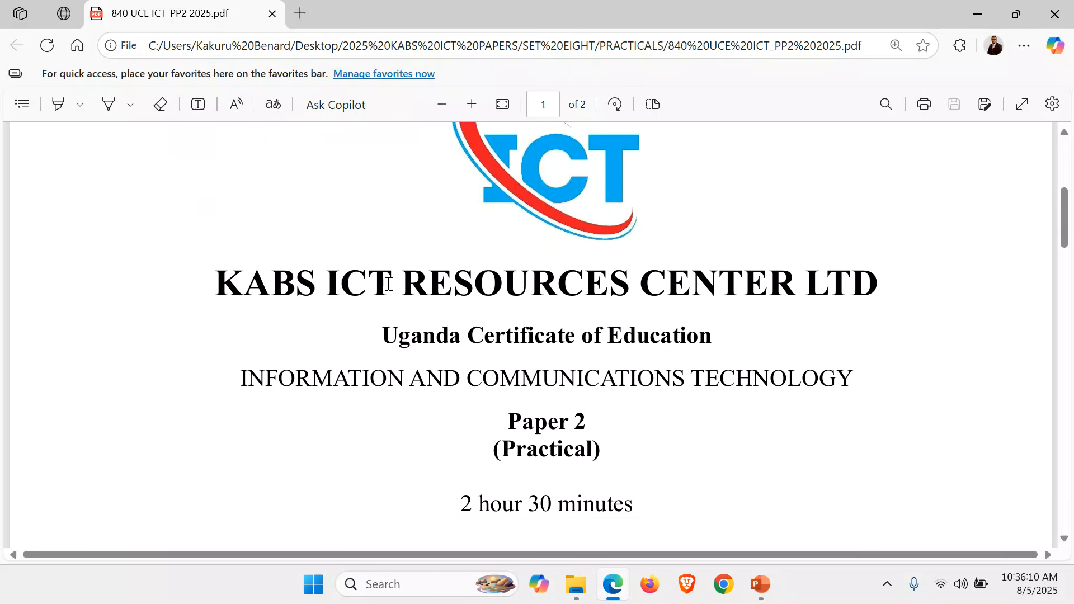
scroll(388, 284, down, 4)
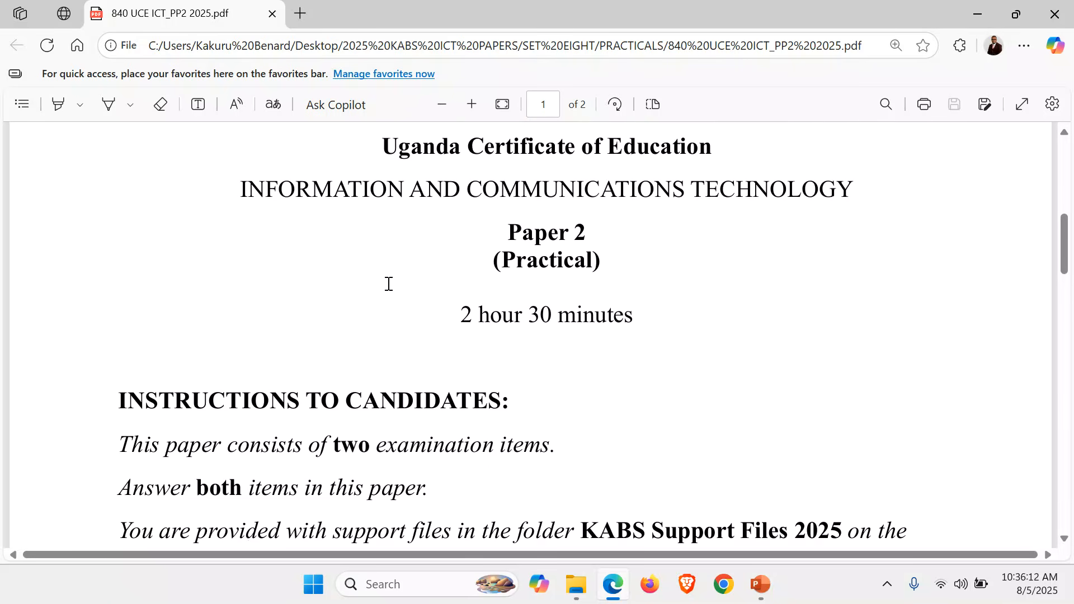
scroll(388, 284, down, 5)
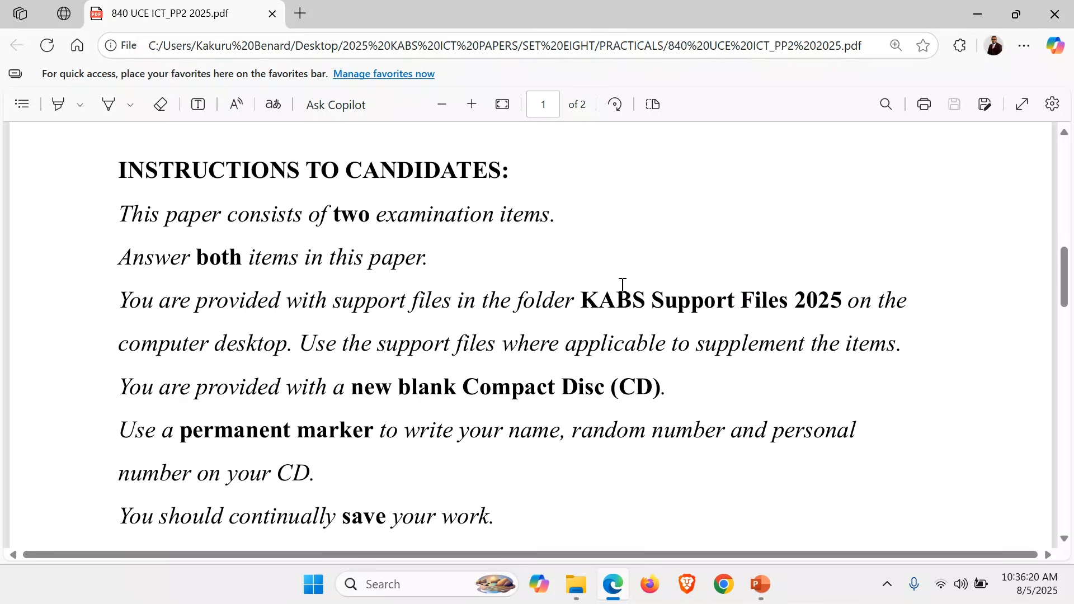
drag(581, 300, 832, 293)
click(582, 386)
scroll(582, 386, down, 10)
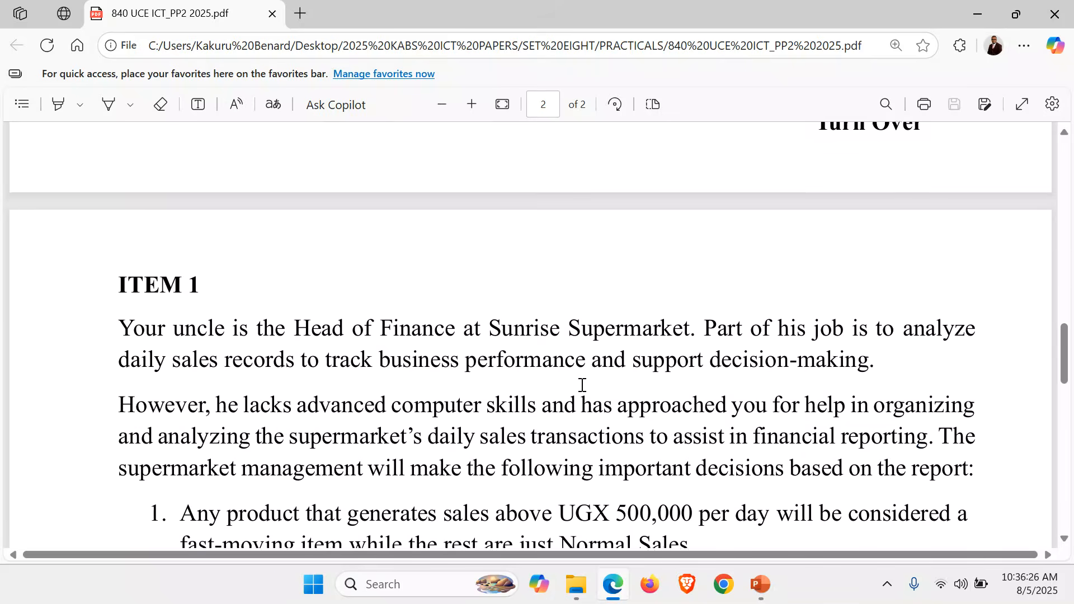
Read the Item 1 scenario about Sunrise Supermarket, its three management decisions and the task description
scroll(582, 386, down, 1)
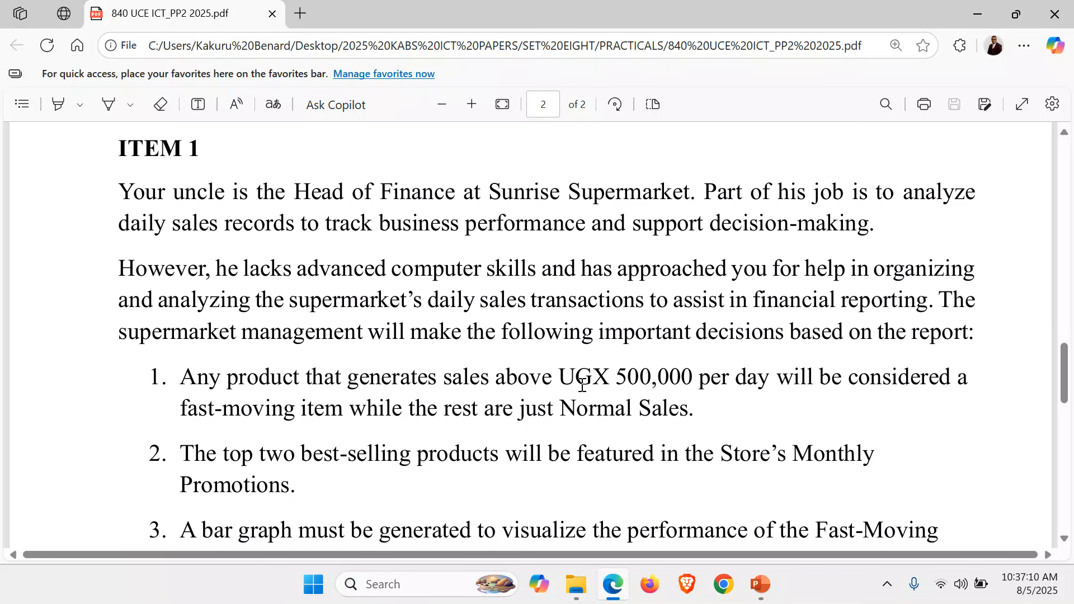
scroll(582, 386, down, 2)
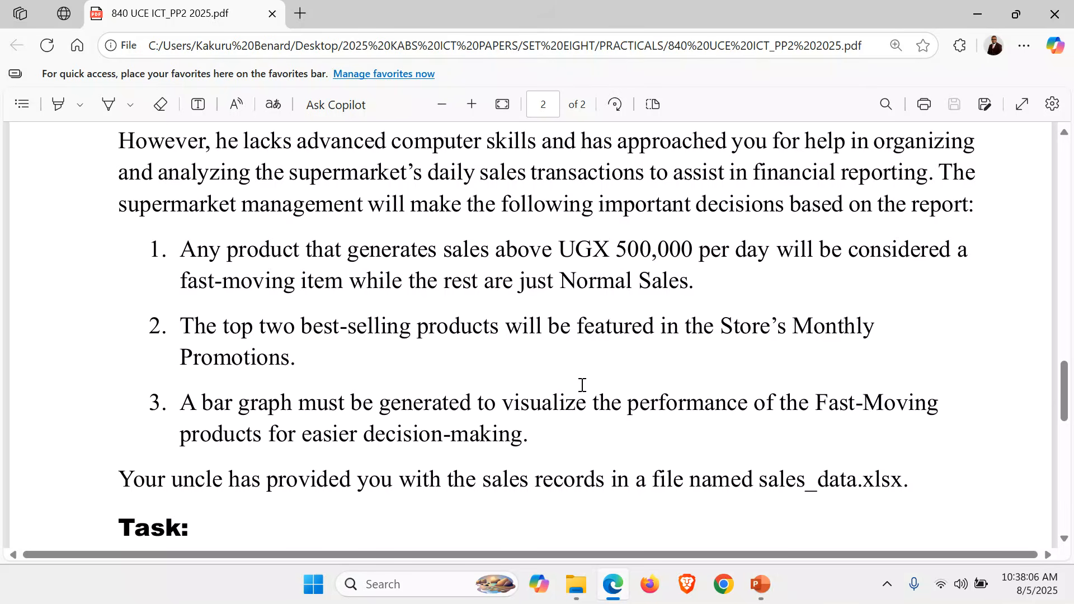
scroll(582, 385, down, 2)
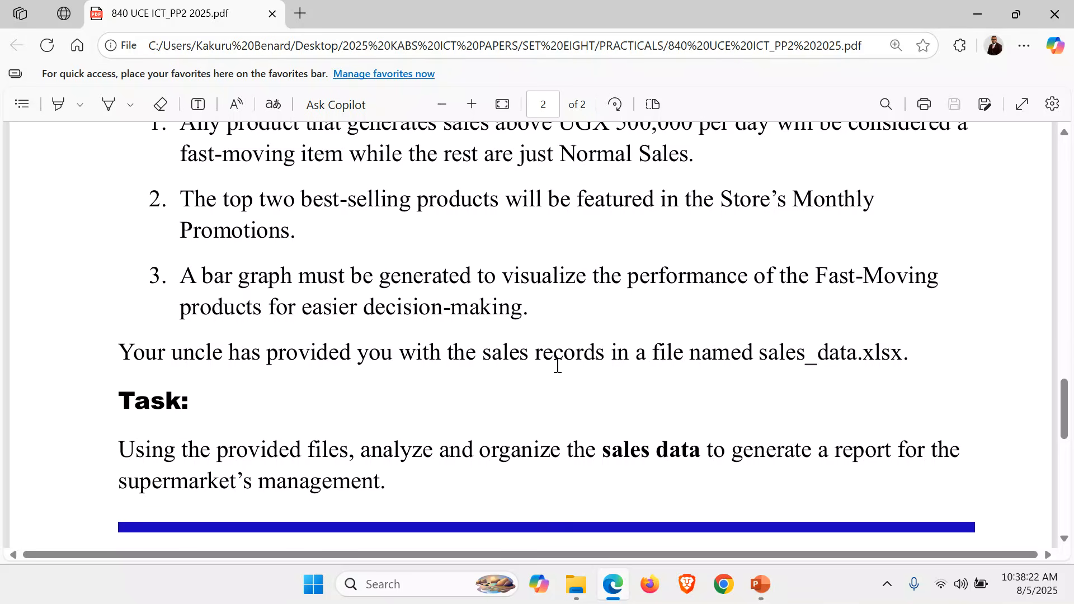
ctrl+scroll(558, 366, down, 2)
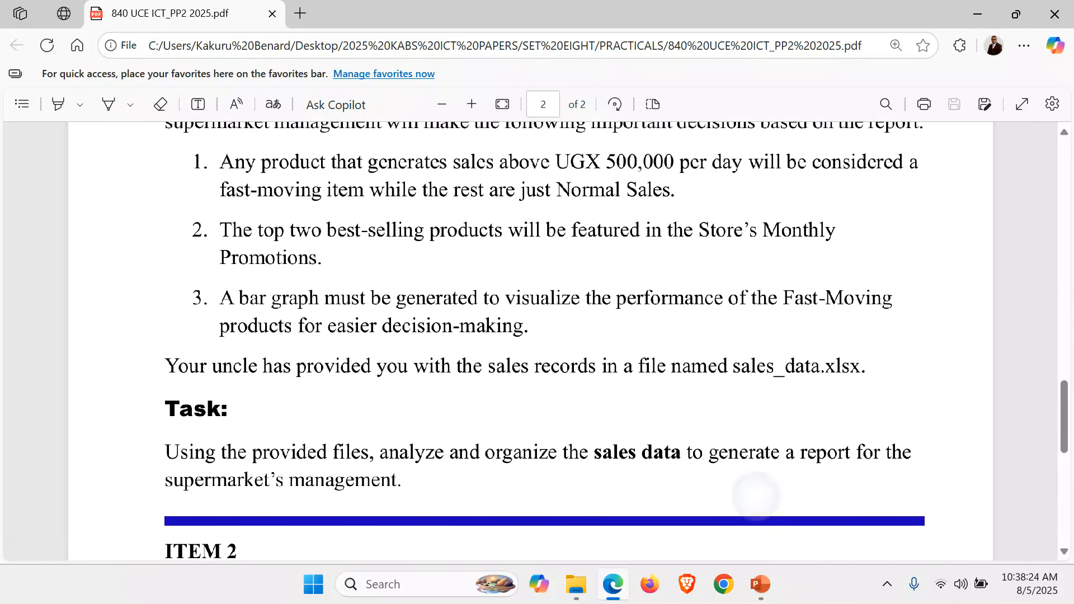
ctrl+scroll(532, 341, down, 3)
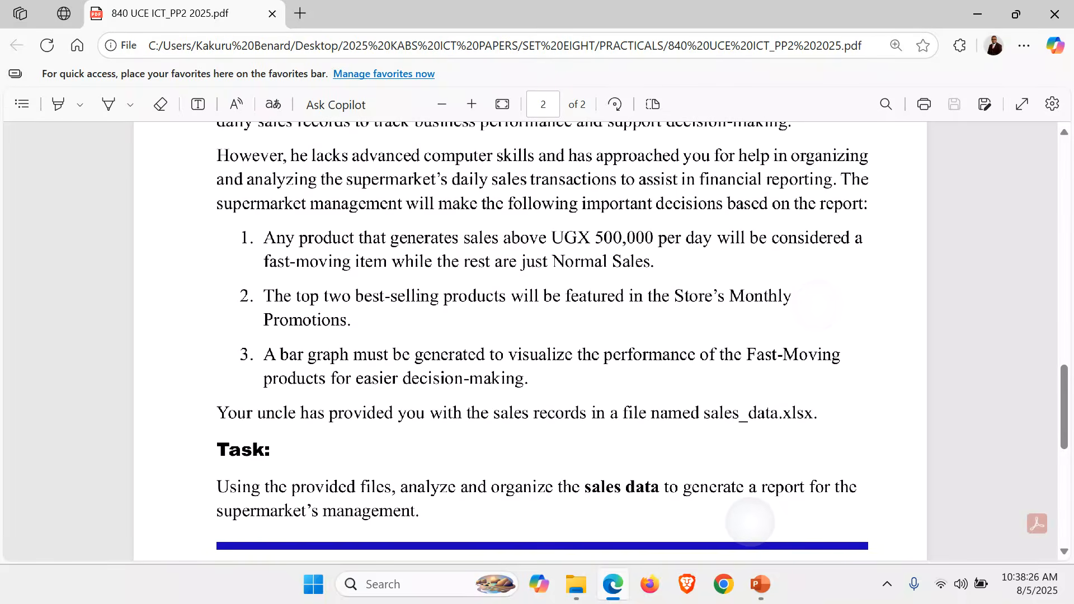
ctrl+scroll(532, 341, down, 2)
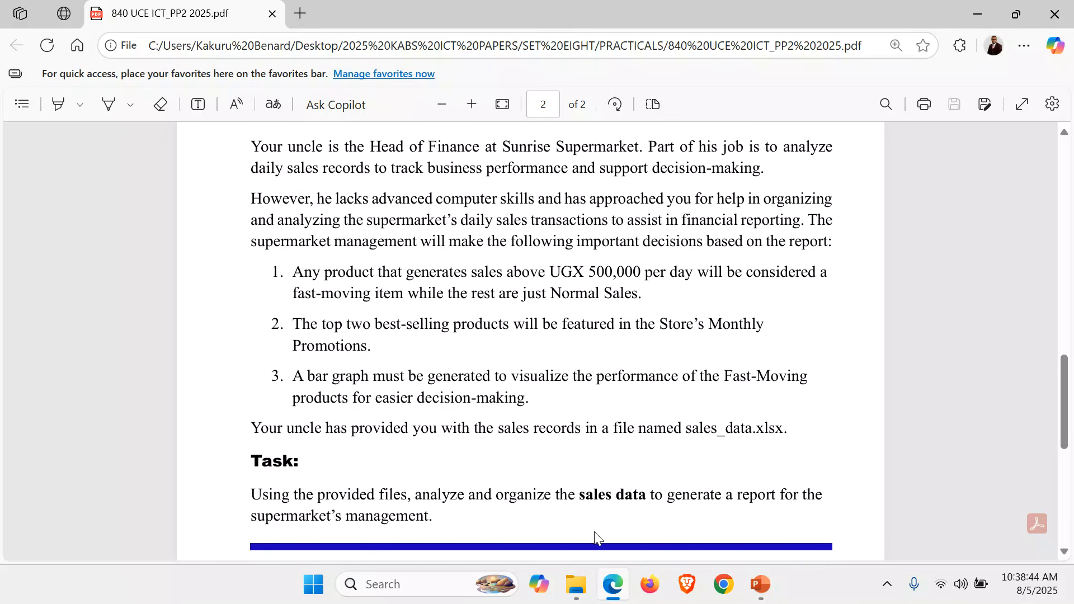
Switch to File Explorer and open the Item 1_Sales_data folder inside KABS Support Files 2025
click(575, 585)
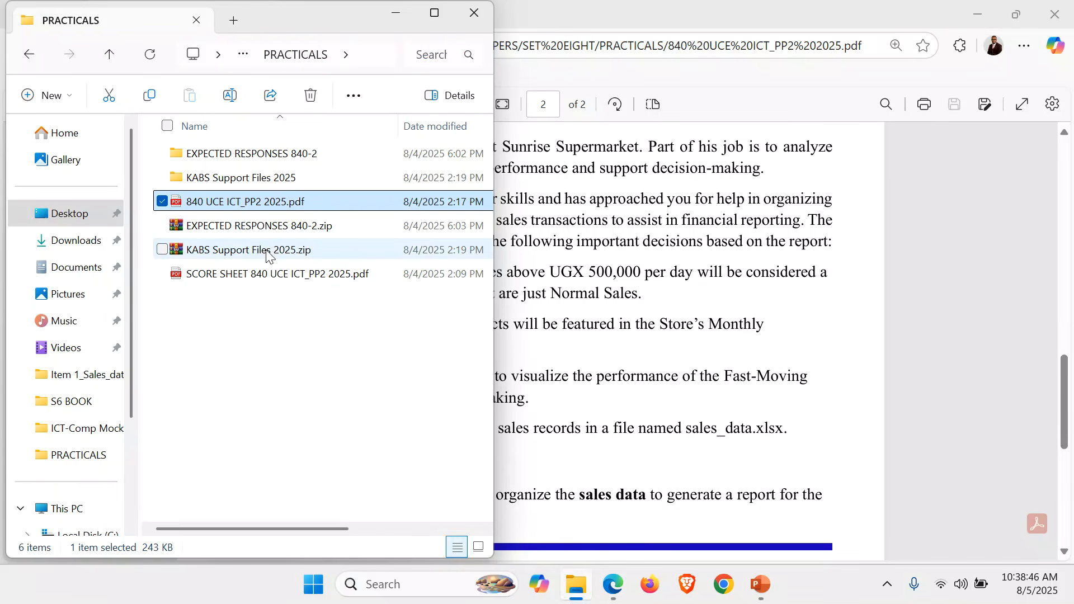
double_click(246, 178)
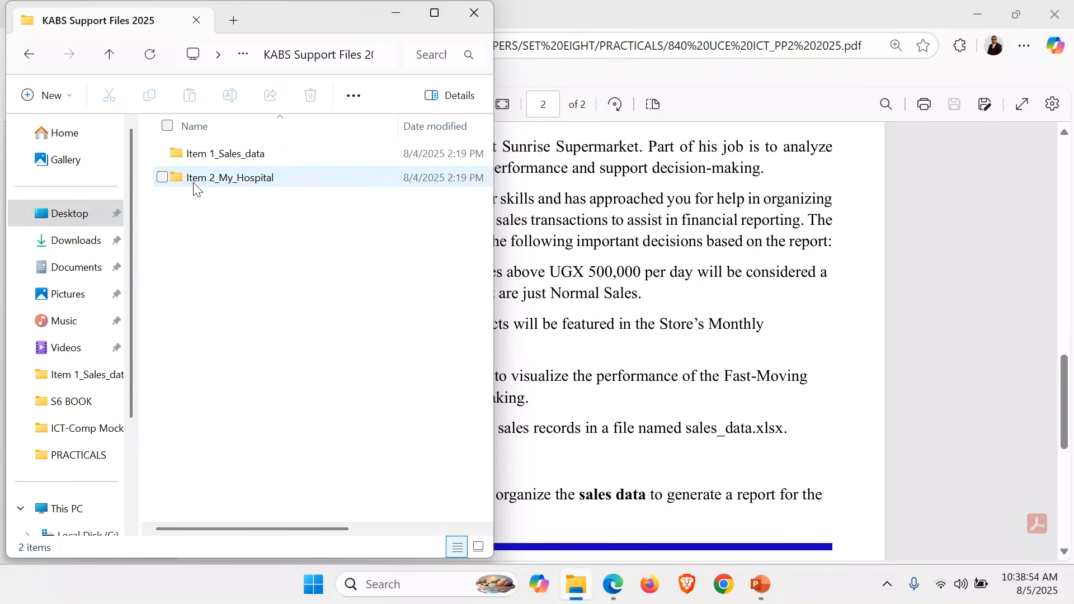
mouse_move(233, 187)
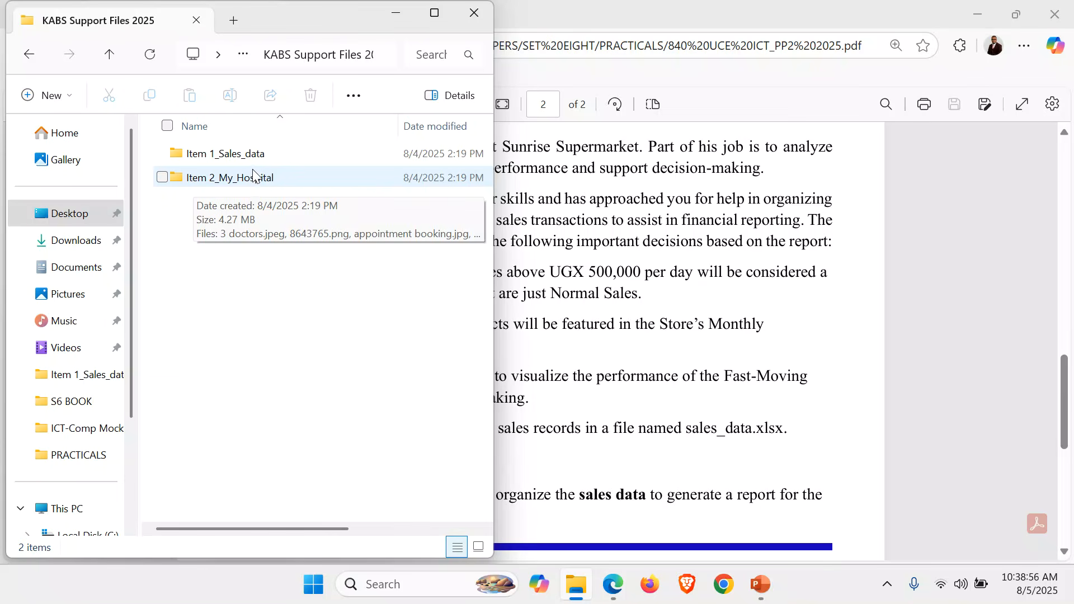
double_click(224, 160)
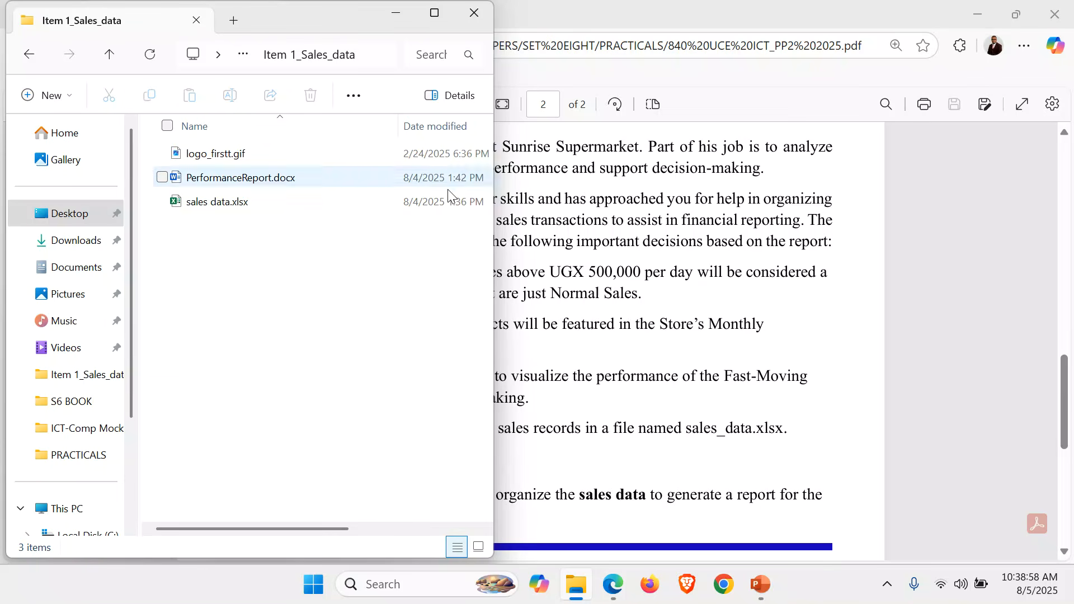
Show the folder's files as large thumbnails in a wider window and view the logo_firstt.gif image
drag(493, 253, 572, 288)
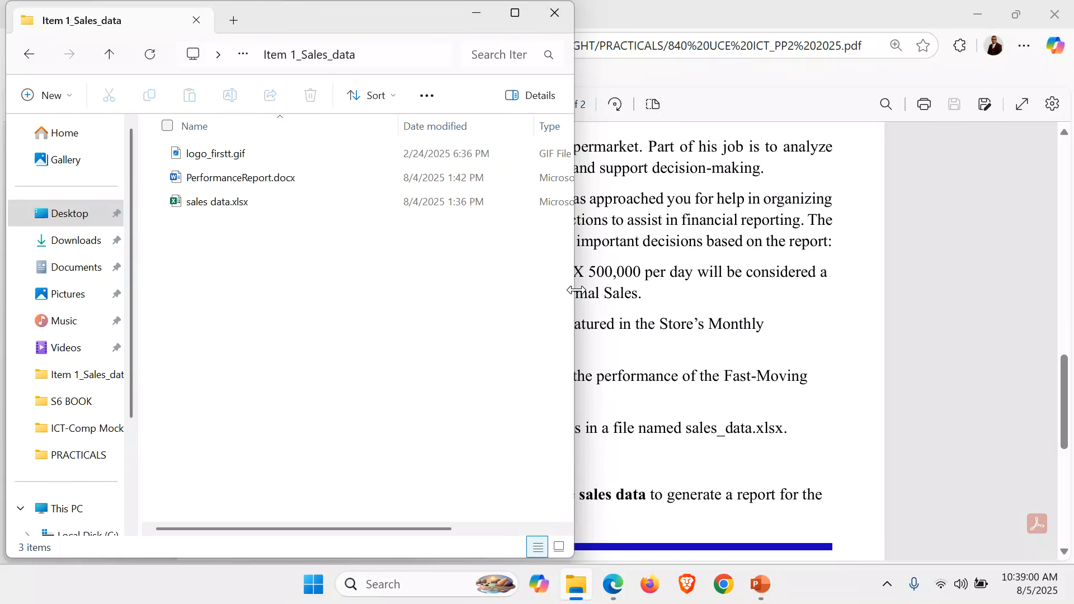
click(560, 547)
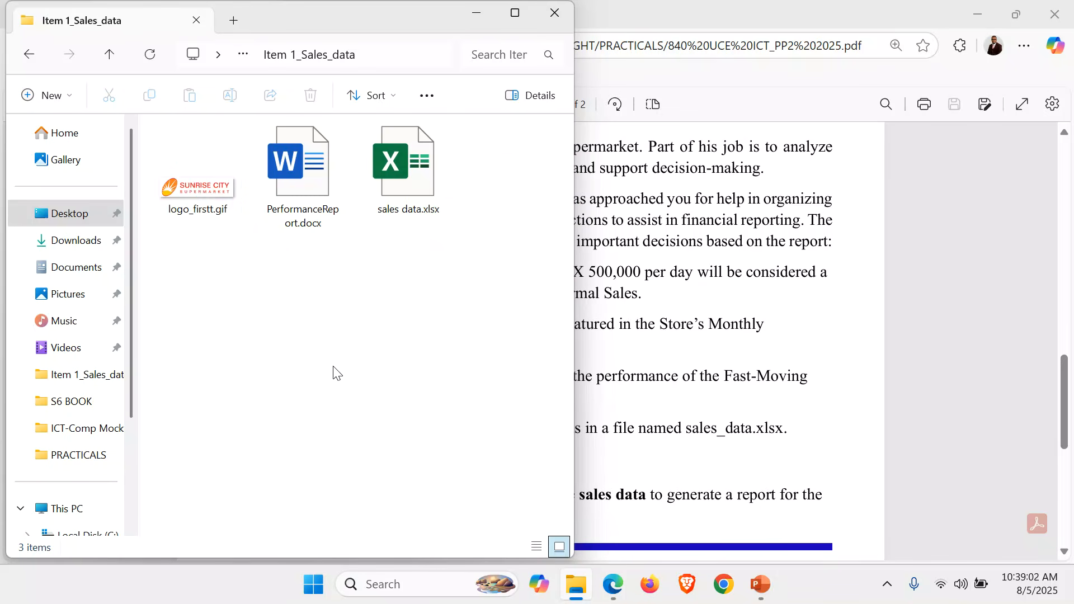
double_click(192, 183)
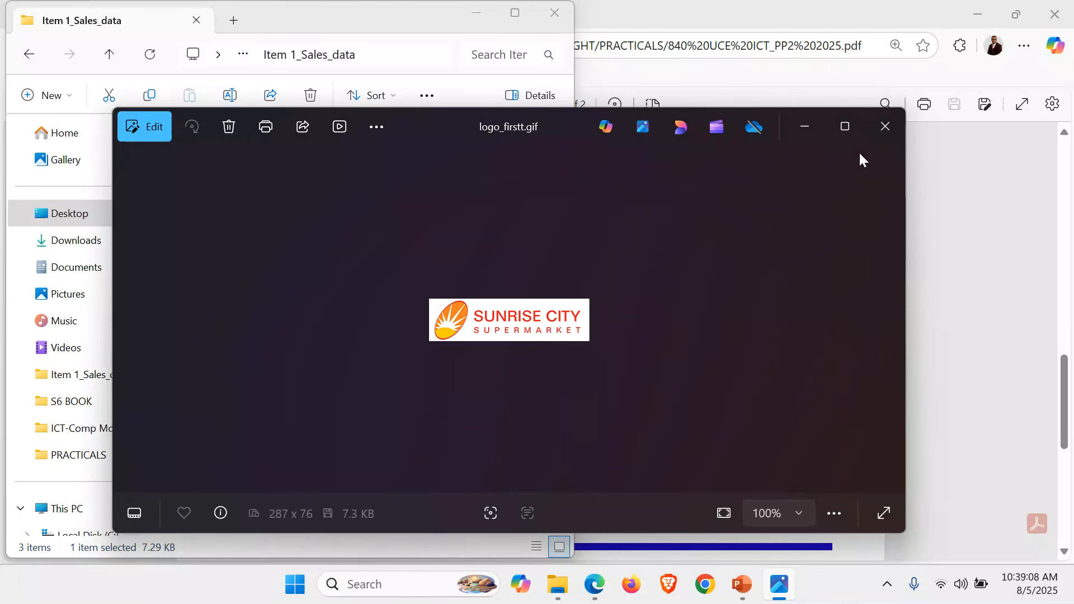
click(884, 131)
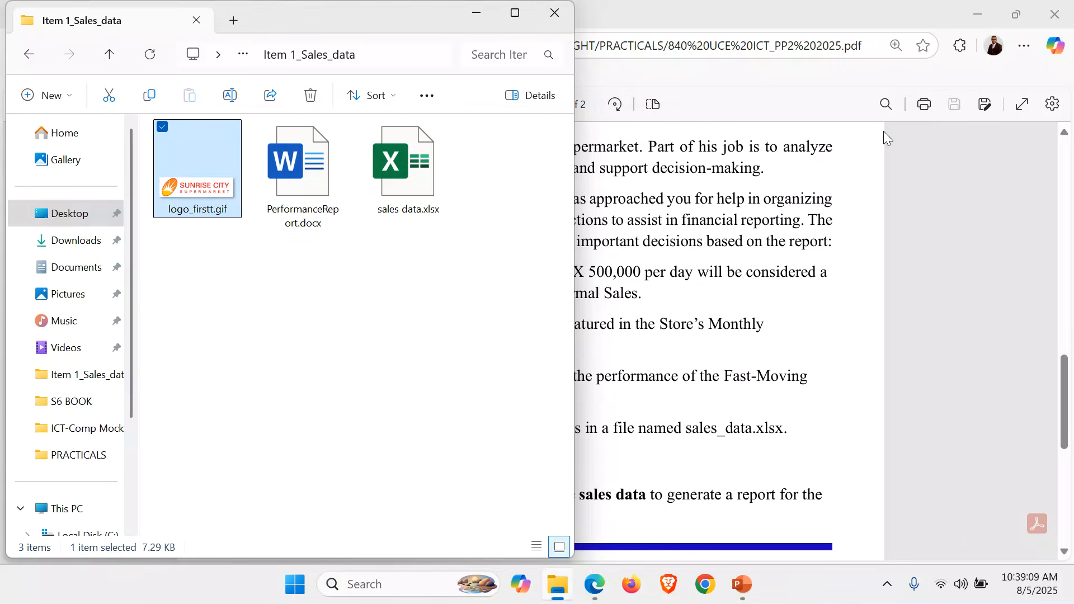
Open PerformanceReport.docx in Word, look through its sections from introduction to recommendations, and close it
double_click(311, 186)
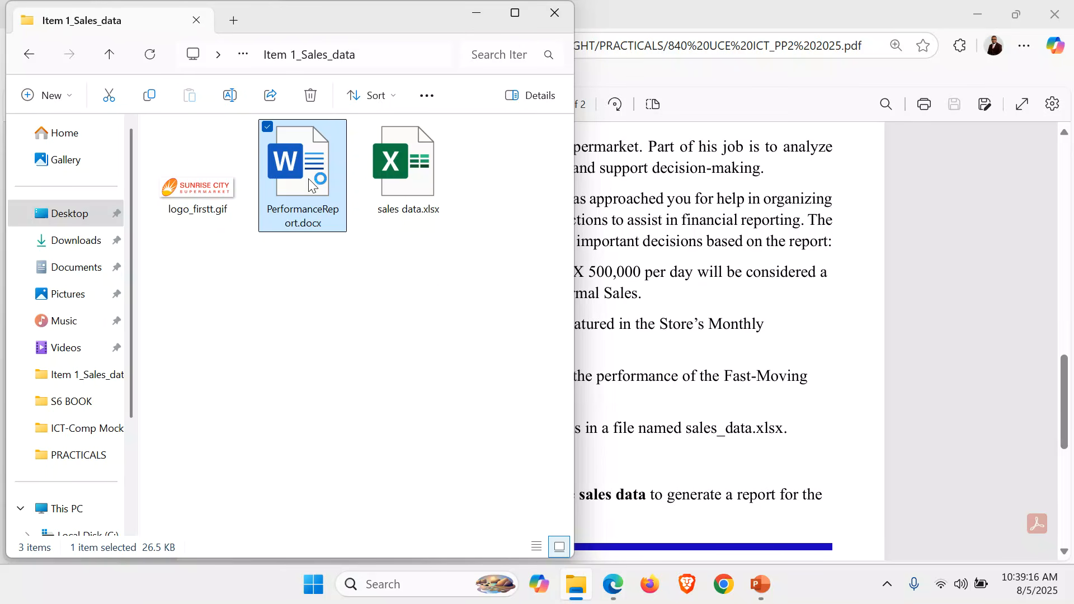
click(416, 162)
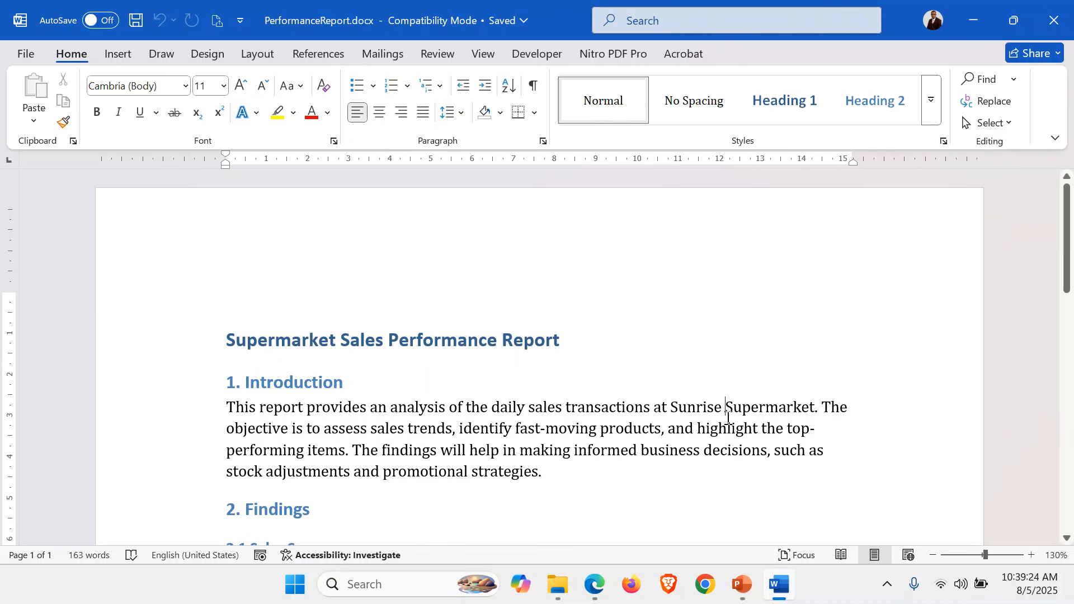
scroll(727, 418, down, 7)
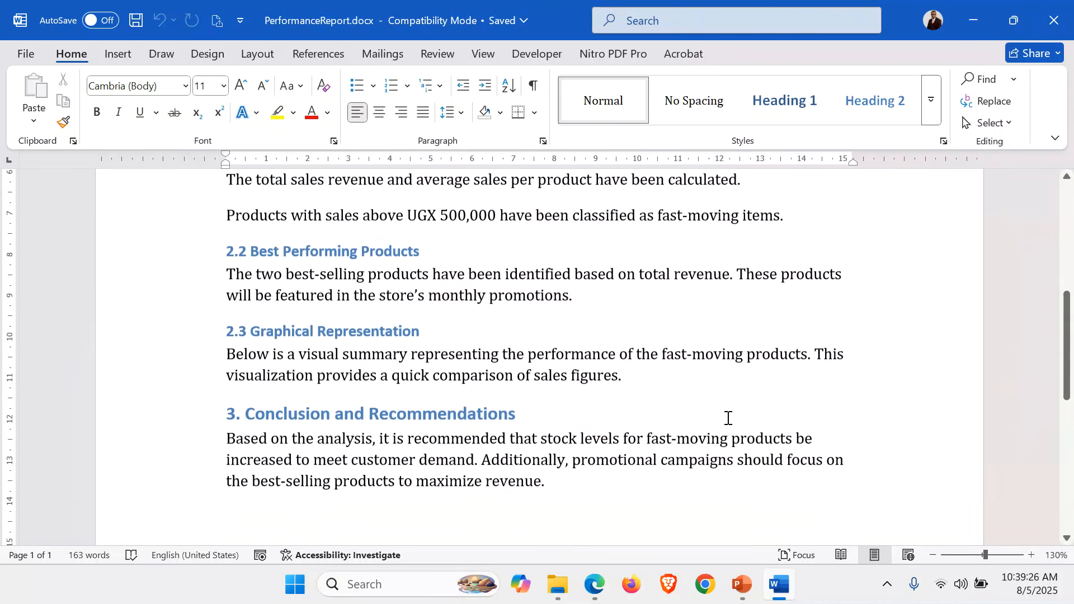
scroll(728, 418, up, 8)
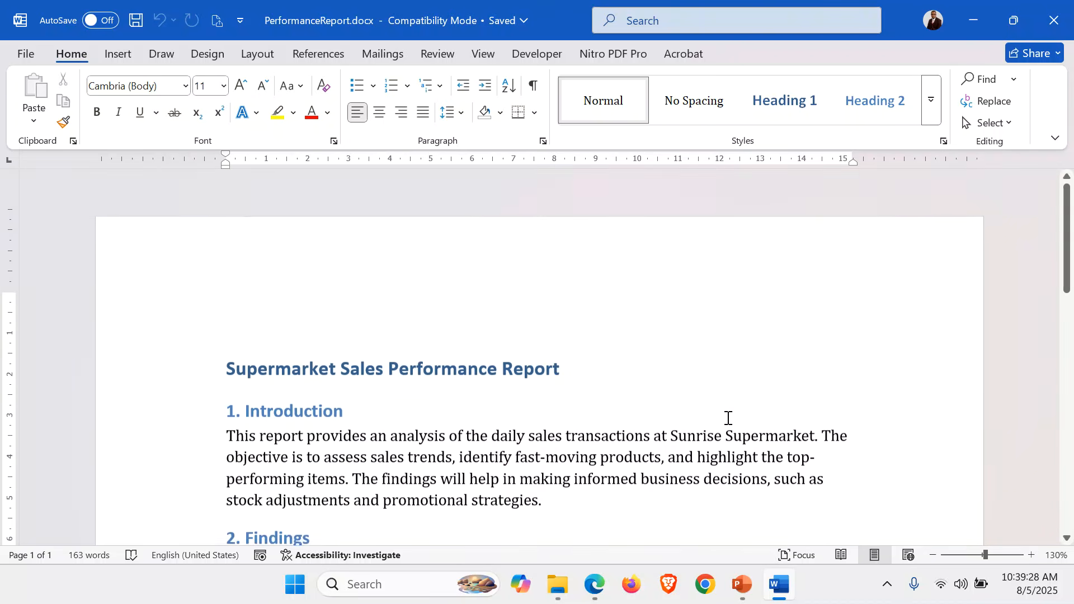
scroll(728, 418, down, 8)
scroll(727, 417, up, 1)
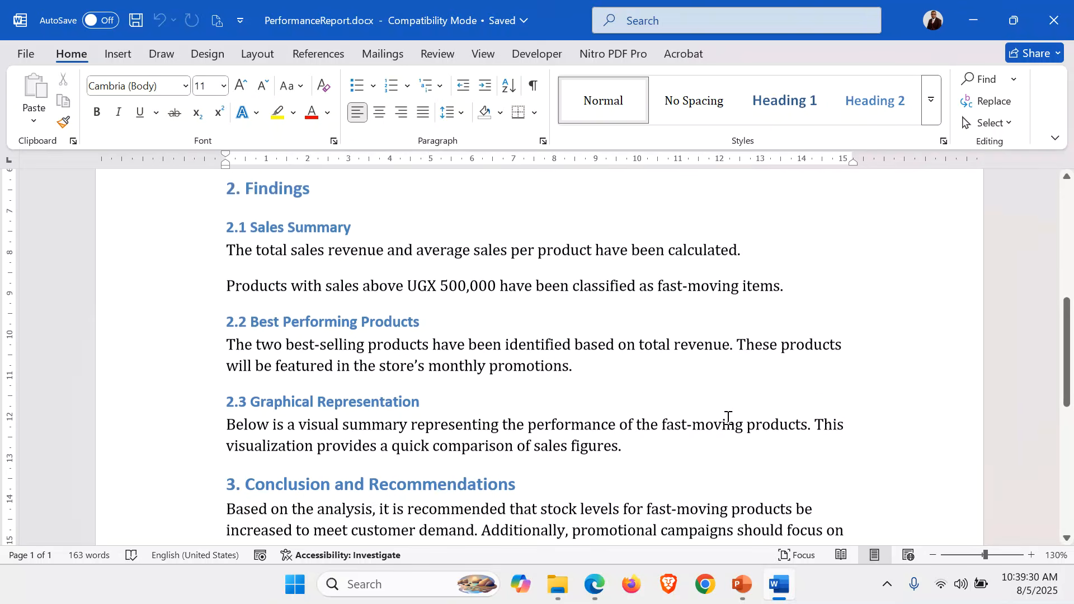
scroll(728, 418, up, 2)
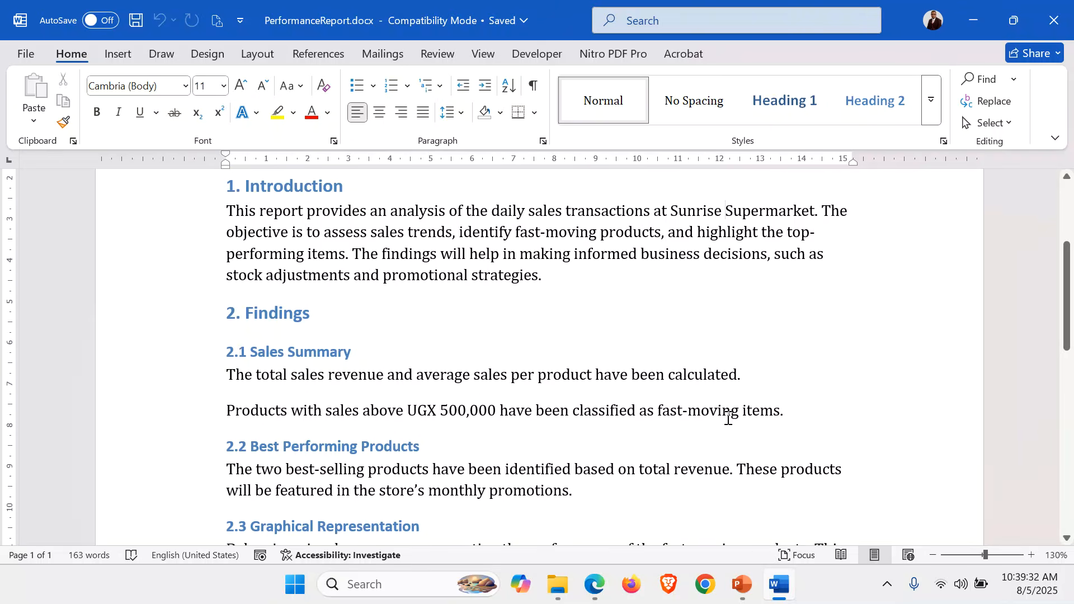
scroll(728, 418, up, 3)
scroll(727, 418, down, 8)
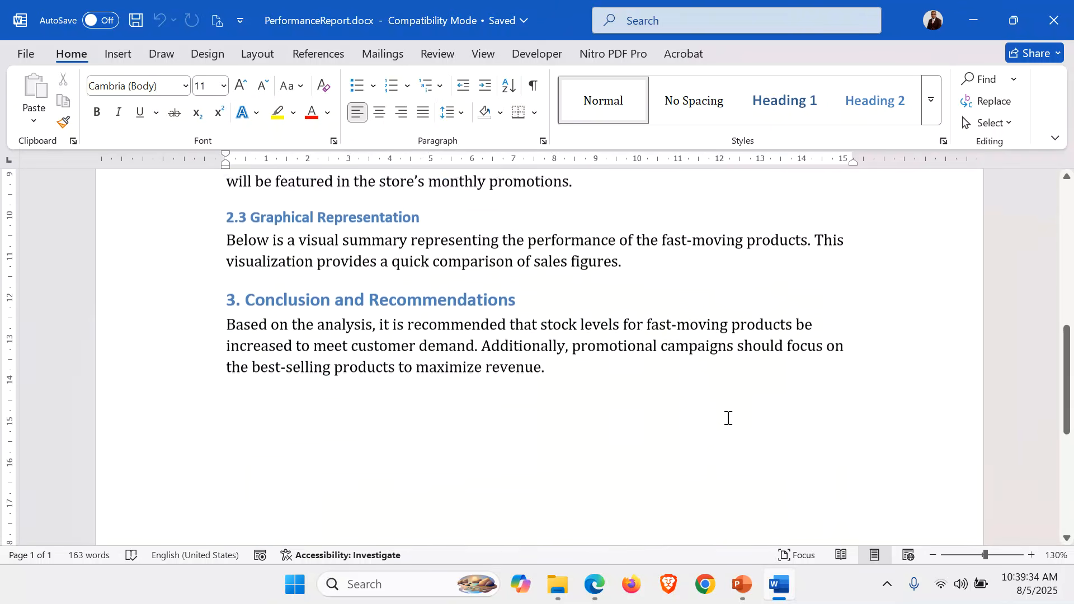
scroll(728, 418, down, 4)
scroll(726, 417, up, 13)
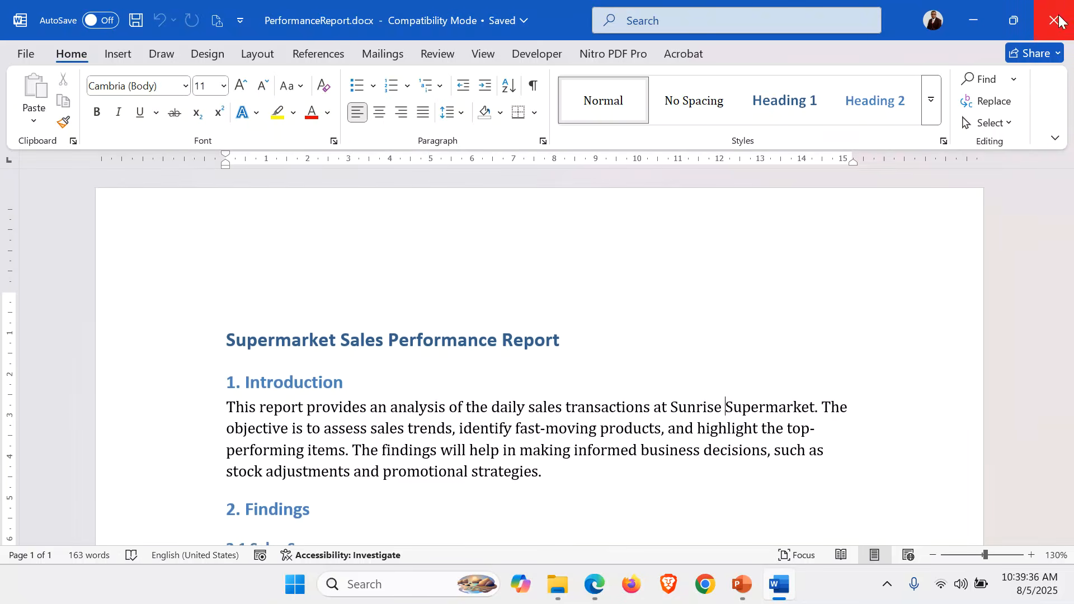
click(1059, 20)
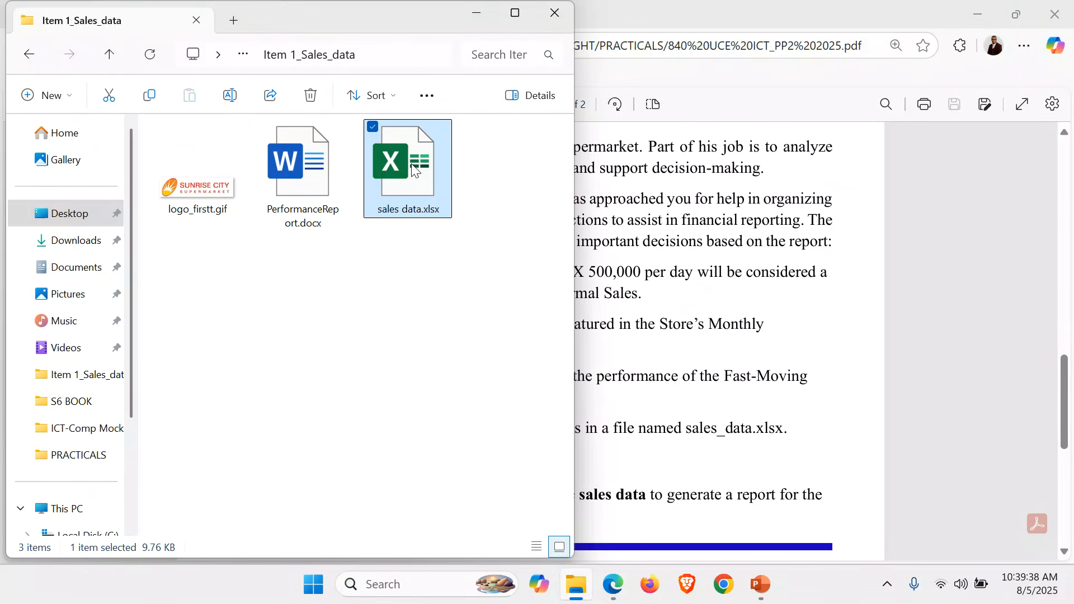
Open sales data.xlsx in Excel, check the column headings in row 1, and close it to return to the exam paper
double_click(413, 169)
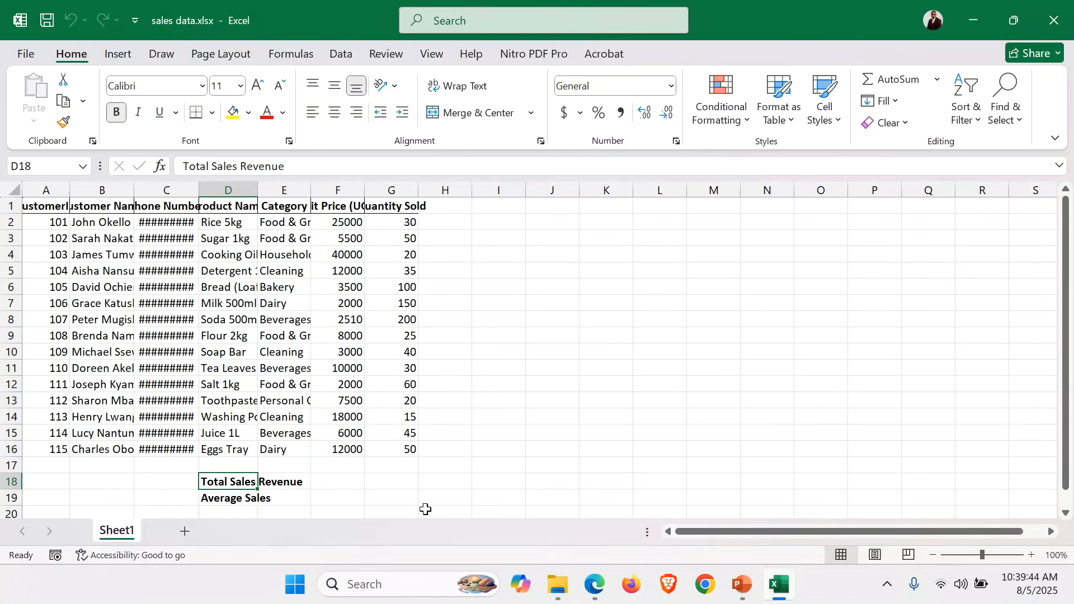
click(140, 479)
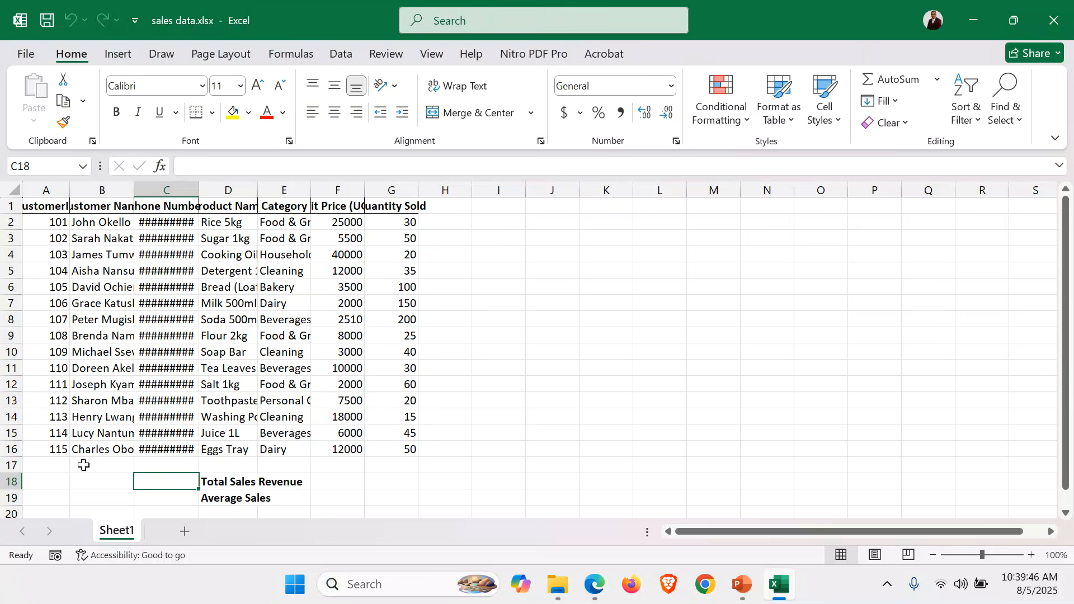
click(37, 205)
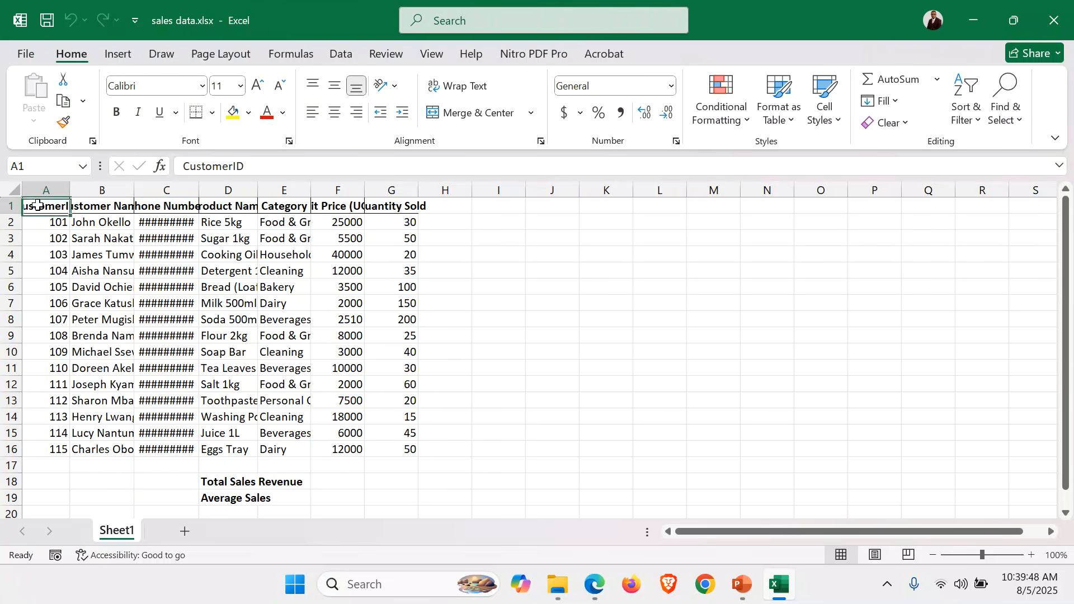
key(Right)
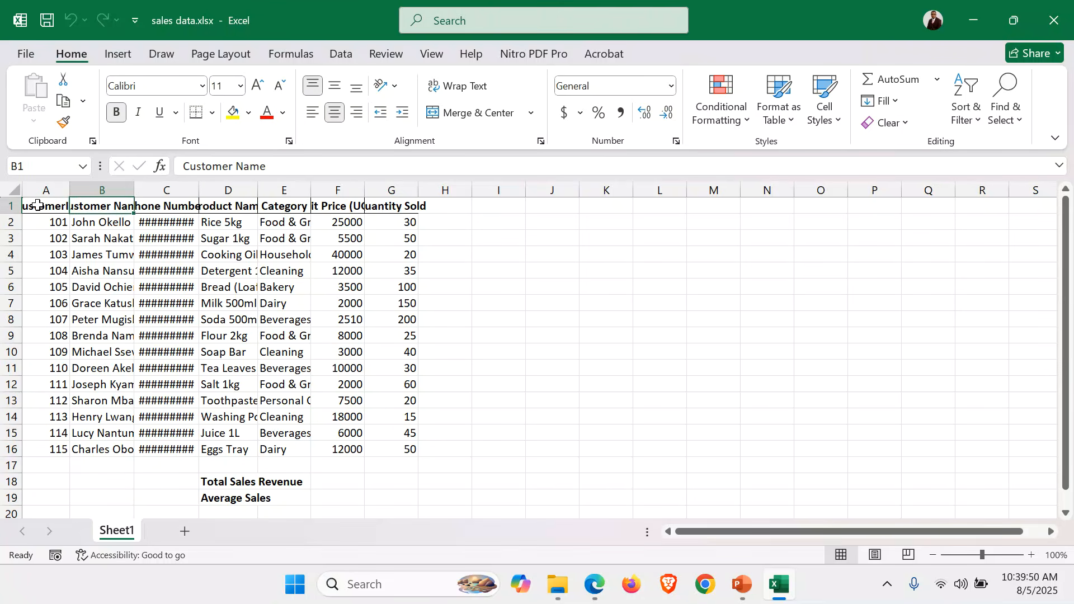
key(Right)
key(Right)
key(Right)
key(Right)
key(Right)
key(Right)
key(Right)
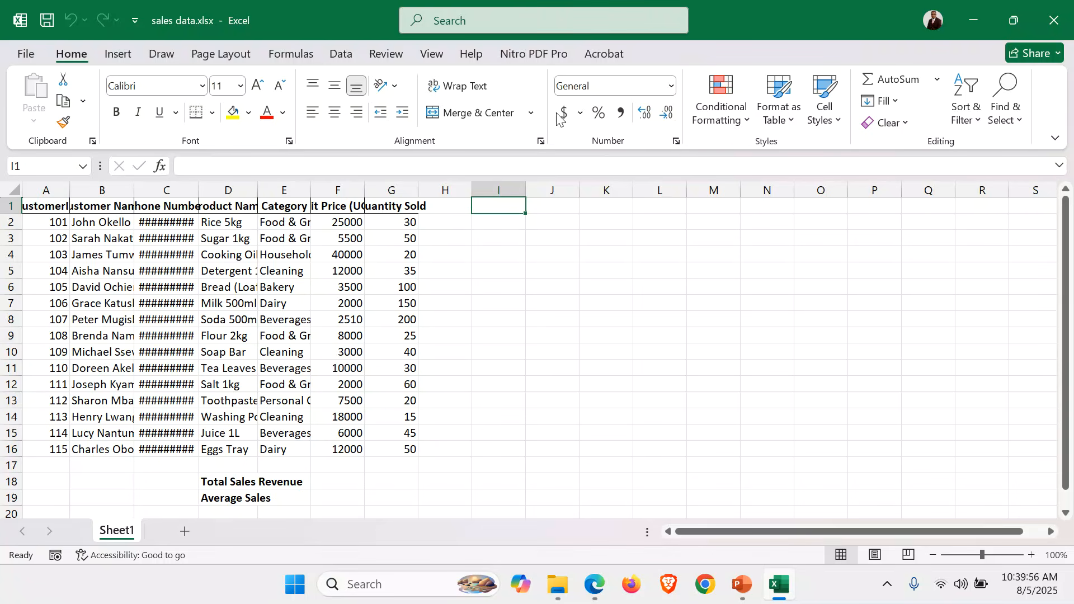
click(1056, 21)
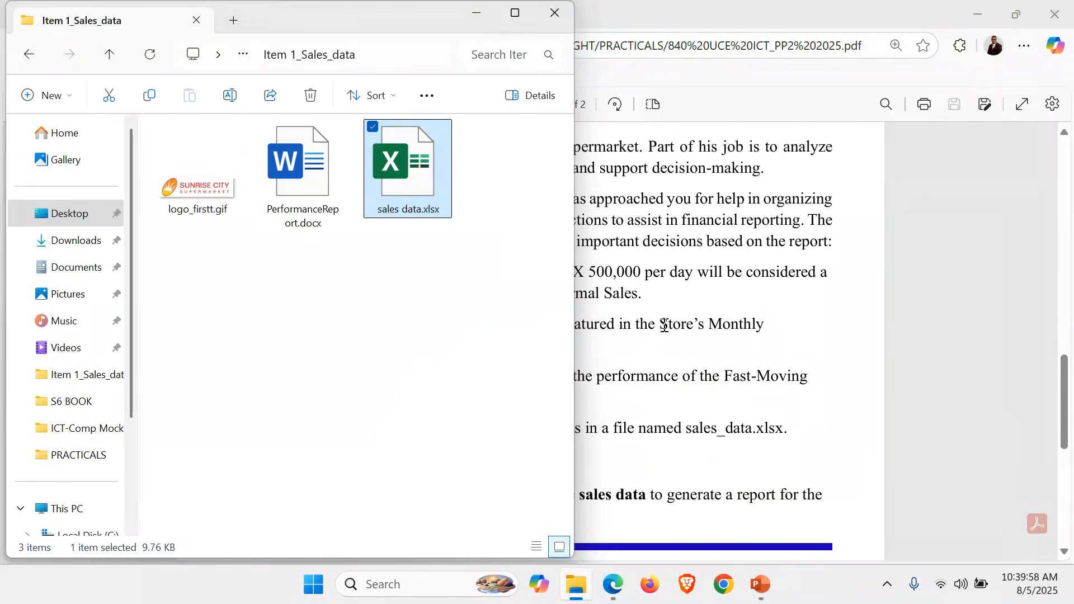
click(657, 335)
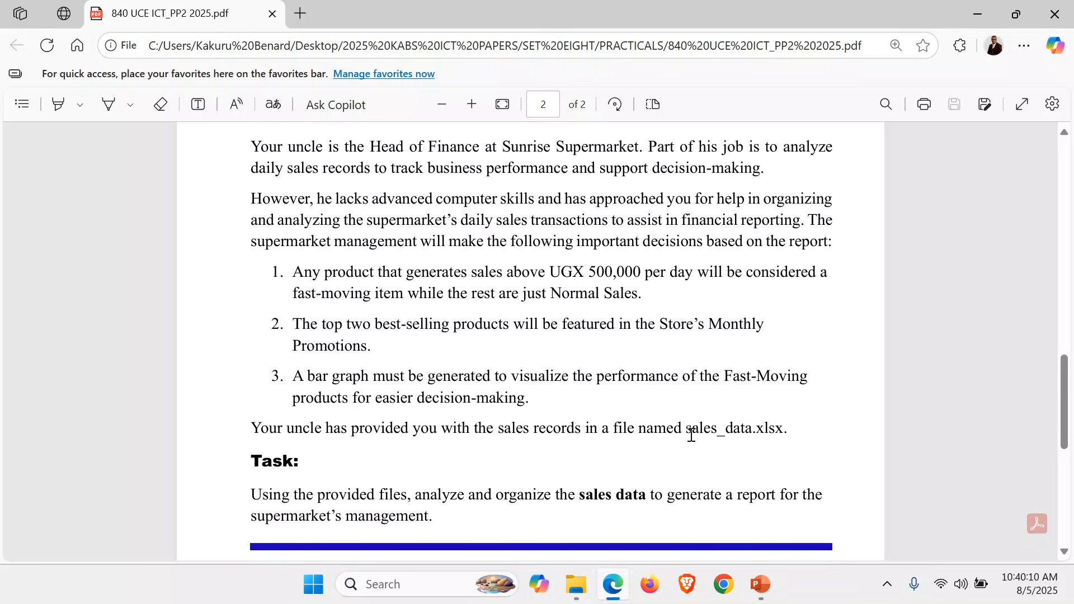
Highlight the sales_data.xlsx file name in Item 1 and enlarge the exam paper to page width
drag(690, 429, 788, 429)
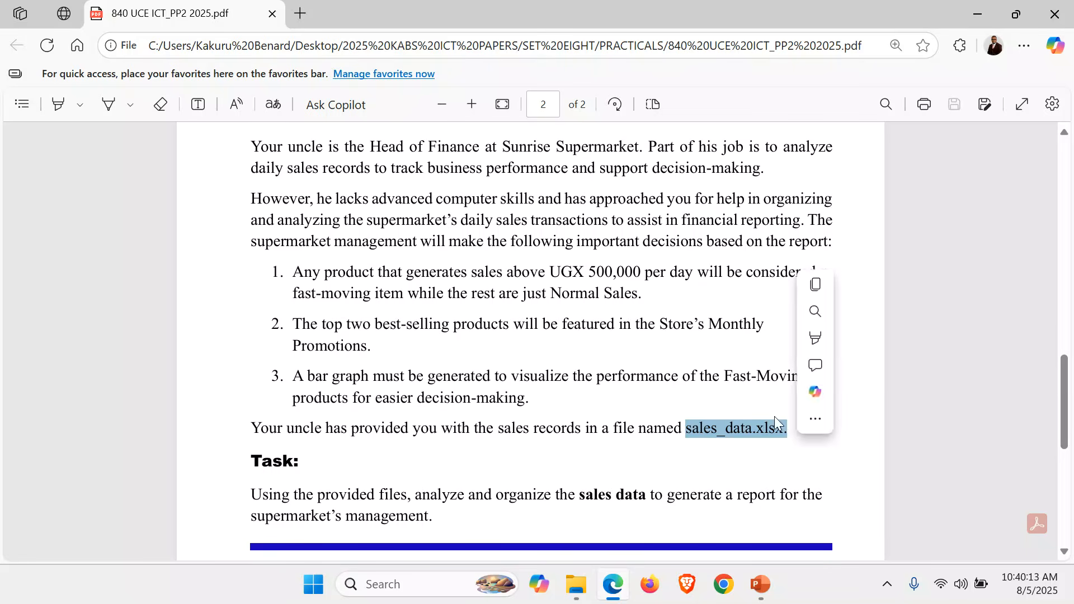
click(503, 104)
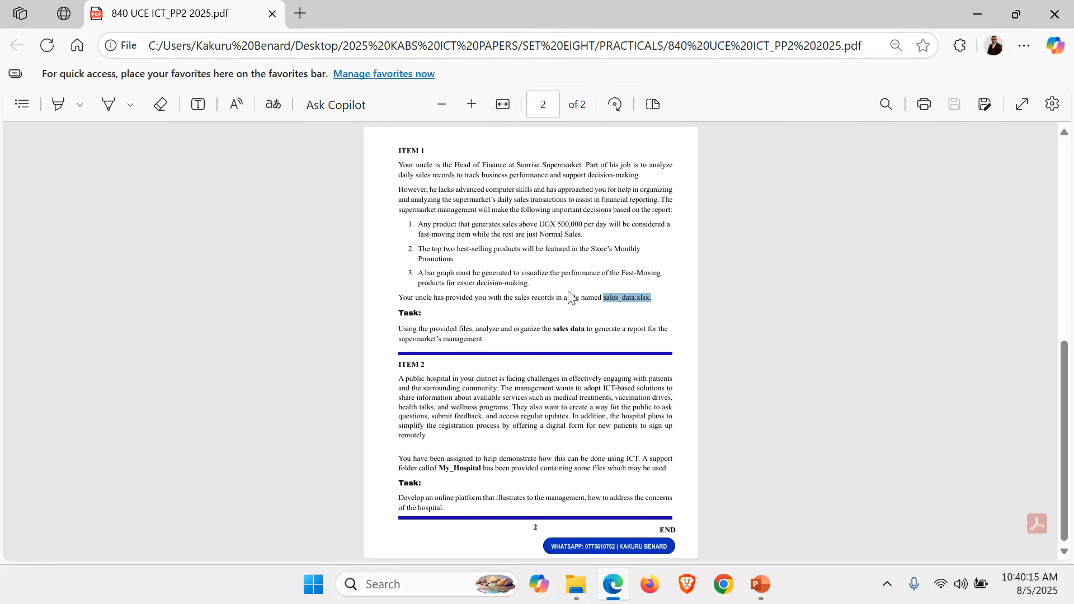
click(502, 105)
scroll(699, 456, down, 3)
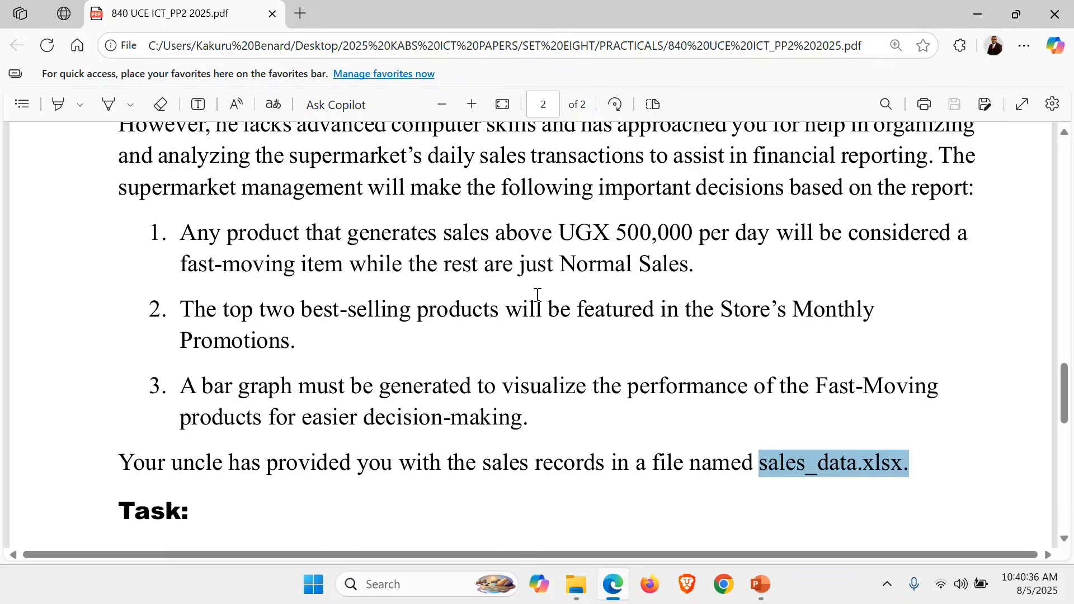
Examine Item 1's three decision rules, marking the UGX 500,000 threshold, fast-moving and Normal Sales labels, top two products and bar graph
click(475, 265)
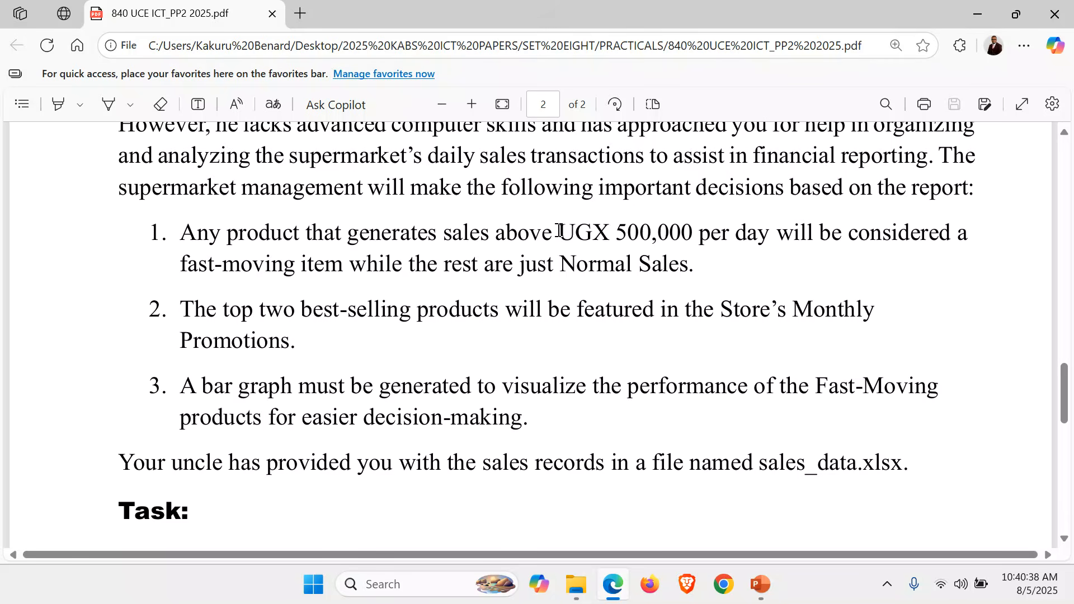
drag(553, 230, 687, 226)
click(498, 282)
drag(180, 265, 327, 267)
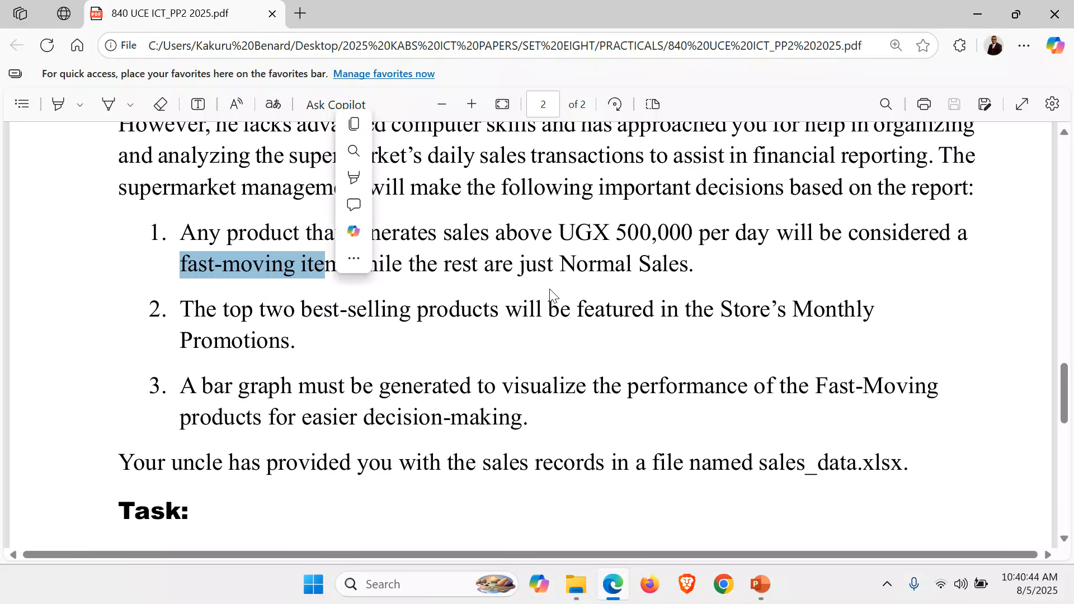
click(550, 291)
drag(560, 265, 667, 266)
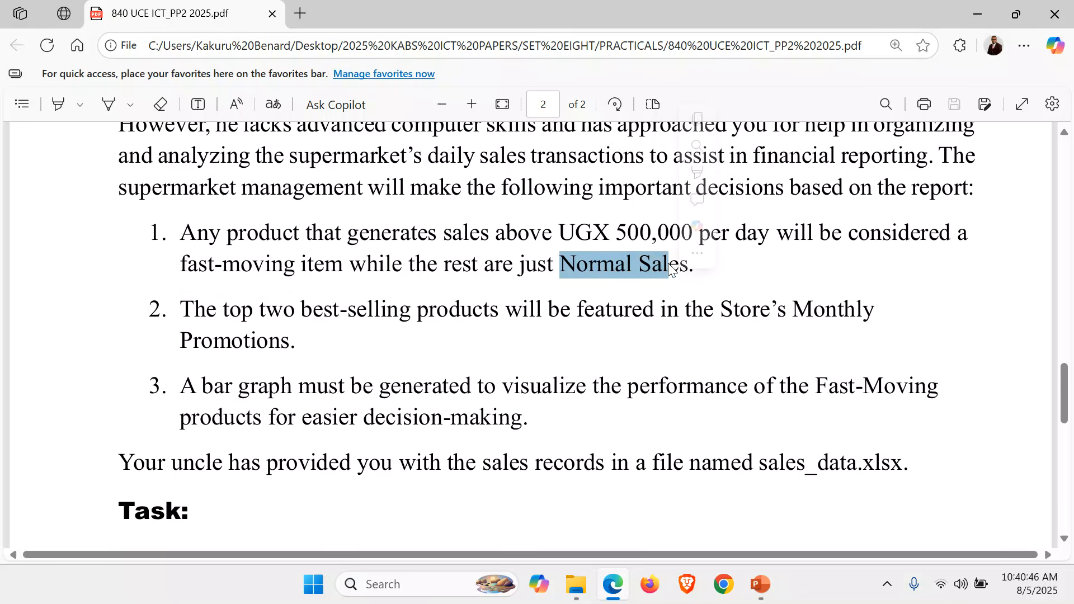
click(484, 347)
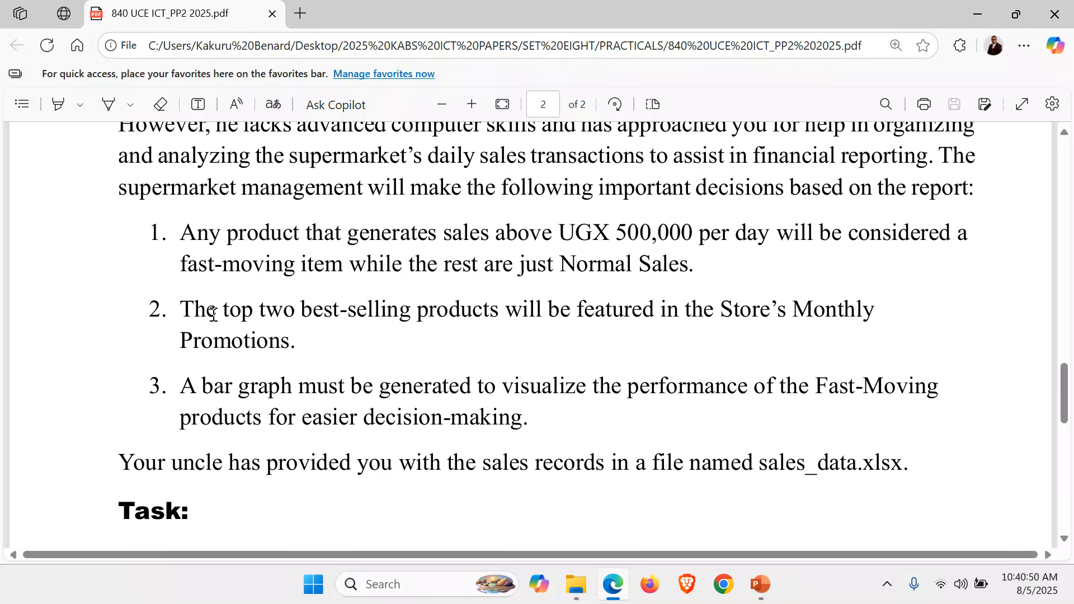
drag(223, 311, 380, 317)
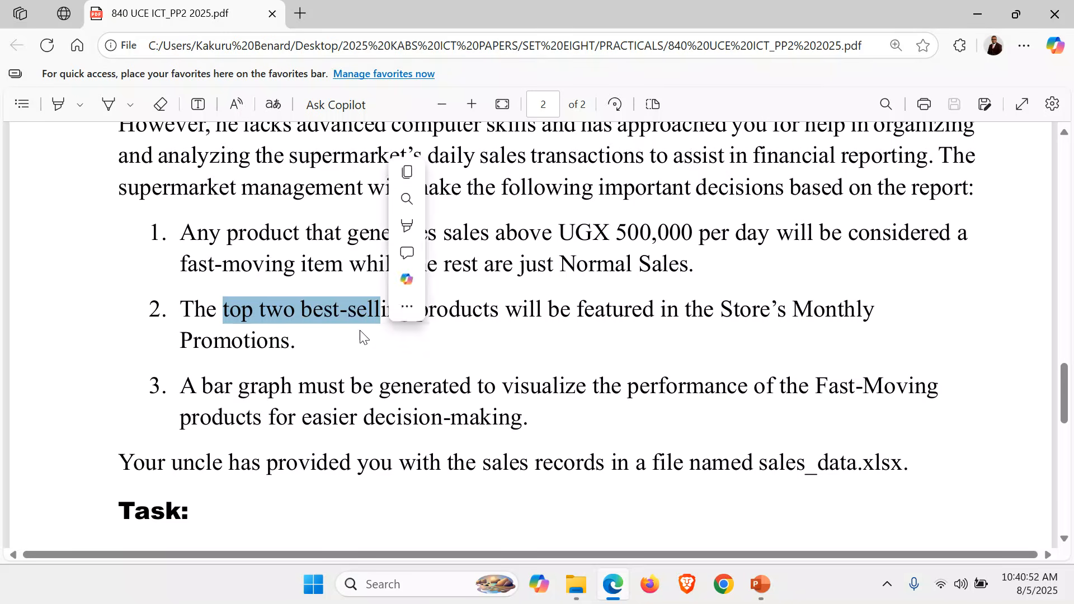
click(336, 366)
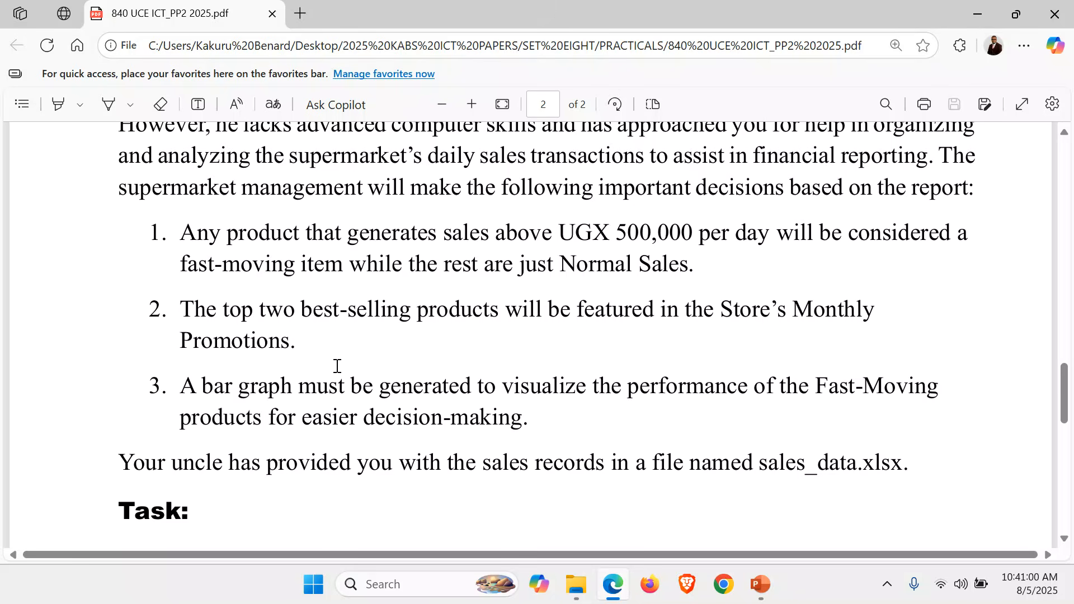
drag(181, 391, 414, 403)
click(378, 409)
Reread Item 1 from the task statement back to the supermarket scenario and its list of decisions
scroll(255, 252, down, 3)
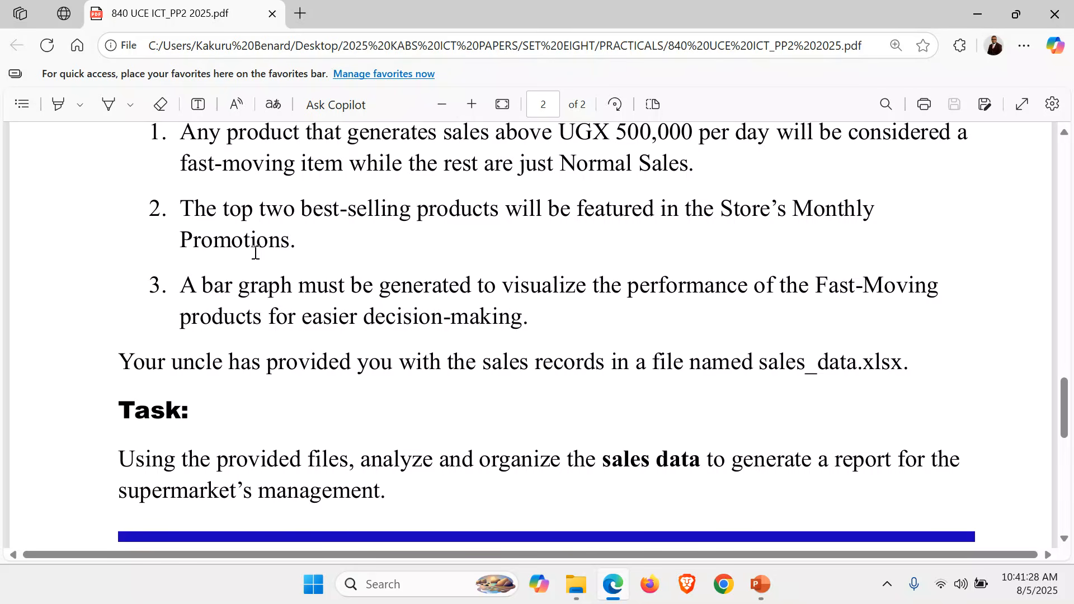
scroll(255, 253, up, 3)
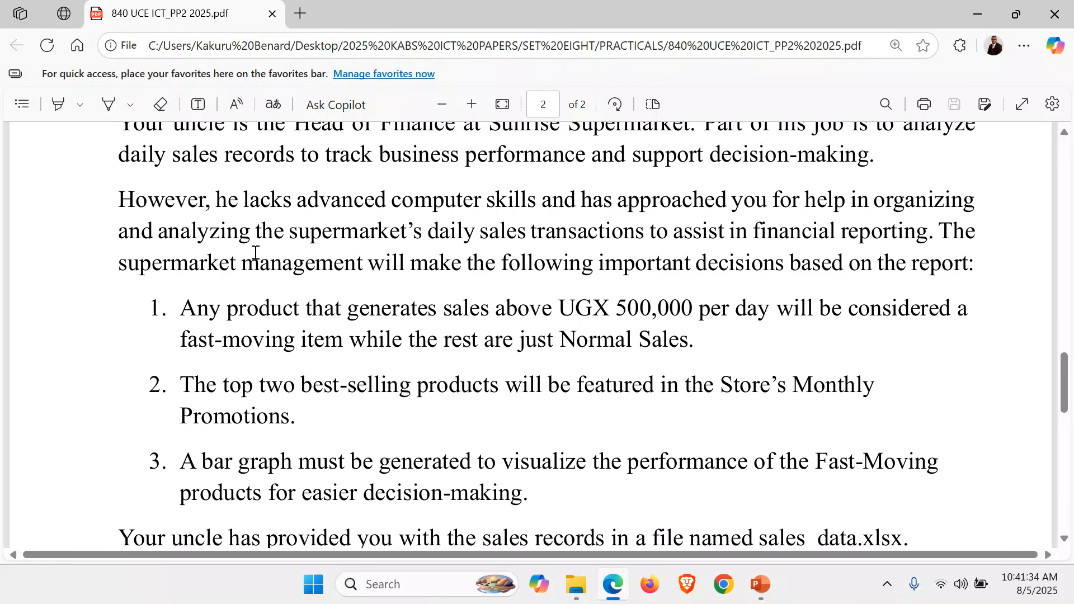
scroll(429, 324, up, 2)
scroll(428, 323, down, 1)
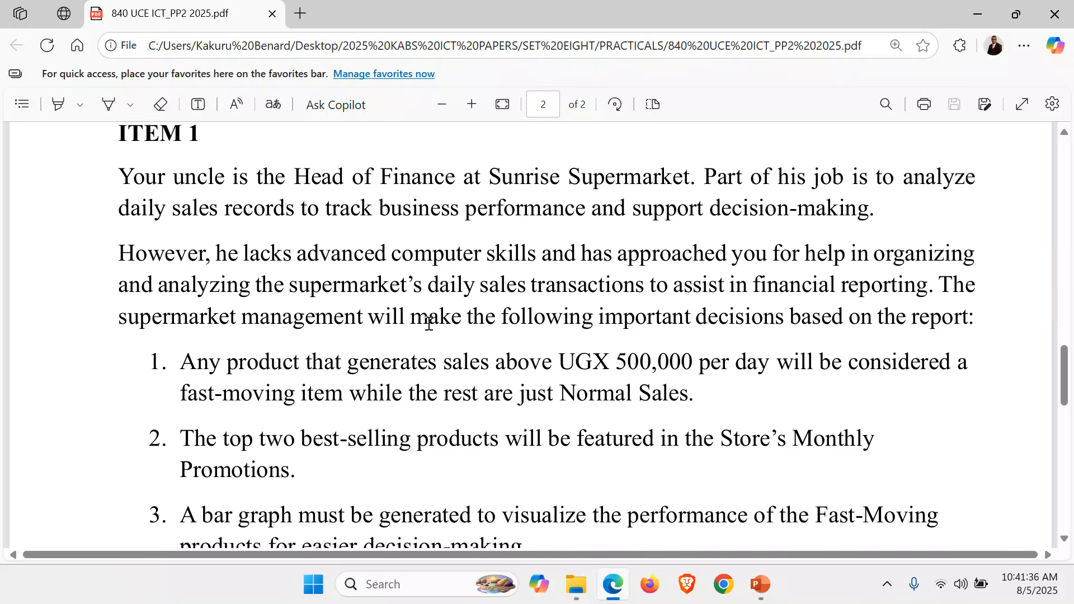
scroll(428, 323, down, 1)
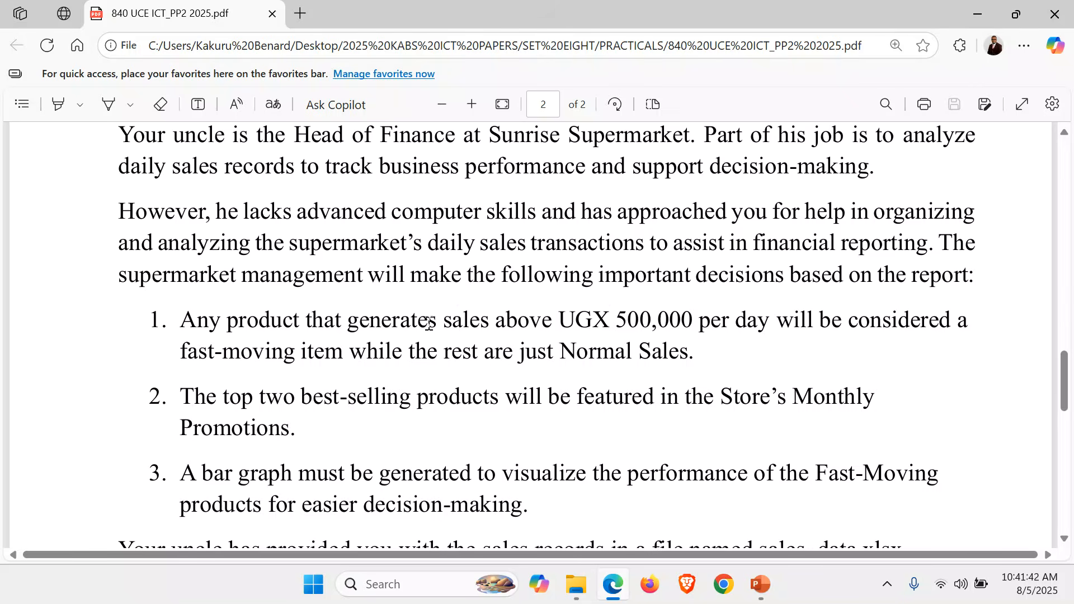
scroll(428, 324, down, 2)
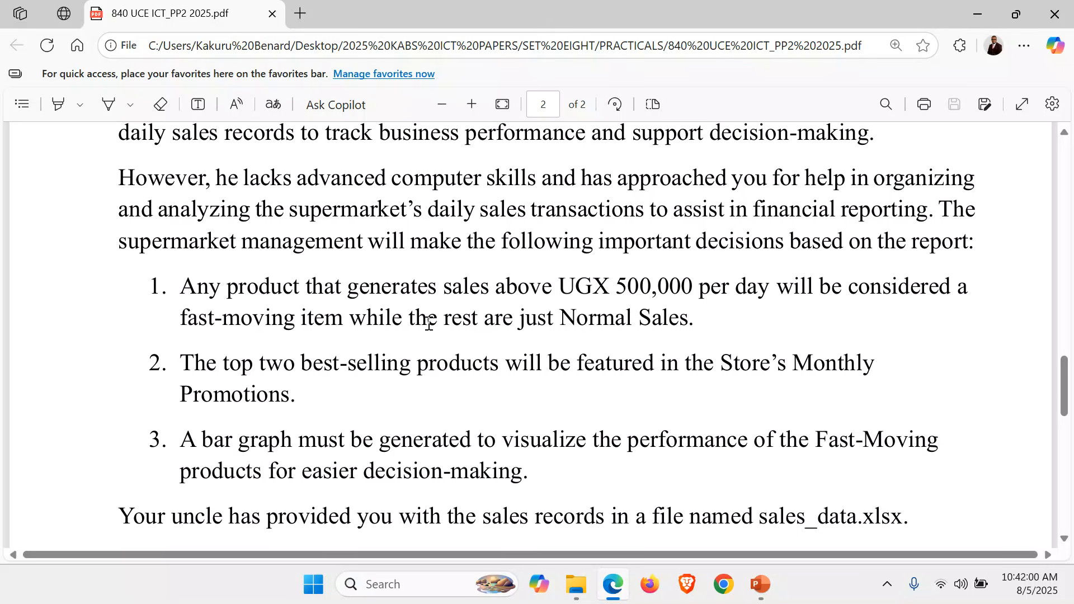
Switch to File Explorer and copy all the files in the Item 1_Sales_data folder
click(580, 601)
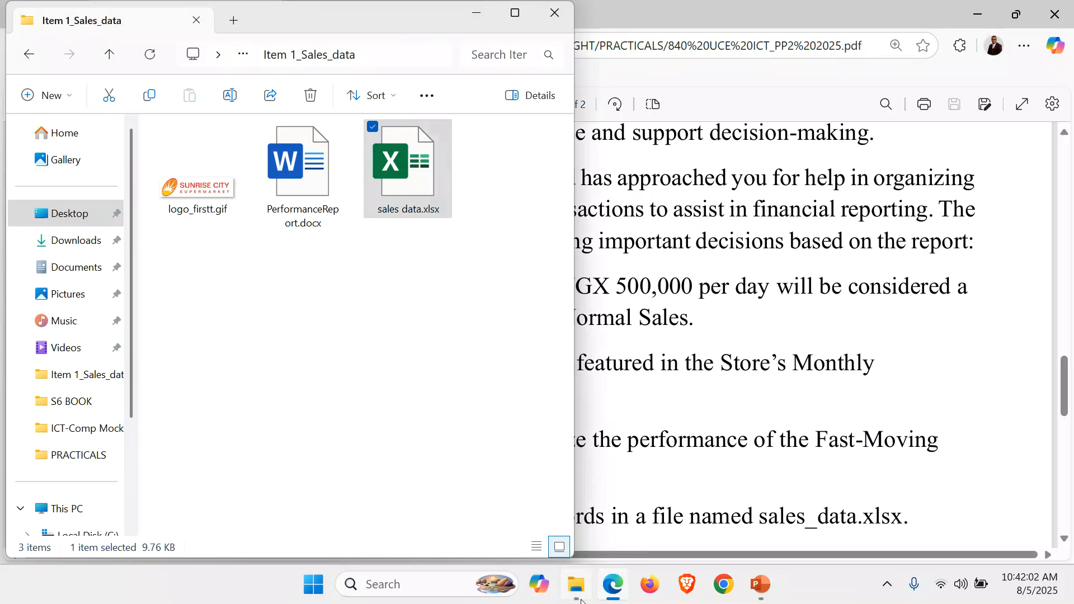
click(226, 304)
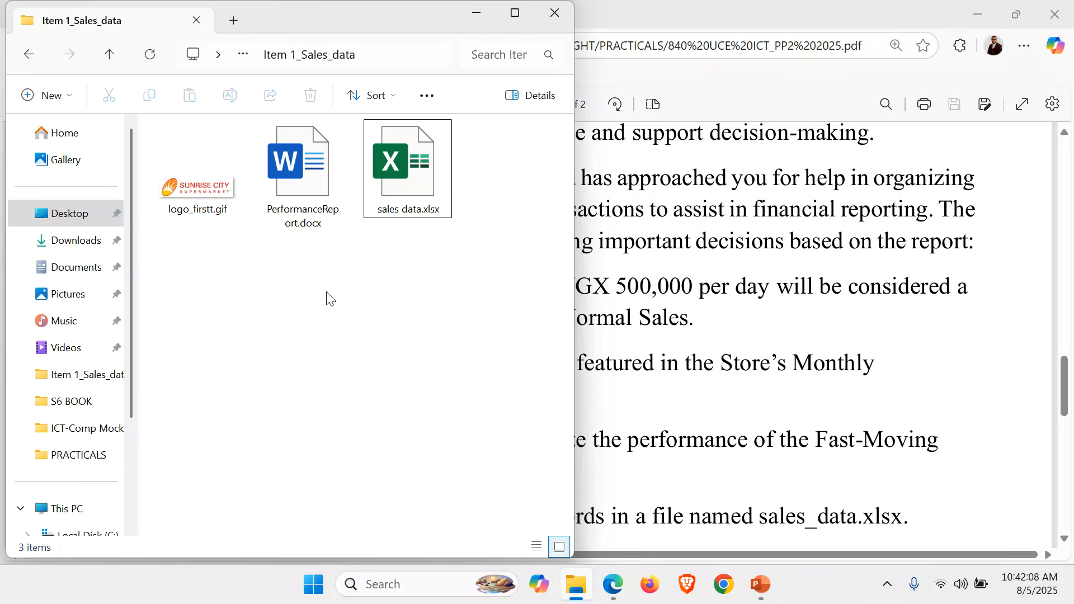
key(ctrl+a)
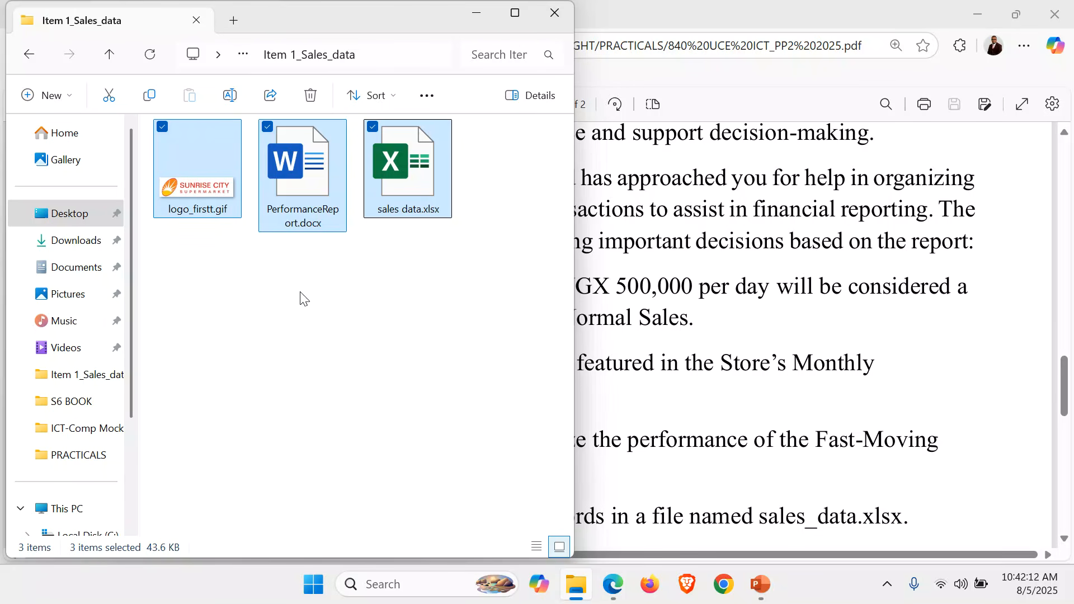
key(ctrl+c)
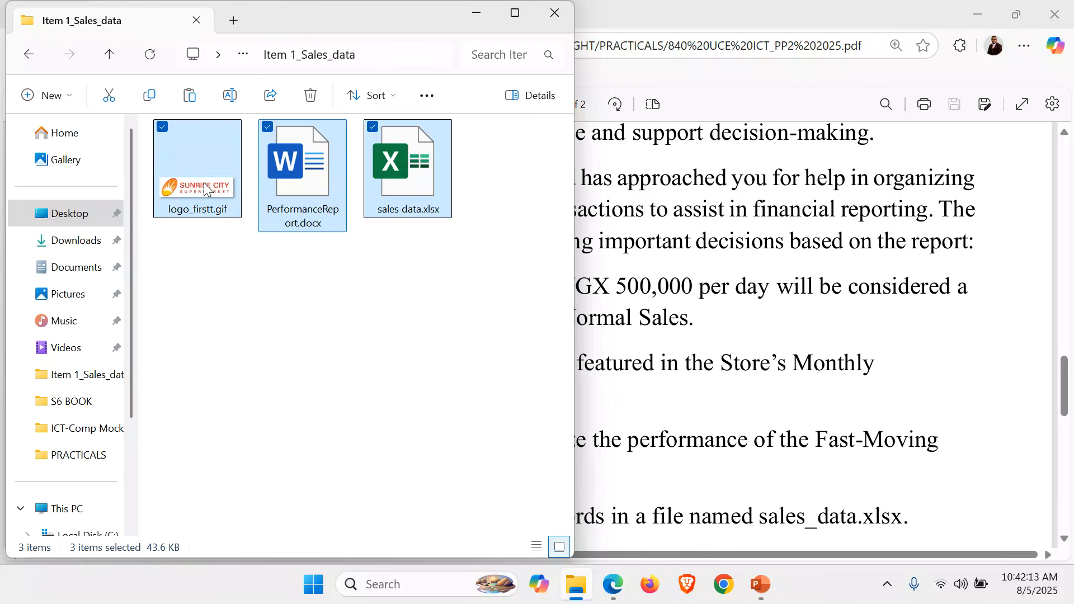
right_click(189, 149)
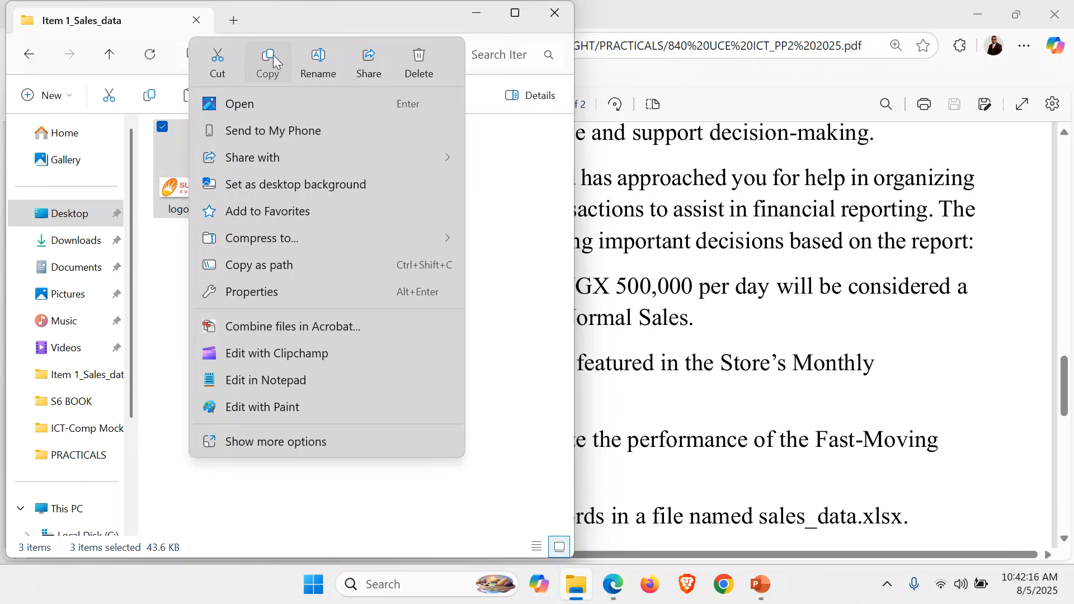
click(266, 57)
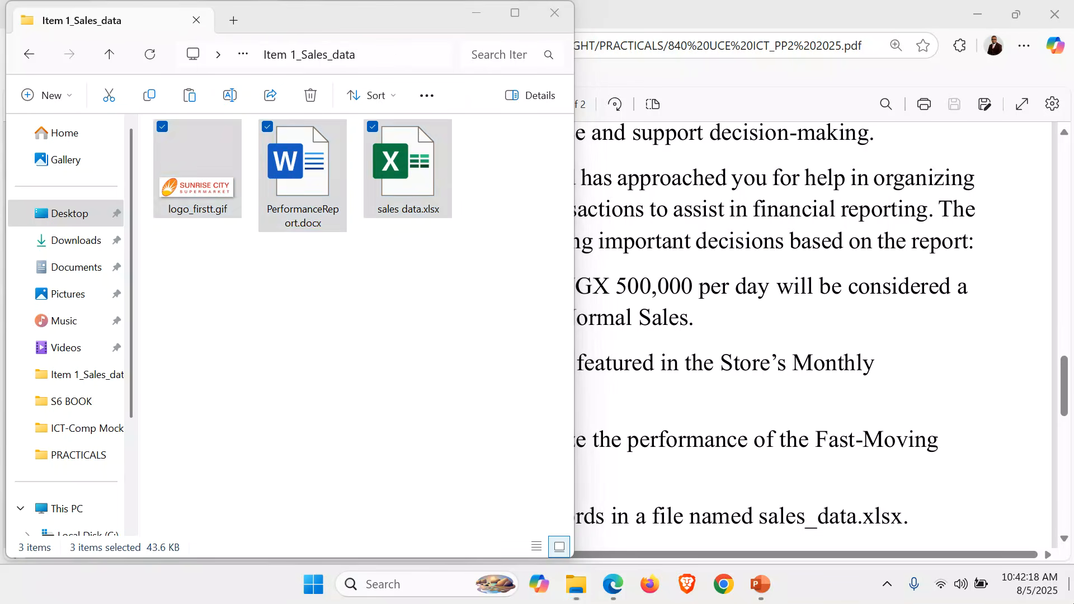
End the running PowerPoint slide show and return to the desktop
key(super+d)
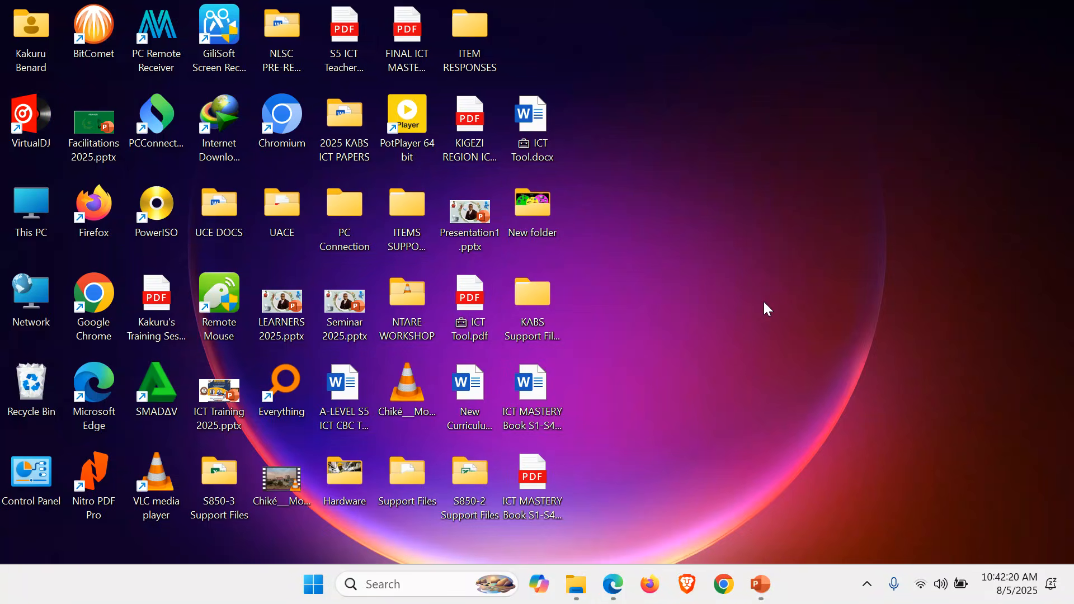
right_click(763, 300)
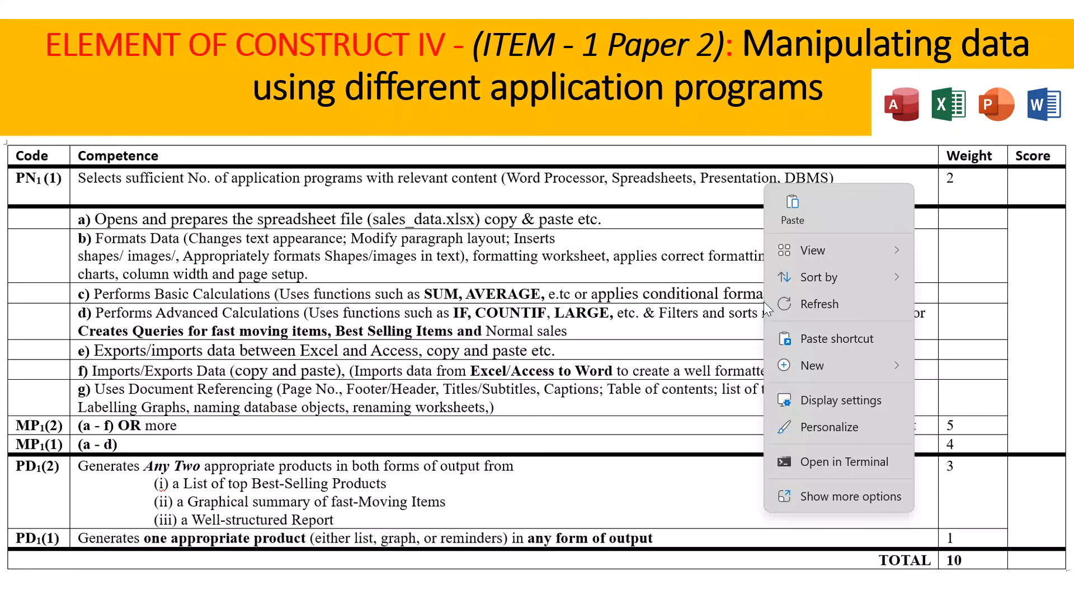
right_click(499, 406)
click(537, 384)
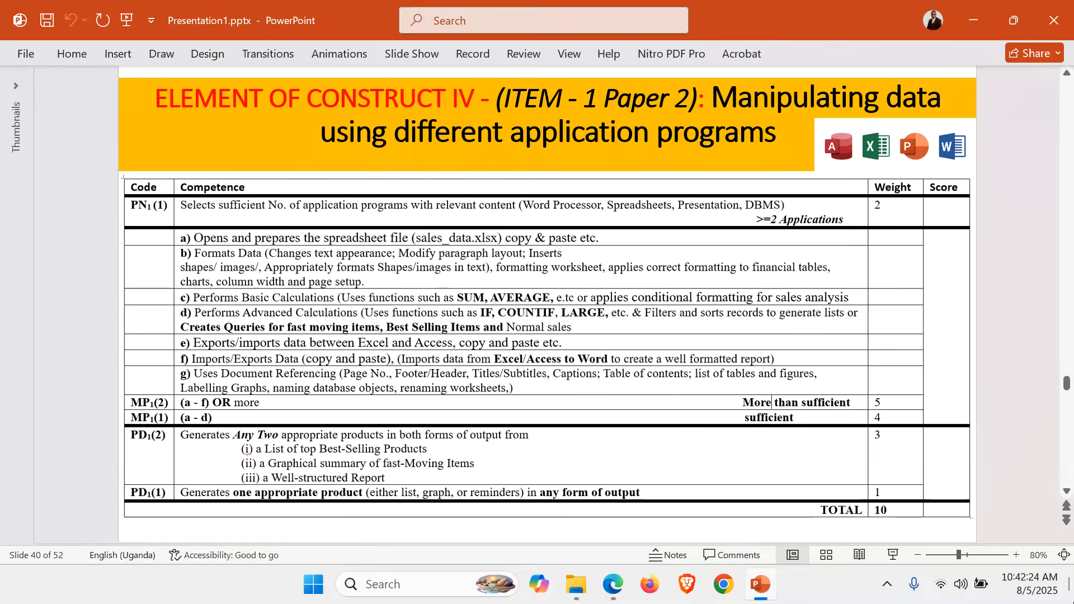
key(super+d)
Create a desktop folder named with the candidate's full name and number
right_click(694, 277)
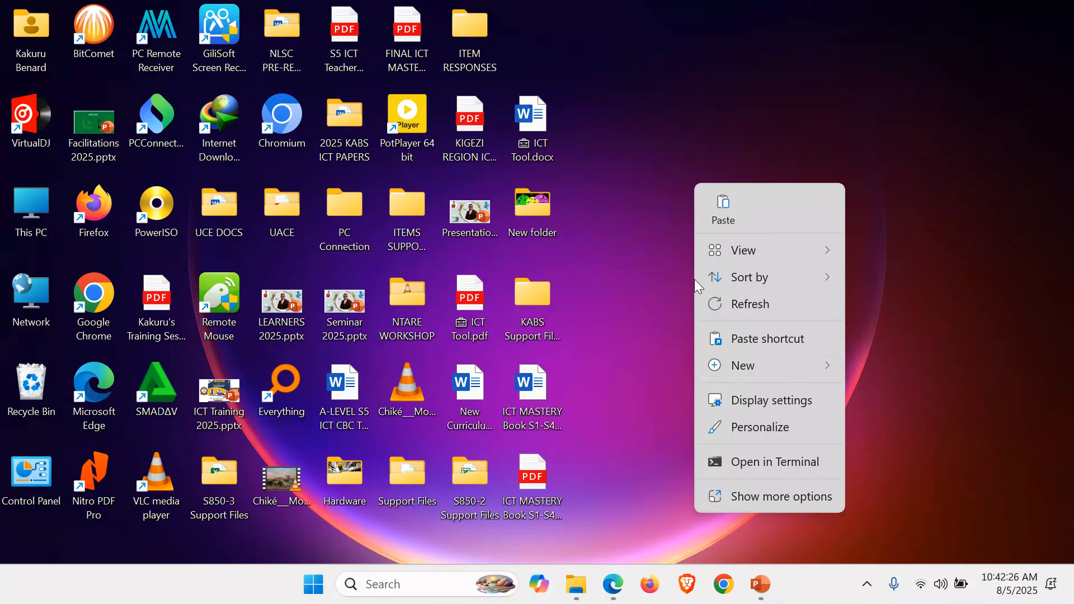
mouse_move(824, 366)
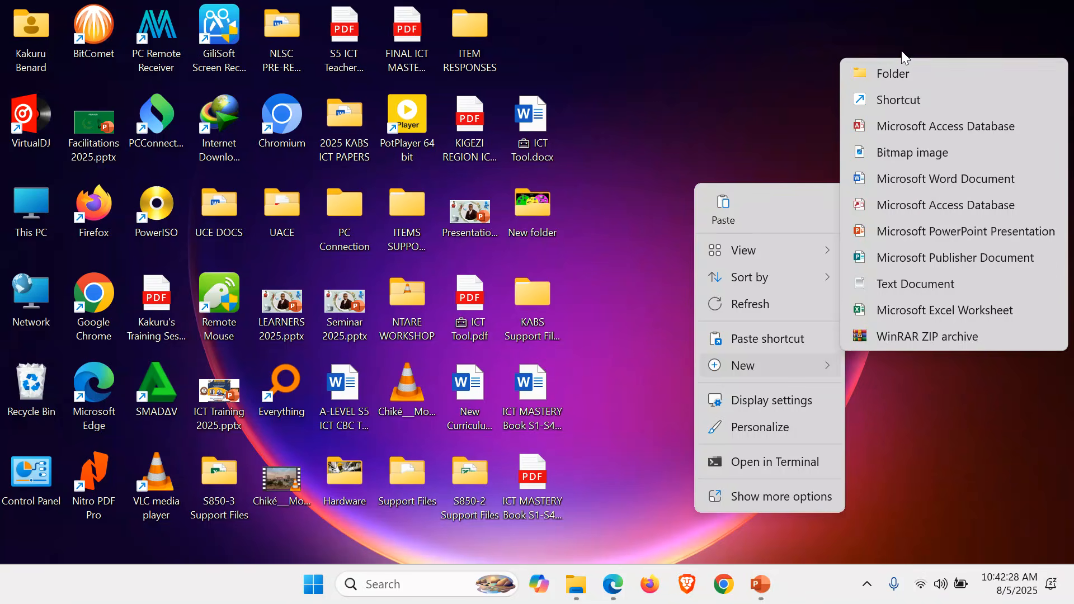
click(903, 73)
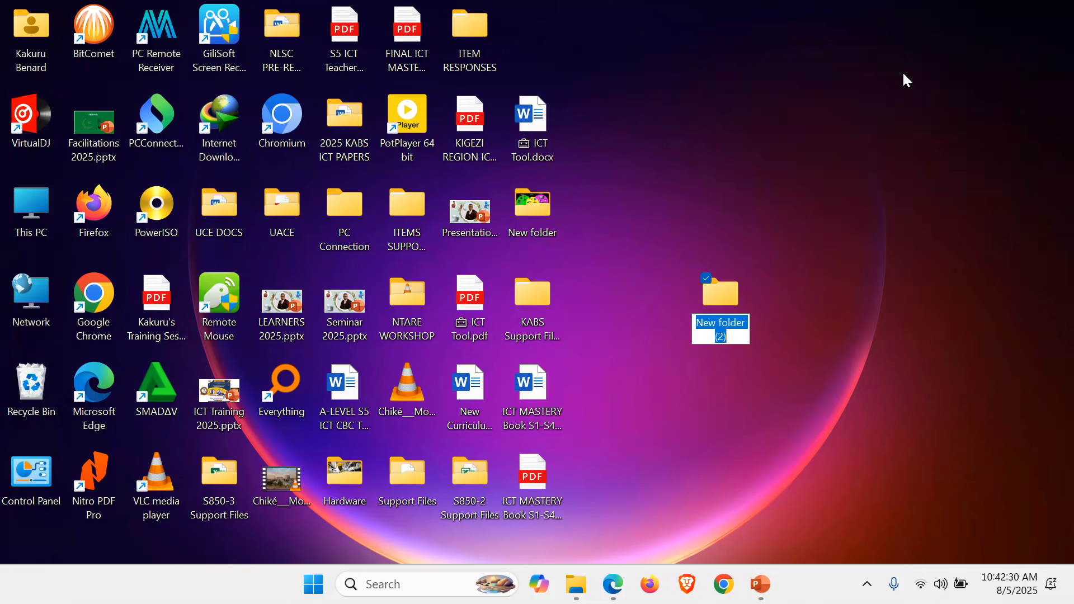
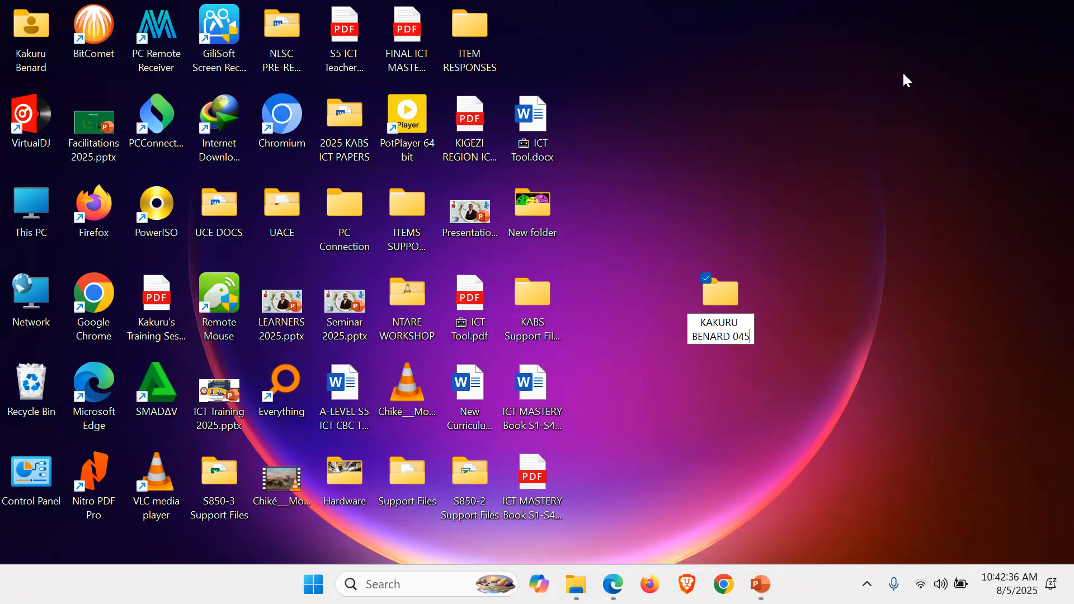
key(Return)
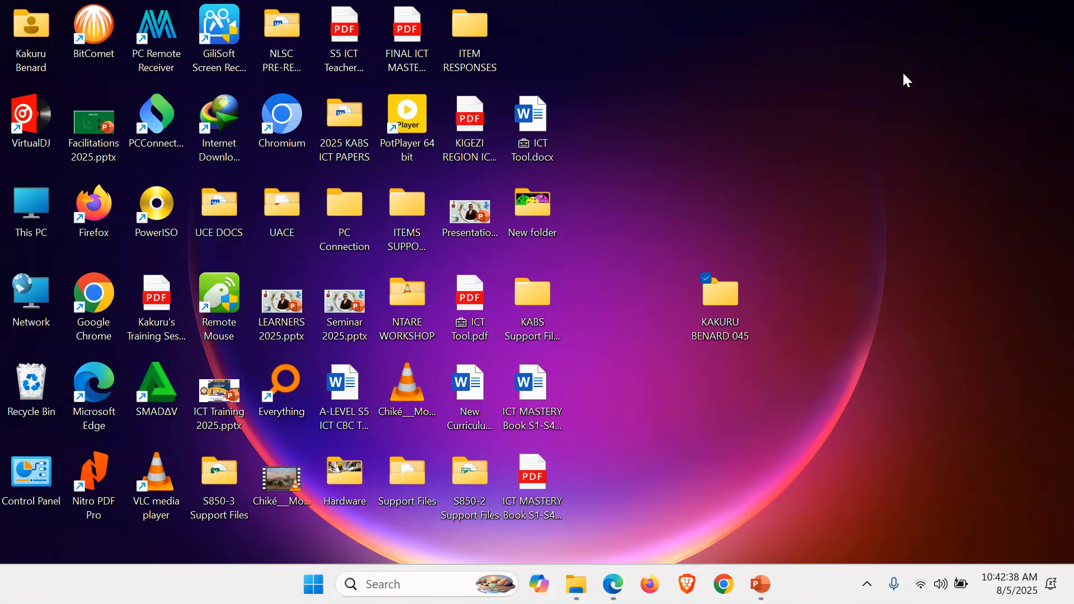
Create a subfolder named ITEM 1 inside the candidate's folder and paste the copied support files into it
key(Return)
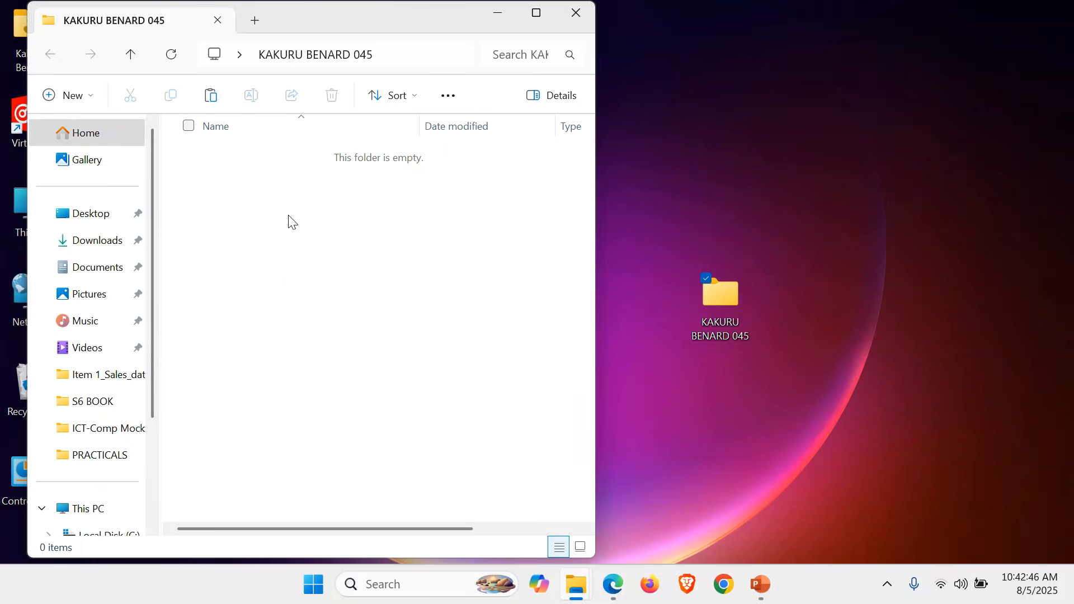
right_click(289, 217)
mouse_move(481, 394)
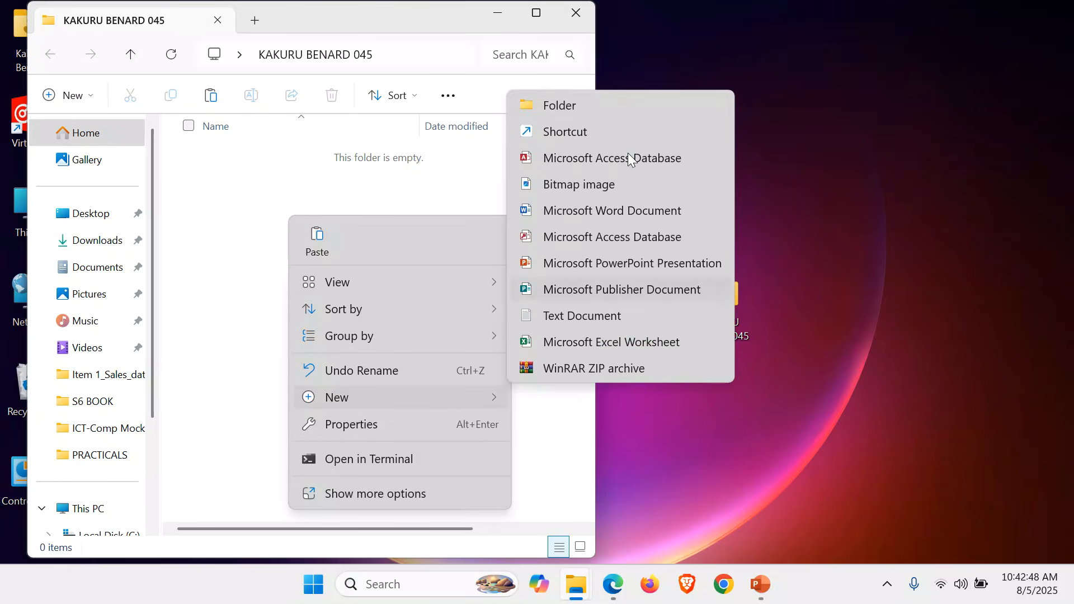
click(600, 101)
key(BackSpace)
text(I)
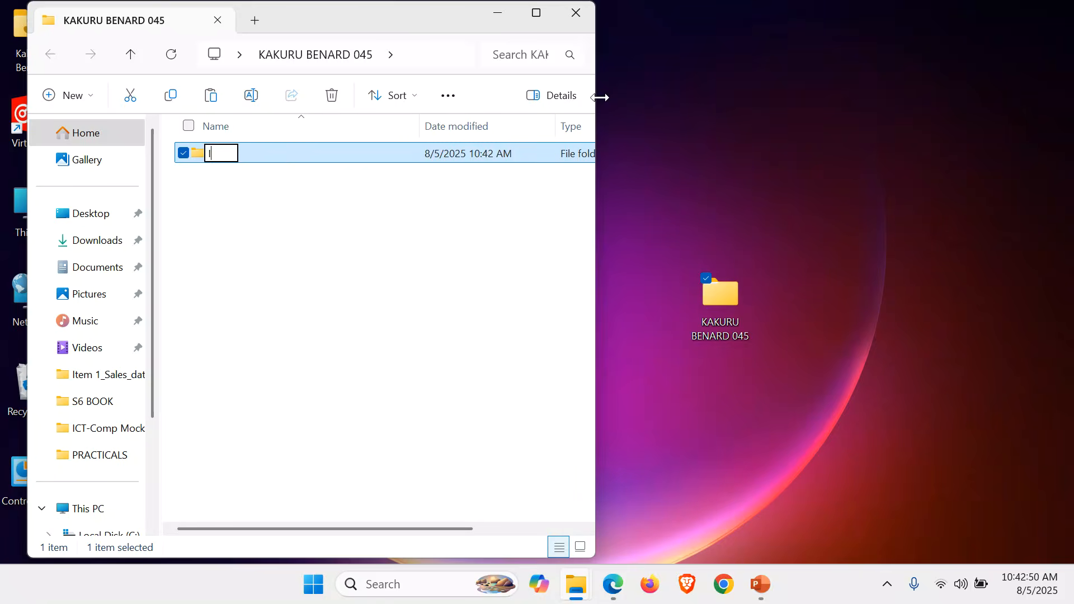
text(TEM 1)
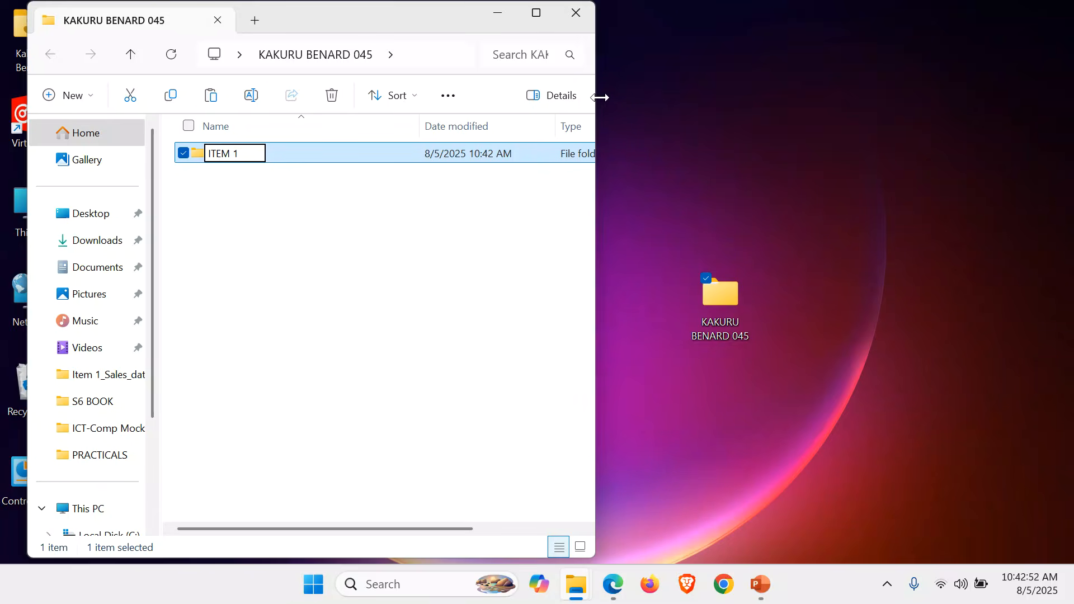
key(Return)
key(Return)
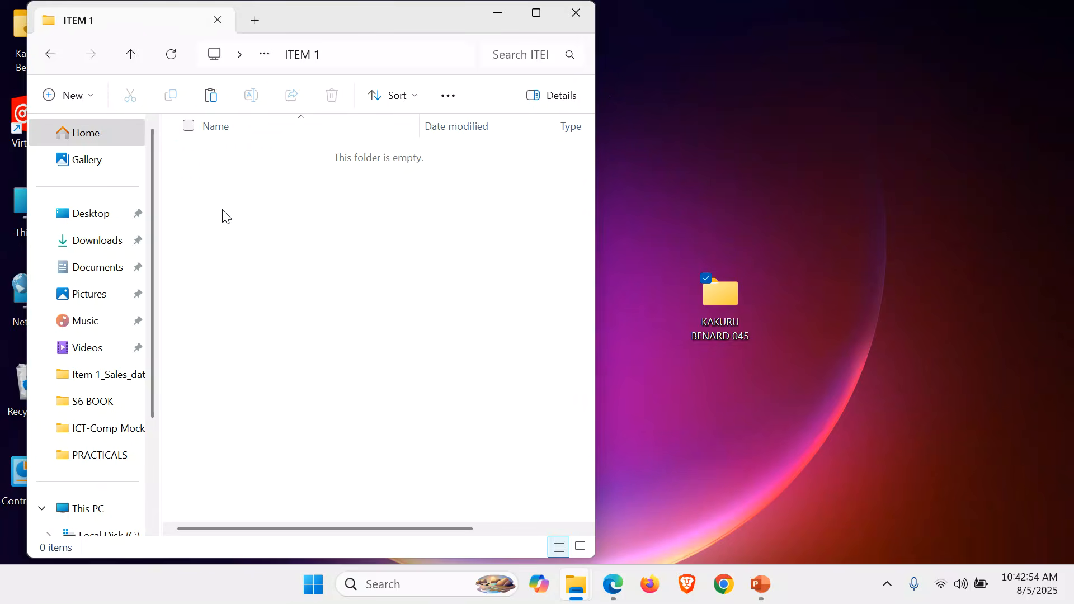
key(ctrl+v)
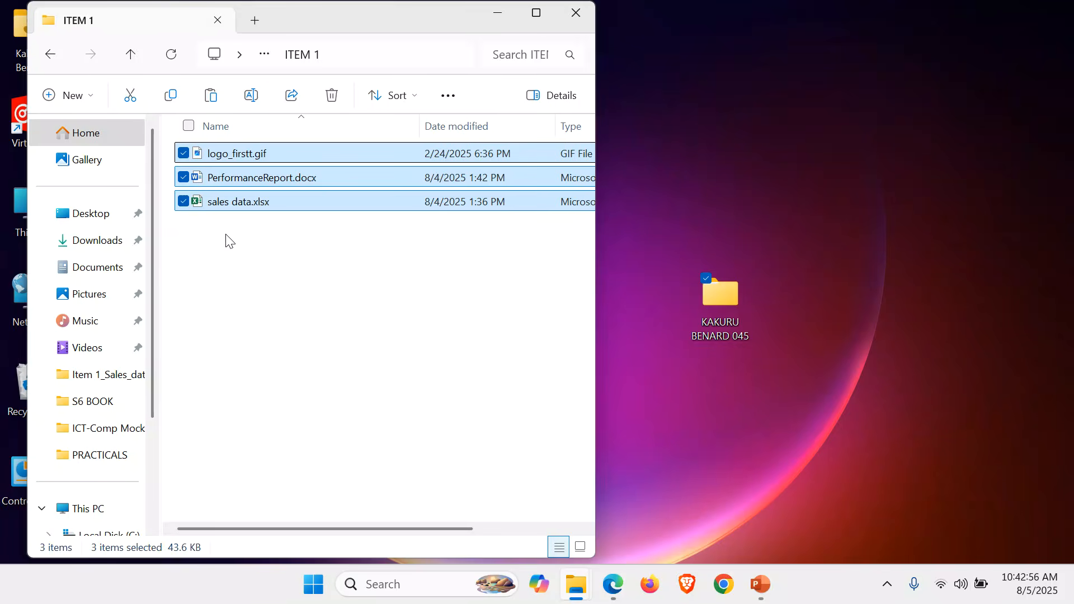
Create a second subfolder named ITEM 2 inside the candidate's folder, alongside ITEM 1
click(125, 62)
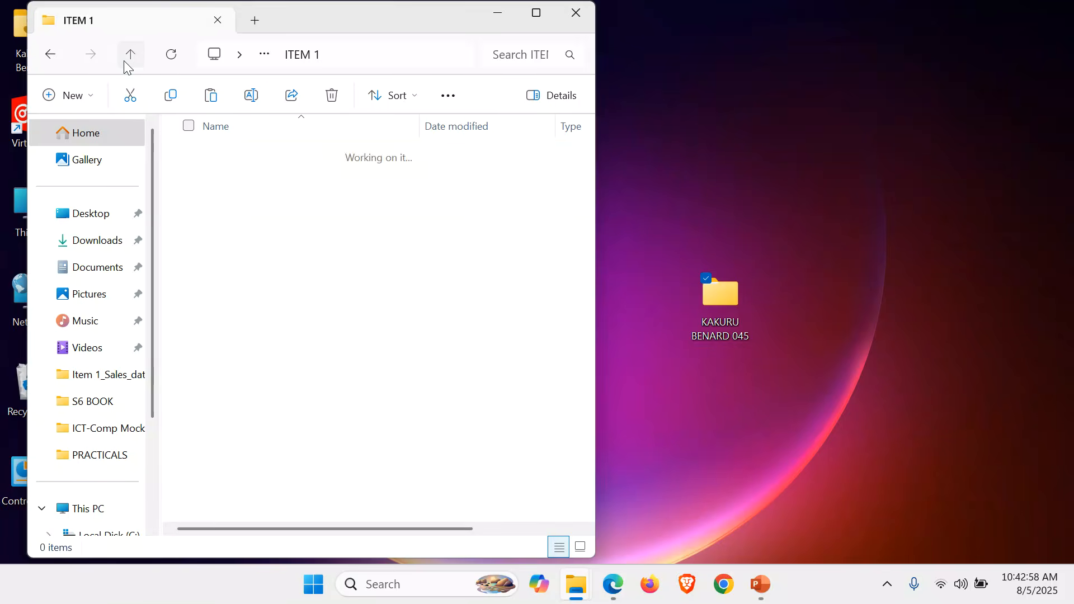
click(257, 233)
right_click(257, 232)
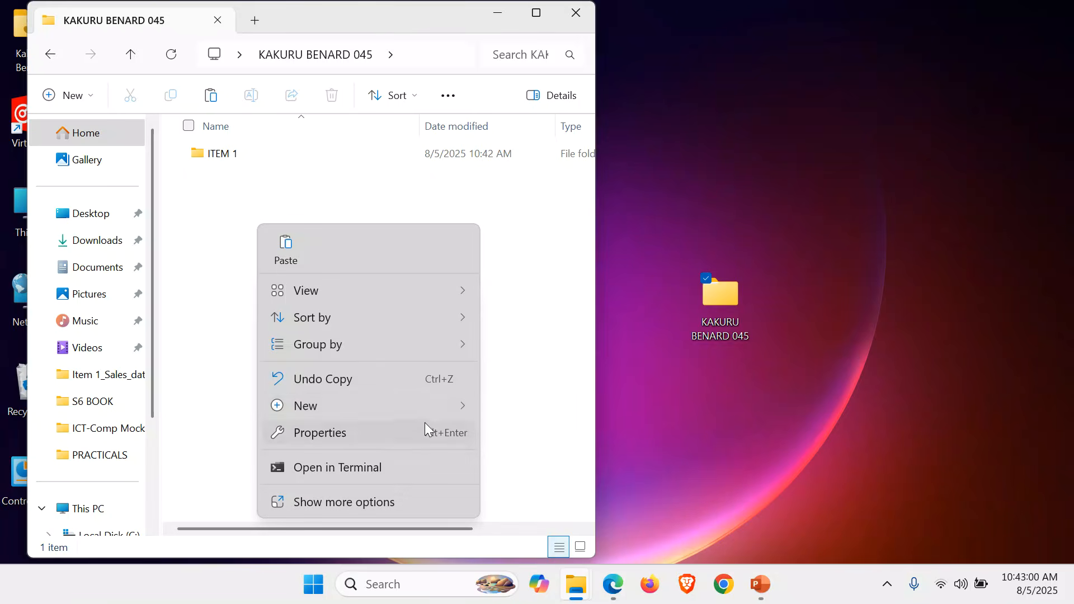
mouse_move(448, 405)
click(565, 106)
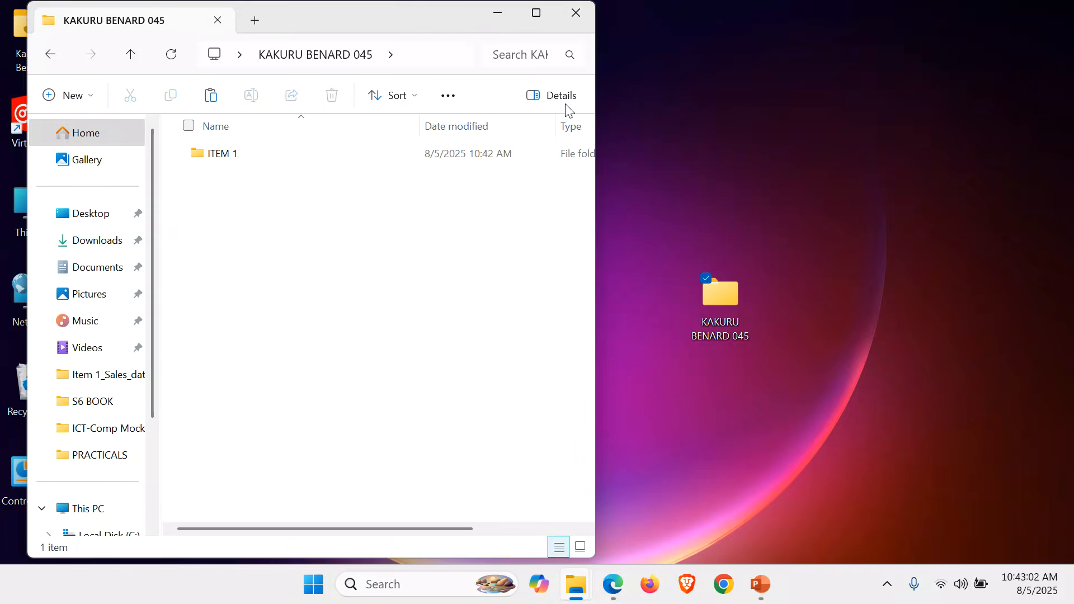
text(ITEM 2)
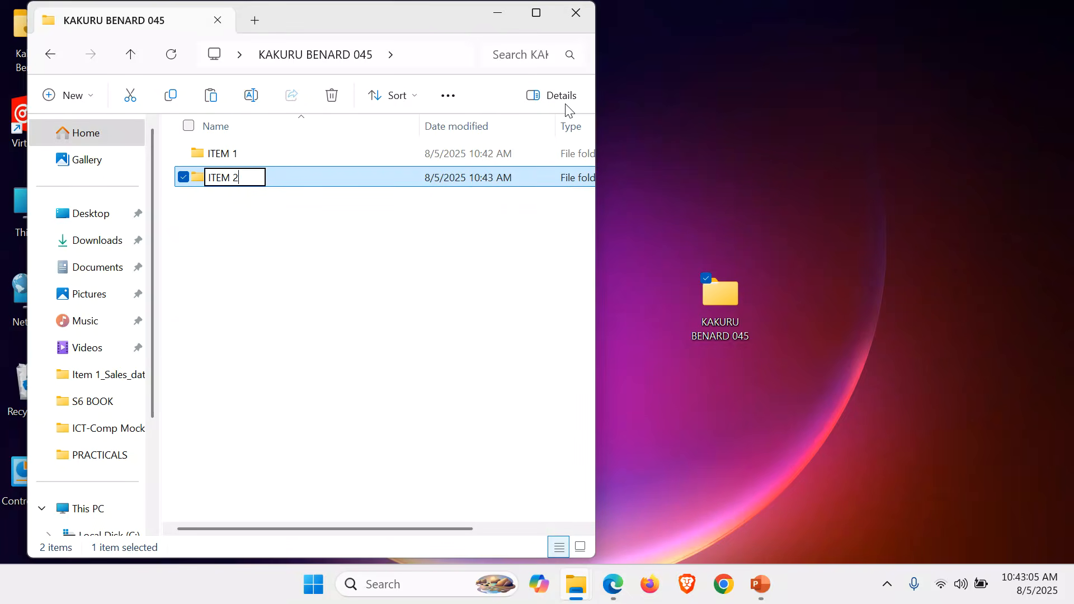
key(Return)
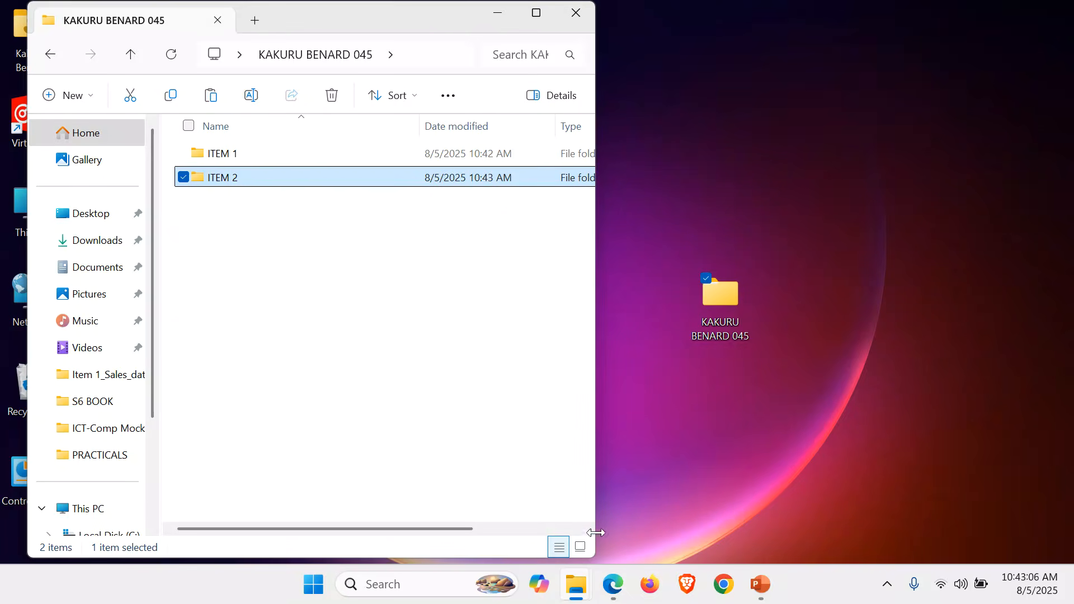
Copy all the files in the Item 2_My_Hospital support folder and close that folder's window
mouse_move(573, 590)
click(542, 529)
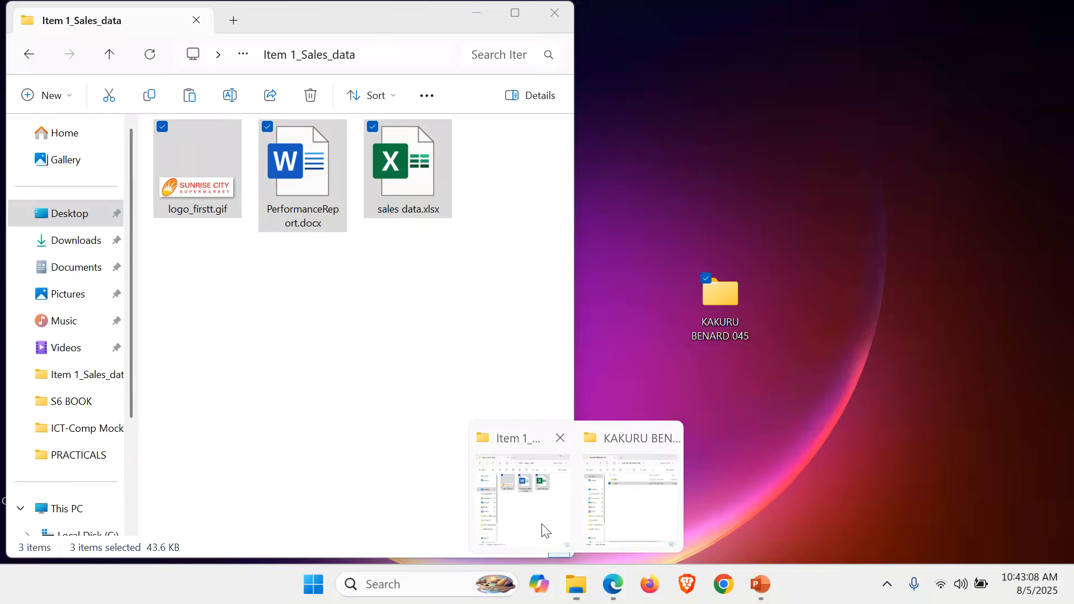
click(109, 55)
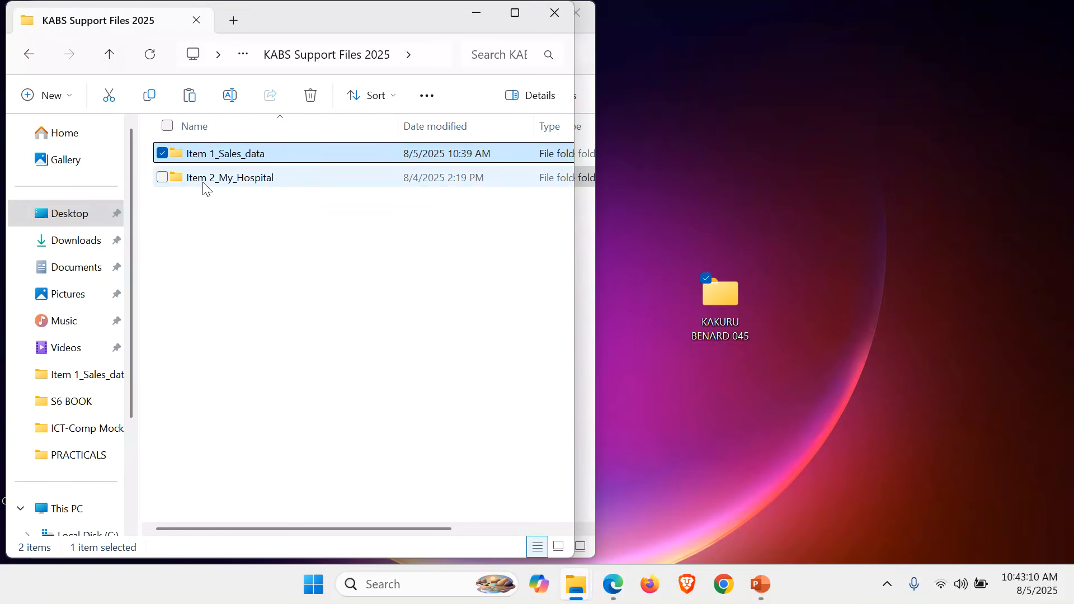
click(222, 179)
double_click(222, 179)
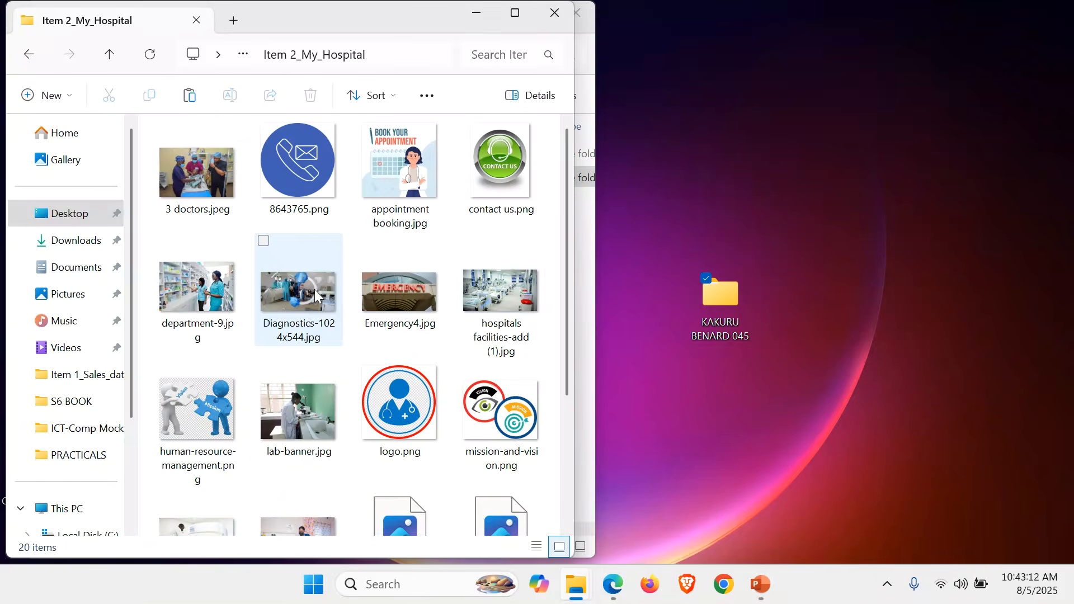
key(ctrl+a)
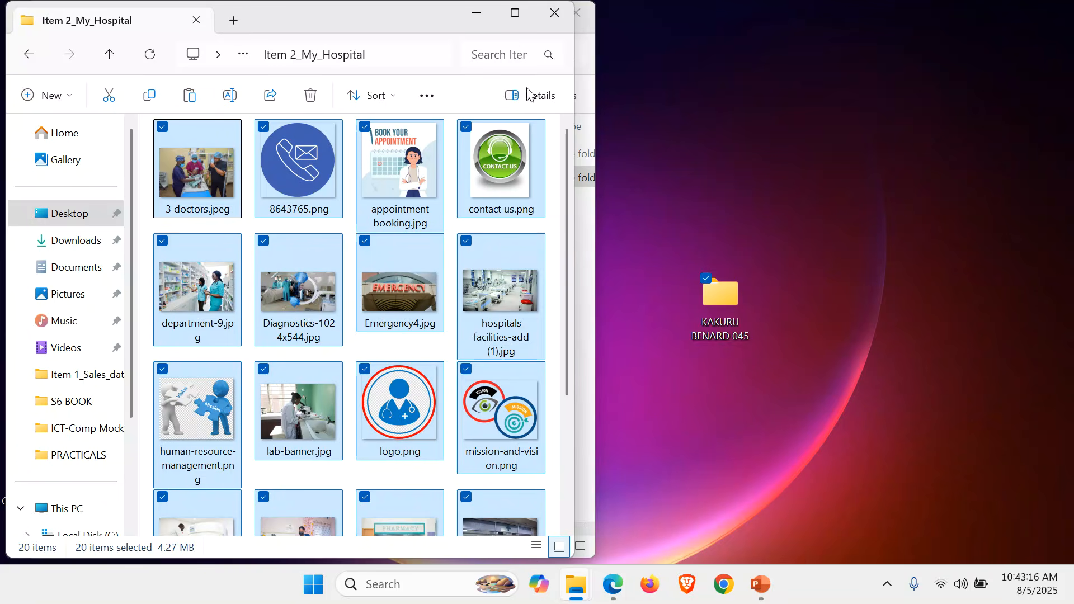
click(556, 16)
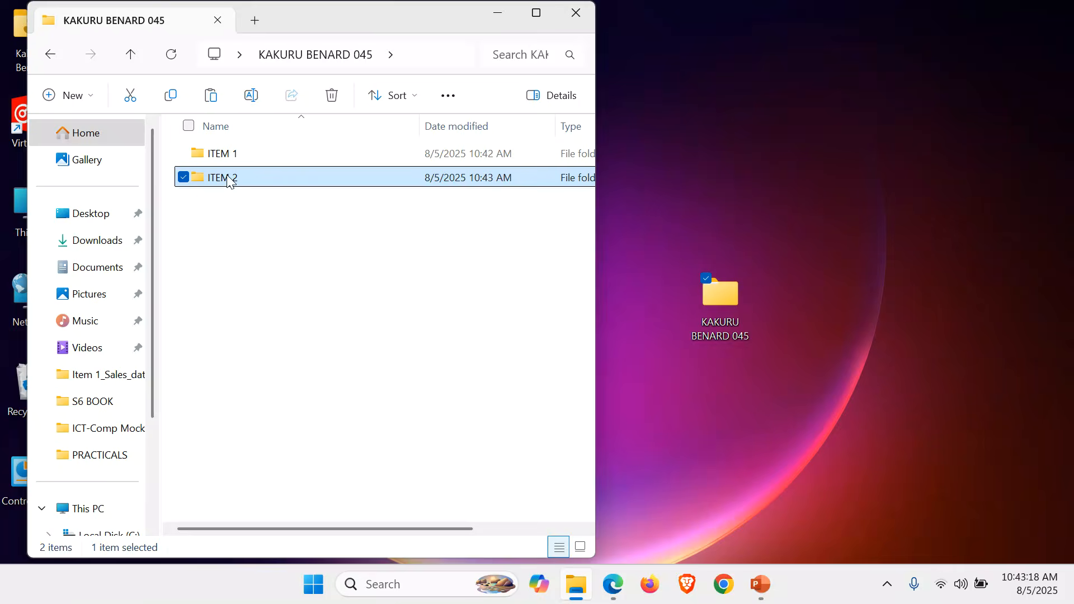
Paste the copied hospital files into the ITEM 2 folder and display them as large thumbnails in a maximized window
double_click(242, 185)
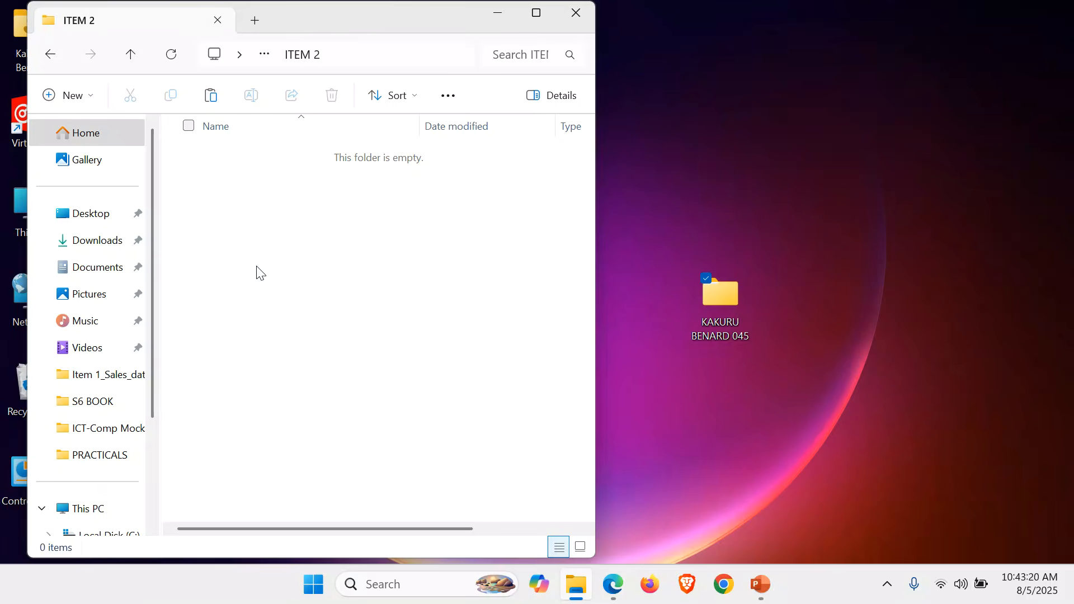
key(ctrl+v)
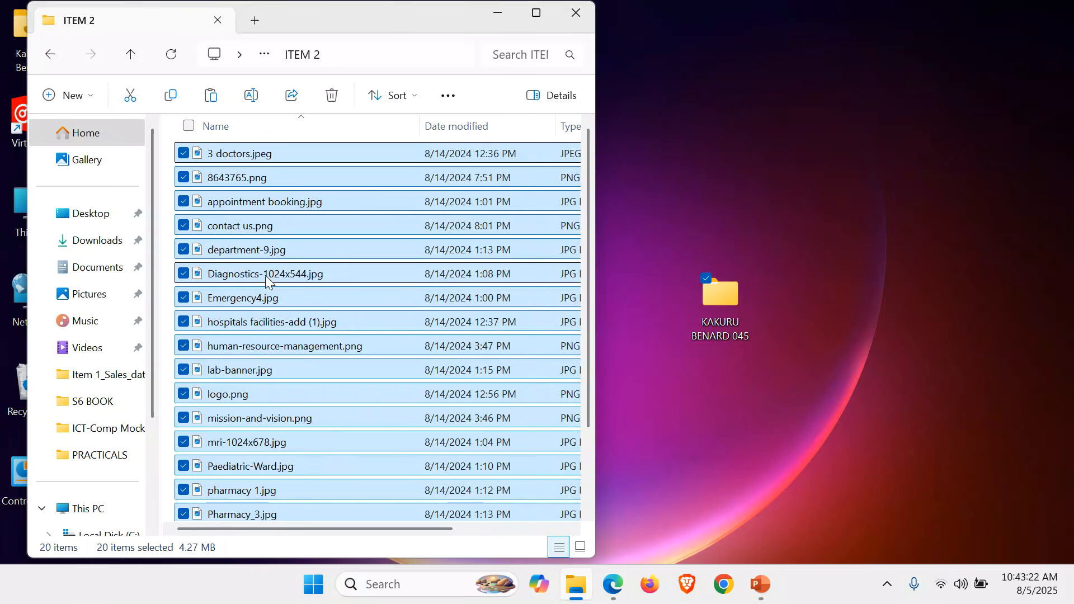
click(581, 547)
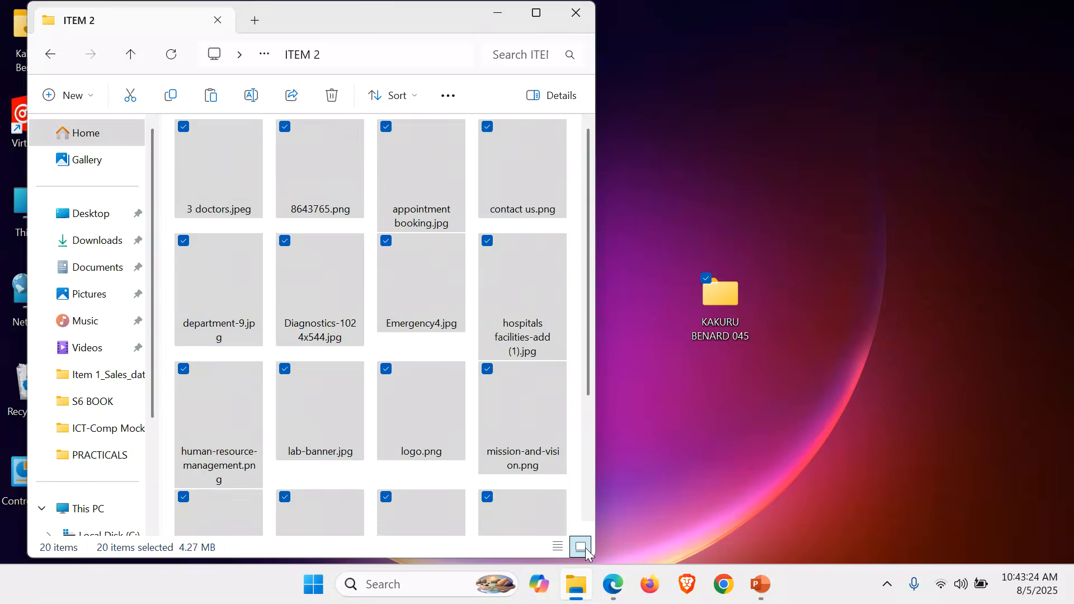
click(535, 12)
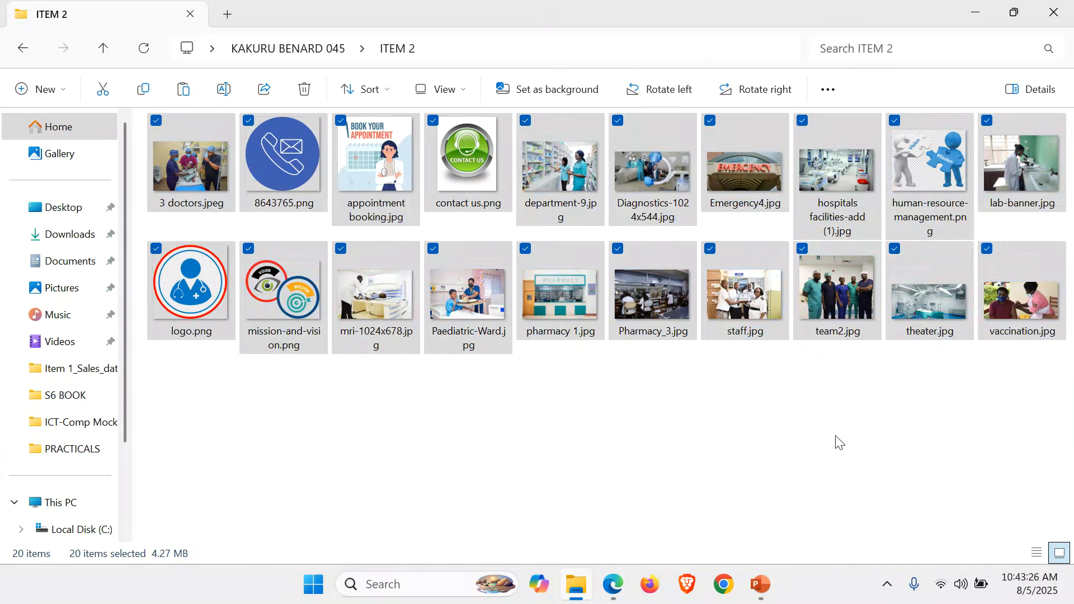
click(827, 441)
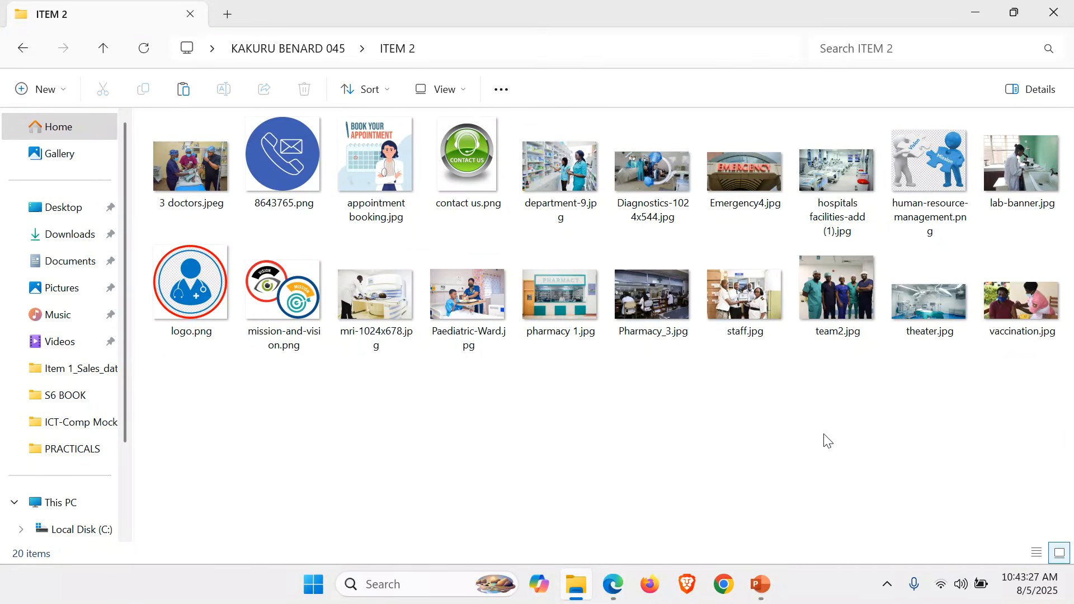
Go back to the ITEM 1 folder, display its files as large thumbnails and open sales data.xlsx
click(106, 48)
double_click(216, 150)
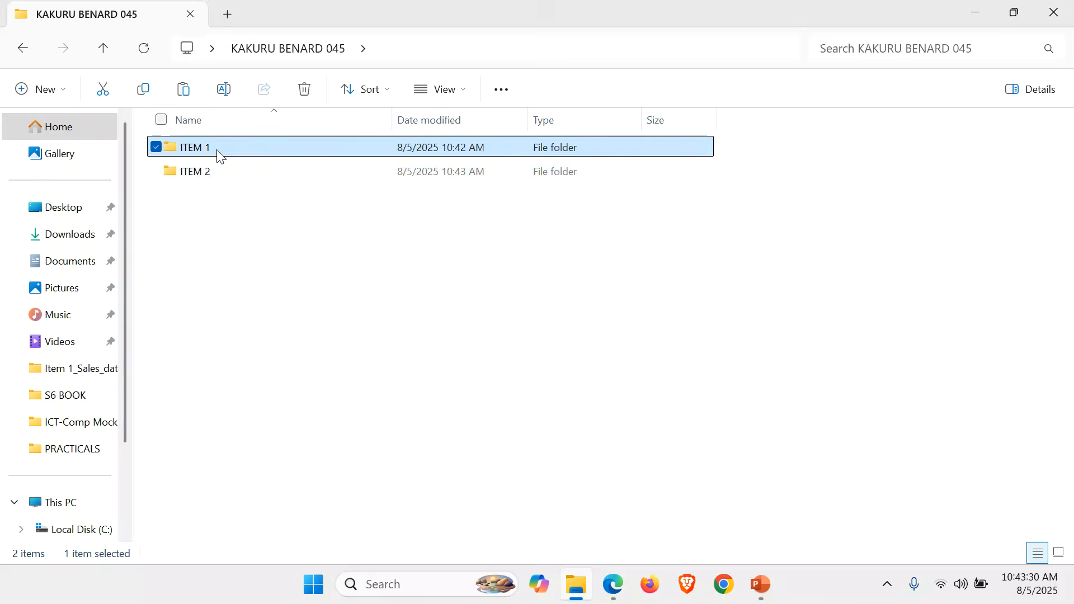
click(1059, 553)
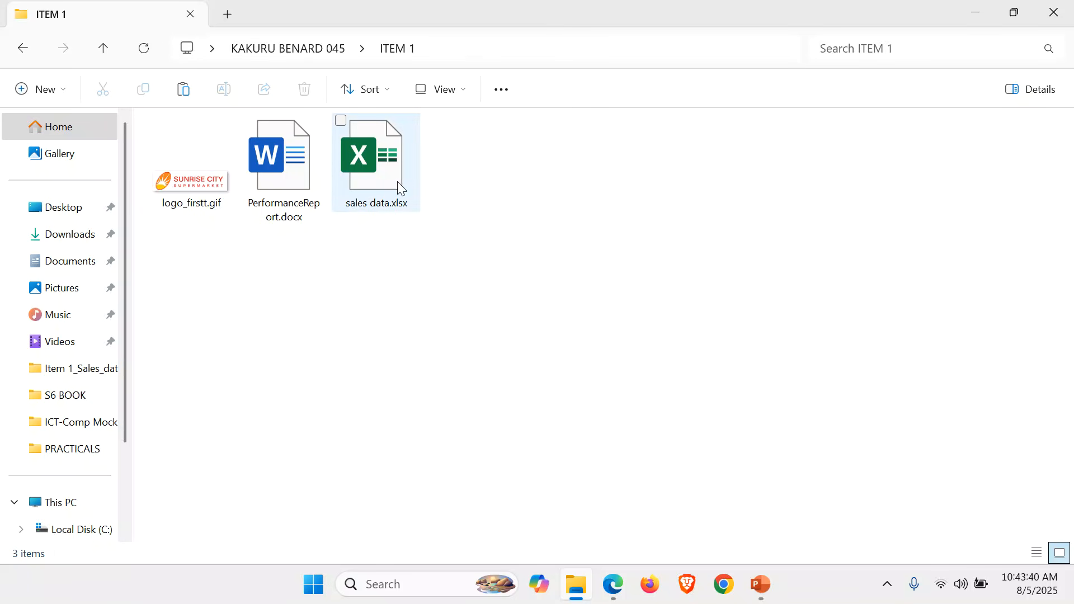
double_click(373, 166)
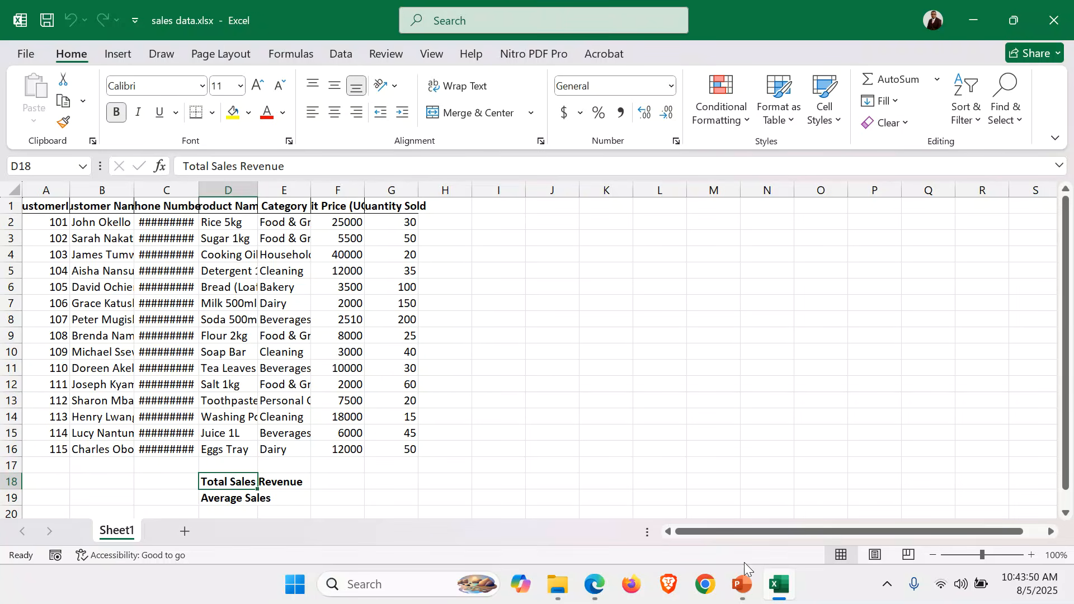
Switch to the PowerPoint presentation to review the scoring criteria for manipulating data, and return to the sales workbook
click(742, 584)
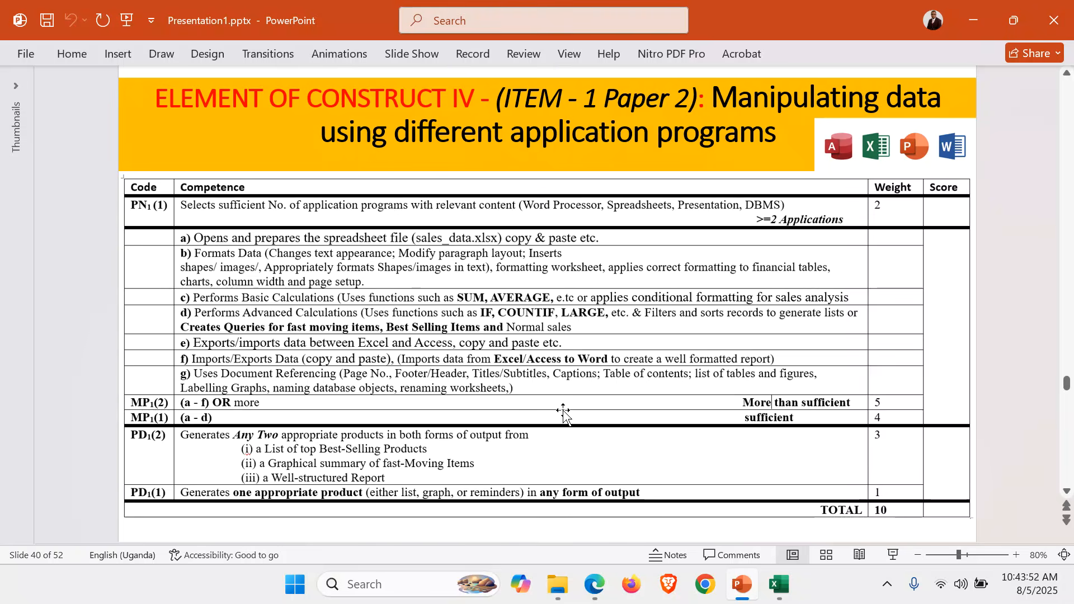
scroll(564, 412, up, 6)
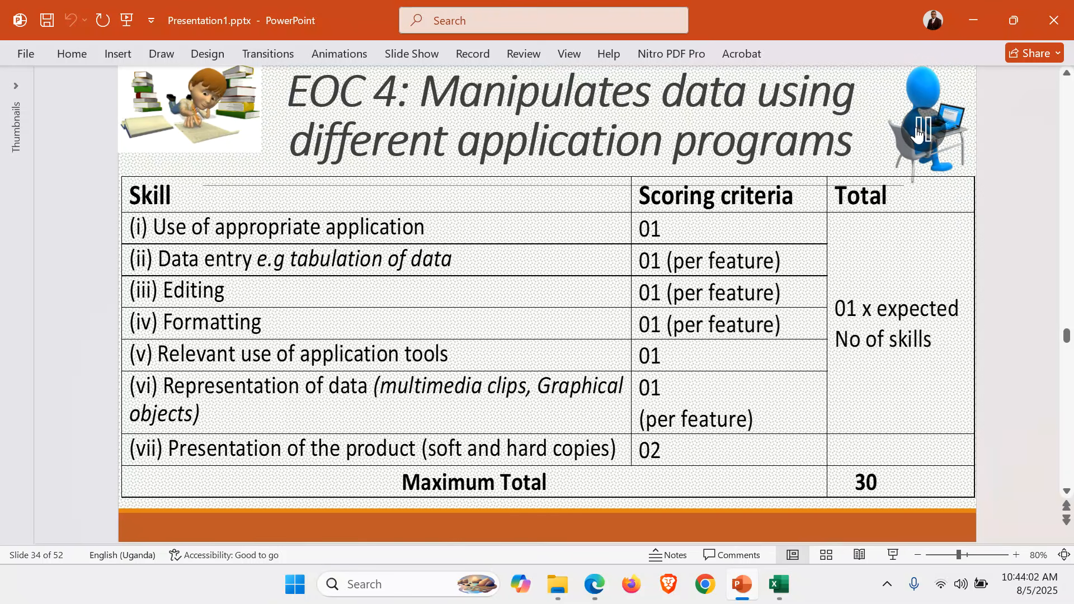
click(972, 21)
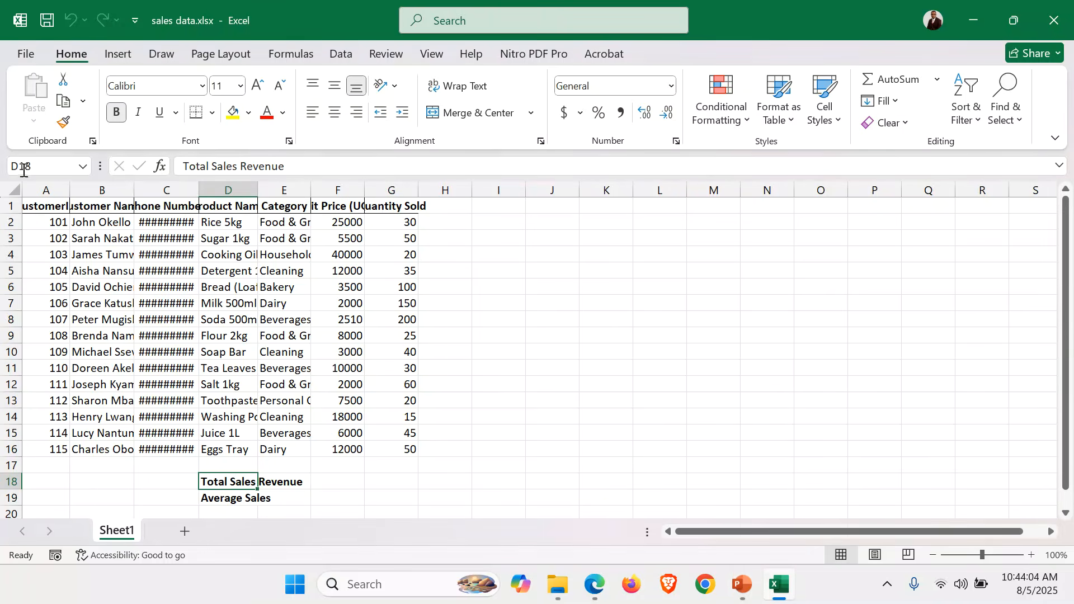
Format the whole worksheet in Arial Narrow, size 12, and autofit all column widths to their contents
click(18, 191)
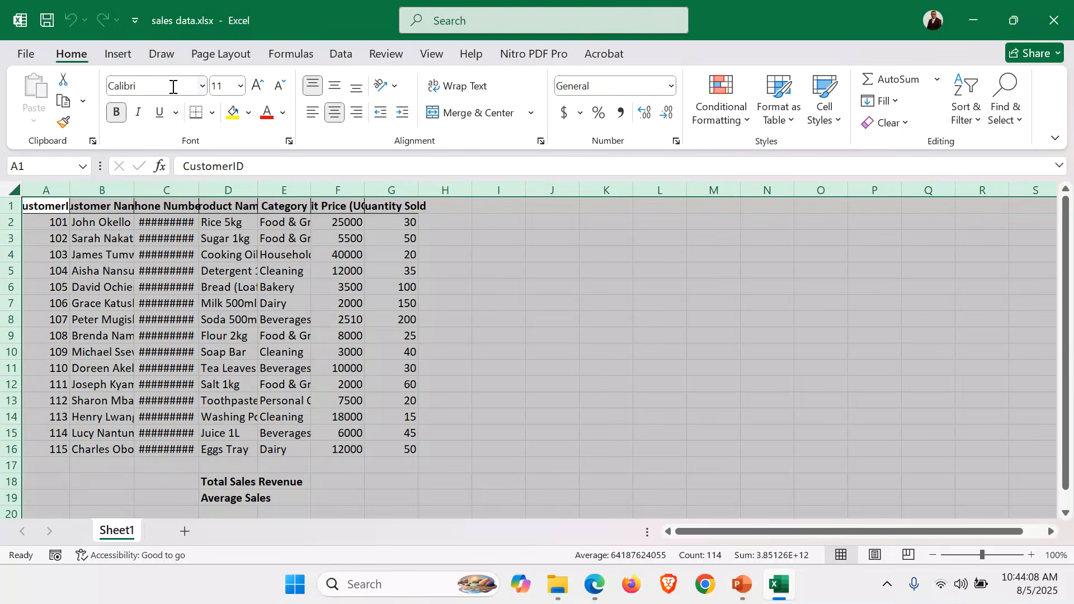
click(202, 86)
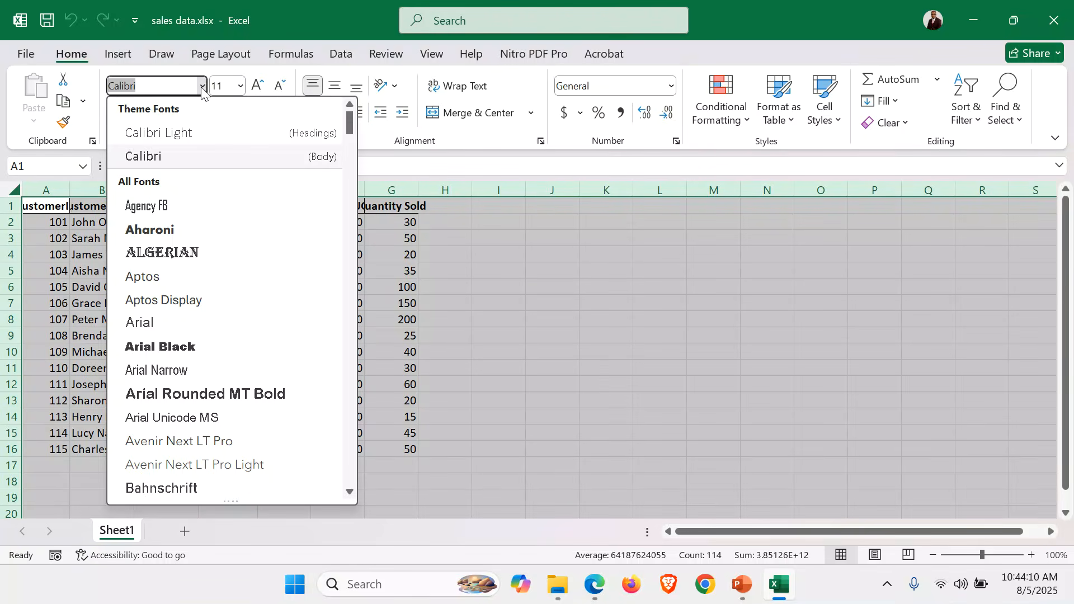
click(198, 368)
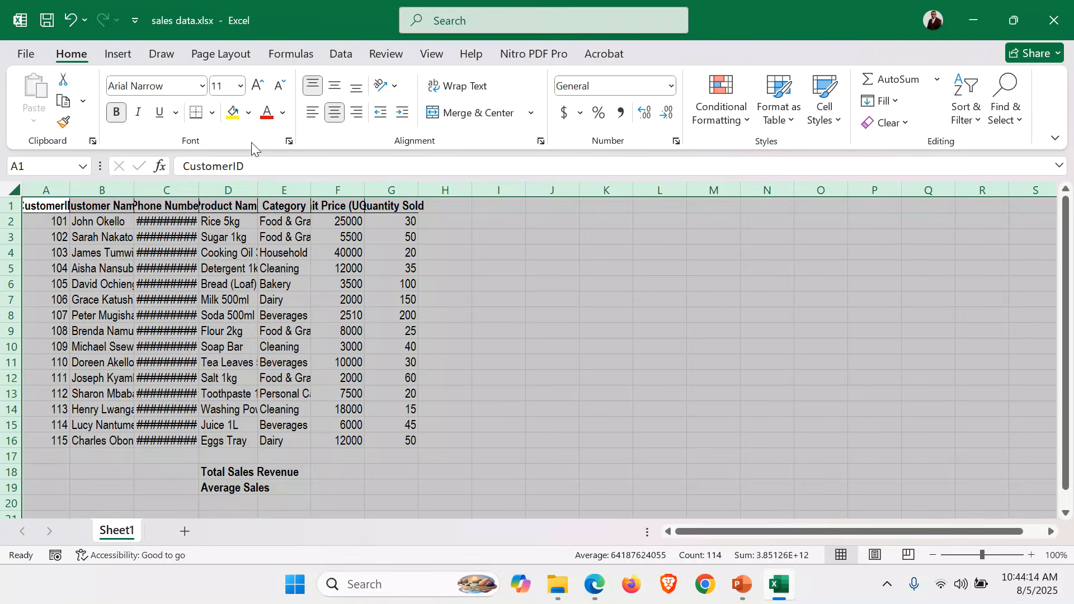
click(257, 88)
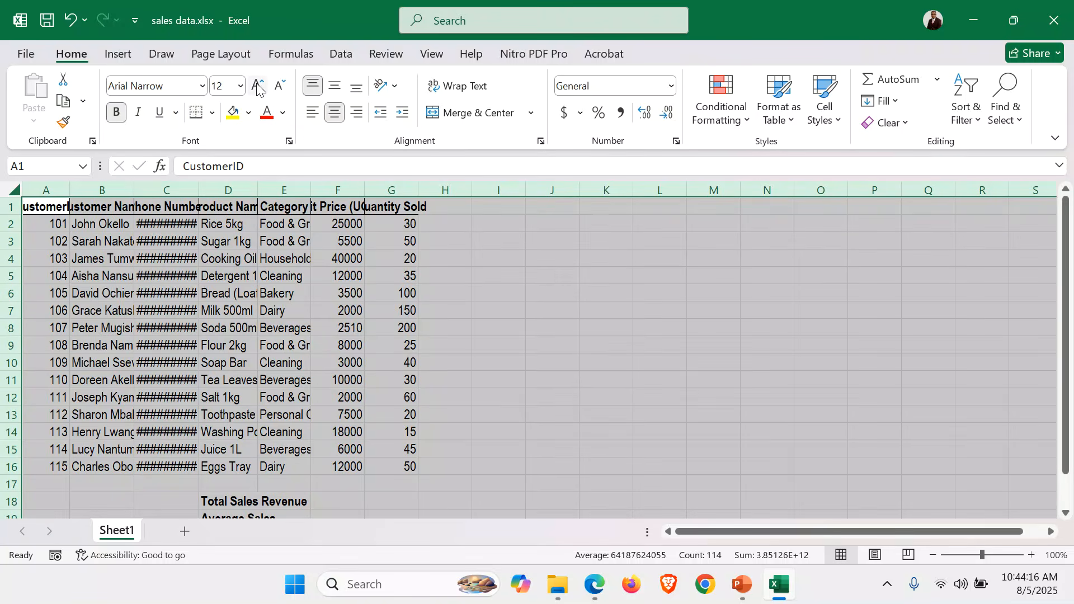
double_click(67, 188)
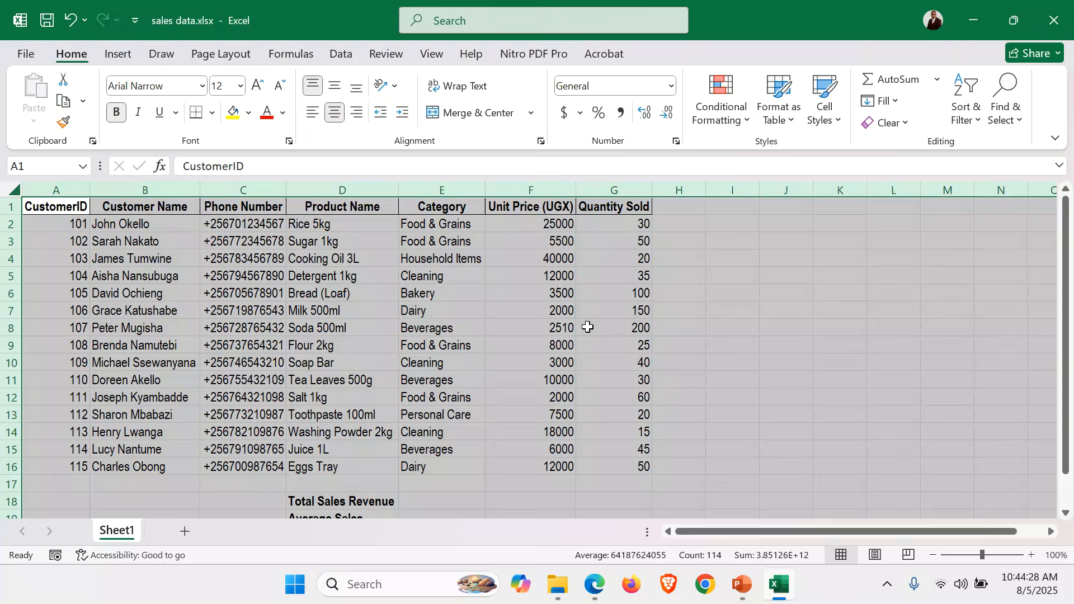
click(703, 427)
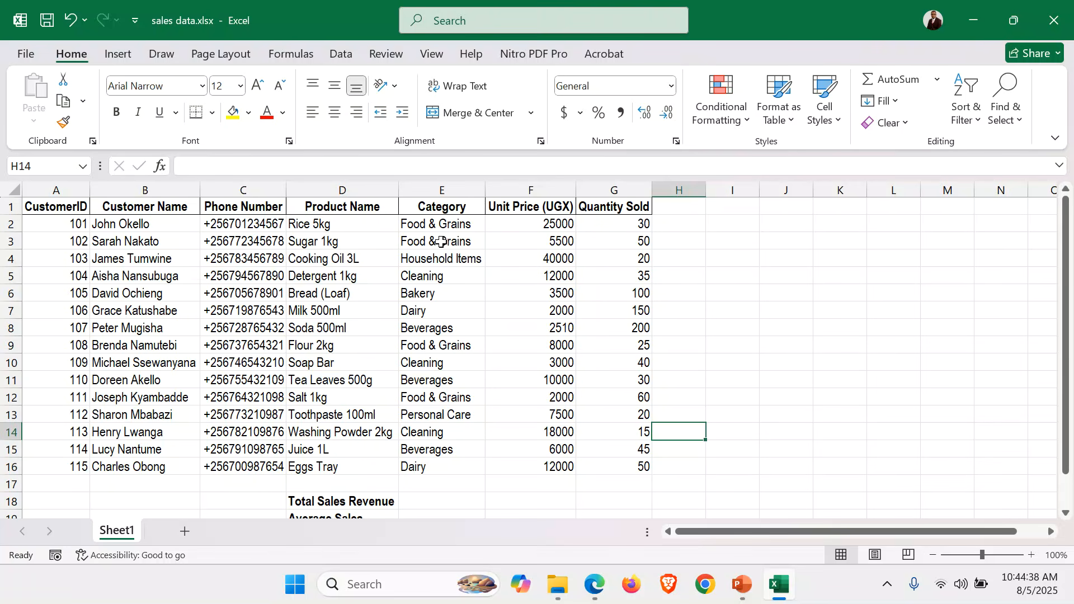
Add the column heading Total Sales in cell H1, next to Quantity Sold
click(685, 207)
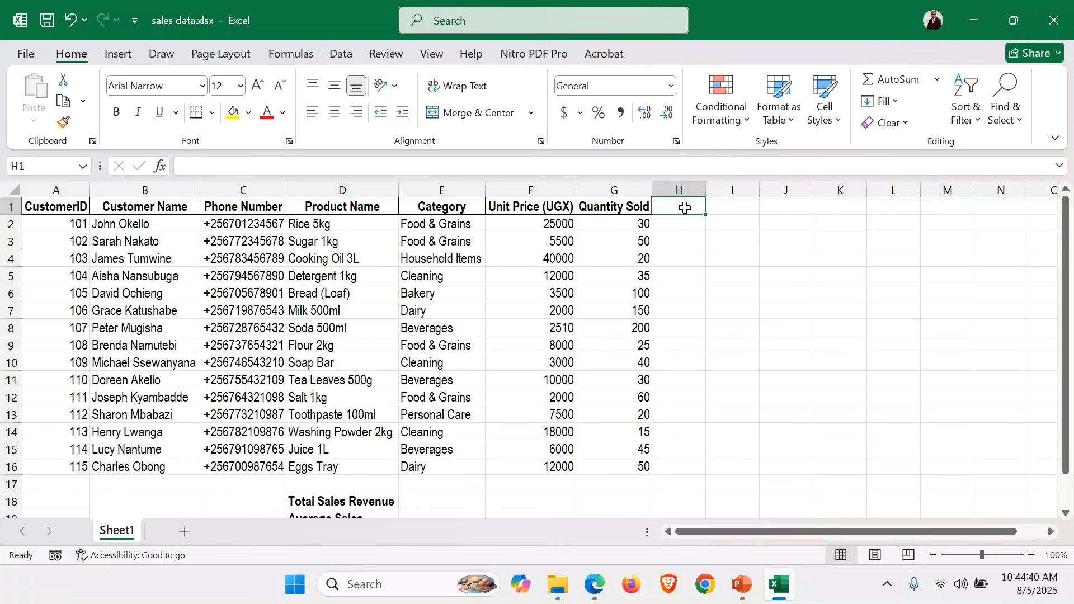
click(537, 223)
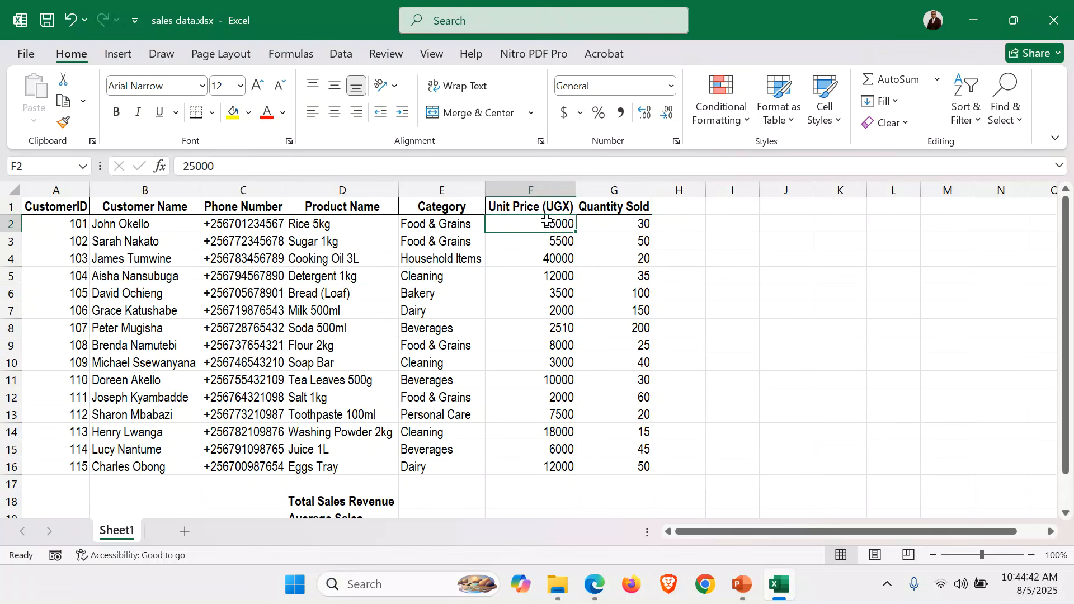
click(638, 224)
click(684, 207)
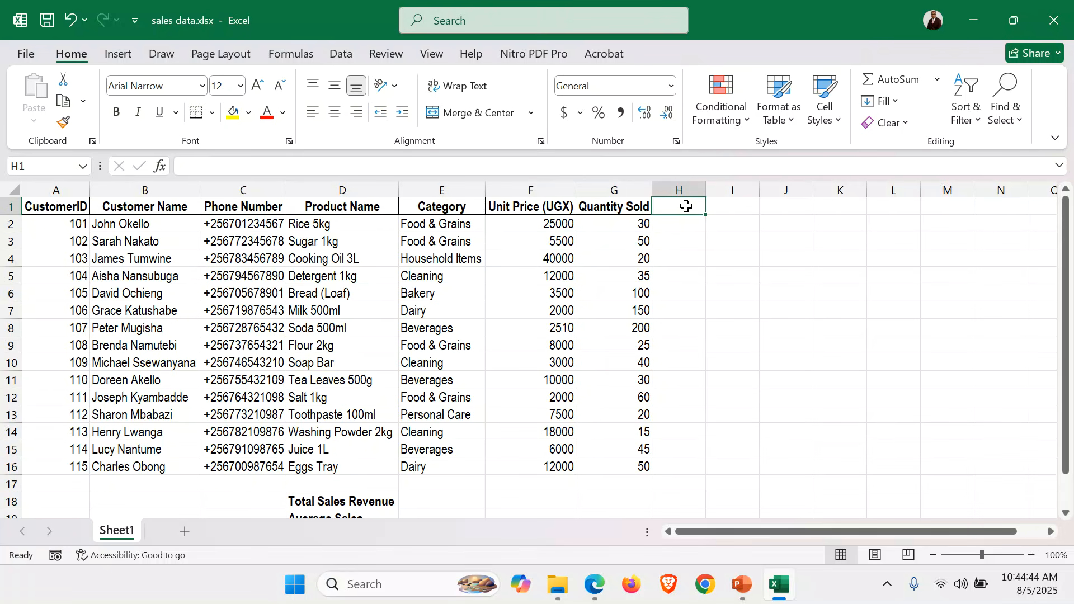
text(Total)
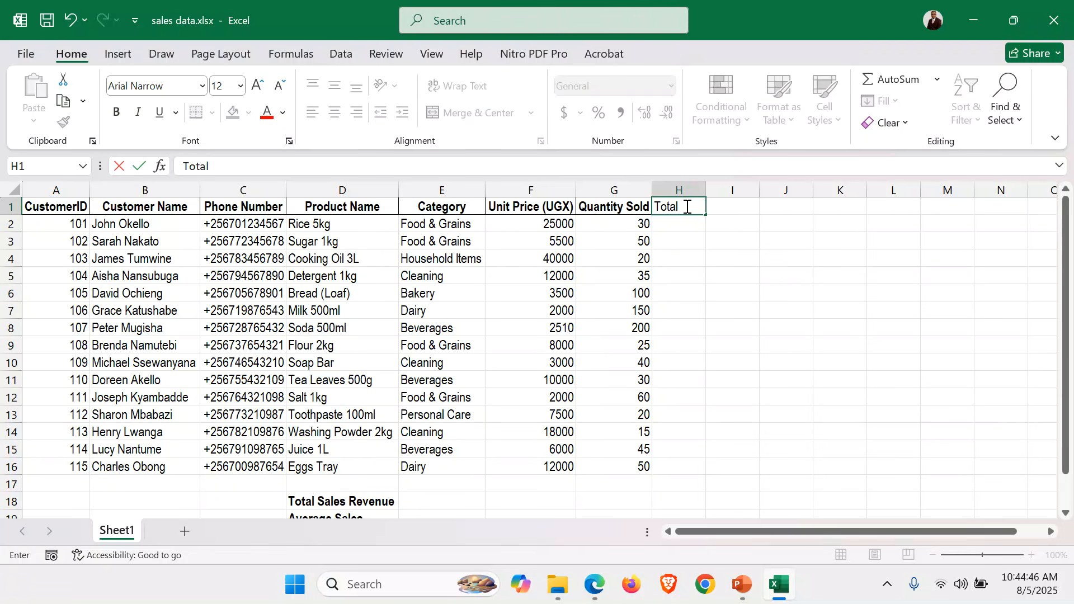
text( Sales)
key(Return)
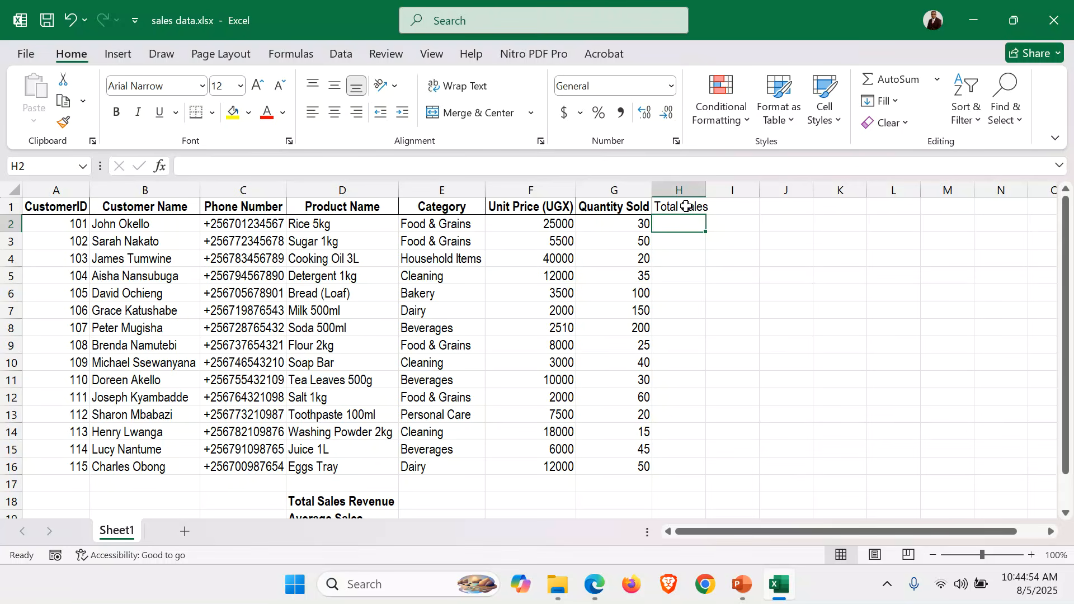
Calculate the first product's total sales in H2 with the formula =F2*G2, multiplying unit price by quantity sold
text(=)
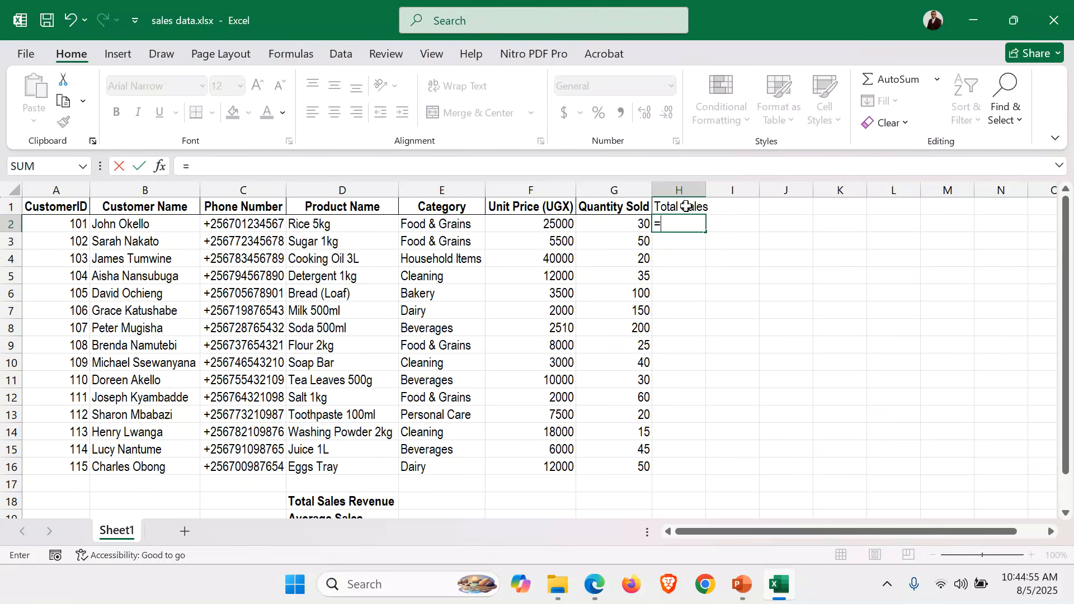
click(527, 224)
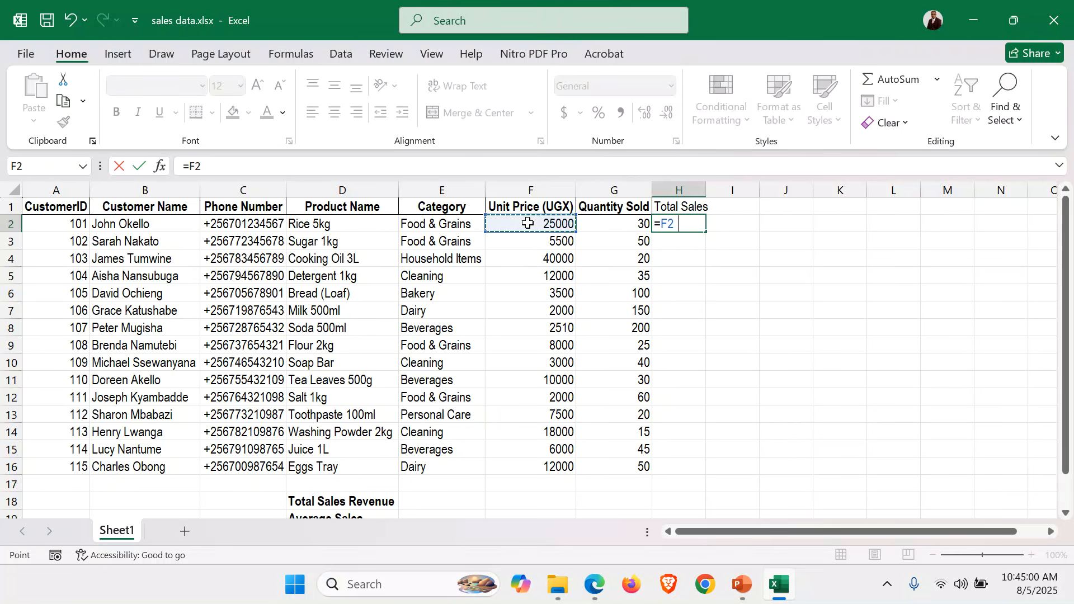
text(*)
click(628, 222)
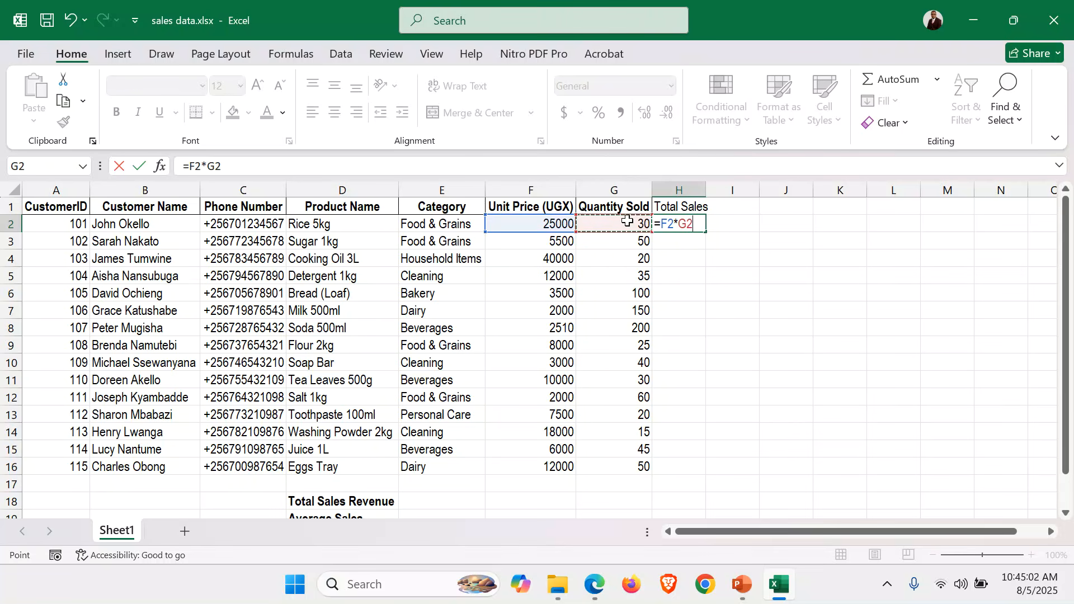
key(Return)
Fill the Total Sales formula from H2 down to H16 and slightly widen column H
click(695, 223)
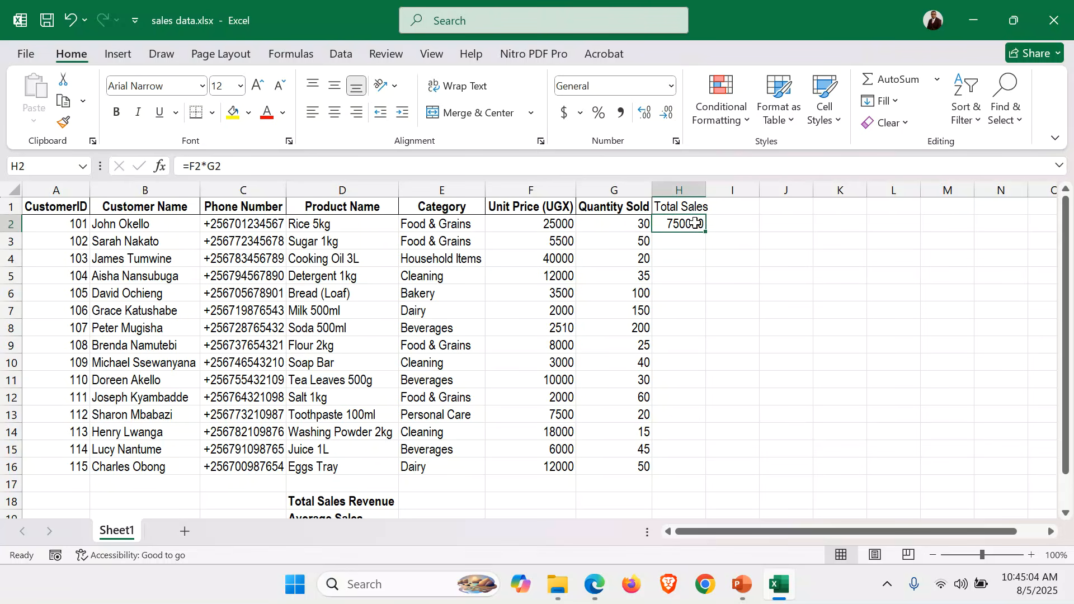
double_click(706, 232)
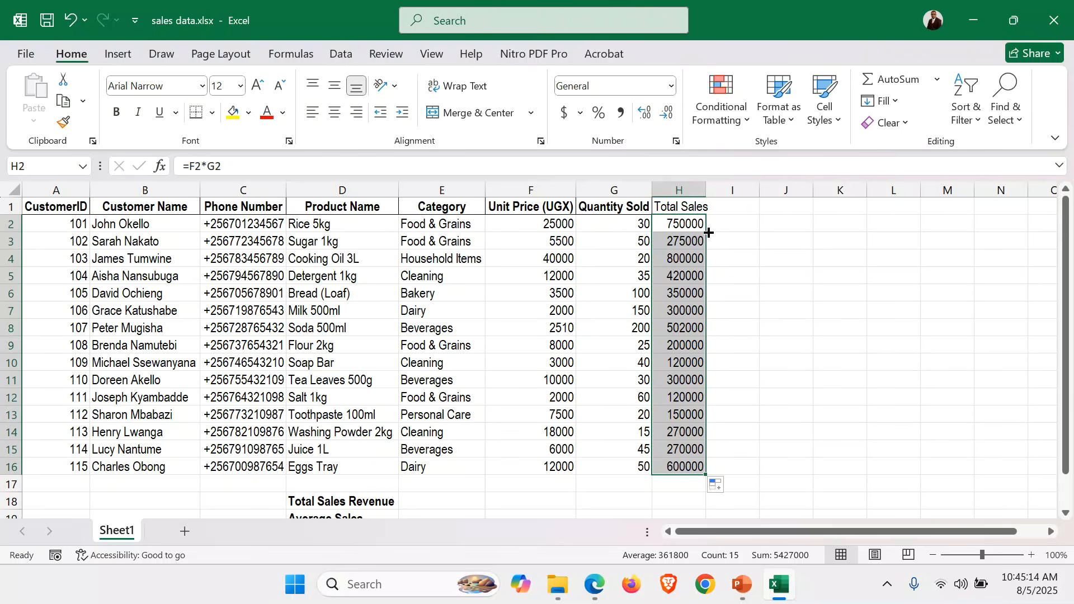
drag(707, 190, 712, 190)
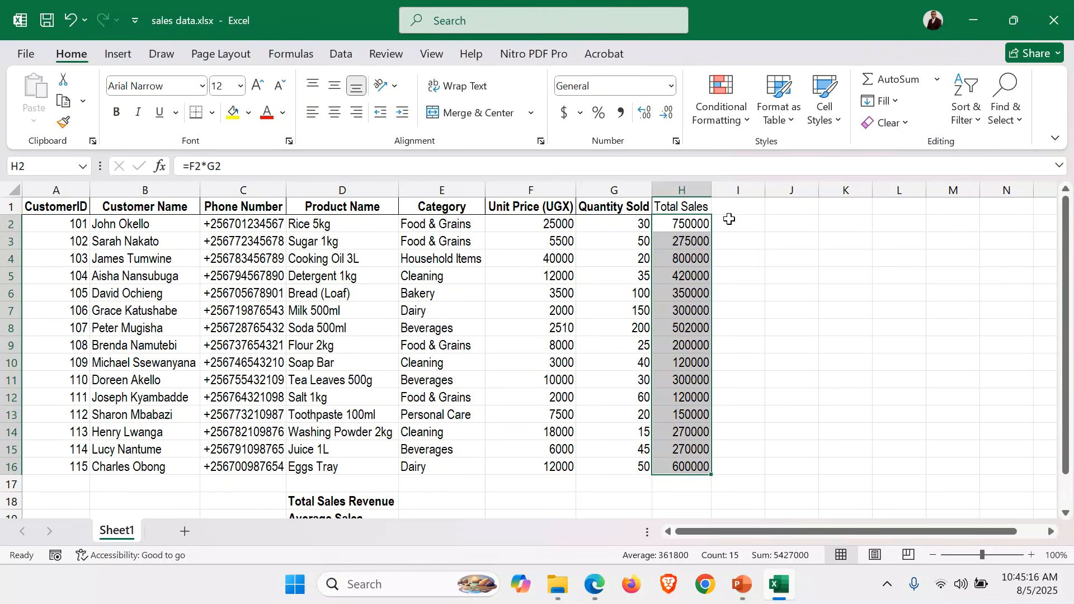
Check the sales decision rules in the exam paper PDF in Edge, return to the workbook and add the heading Remarks in I1
click(593, 592)
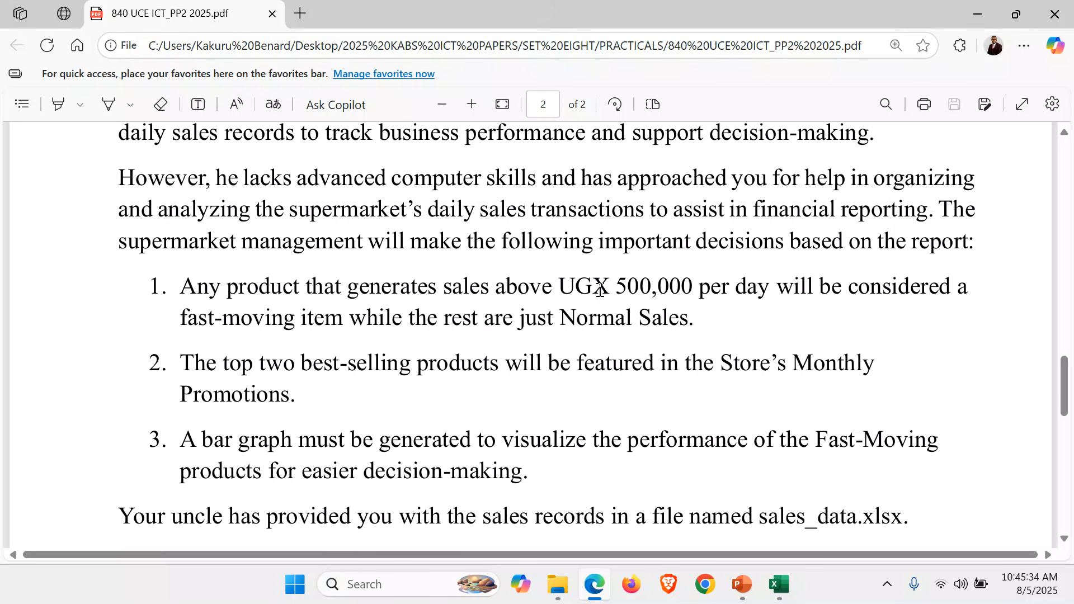
click(779, 585)
click(747, 210)
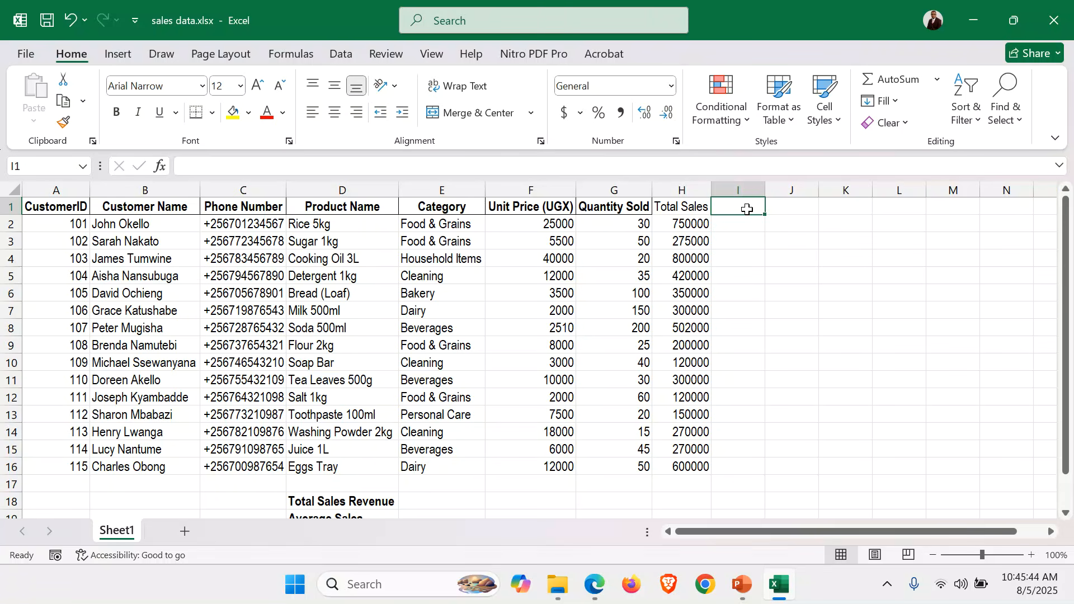
text(Rema)
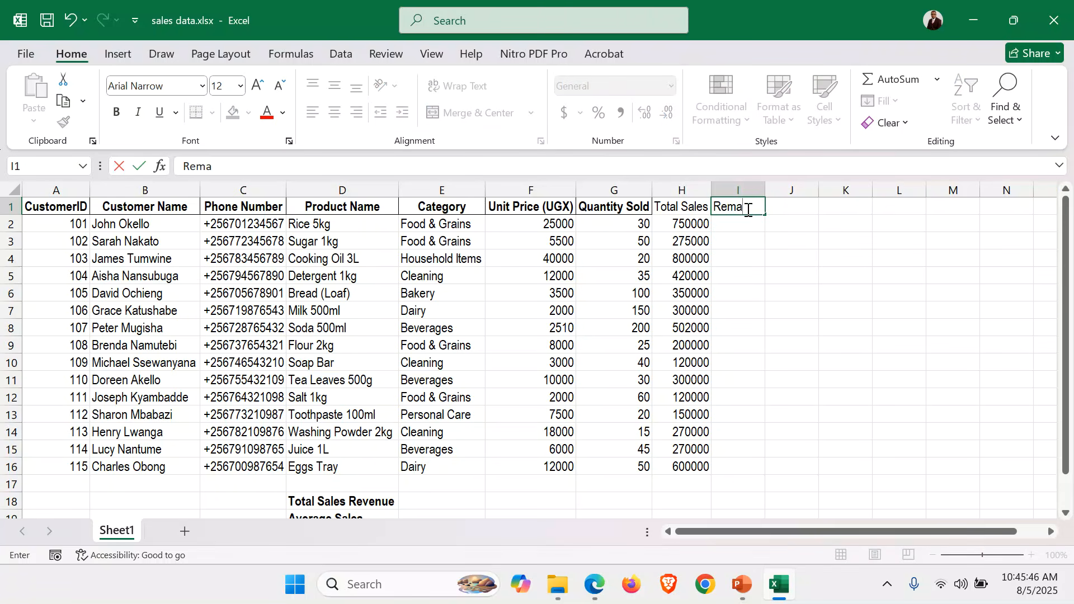
text(rks)
click(736, 226)
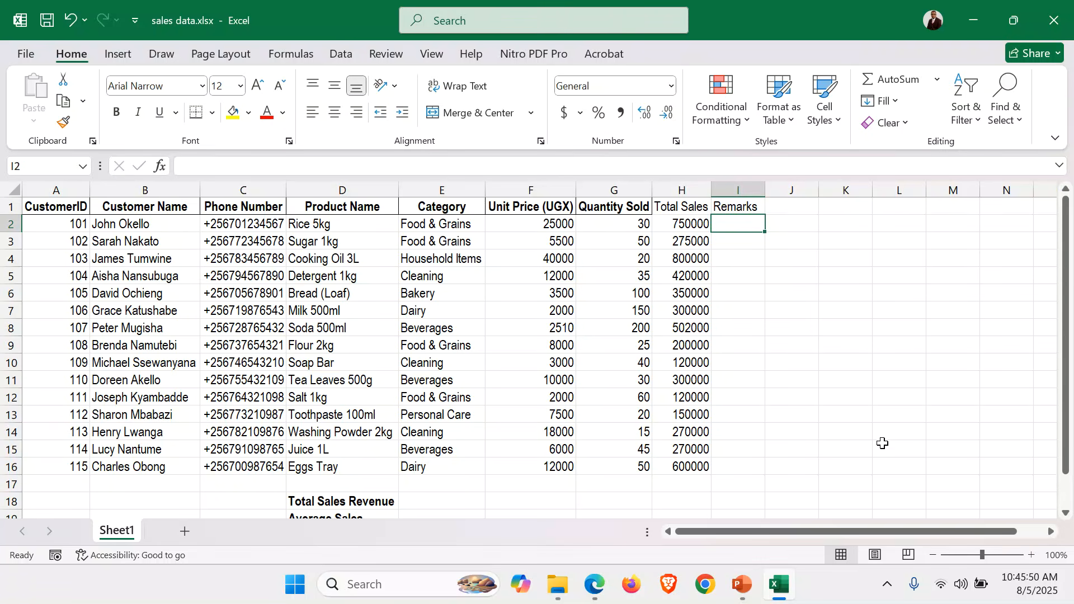
Begin an IF formula in I2 with the logical test H2>500000
click(1033, 556)
click(1032, 556)
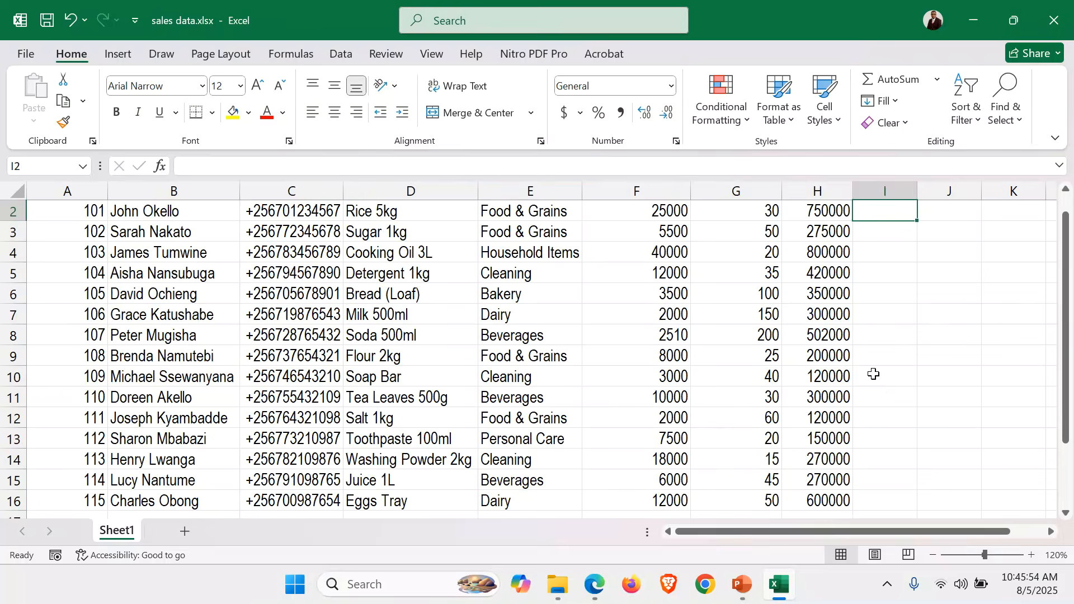
scroll(874, 374, up, 1)
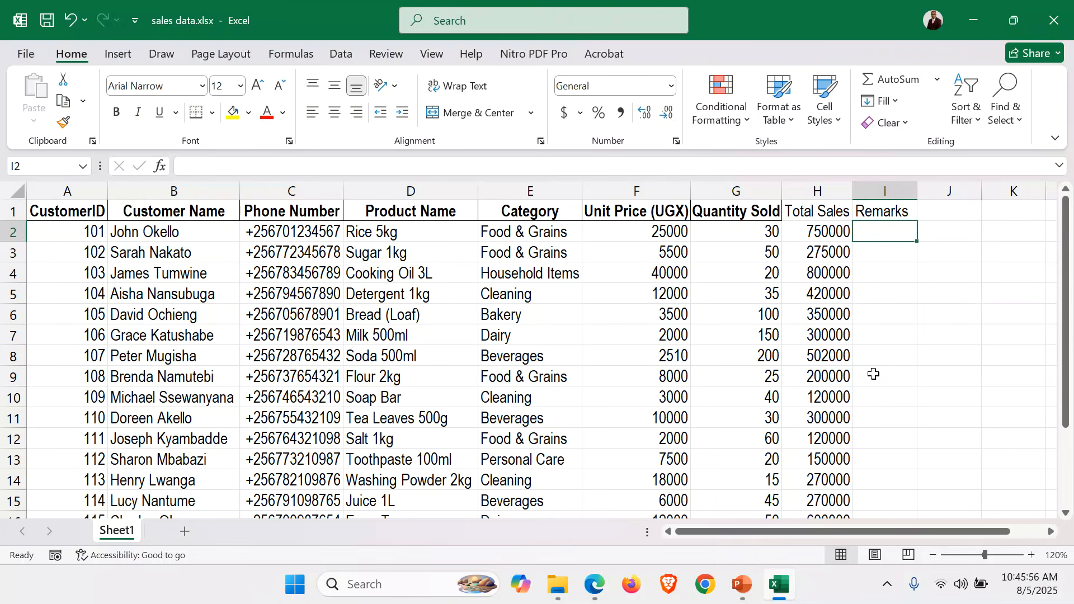
text(=)
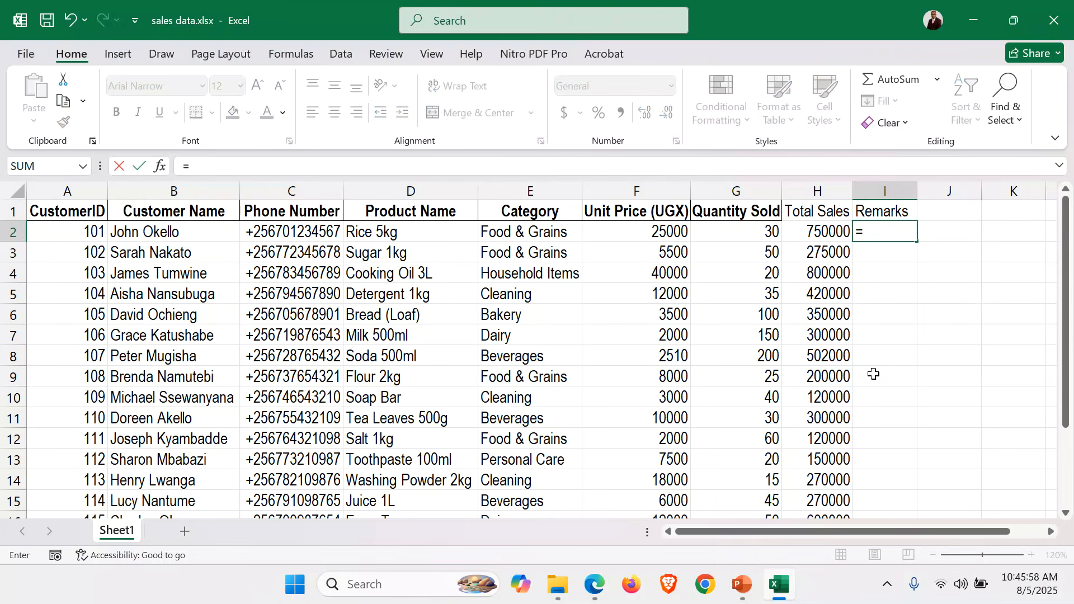
text(IF)
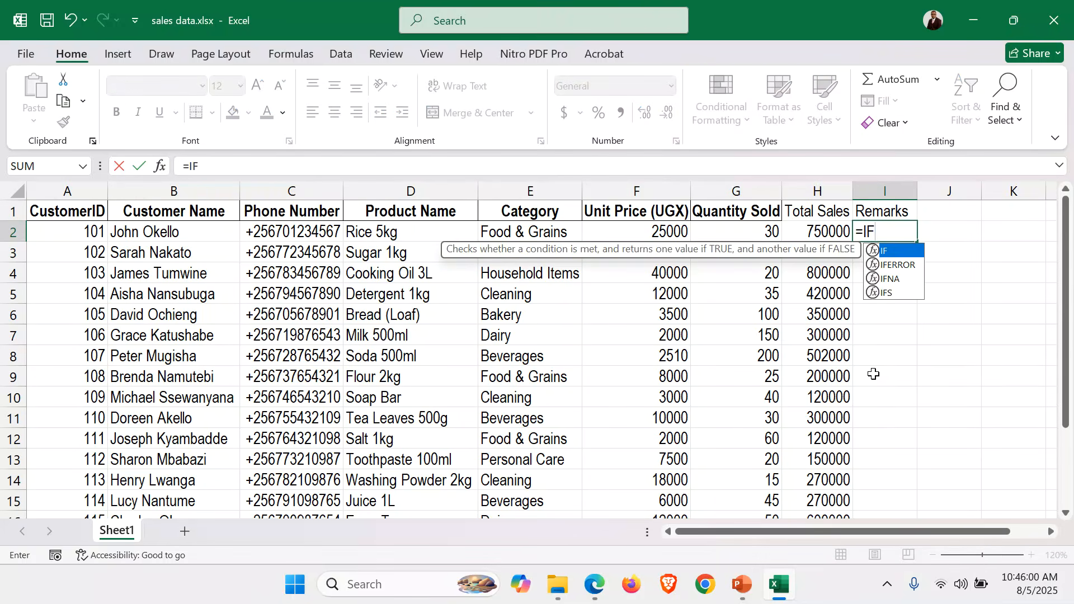
text(()
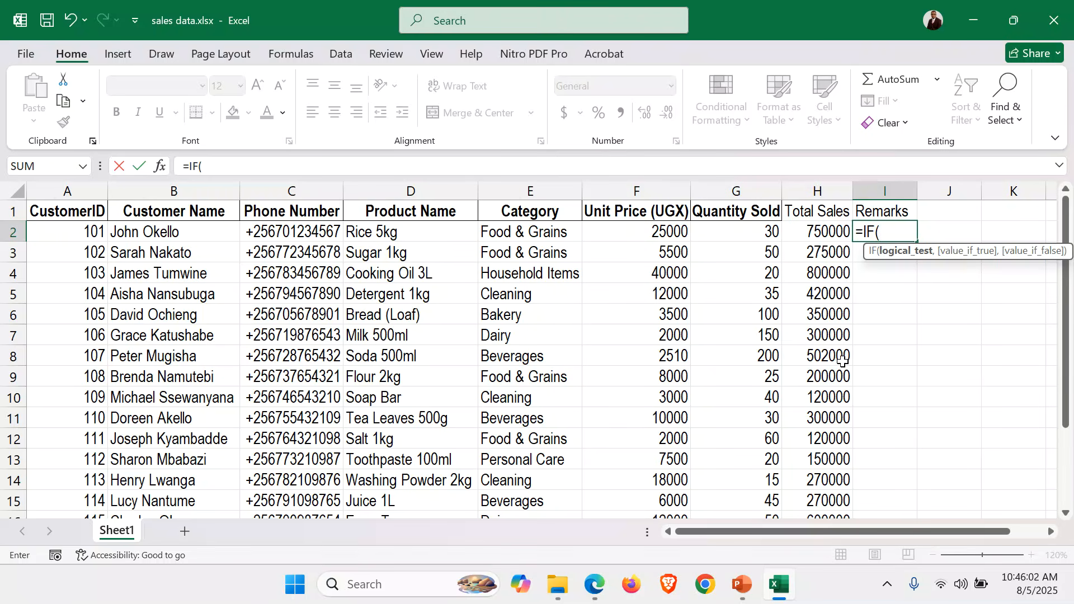
click(799, 226)
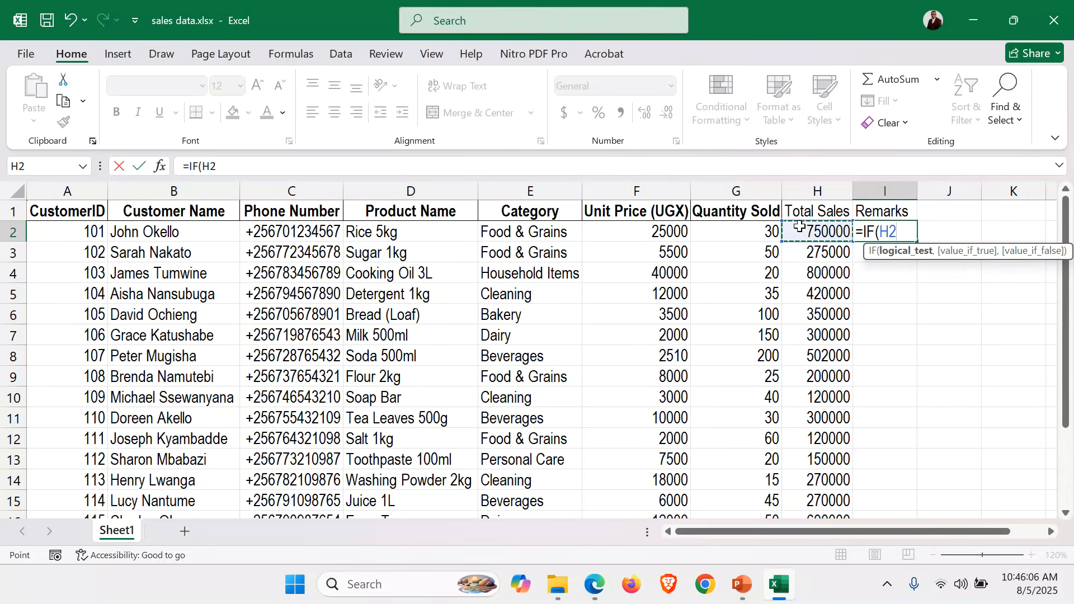
text(>500000)
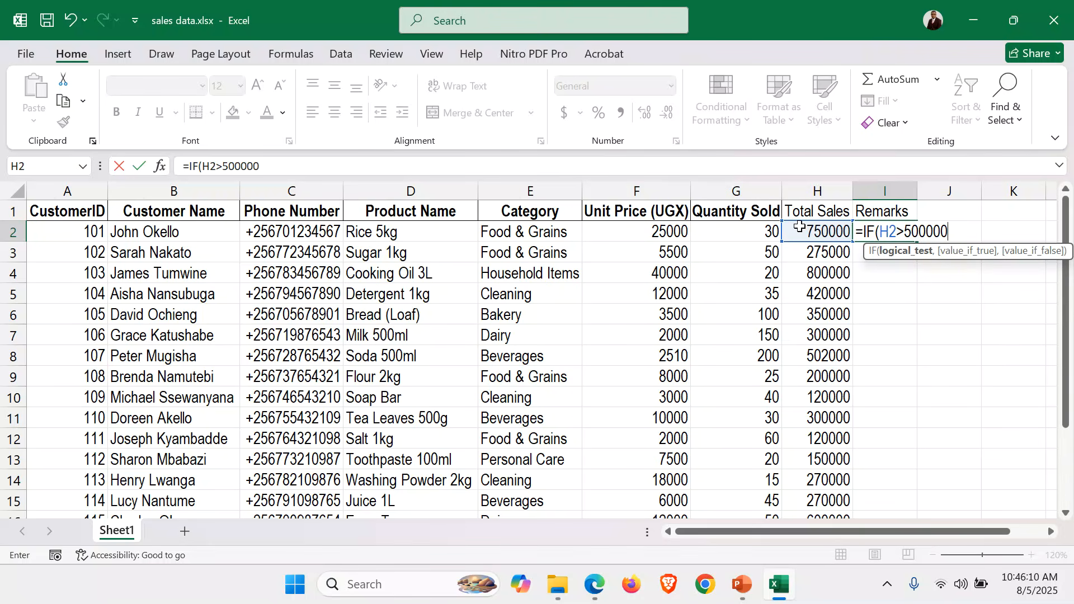
text(,)
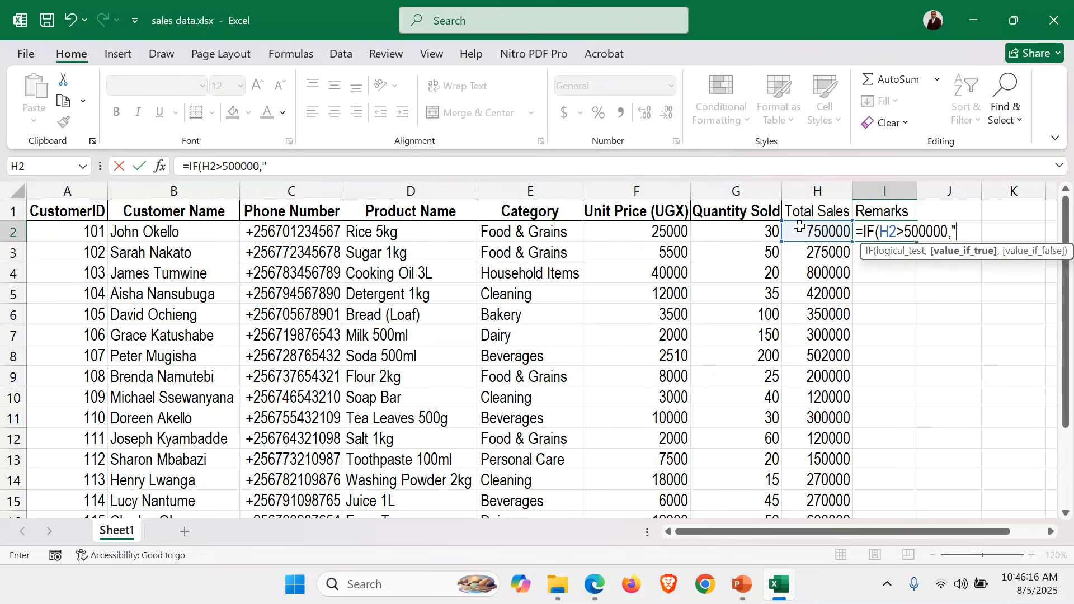
Add "Fast Moving Item" as the IF formula's value if true, and check the wording against the exam paper
text("Fast Moving)
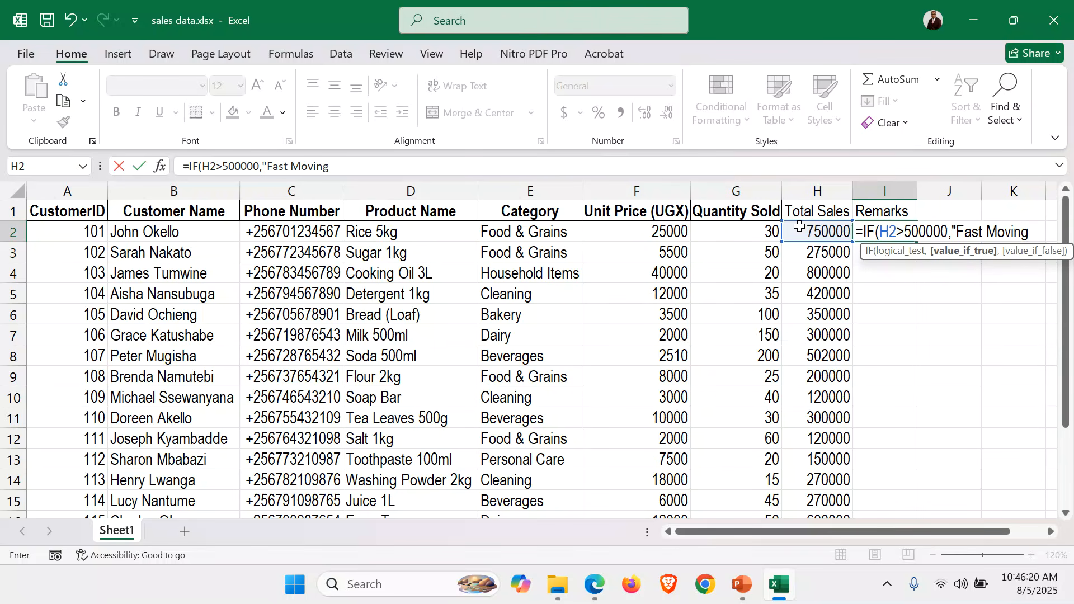
text( Item)
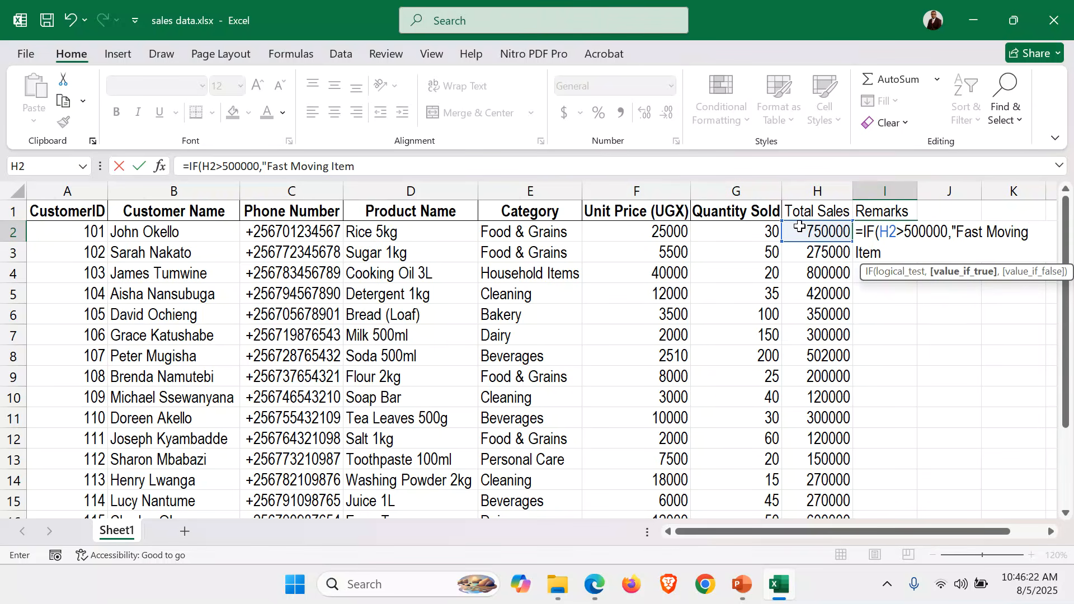
click(593, 601)
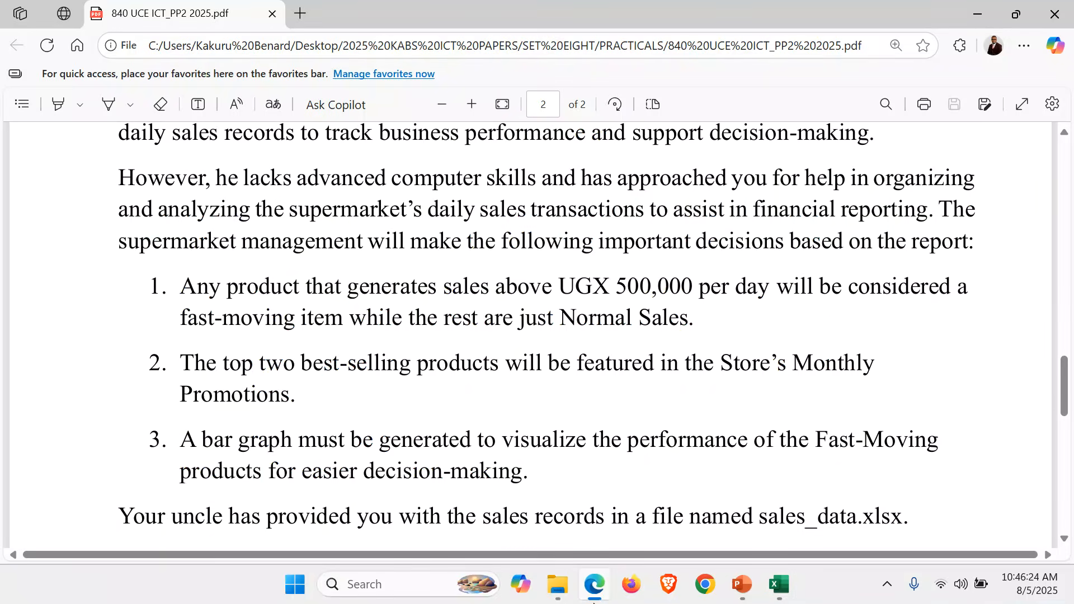
click(593, 601)
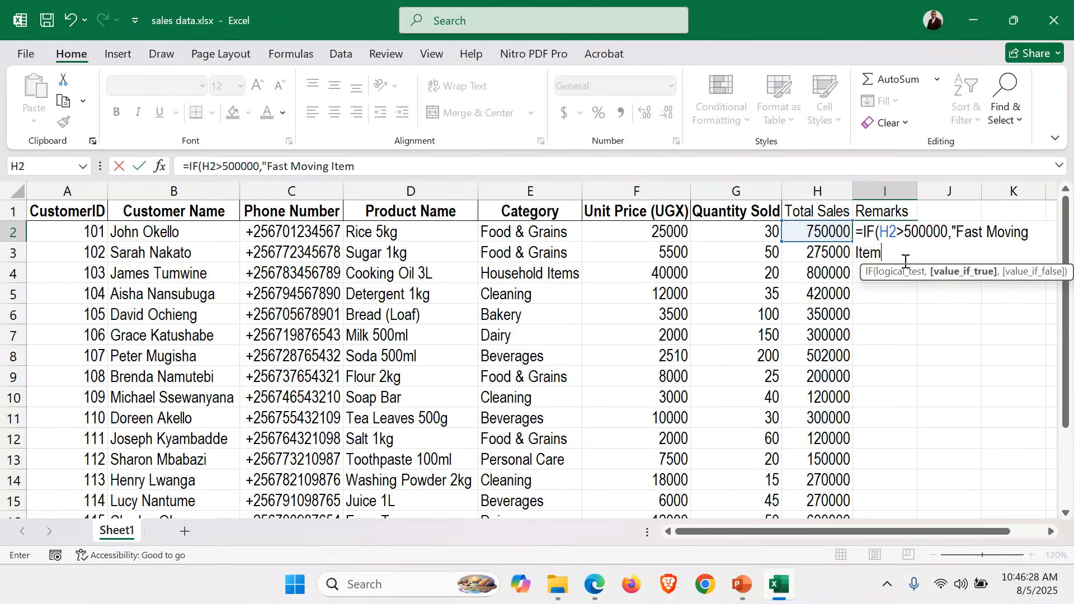
Complete the IF formula in I2 with "Normal Sale" as the value if false
text(",)
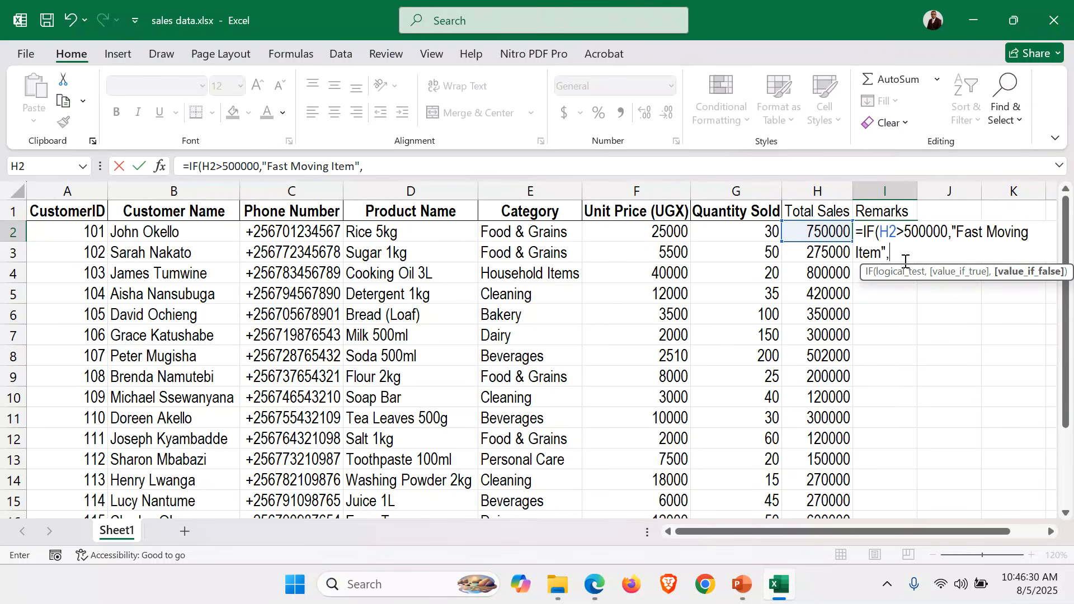
text("Normal)
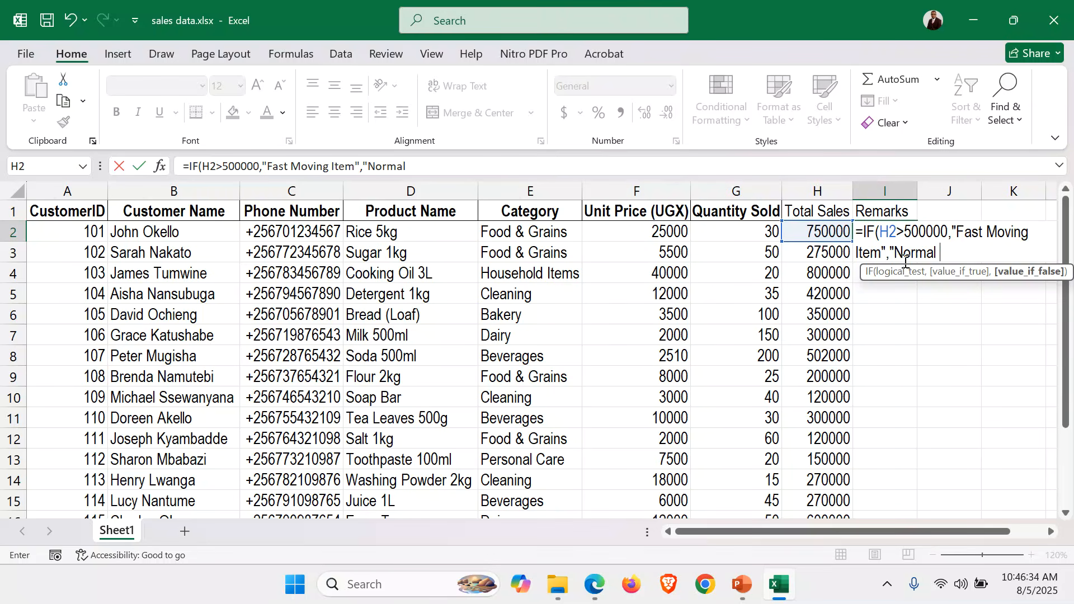
text( Sale)
text())
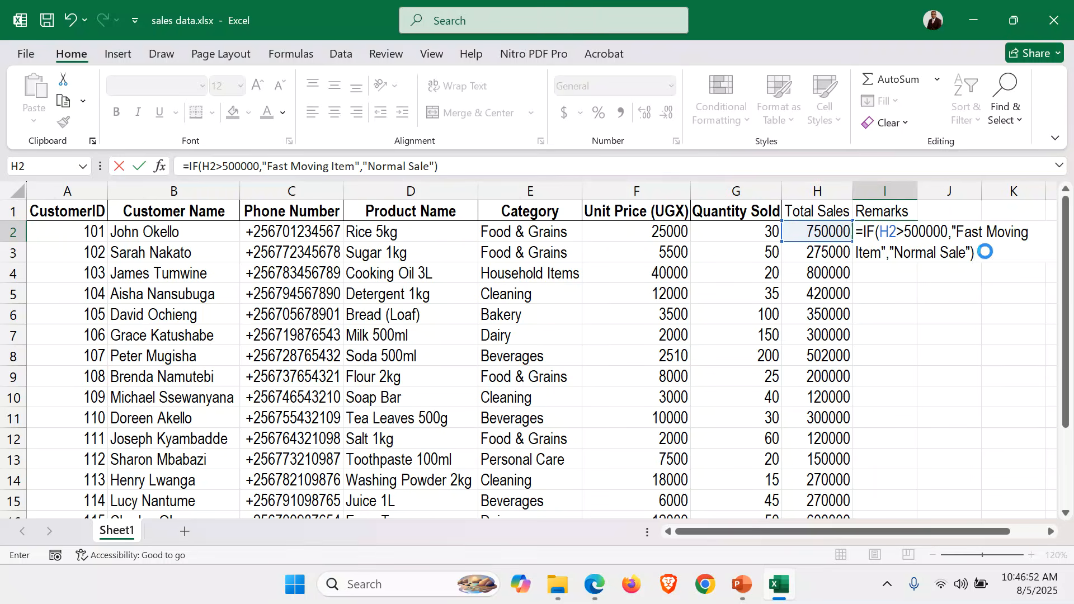
key(Return)
Fill the Remarks formula from I2 down to I16 and autofit the width of column I
click(884, 228)
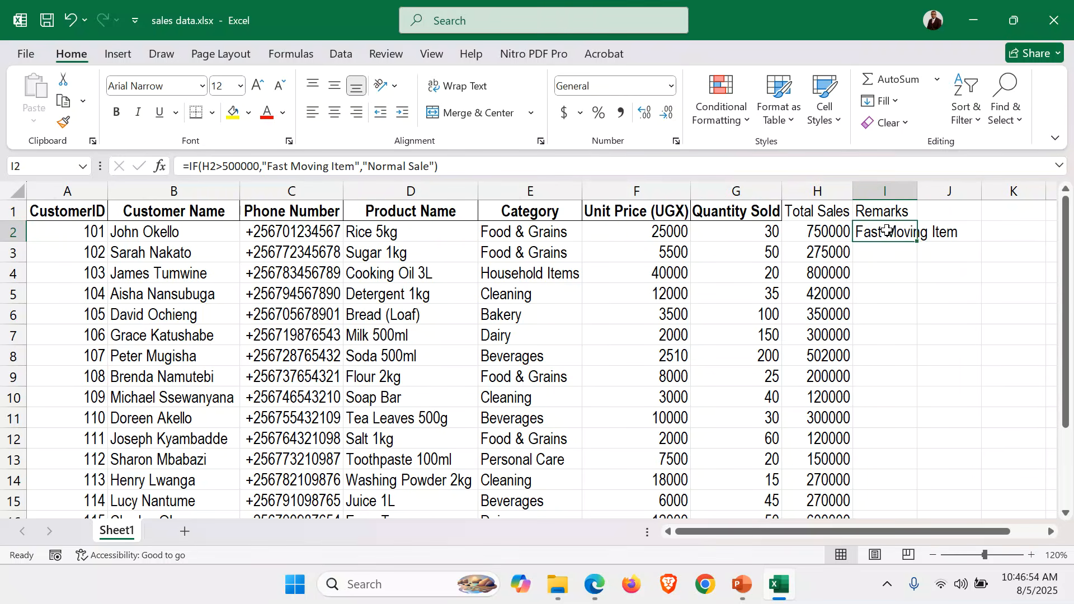
double_click(917, 242)
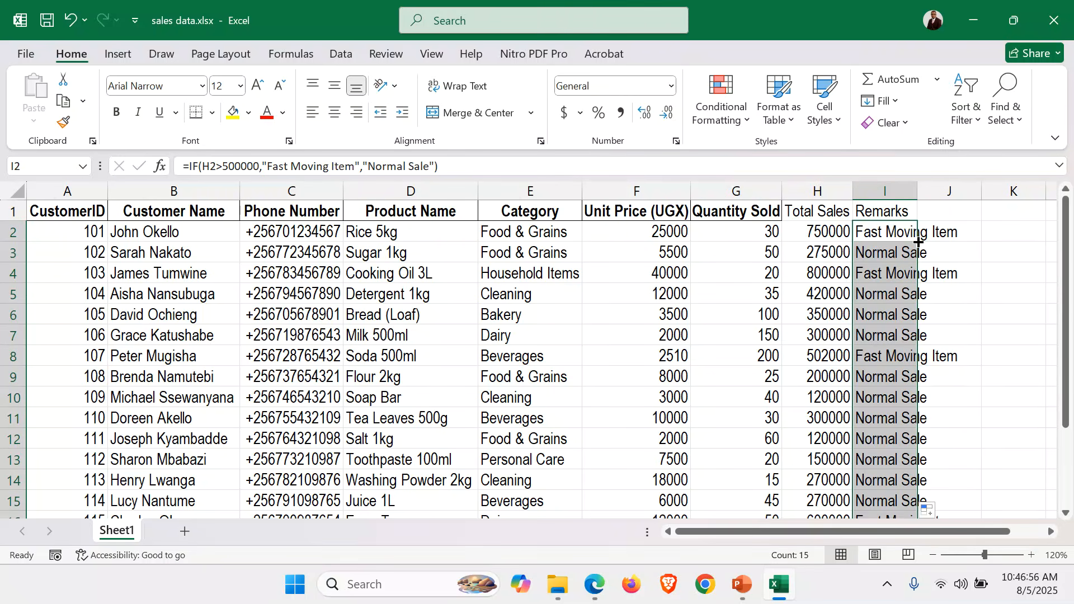
double_click(915, 190)
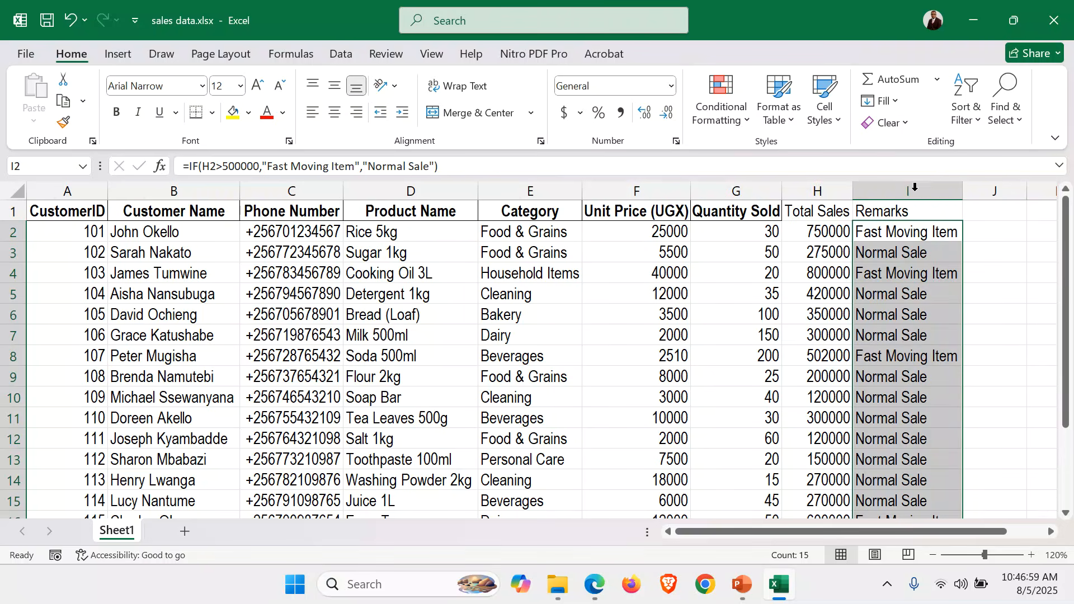
click(946, 414)
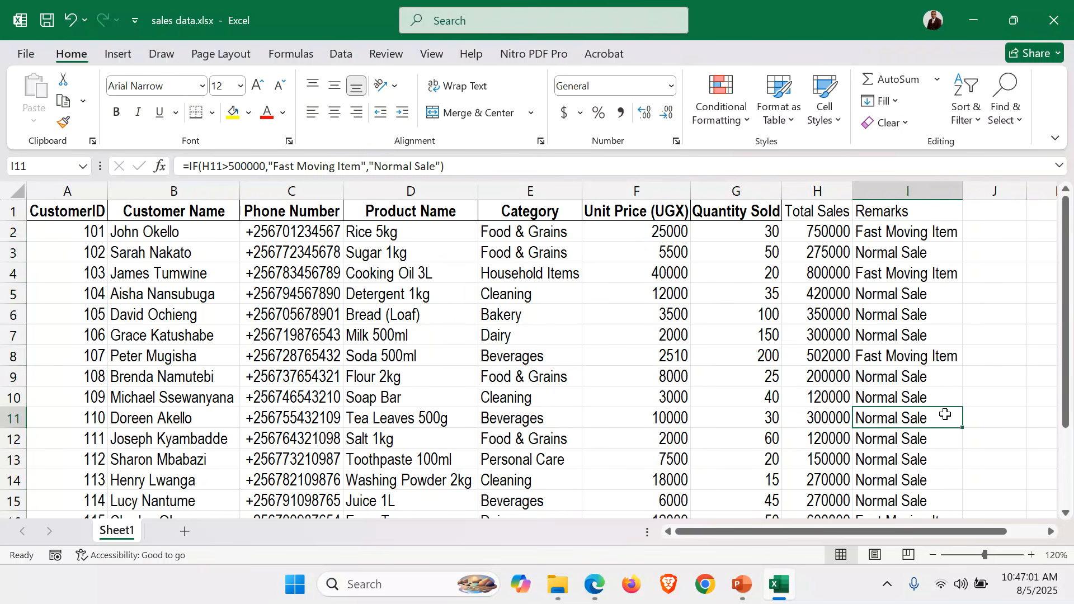
Make the Fast Moving Item remarks in I2, I4, I8 and I16 bold
click(931, 554)
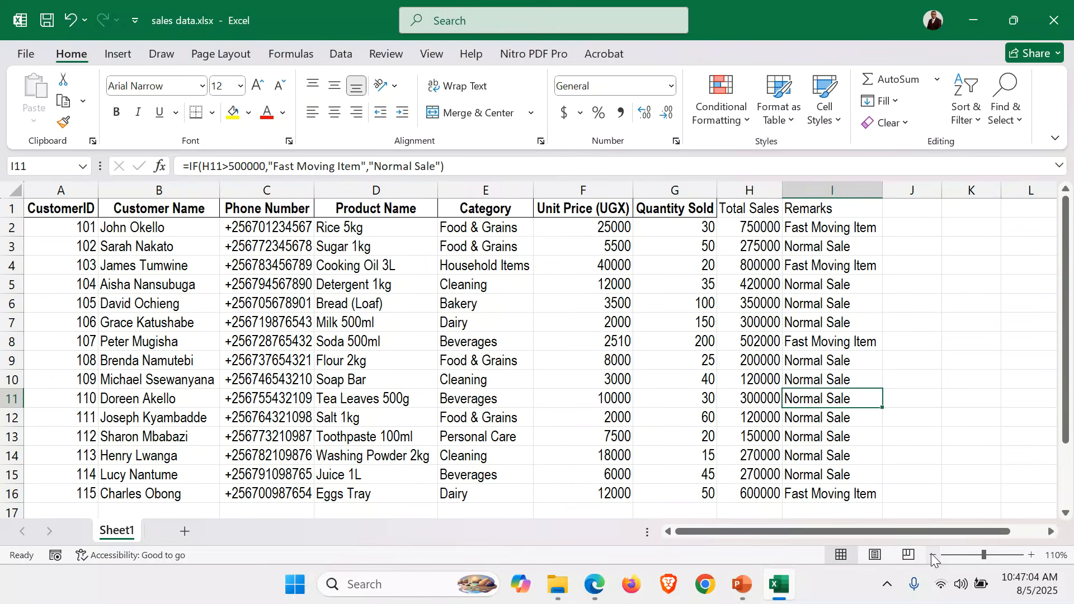
click(820, 228)
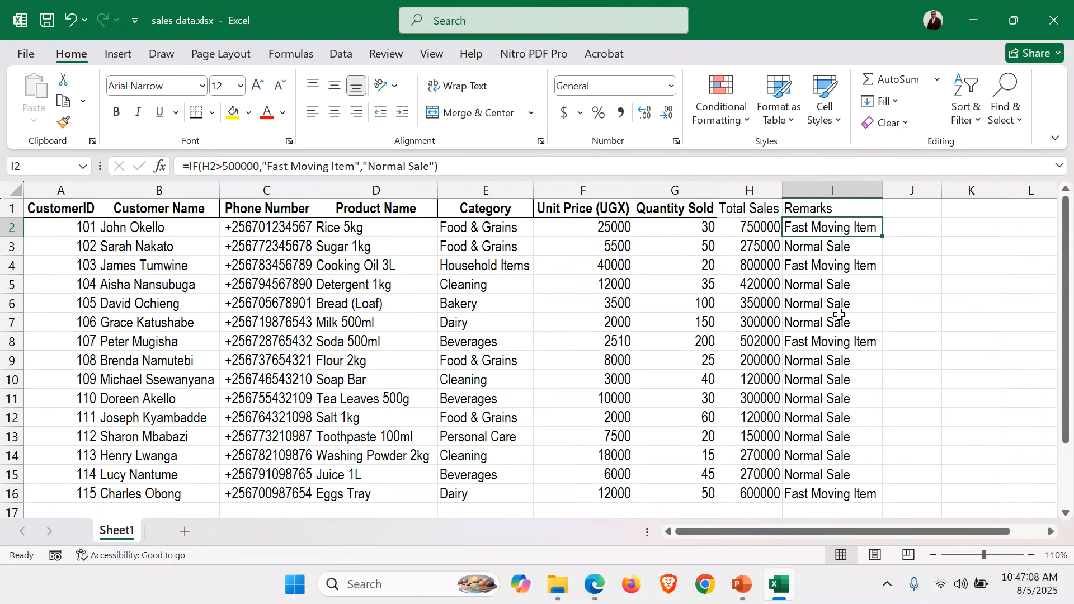
ctrl+click(855, 266)
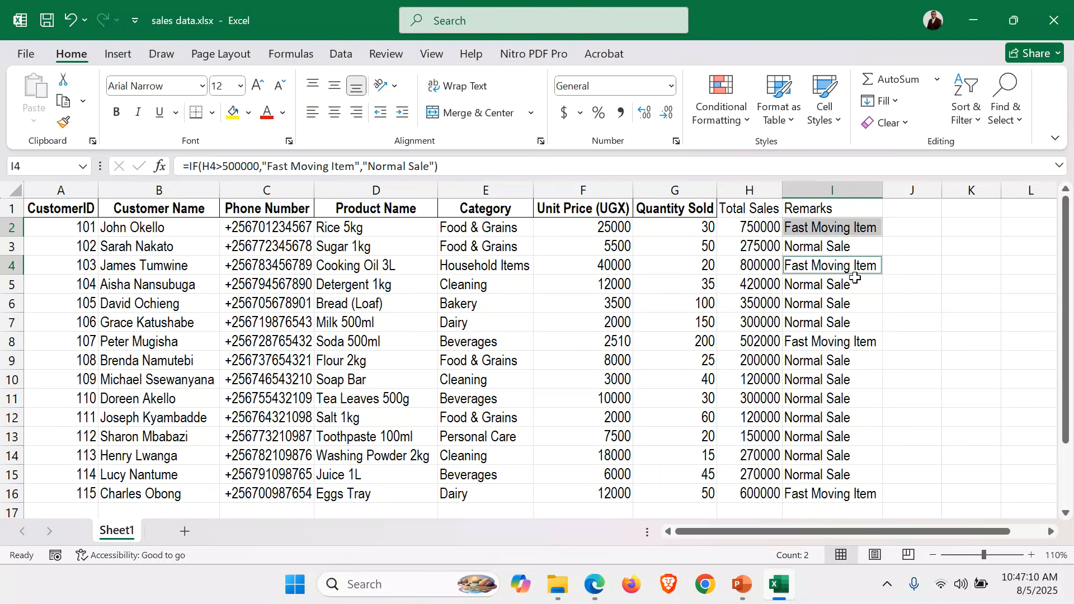
ctrl+click(851, 343)
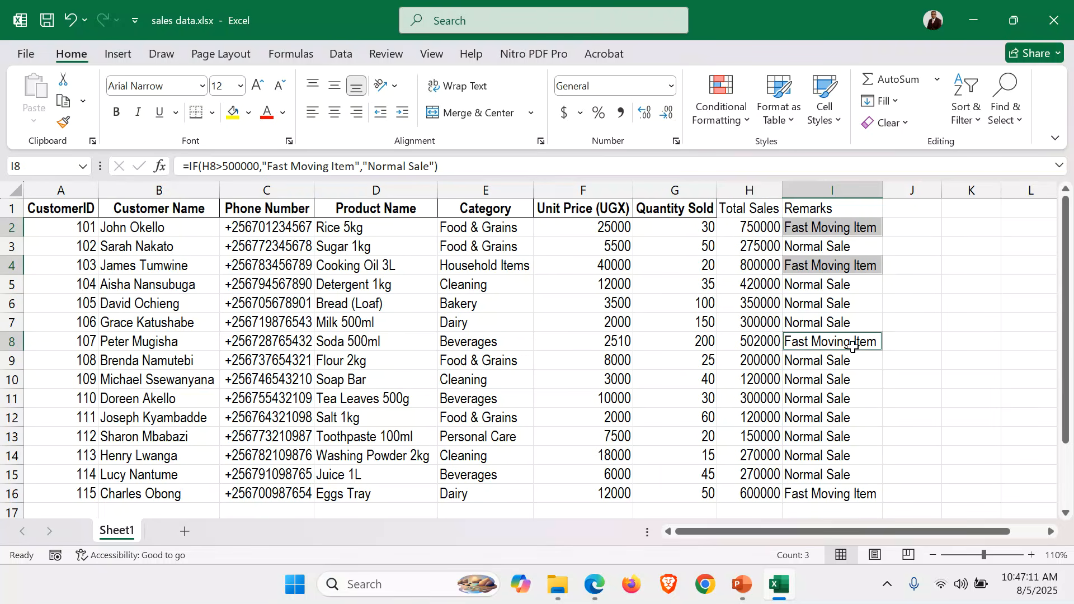
ctrl+click(859, 493)
key(ctrl+b)
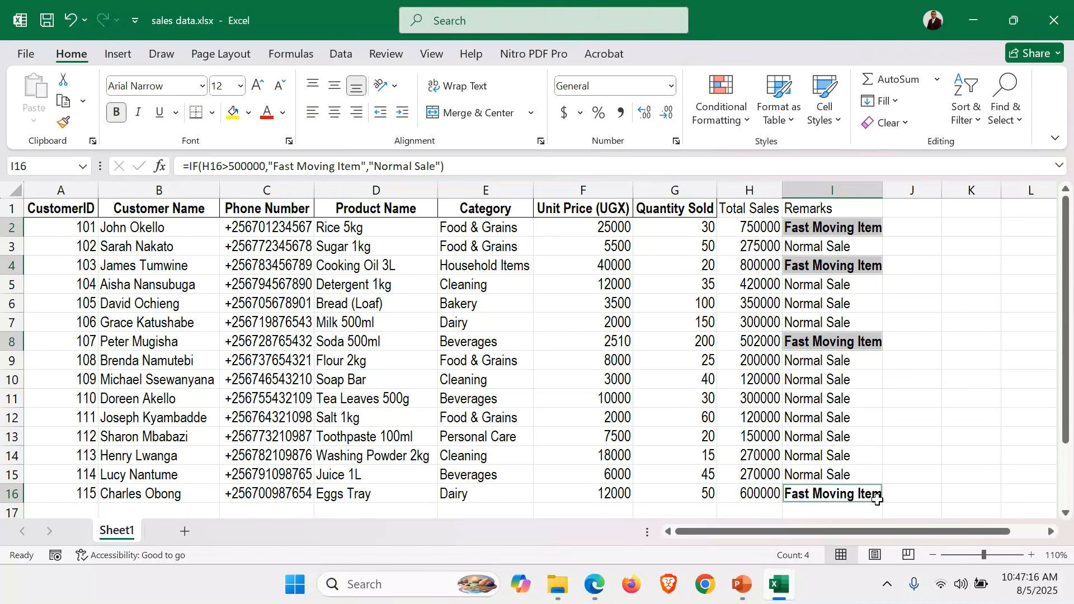
Make the whole header row 1 bold, including the Total Sales and Remarks headings
click(12, 209)
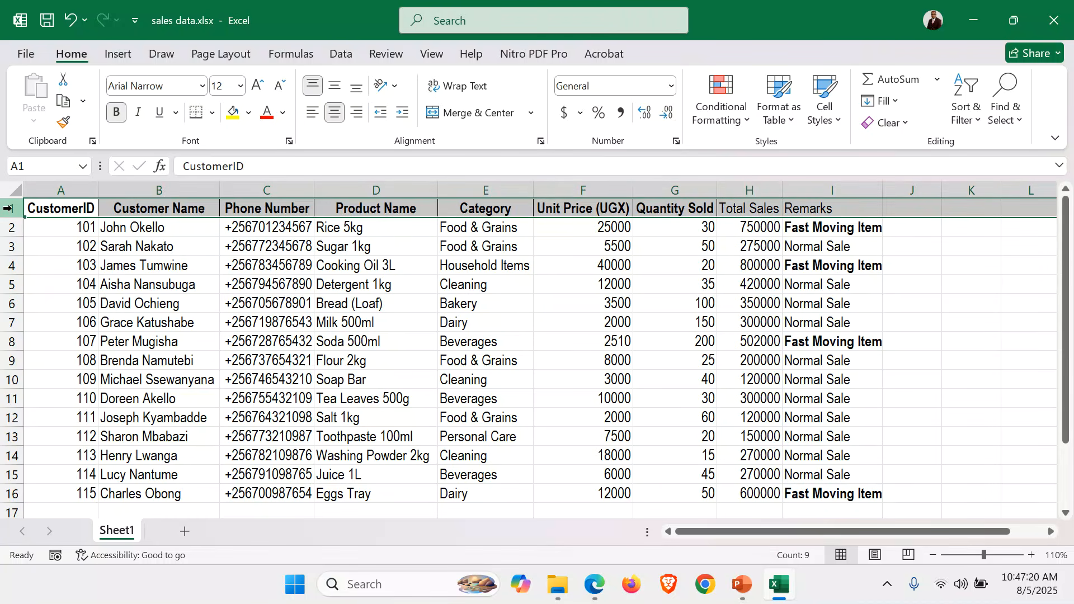
click(117, 114)
click(117, 114)
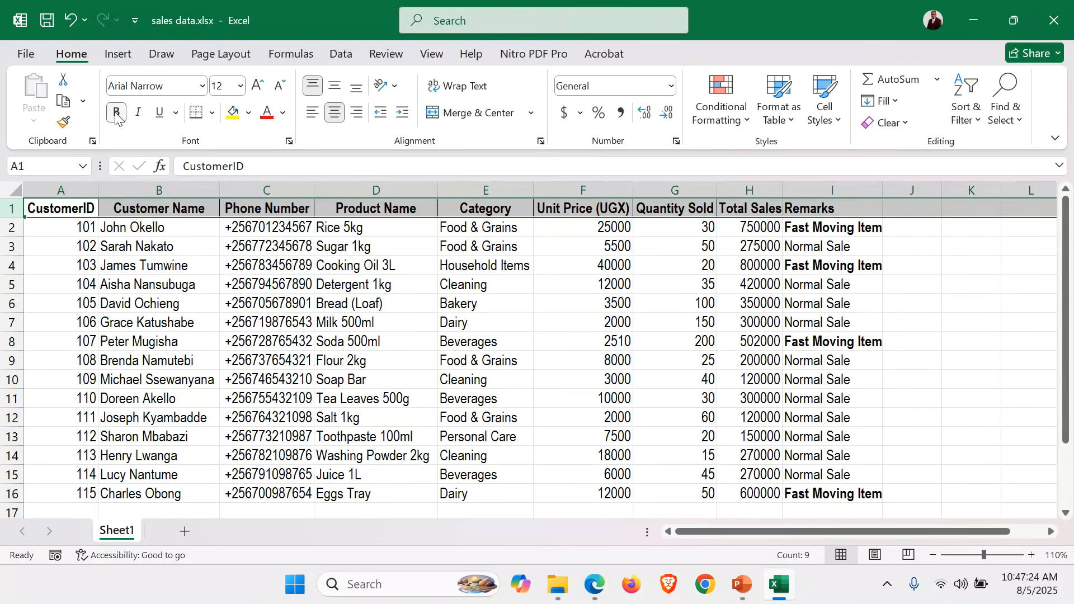
Wrap the text of header row 1 and align it to the top of its cells
click(452, 92)
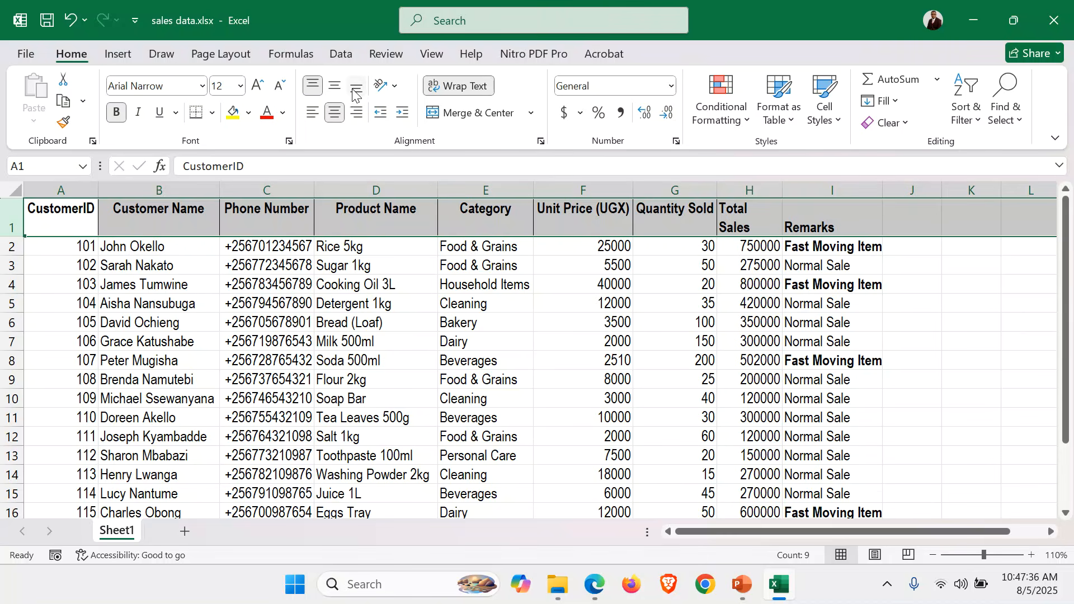
click(314, 87)
click(314, 87)
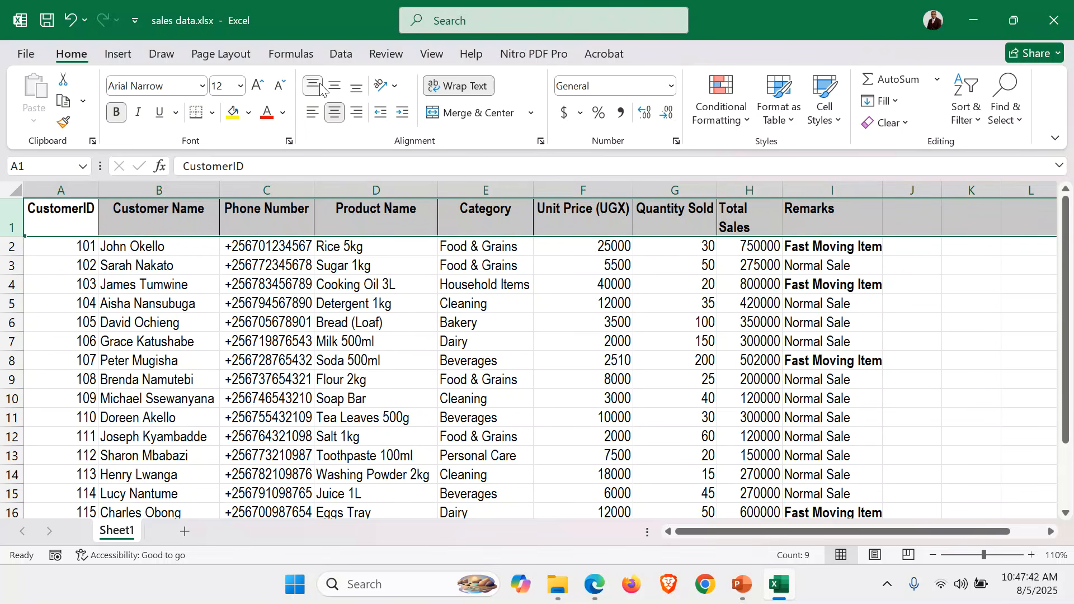
click(409, 271)
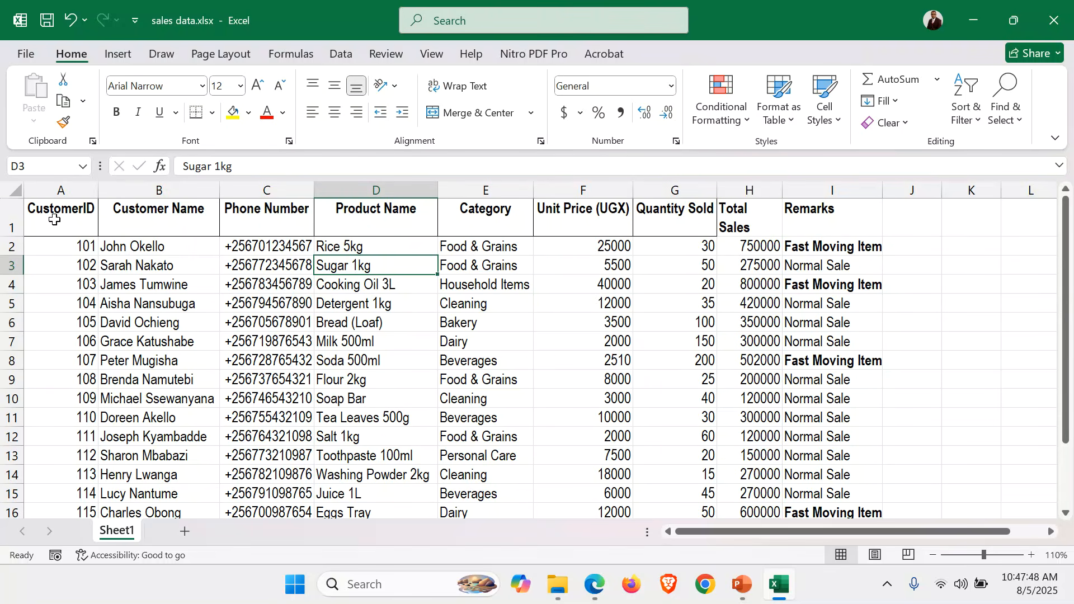
Calculate the Total Sales Revenue in H18 with =SUM(H2:H16) and make the result bold
scroll(529, 392, down, 2)
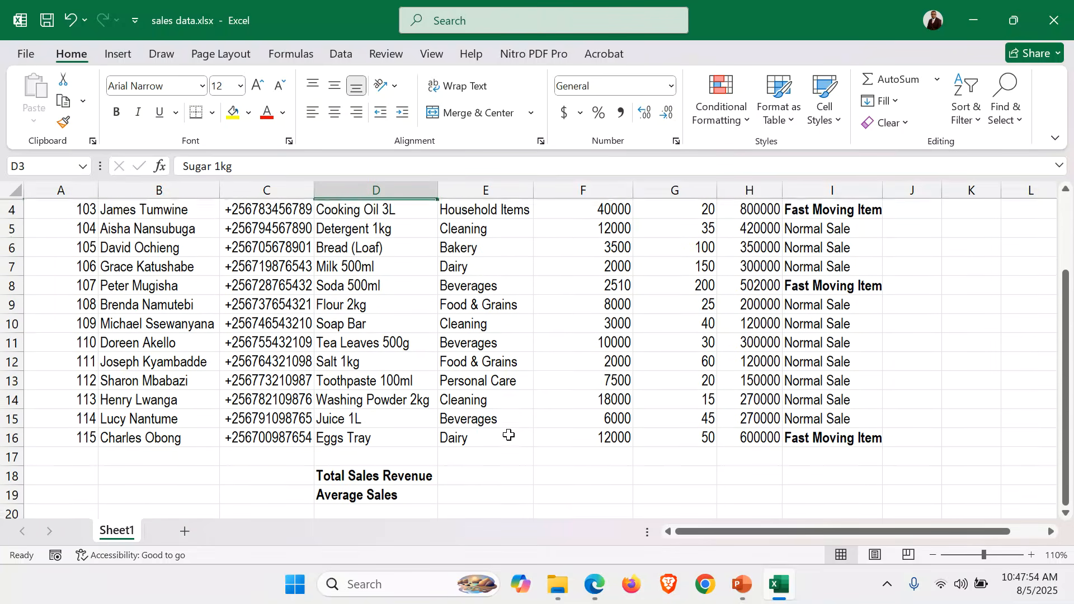
scroll(508, 434, up, 2)
scroll(508, 435, down, 2)
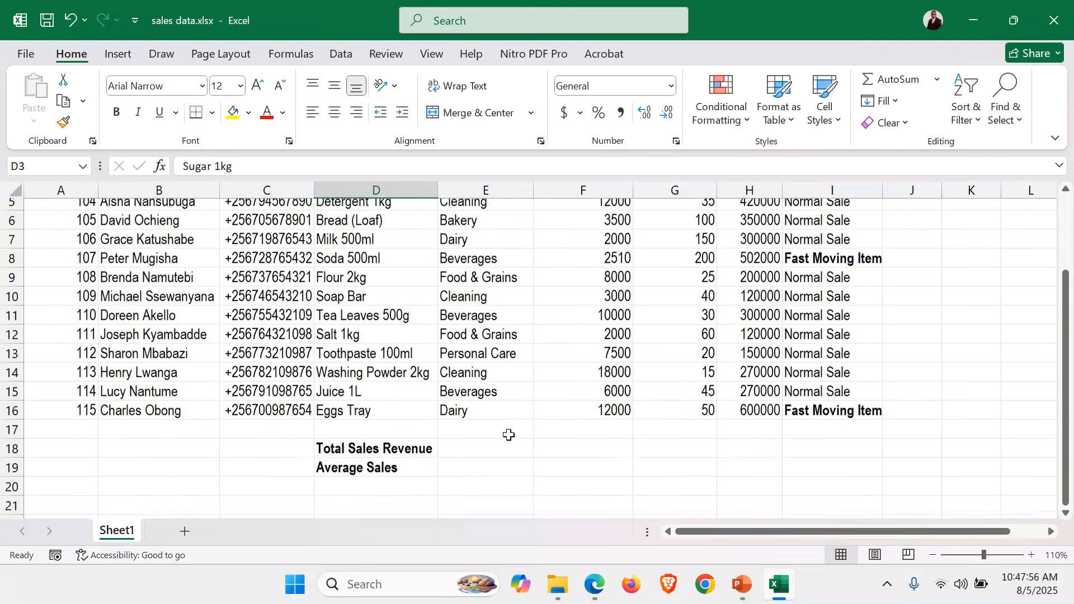
click(752, 440)
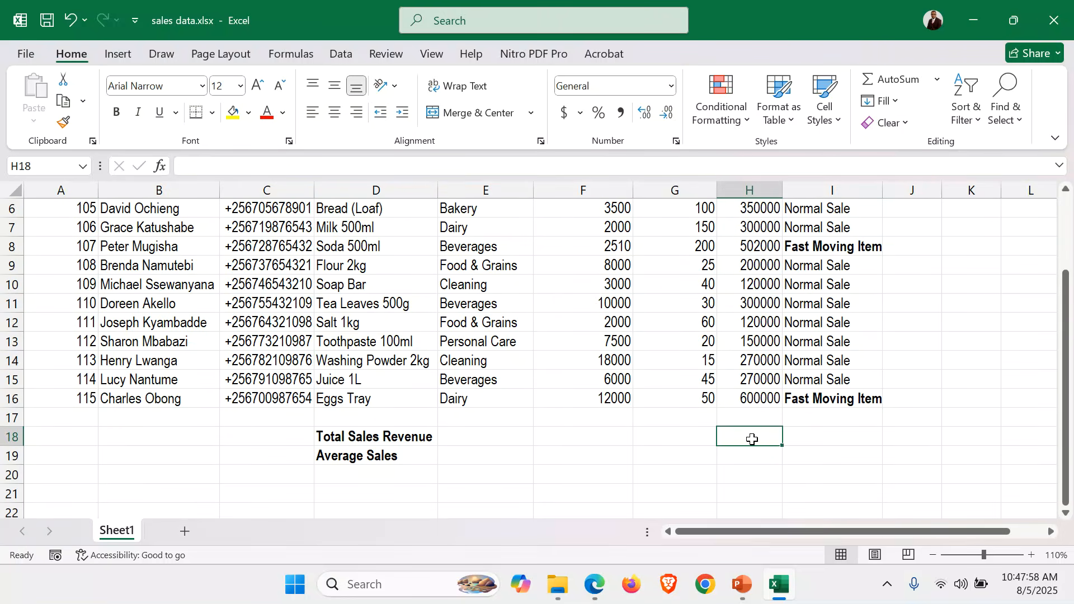
scroll(752, 439, up, 2)
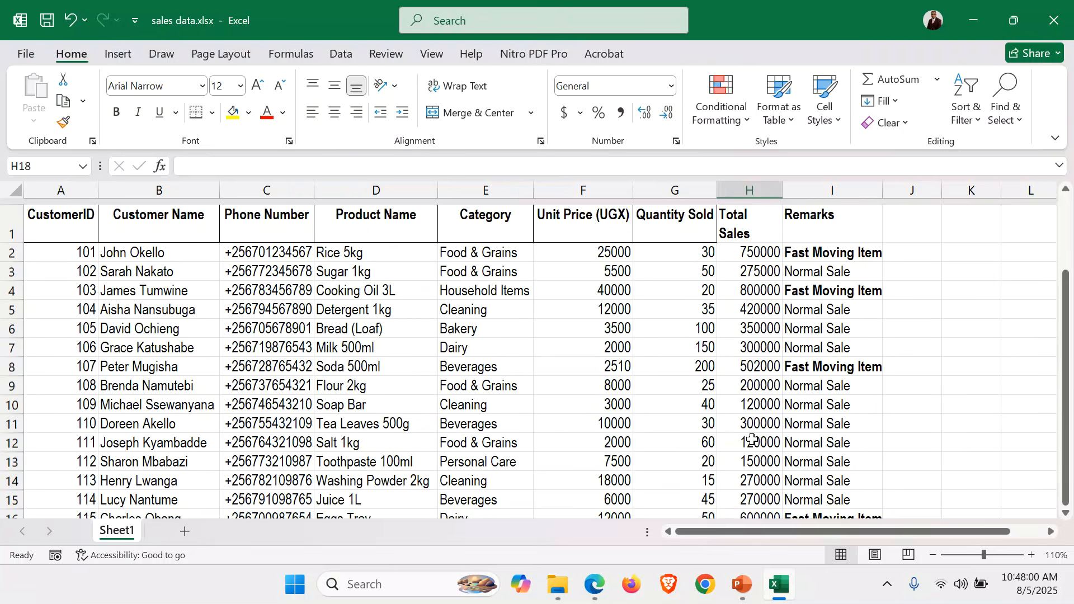
scroll(752, 439, down, 2)
text(=)
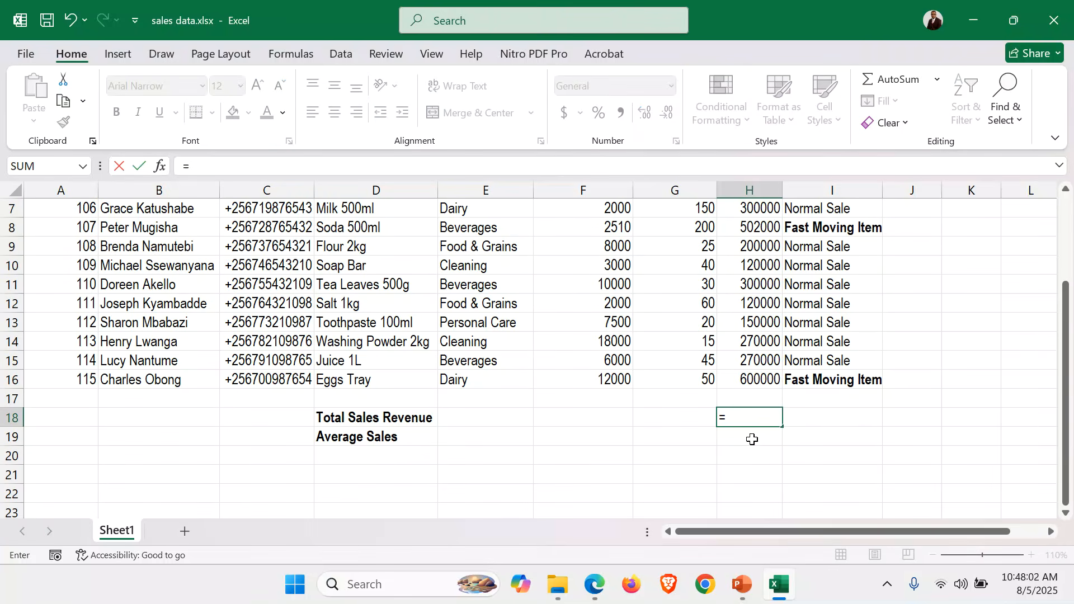
text(SUM)
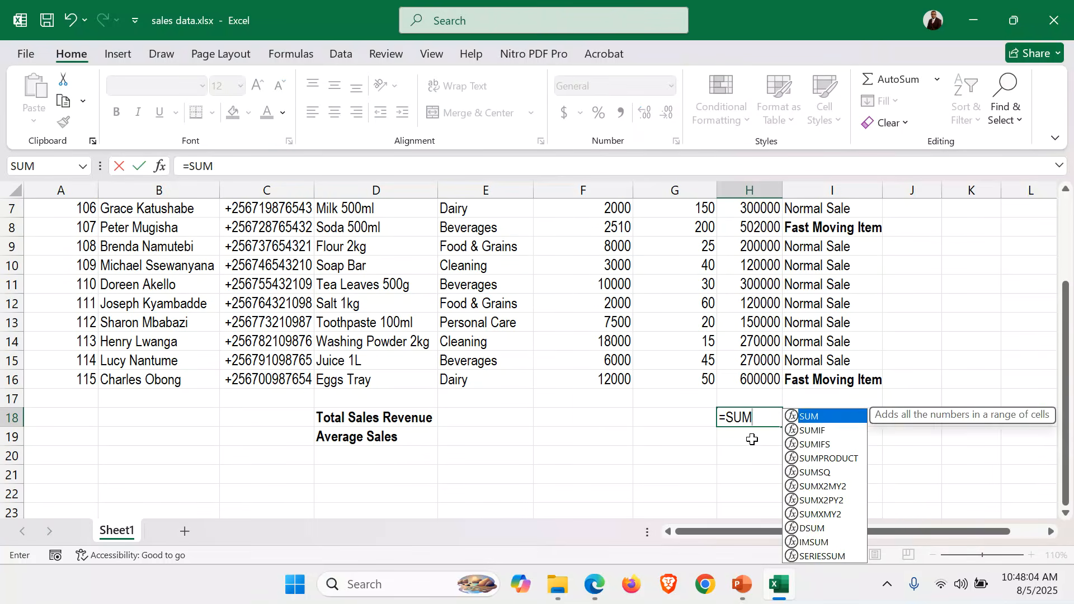
text(()
scroll(792, 280, up, 2)
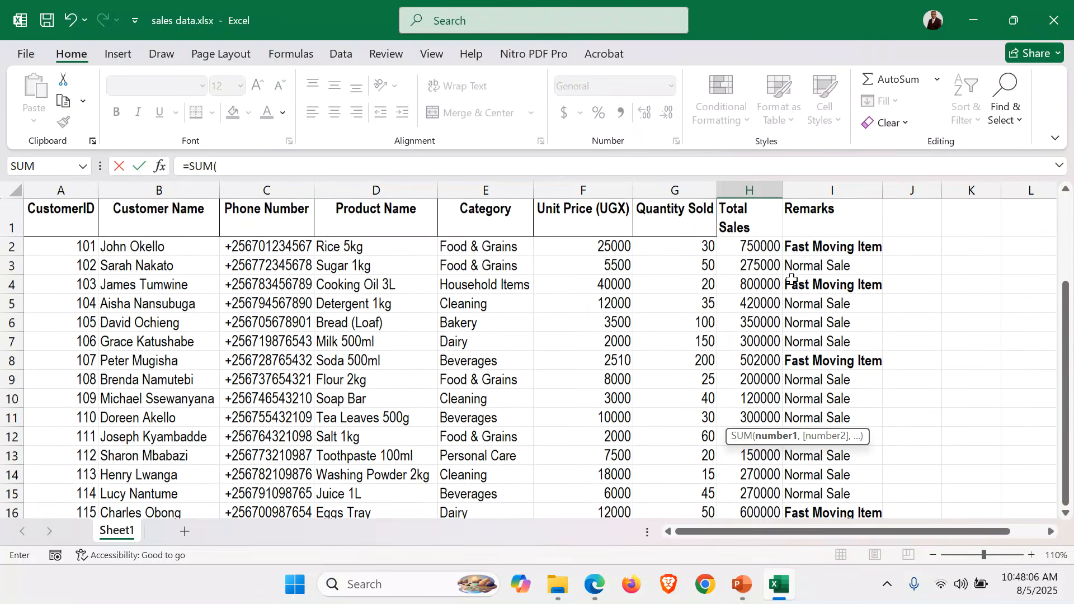
drag(756, 247, 759, 474)
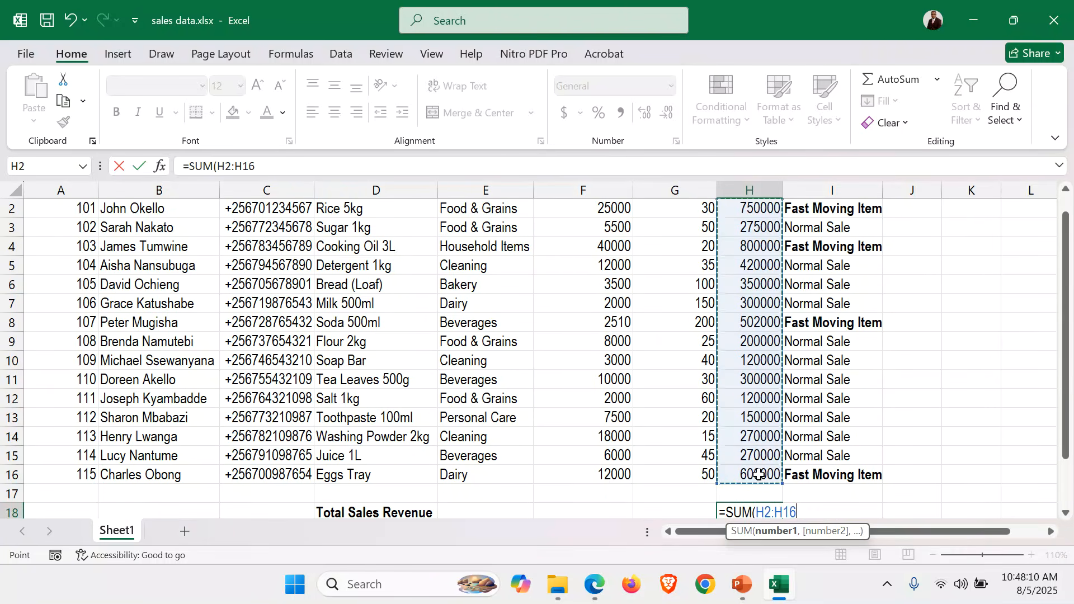
text())
scroll(759, 475, down, 1)
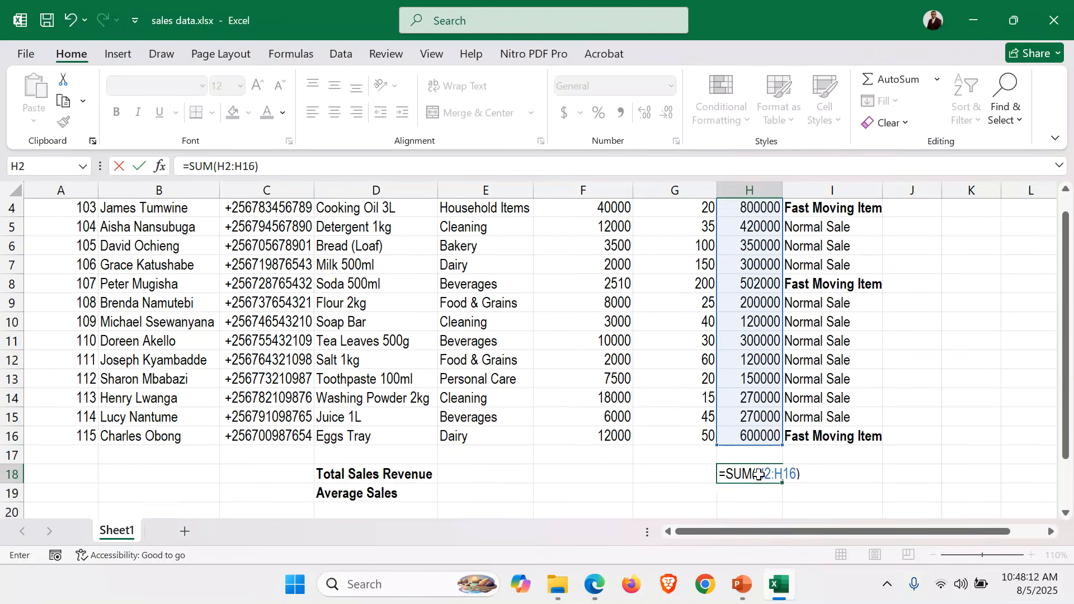
key(Return)
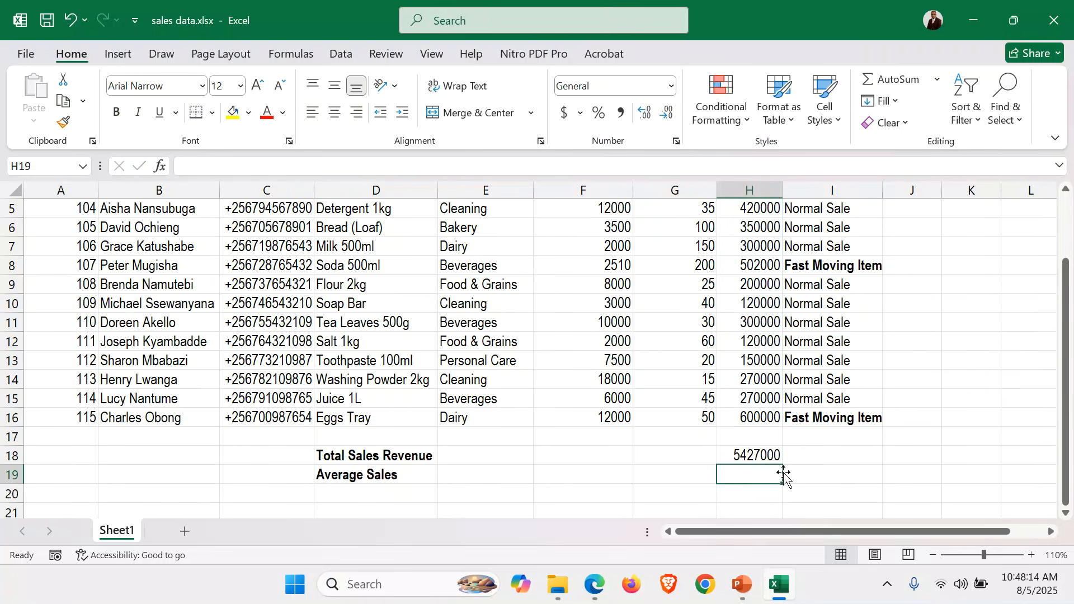
click(758, 455)
key(ctrl+b)
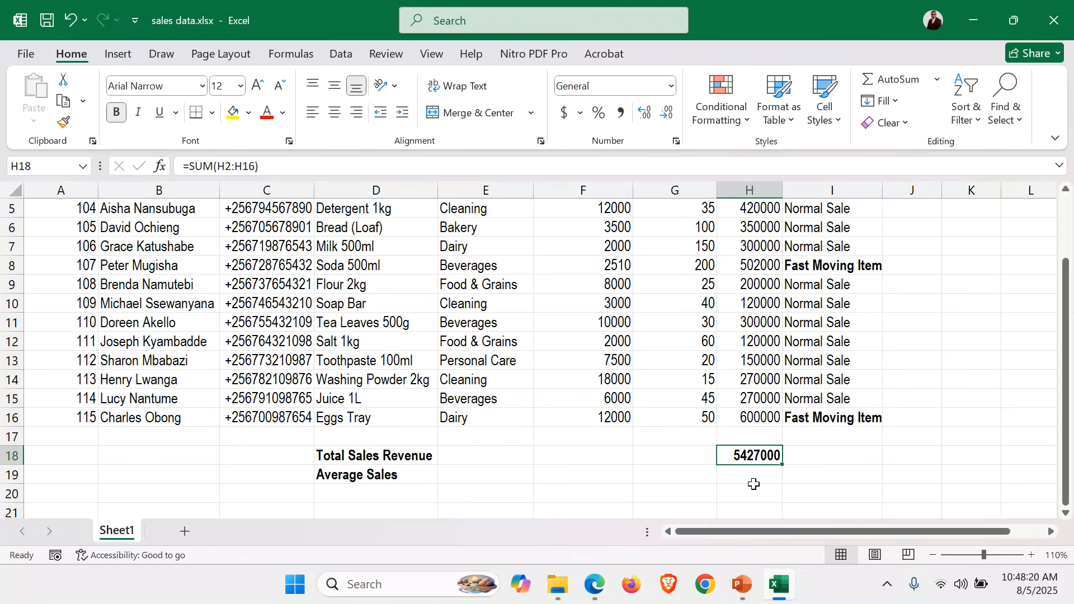
Calculate the Average Sales in H19 with =AVERAGE(H2:H16) and make the result bold
click(766, 477)
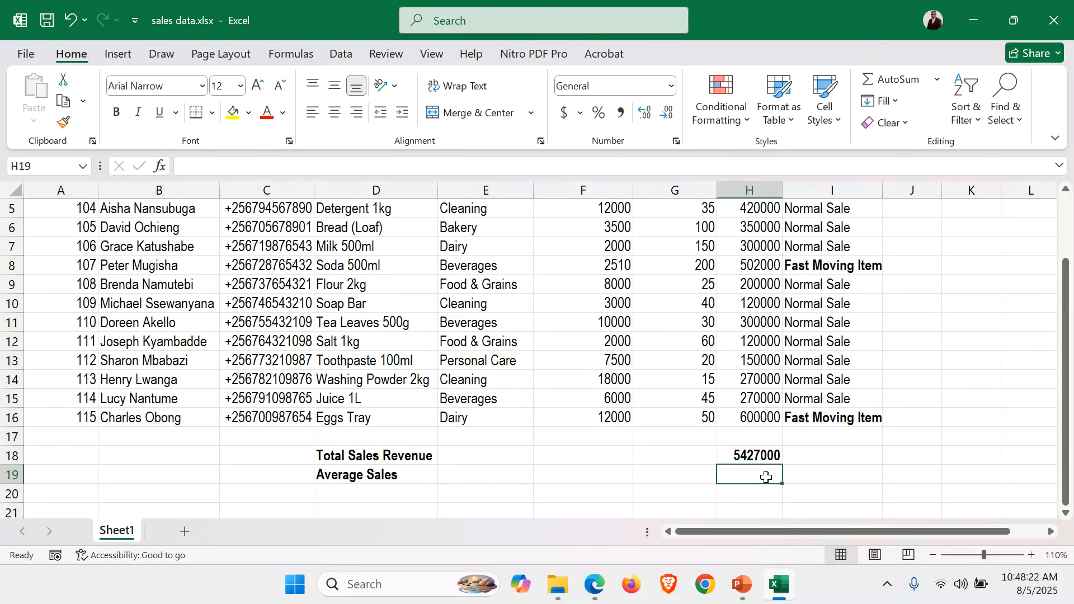
text(=AVERAGE)
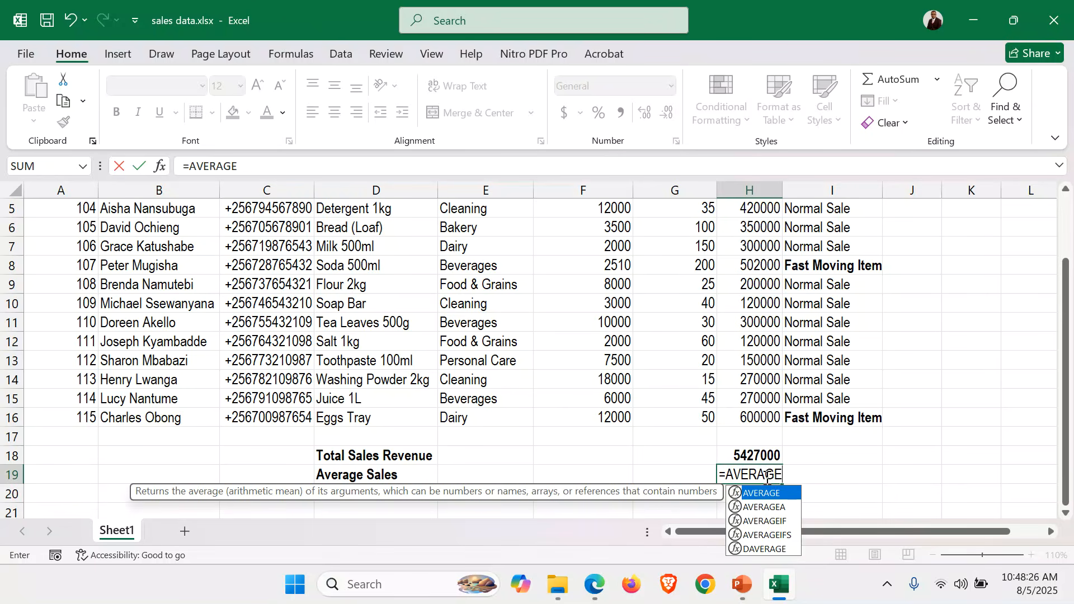
text(()
scroll(770, 295, up, 2)
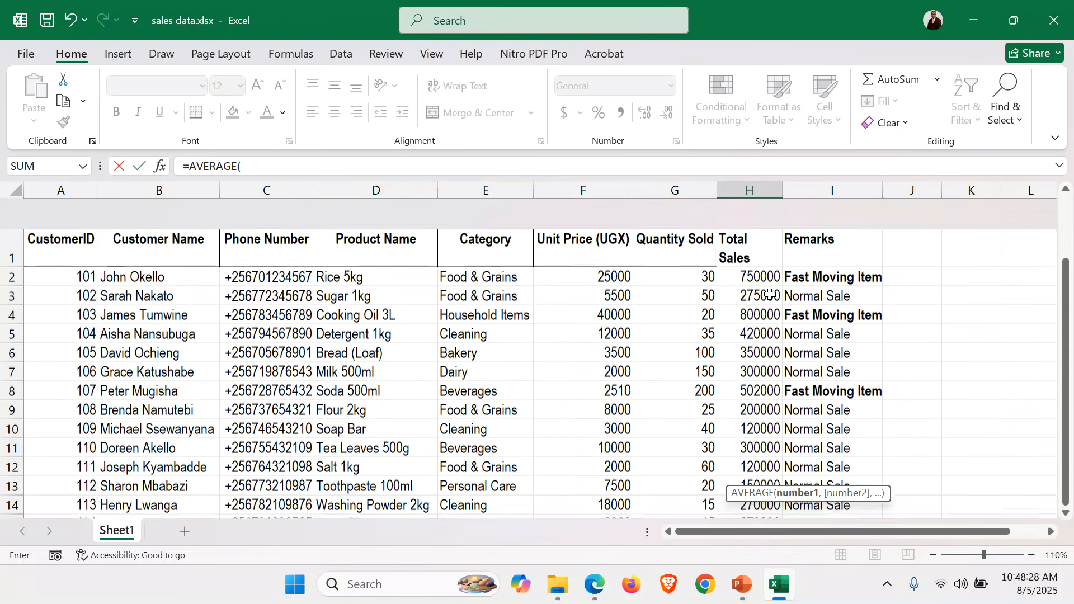
drag(755, 246, 758, 475)
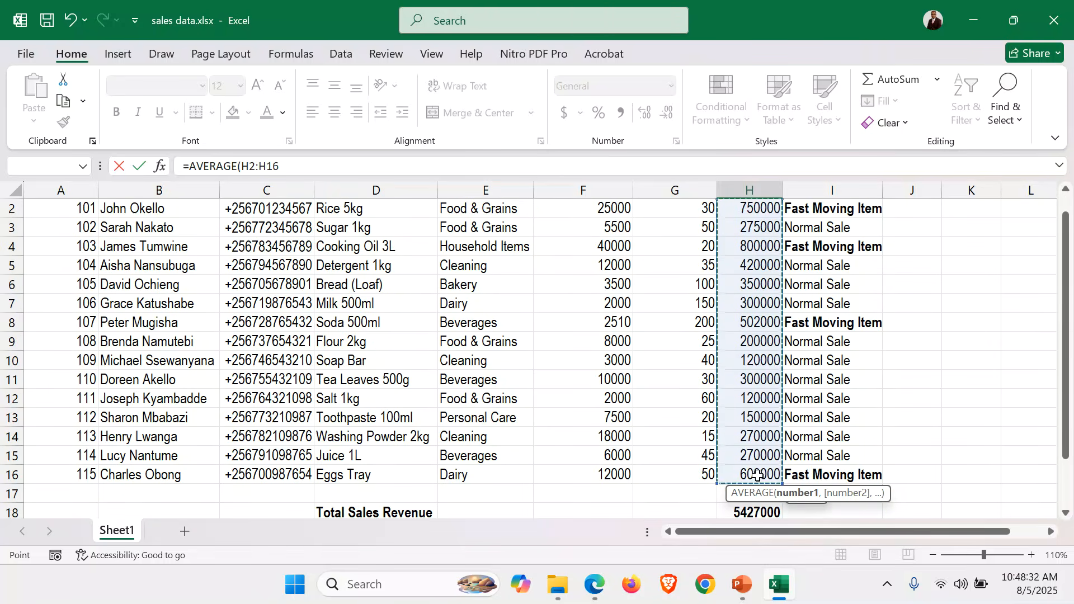
scroll(881, 398, down, 2)
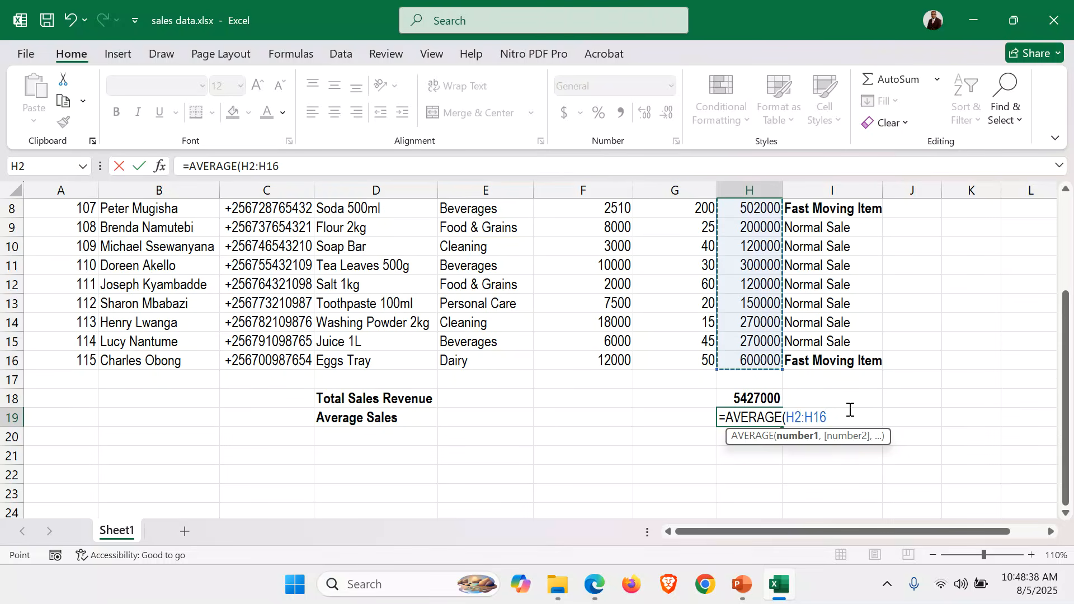
text())
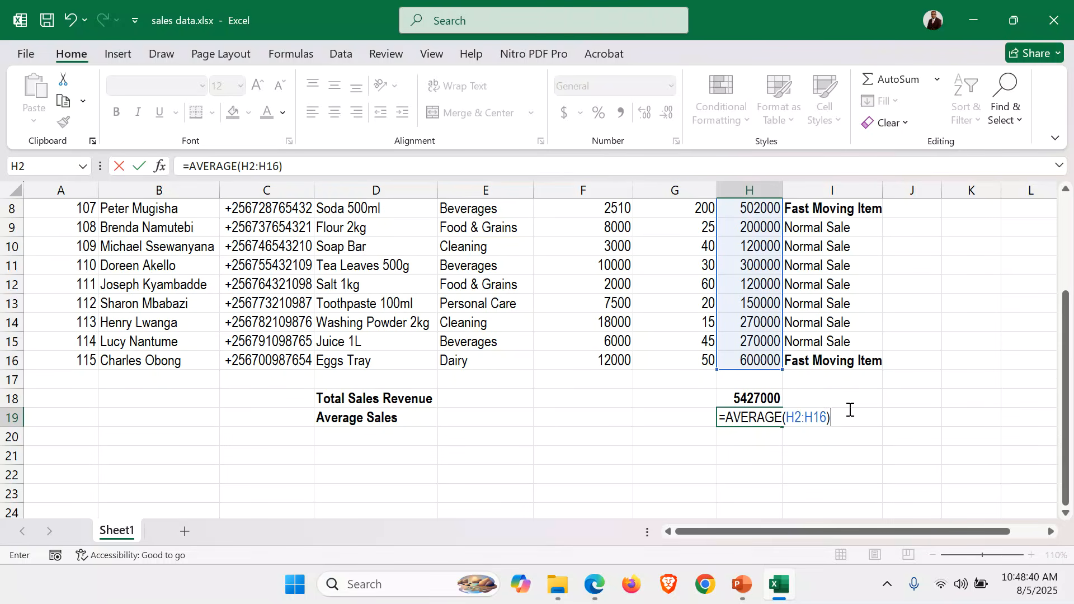
key(Return)
click(762, 414)
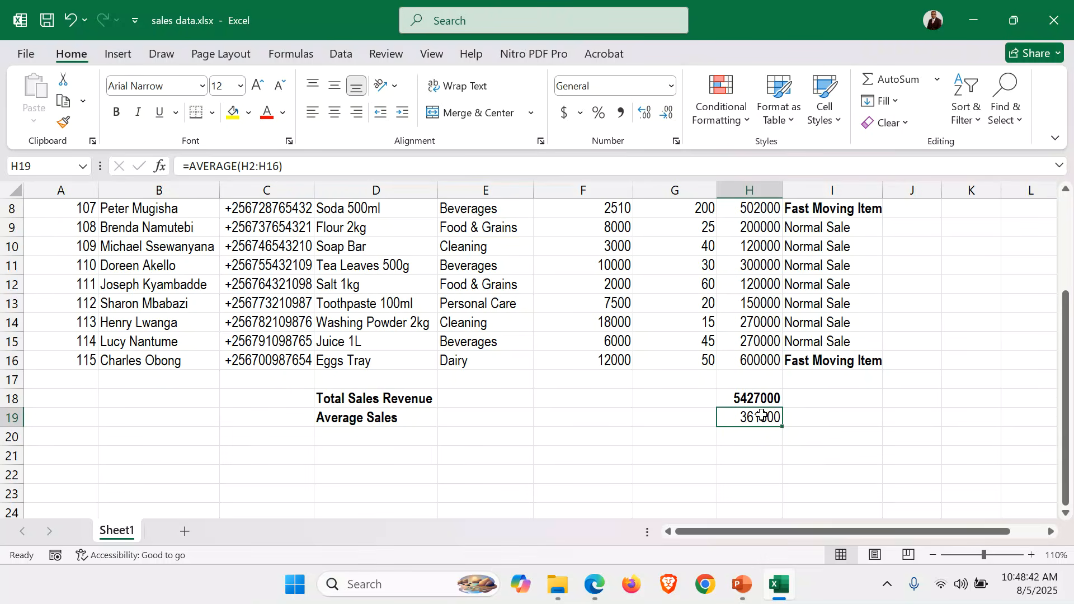
key(ctrl+b)
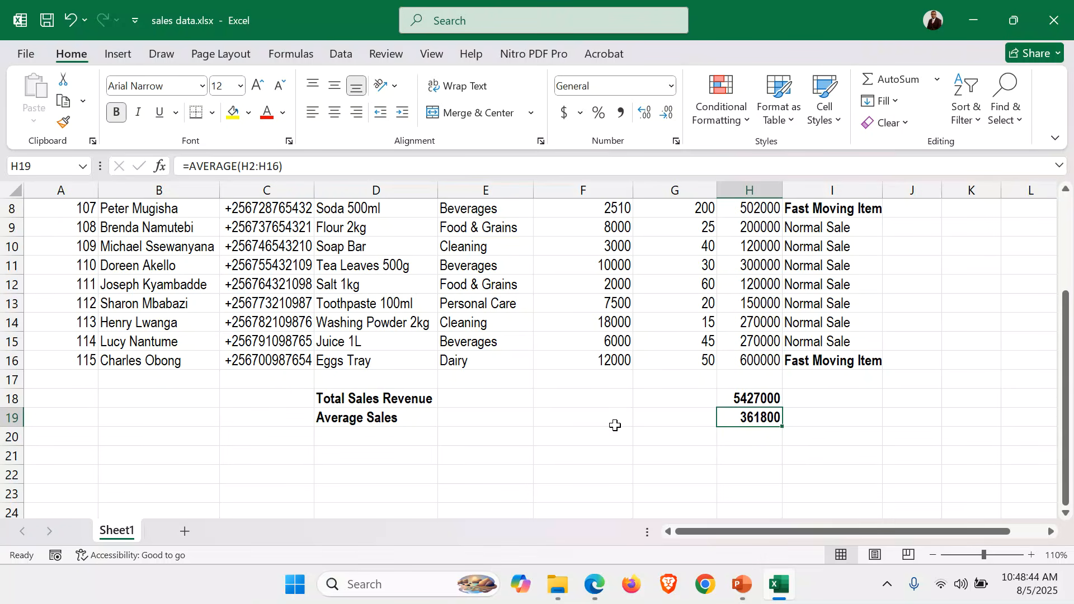
Apply All Borders to the entire sales table, range A1:I19
scroll(615, 426, up, 3)
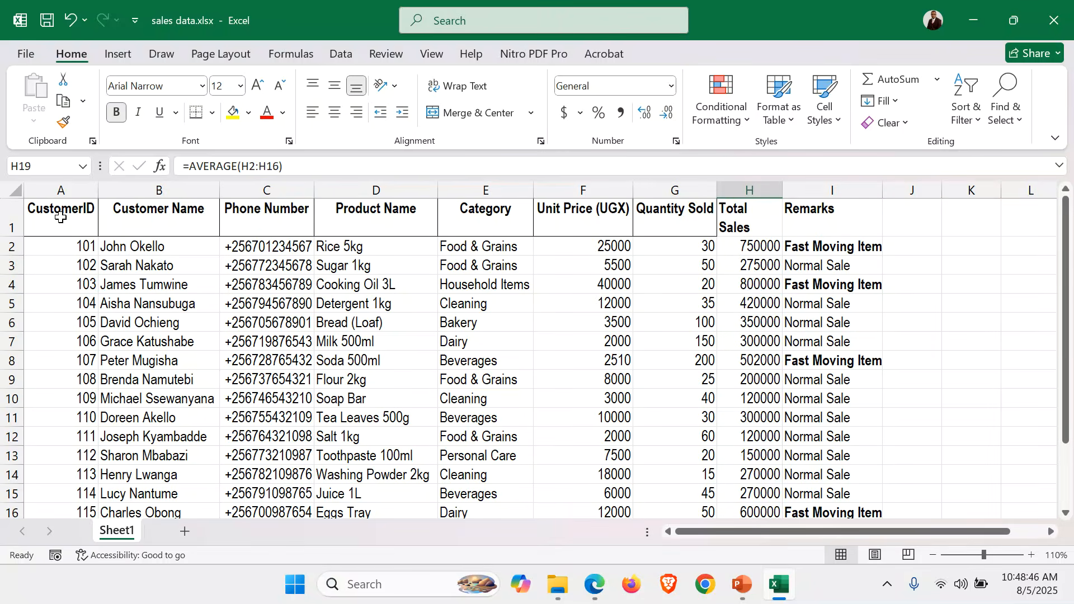
drag(61, 217, 846, 479)
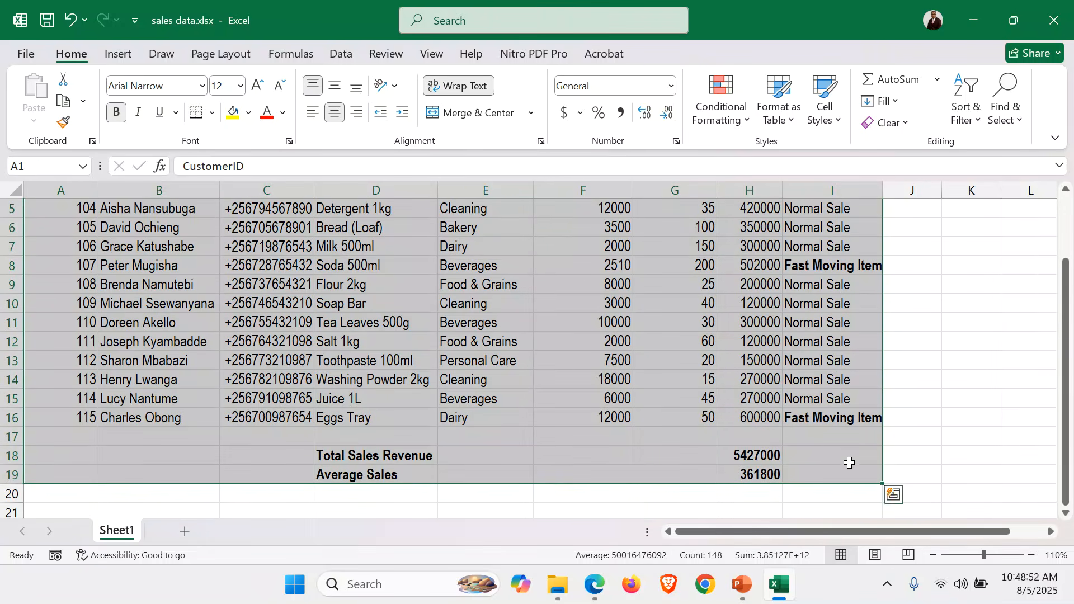
click(213, 113)
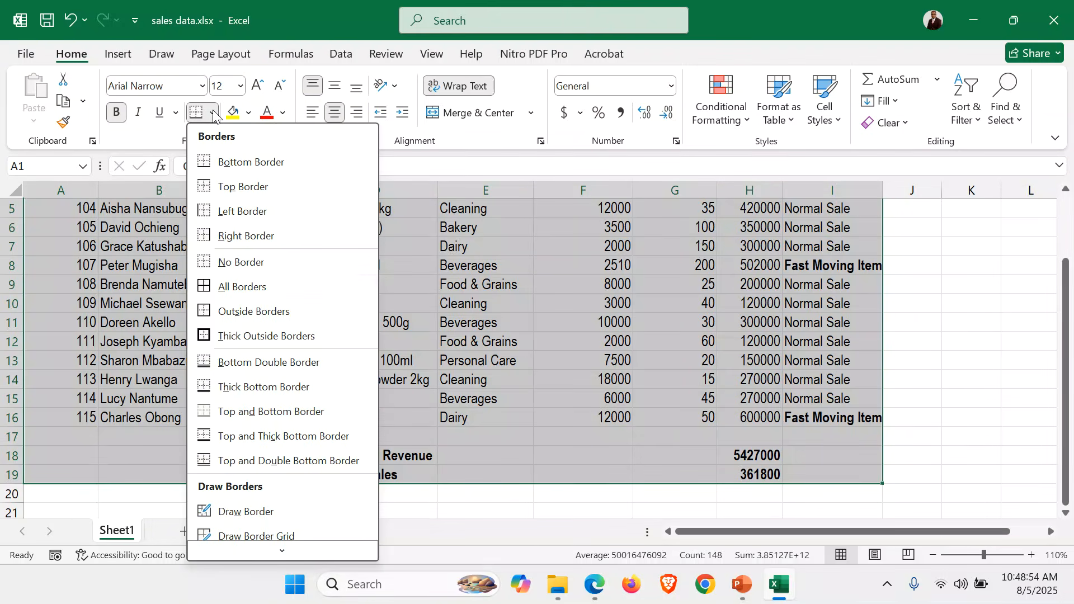
click(253, 288)
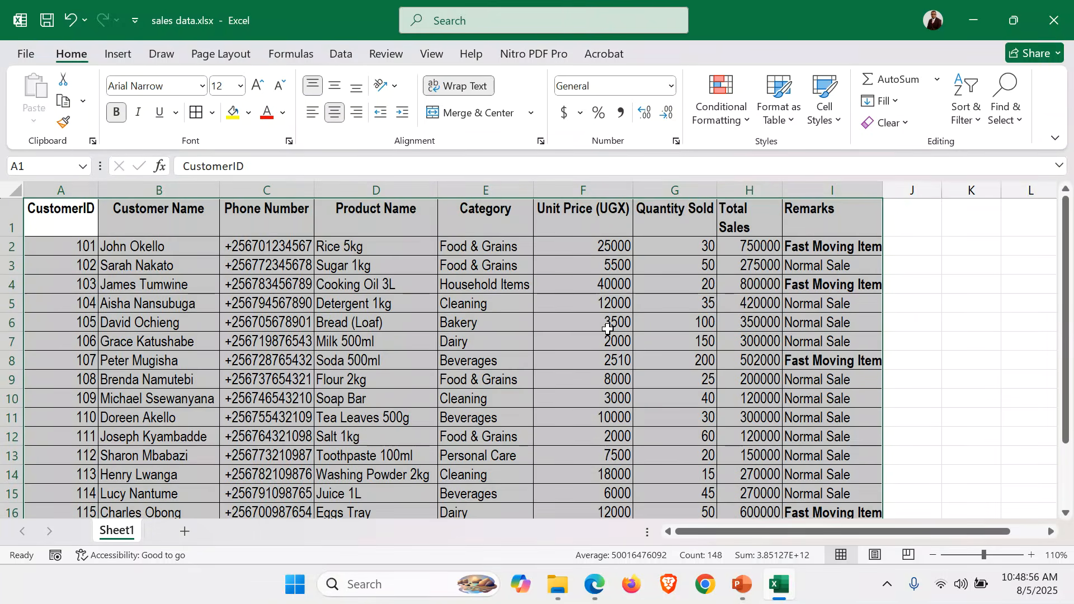
scroll(608, 330, down, 2)
scroll(608, 330, up, 2)
Switch to the PowerPoint presentation and examine the slide listing the spreadsheet application tools
click(742, 584)
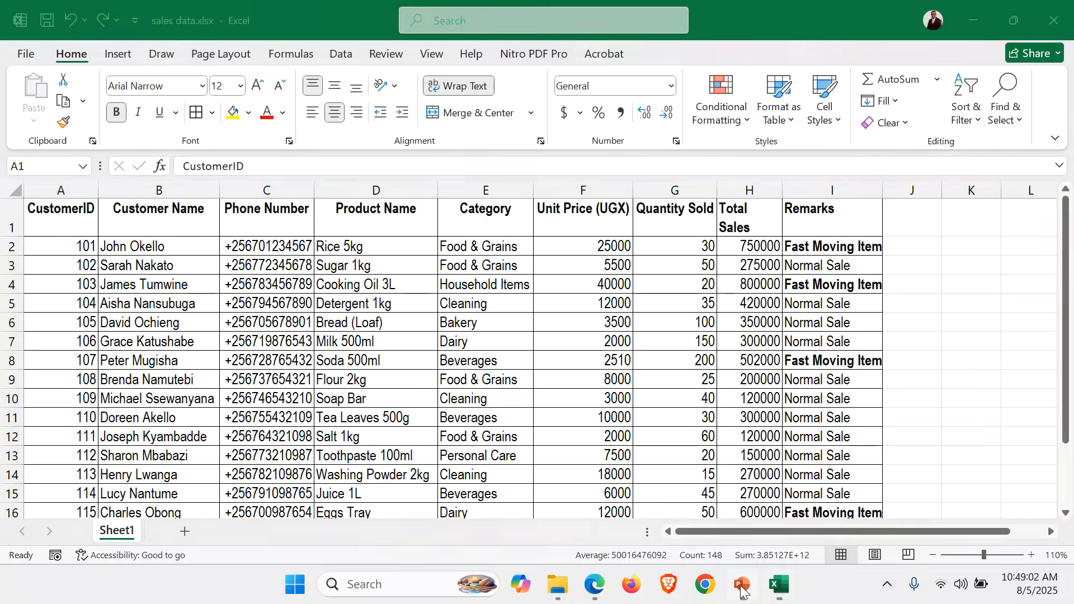
scroll(60, 272, down, 2)
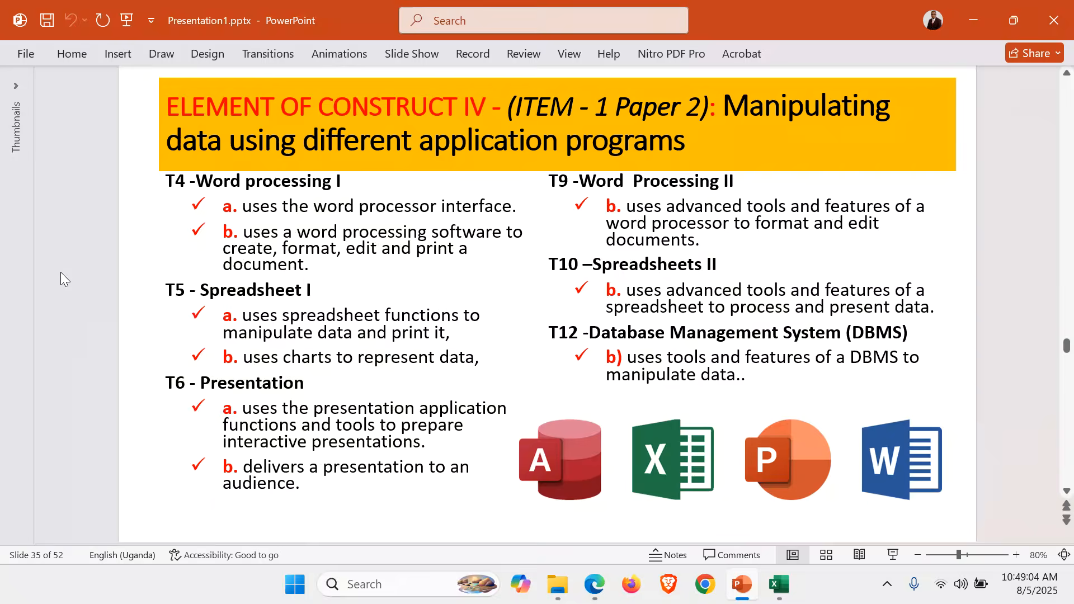
scroll(60, 272, down, 1)
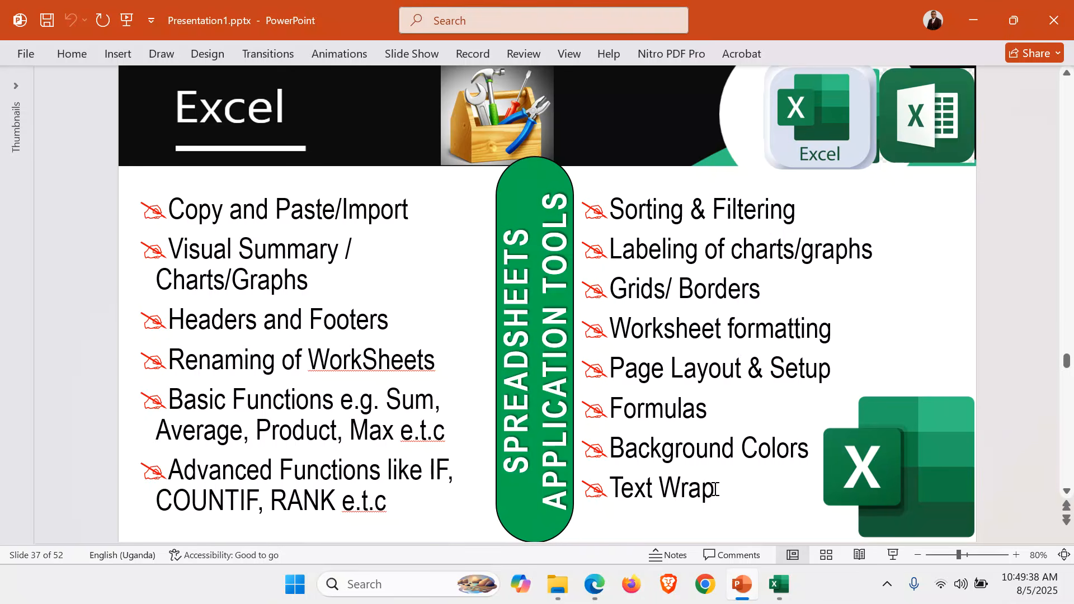
Switch back to the sales data workbook in Excel and enter the candidate's full name in the centre section of the page header
click(779, 585)
click(453, 341)
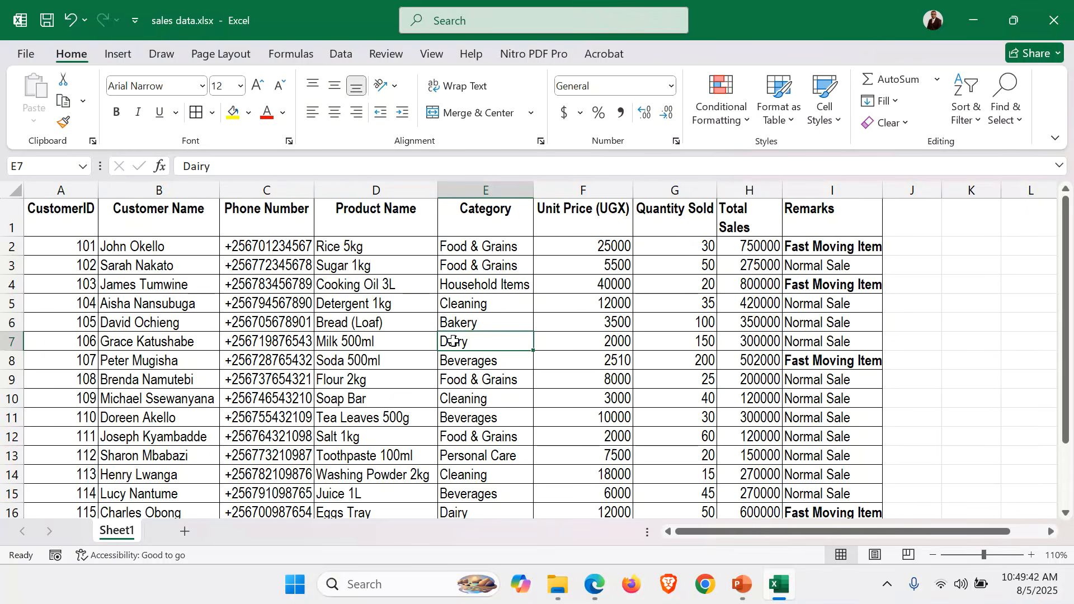
scroll(453, 341, down, 3)
scroll(453, 341, up, 3)
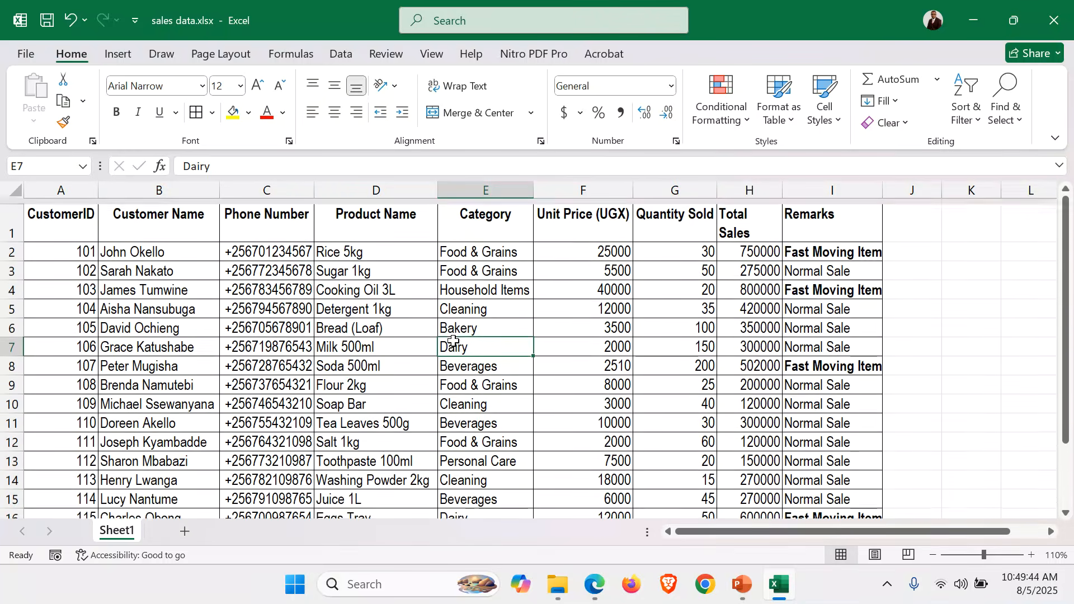
click(125, 55)
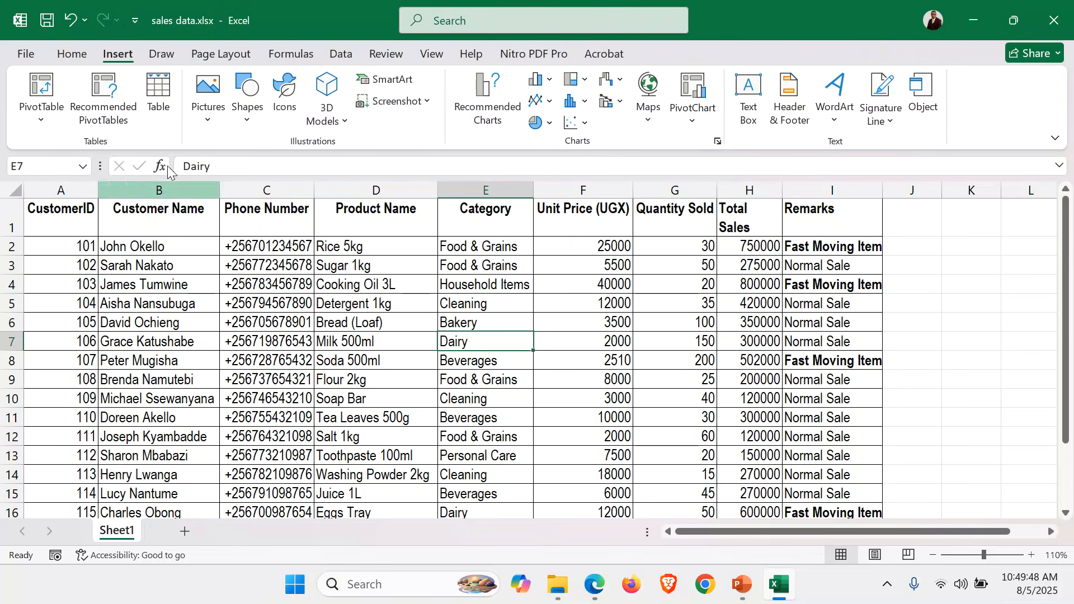
click(789, 96)
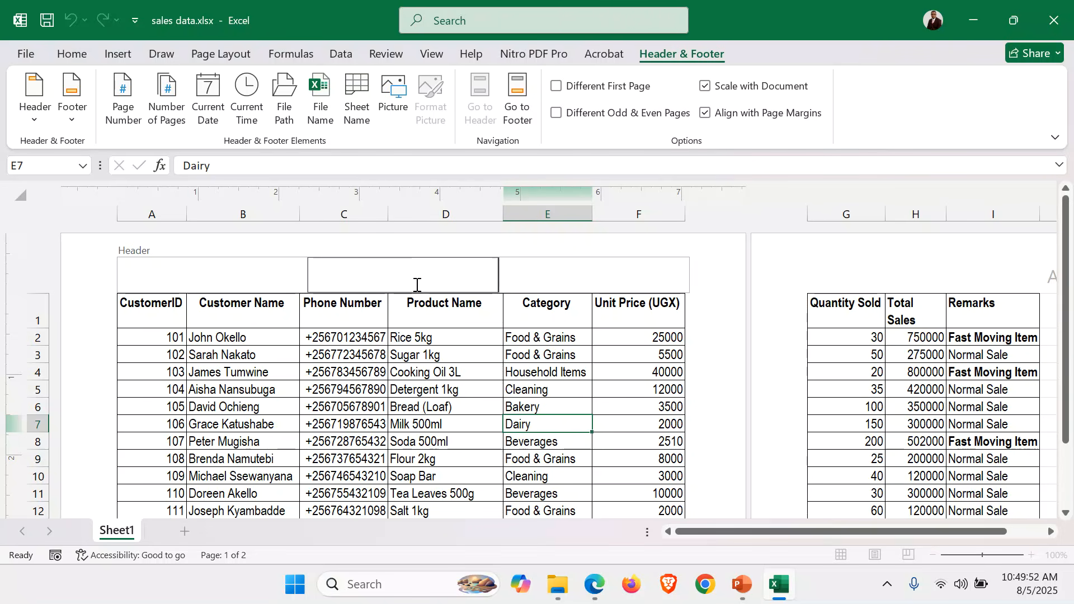
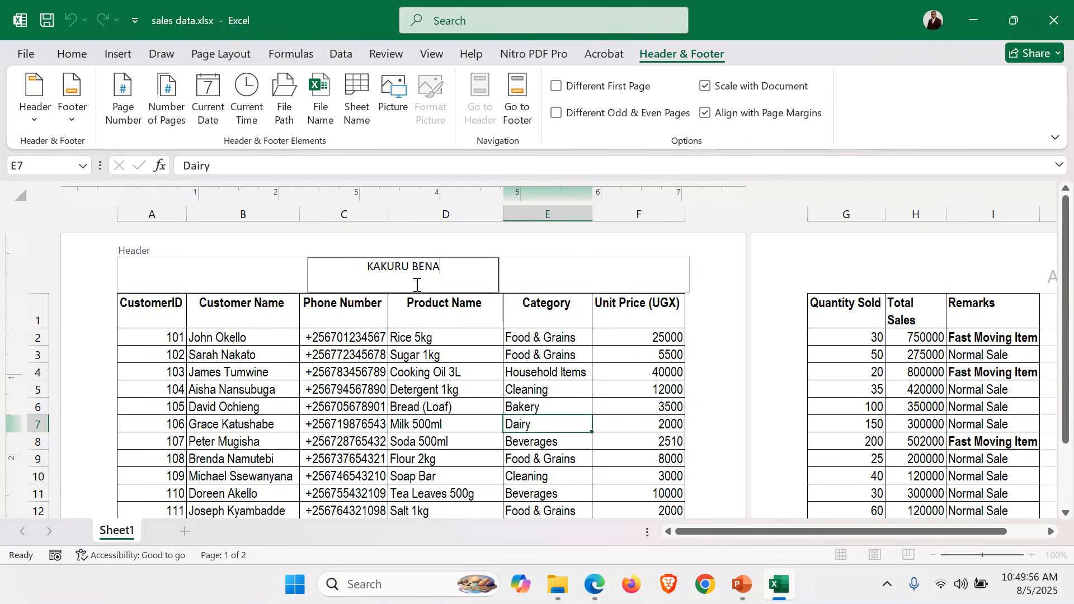
Enter the candidate's number in the centre section of the page footer and return to the sheet
click(518, 92)
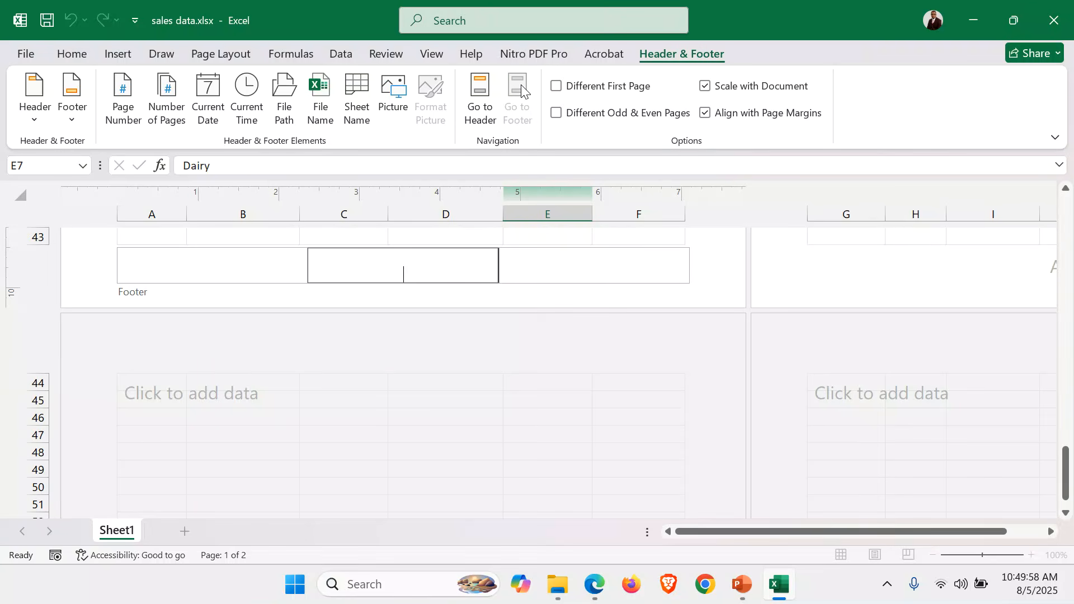
text(045)
click(483, 90)
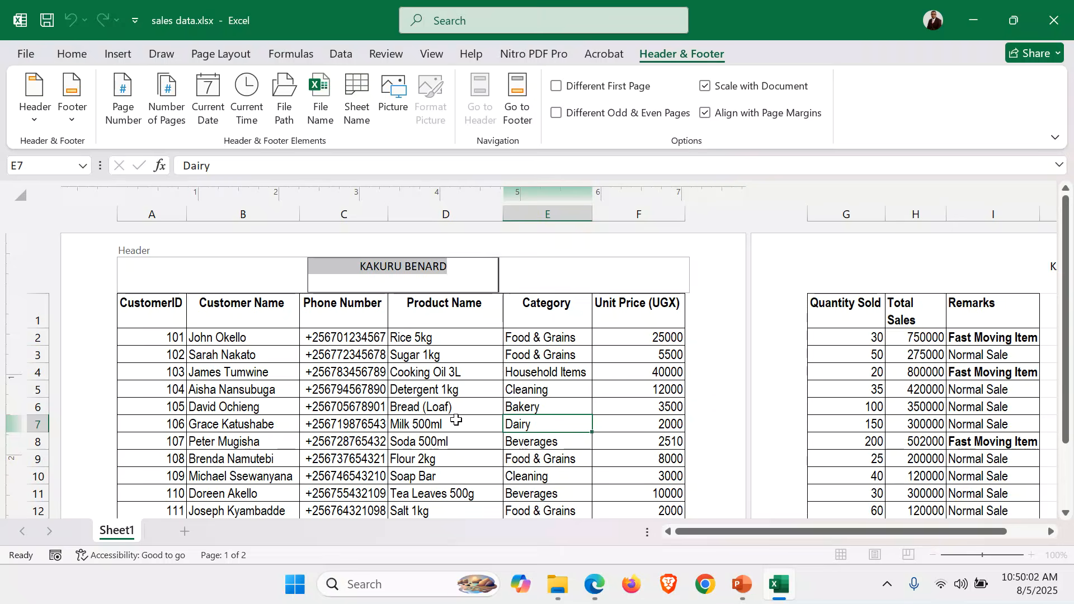
click(435, 412)
scroll(436, 411, down, 3)
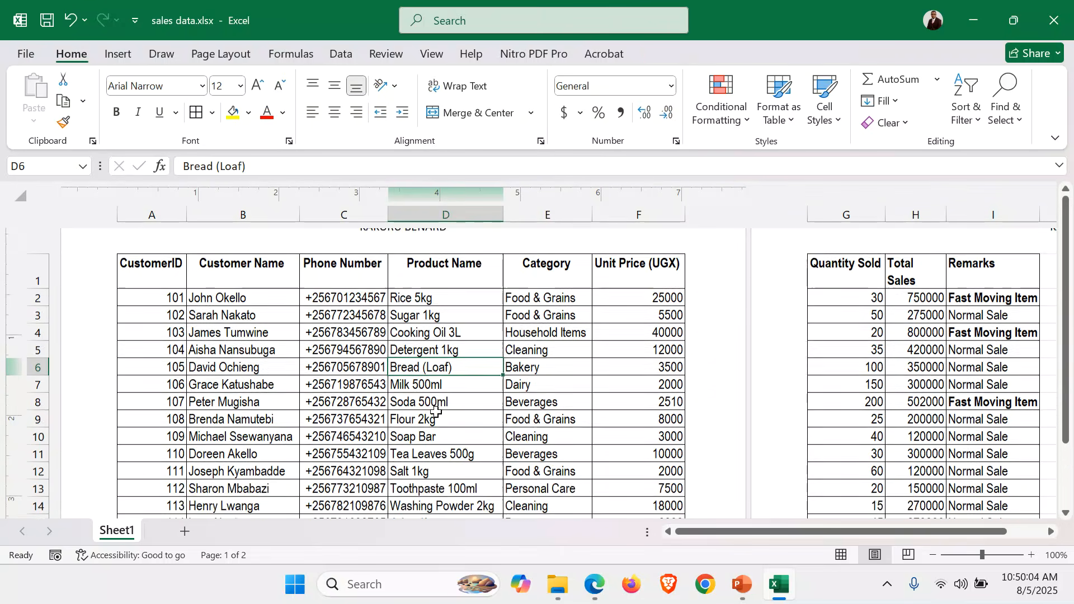
scroll(442, 408, up, 3)
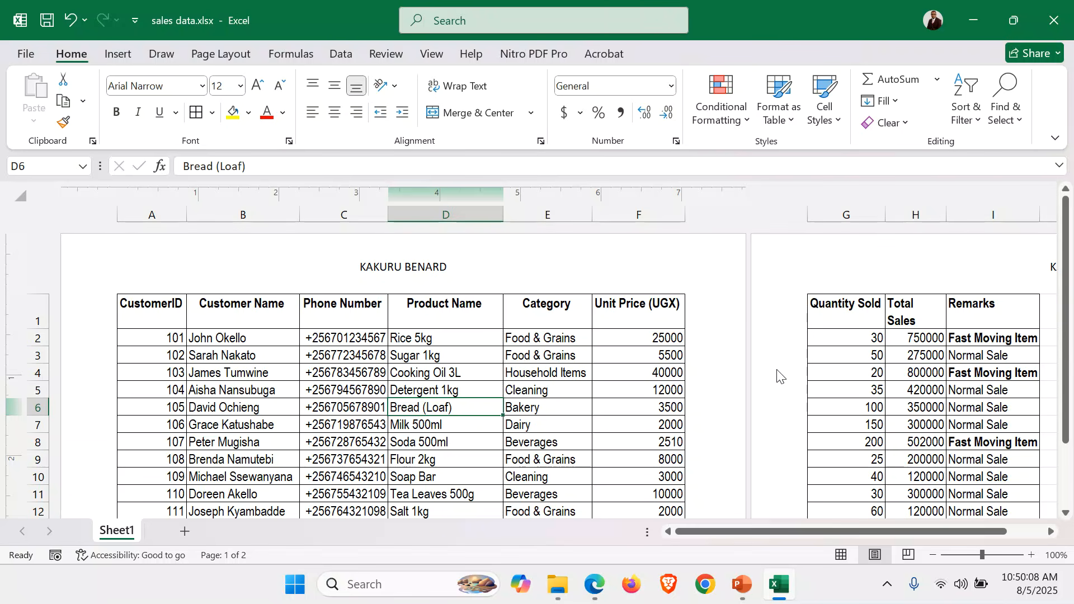
Set the page orientation of the sales sheet to Landscape
drag(300, 424, 296, 424)
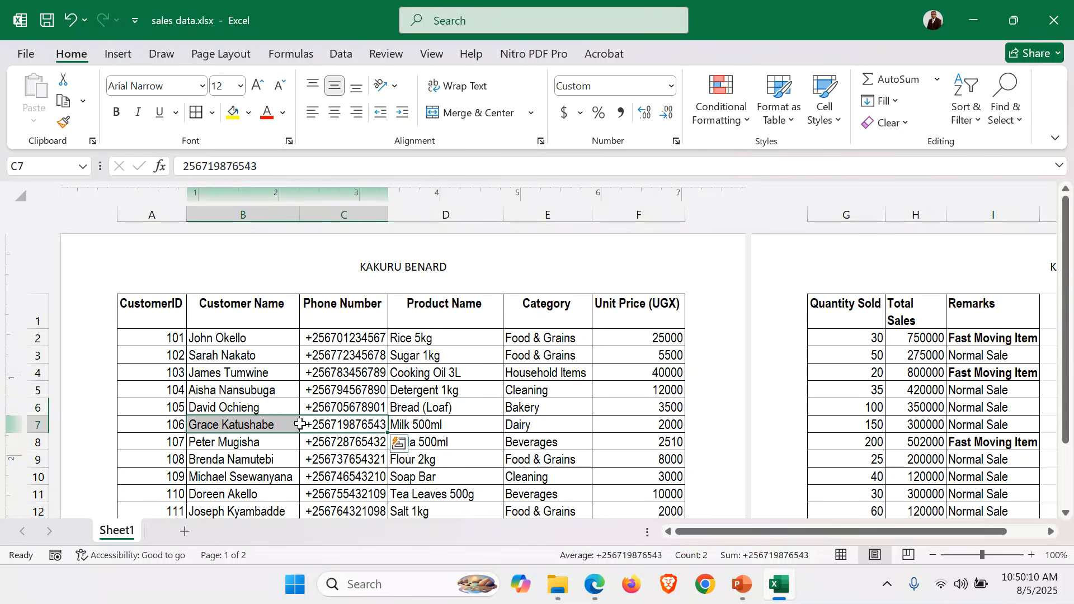
click(217, 54)
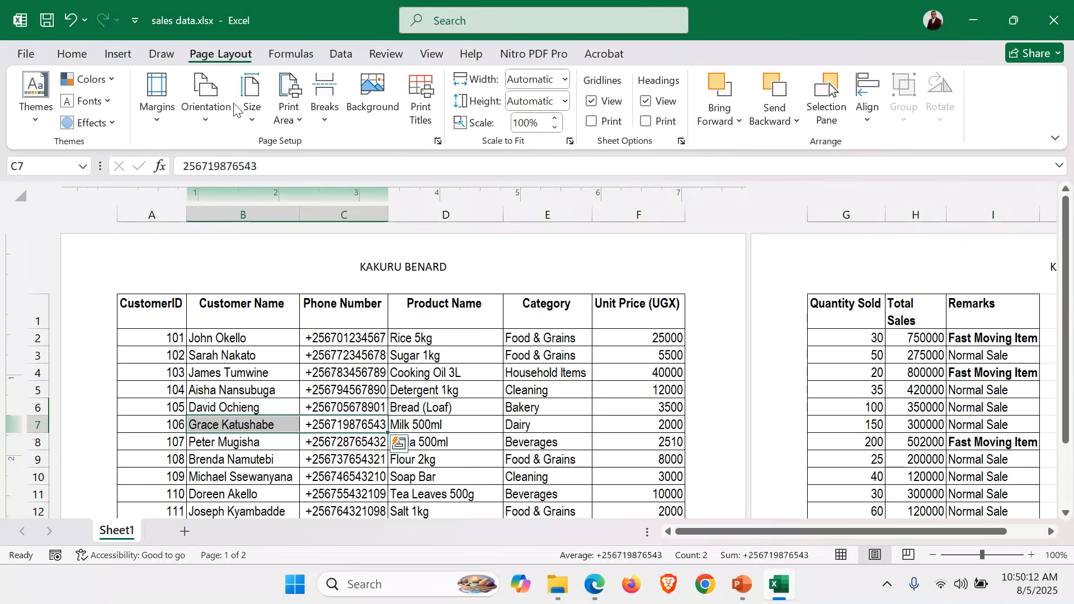
click(207, 115)
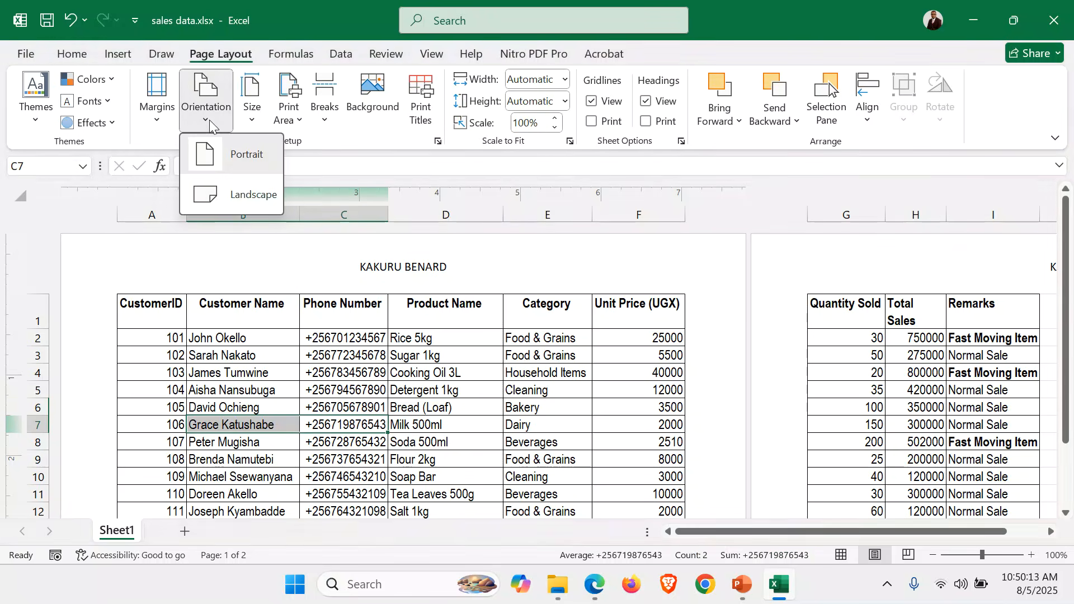
click(242, 193)
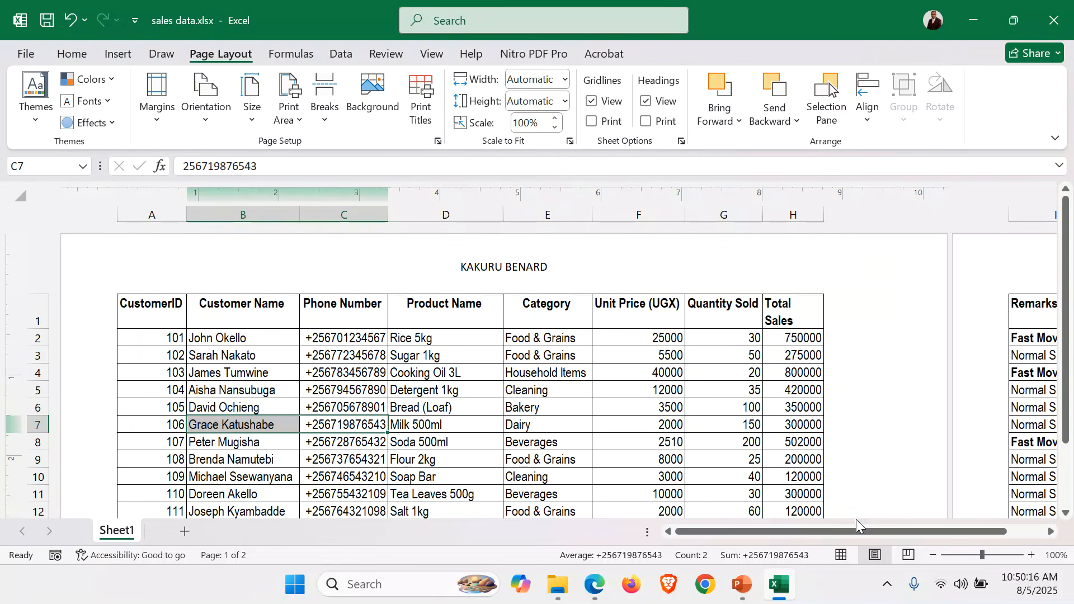
mouse_move(856, 531)
mouse_down()
mouse_move(895, 531)
mouse_move(869, 535)
mouse_up()
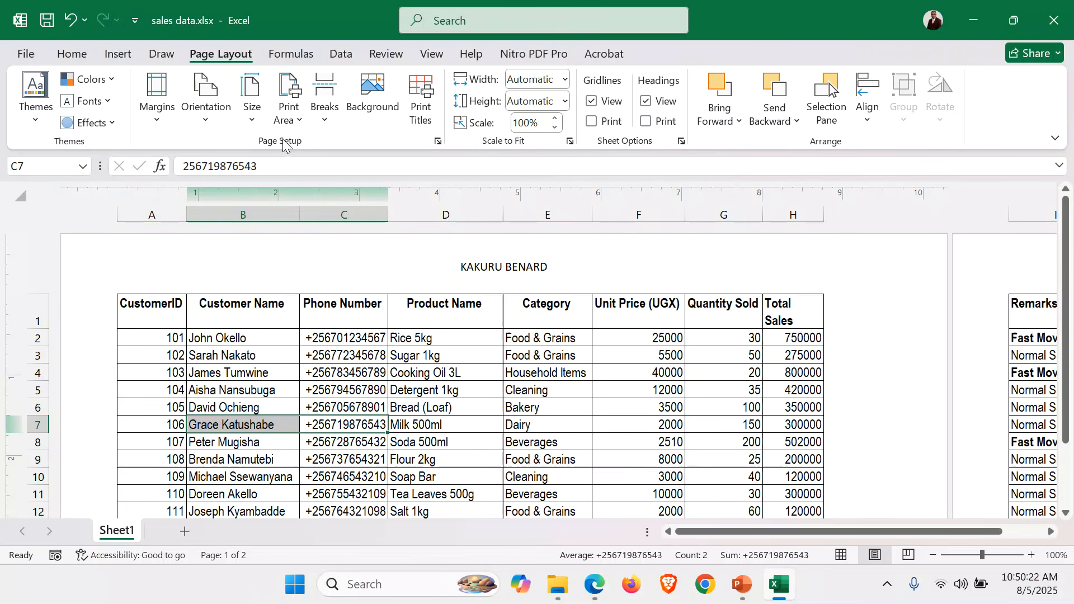
Scale the sheet to fit 1 page wide by 1 tall and set the paper size to A4
click(438, 143)
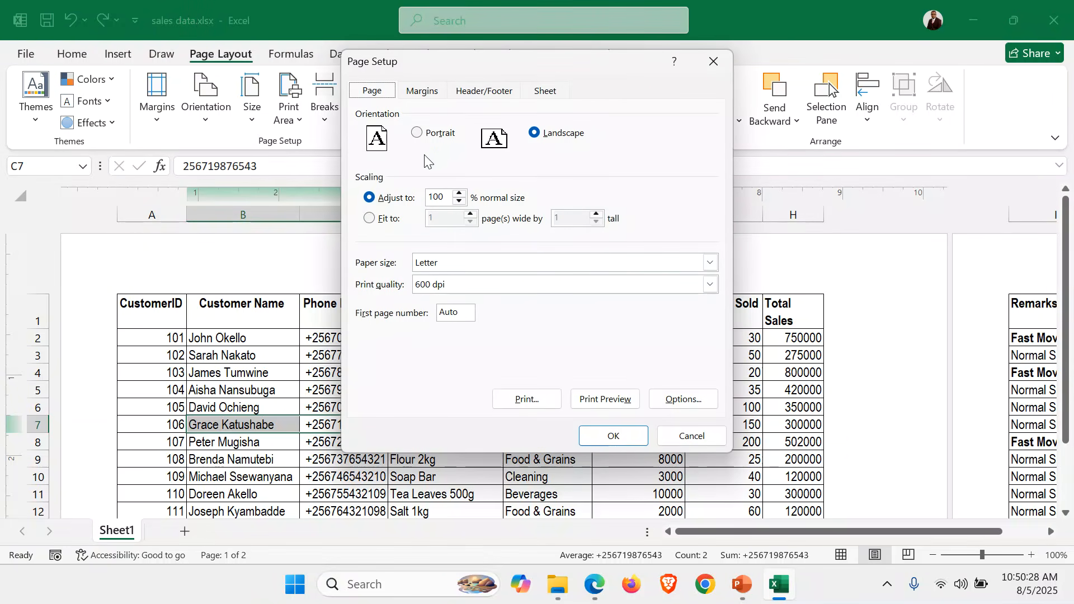
click(384, 218)
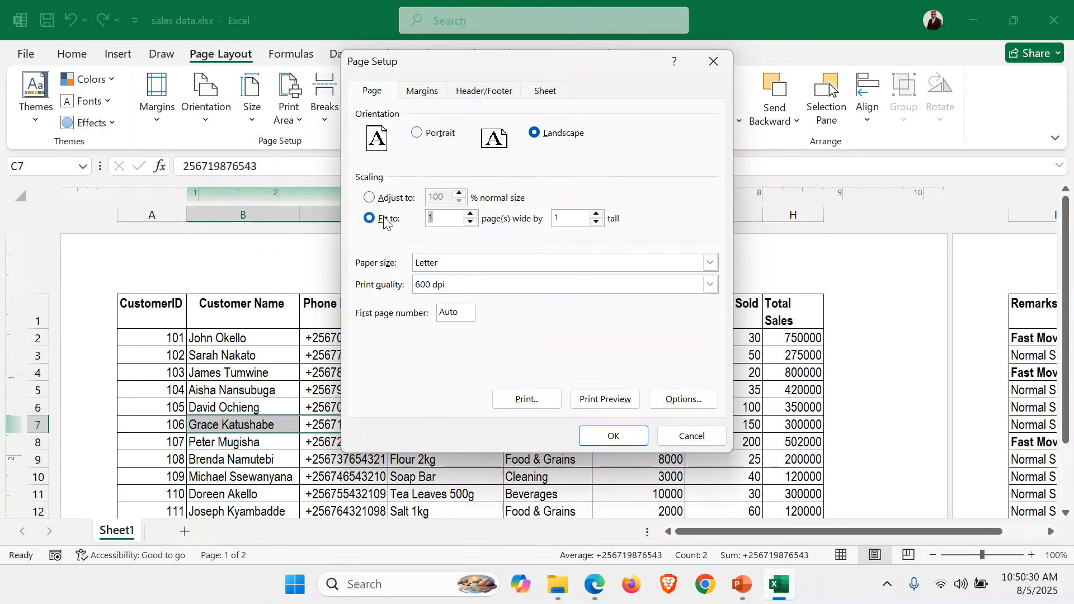
click(710, 263)
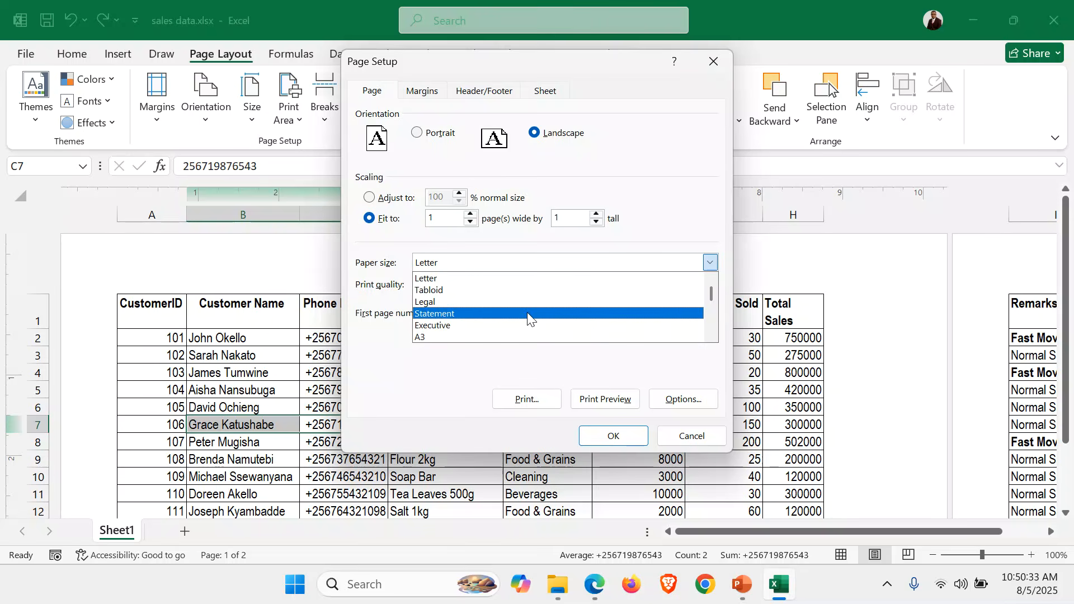
click(712, 334)
click(467, 336)
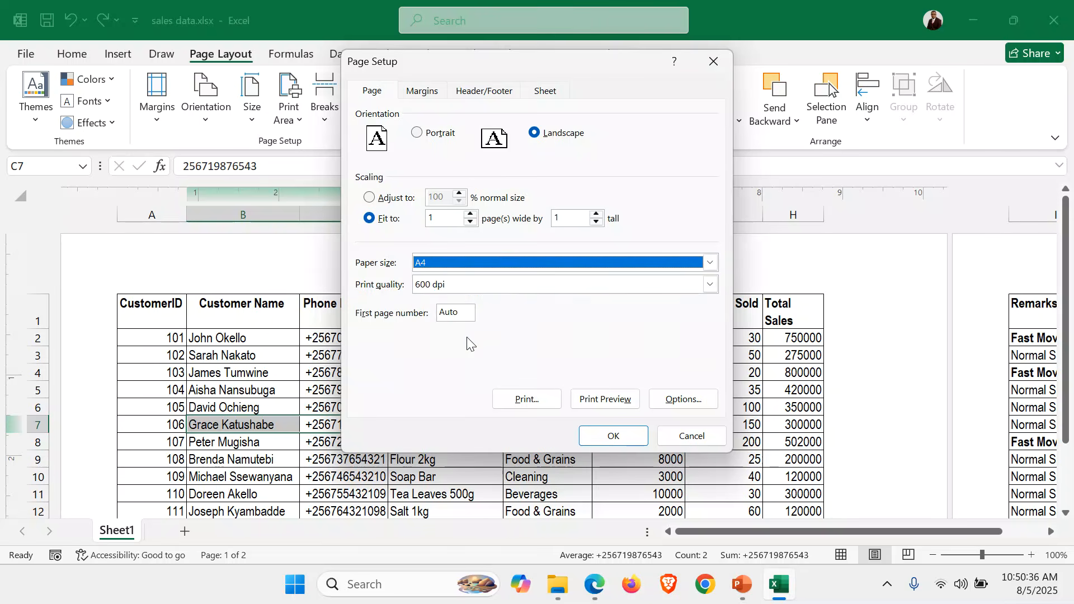
click(613, 435)
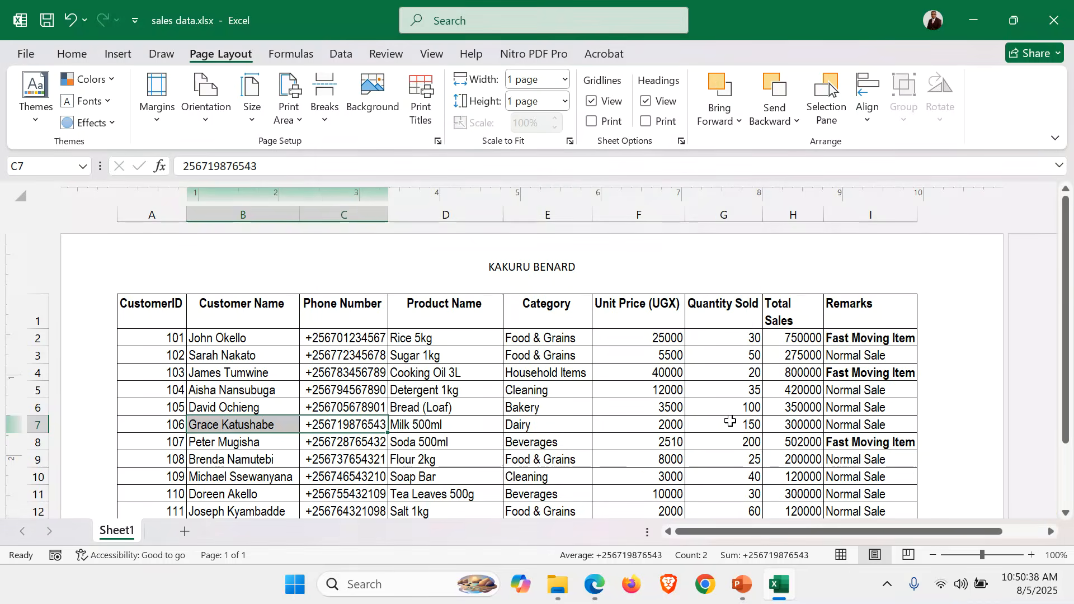
scroll(743, 411, down, 5)
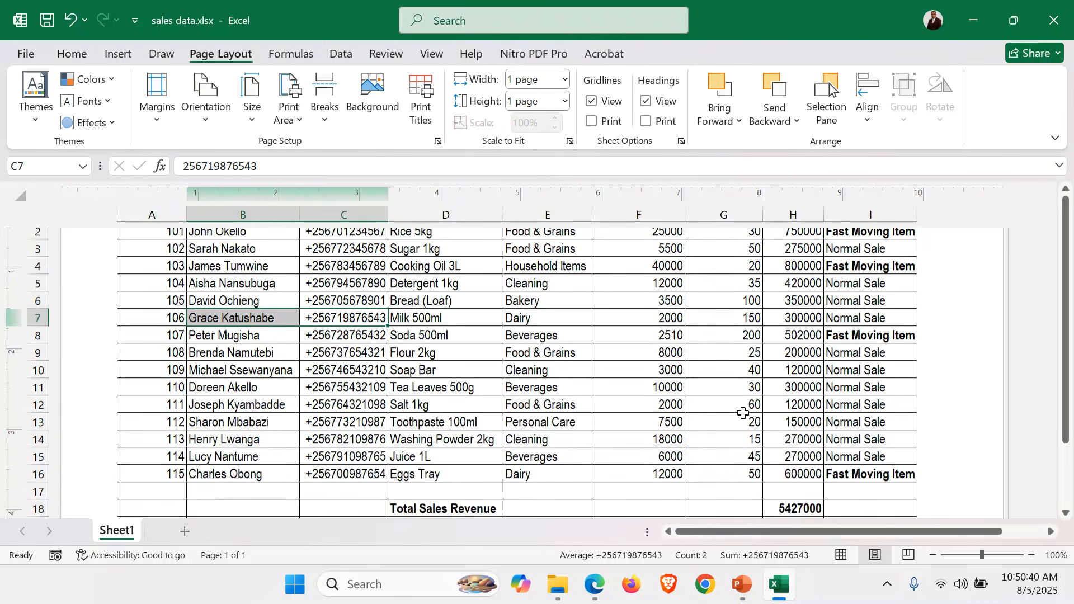
scroll(743, 413, up, 5)
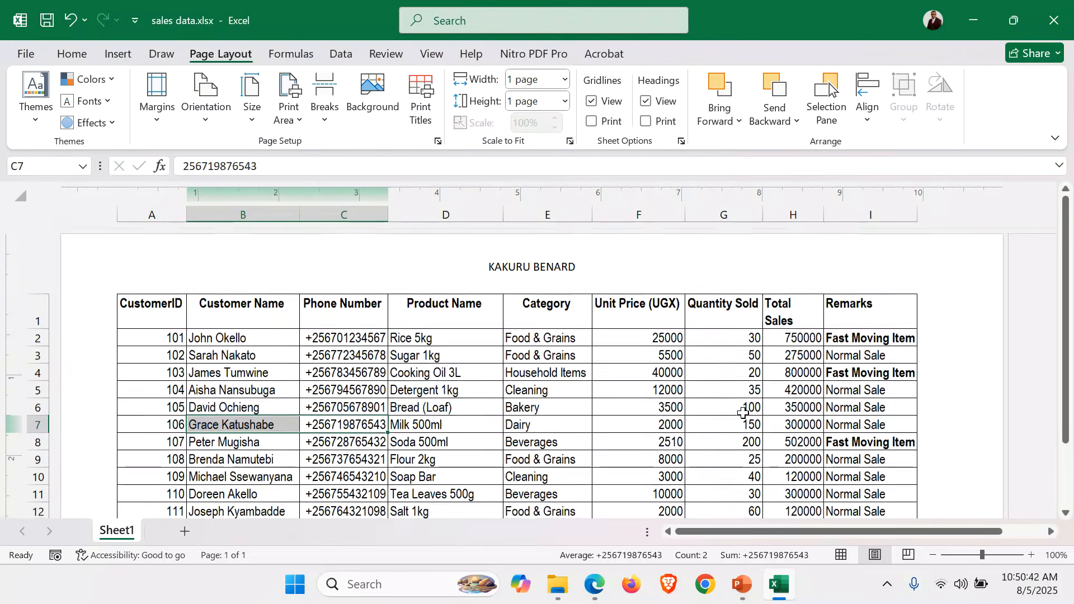
click(580, 419)
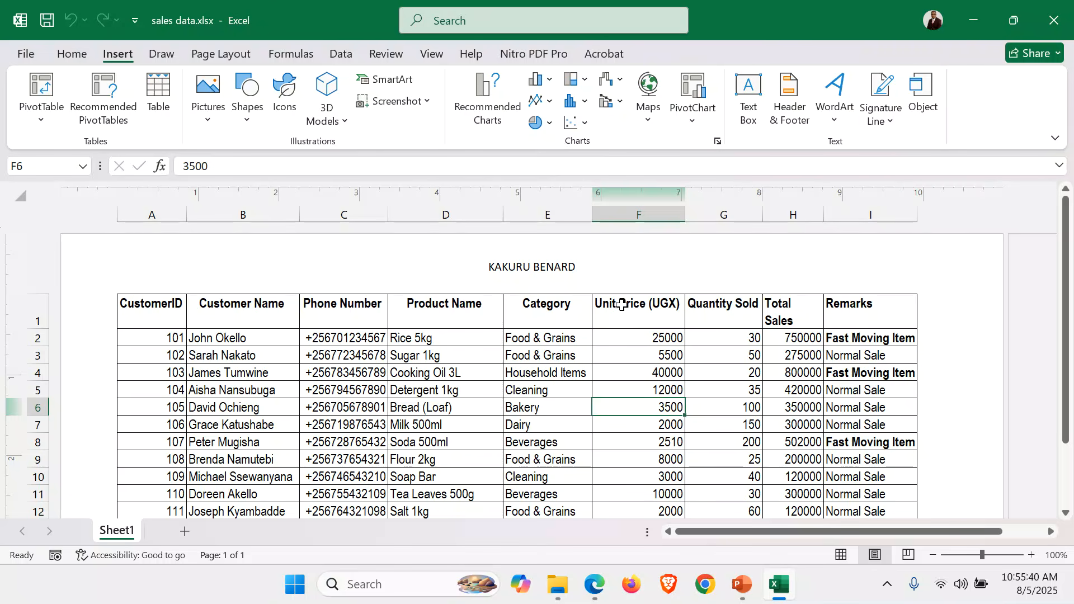
scroll(642, 318, down, 1)
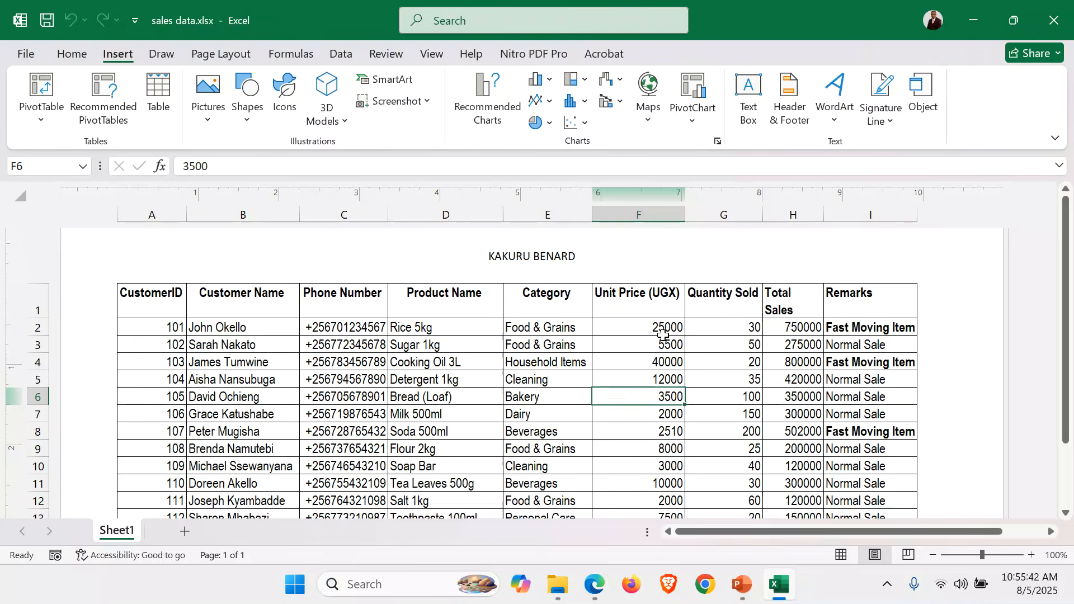
drag(642, 294, 649, 479)
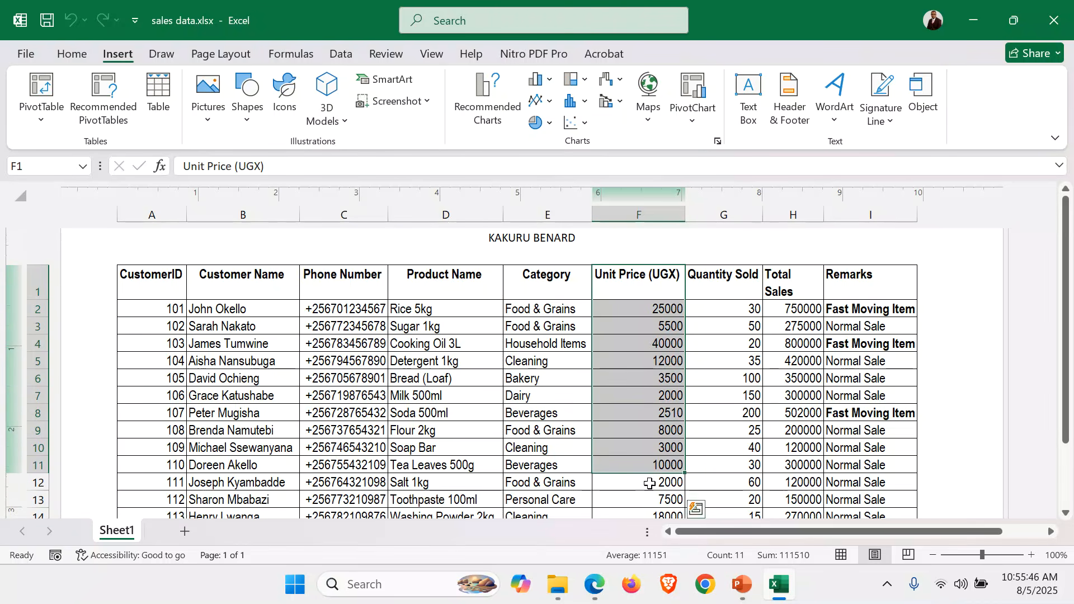
click(638, 298)
click(636, 383)
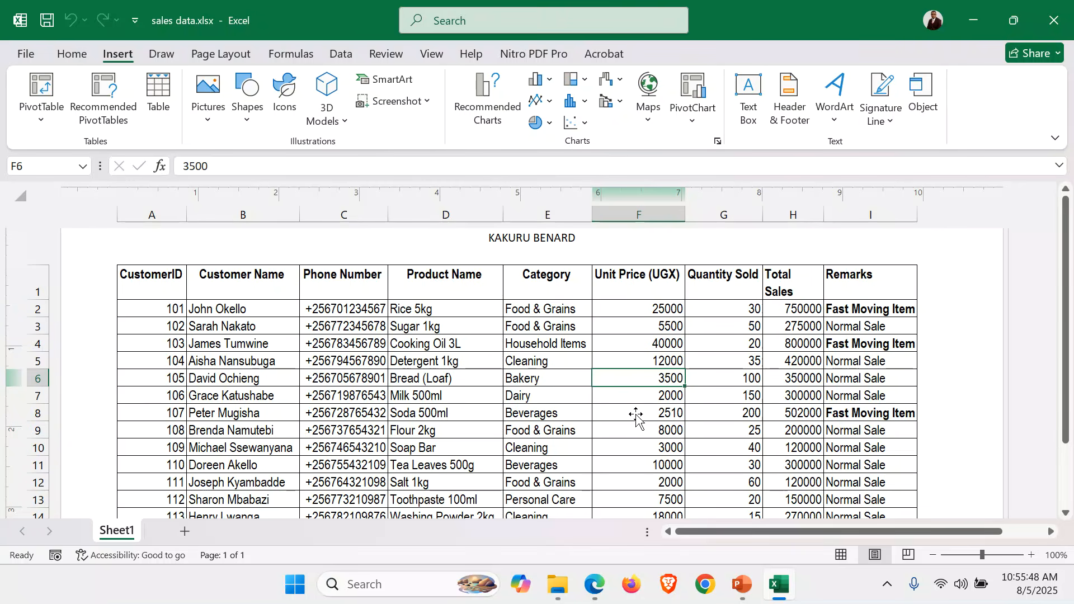
click(657, 299)
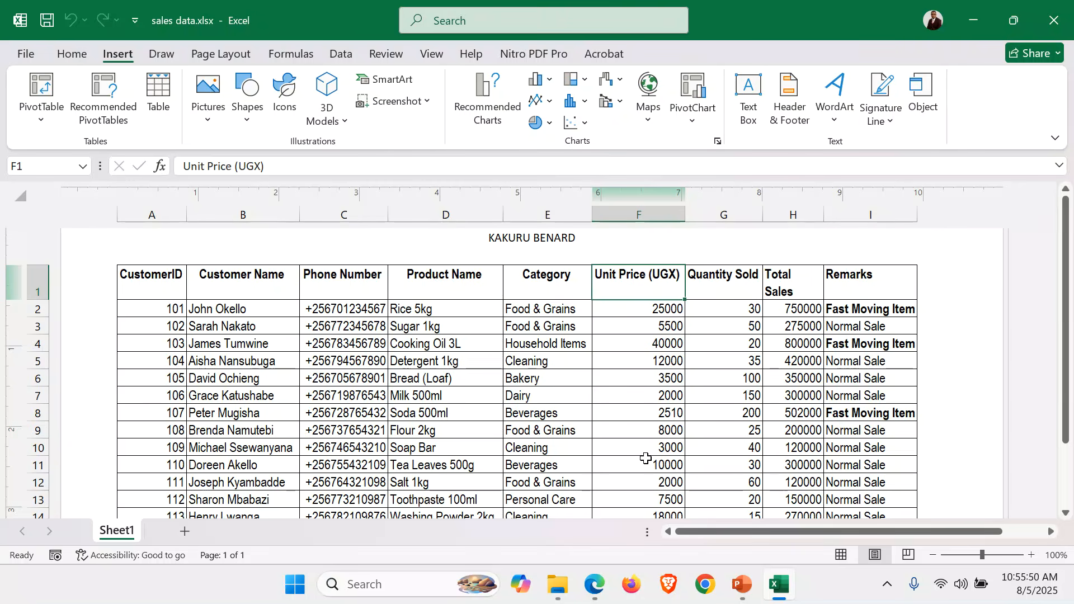
Format the Unit Price values F2:F16 and Total Sales values H2:H16 as Currency with 0 decimal places and the UGX symbol
scroll(645, 456, down, 4)
drag(647, 394, 629, 336)
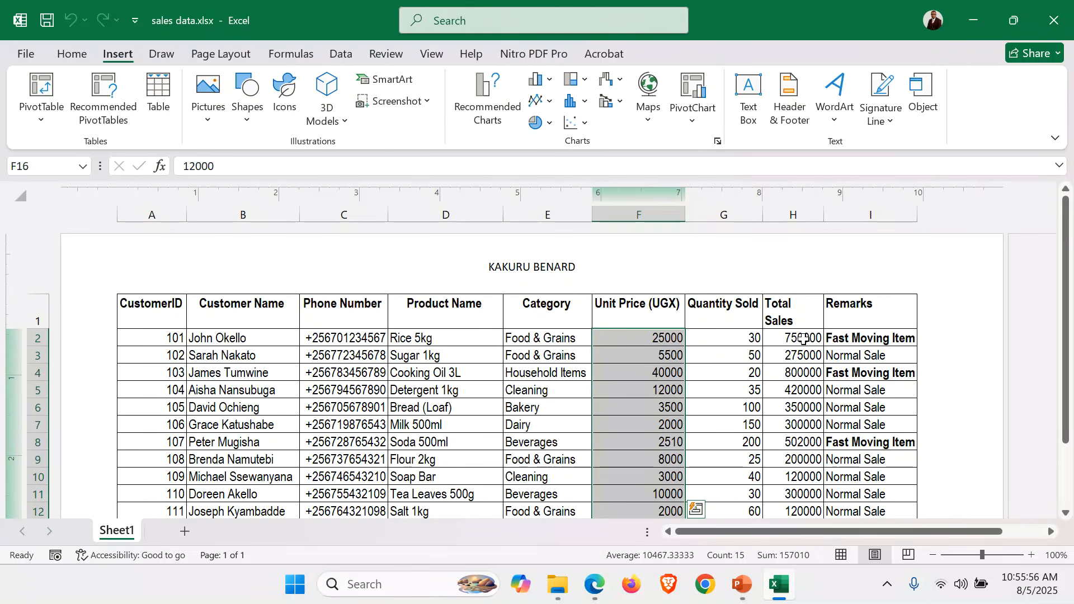
drag(803, 339, 804, 476)
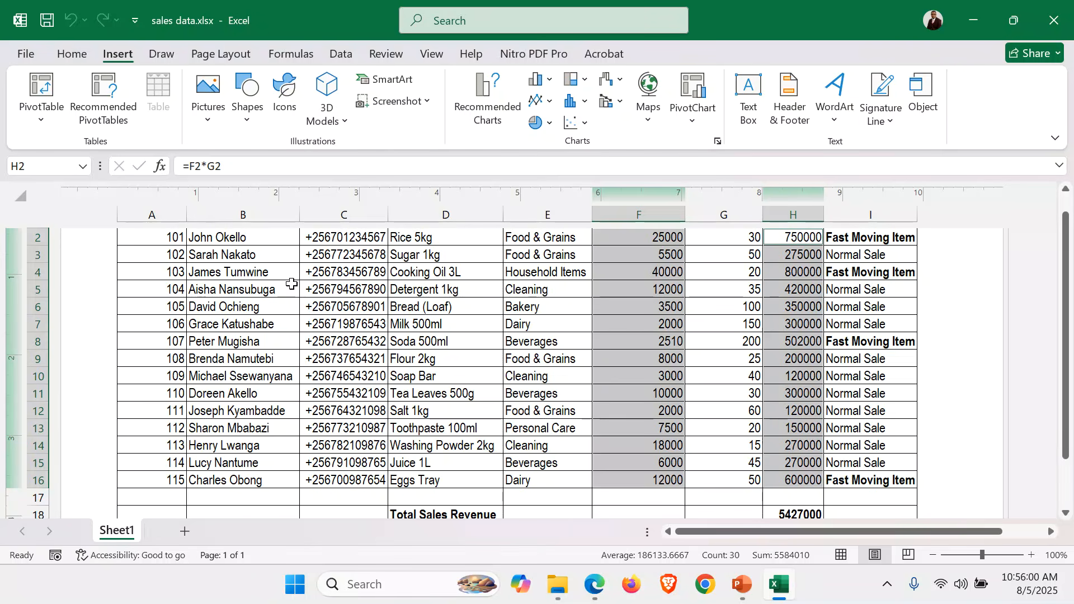
click(73, 56)
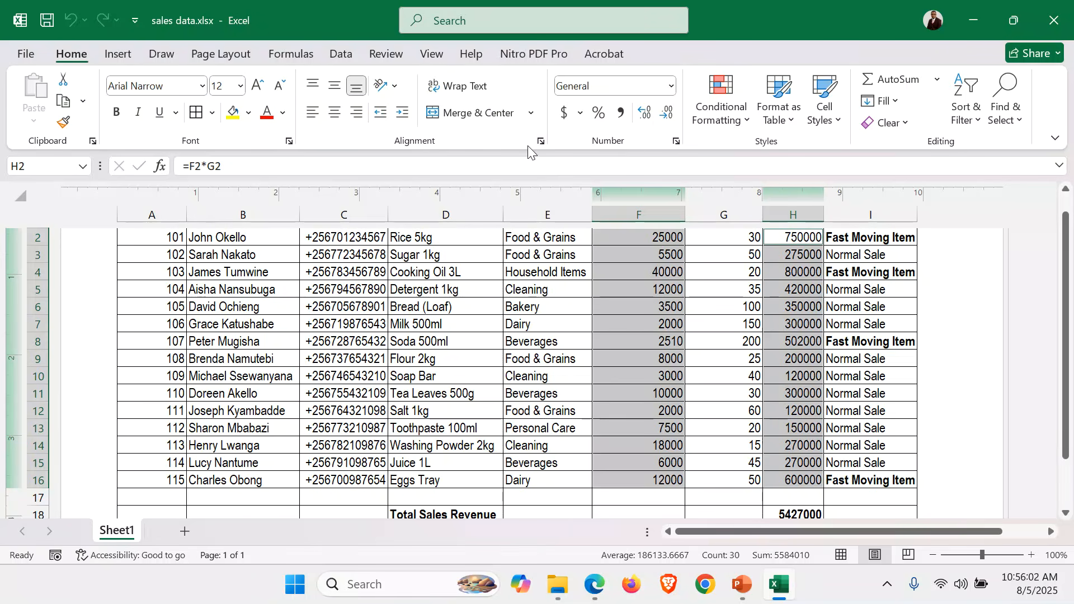
click(676, 141)
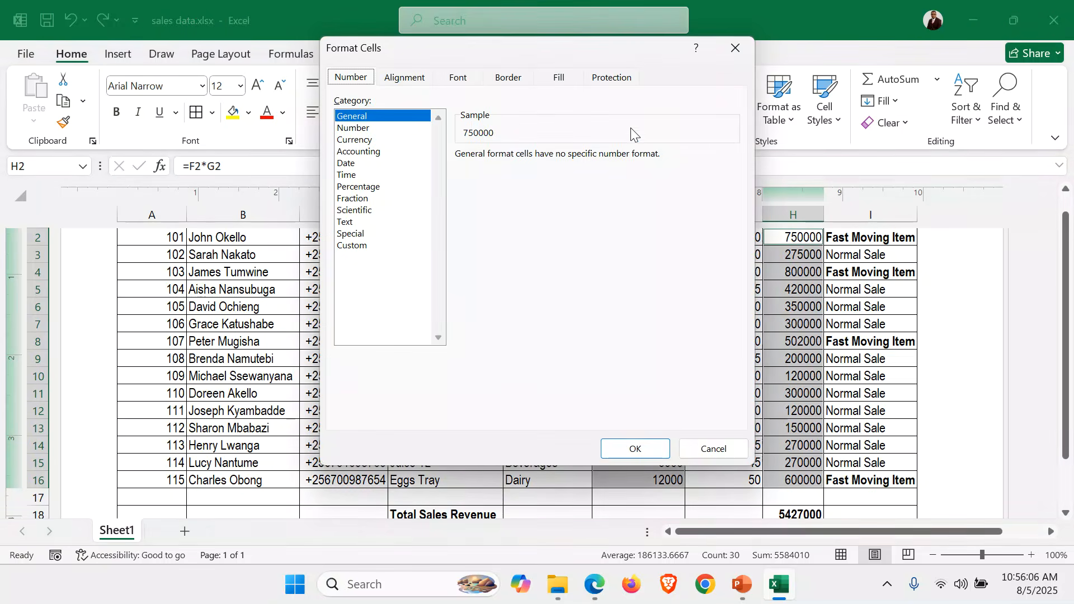
click(734, 49)
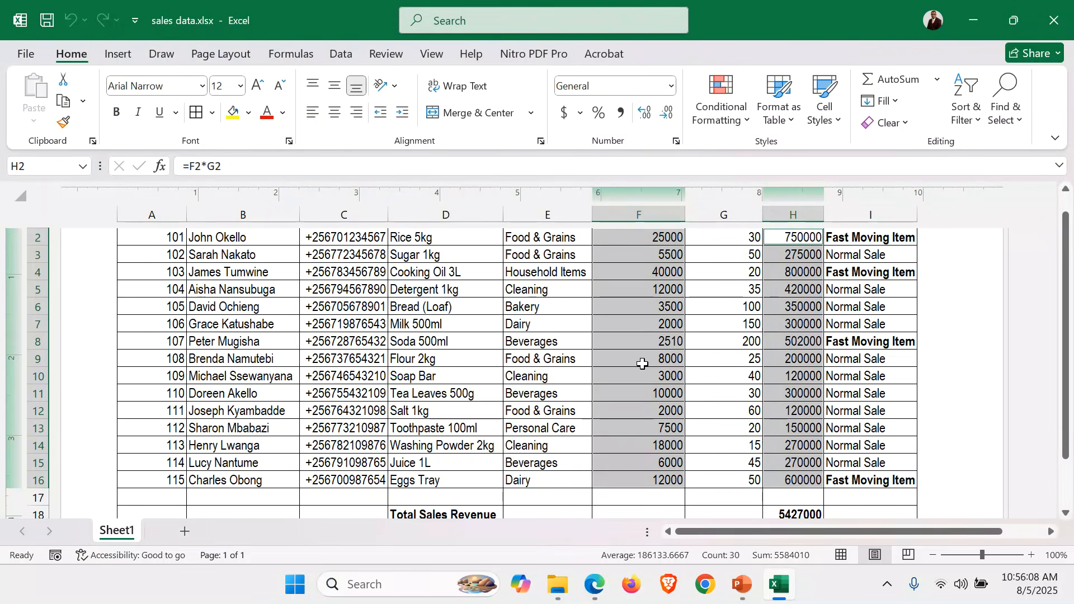
right_click(643, 364)
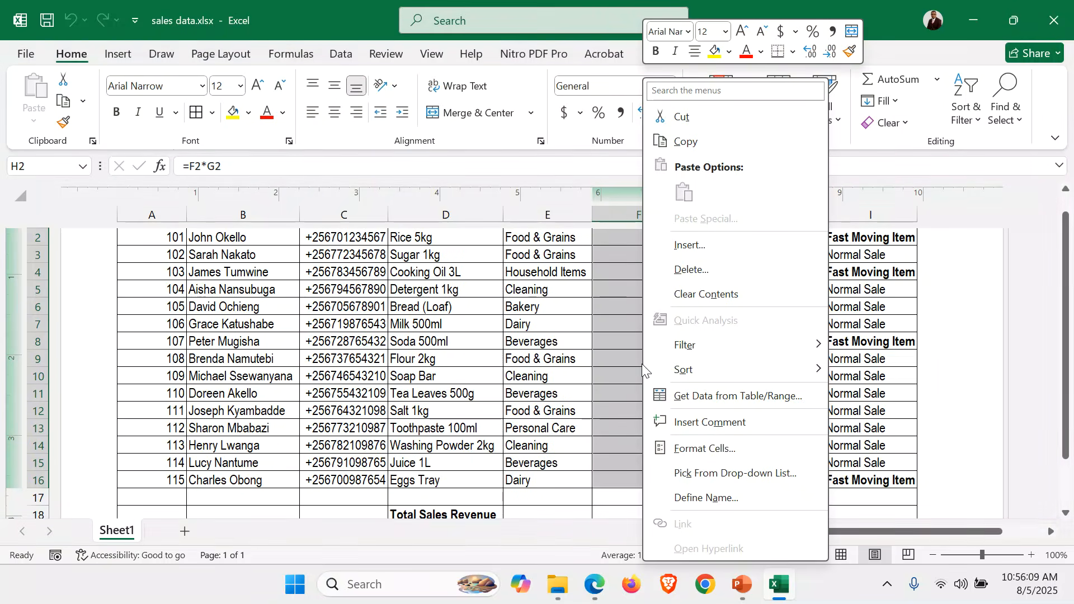
click(729, 448)
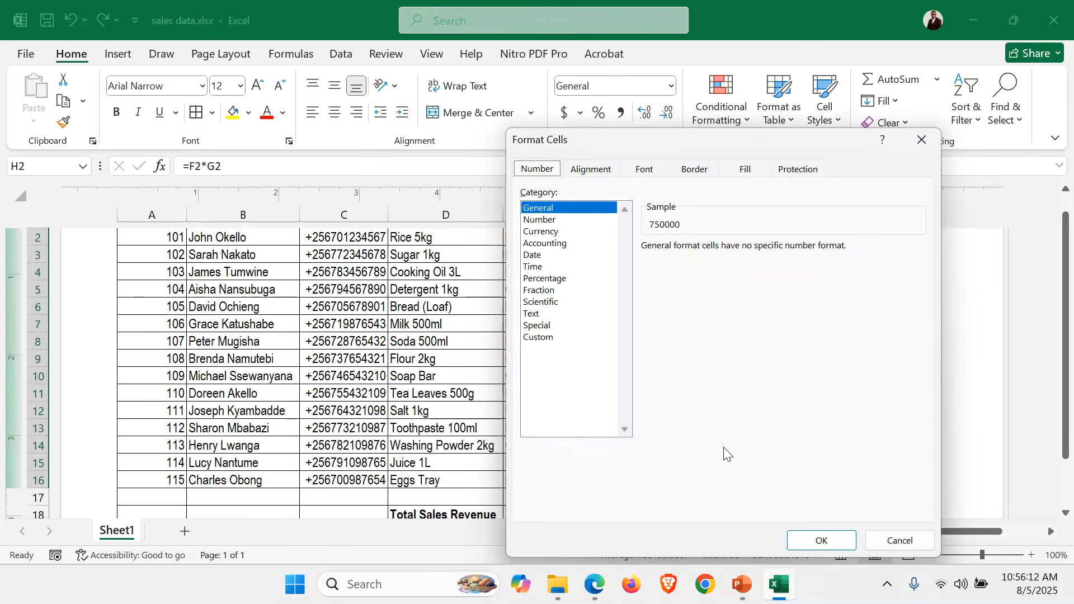
click(551, 233)
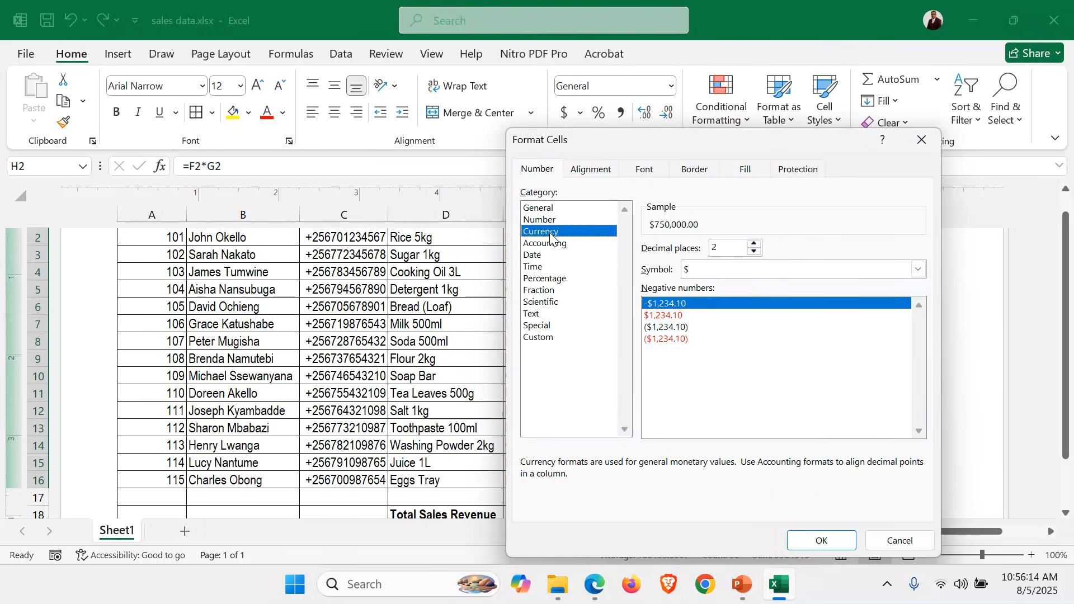
click(753, 252)
click(753, 252)
click(700, 271)
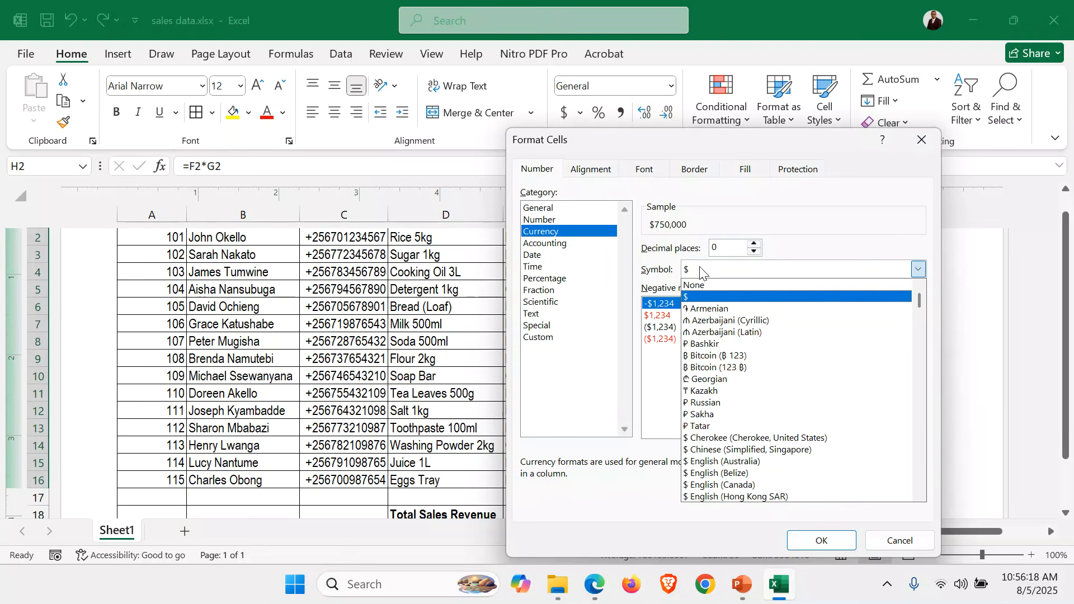
text(ugx)
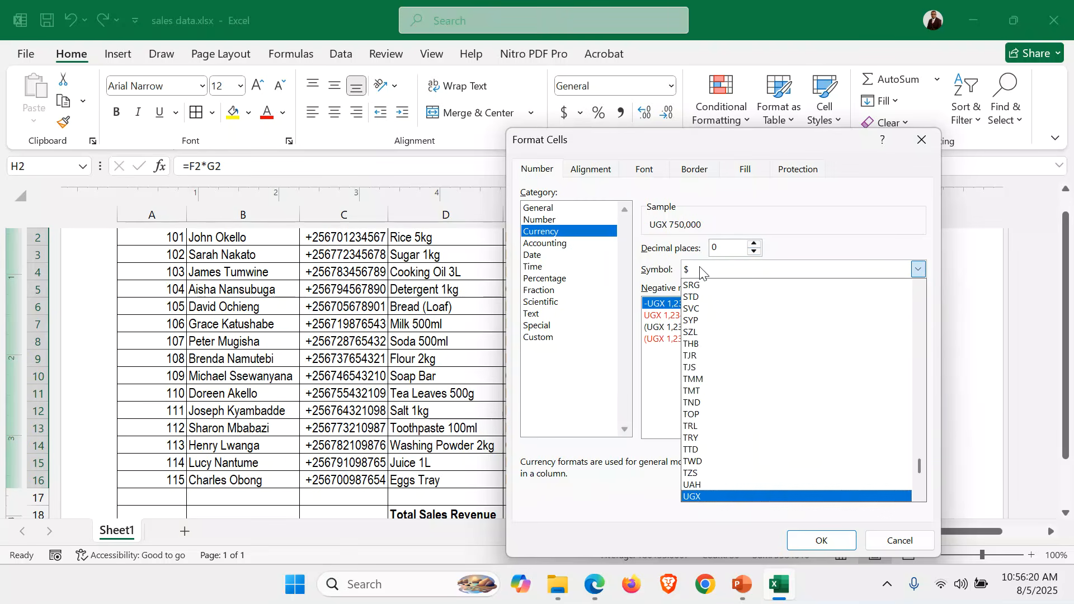
click(690, 497)
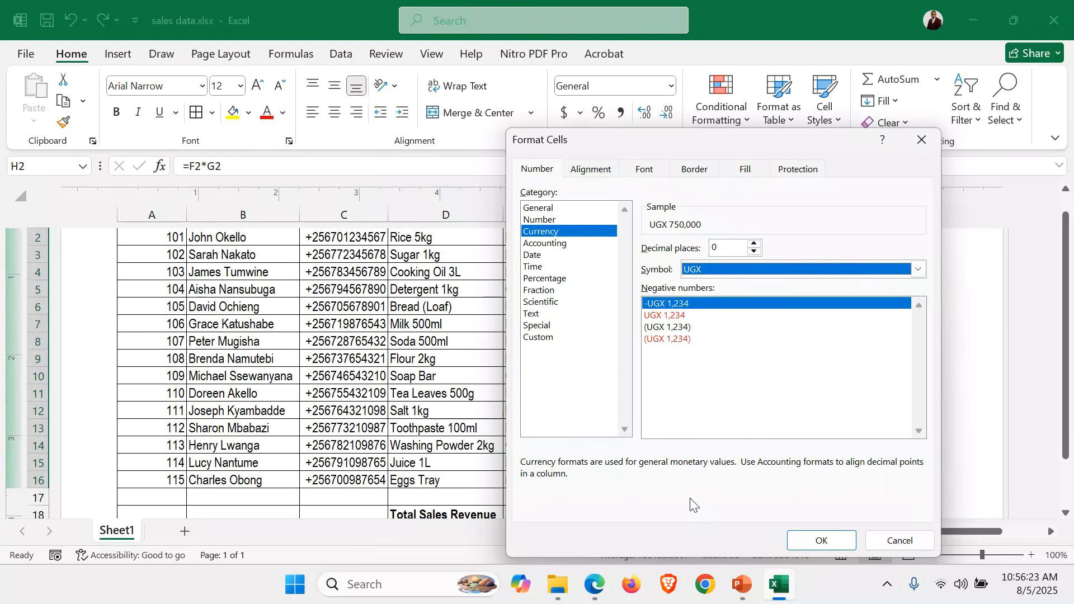
click(818, 539)
click(811, 287)
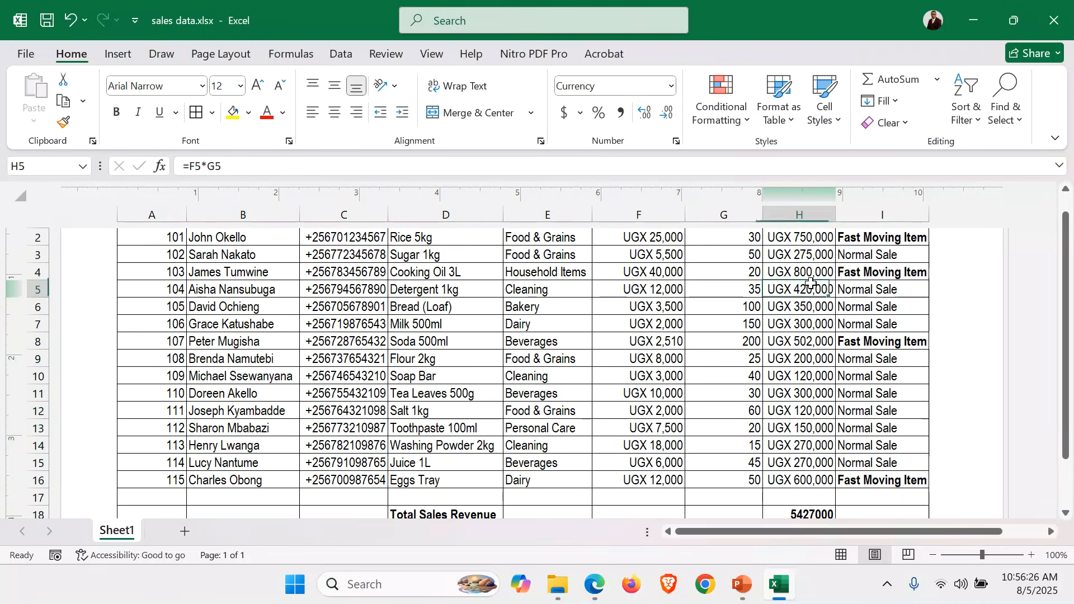
Review the formatted table, read the management decisions in the exam paper PDF in Edge, and return to the sales workbook in Excel
scroll(810, 287, up, 2)
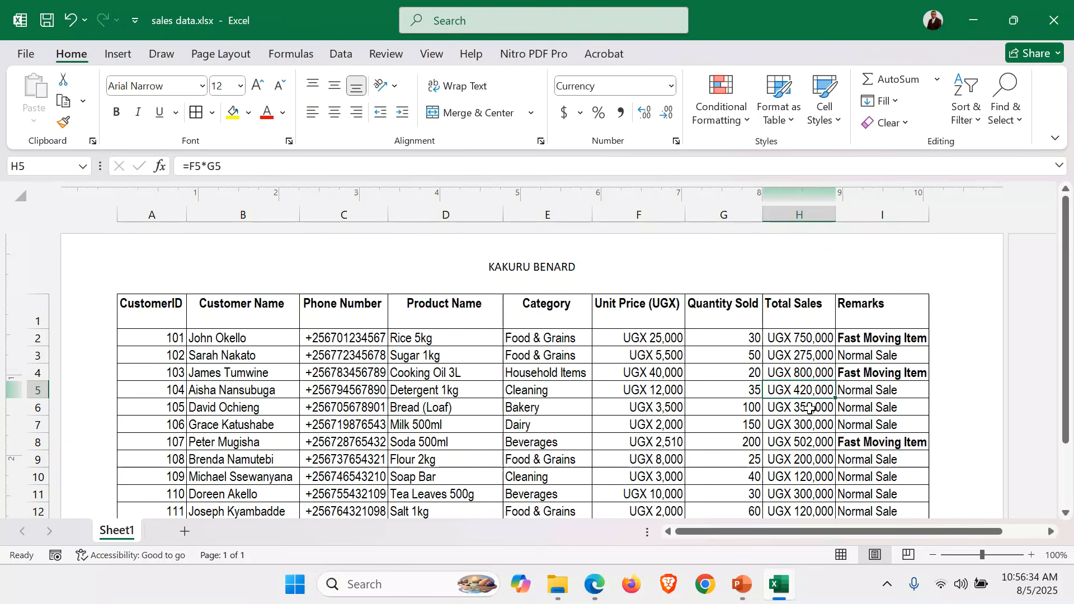
scroll(483, 364, down, 3)
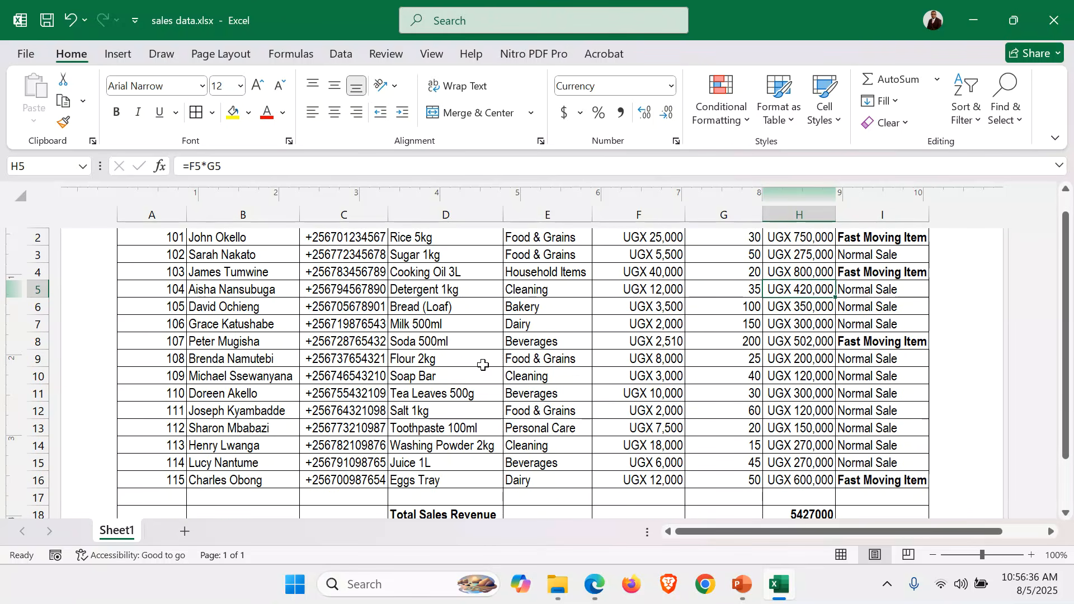
click(594, 584)
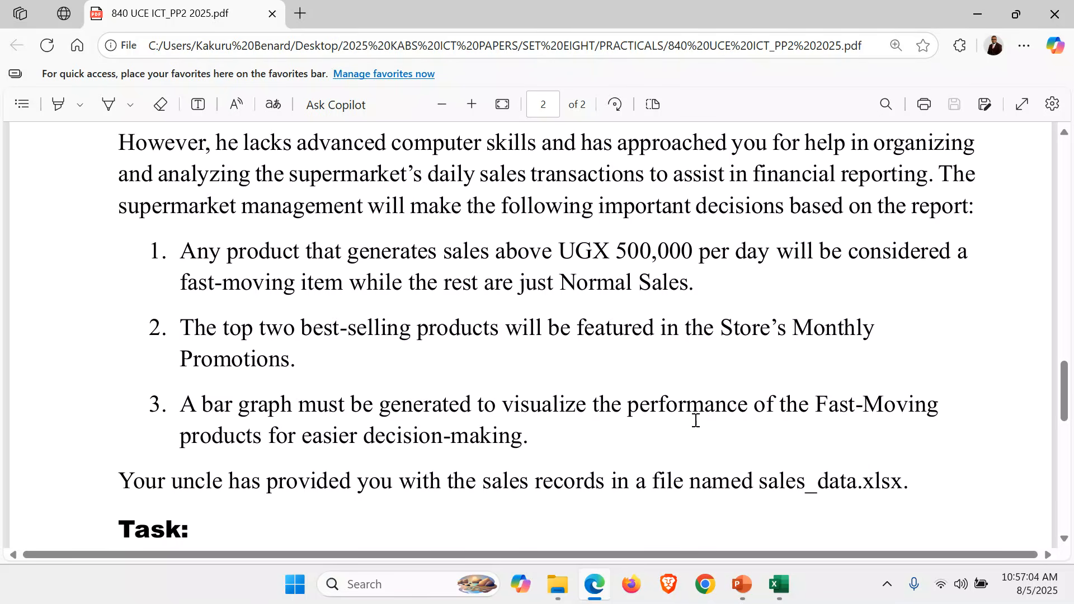
click(779, 584)
click(551, 411)
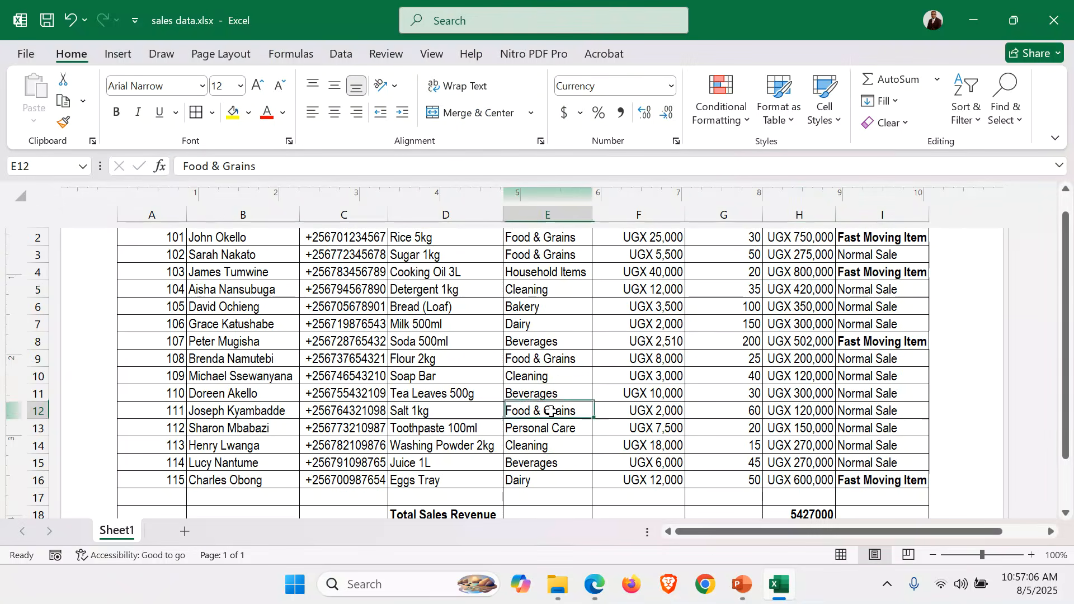
Copy the entire sales sheet and paste it into a new worksheet
scroll(551, 412, up, 3)
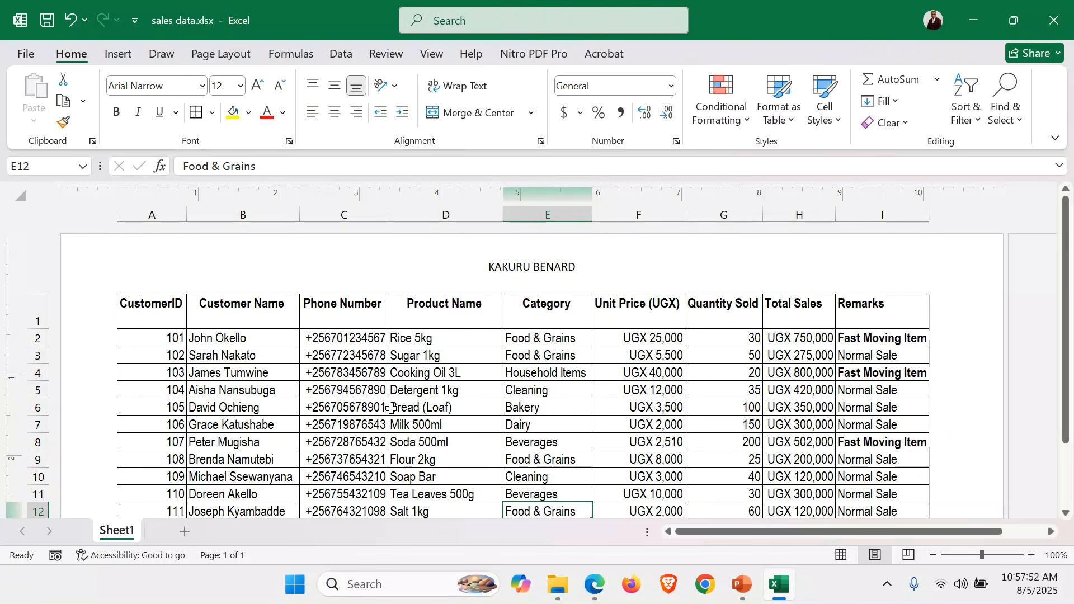
click(325, 406)
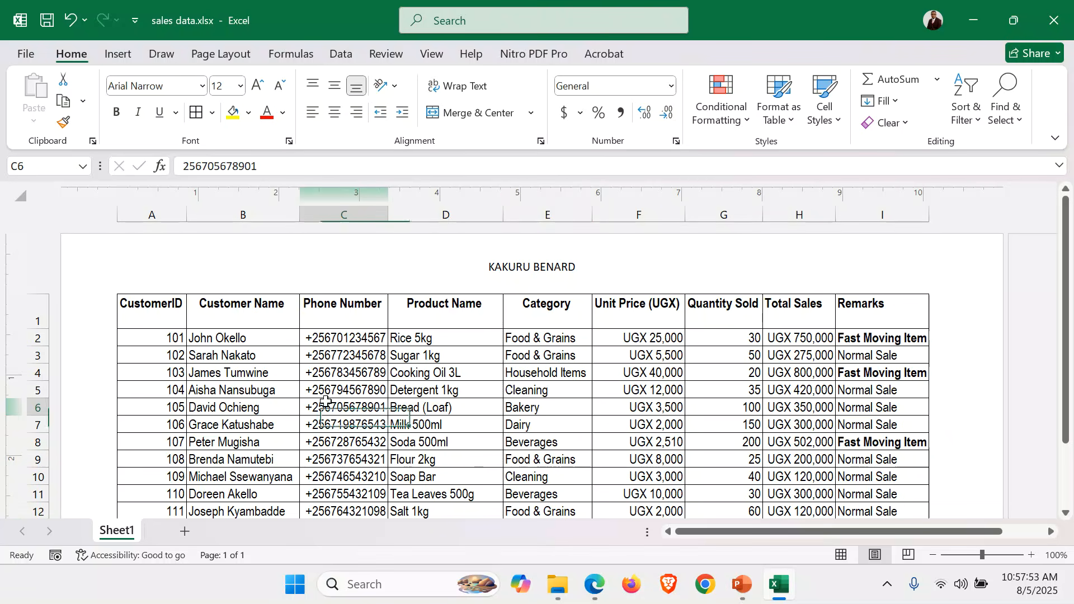
click(19, 192)
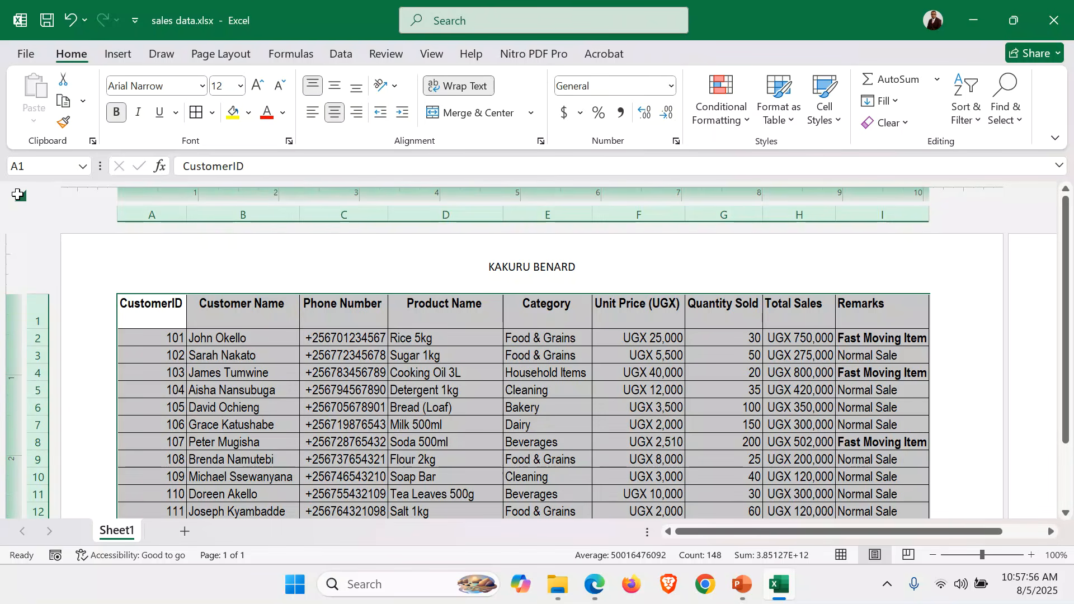
key(ctrl+c)
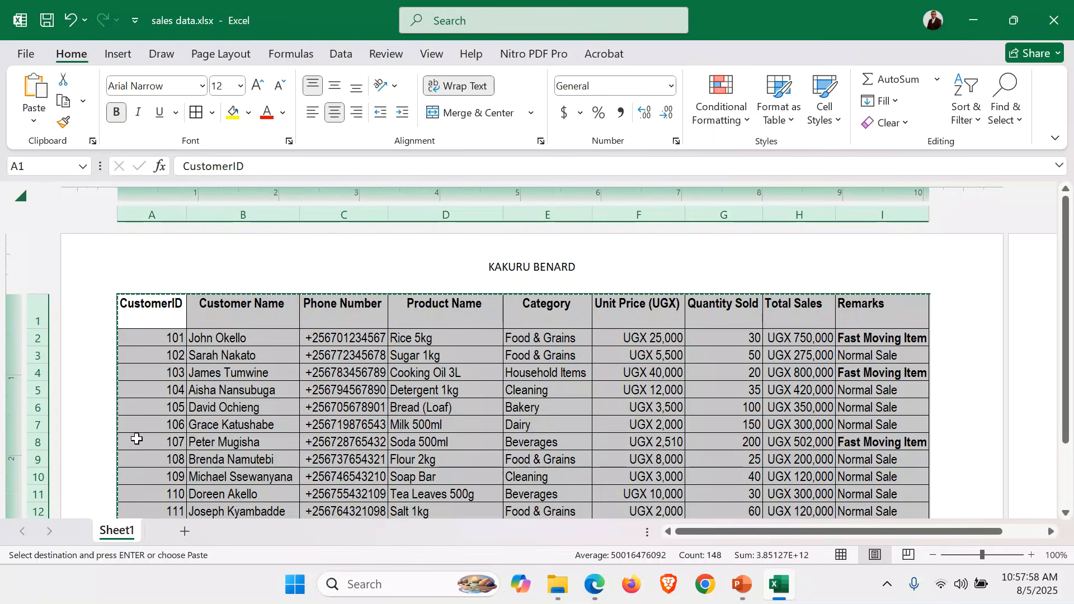
click(185, 532)
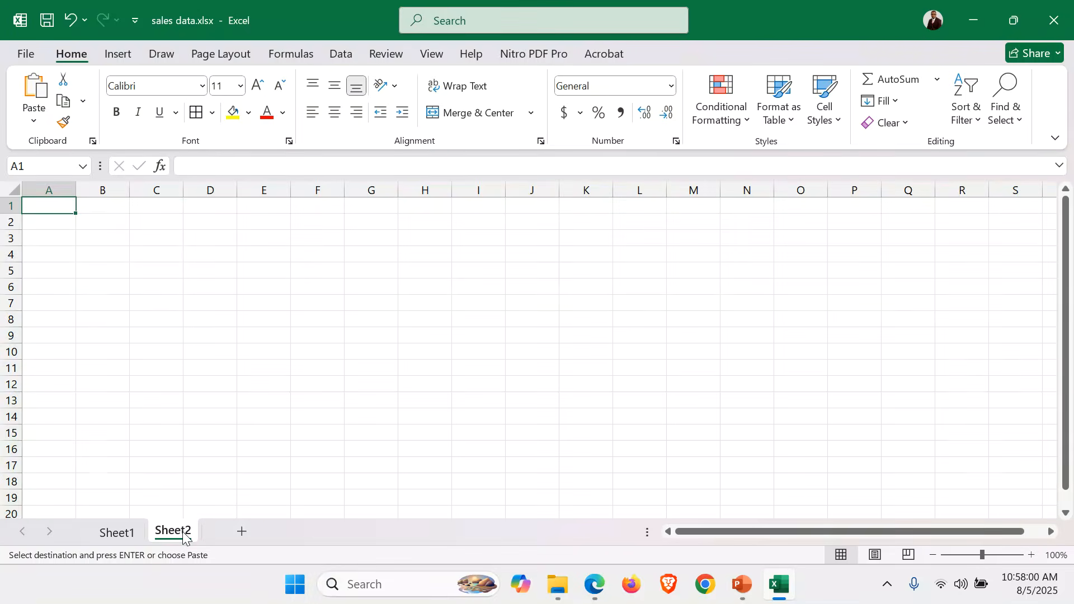
key(ctrl+v)
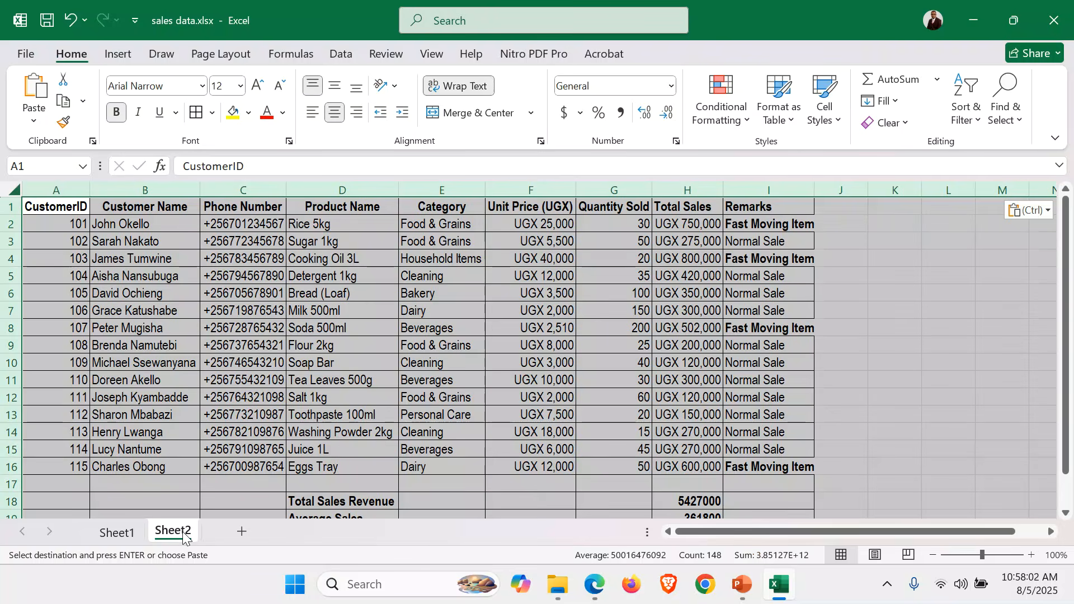
click(904, 412)
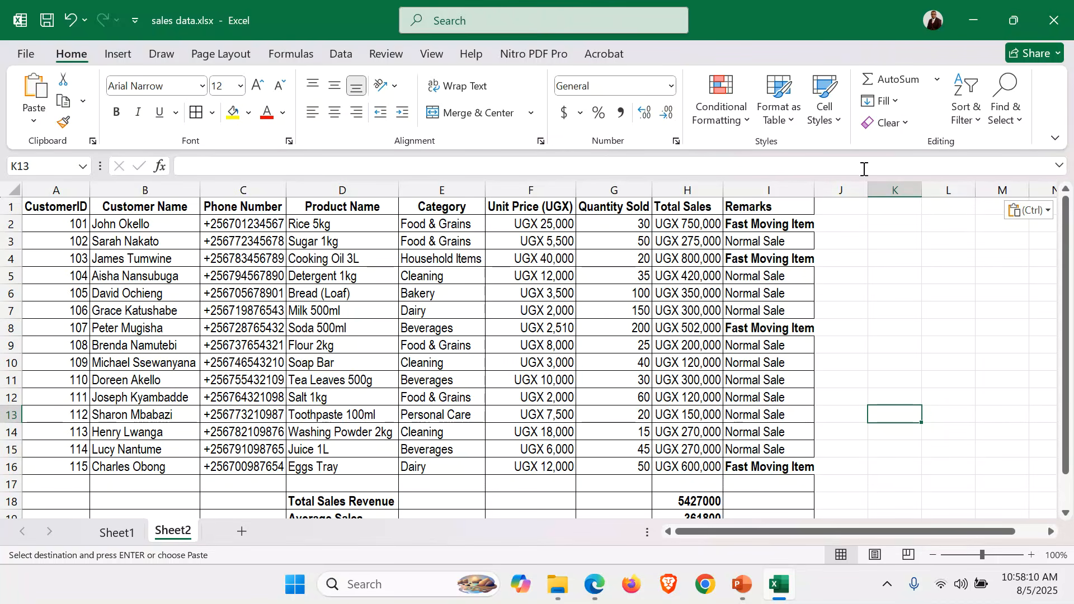
click(782, 220)
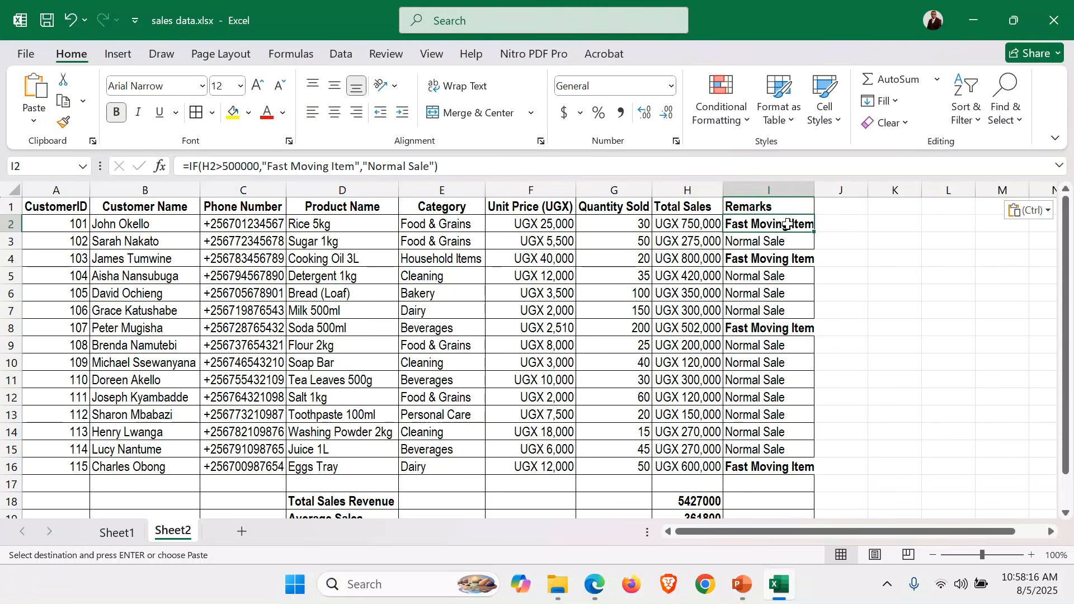
On the copied sheet, clear the contents of rows 17 to 21 and apply the Normal cell style to them
scroll(749, 260, down, 2)
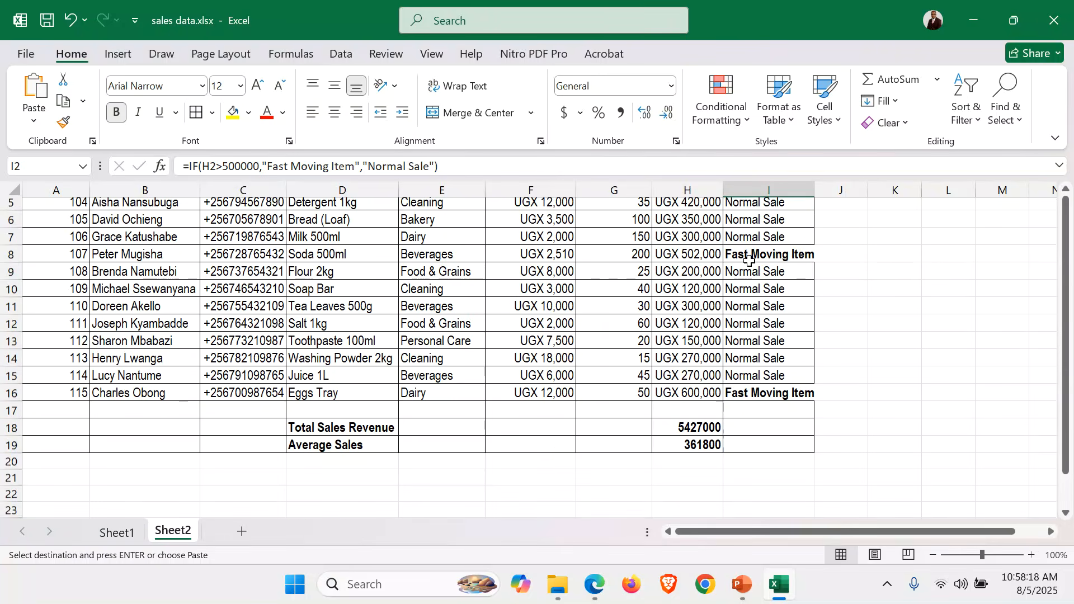
key(ctrl+v)
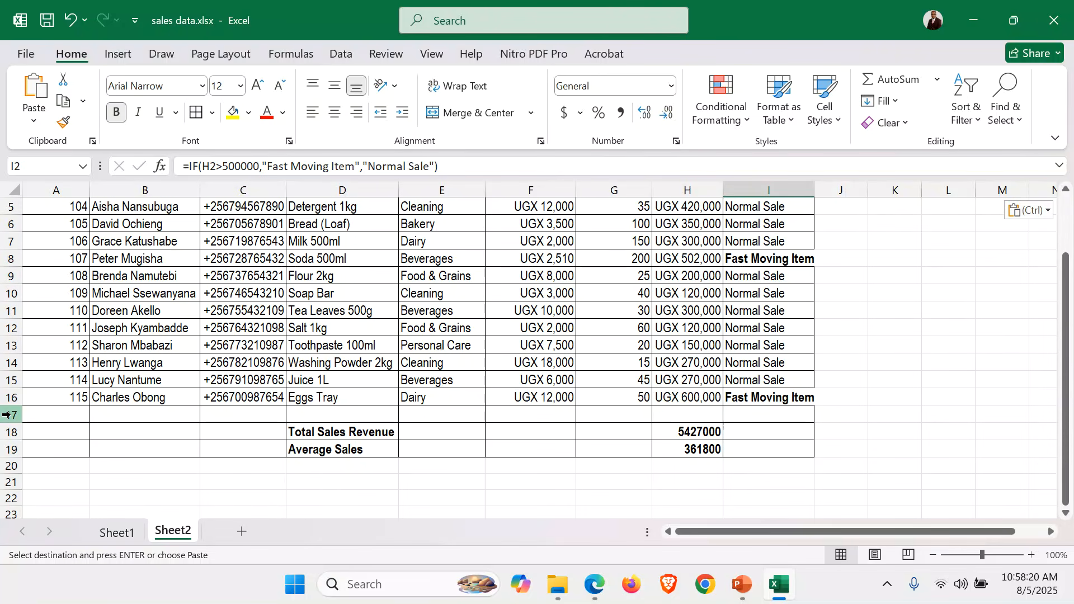
drag(7, 414, 56, 477)
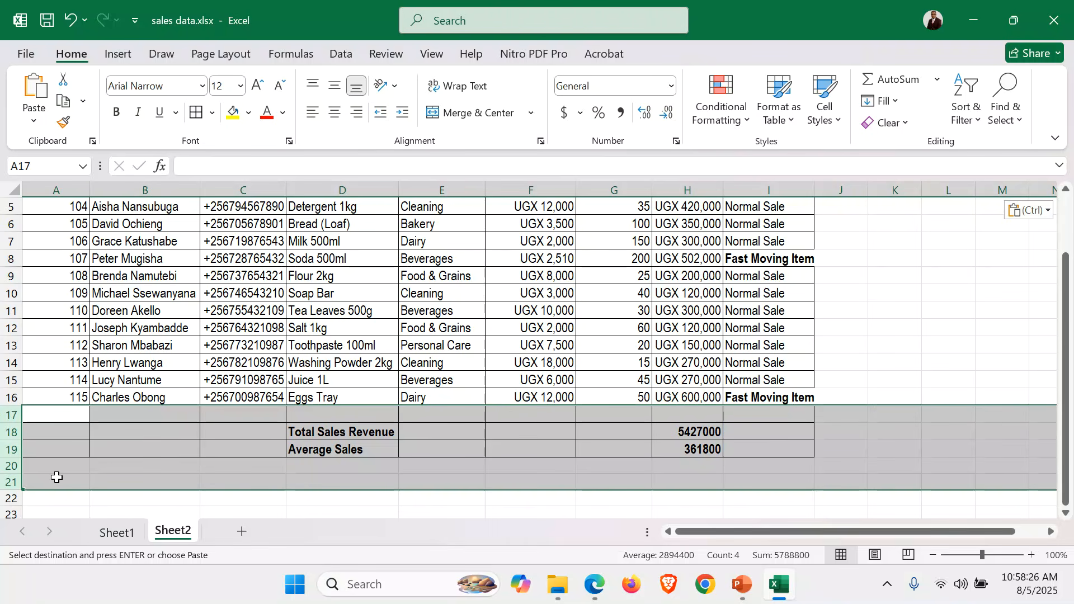
key(Delete)
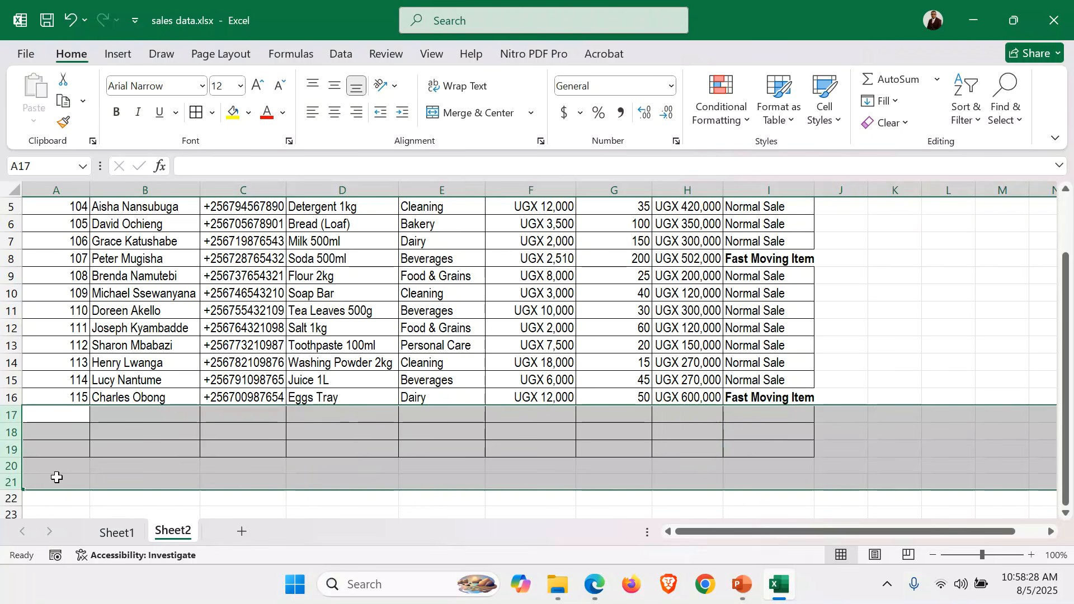
click(824, 101)
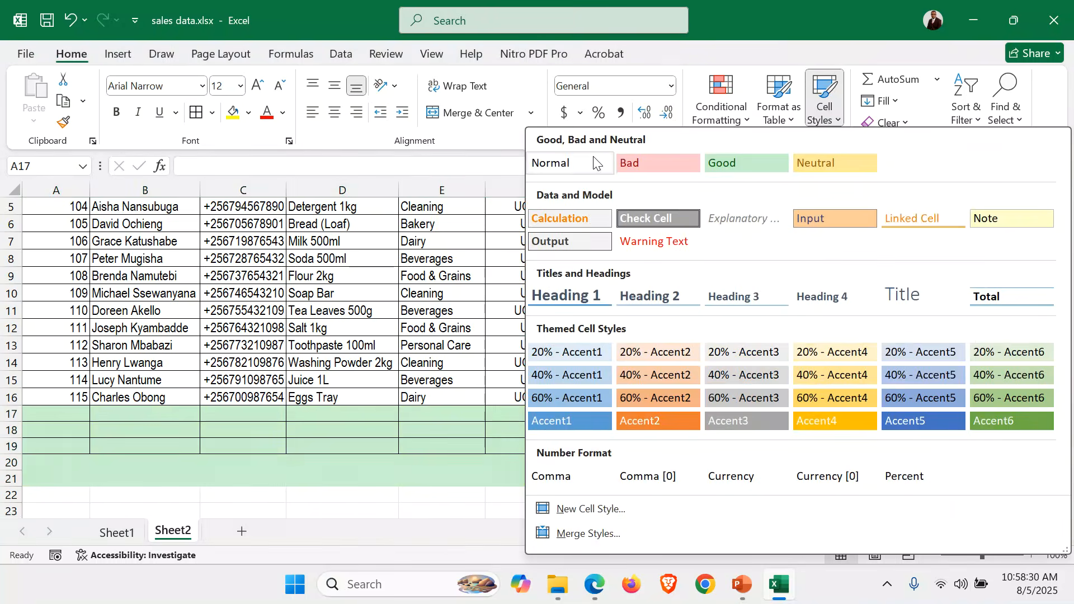
click(552, 162)
scroll(694, 413, up, 2)
click(759, 430)
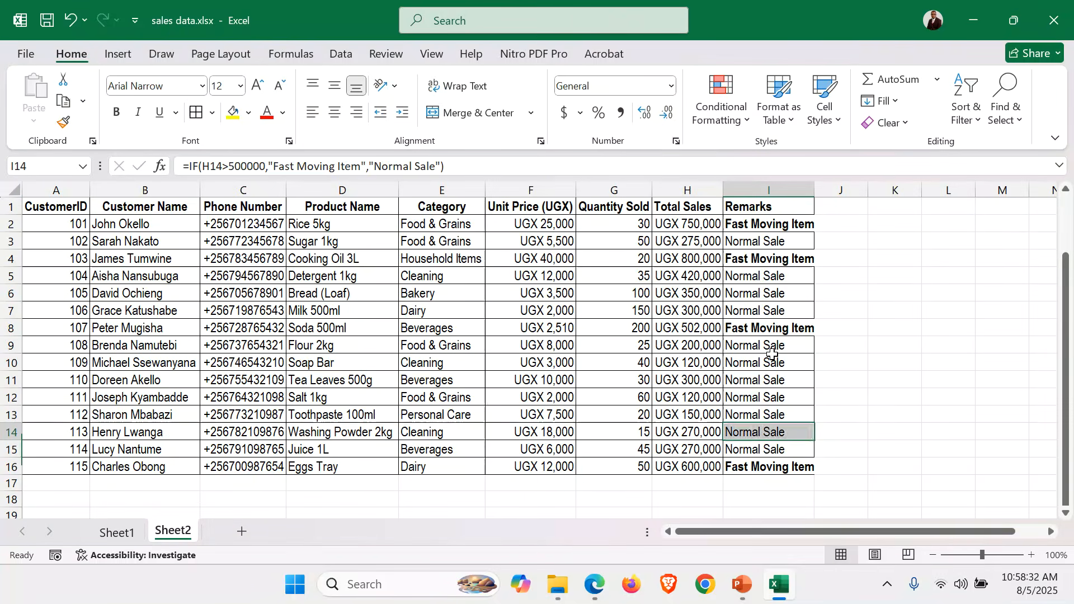
Turn on filtering for the header row of the copied sales table, starting from the Remarks heading in I1
click(1032, 550)
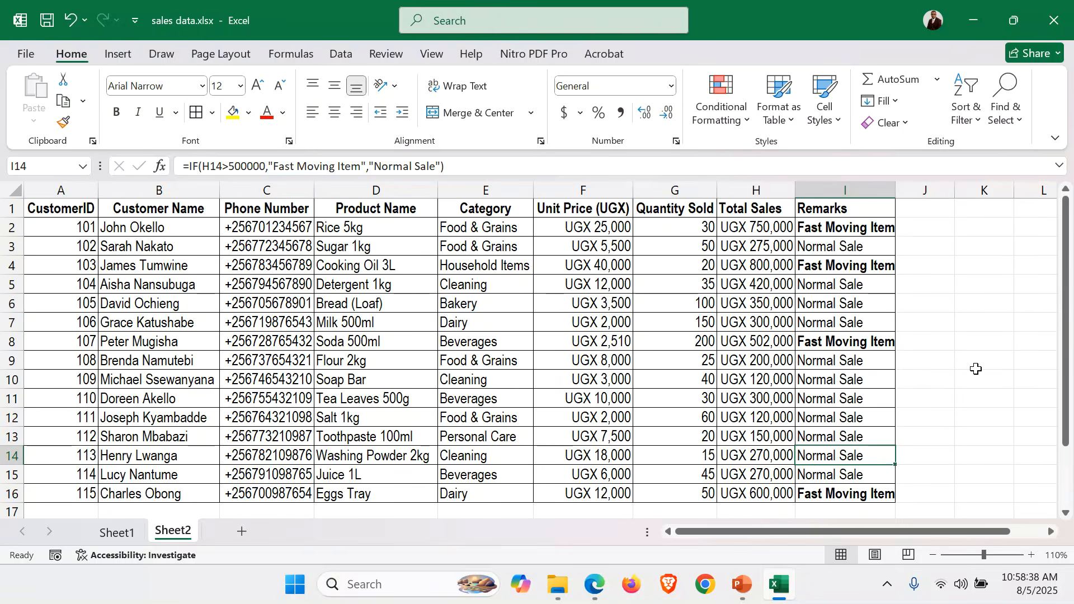
click(840, 209)
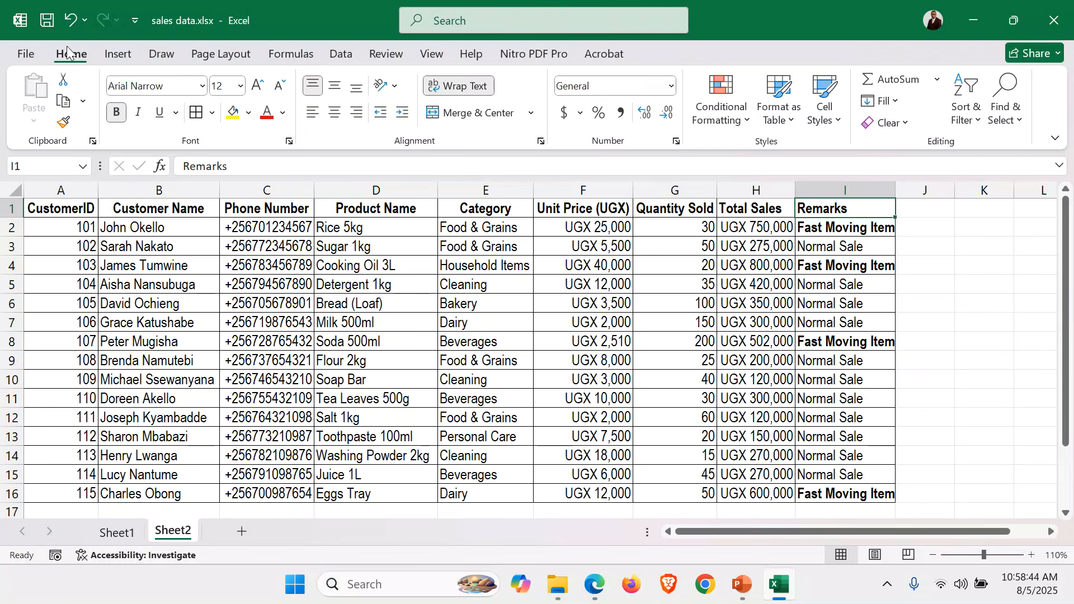
click(976, 128)
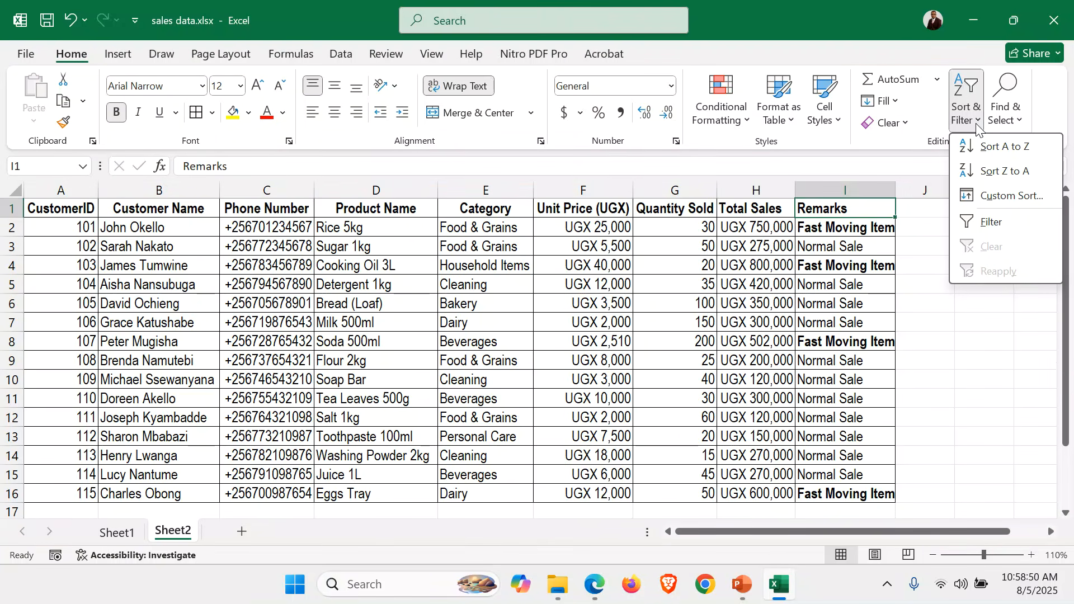
click(1004, 223)
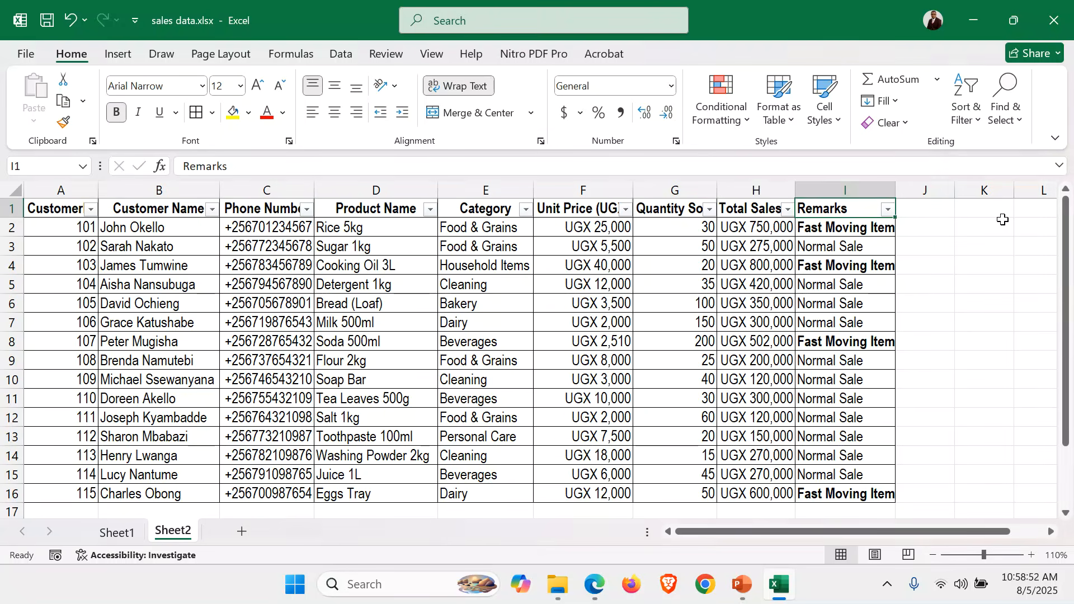
Filter the Remarks column to show only Fast Moving Item rows, and autofit the width of column I
click(889, 212)
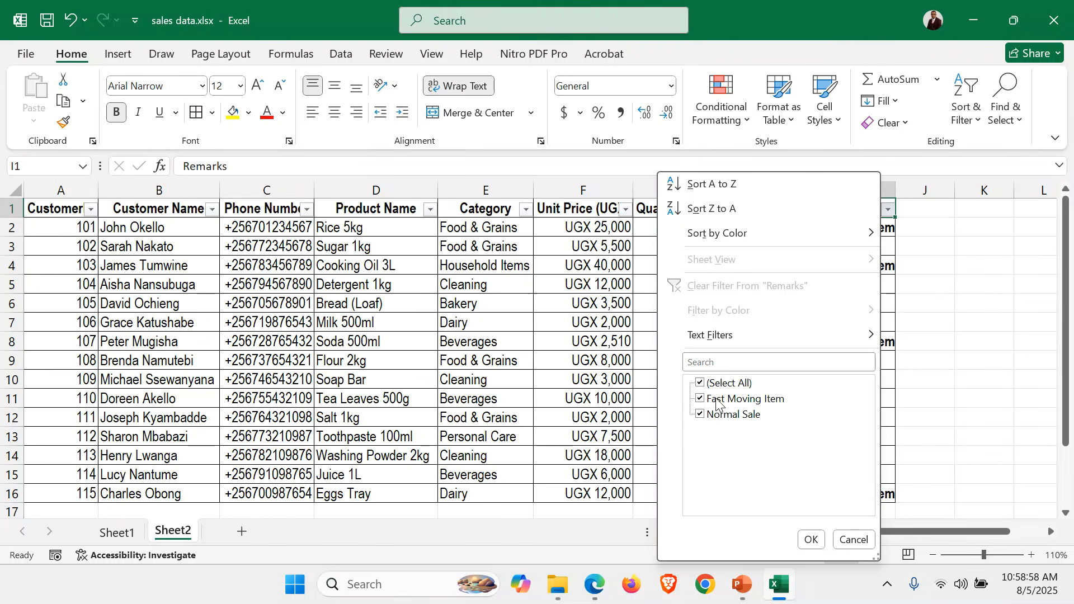
click(699, 410)
click(701, 415)
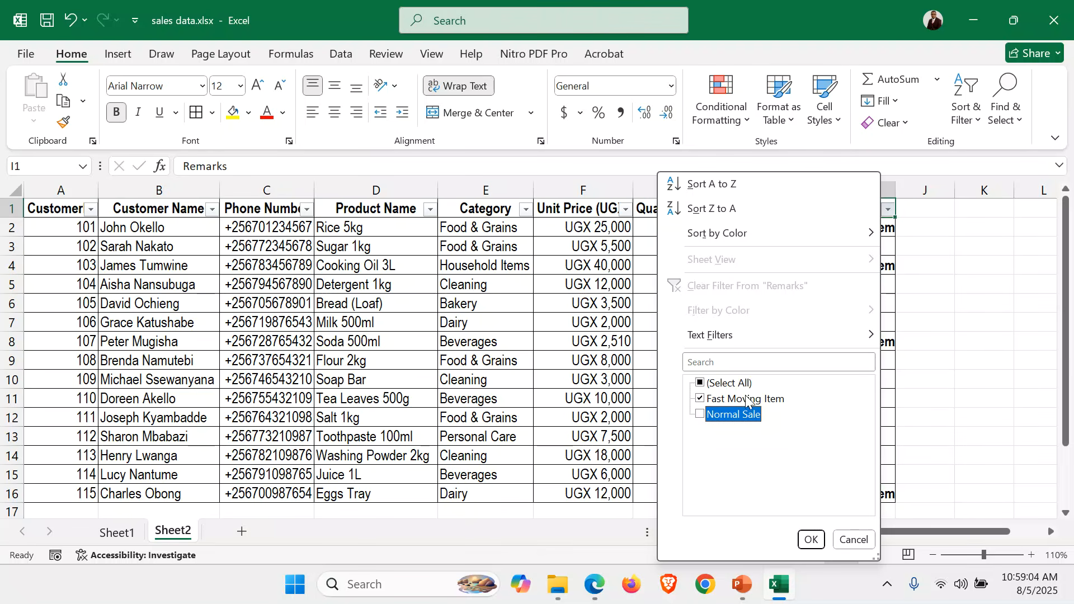
click(811, 540)
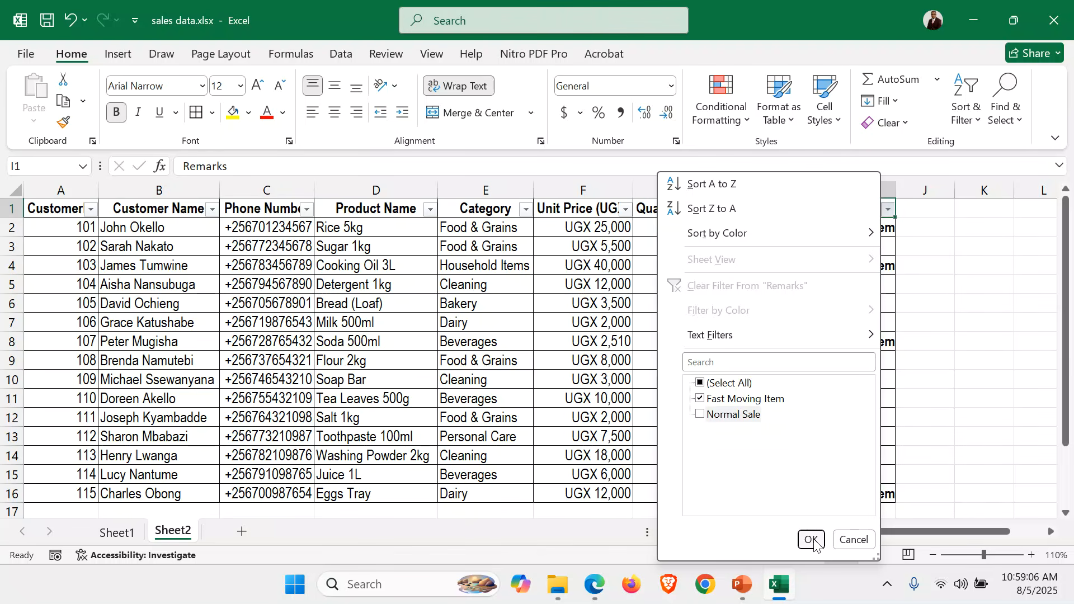
click(811, 541)
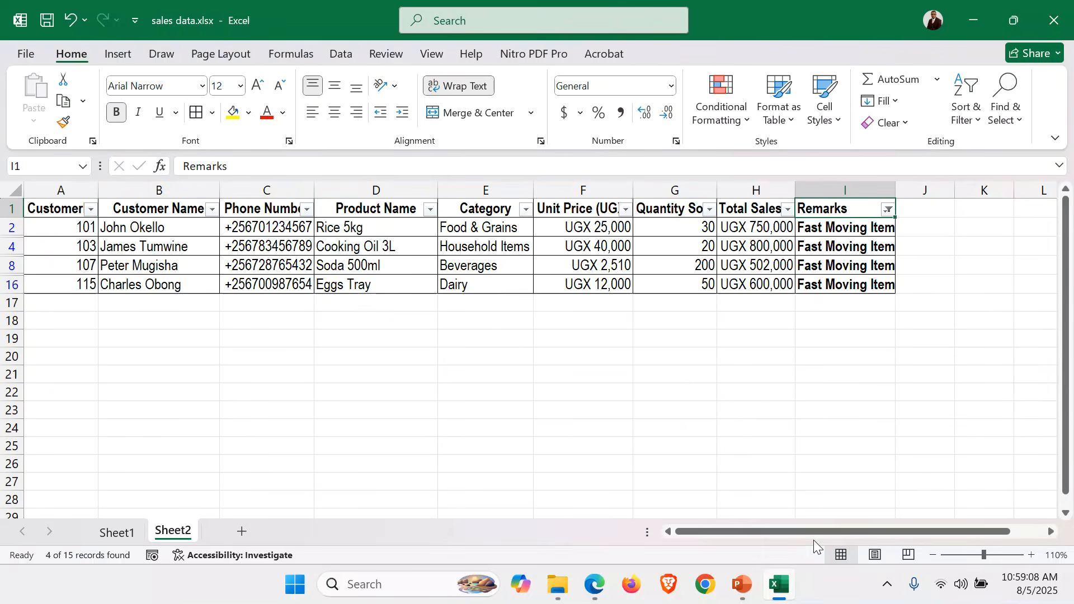
click(858, 357)
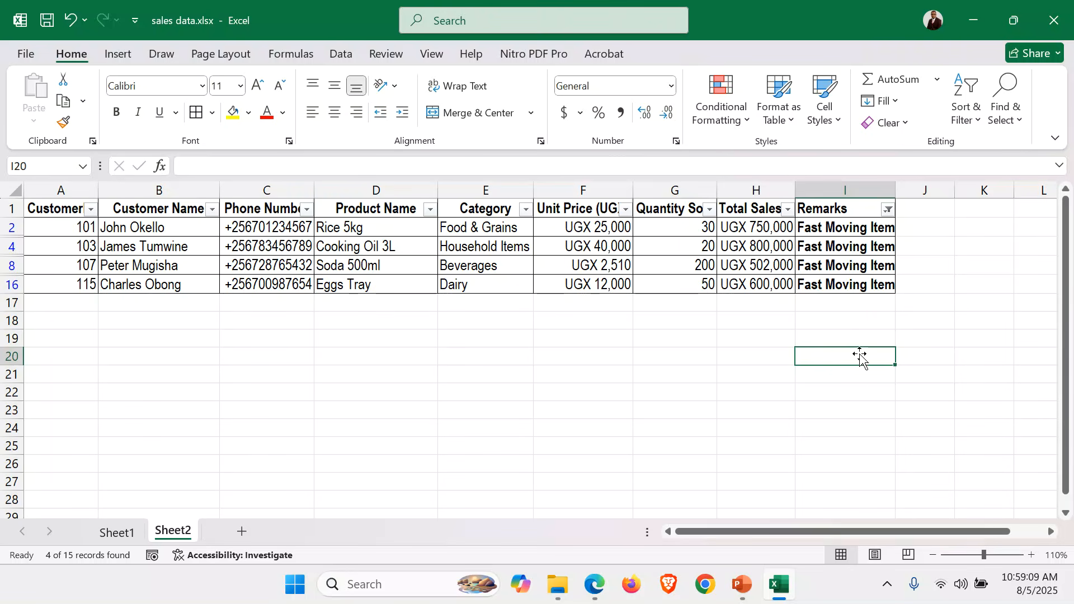
double_click(895, 185)
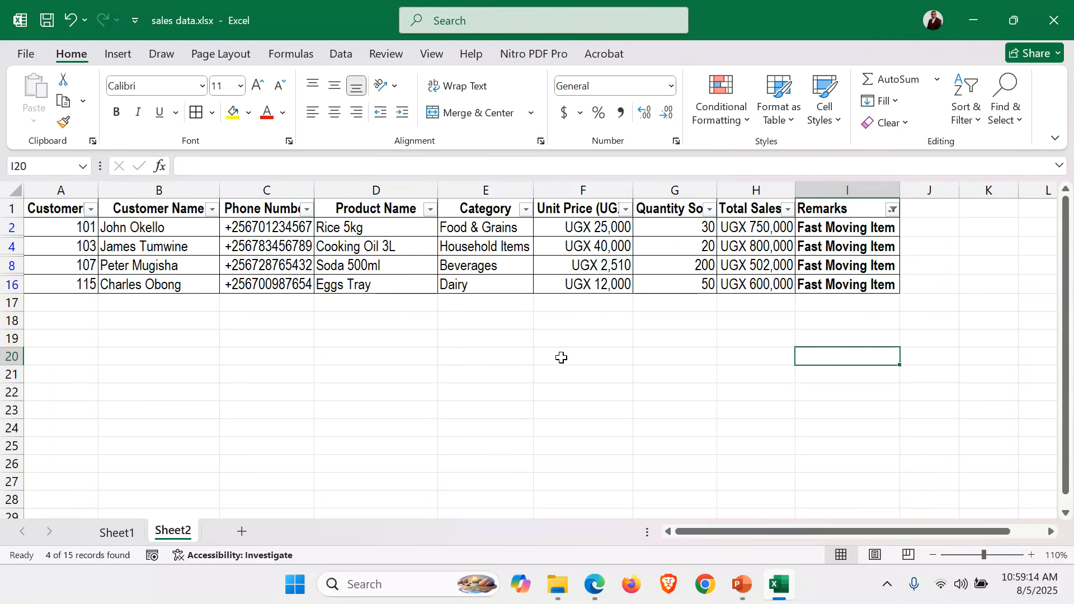
Rename the filtered Sheet2 as Fast Moving Items
double_click(171, 533)
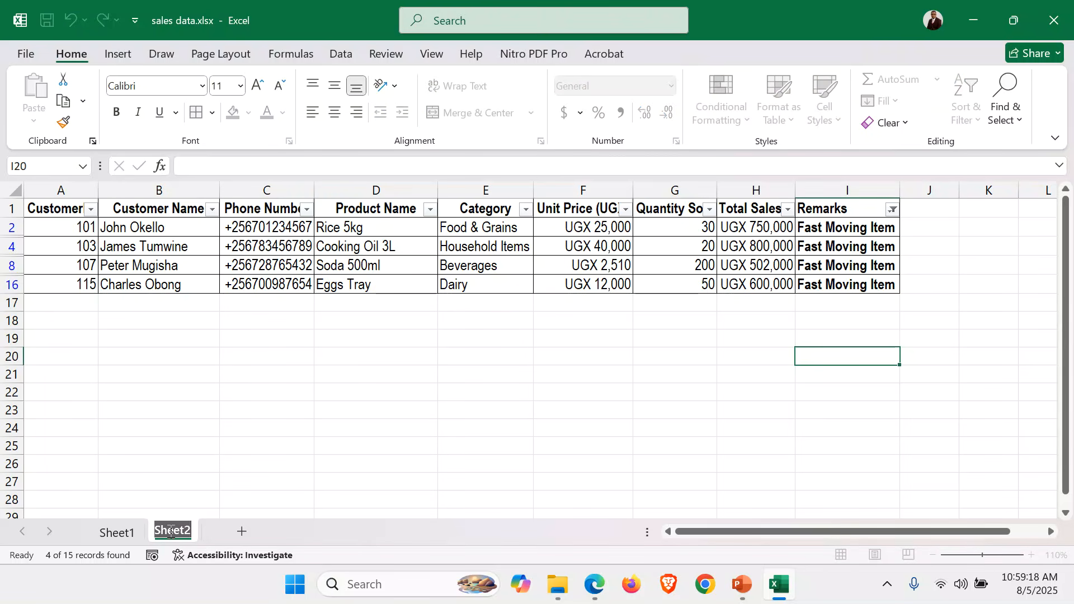
text(Fast)
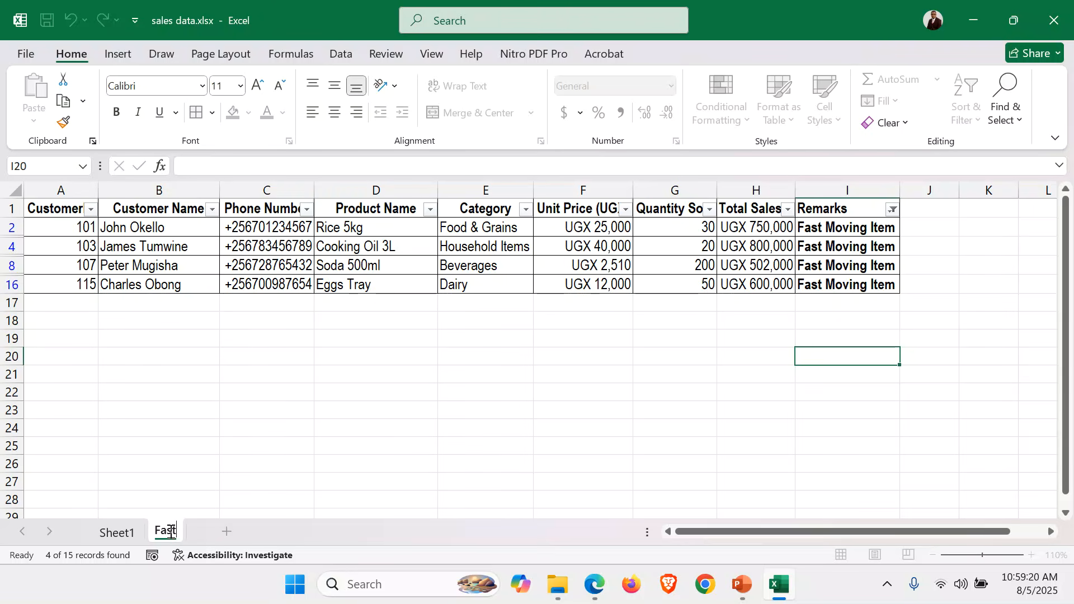
text( Moving )
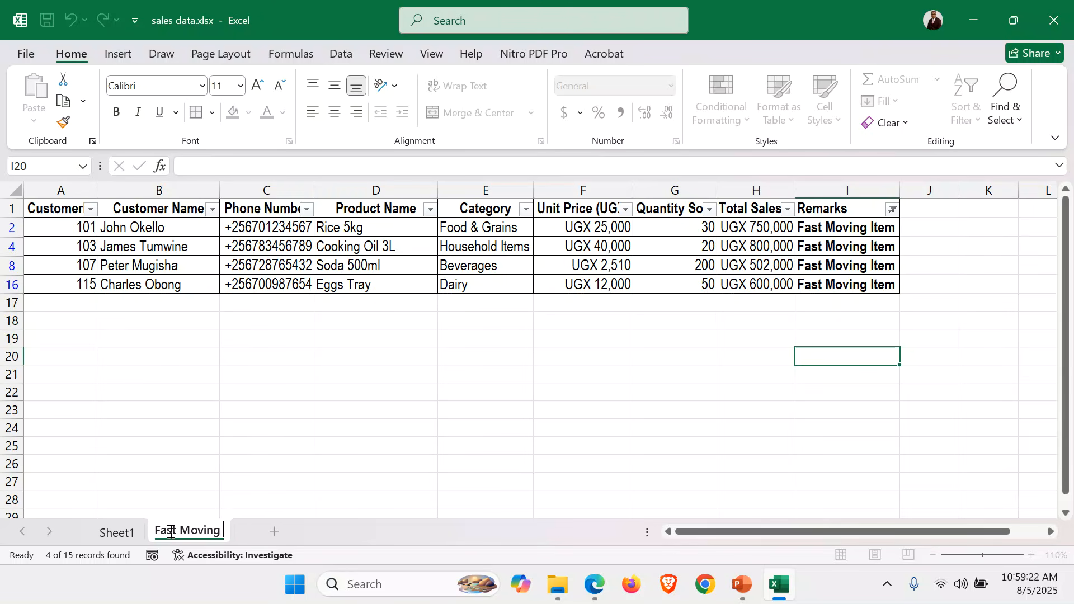
text(Items)
key(Return)
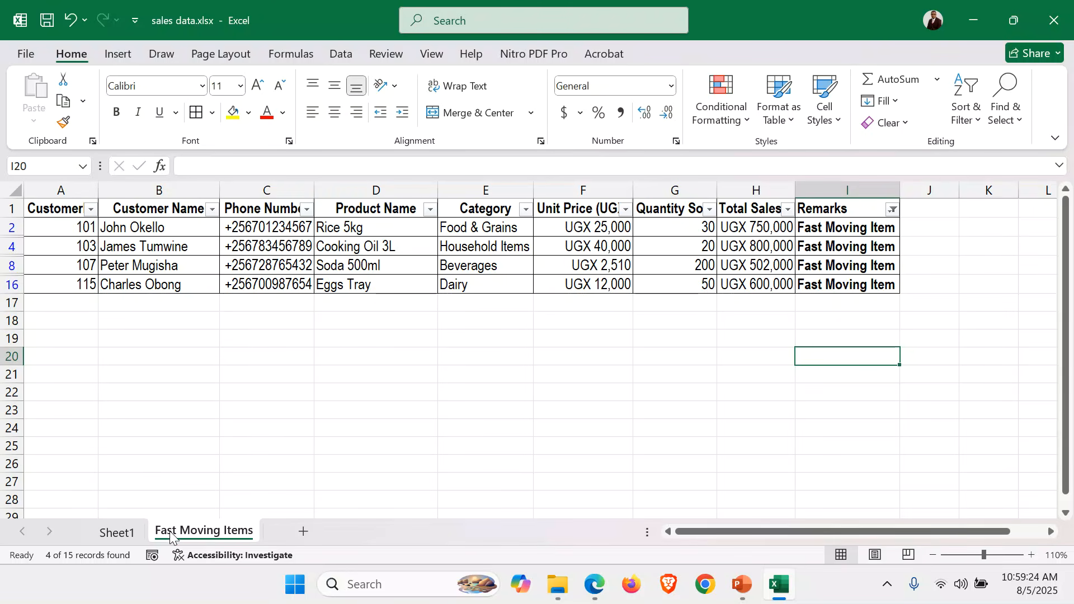
Rename Sheet1, which holds the full sales table, as Sales Data
click(100, 534)
click(244, 428)
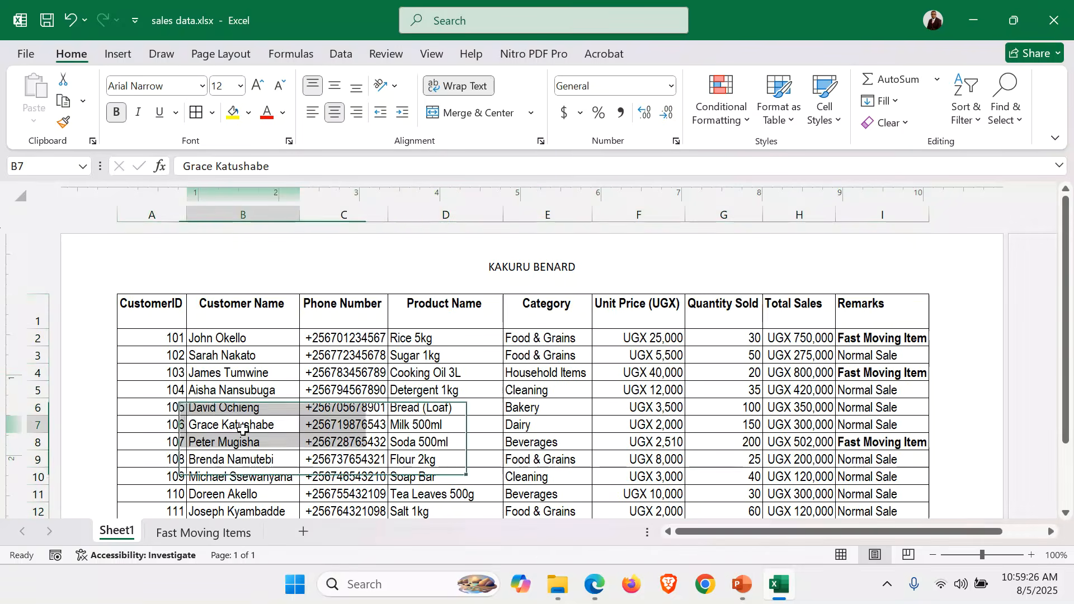
double_click(119, 531)
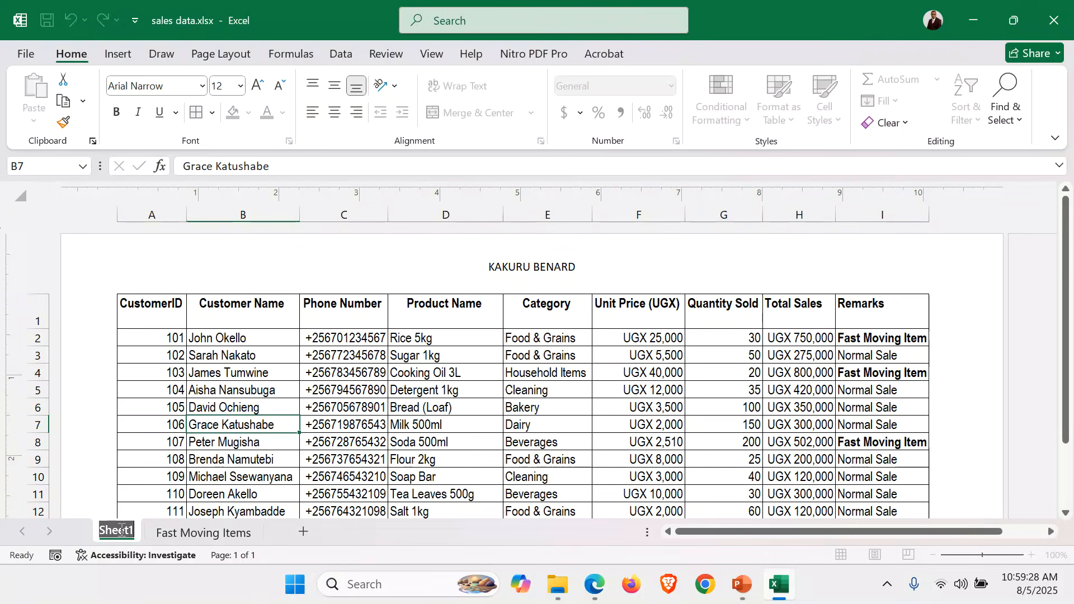
text(Sales)
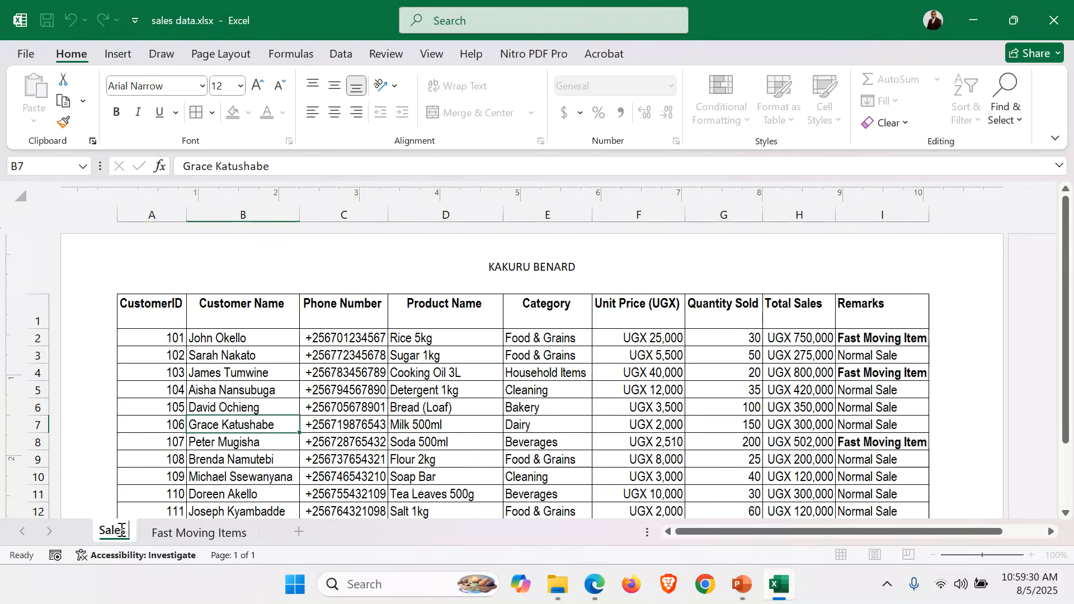
text( Data)
key(Return)
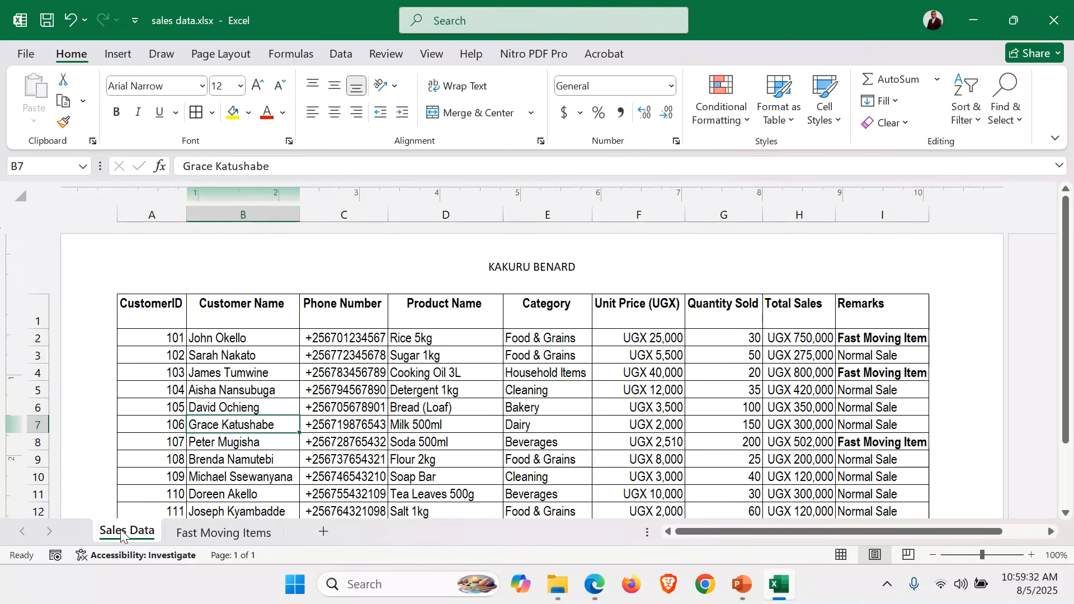
On the Fast Moving Items sheet, add a page header with 045 in its center section
click(216, 533)
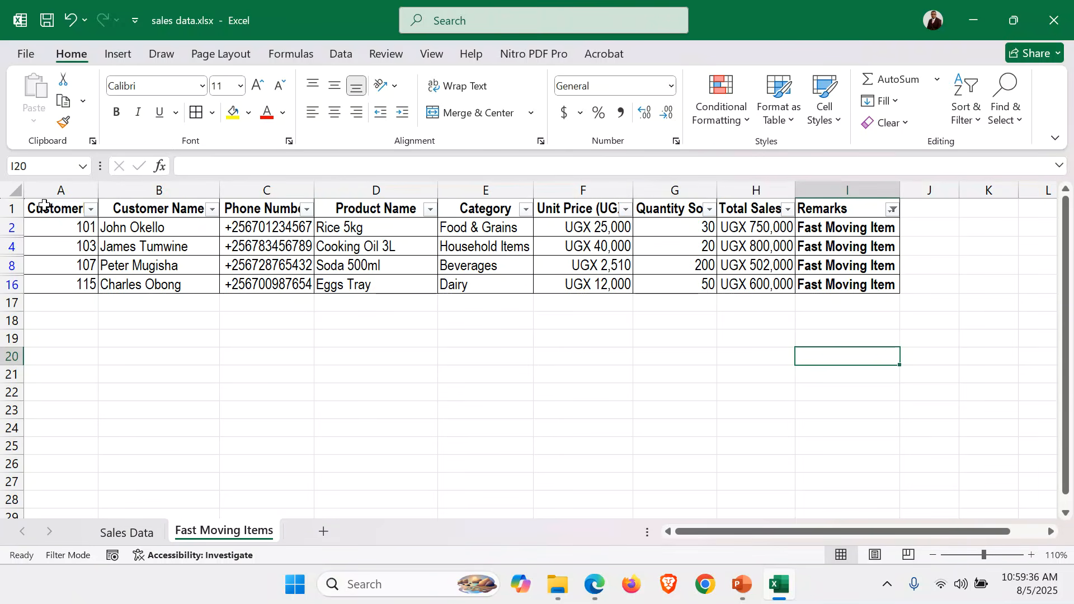
drag(44, 205, 894, 282)
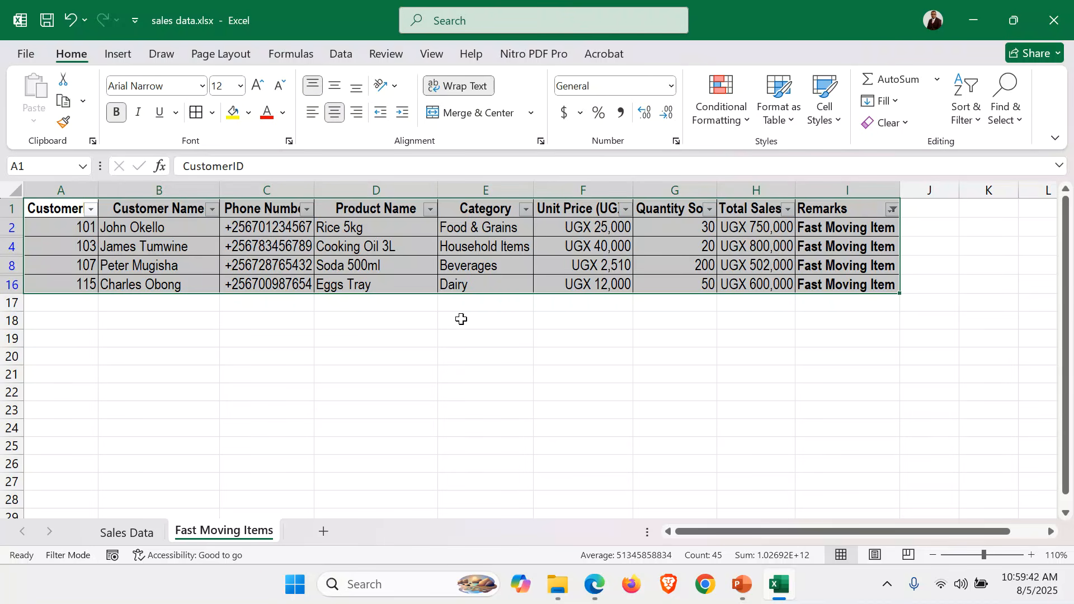
click(398, 317)
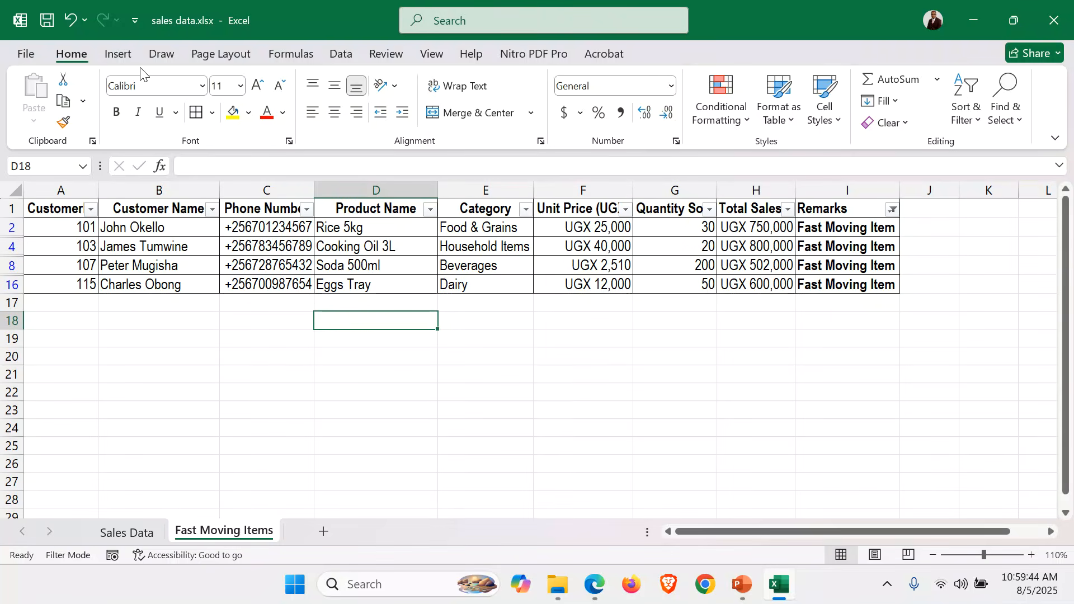
click(118, 54)
click(778, 98)
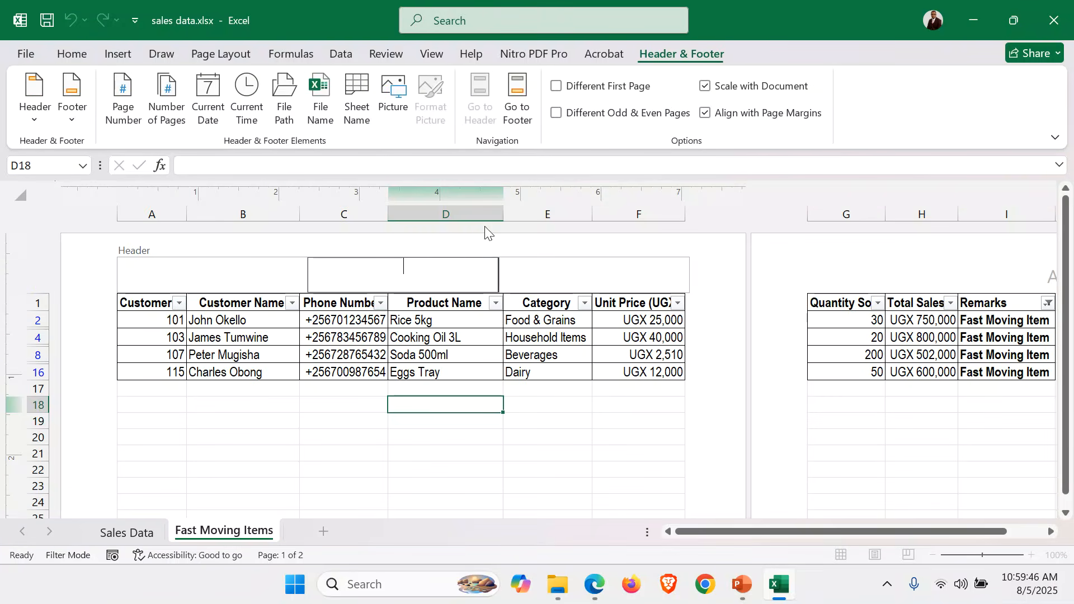
text(045)
Enter the candidate's full name in capitals in the center section of the Fast Moving Items page footer
click(519, 98)
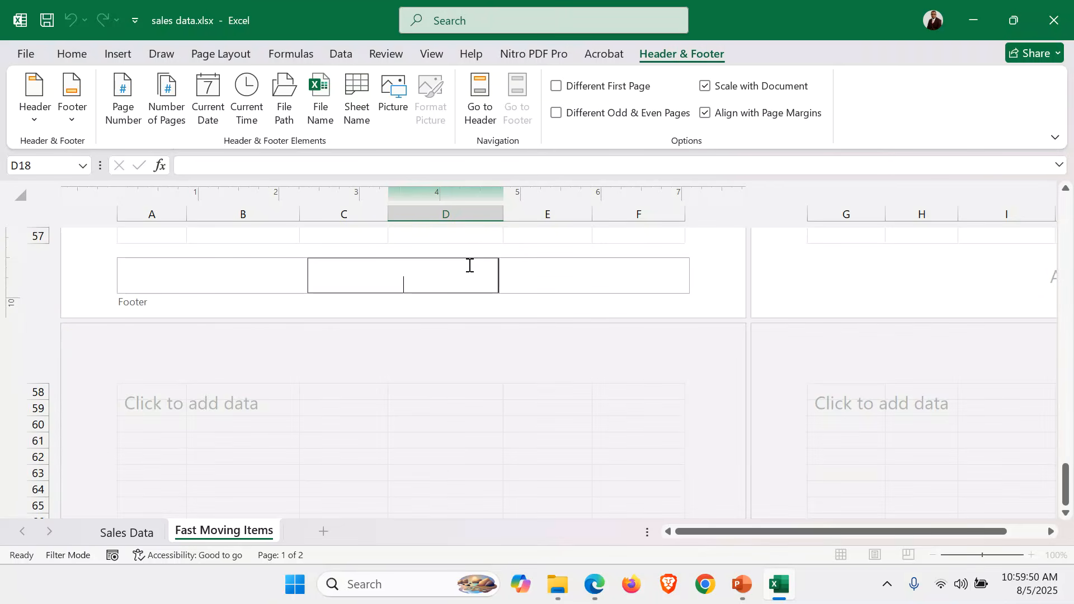
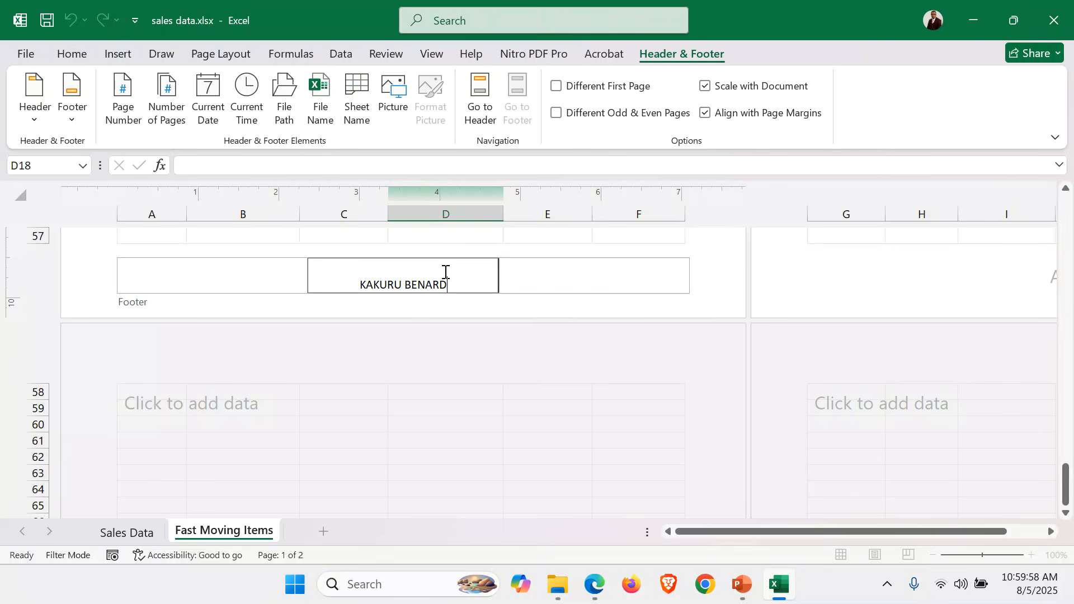
click(480, 98)
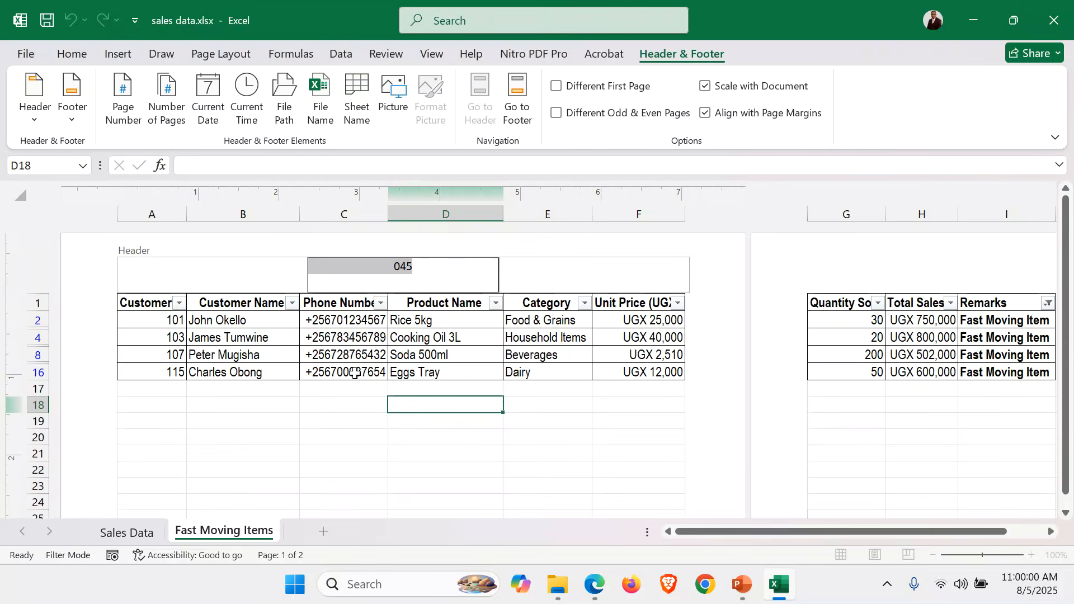
Set the Fast Moving Items page to landscape A4, scaled to fit 1 page wide by 1 tall
click(349, 373)
click(212, 53)
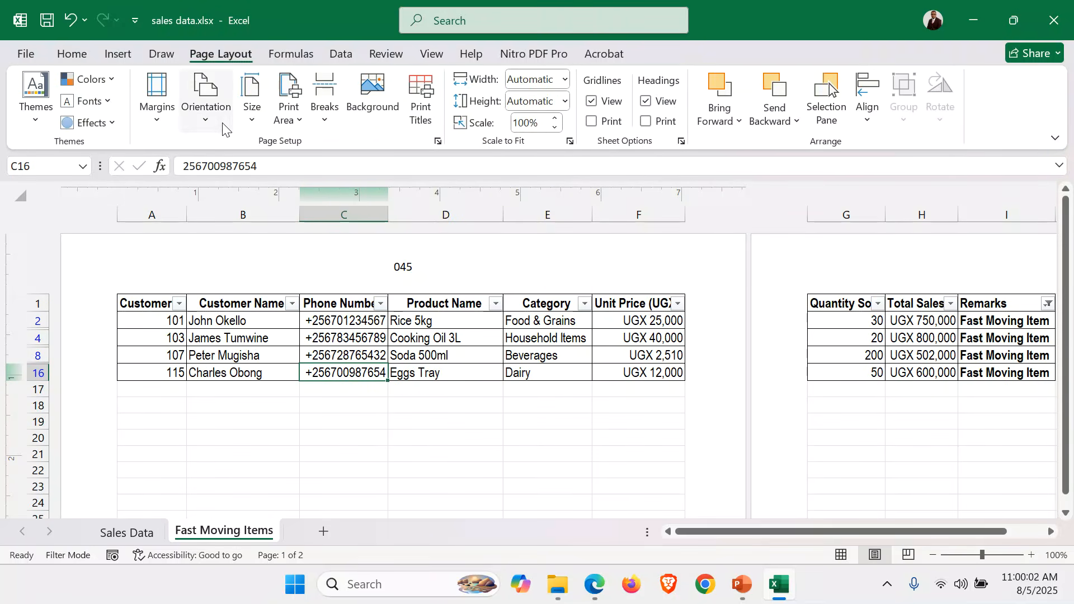
click(204, 126)
click(224, 193)
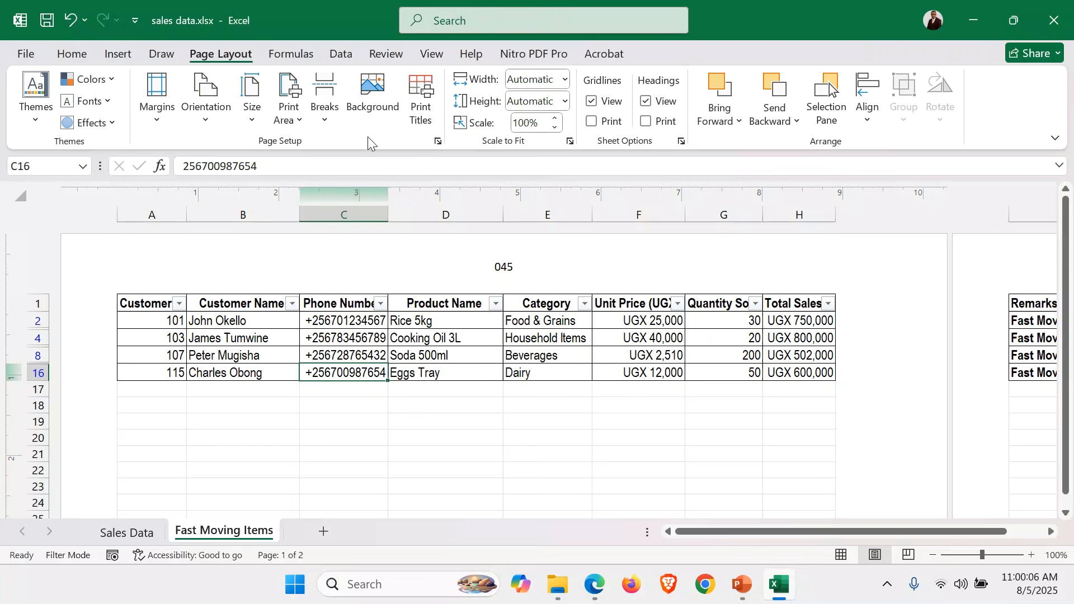
click(438, 141)
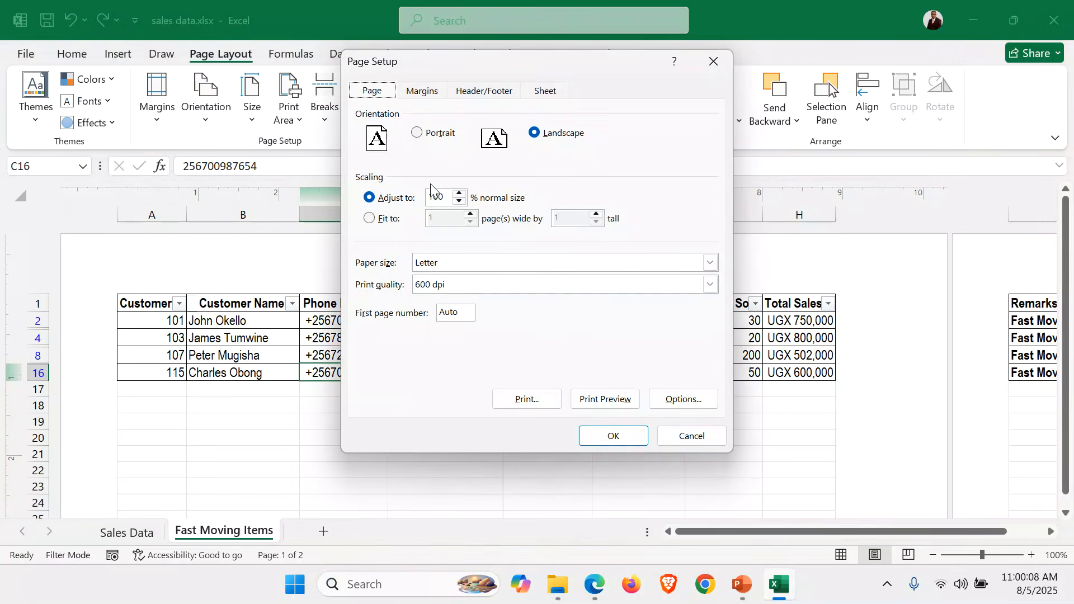
click(380, 223)
click(711, 262)
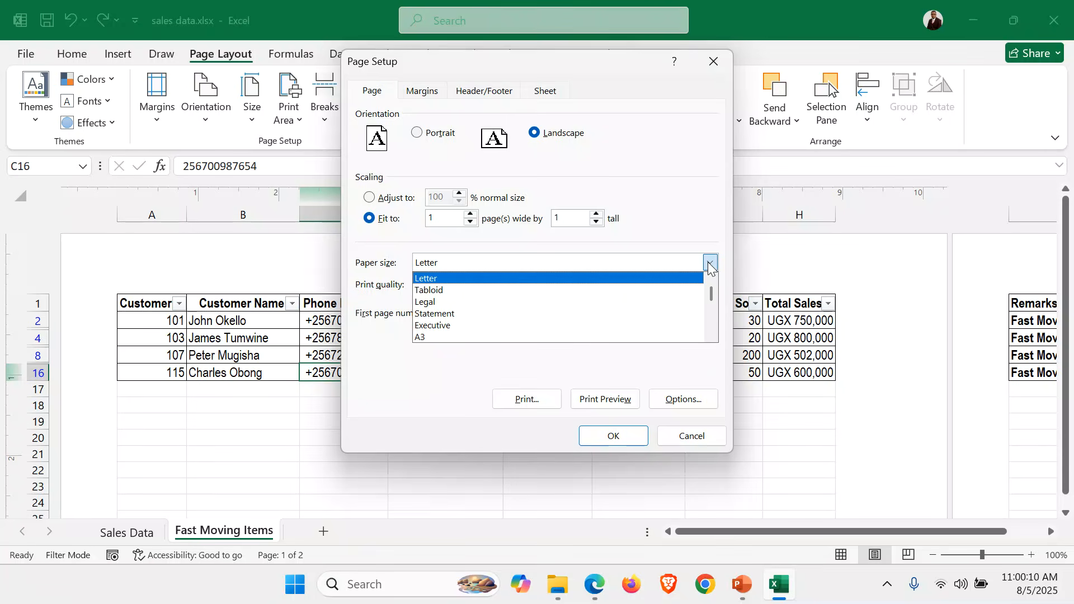
click(712, 334)
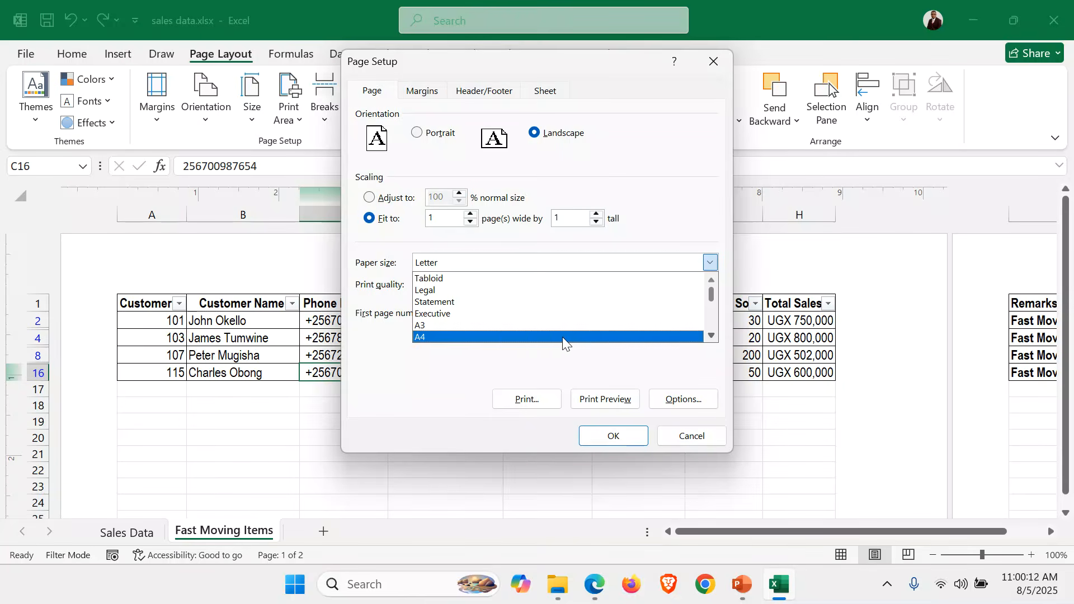
click(488, 337)
click(616, 437)
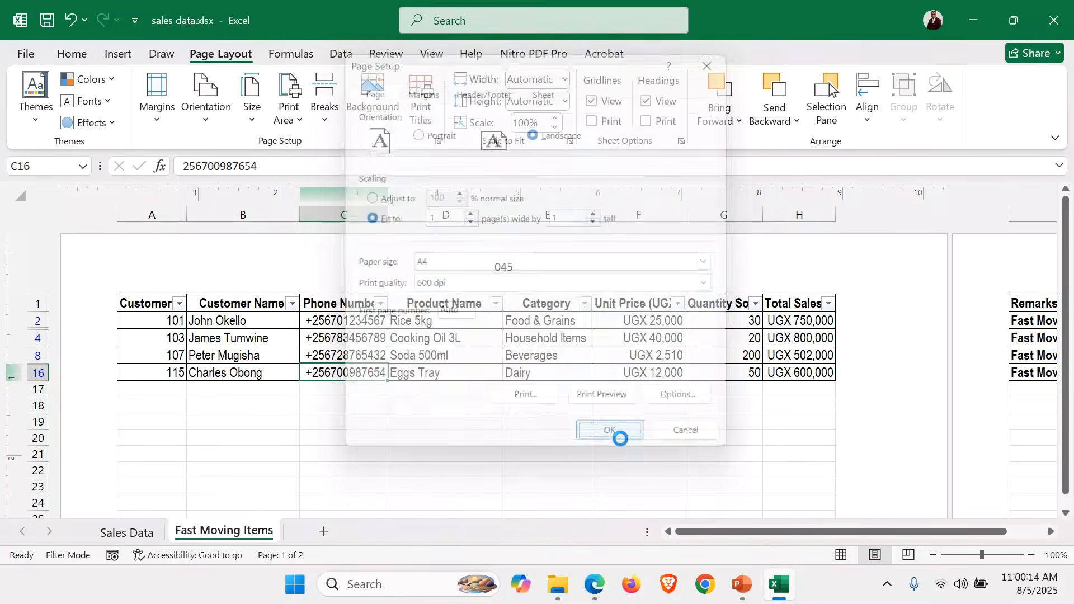
click(374, 420)
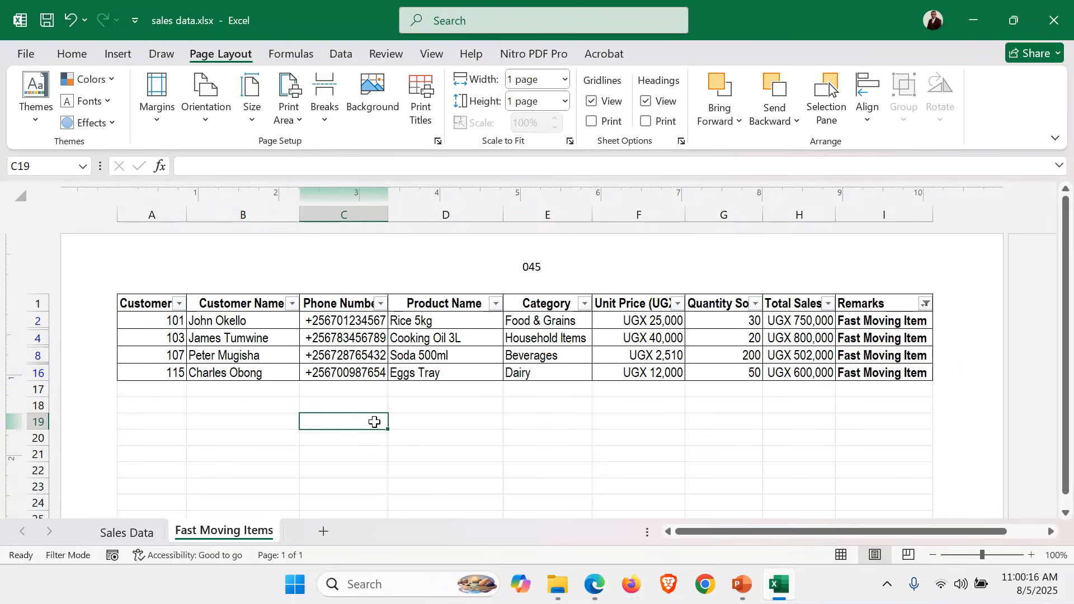
Review the bar graph requirement in the exam paper PDF in Edge, and return to the sales workbook in Excel
mouse_move(582, 584)
click(559, 531)
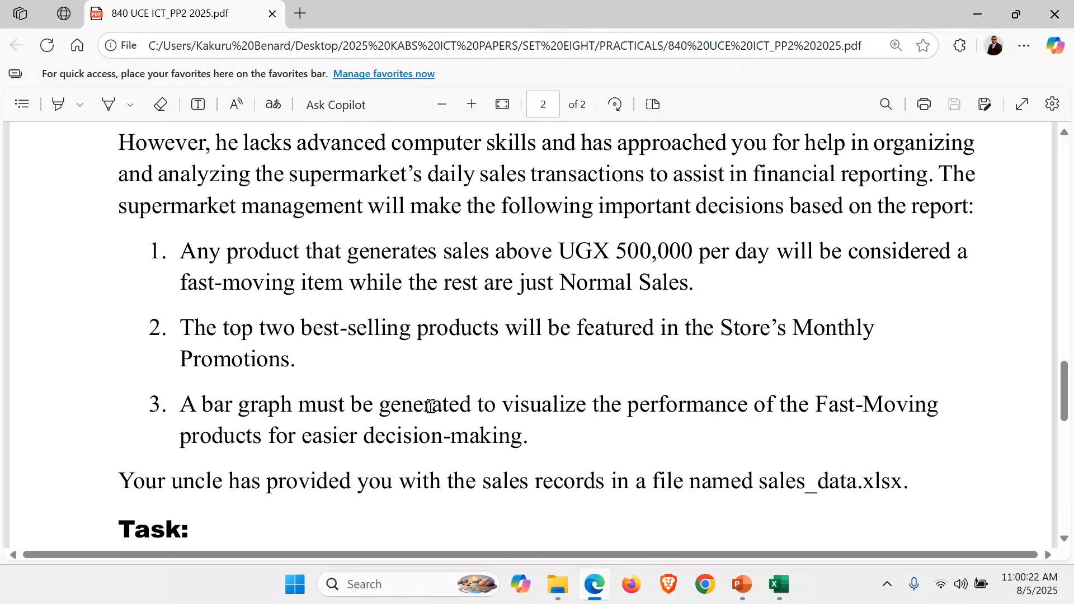
click(782, 587)
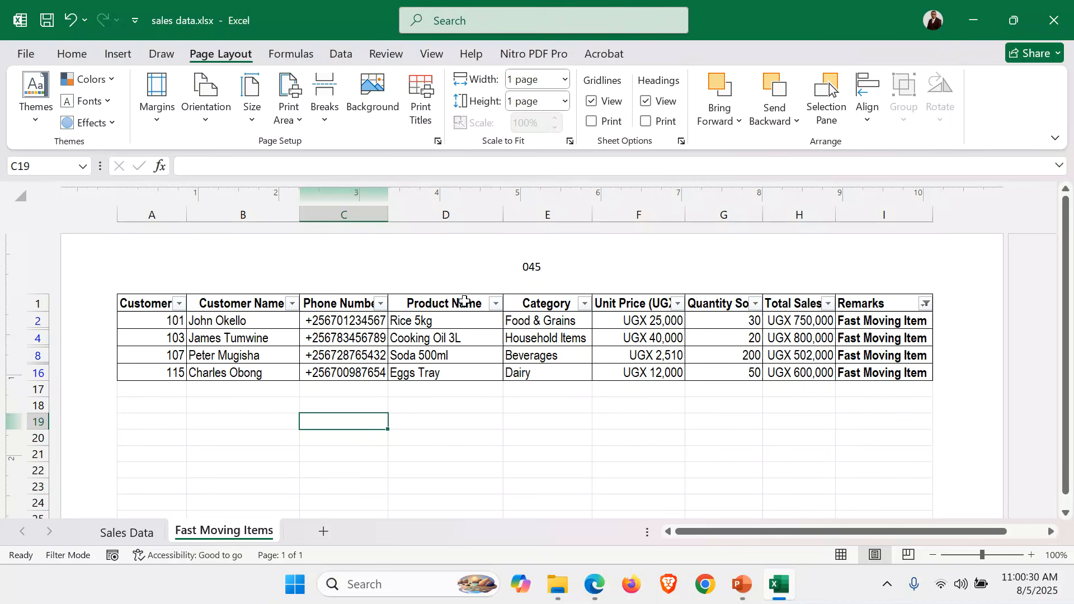
Insert a 2-D clustered column chart from the Product Name and Total Sales columns of the filtered Fast Moving Items table
drag(462, 302, 467, 374)
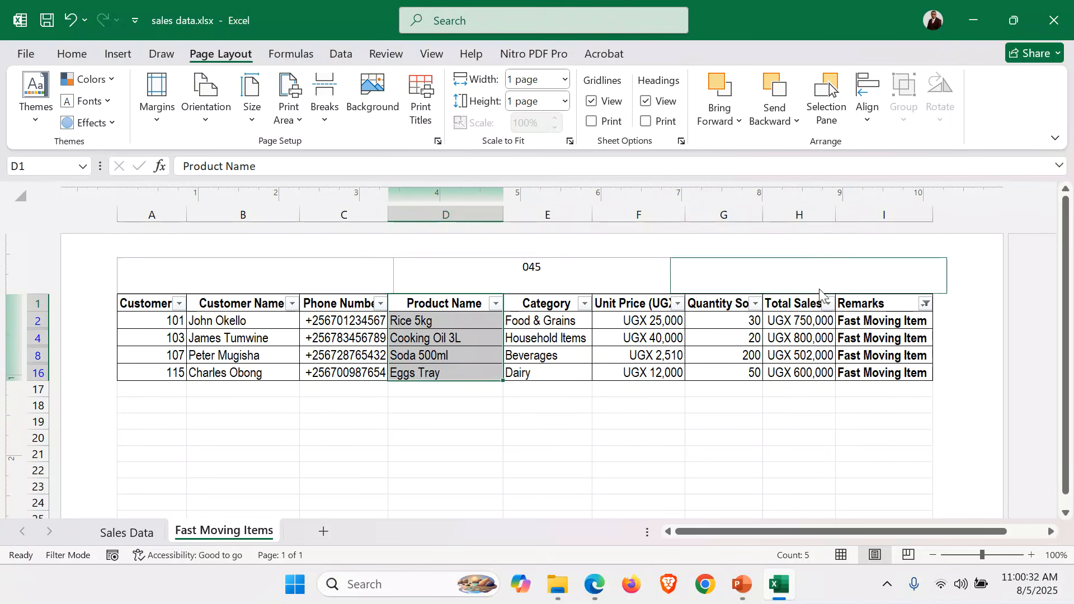
drag(785, 302, 795, 369)
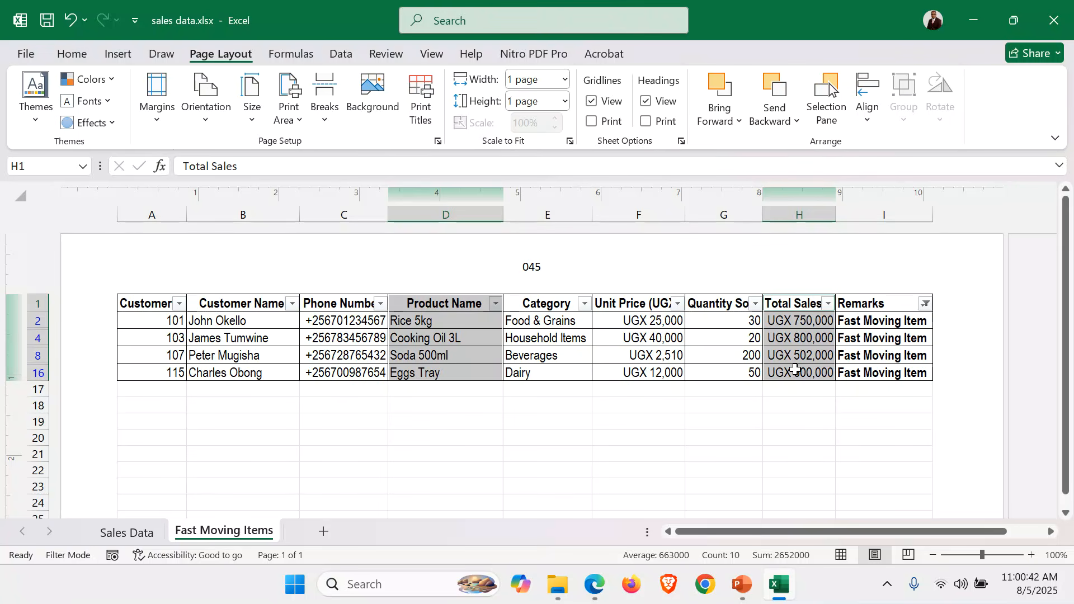
click(123, 55)
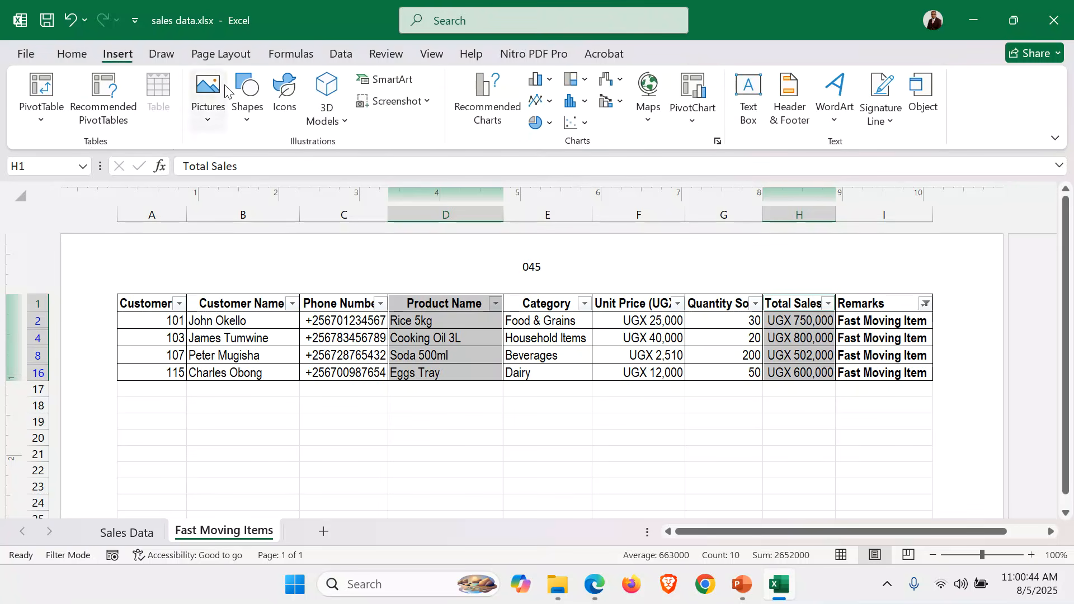
click(548, 82)
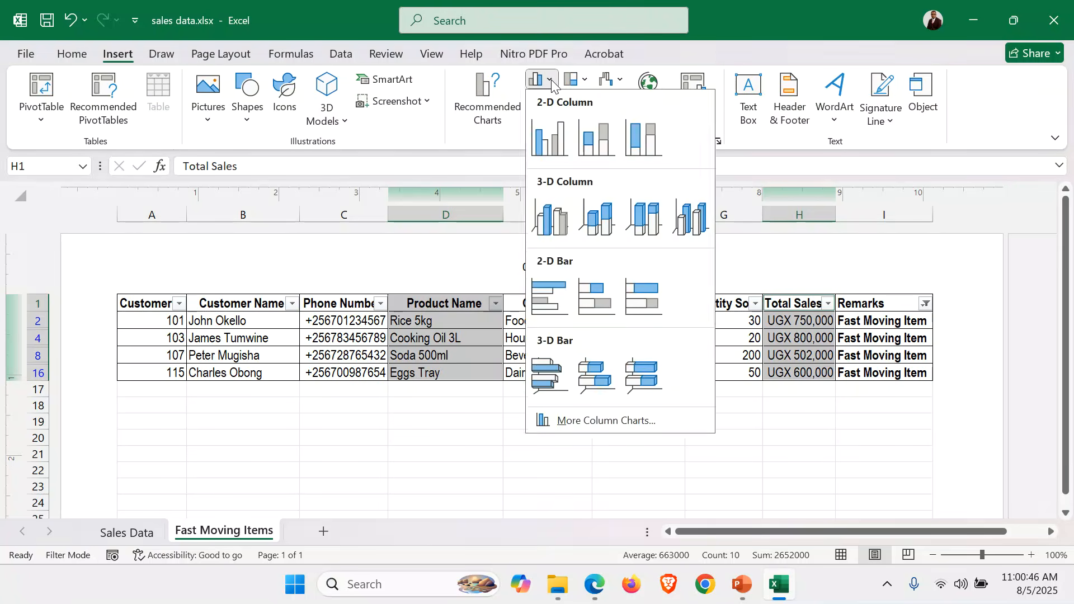
click(547, 137)
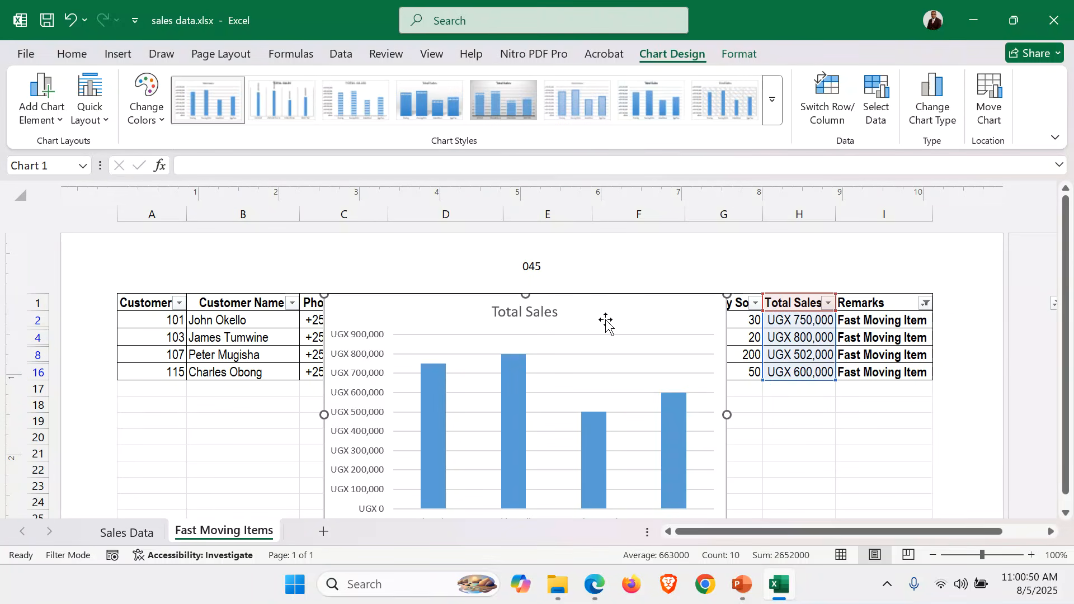
scroll(828, 319, down, 1)
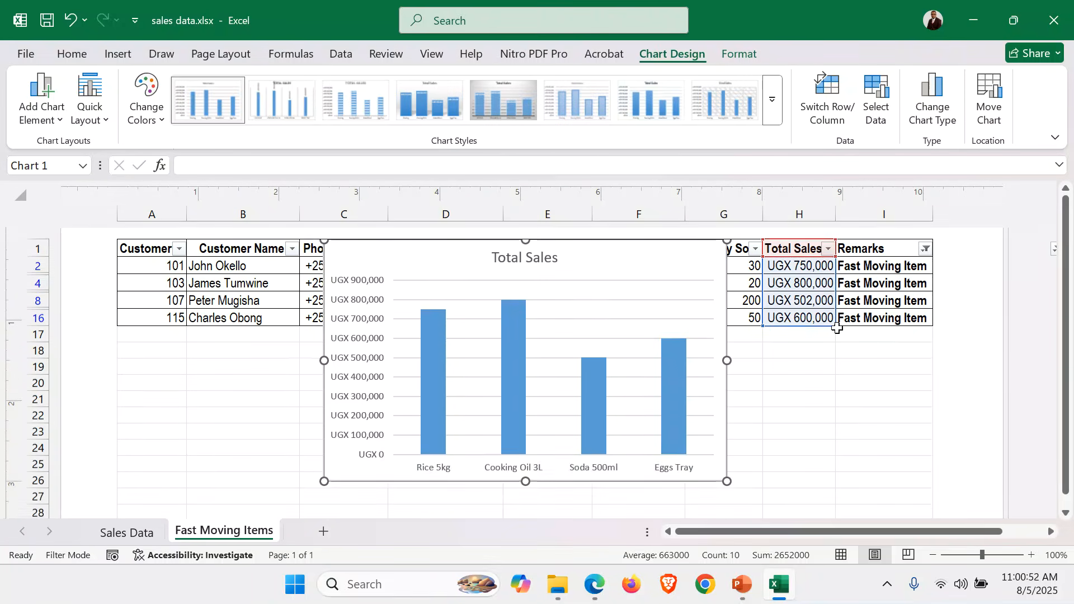
scroll(828, 319, up, 1)
Try the Total Sales chart as a 3-D clustered column chart and as a 2-D clustered bar chart
click(112, 53)
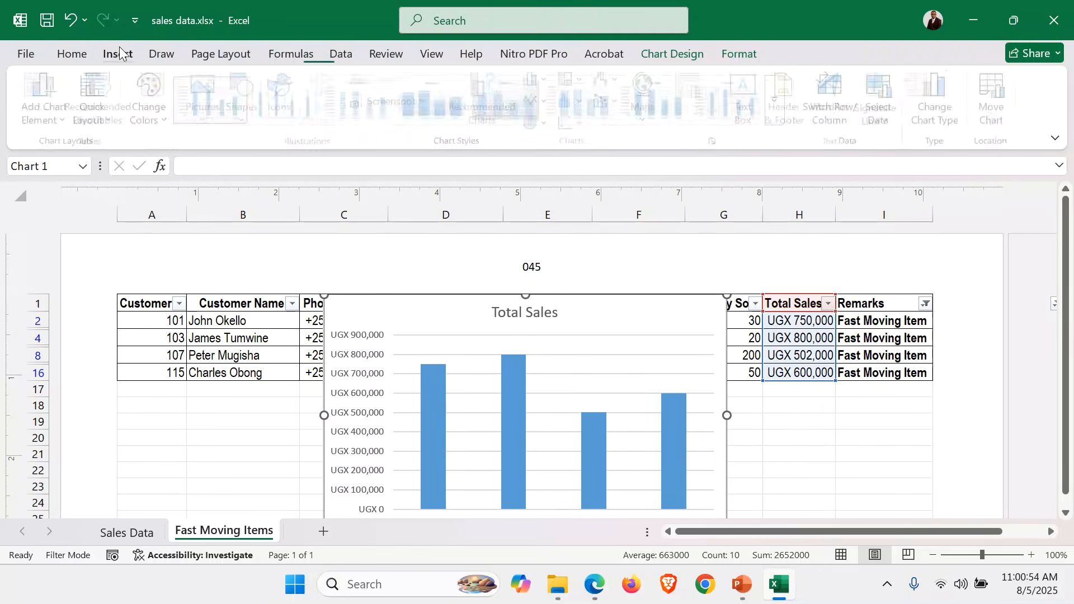
click(546, 80)
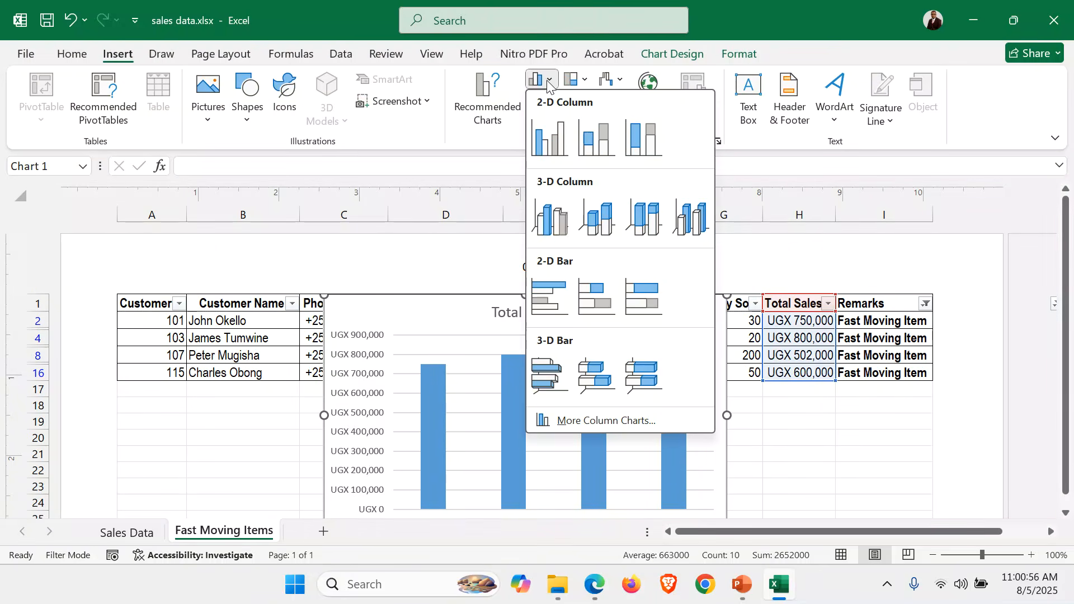
click(557, 215)
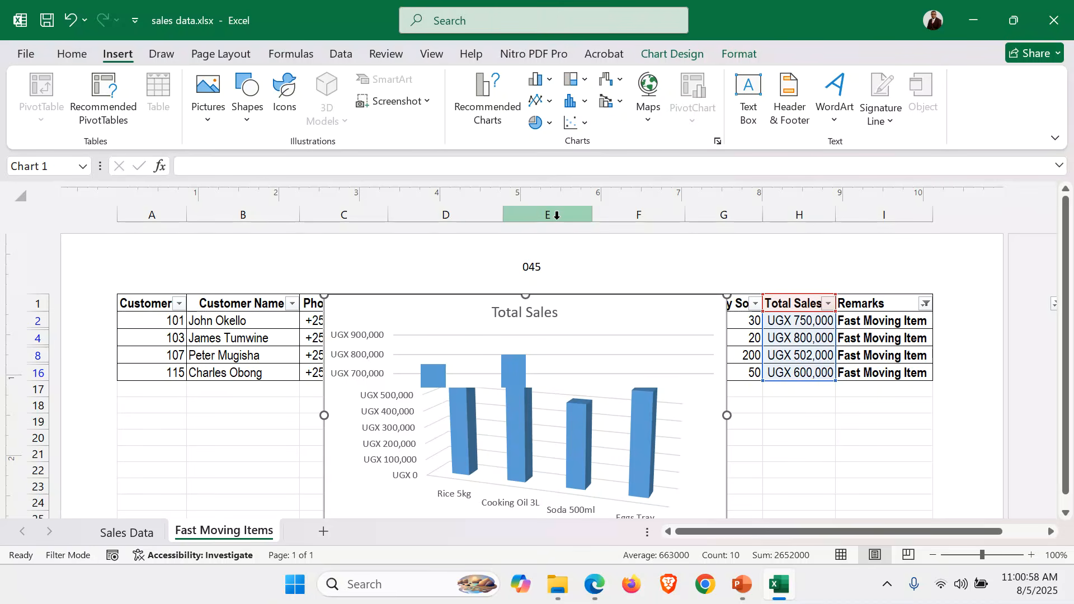
click(545, 78)
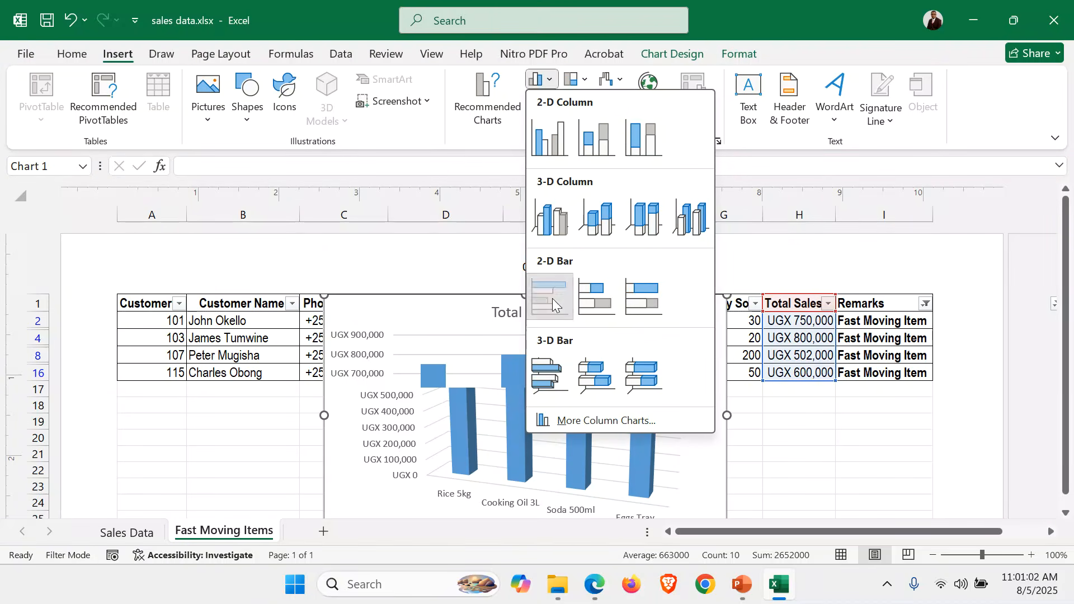
key(Escape)
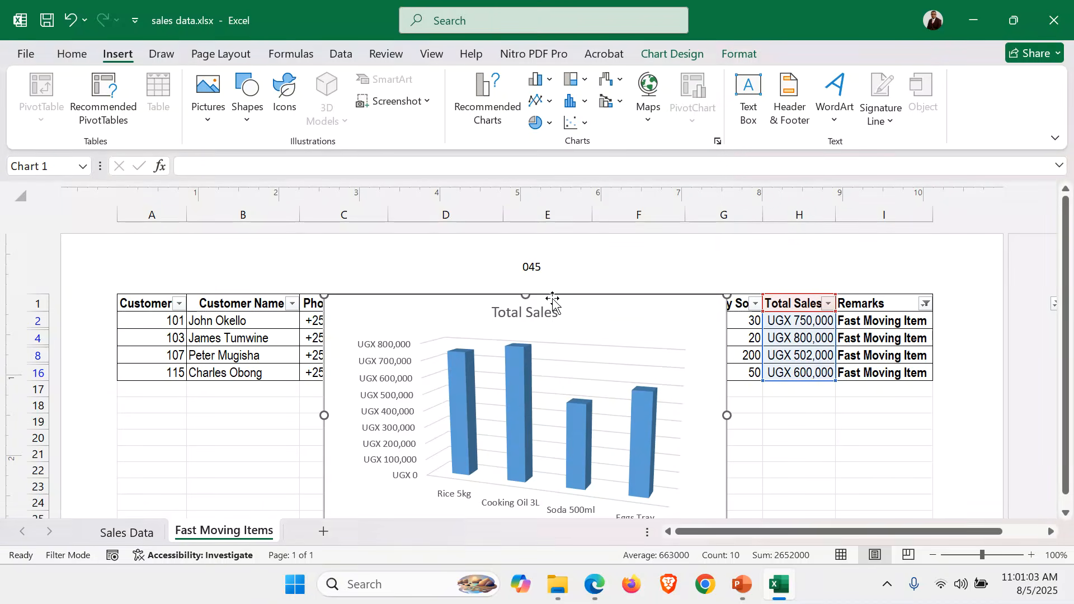
click(545, 79)
click(560, 307)
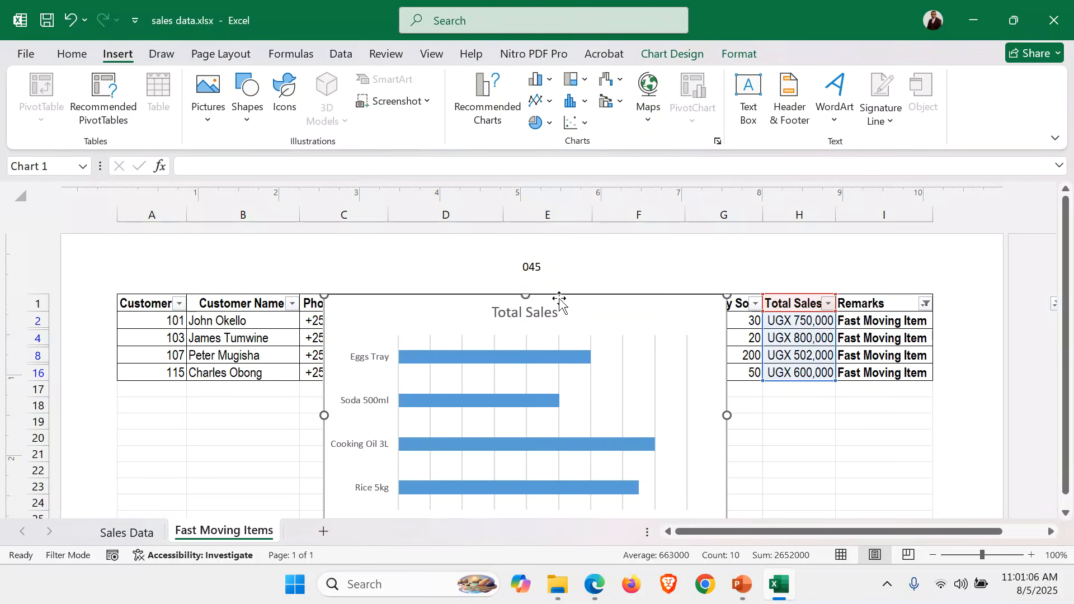
Try the Total Sales chart as a 2-D line chart and switch it to a 2-D pie chart
click(550, 98)
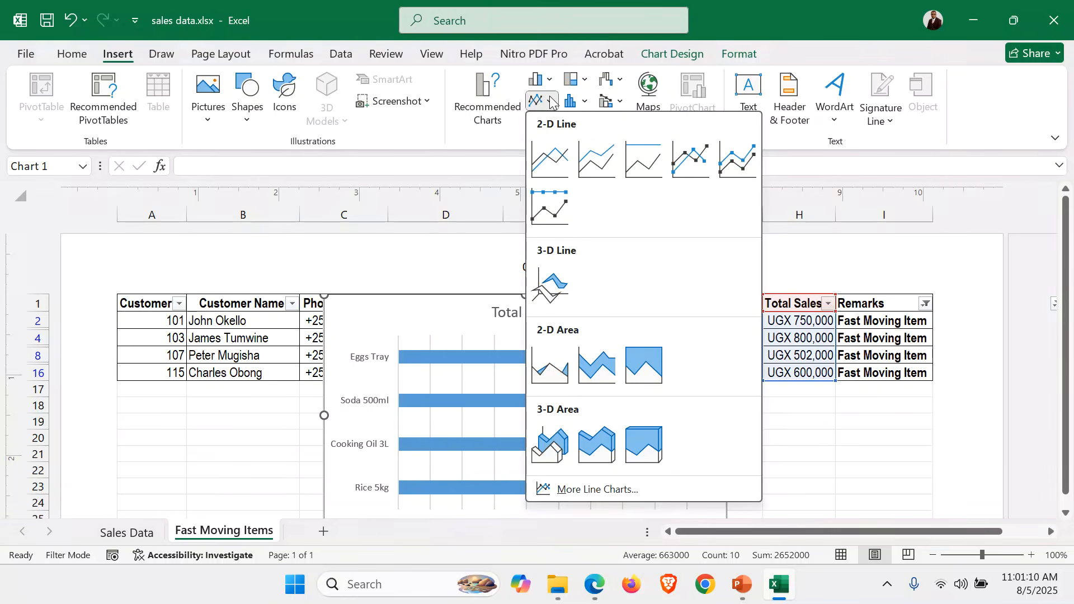
click(550, 151)
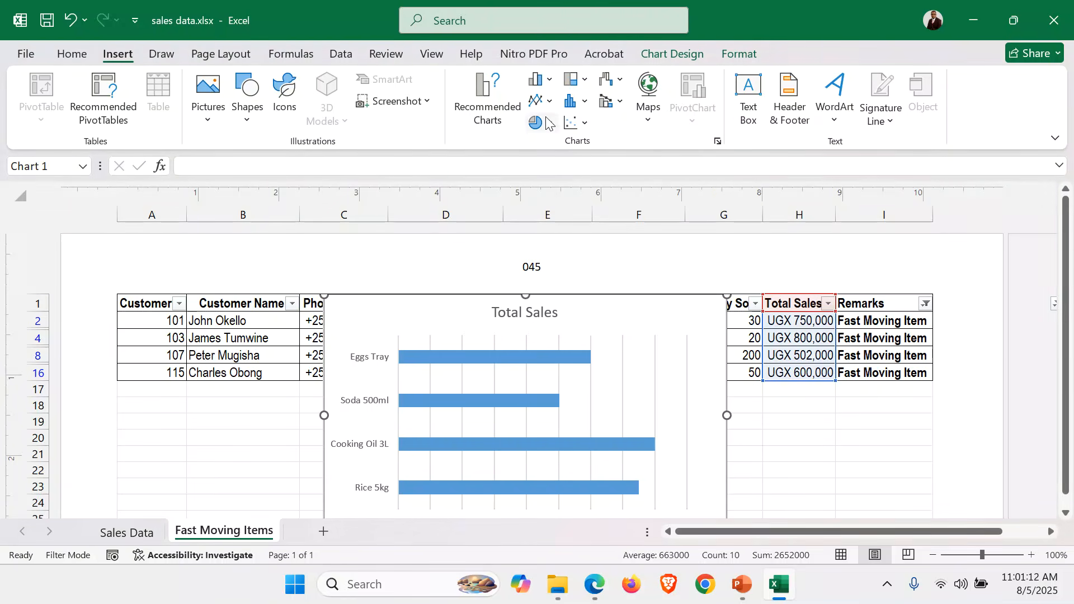
click(542, 101)
click(546, 159)
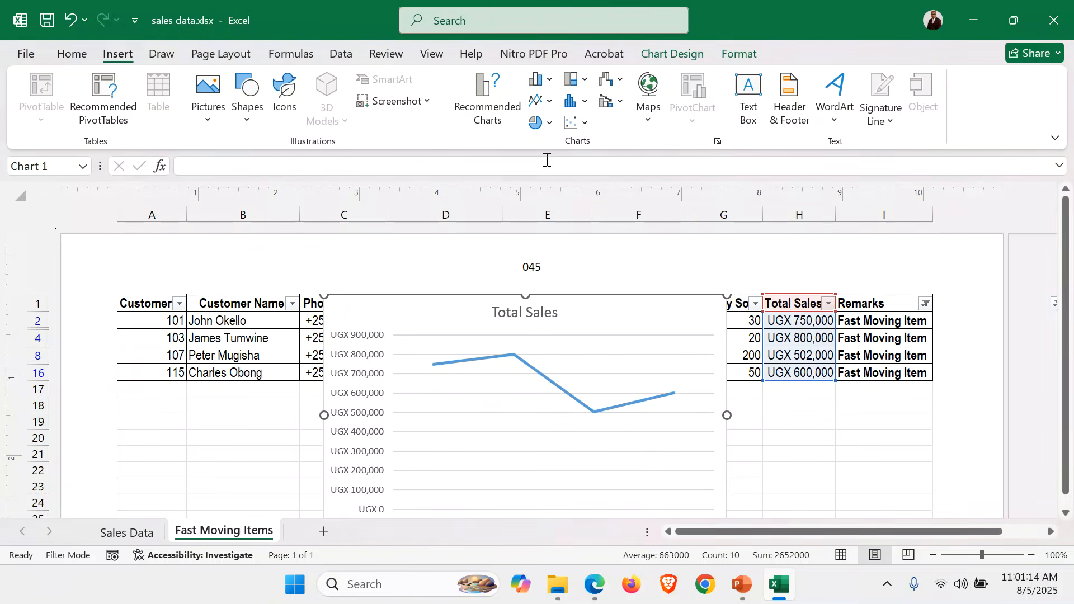
click(550, 124)
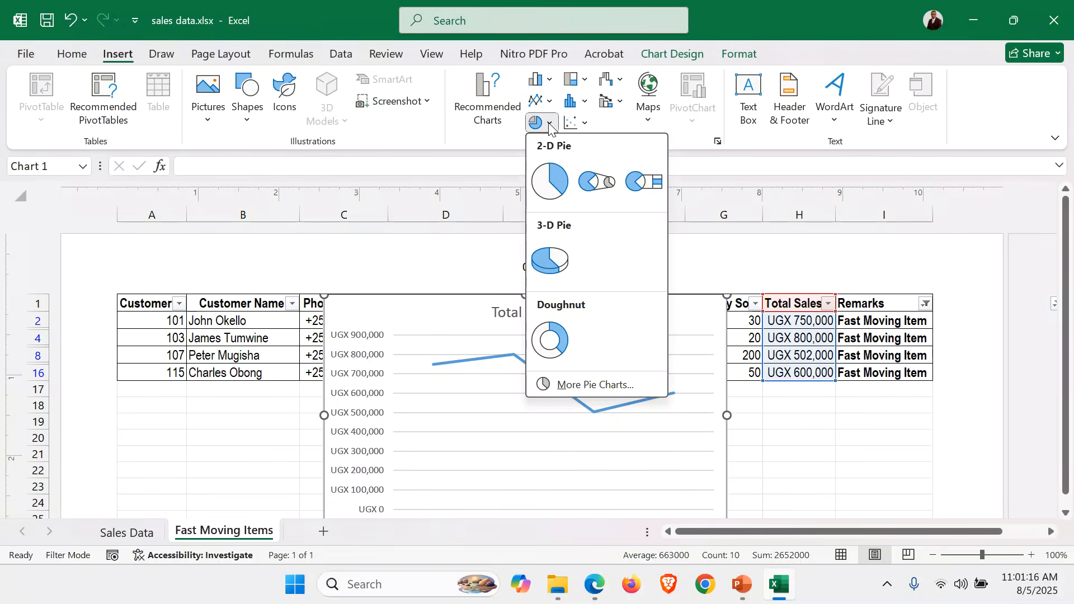
click(549, 171)
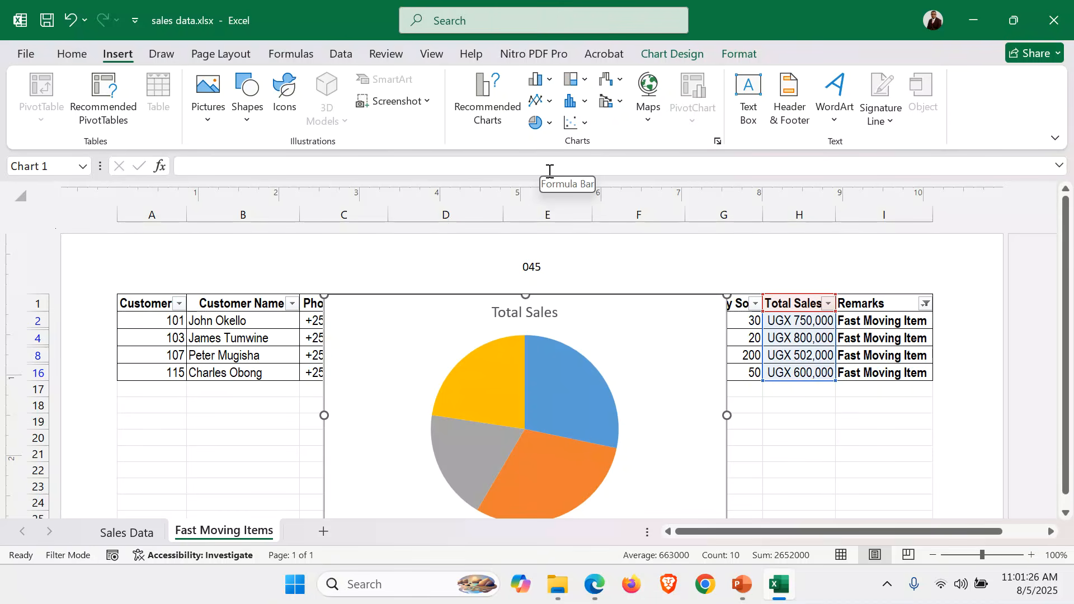
Switch the Total Sales pie chart back to a 2-D clustered column chart
click(549, 79)
key(Escape)
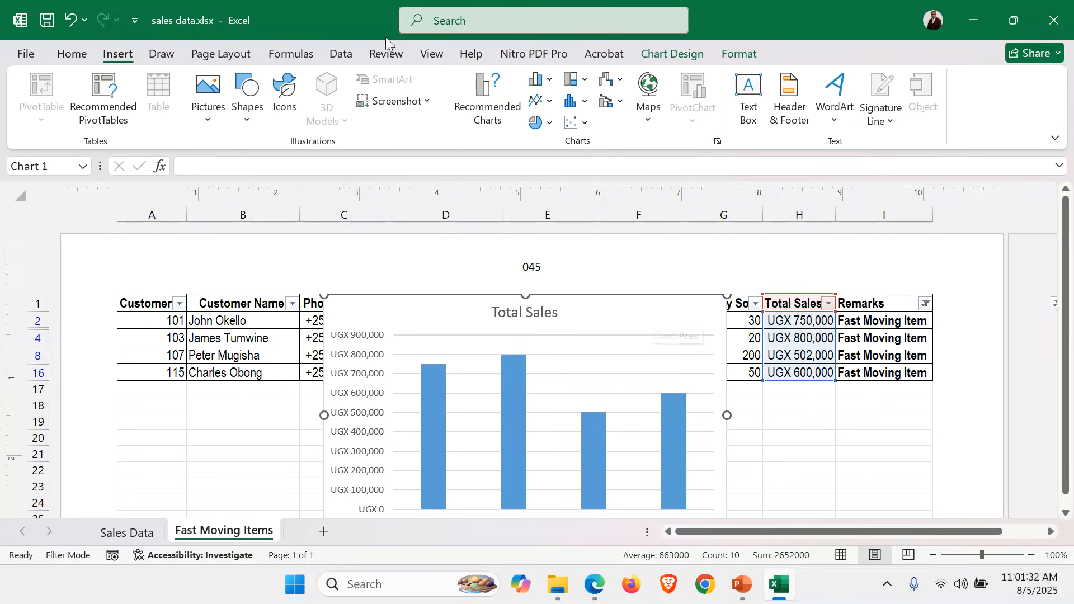
click(671, 56)
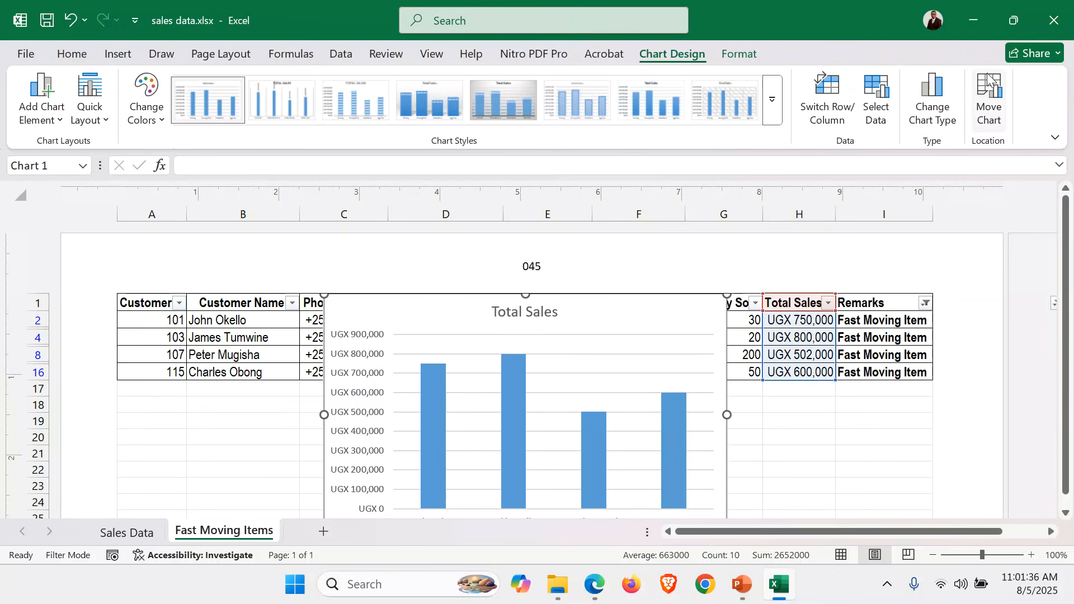
click(989, 92)
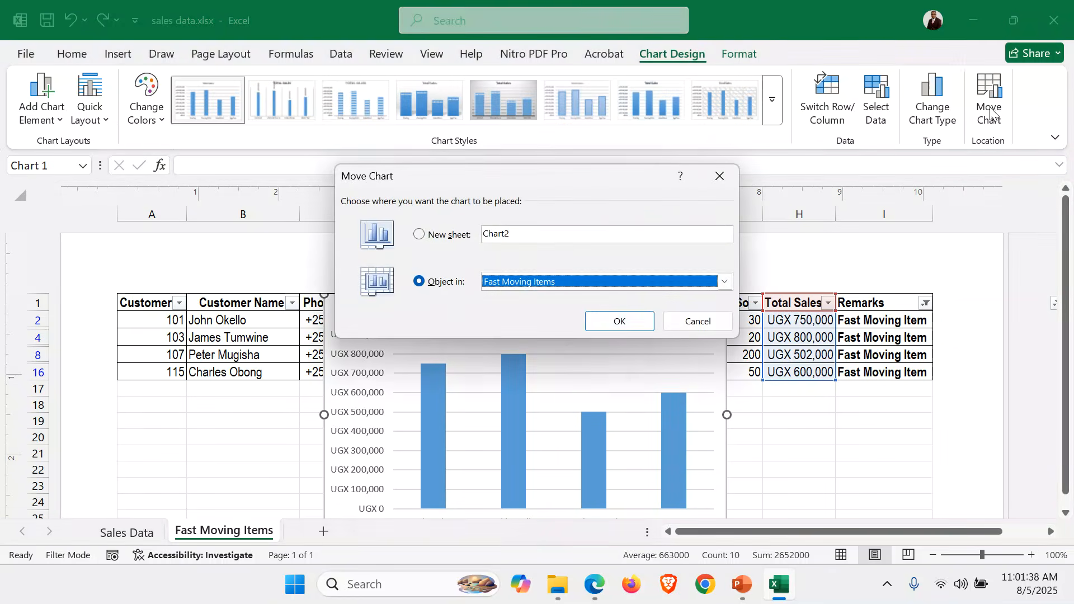
click(720, 177)
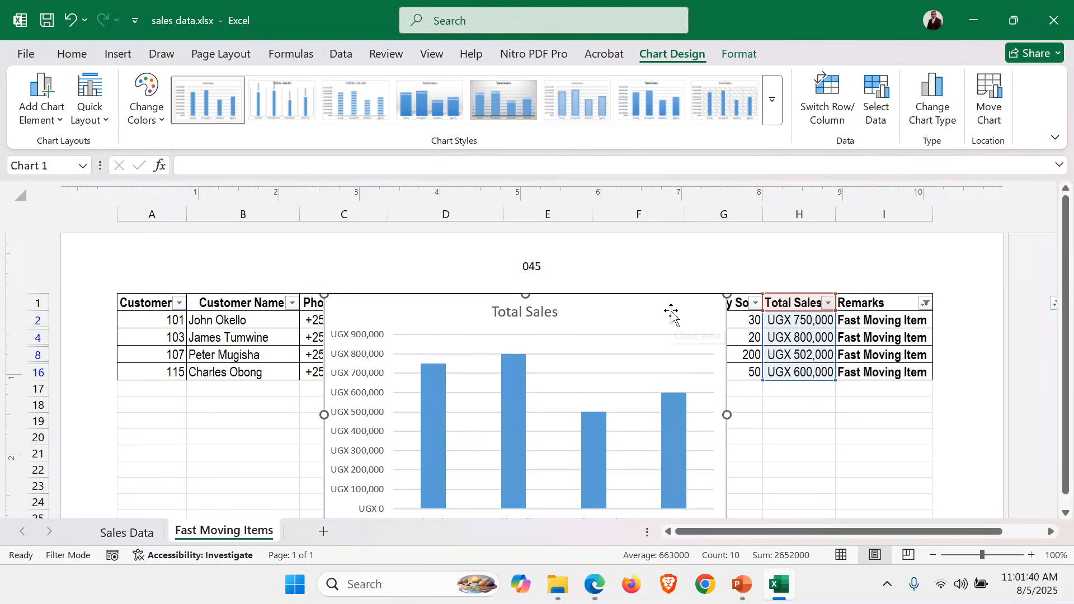
Move the Total Sales column chart to a new sheet named Bar Graph
right_click(670, 311)
click(782, 304)
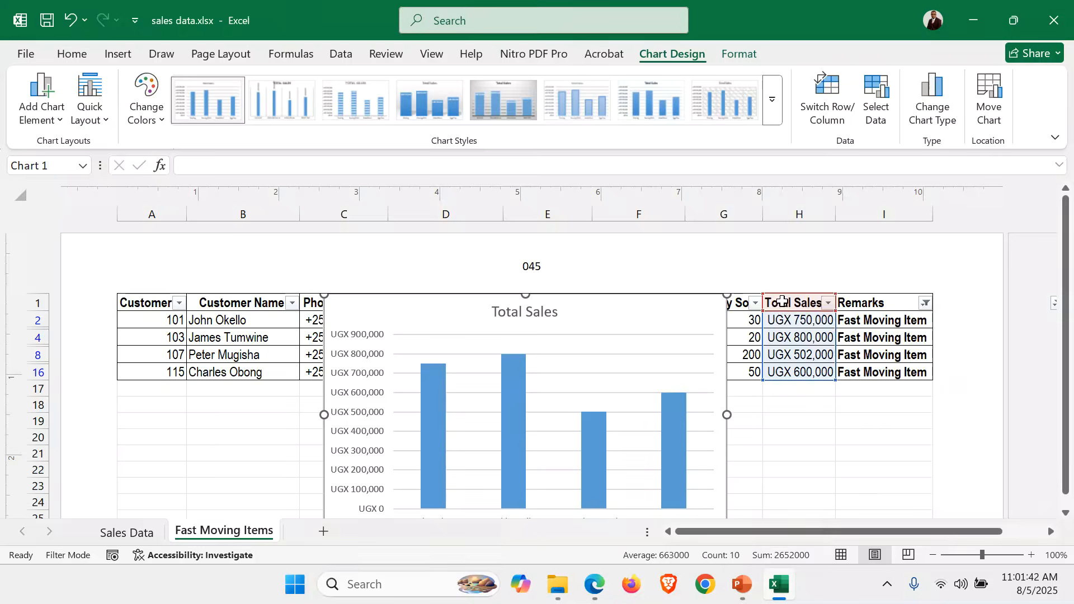
click(664, 272)
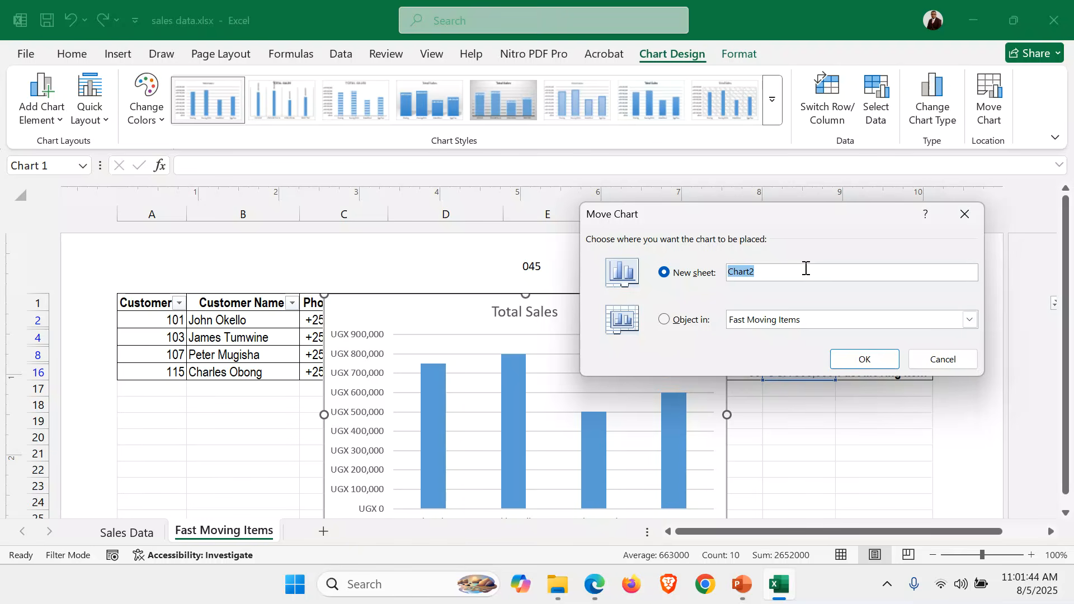
text(Bar Graph)
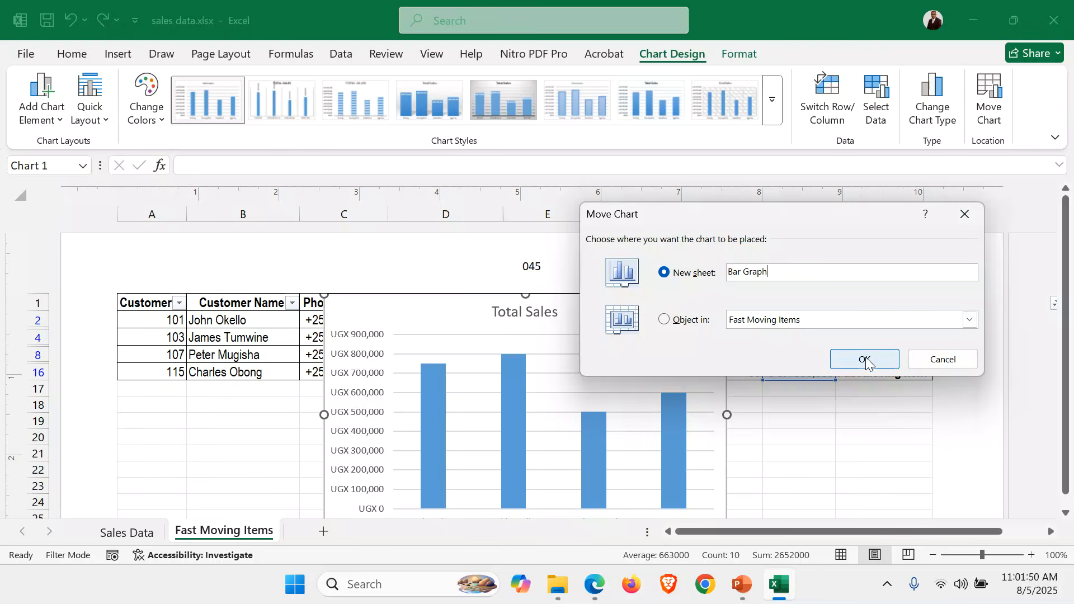
click(865, 358)
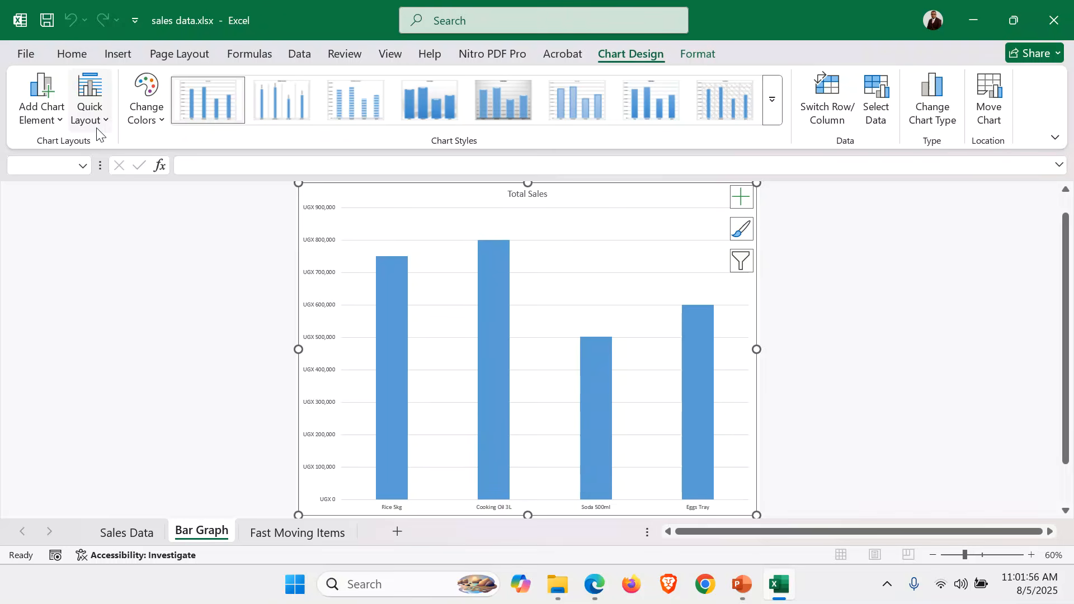
Apply the monochromatic orange color scheme and quick Layout 9 to the chart on the Bar Graph sheet
click(156, 127)
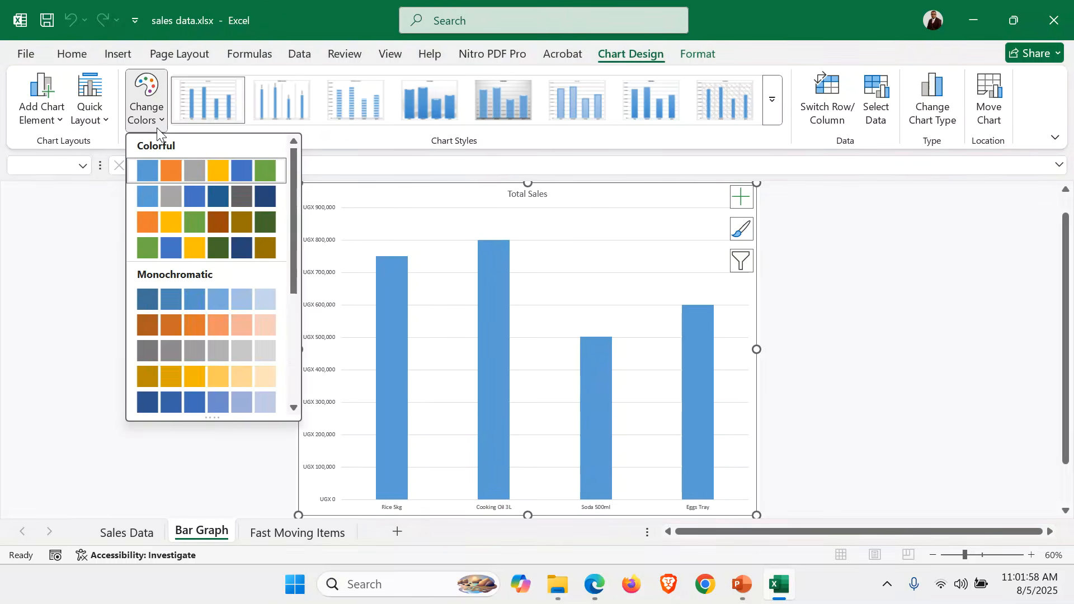
click(195, 330)
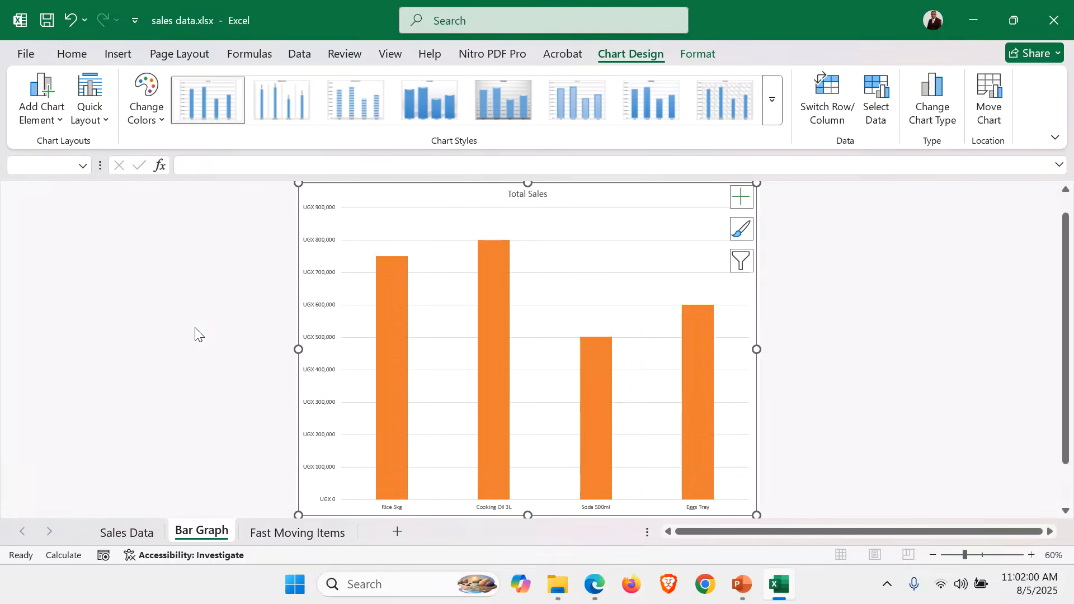
click(101, 122)
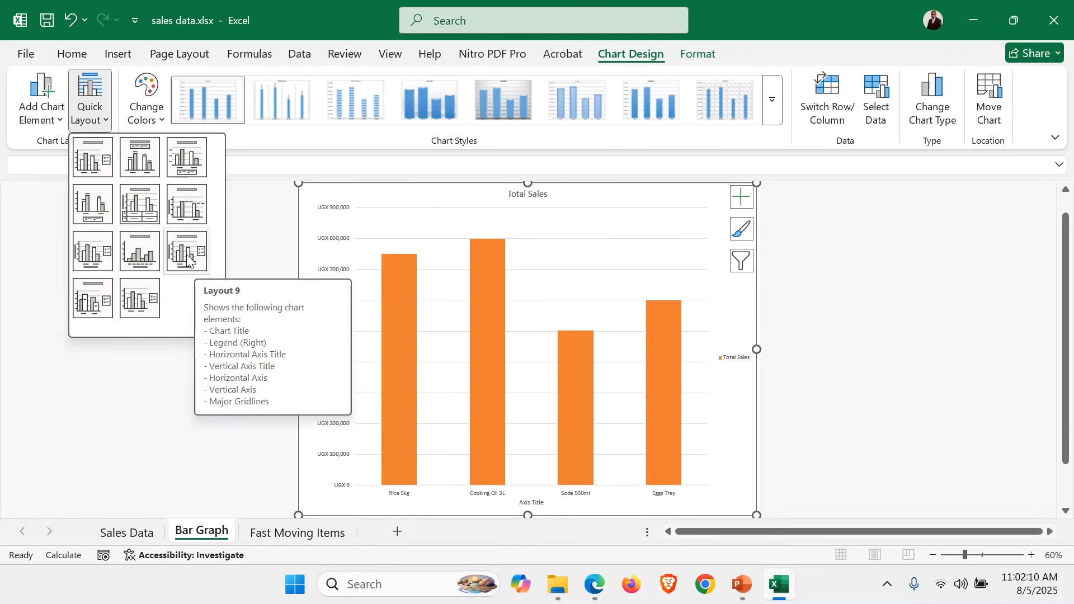
click(187, 258)
Set the chart title to "A BAR GRAPH SHOWING FAST MOVING ITEMS"
click(542, 194)
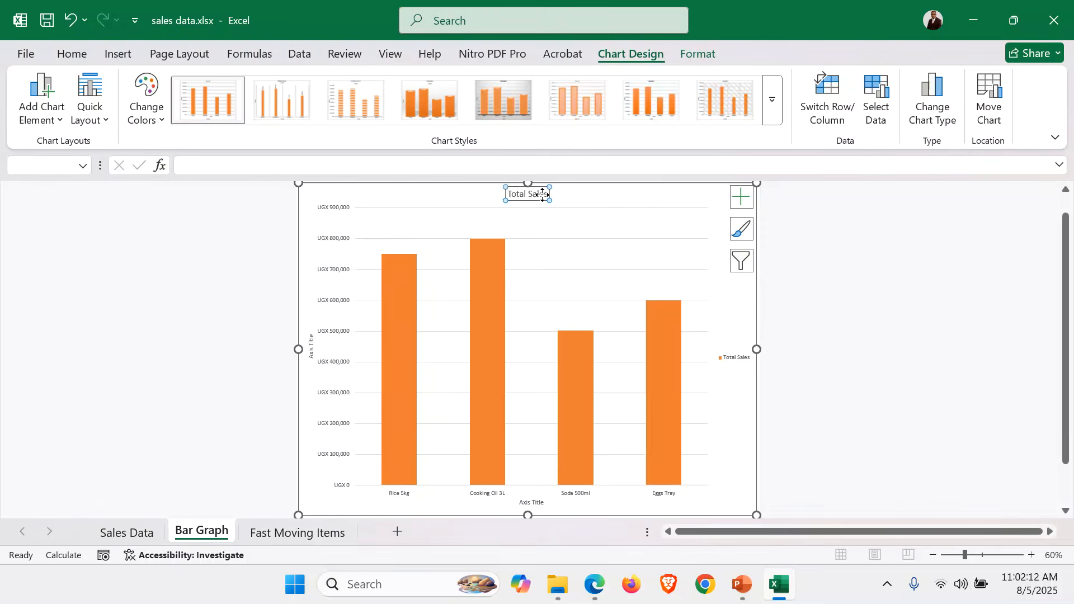
text(AB)
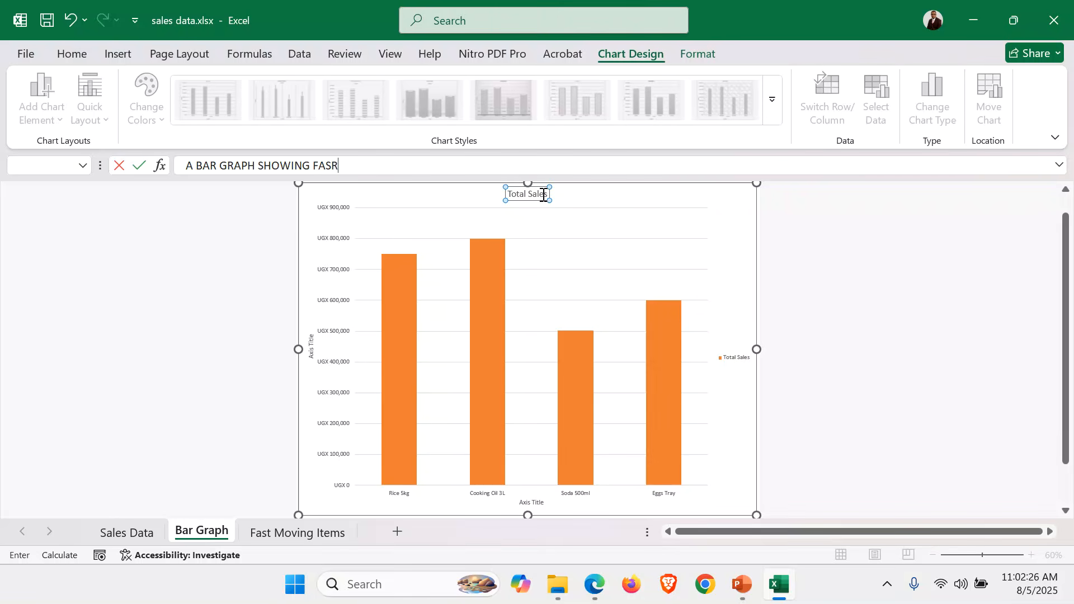
text(OC)
key(Return)
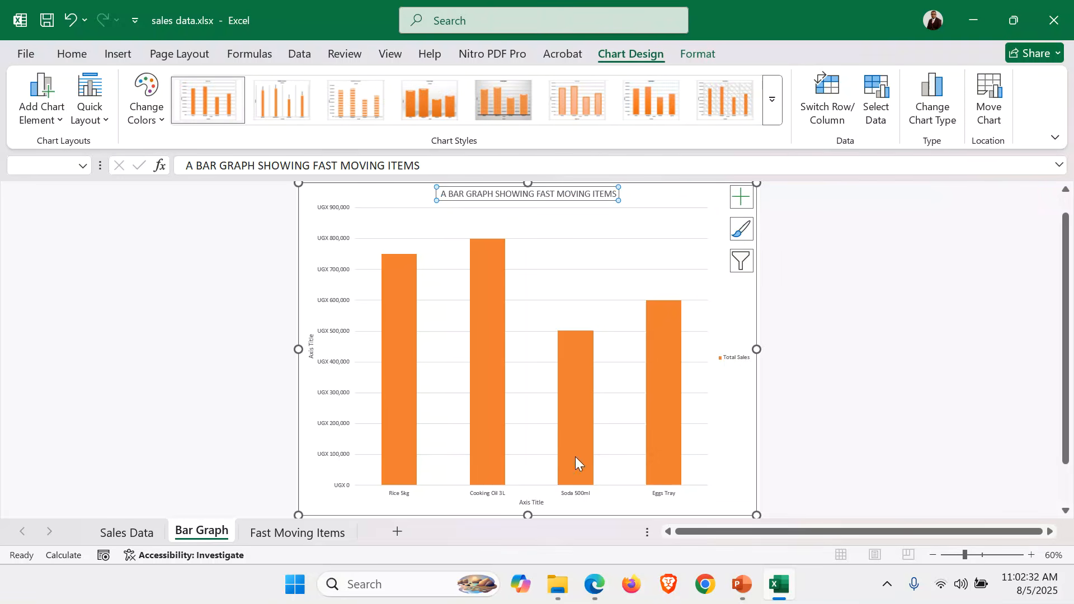
Set the vertical axis title to AMOUNT and the horizontal axis title to ITEMS
click(313, 347)
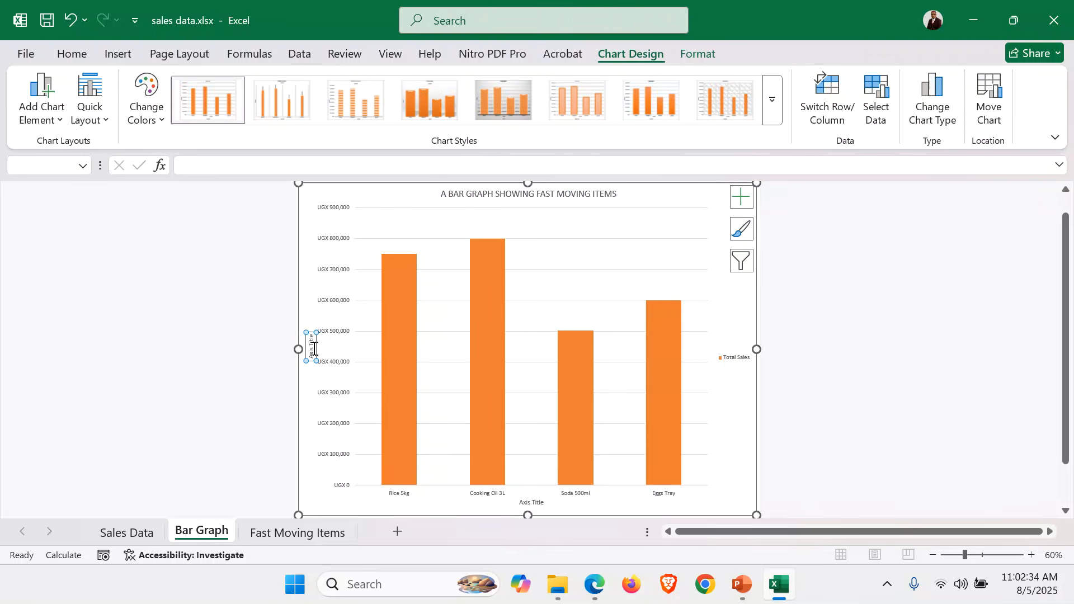
text(AMO)
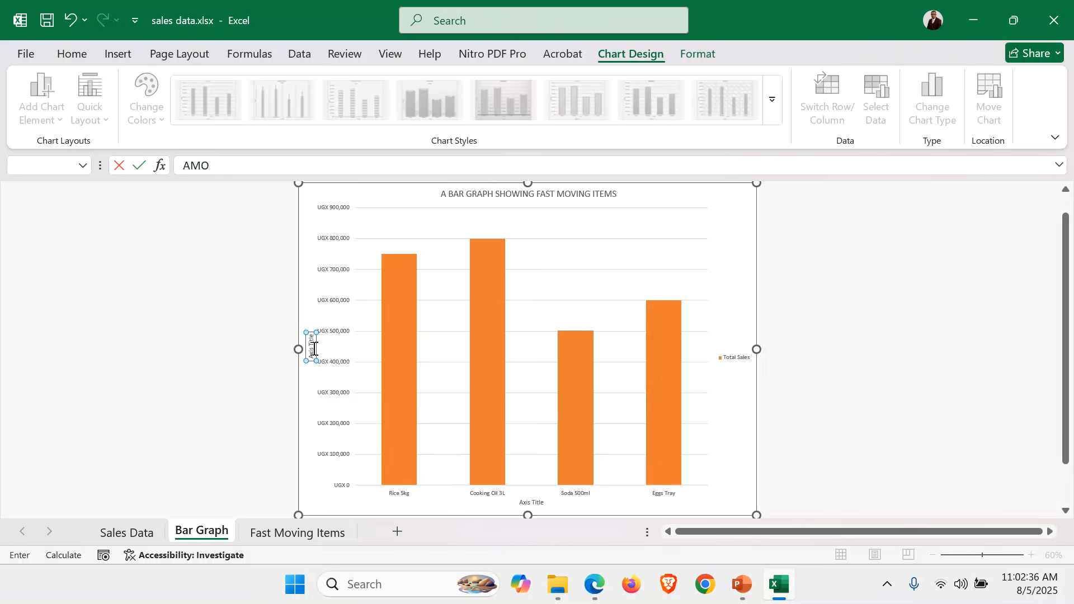
text(UNT)
key(Return)
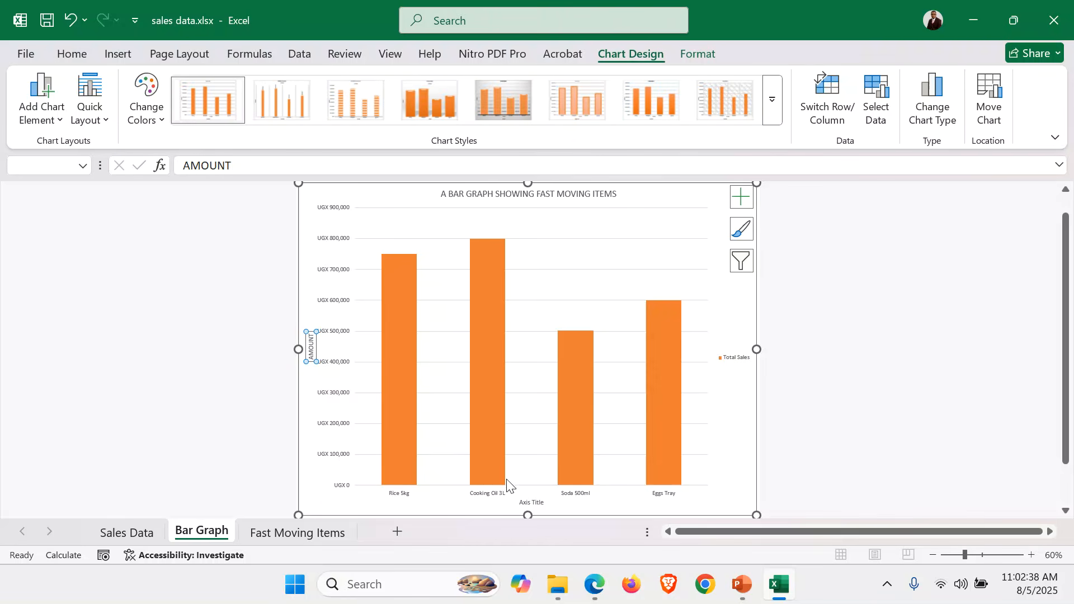
click(536, 501)
text(ITEMS)
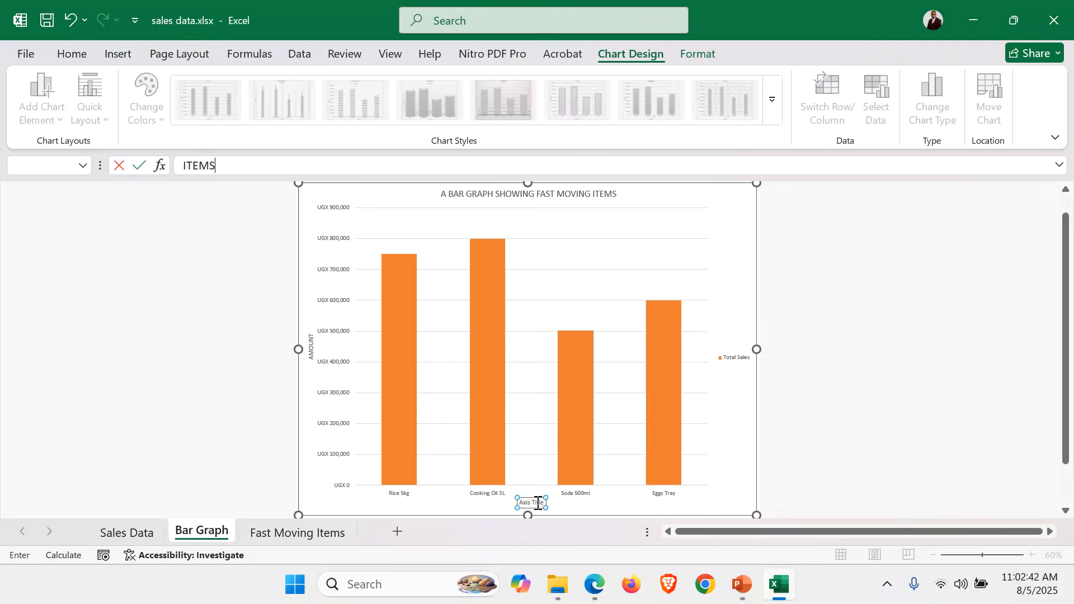
key(Return)
click(898, 450)
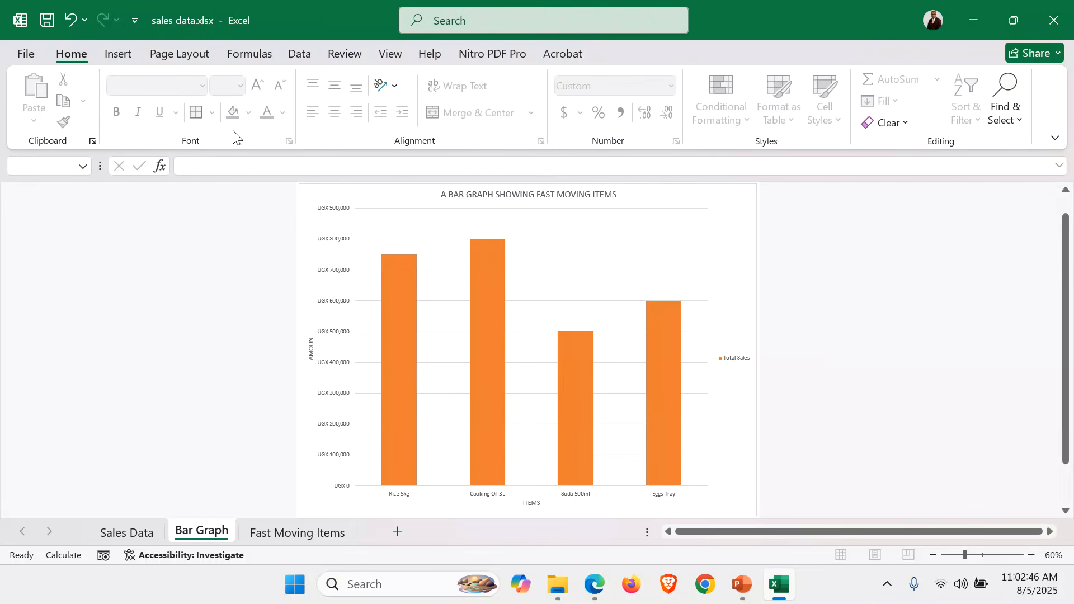
Examine the chart title, both axis titles and the legend of the bar graph in an enlarged view
double_click(62, 56)
scroll(583, 127, up, 1)
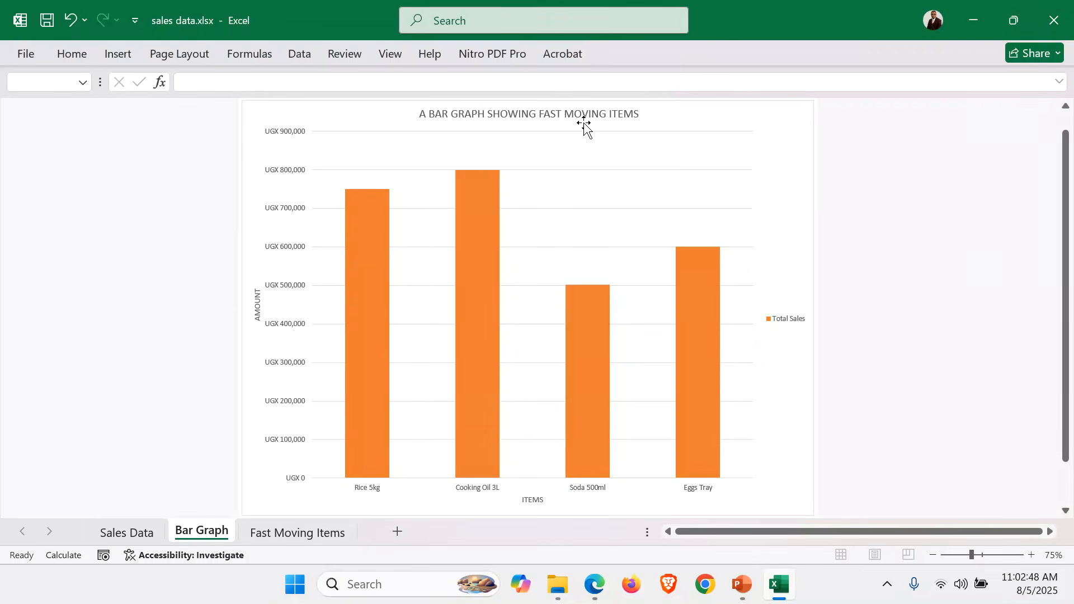
click(578, 116)
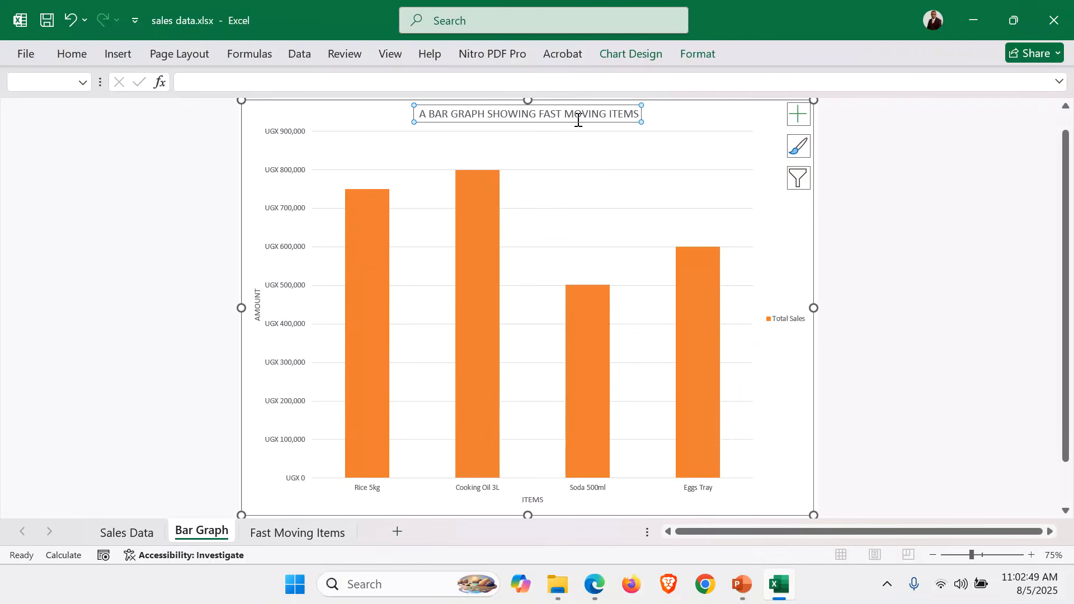
click(259, 317)
click(538, 499)
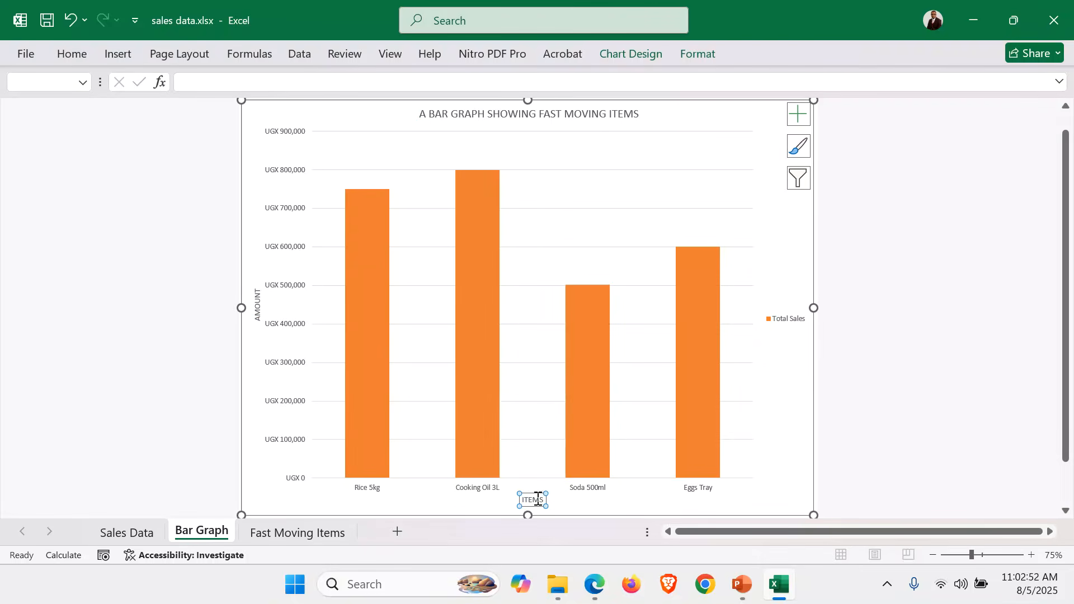
click(794, 339)
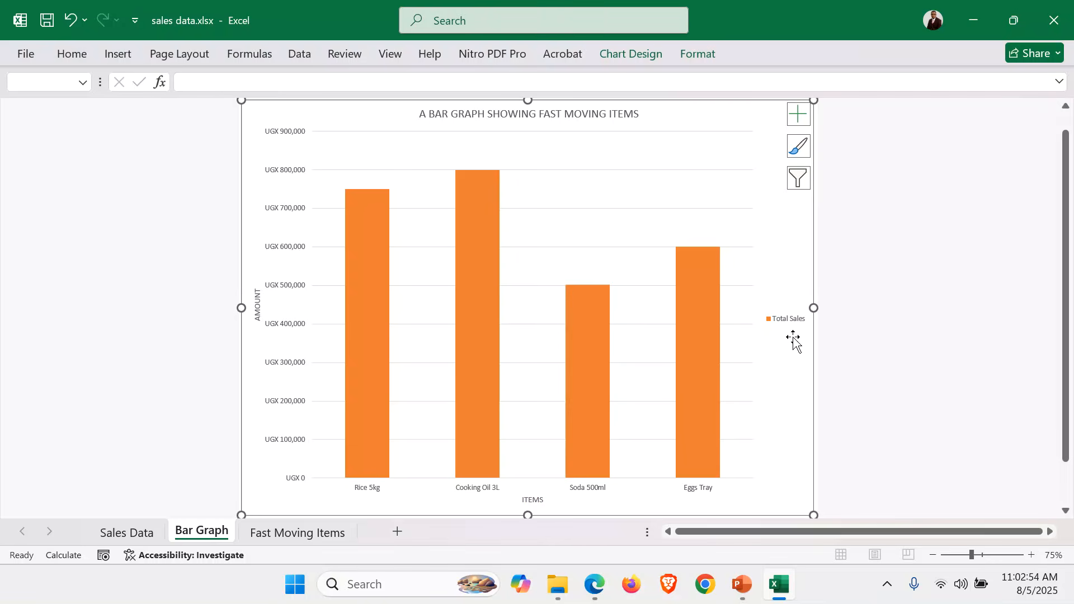
click(914, 334)
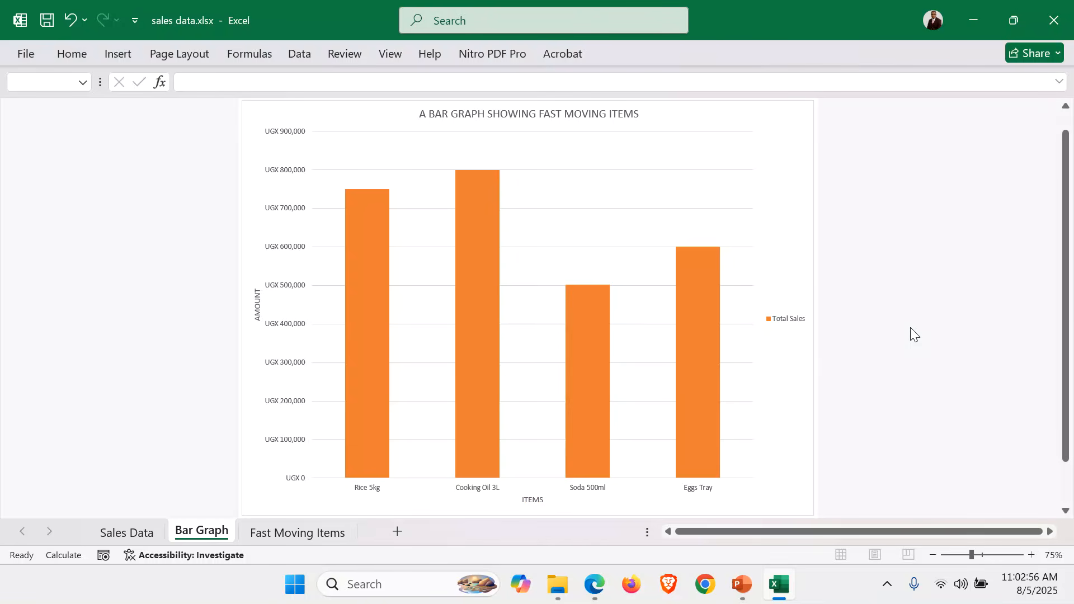
double_click(72, 54)
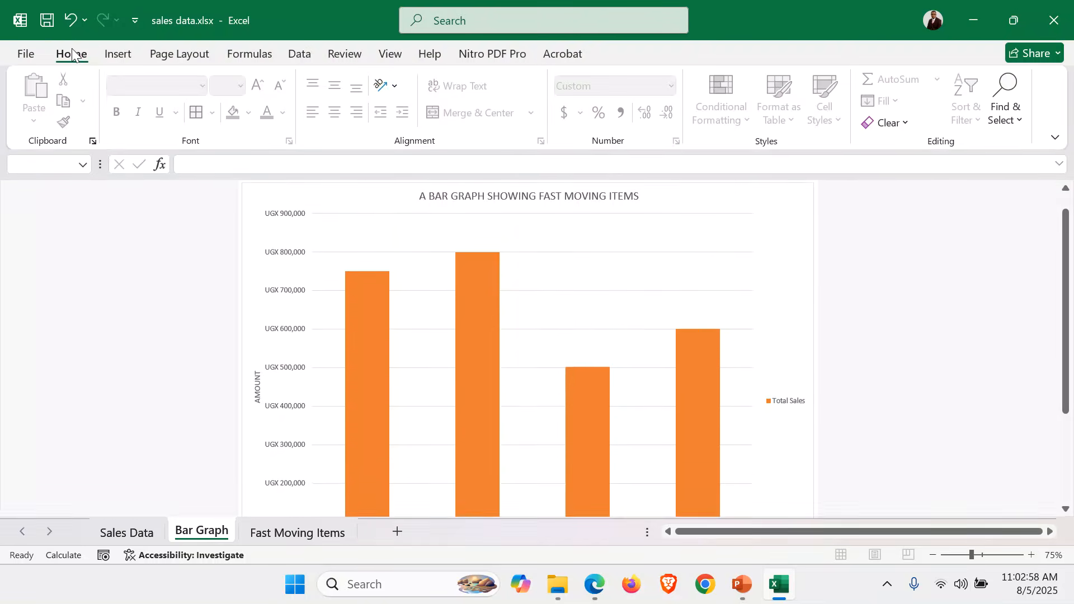
Add a custom header to the Bar Graph sheet with the candidate number in the center section
click(117, 53)
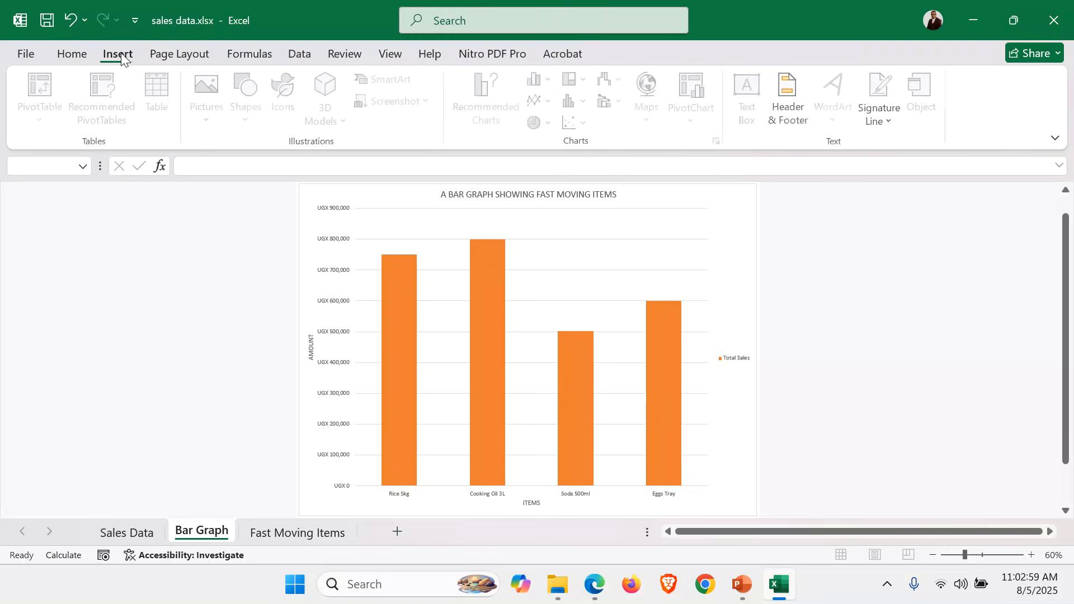
click(786, 93)
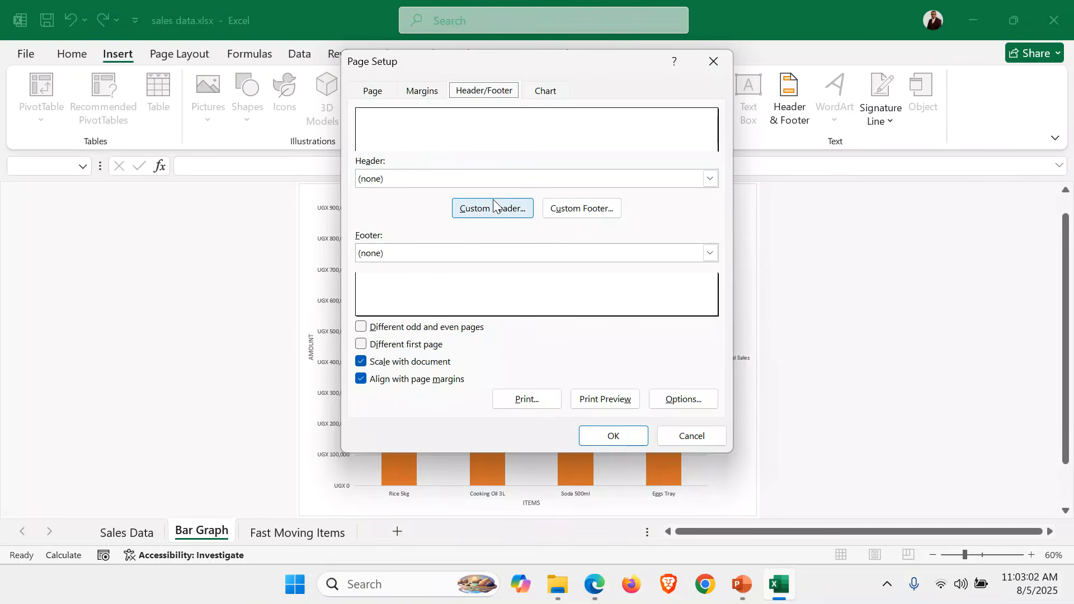
click(493, 208)
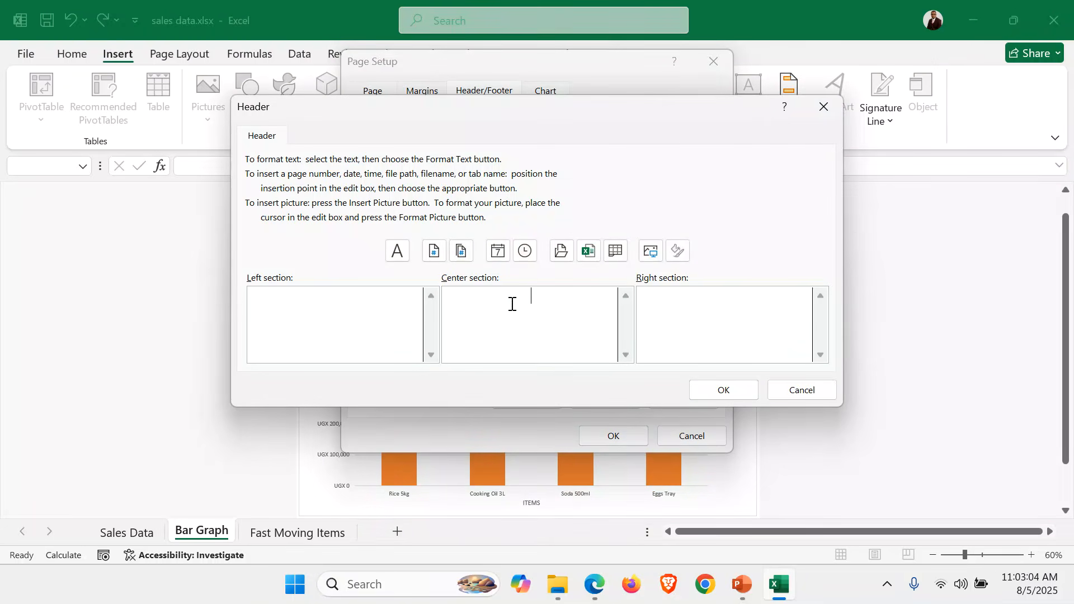
click(512, 304)
text(045)
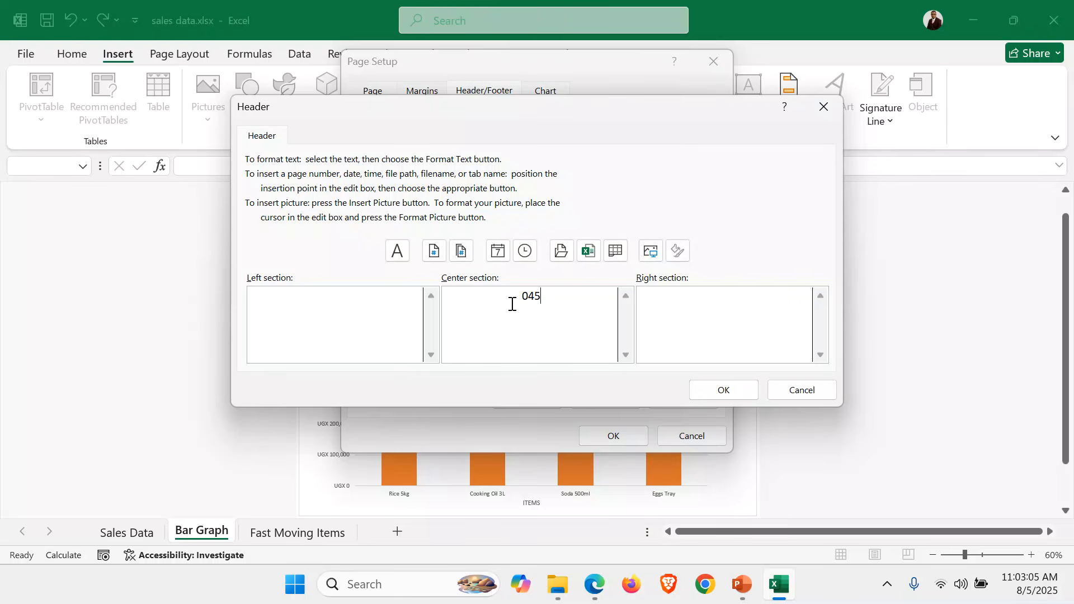
click(750, 394)
Add a custom footer with the candidate's full name in the center section and apply the page setup
click(573, 207)
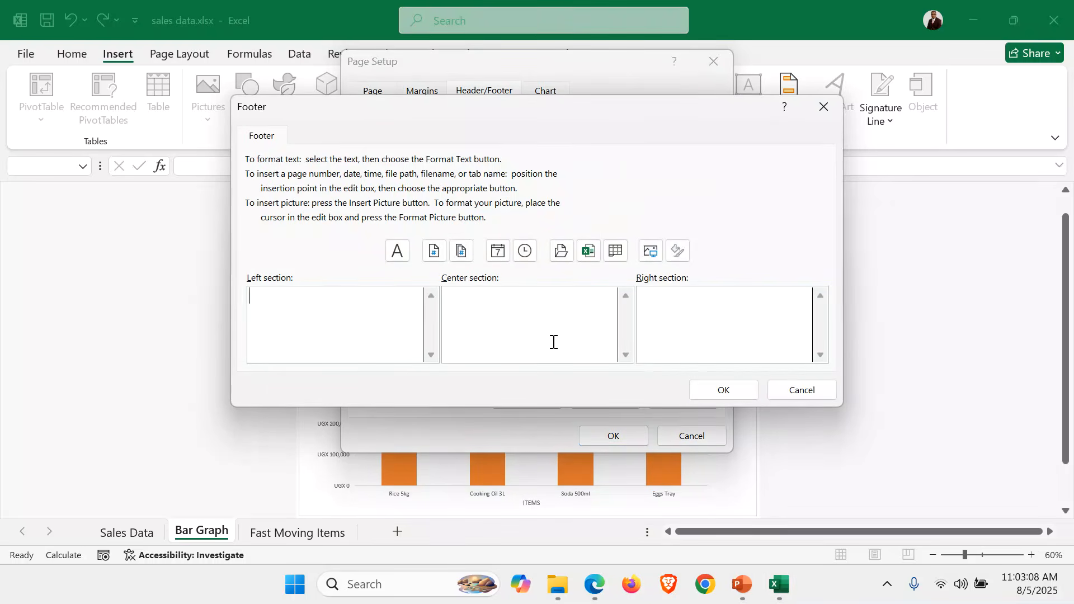
click(553, 347)
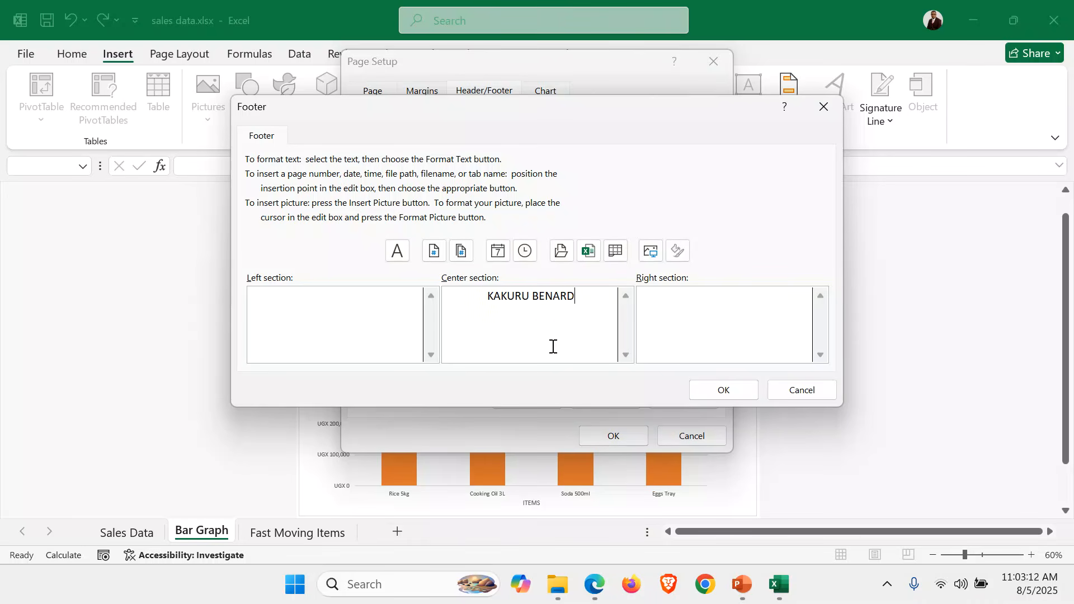
click(723, 390)
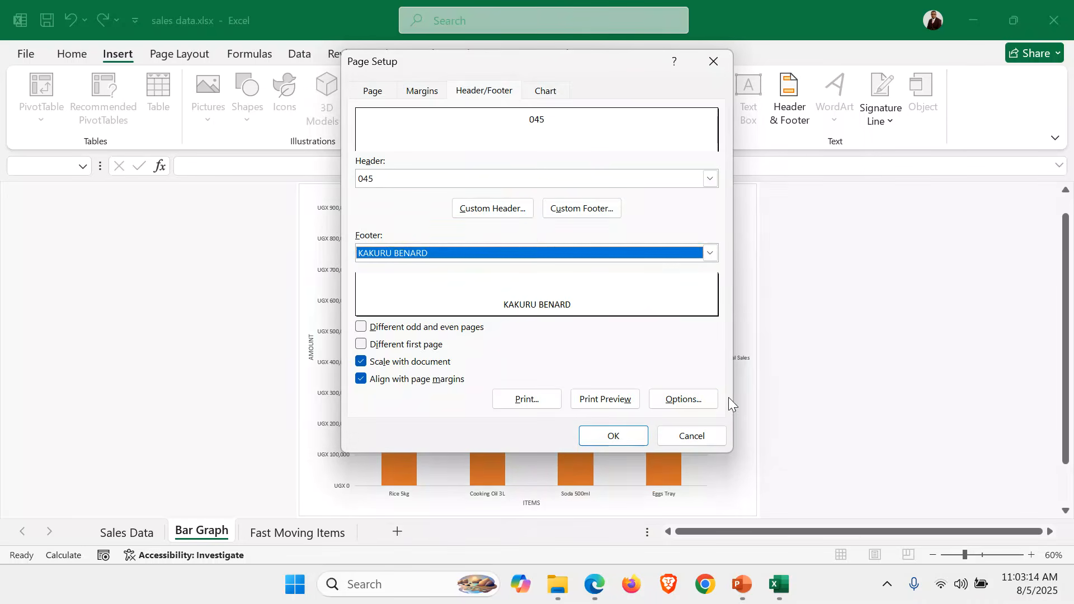
click(624, 434)
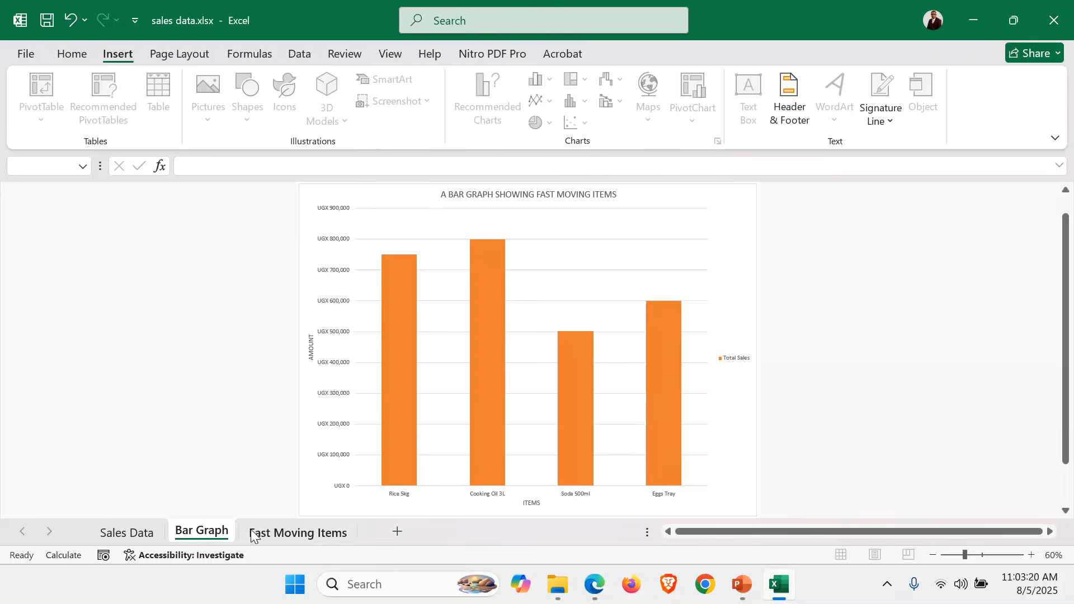
Review the formatted table on the Sales Data sheet
click(134, 531)
click(621, 406)
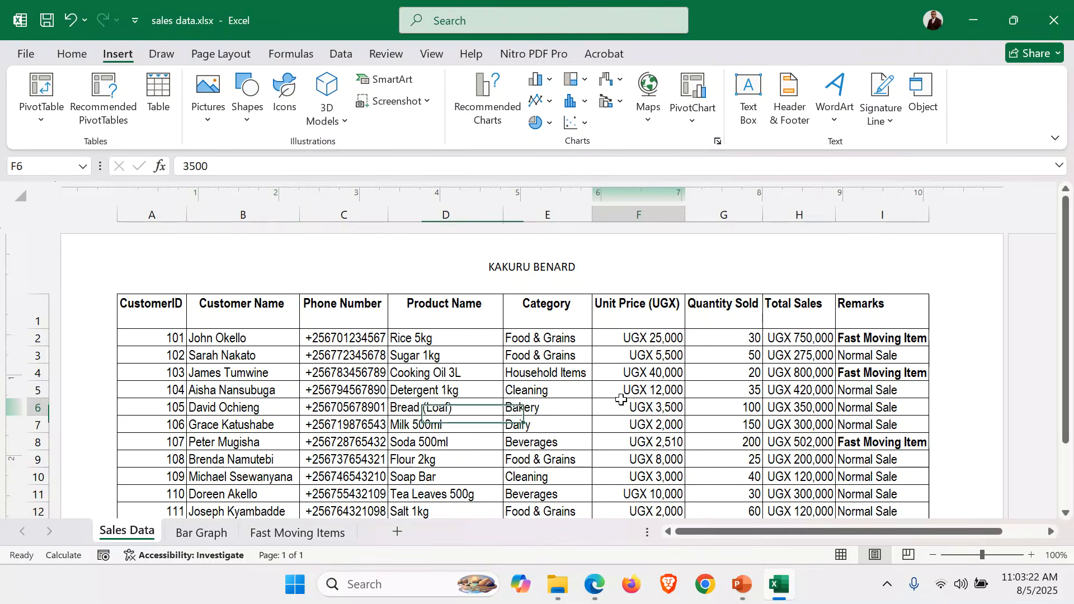
scroll(622, 401, down, 3)
scroll(621, 401, up, 3)
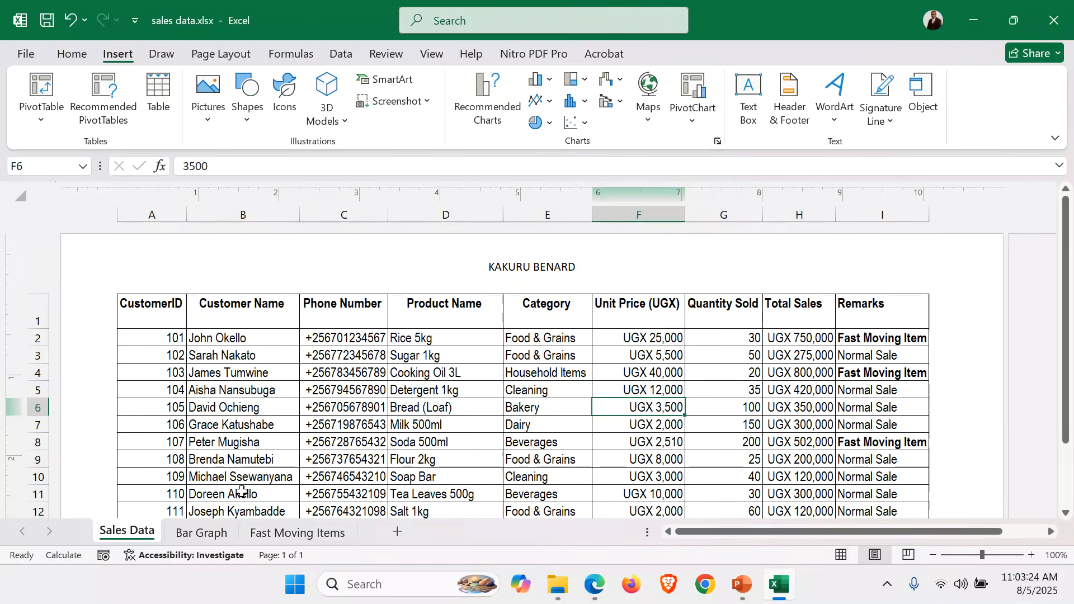
Review the Bar Graph sheet and the filtered table on the Fast Moving Items sheet
click(196, 535)
click(291, 533)
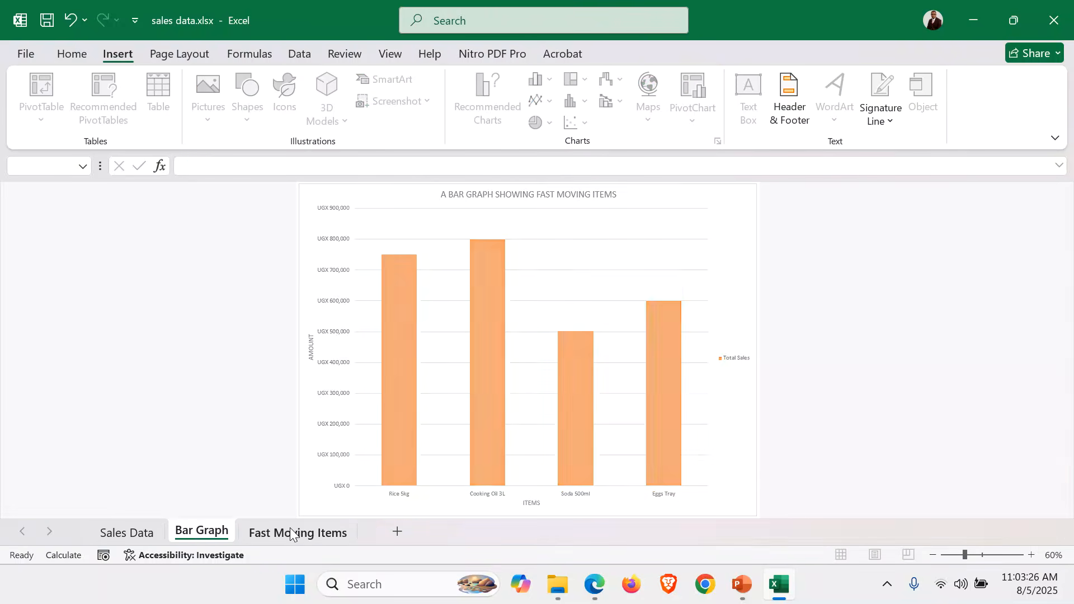
click(249, 394)
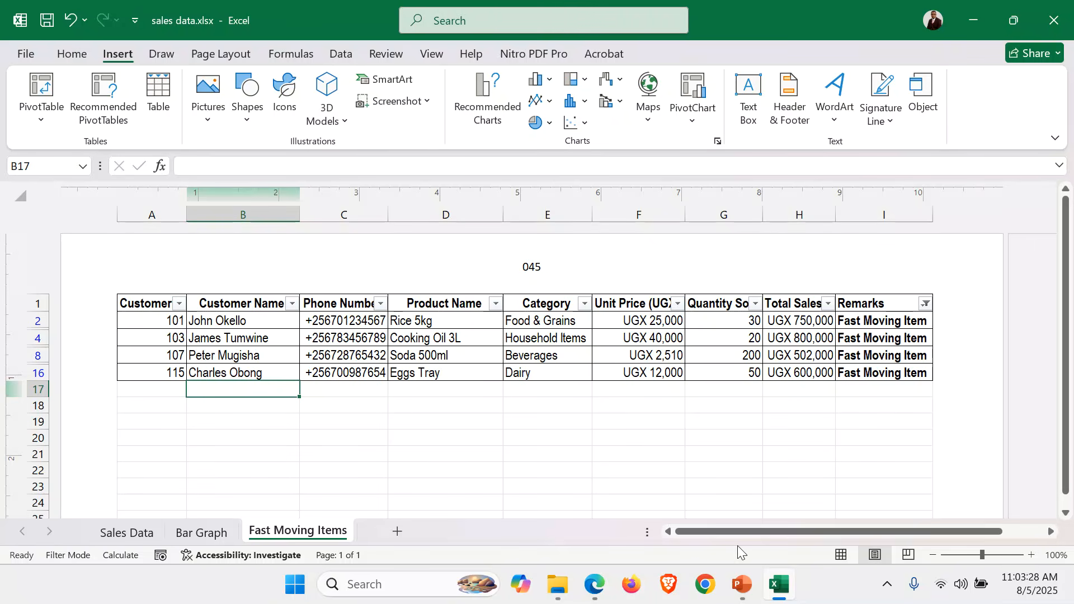
Switch to the question paper PDF in Edge and read the requirement about the top two best-selling products
click(594, 585)
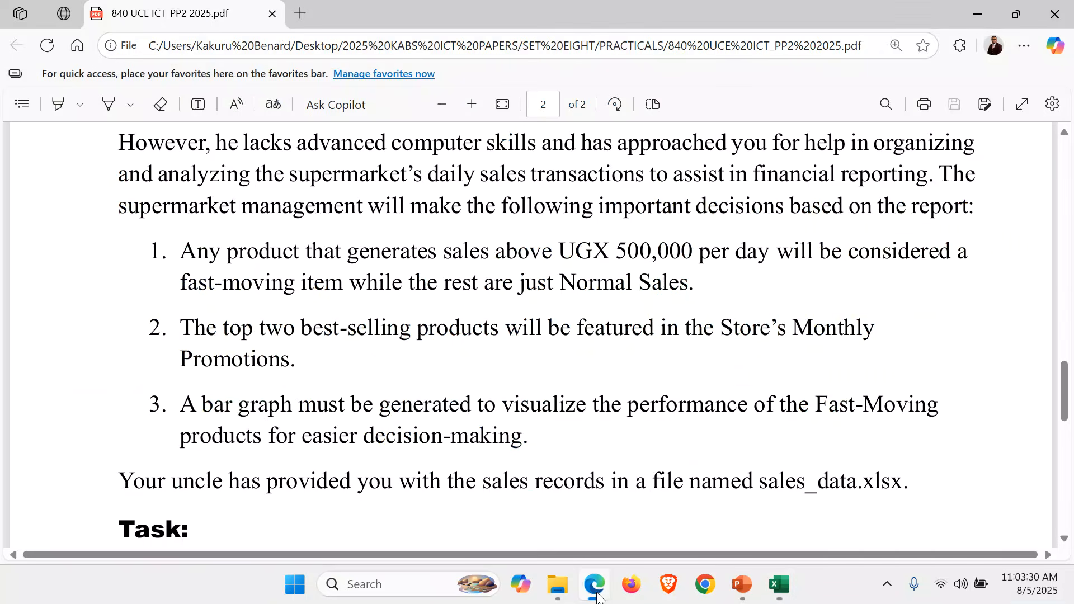
scroll(400, 386, down, 1)
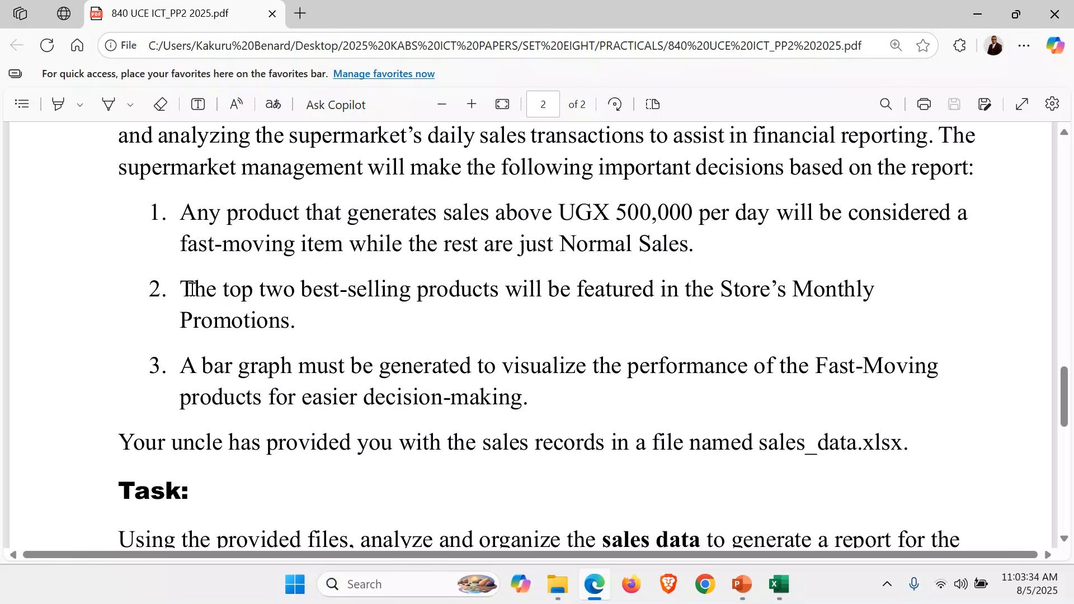
drag(183, 289, 626, 309)
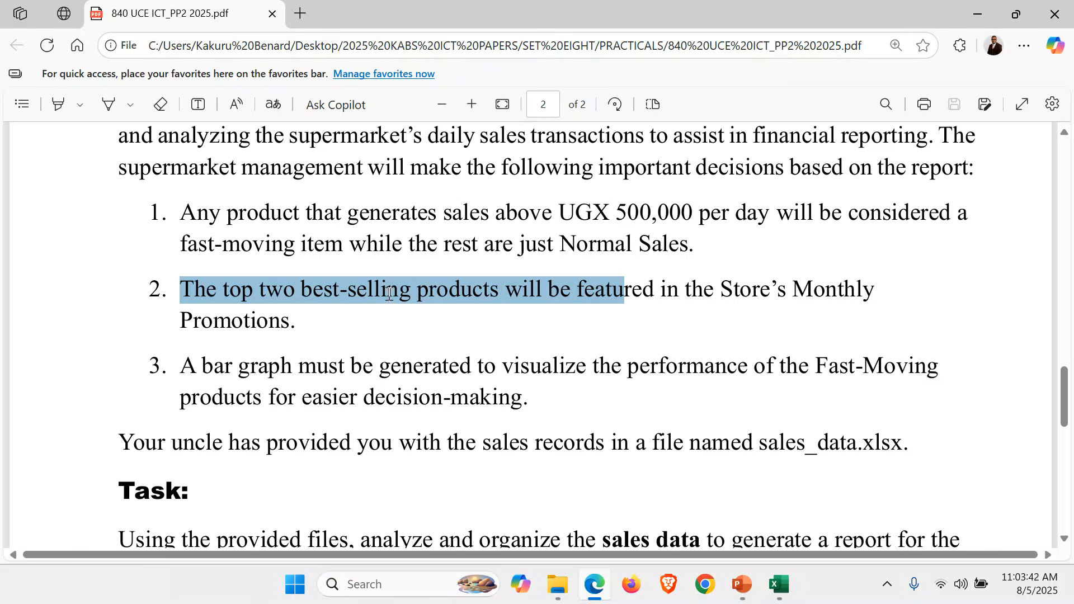
click(456, 301)
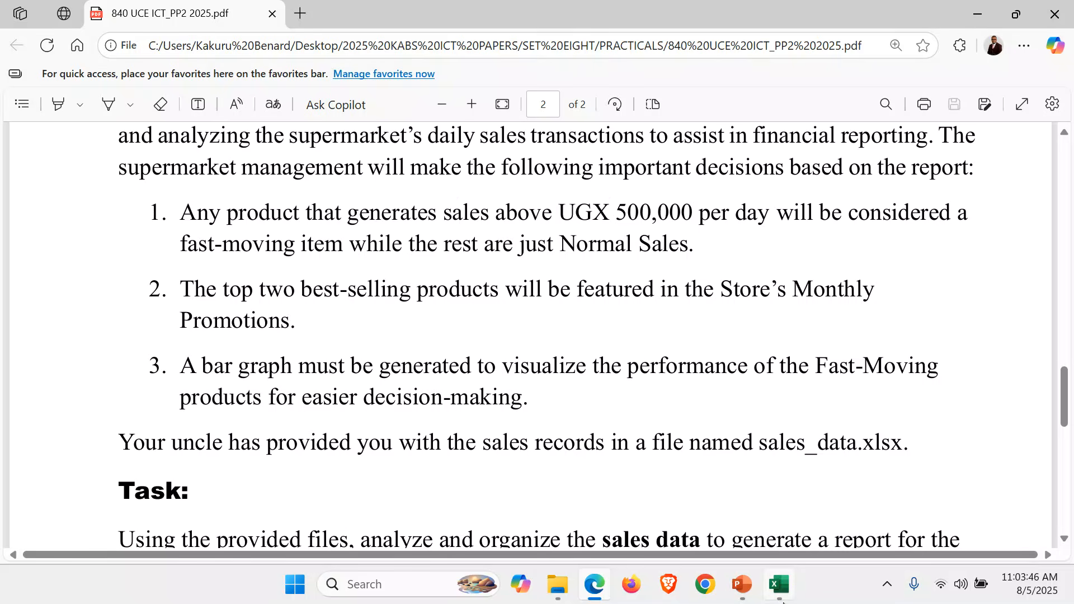
Switch back to Excel and copy the entire Fast Moving Items sheet into a new worksheet
click(778, 585)
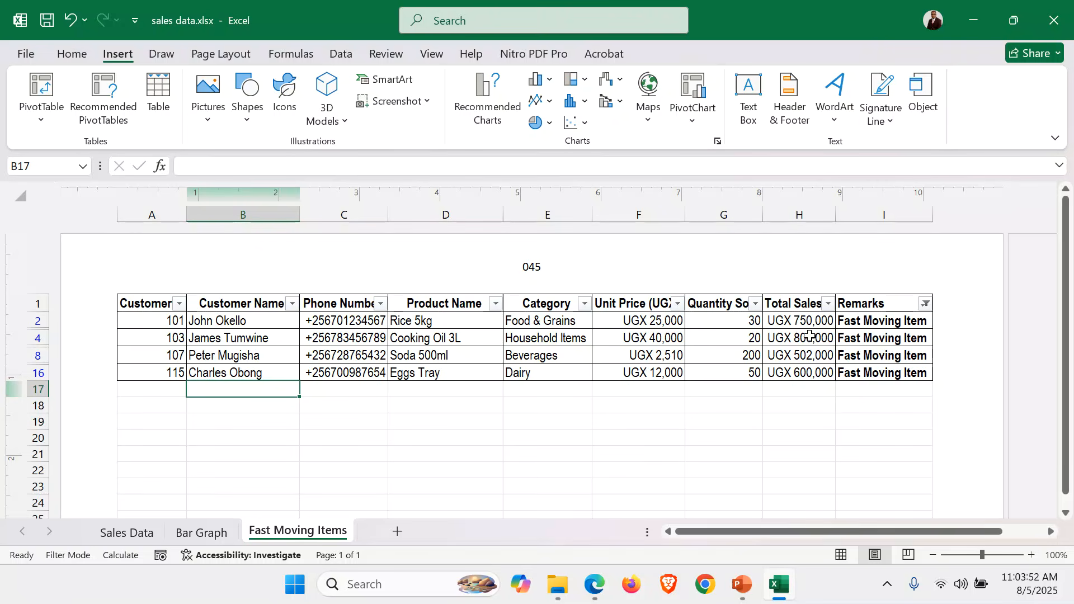
click(139, 302)
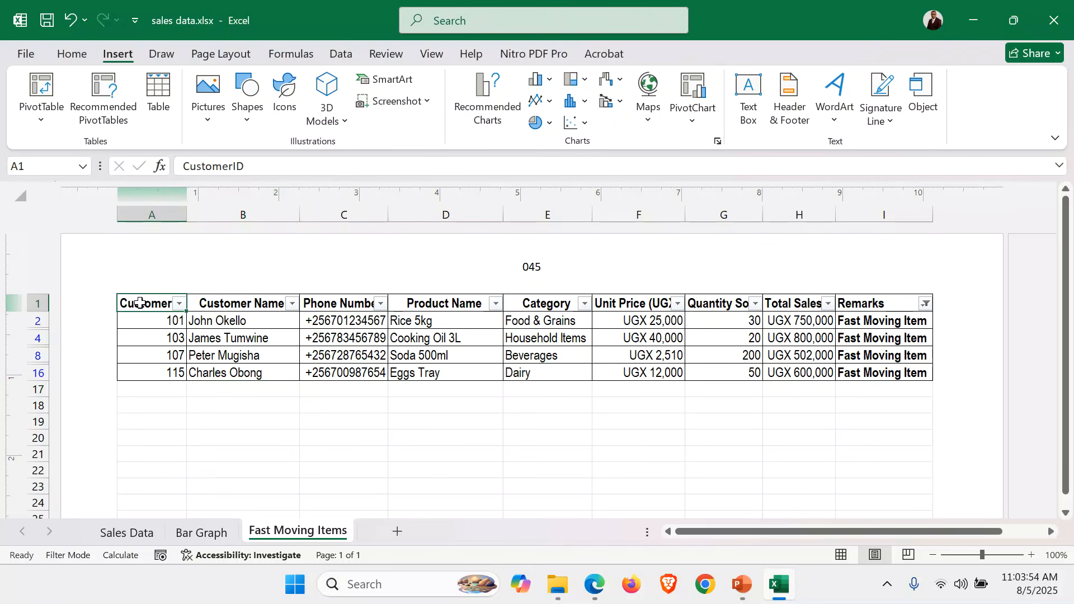
click(25, 198)
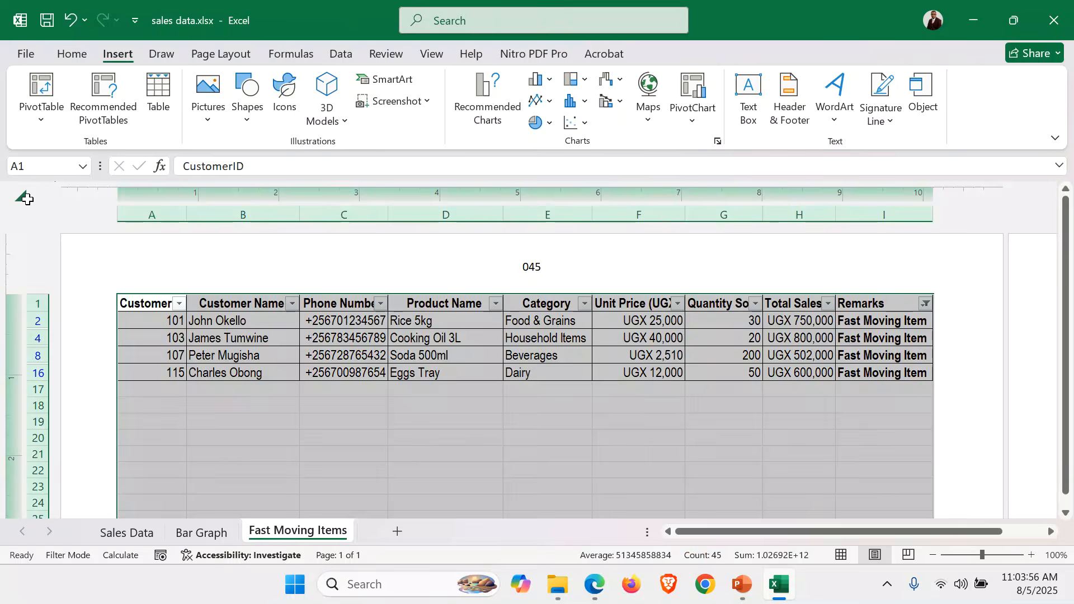
key(ctrl+c)
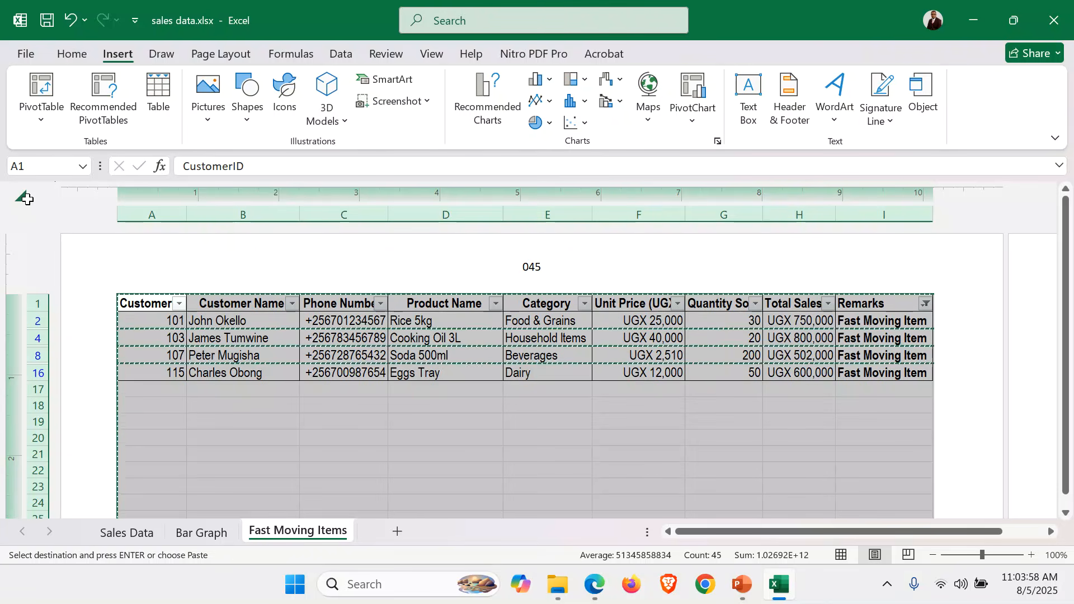
click(400, 532)
key(ctrl+v)
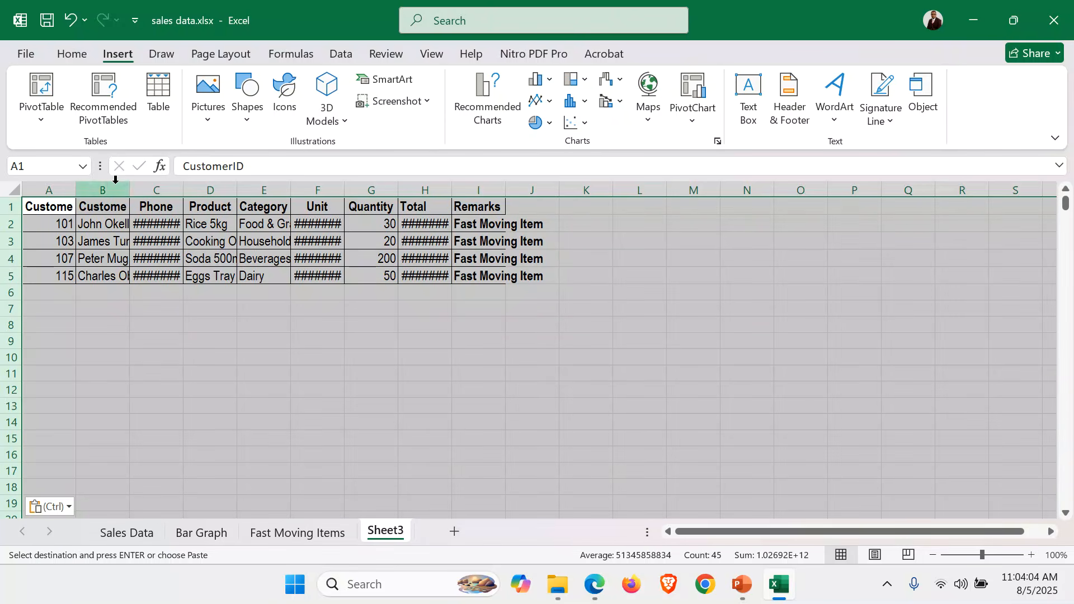
Autofit all column widths on the new sheet to their contents
double_click(76, 186)
double_click(76, 186)
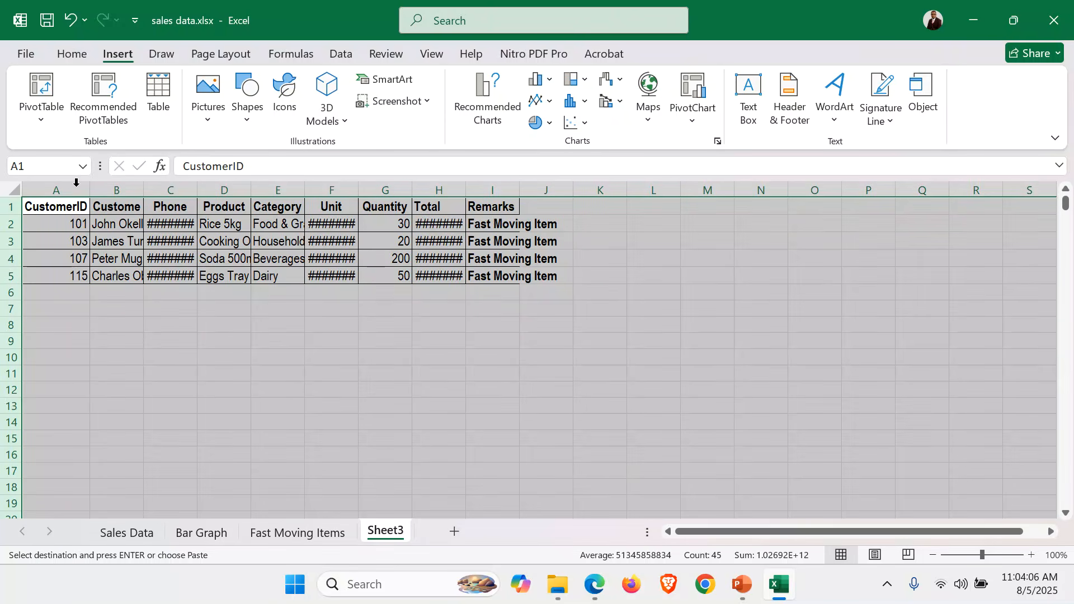
double_click(202, 187)
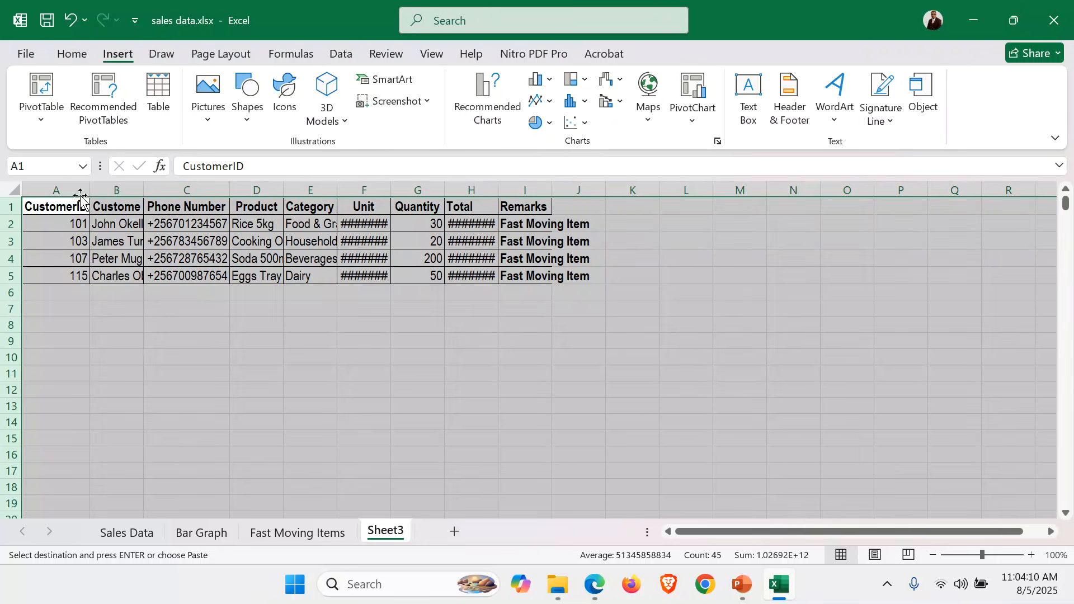
click(14, 189)
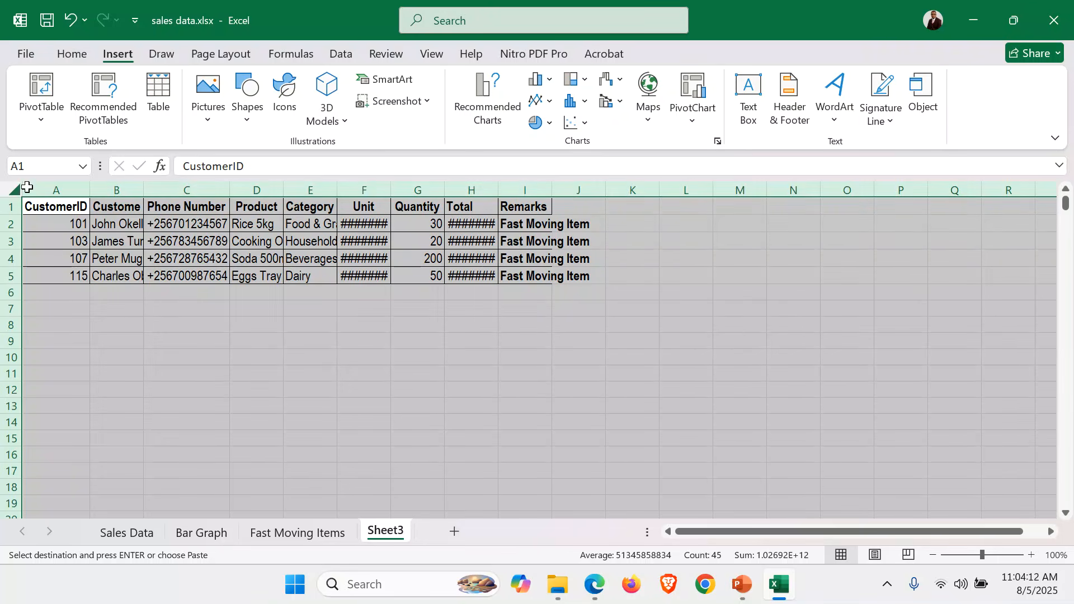
double_click(497, 191)
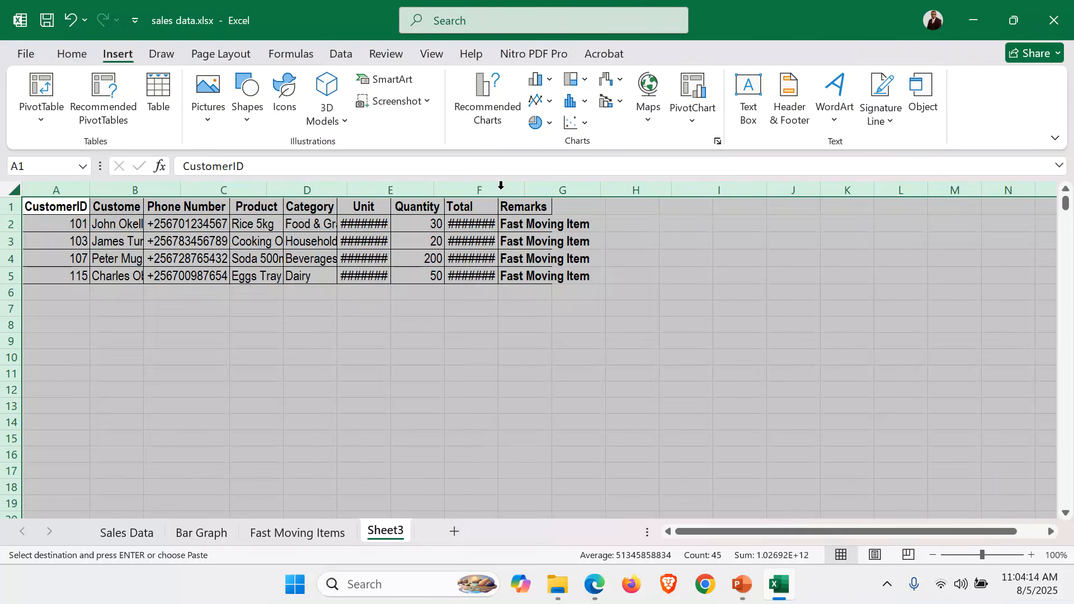
click(573, 343)
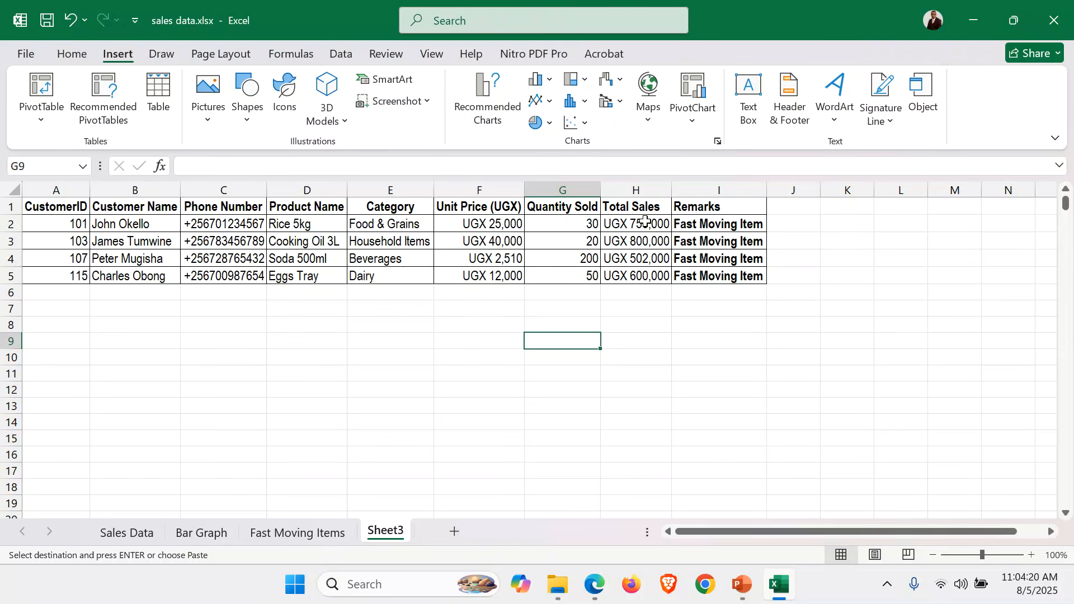
Turn on filtering for the Total Sales column, H1 to H5, on the new sheet
drag(637, 208, 642, 276)
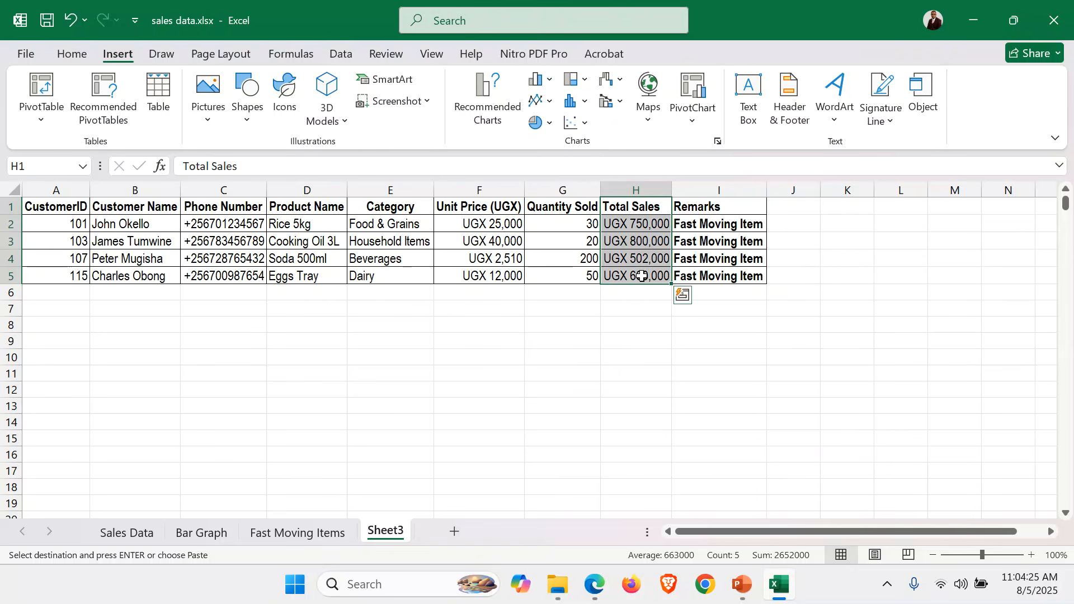
click(74, 55)
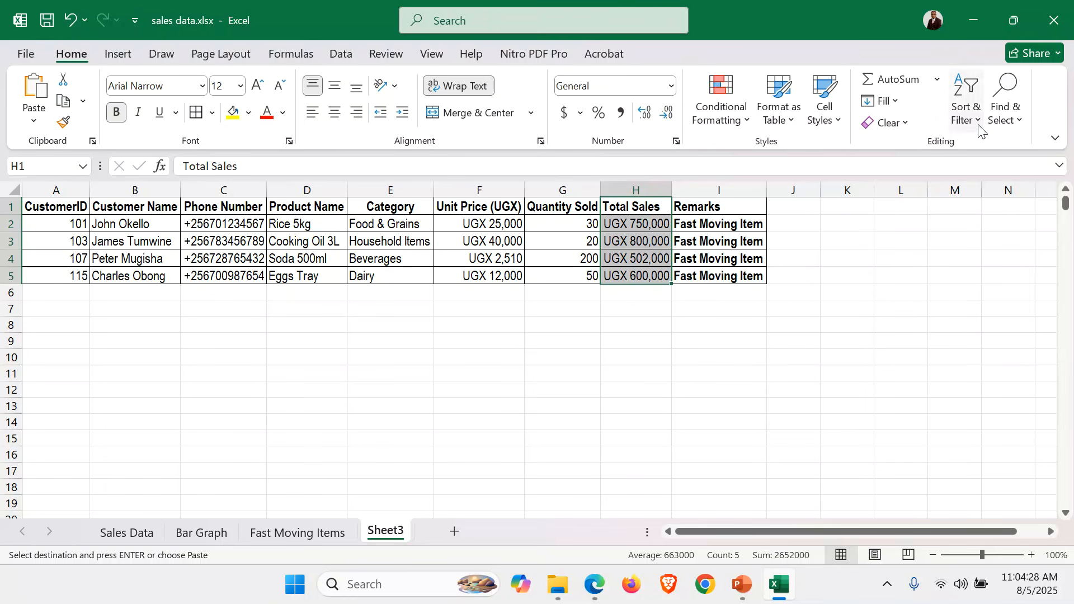
click(1033, 557)
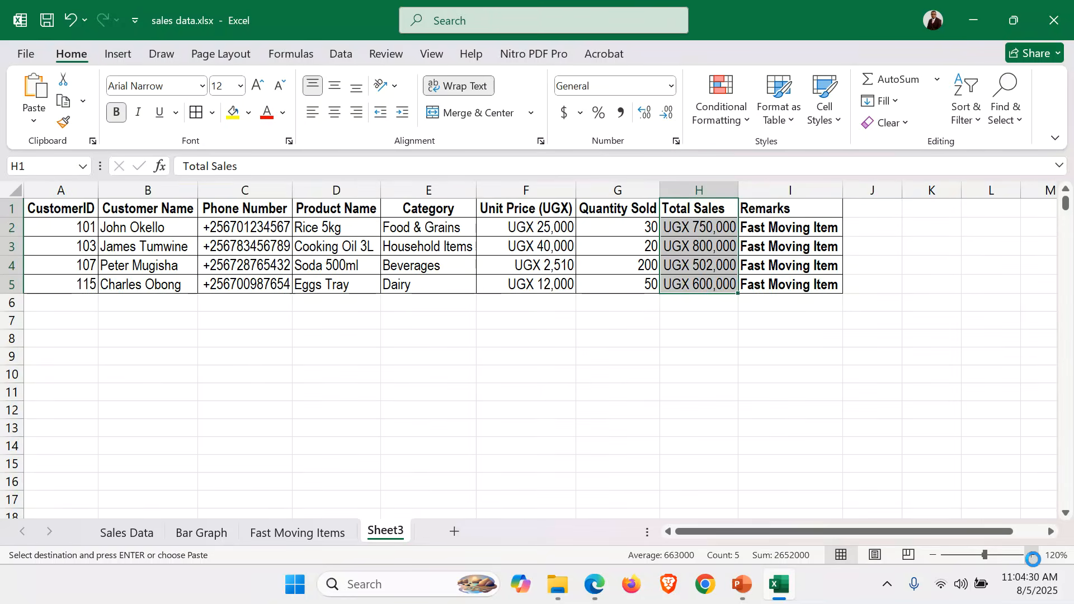
click(1033, 556)
double_click(806, 188)
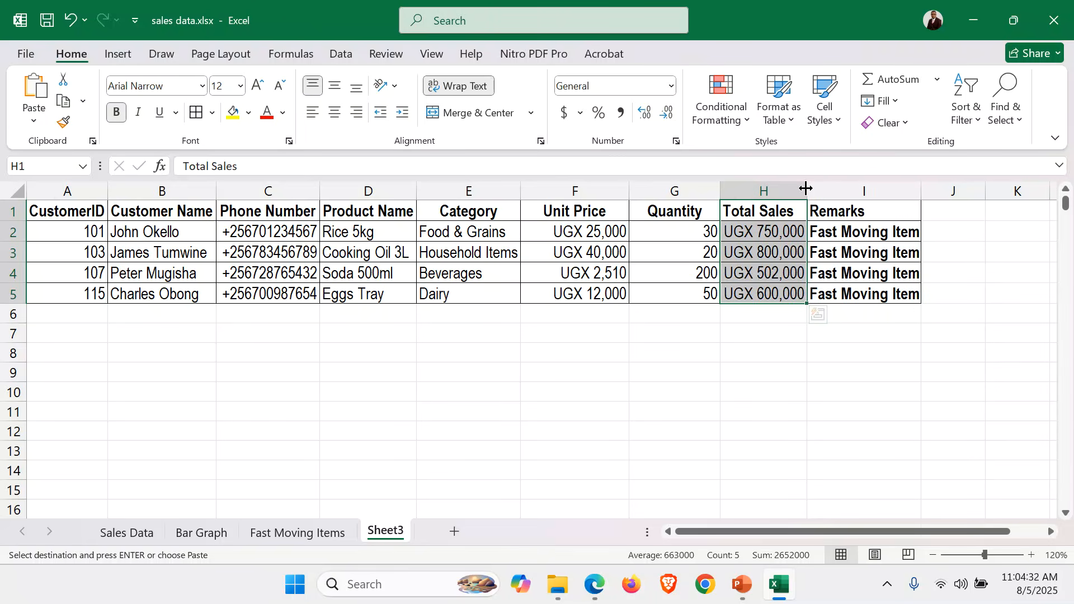
click(982, 124)
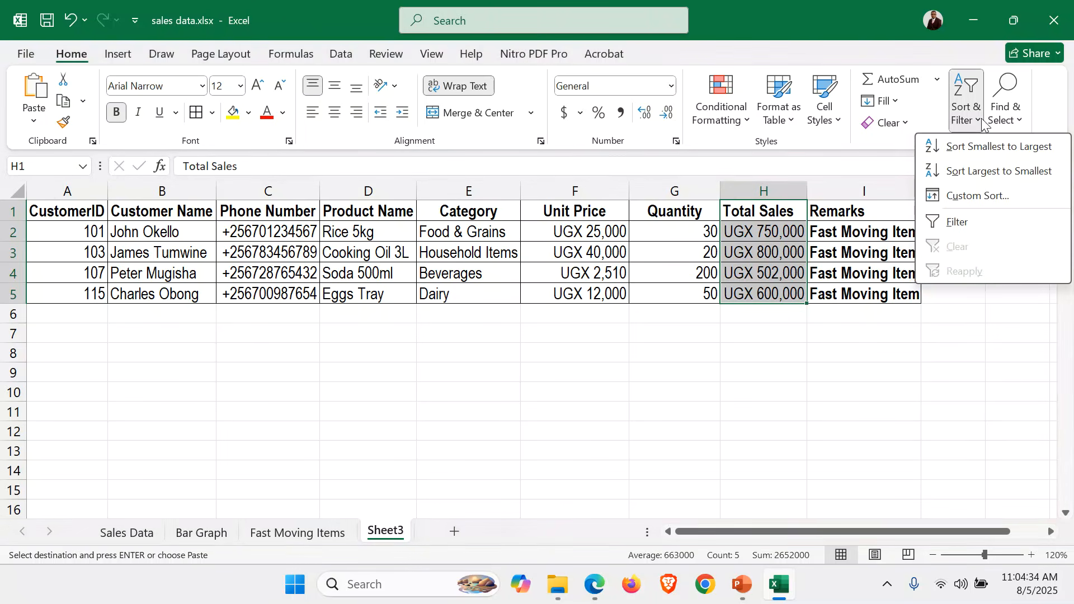
click(969, 222)
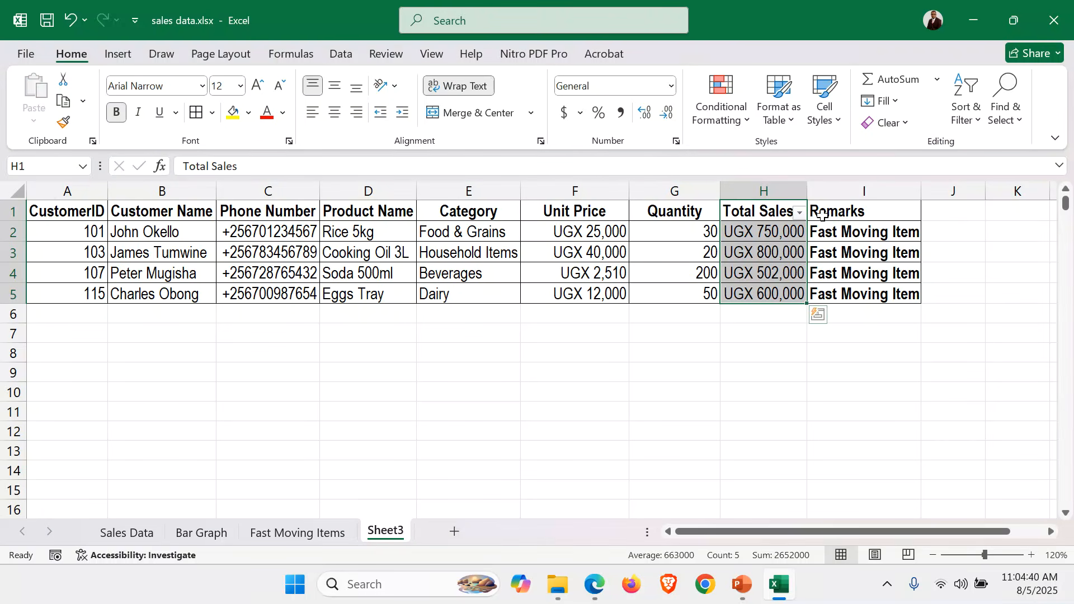
Filter Total Sales to keep only UGX 750,000 and UGX 800,000, excluding UGX 502,000 and UGX 600,000
click(801, 213)
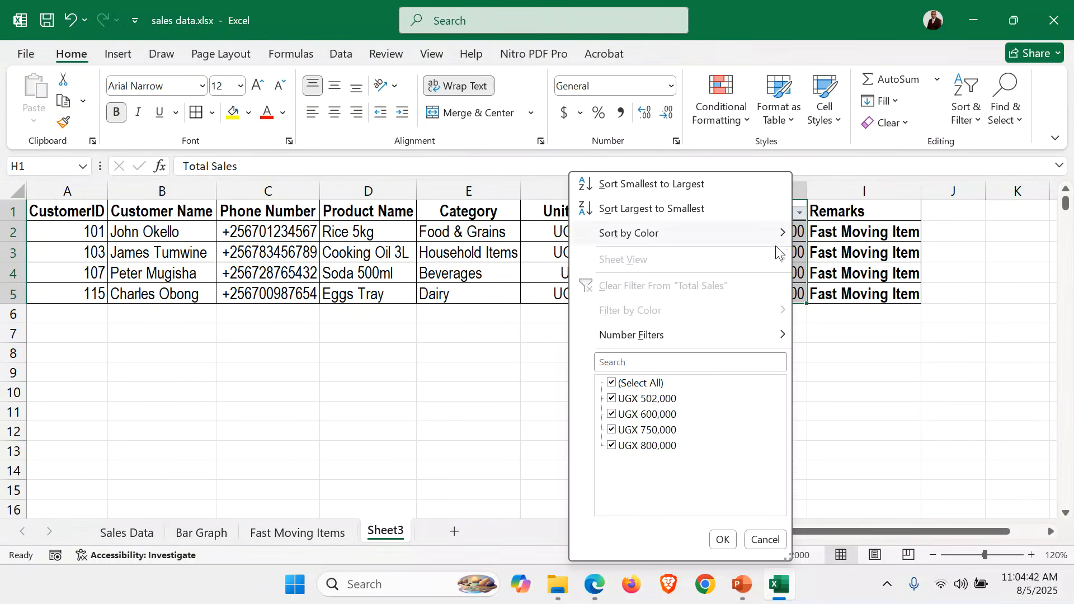
mouse_move(648, 331)
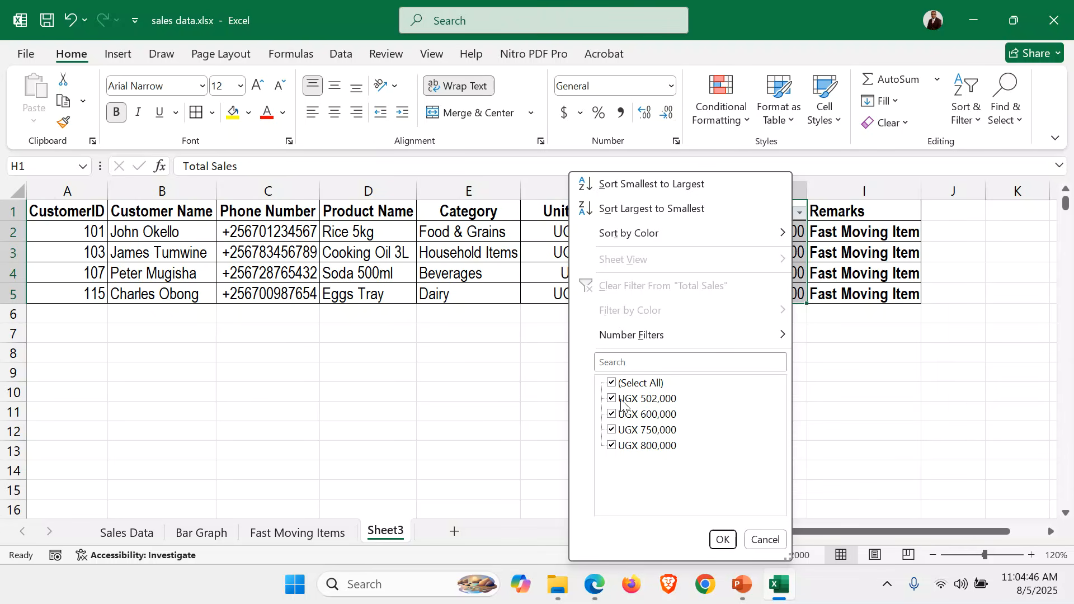
click(611, 399)
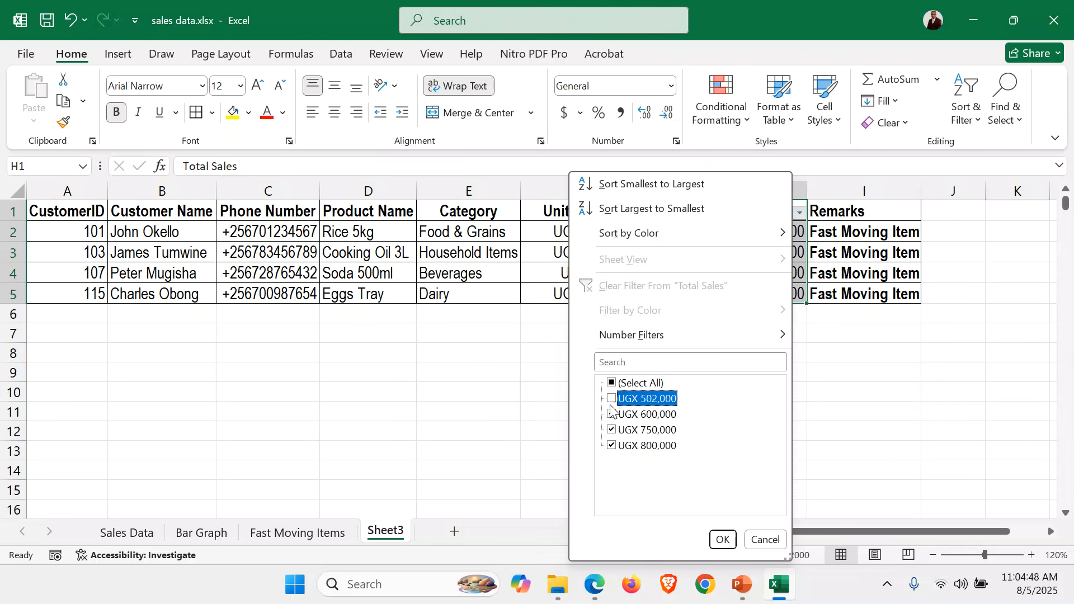
click(611, 414)
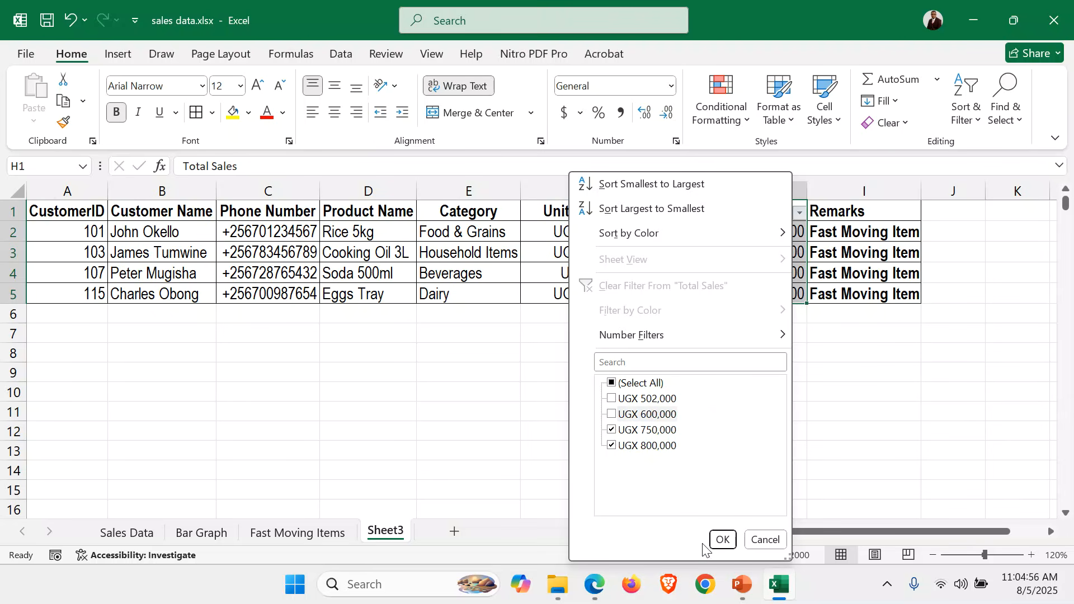
click(720, 542)
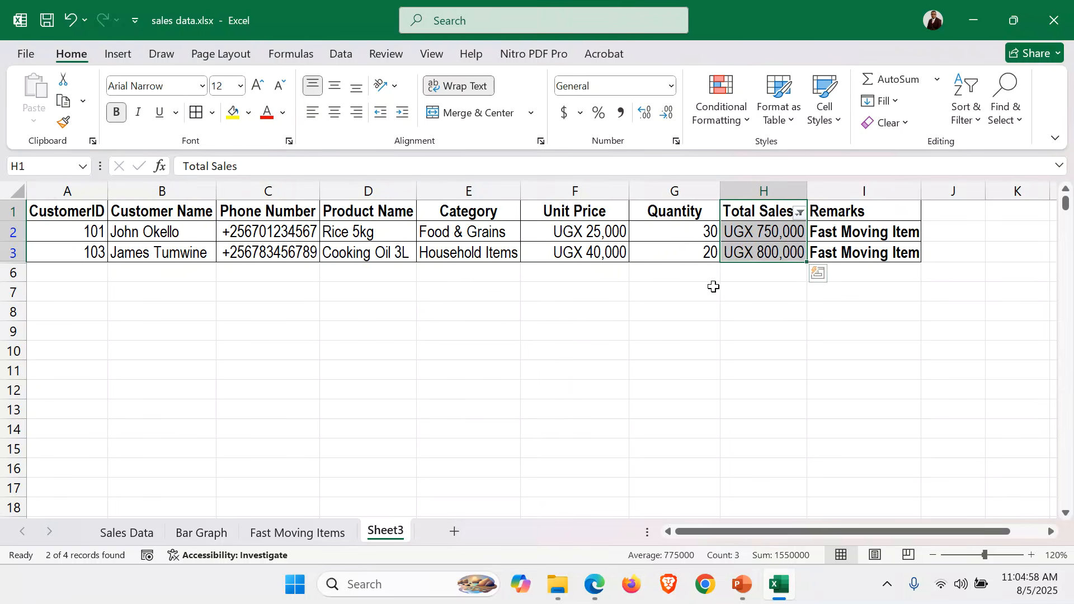
click(713, 287)
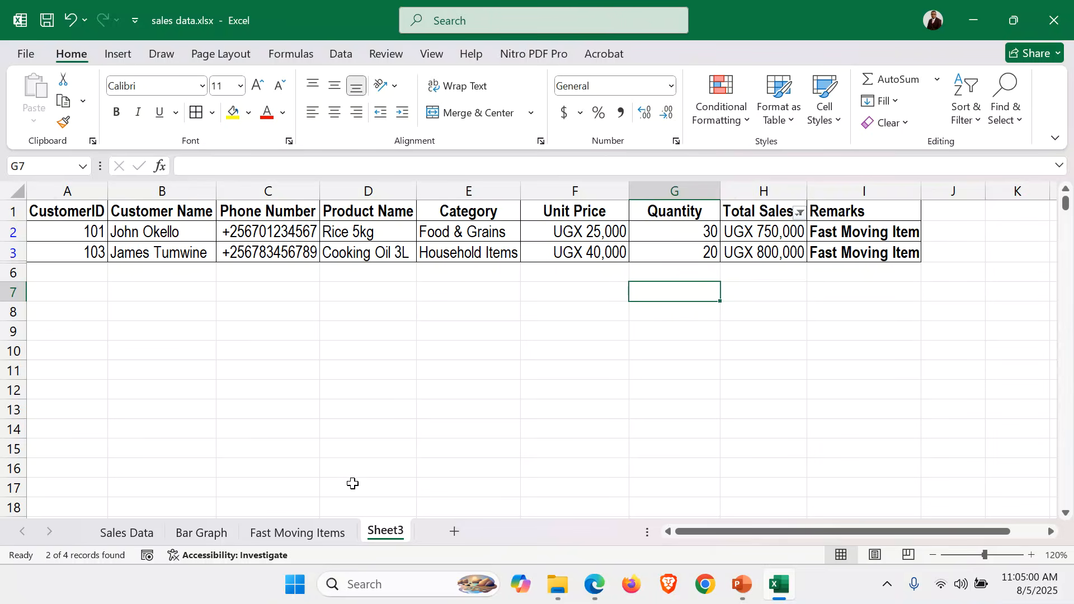
Rename the new sheet to "Top 2 Best Selling Items"
double_click(385, 531)
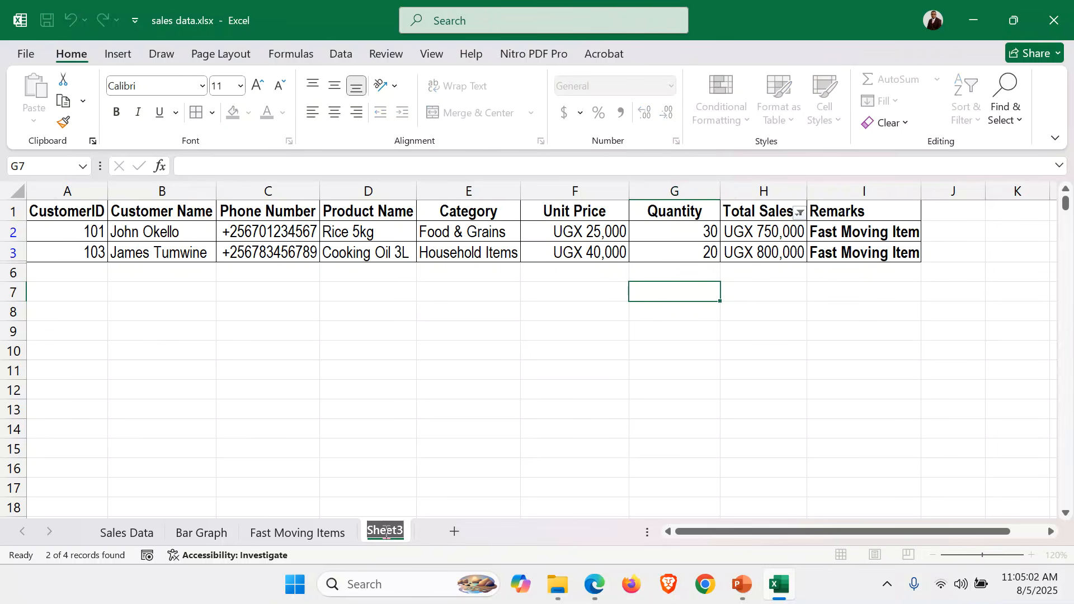
click(539, 430)
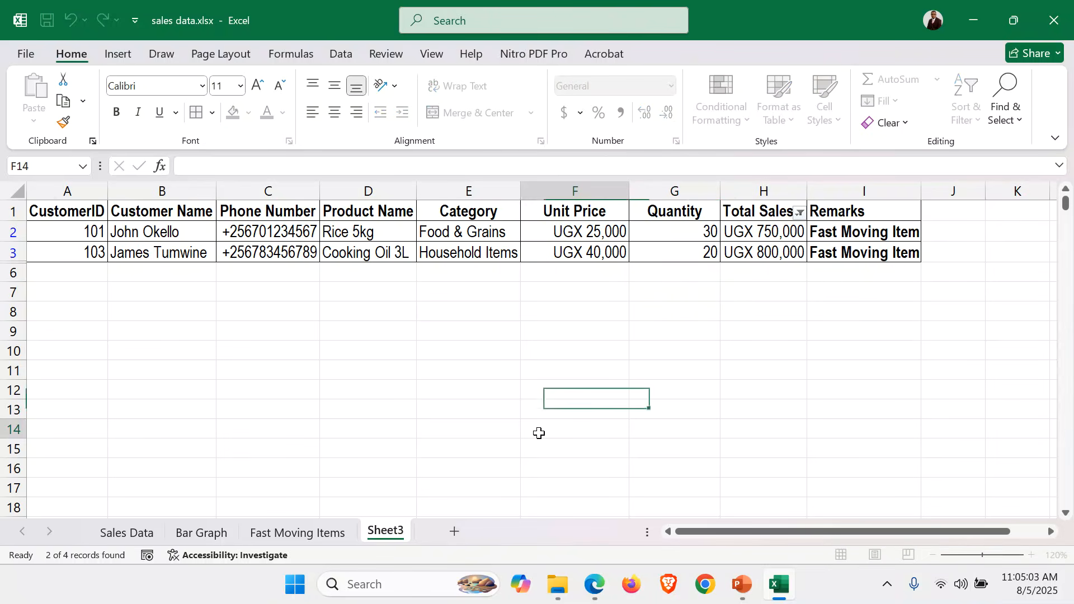
right_click(377, 533)
click(424, 342)
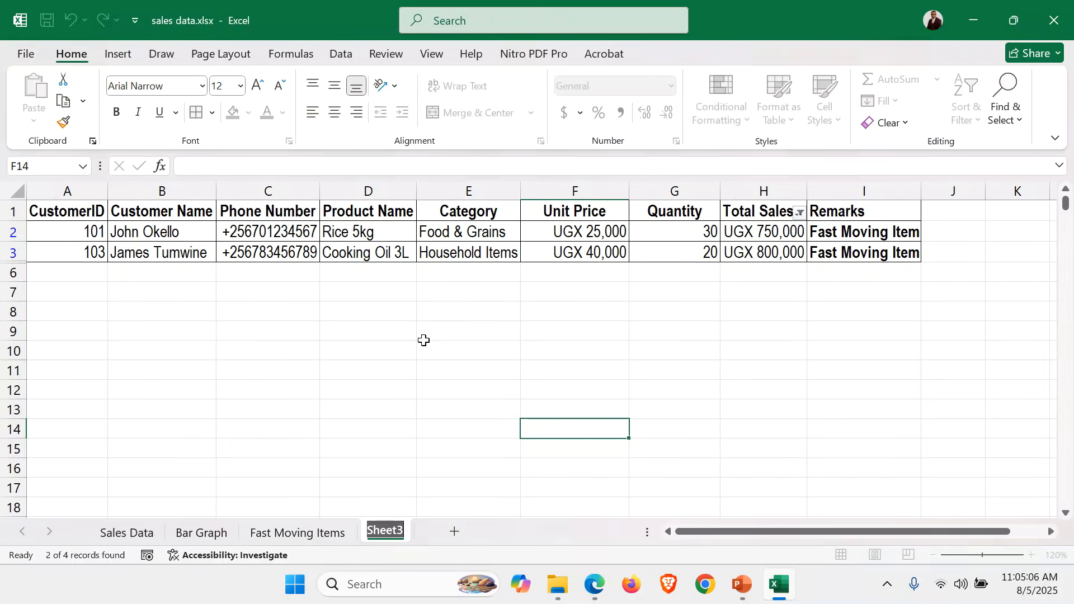
text(T)
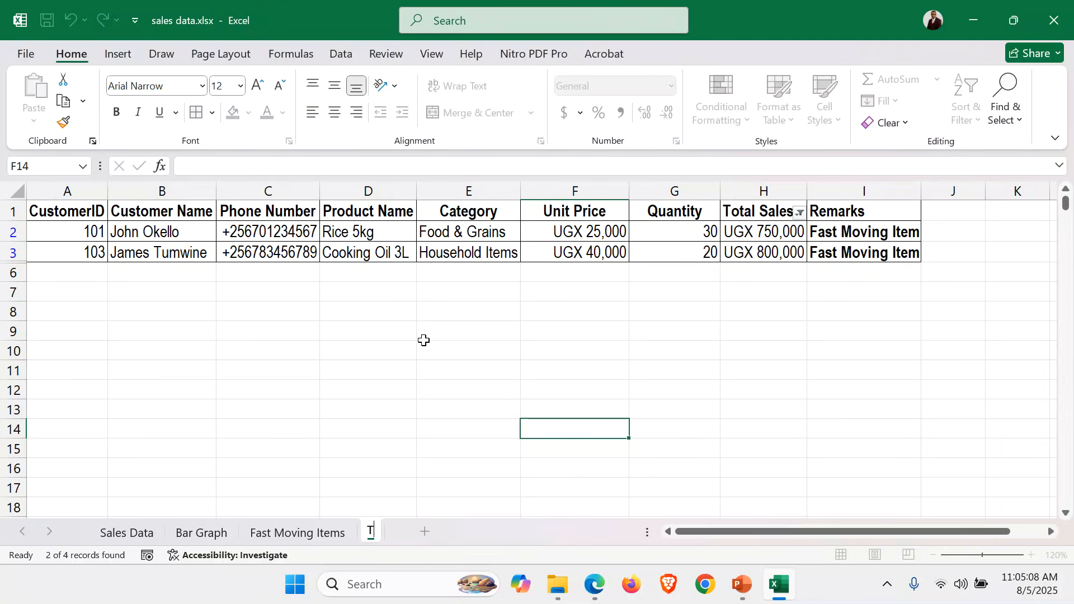
text(op 2 Best)
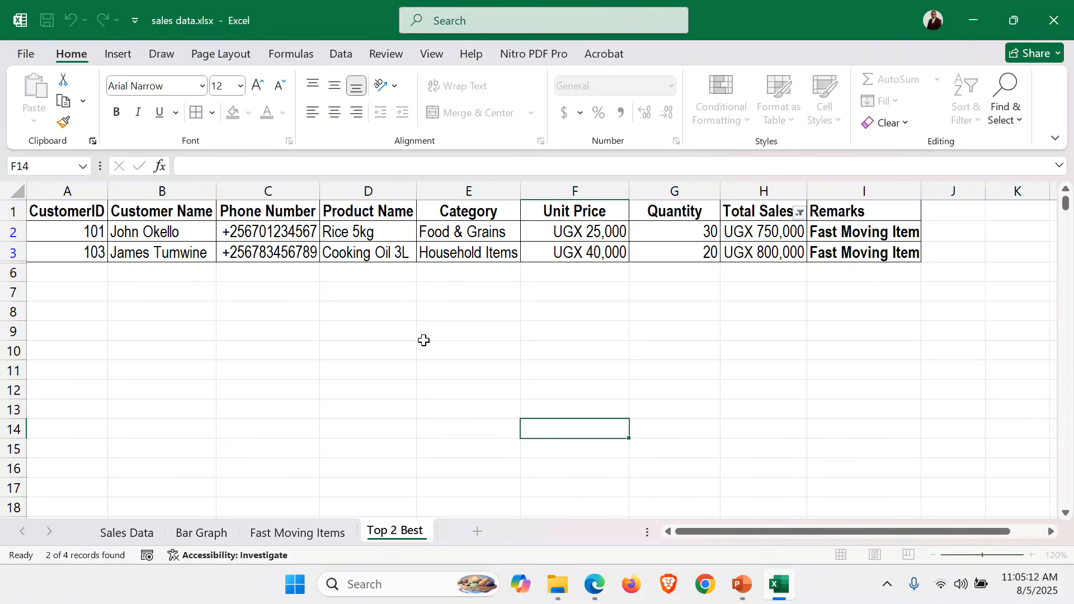
text( Selling I)
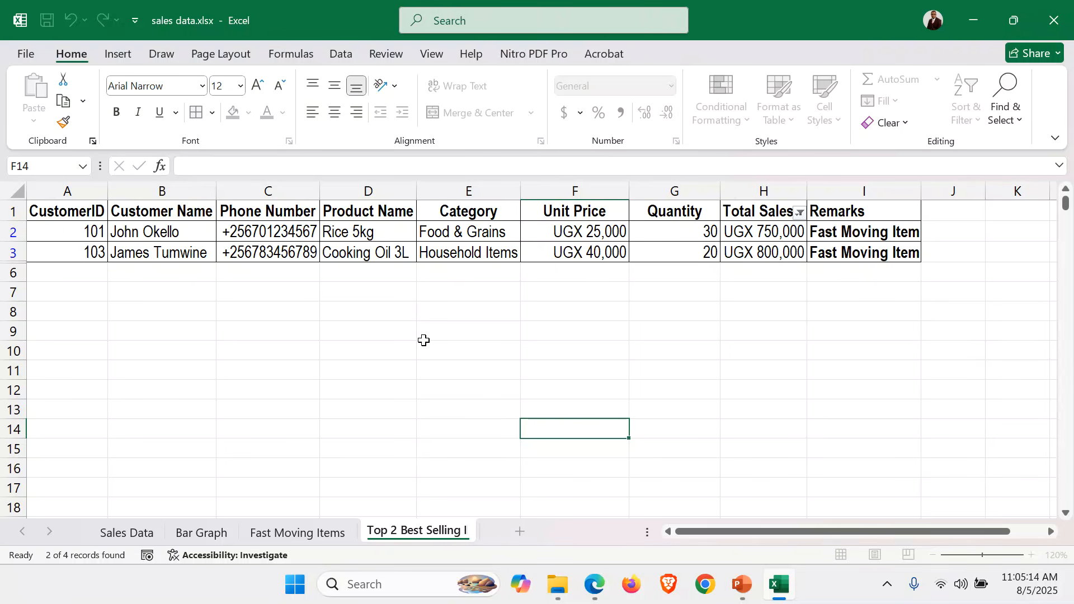
text(tems)
key(Return)
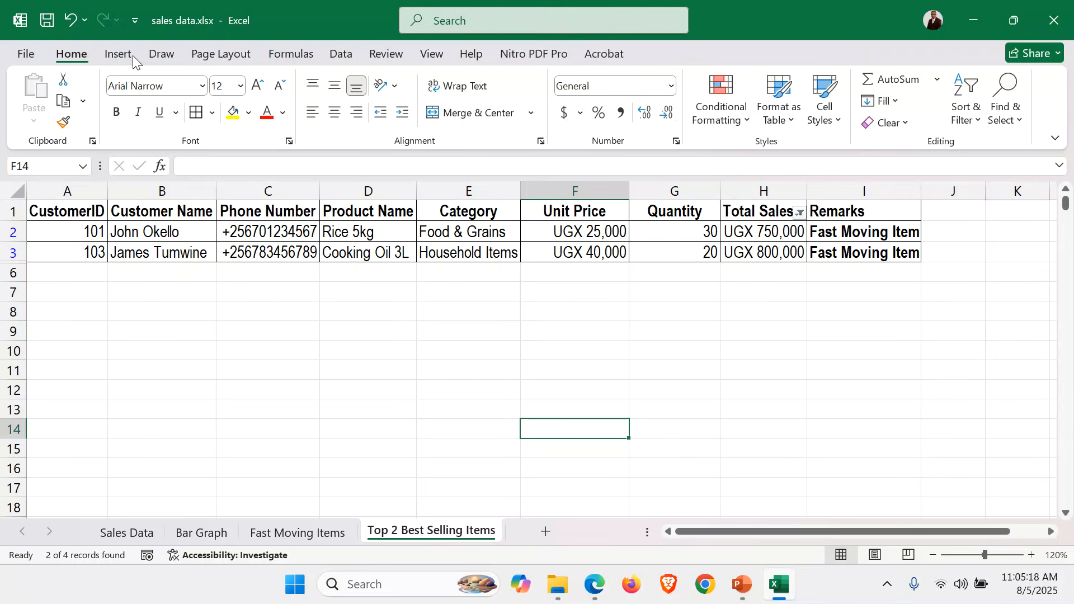
Add the candidate's full name to the centre header and 045 to the centre footer of the Top 2 Best Selling Items sheet
click(114, 48)
click(789, 98)
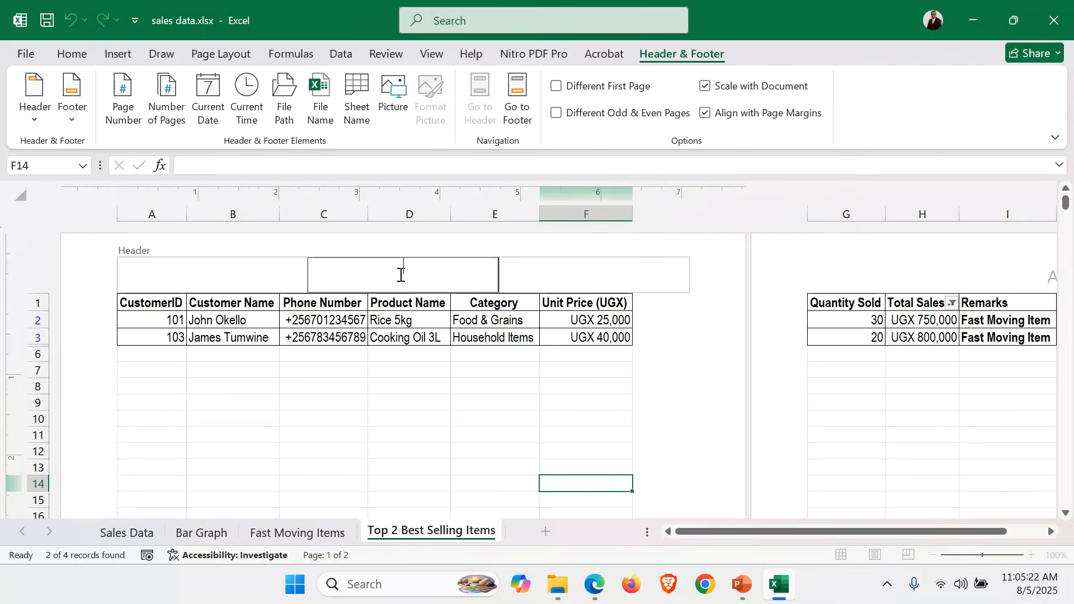
click(517, 98)
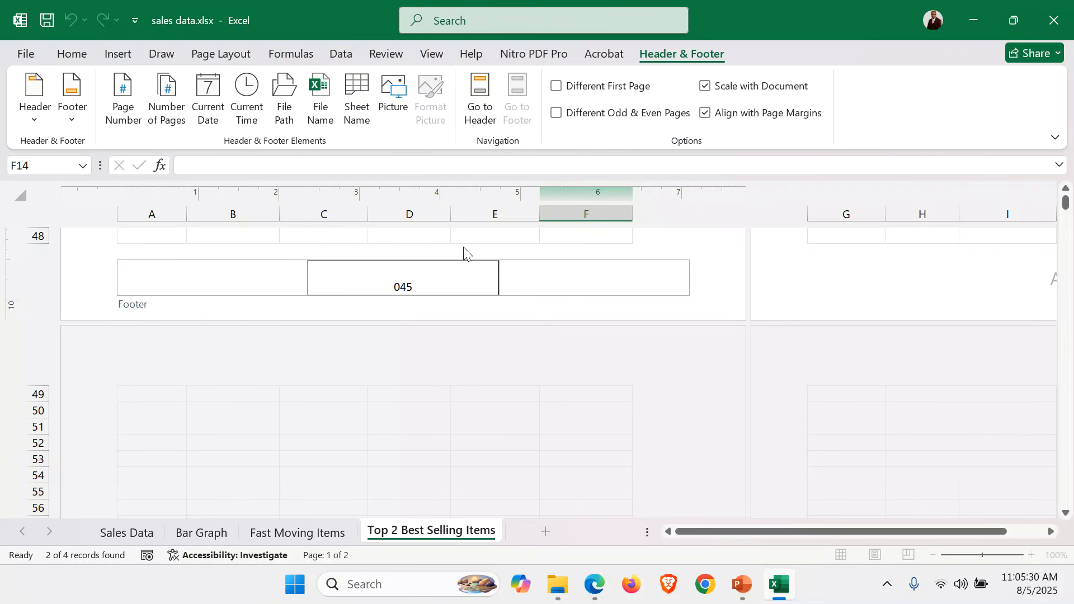
click(480, 98)
click(365, 402)
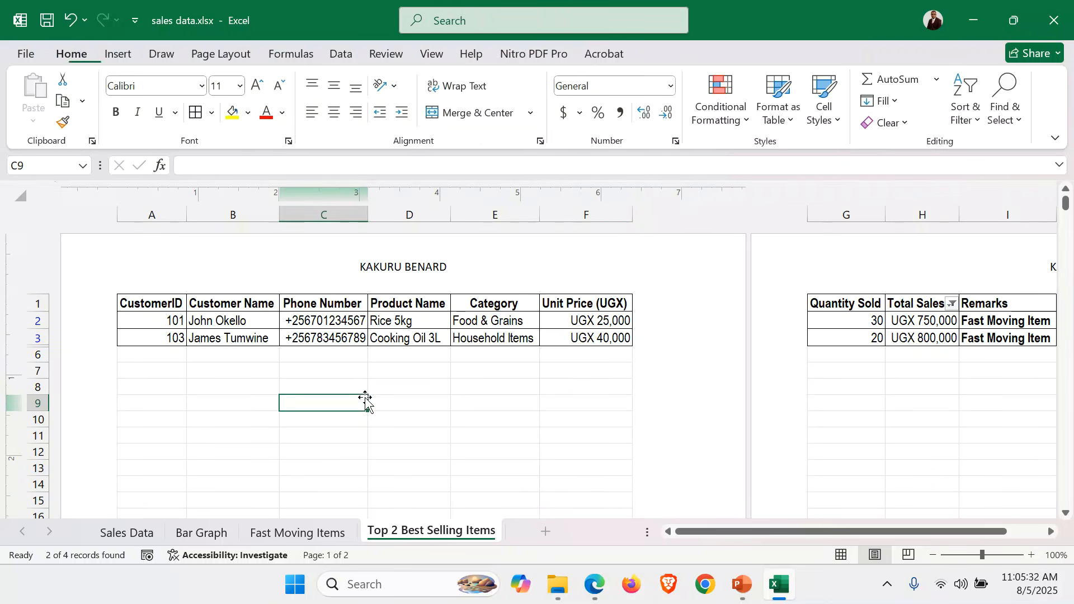
Set the page orientation of the Top 2 Best Selling Items sheet to Landscape
click(203, 56)
click(198, 106)
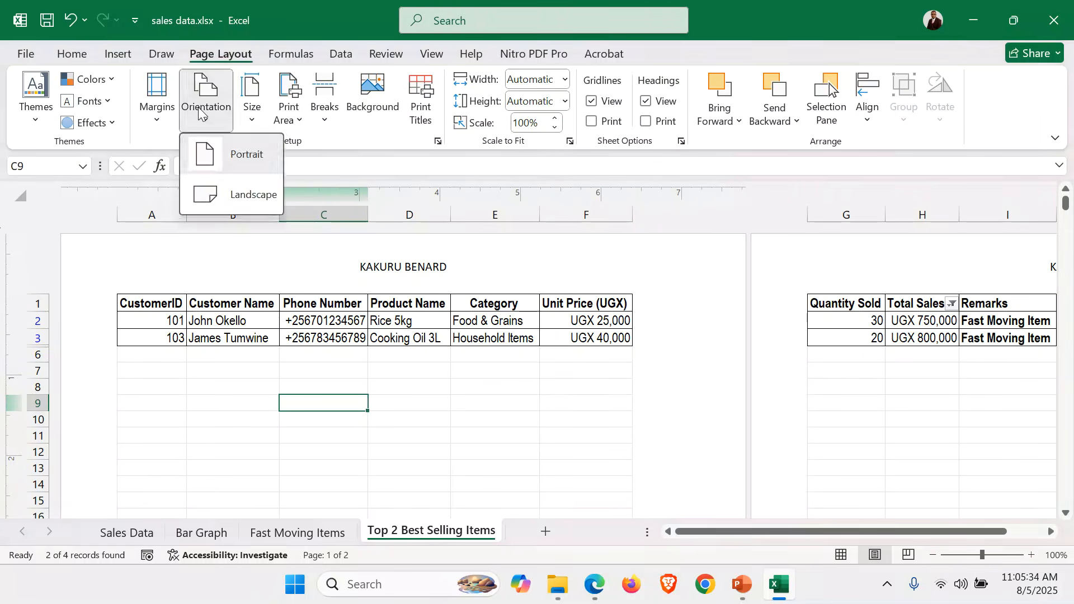
click(232, 205)
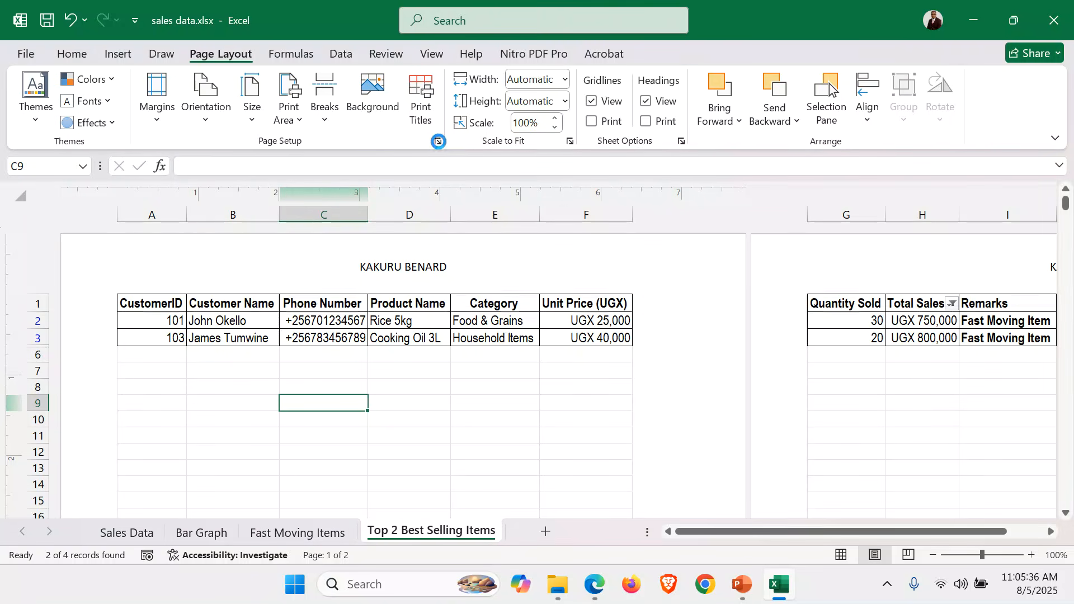
Set the sheet to fit 1 page wide by 1 tall on A4 paper and save the workbook
click(438, 142)
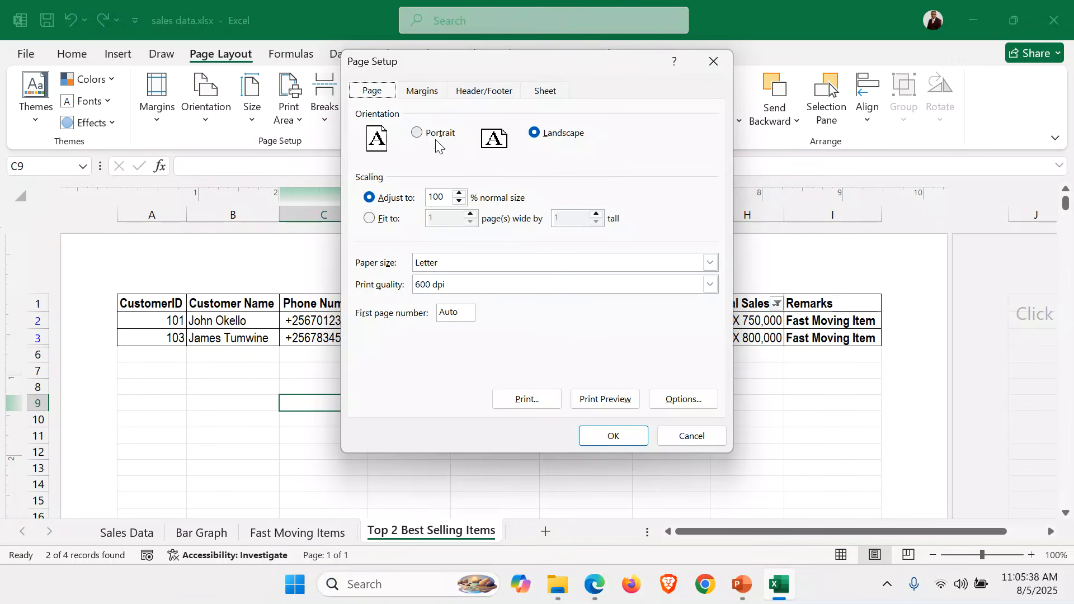
click(370, 218)
click(712, 264)
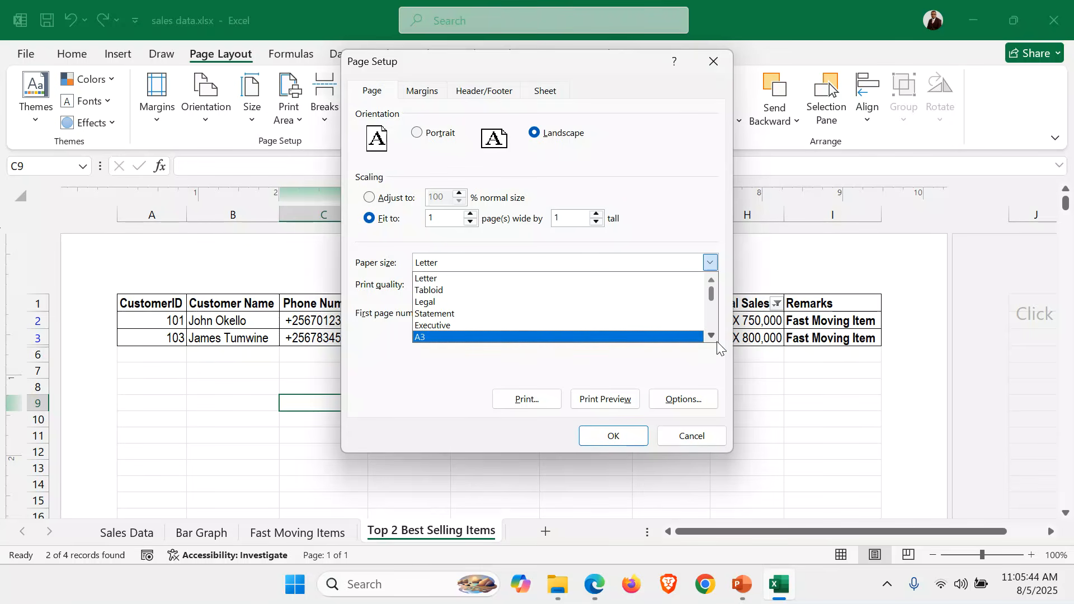
click(712, 336)
click(504, 337)
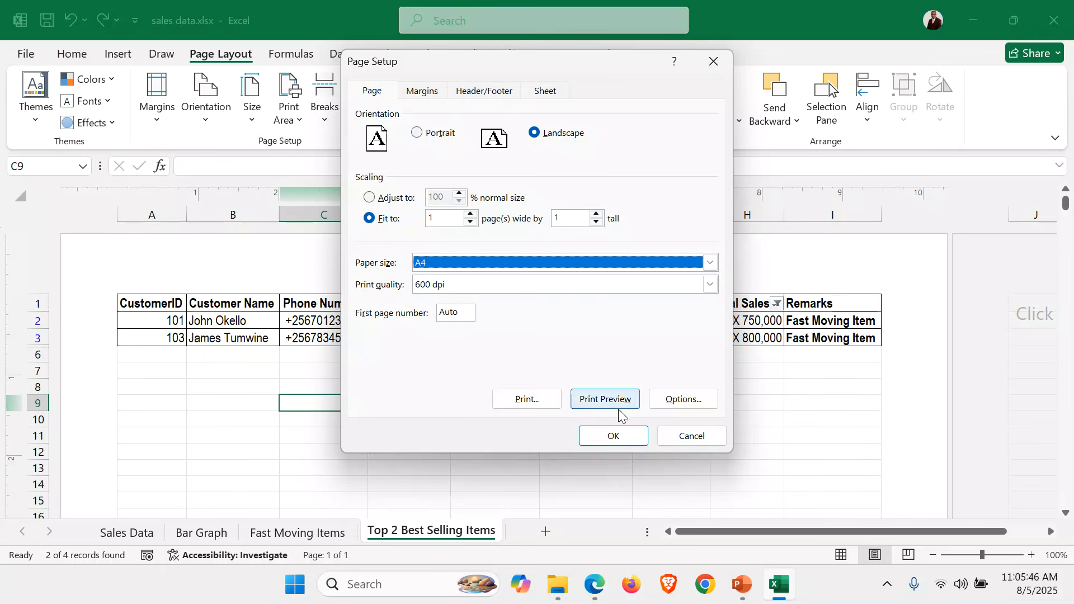
click(619, 442)
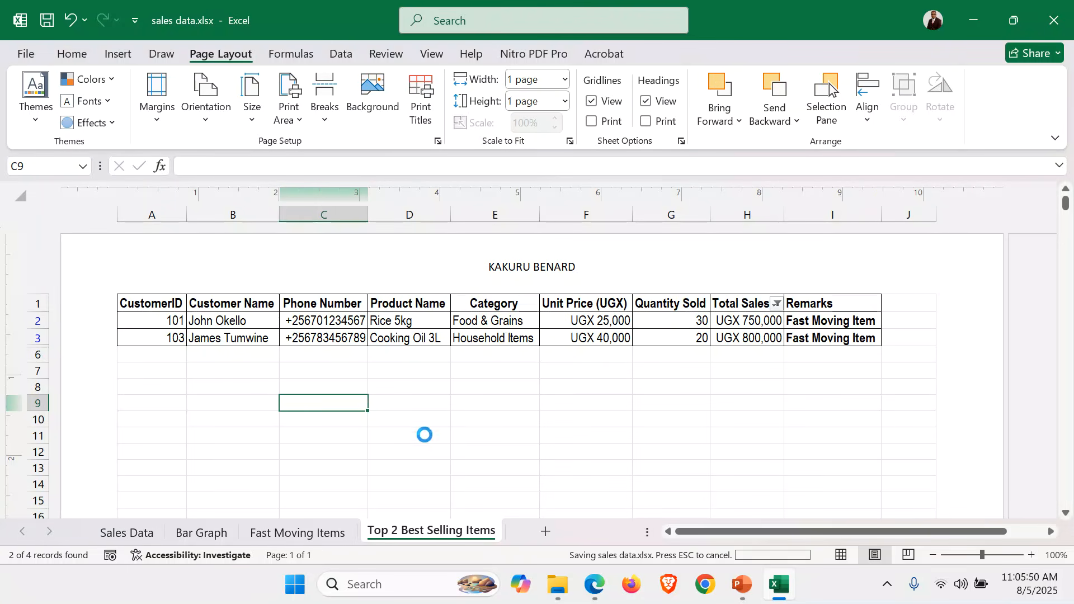
Review the Sales Data, Bar Graph, Fast Moving Items and Top 2 Best Selling Items sheets, ending on Sales Data
click(139, 536)
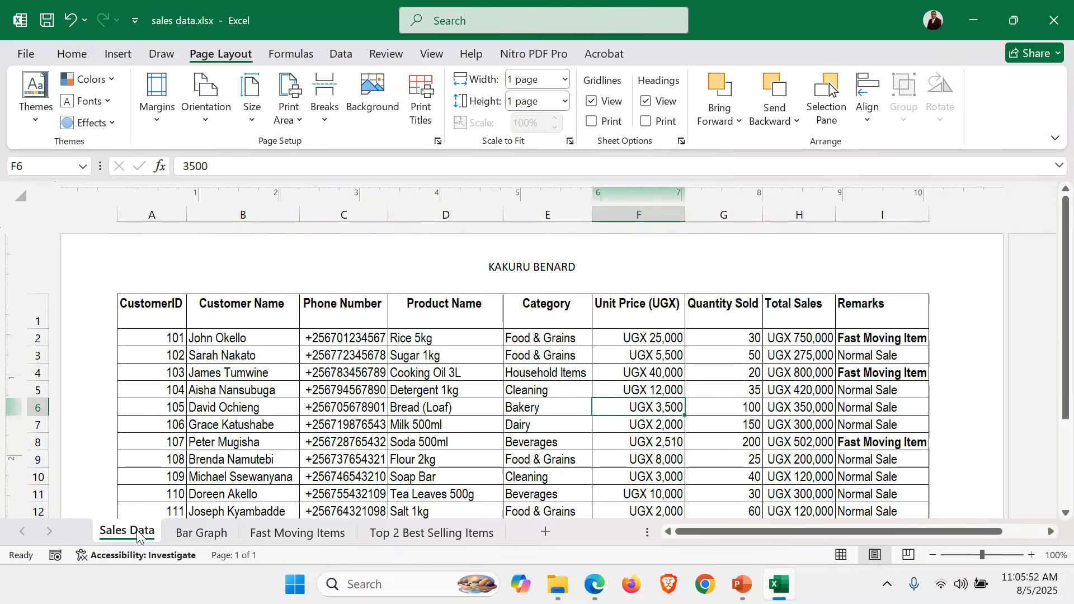
click(193, 536)
click(280, 536)
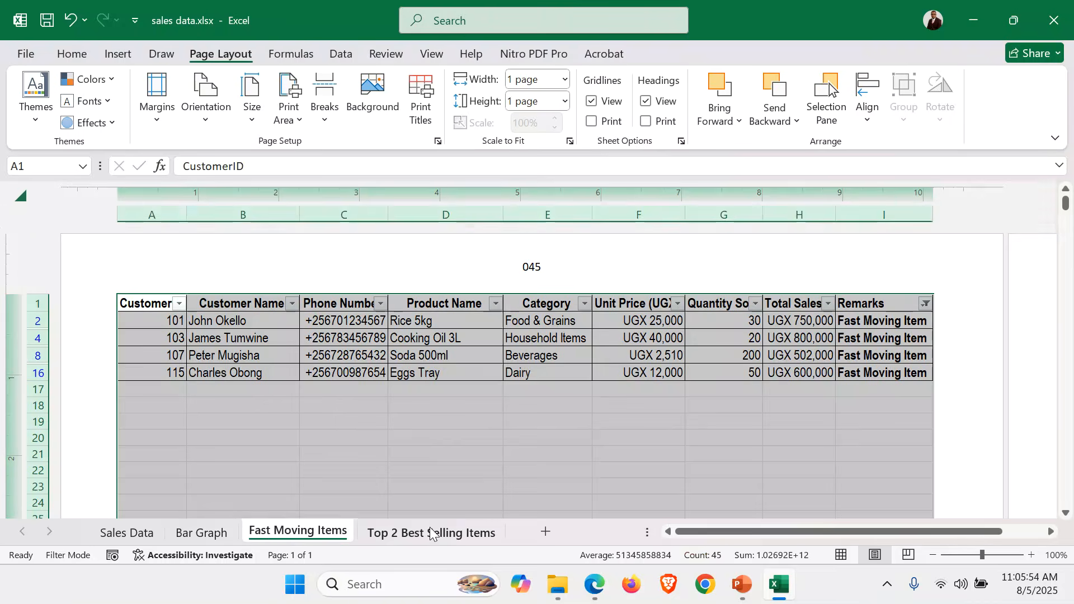
click(431, 532)
click(126, 533)
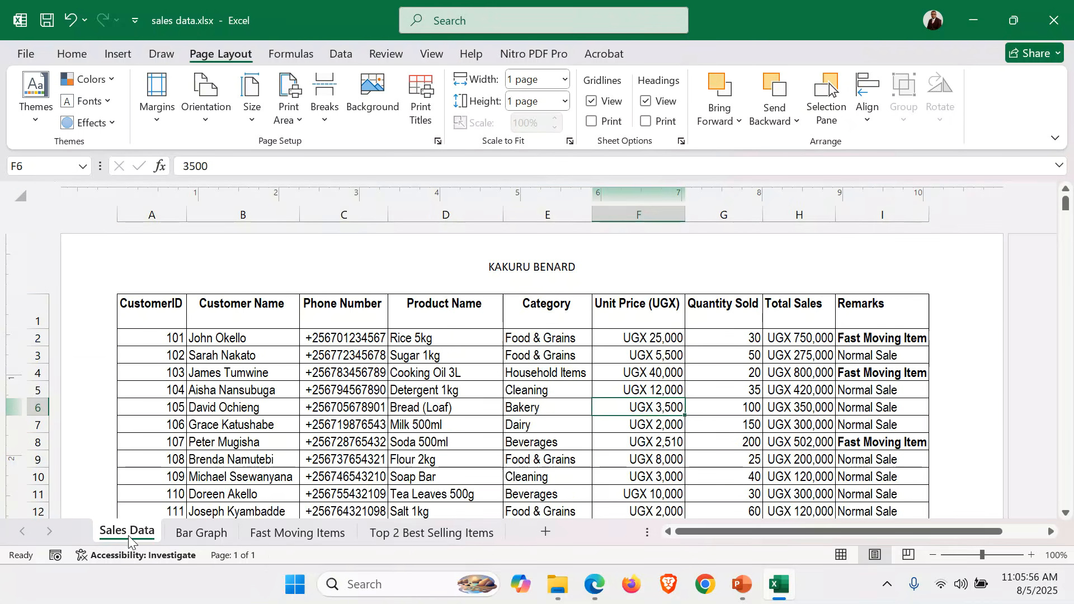
click(417, 390)
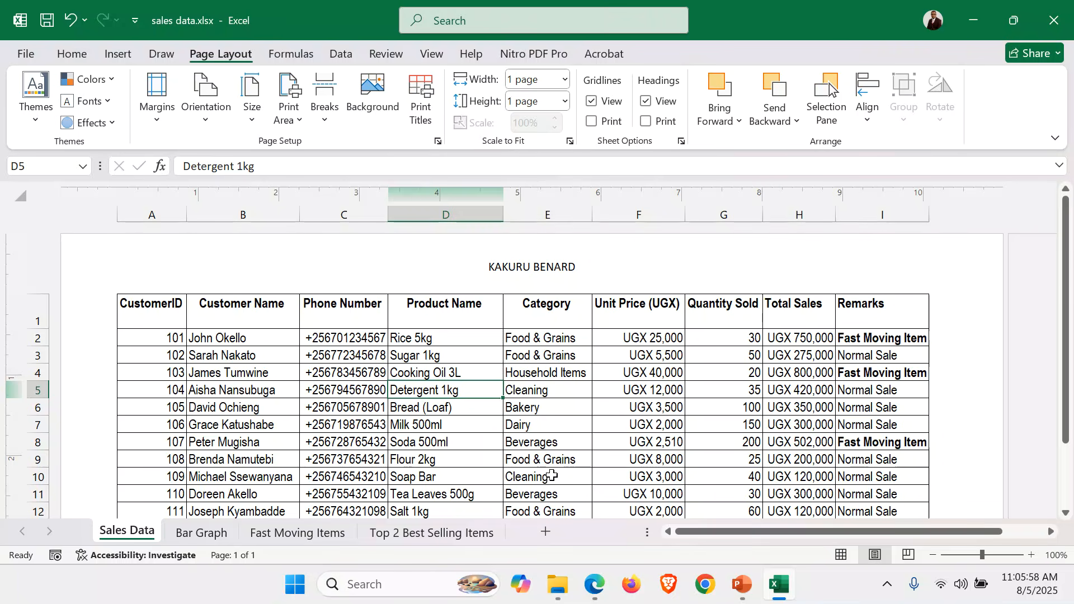
Switch to the PowerPoint presentation and review its list of spreadsheet tools, including Text Wrap and Background Colors
click(741, 584)
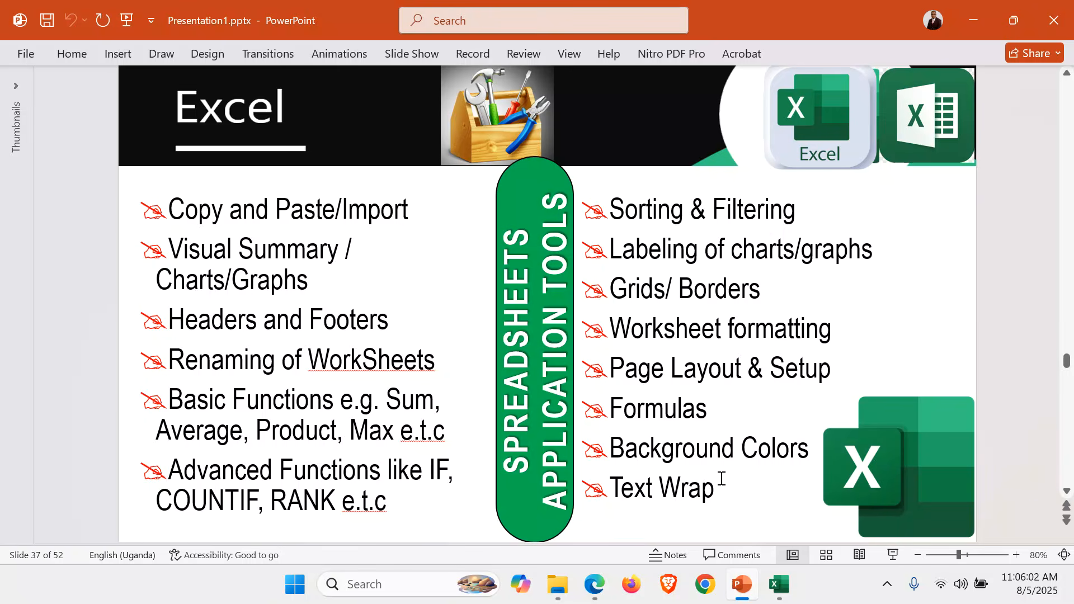
drag(719, 484, 626, 486)
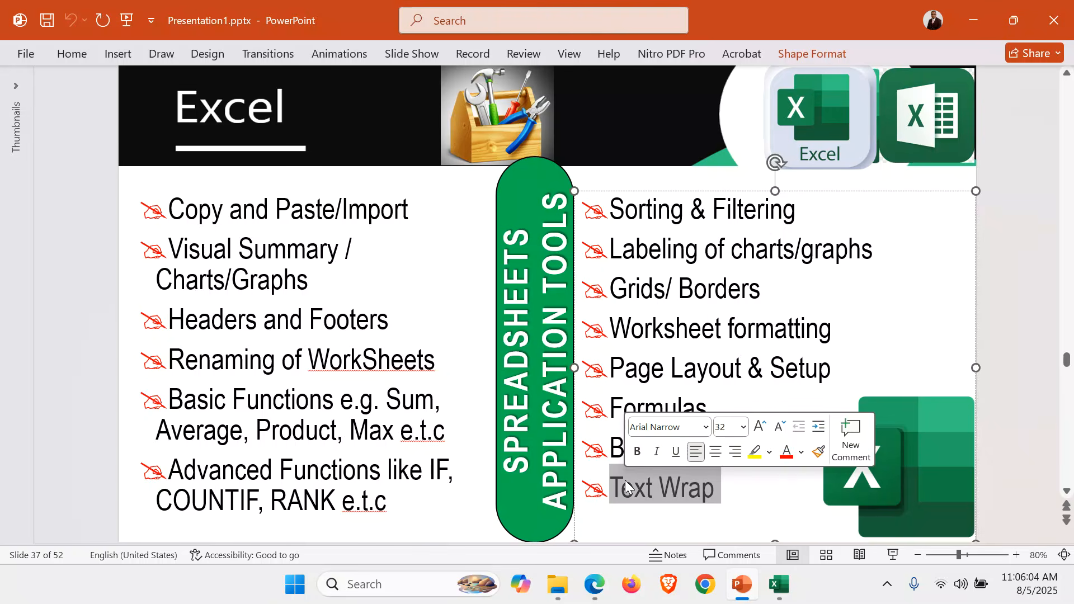
click(810, 496)
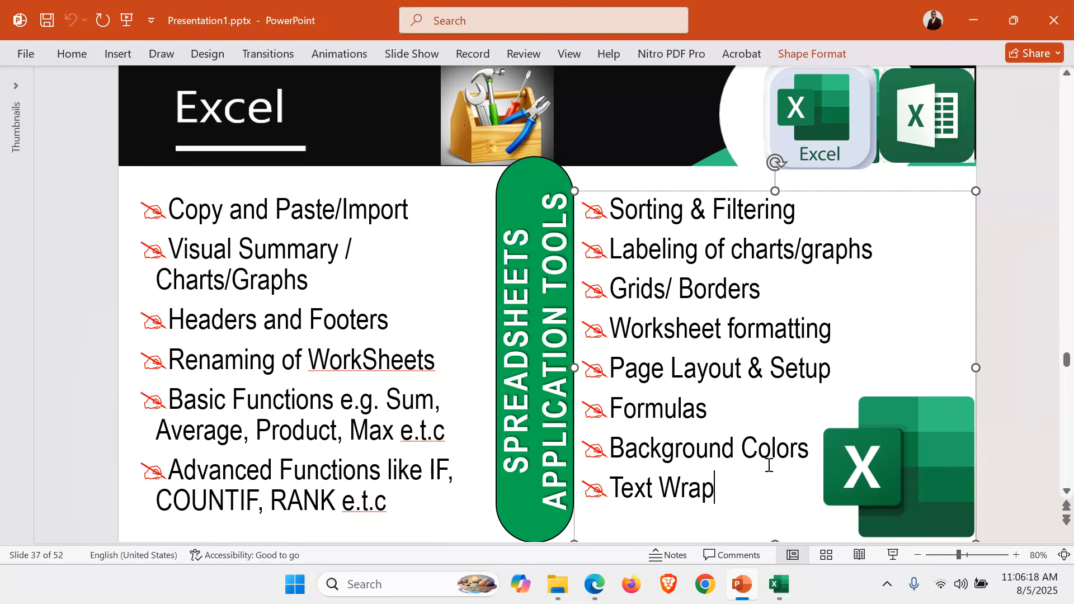
triple_click(680, 456)
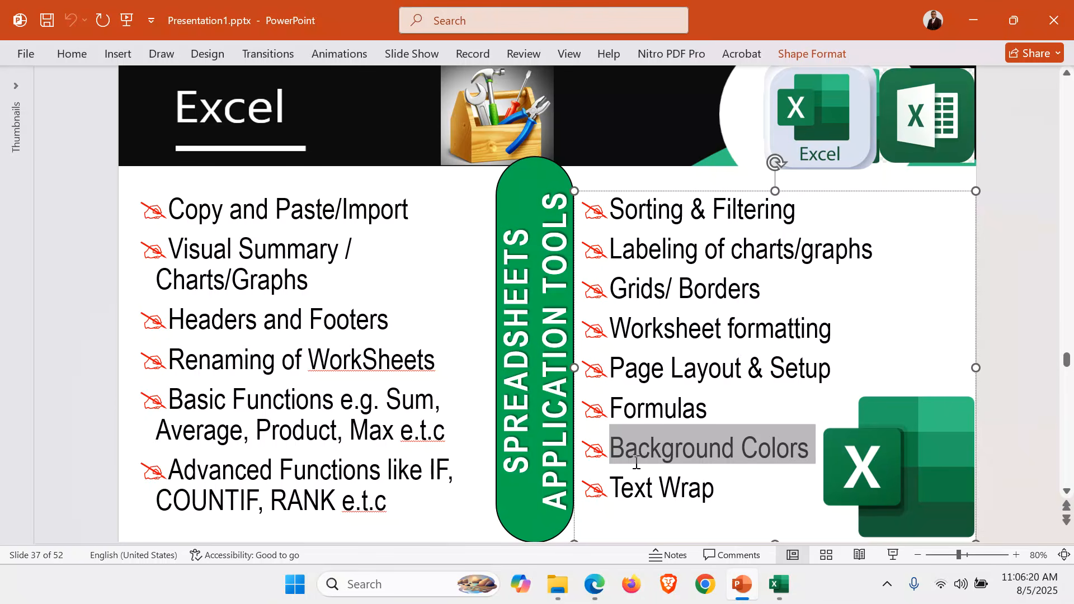
click(740, 289)
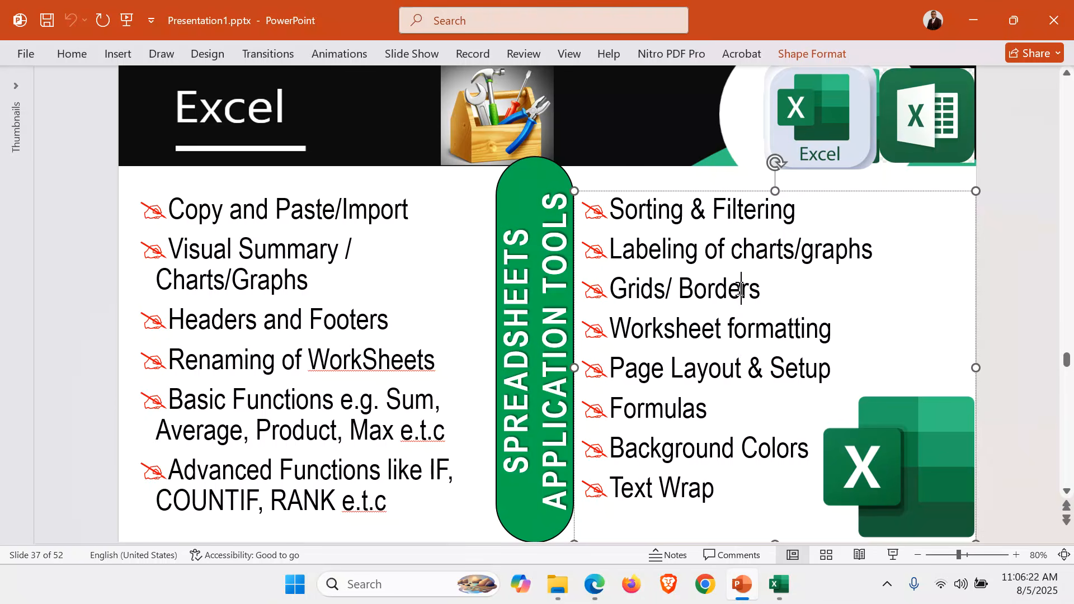
Switch back to Excel and fill the header row A1 to I1 of the Sales Data sheet with yellow
click(778, 584)
drag(157, 305, 856, 314)
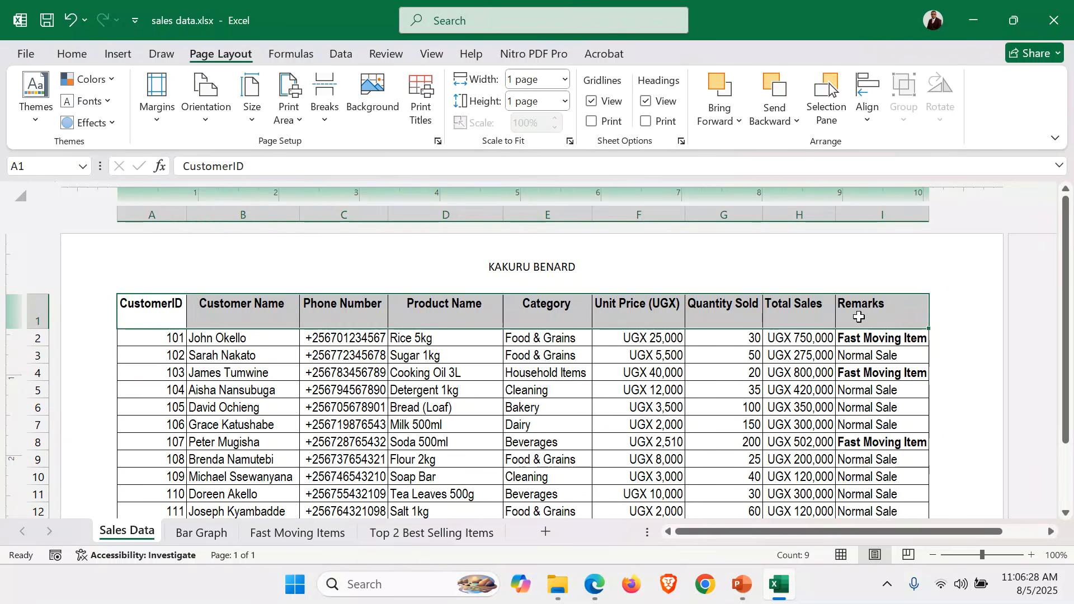
click(72, 53)
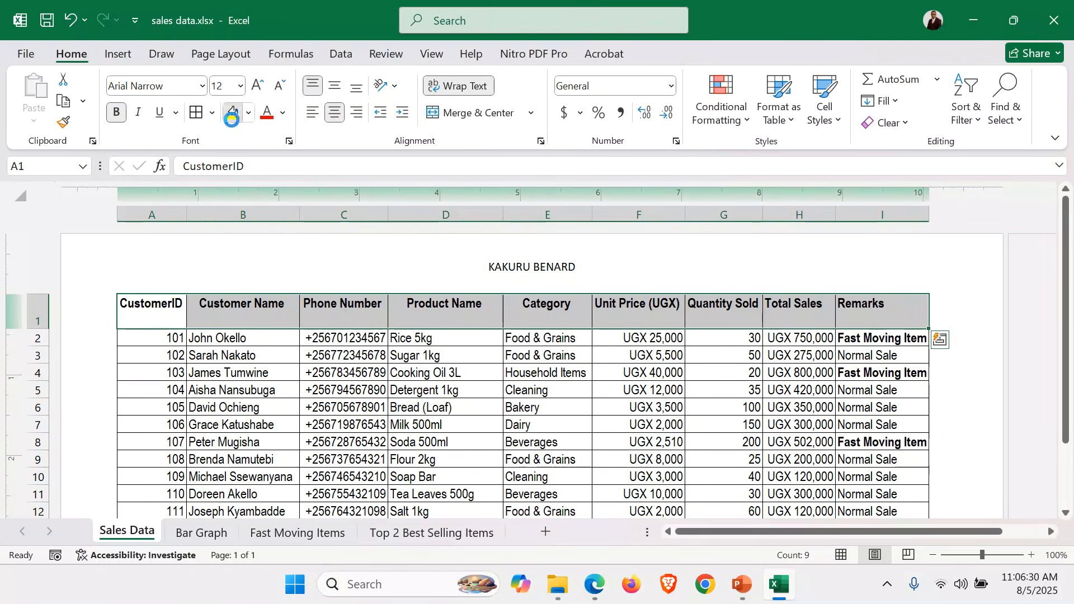
click(233, 112)
click(442, 372)
scroll(443, 376, down, 2)
scroll(444, 376, up, 3)
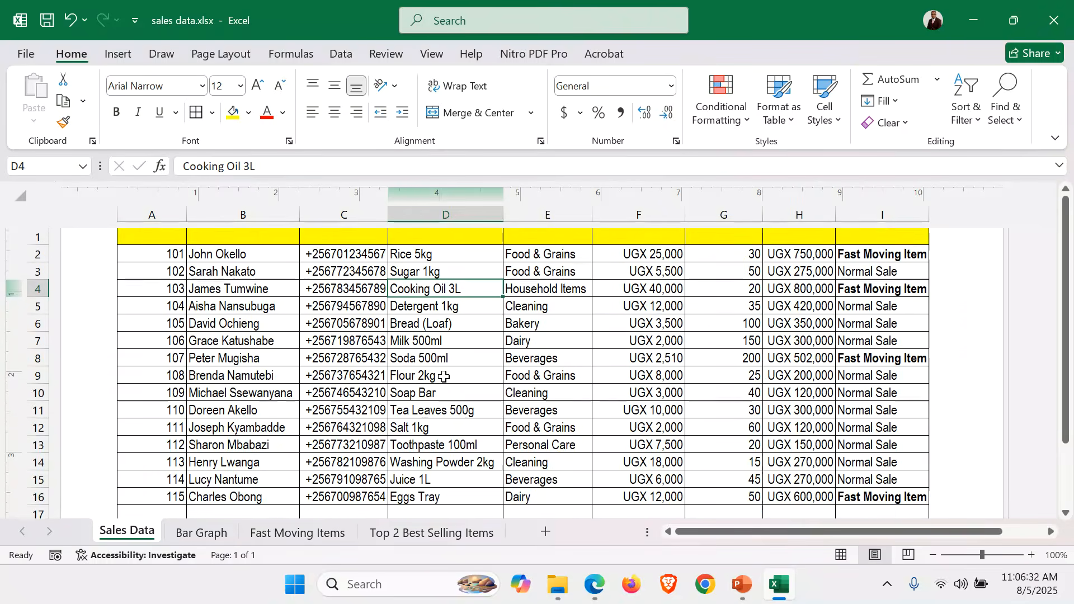
Apply the Red-Yellow-Green color scale to the sales records in A2 to I16 and save the workbook
click(180, 338)
drag(180, 338, 889, 475)
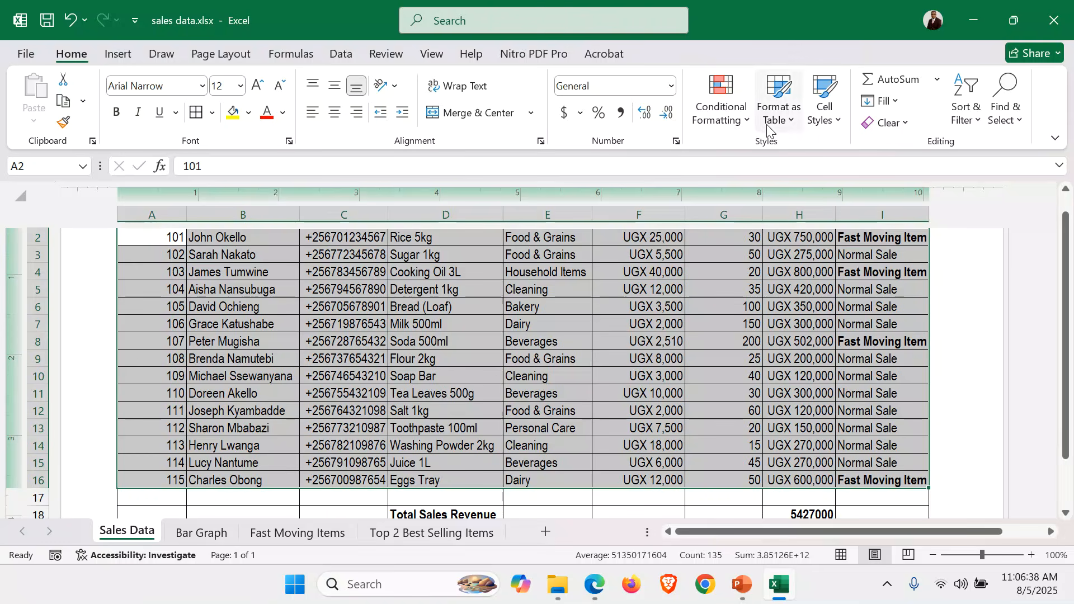
click(725, 109)
mouse_move(783, 260)
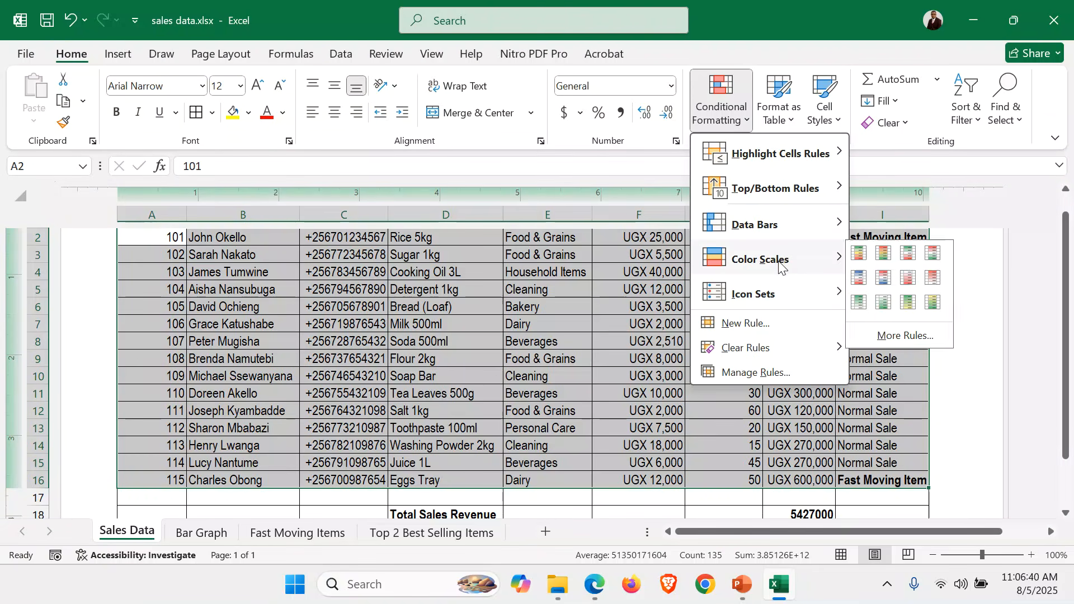
click(888, 255)
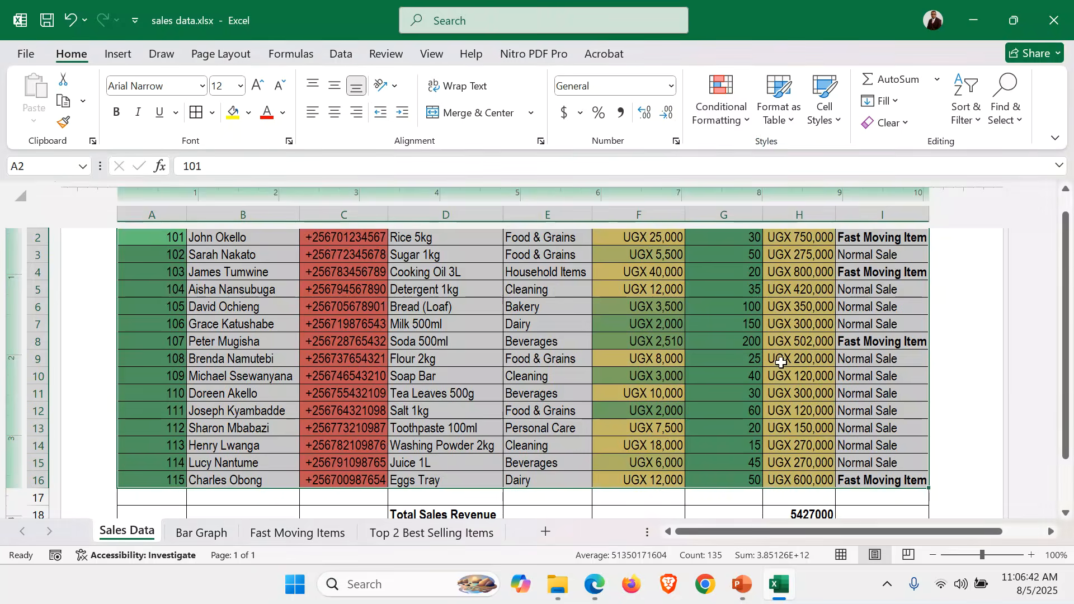
click(755, 376)
scroll(755, 380, up, 1)
scroll(755, 379, down, 3)
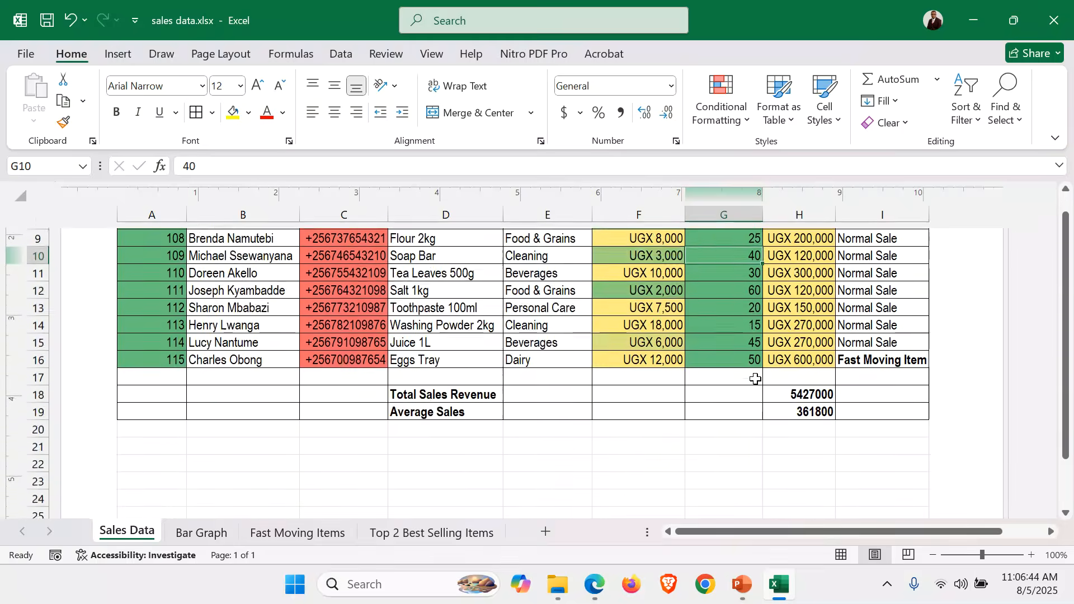
scroll(755, 380, up, 4)
key(ctrl+s)
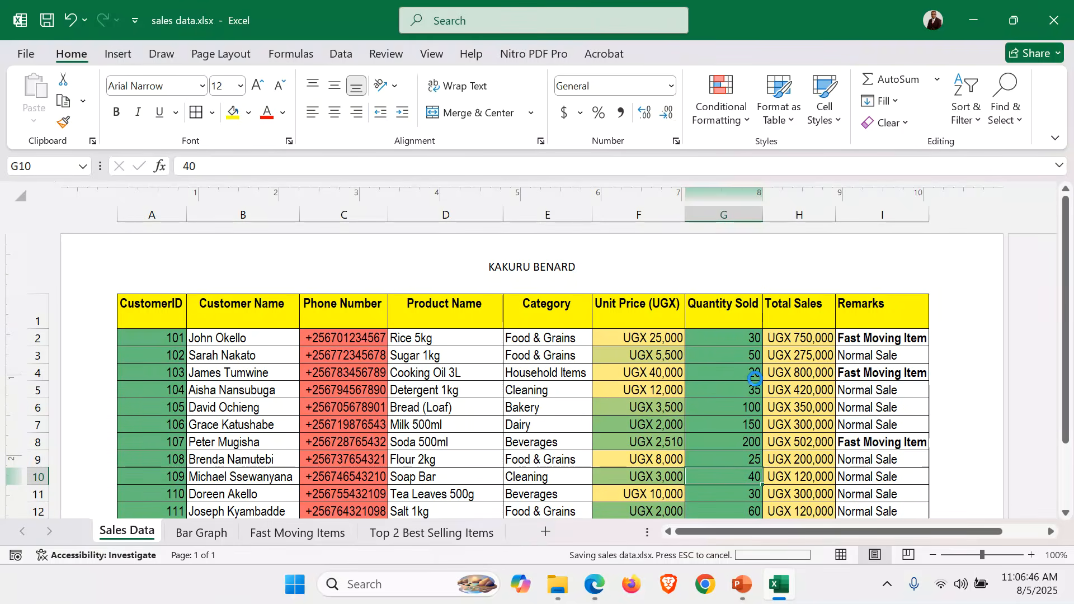
Apply the Red-Yellow-Green color scale to the filtered table A1 to I16 on the Fast Moving Items sheet and save the workbook
click(297, 531)
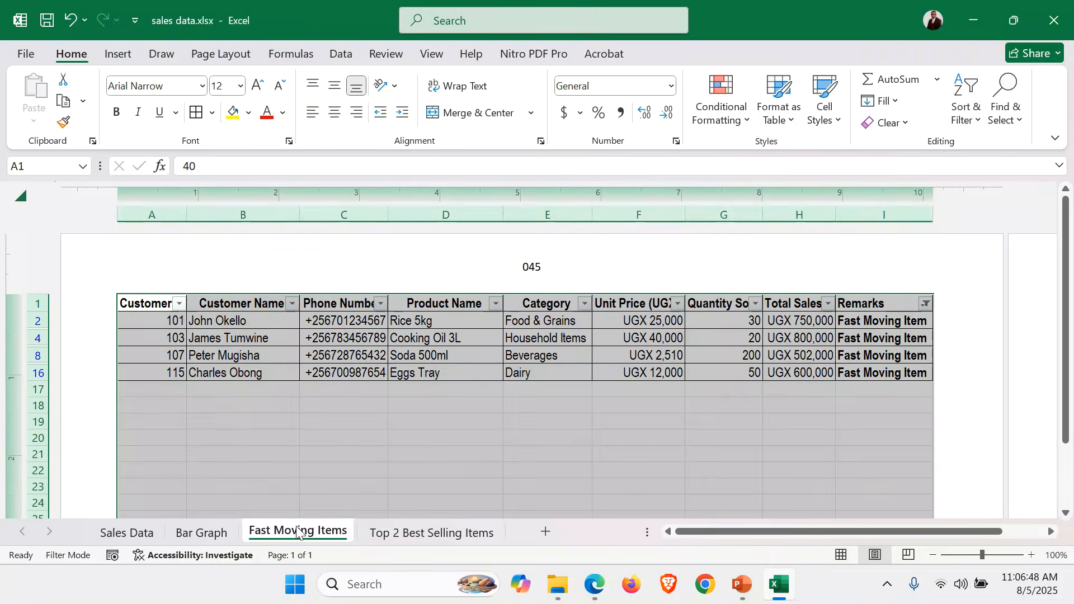
click(500, 320)
click(166, 305)
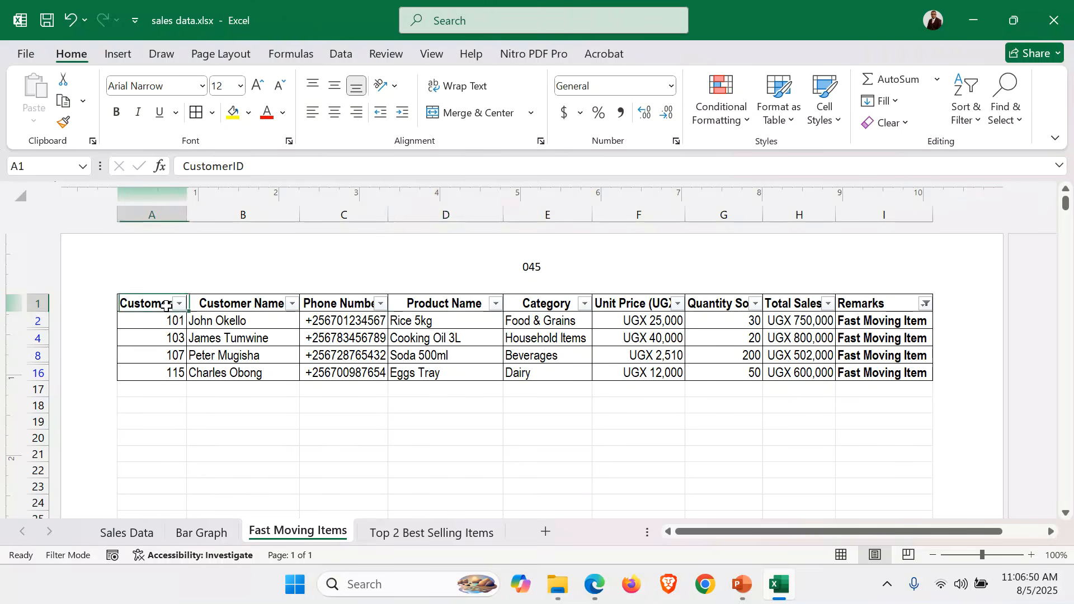
drag(166, 306, 918, 373)
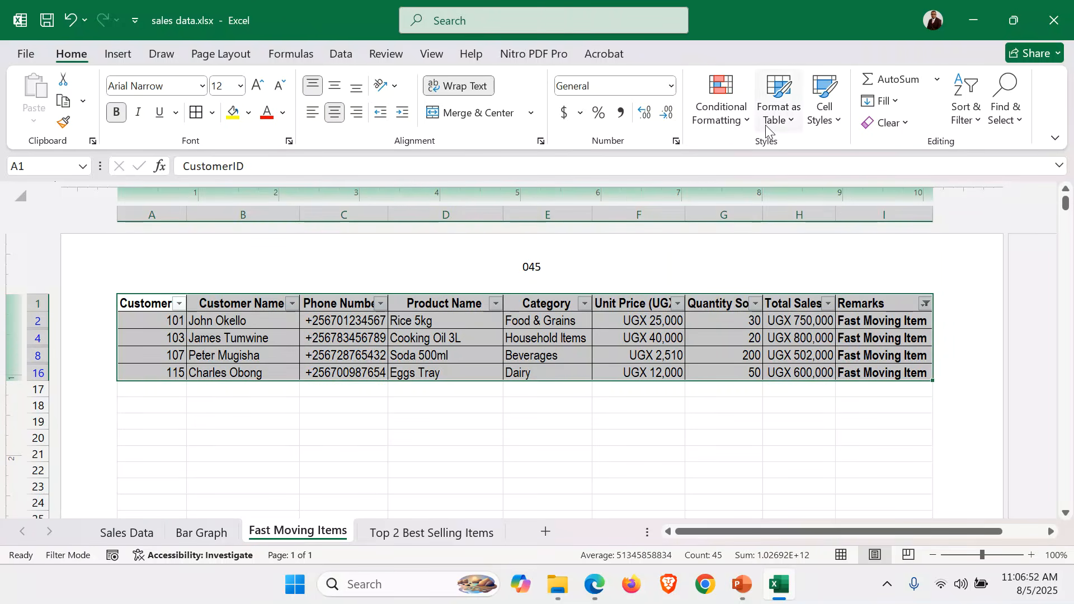
click(734, 126)
mouse_move(800, 269)
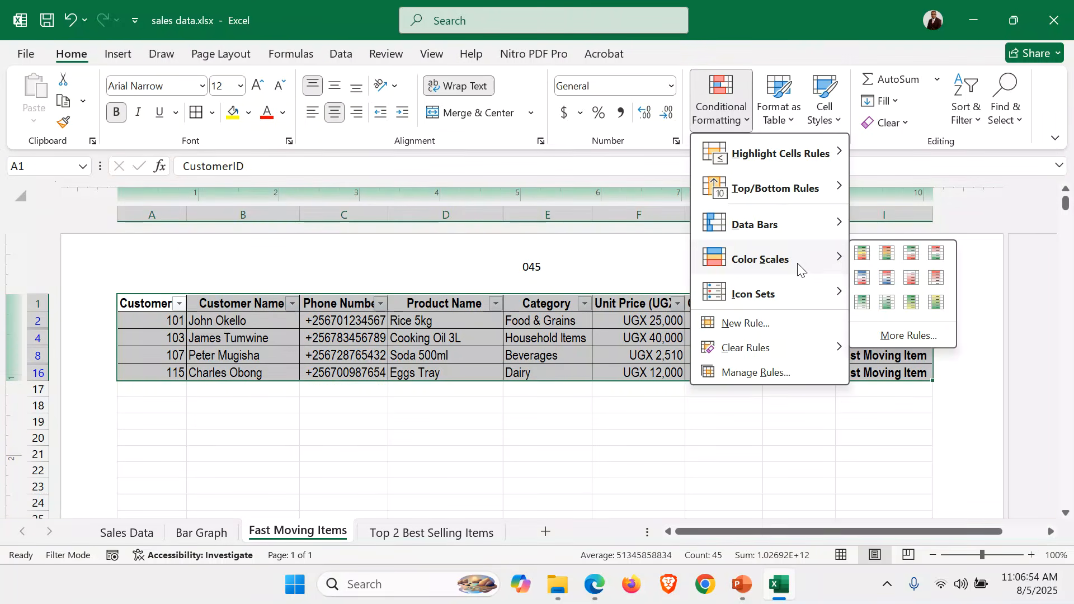
click(891, 260)
click(597, 435)
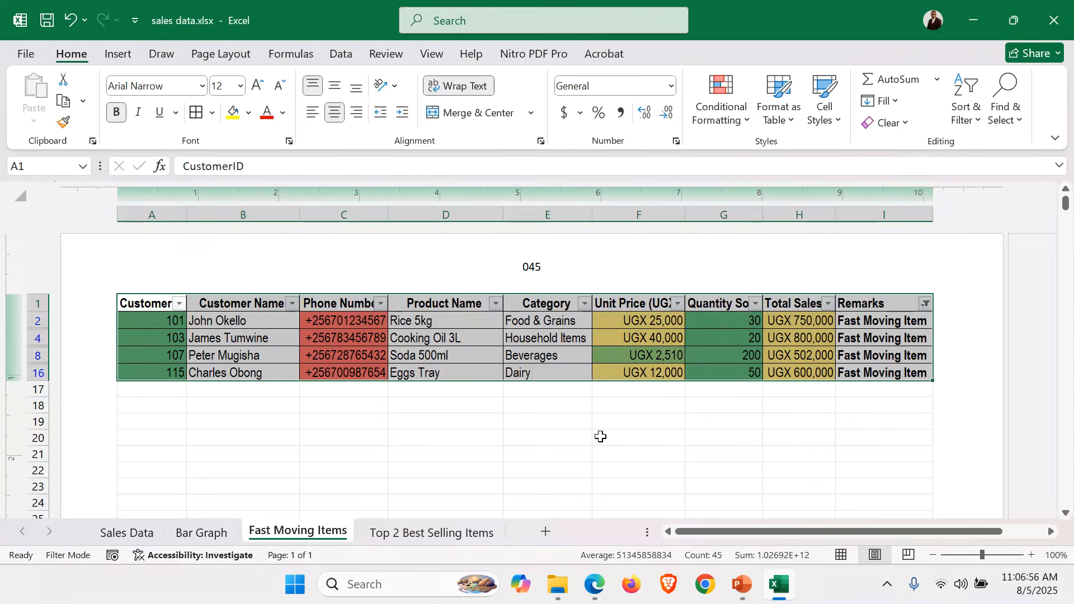
key(ctrl+s)
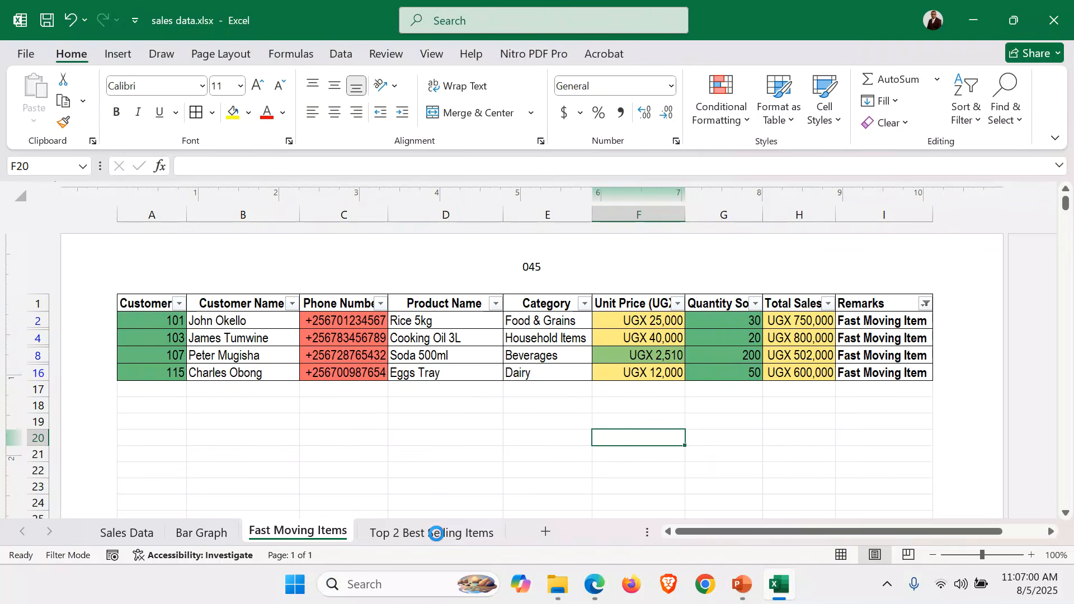
Fill the header row A1 to I1 of the Top 2 Best Selling Items sheet with yellow
click(436, 534)
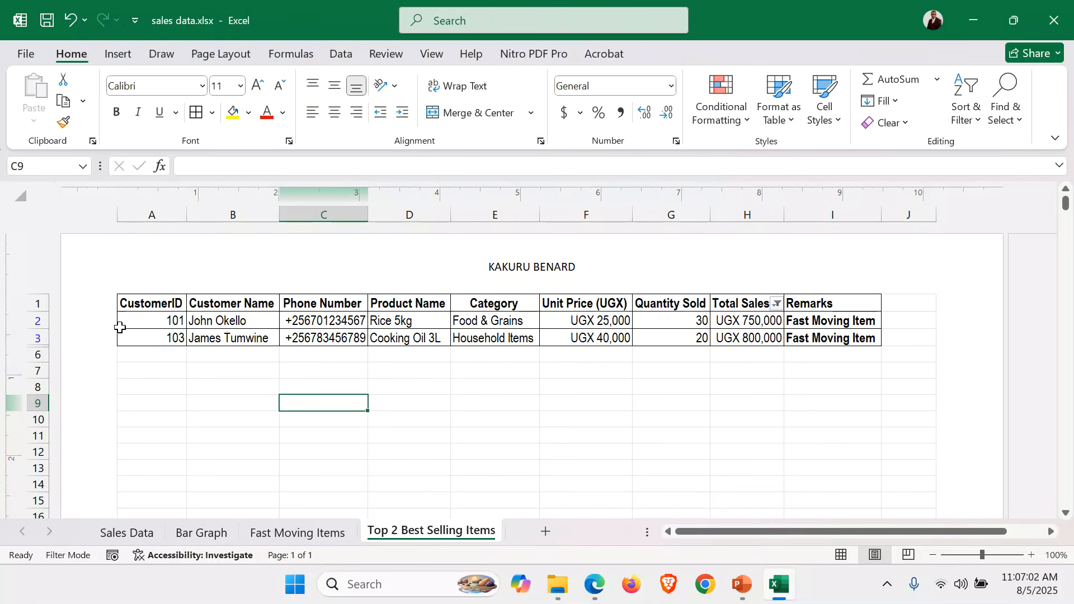
drag(142, 303, 848, 287)
click(232, 112)
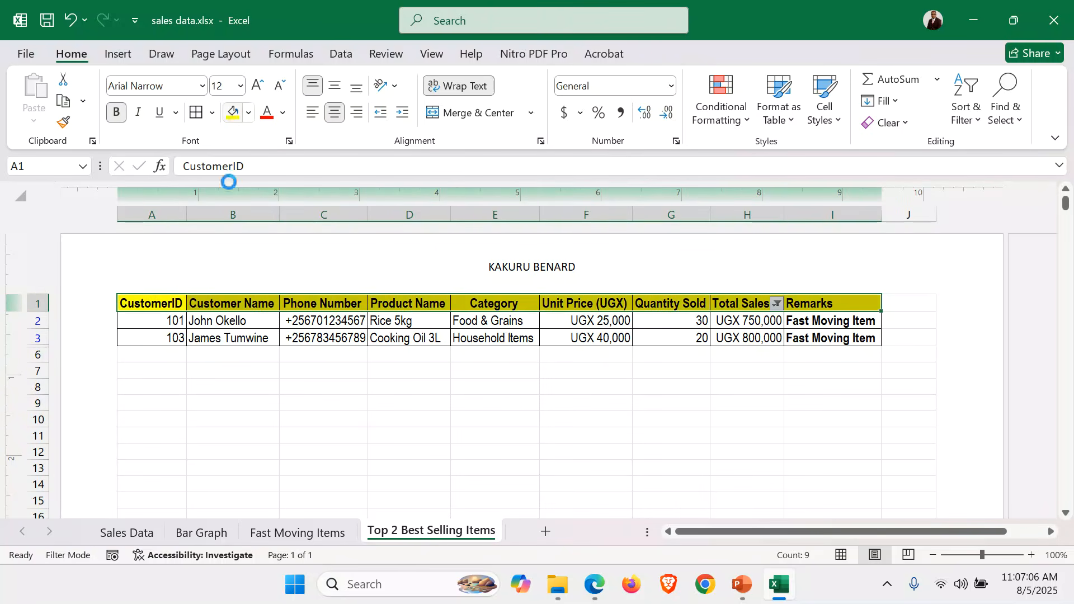
Apply the Green-Yellow-Red color scale to the records in A2 to I3 and save the workbook
drag(151, 317, 843, 339)
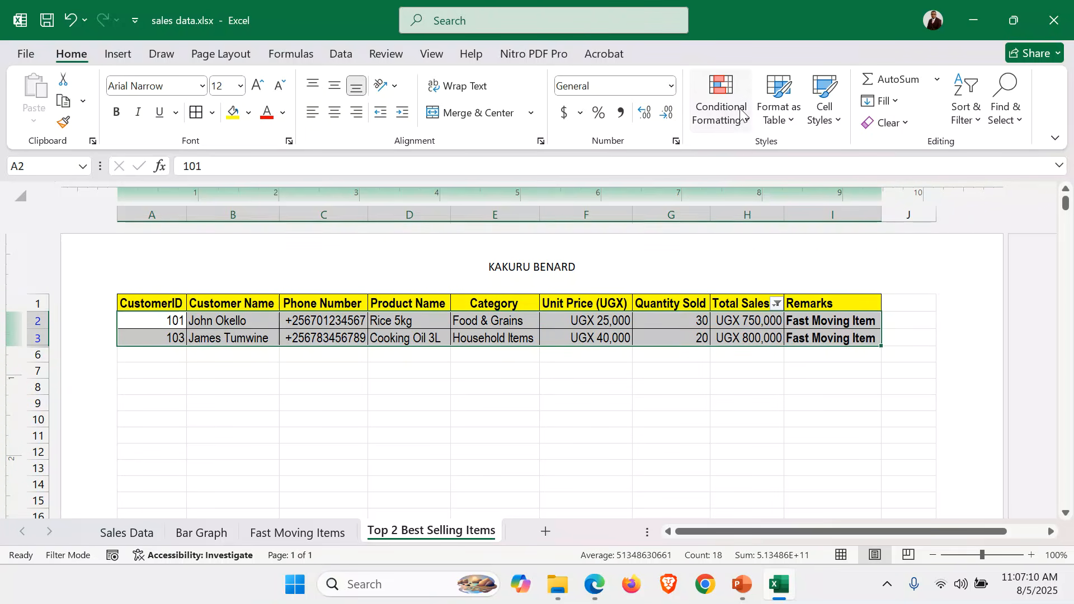
click(744, 120)
mouse_move(800, 256)
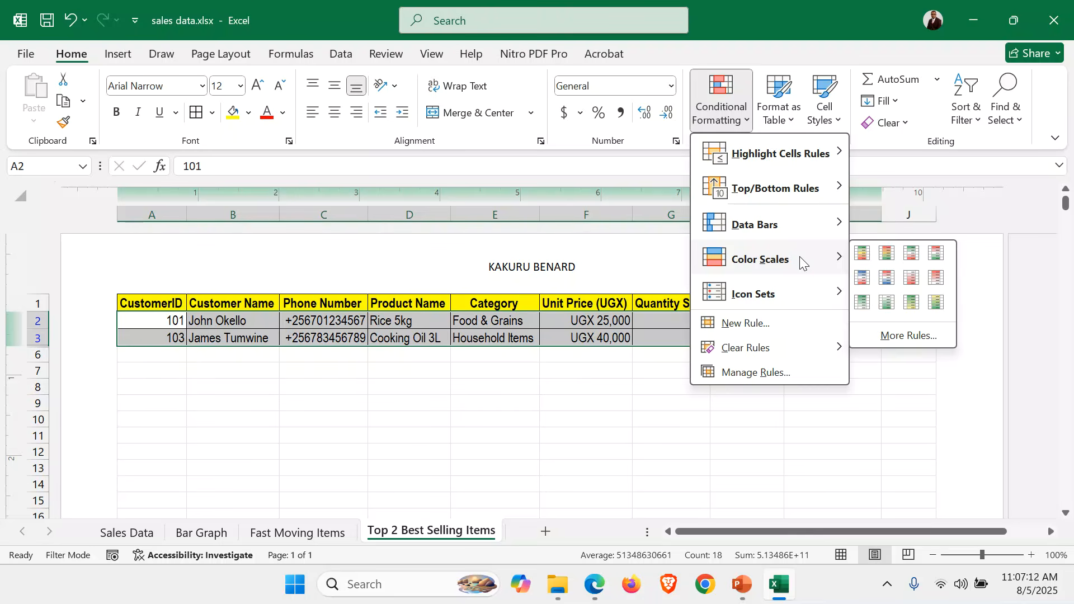
click(861, 254)
click(546, 422)
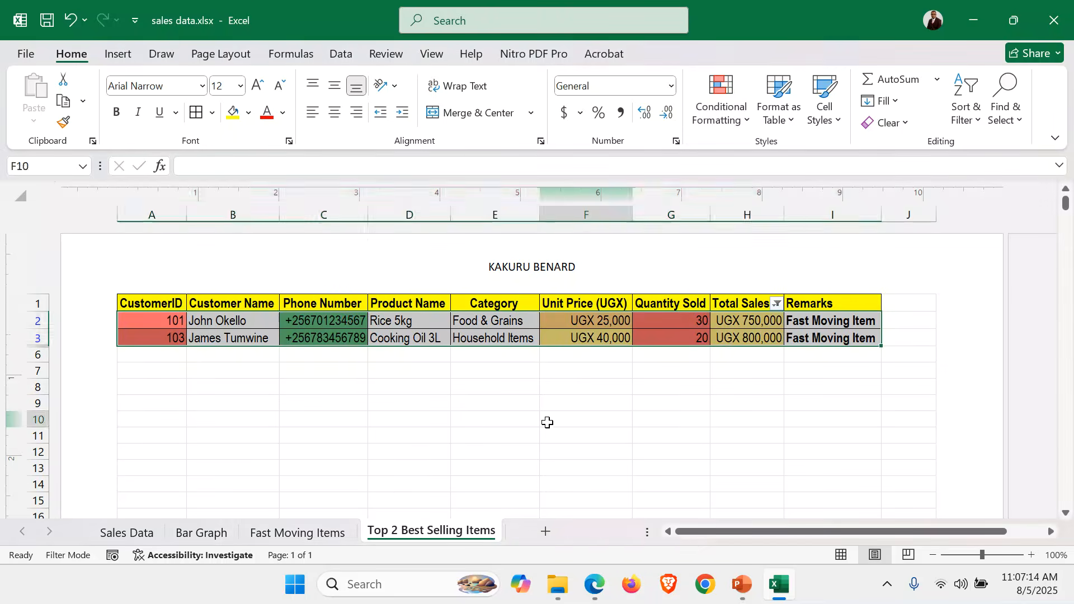
key(ctrl+s)
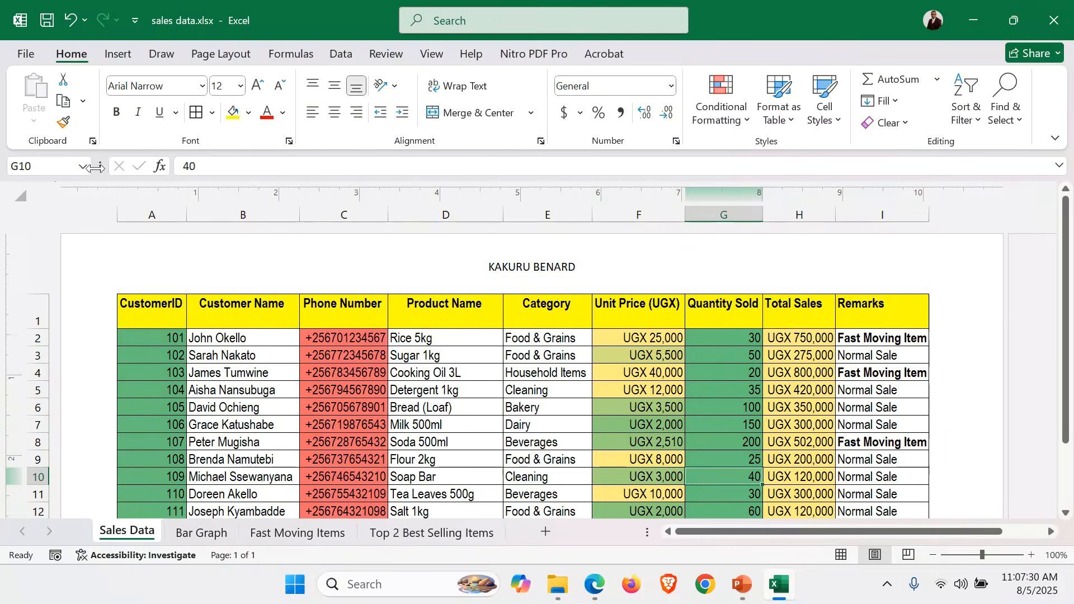
Check the print preview of the Sales Data sheet, including its header and footer, and return to the worksheet
click(30, 51)
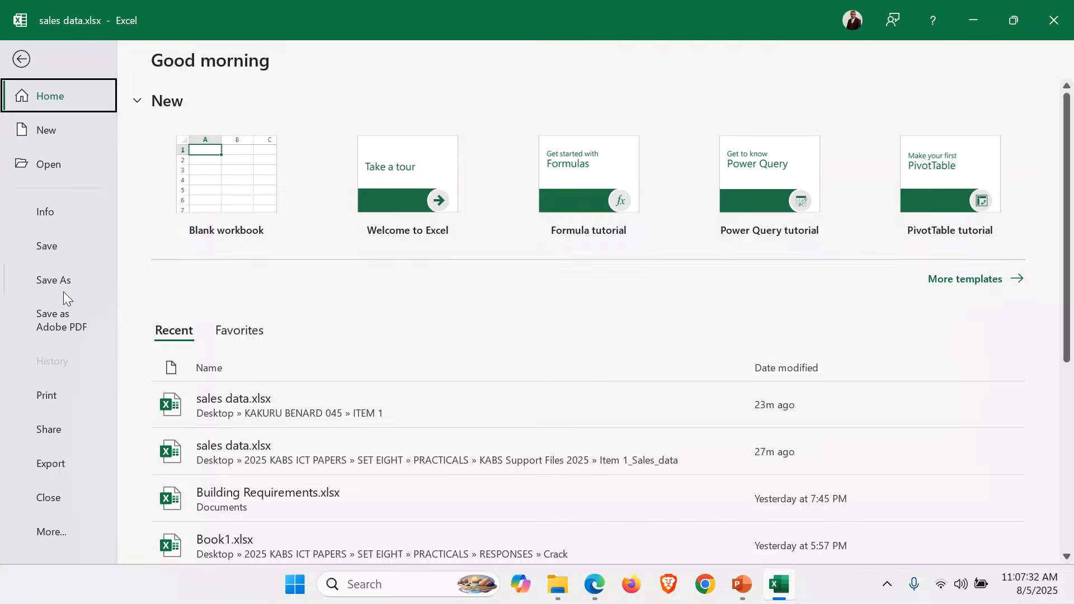
click(64, 400)
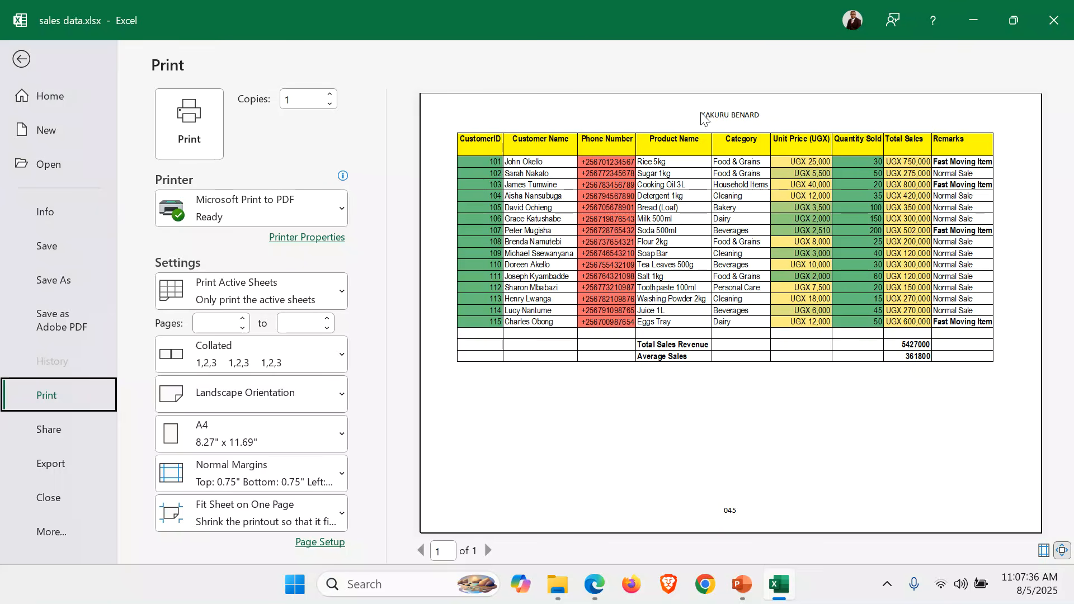
click(706, 286)
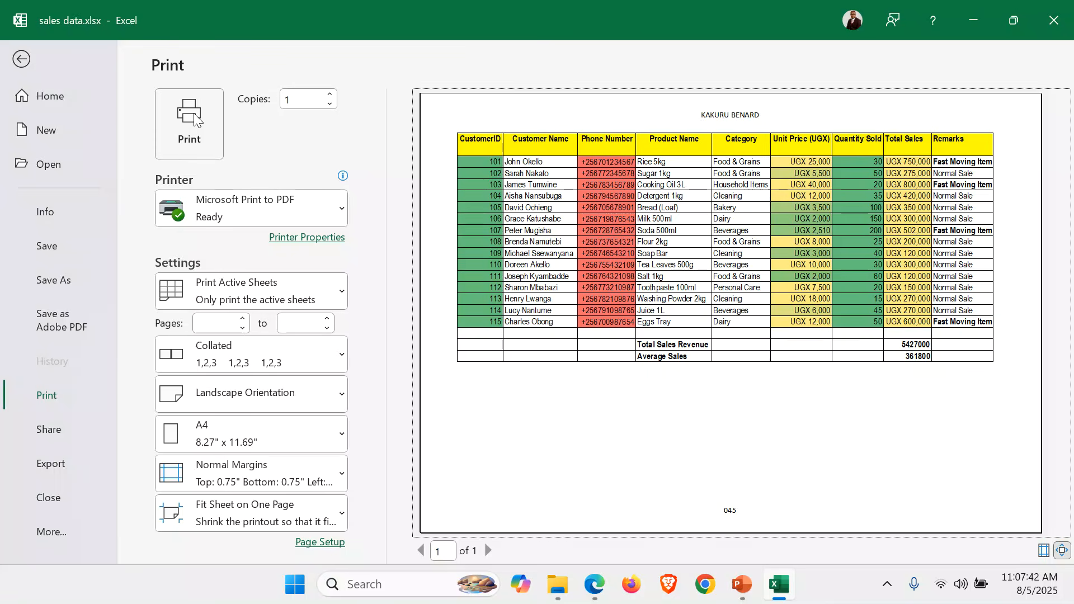
click(22, 59)
Check the print preview of the Bar Graph sheet and return to the workbook
click(201, 531)
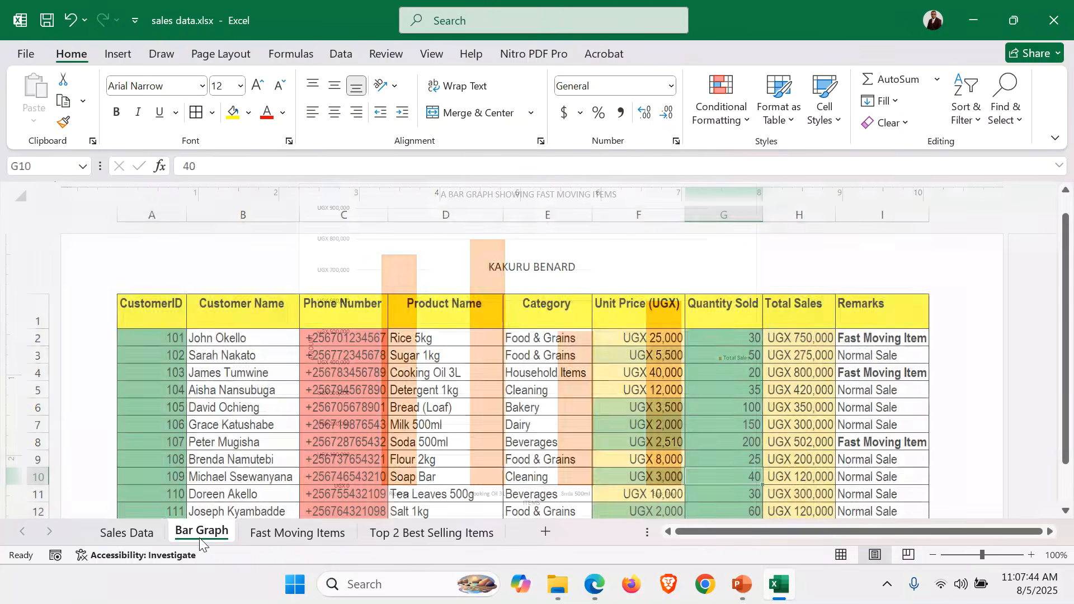
click(14, 56)
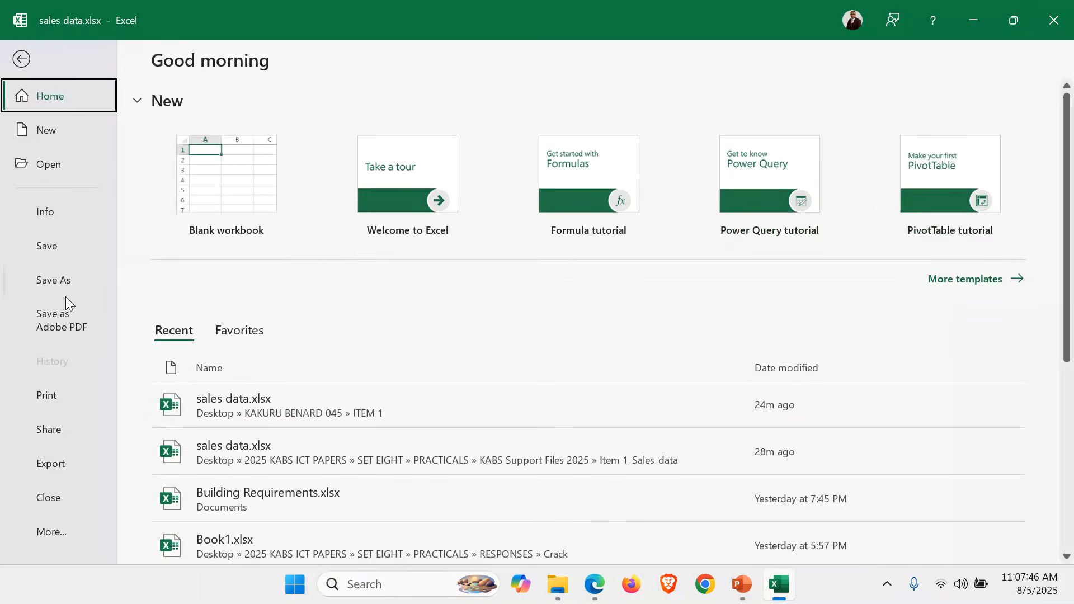
click(52, 401)
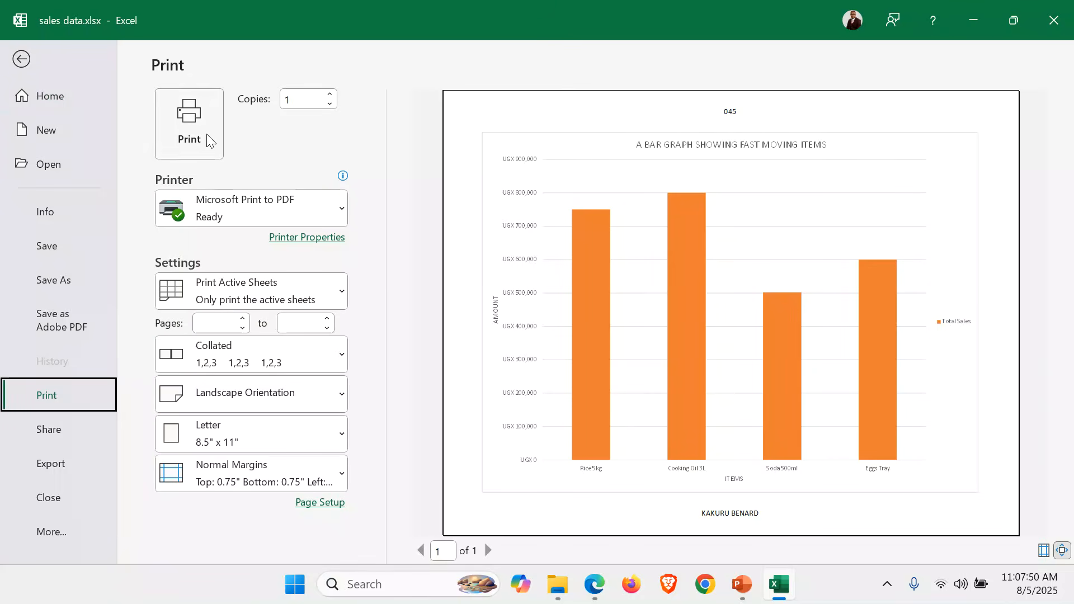
click(21, 59)
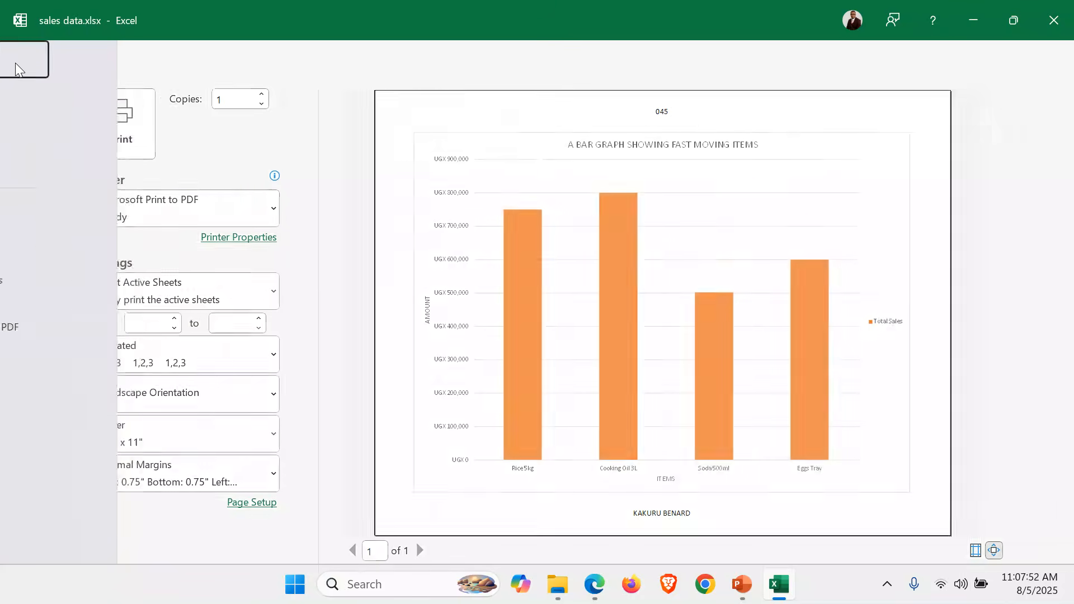
Check the print preview of the Fast Moving Items sheet and return to the worksheet
click(295, 535)
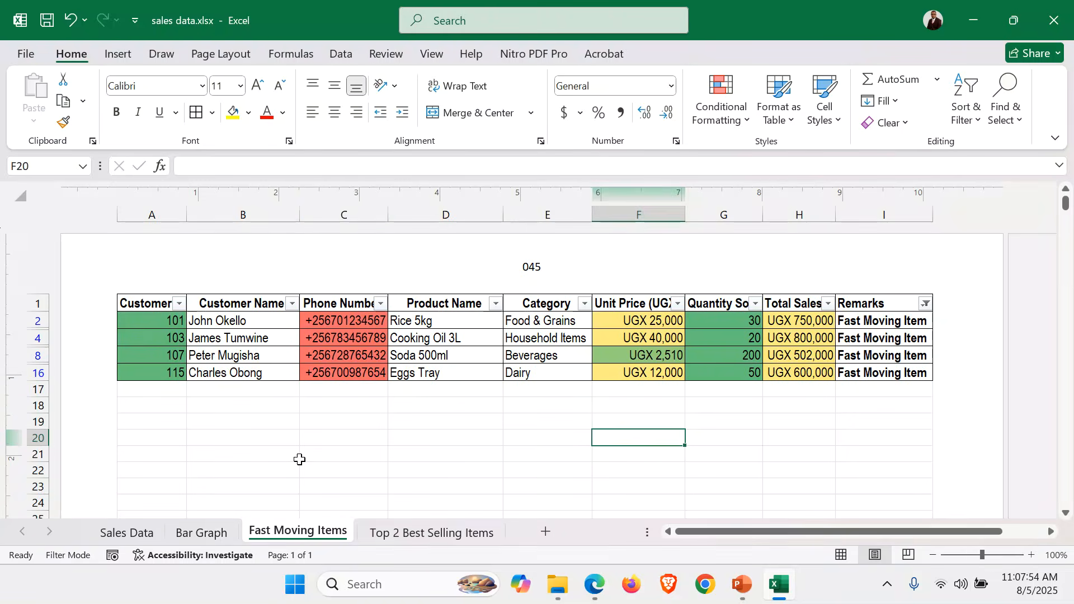
click(341, 392)
click(26, 54)
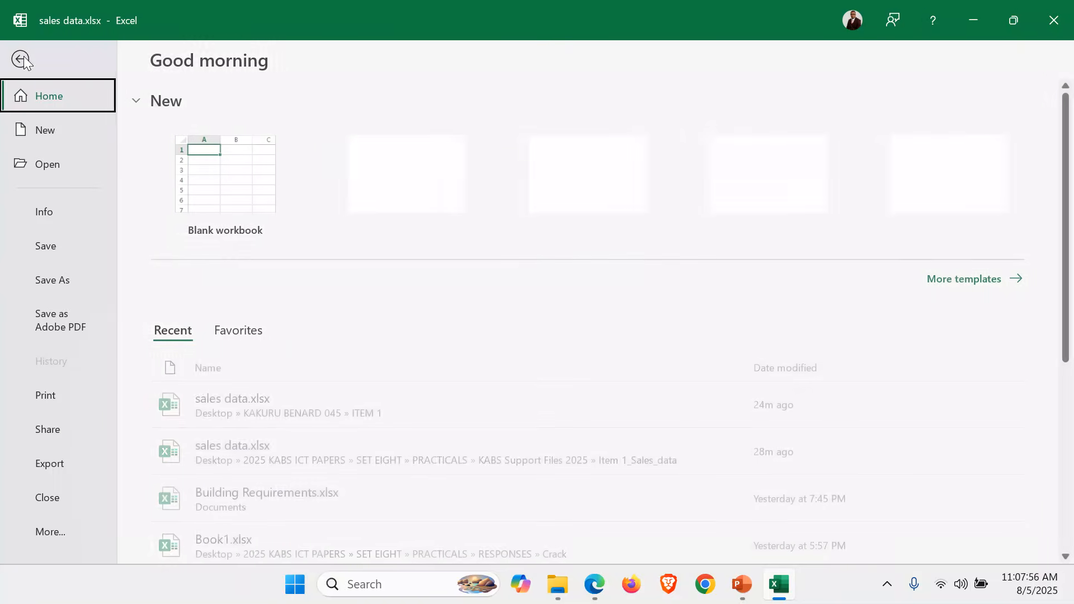
click(66, 396)
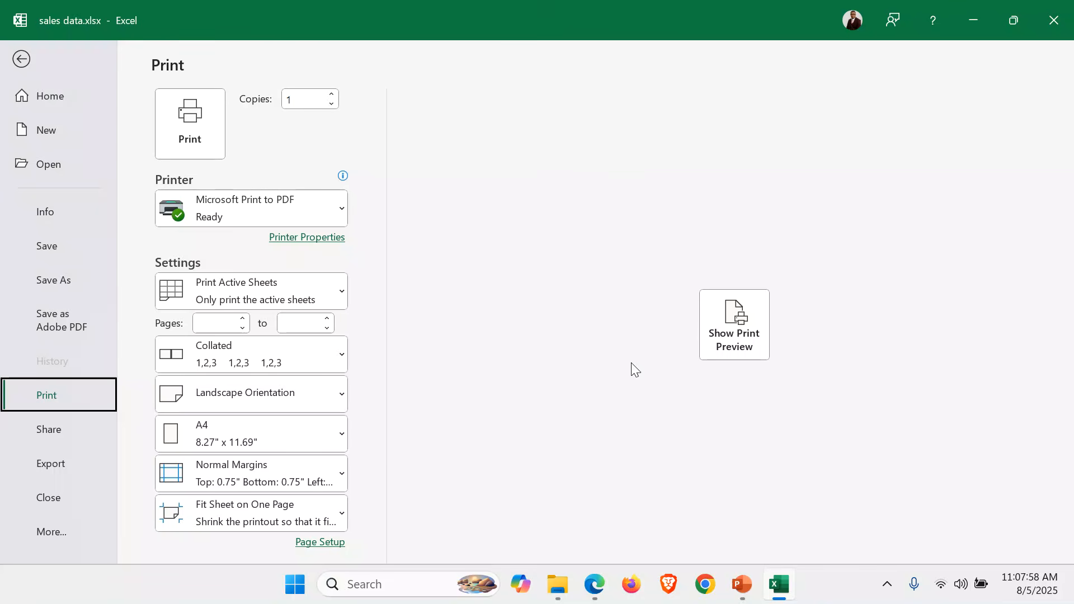
click(734, 330)
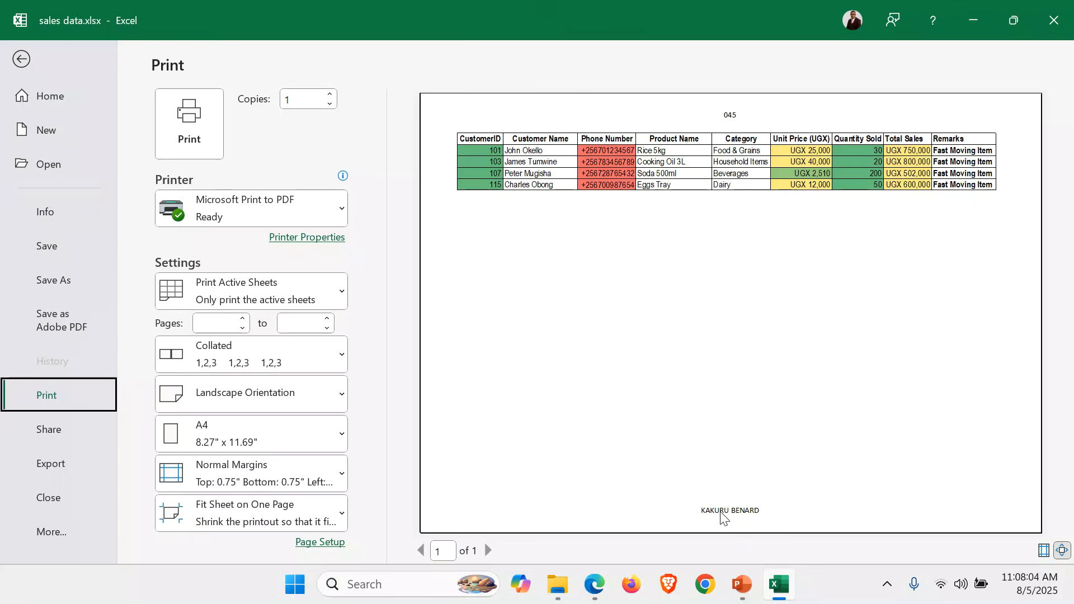
click(14, 60)
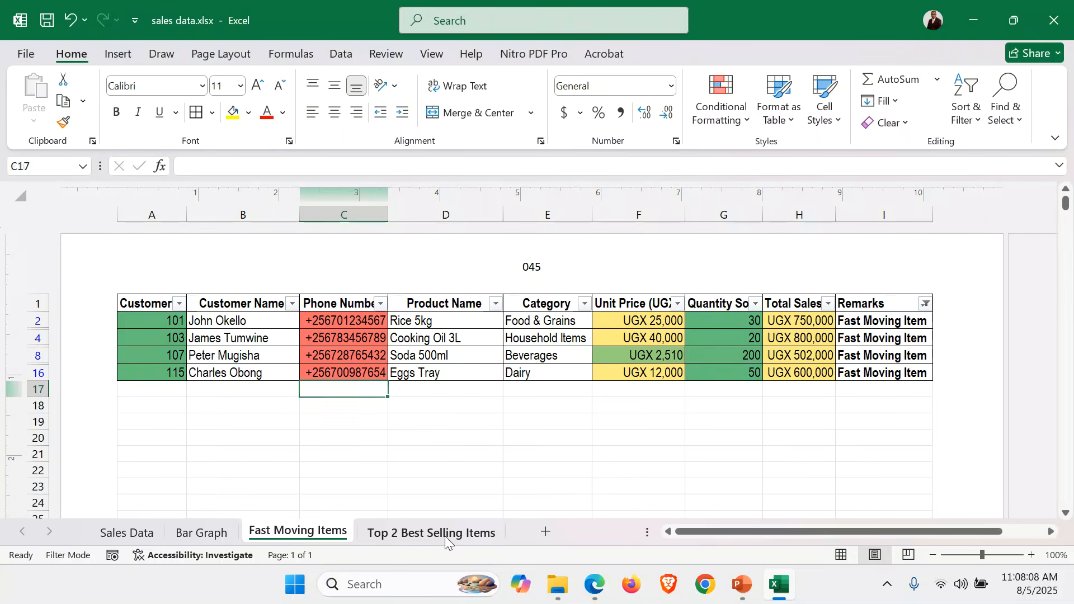
Check the print preview of the Top 2 Best Selling Items sheet and save the workbook
click(444, 536)
click(364, 434)
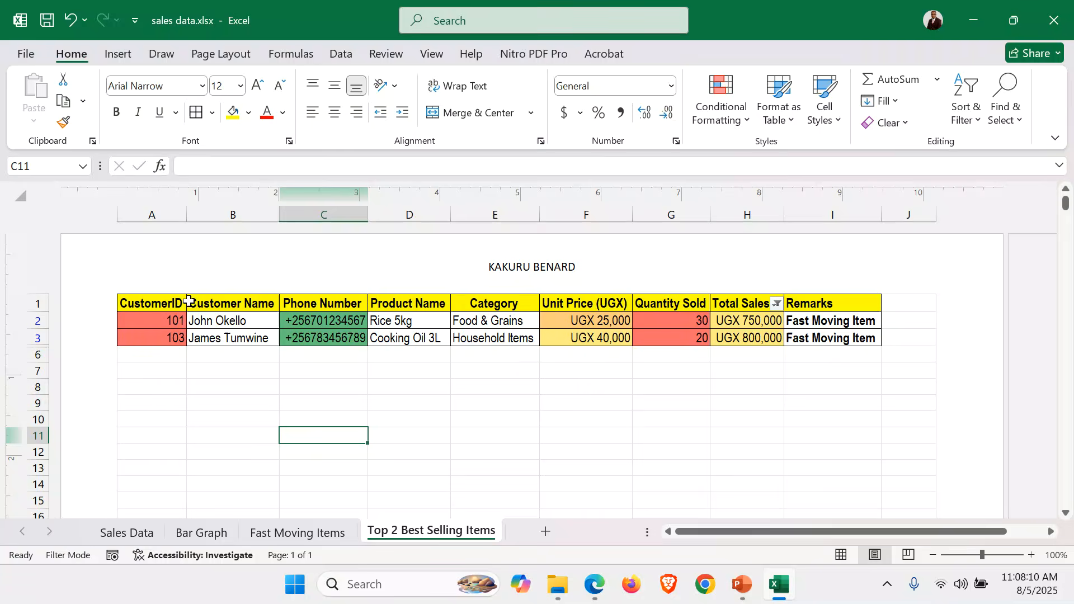
click(30, 55)
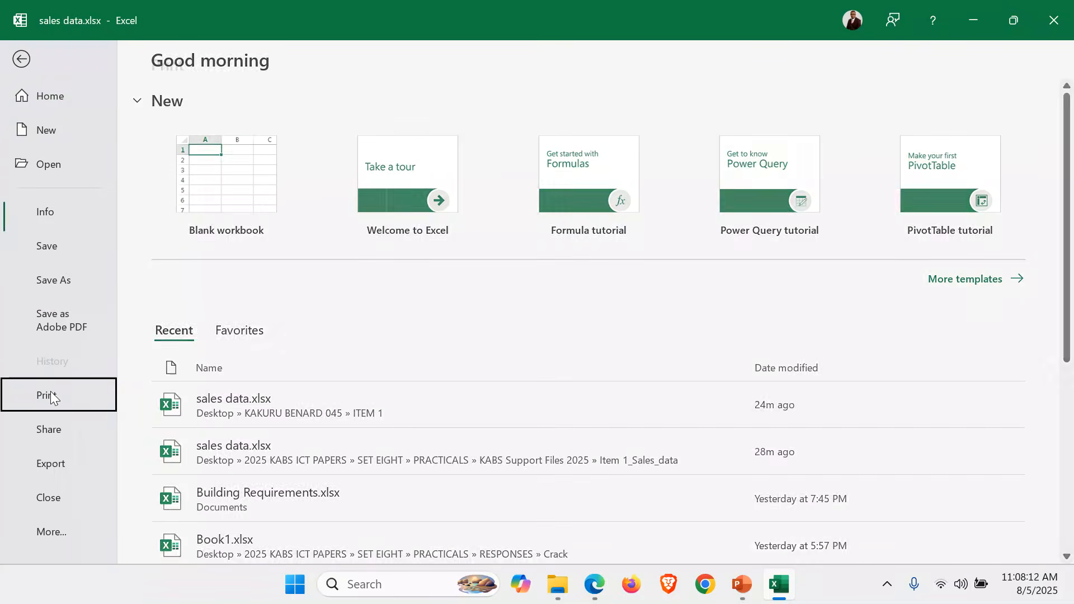
click(50, 392)
click(734, 321)
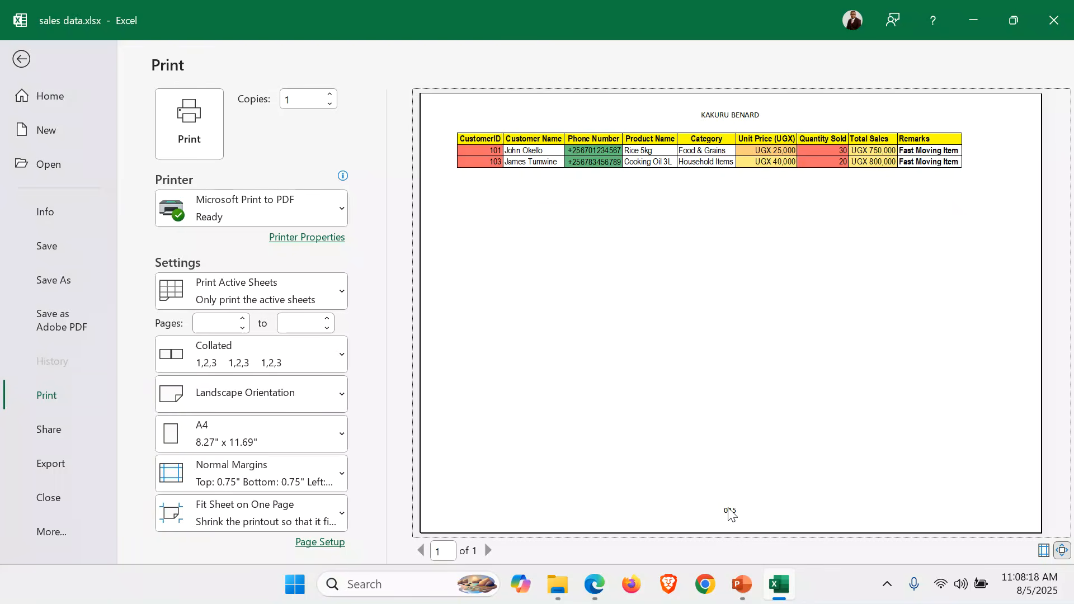
click(18, 51)
click(430, 482)
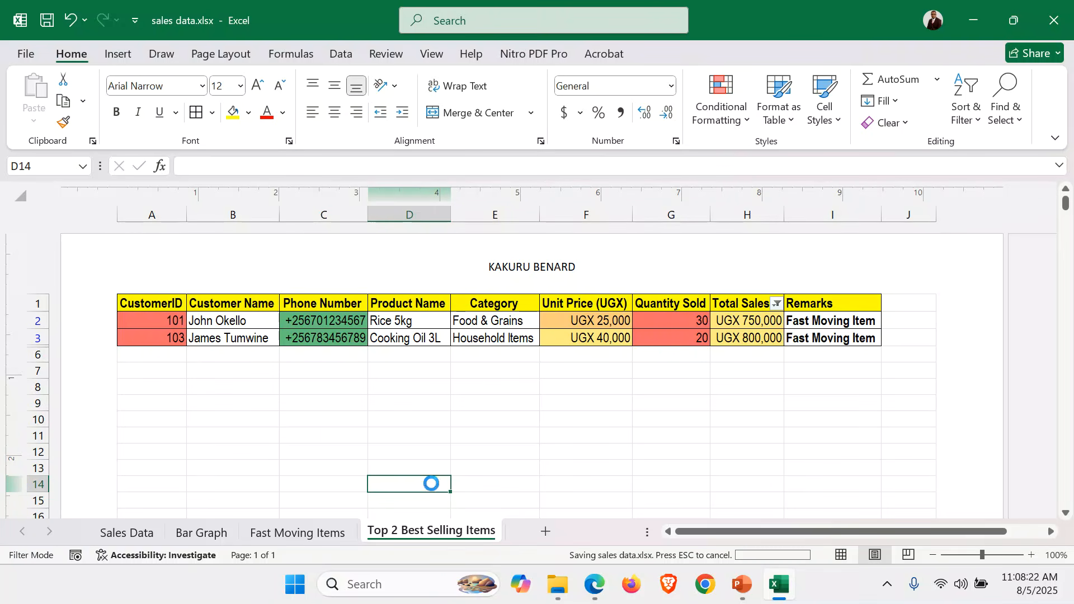
Switch to PowerPoint and review the slides listing the spreadsheet, presentation and database application tools
click(741, 584)
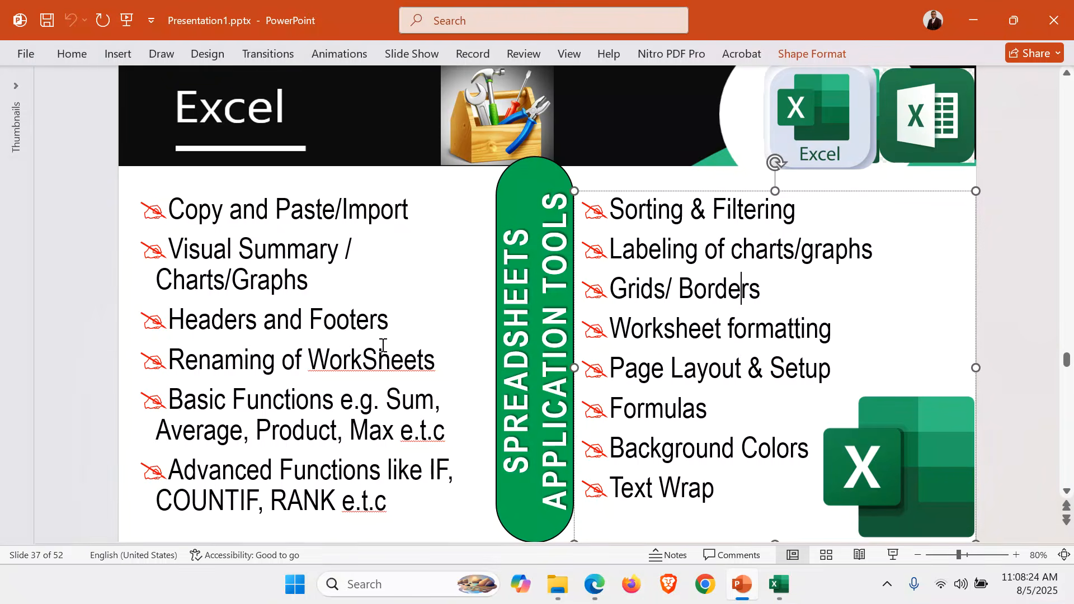
drag(170, 209, 434, 508)
triple_click(611, 212)
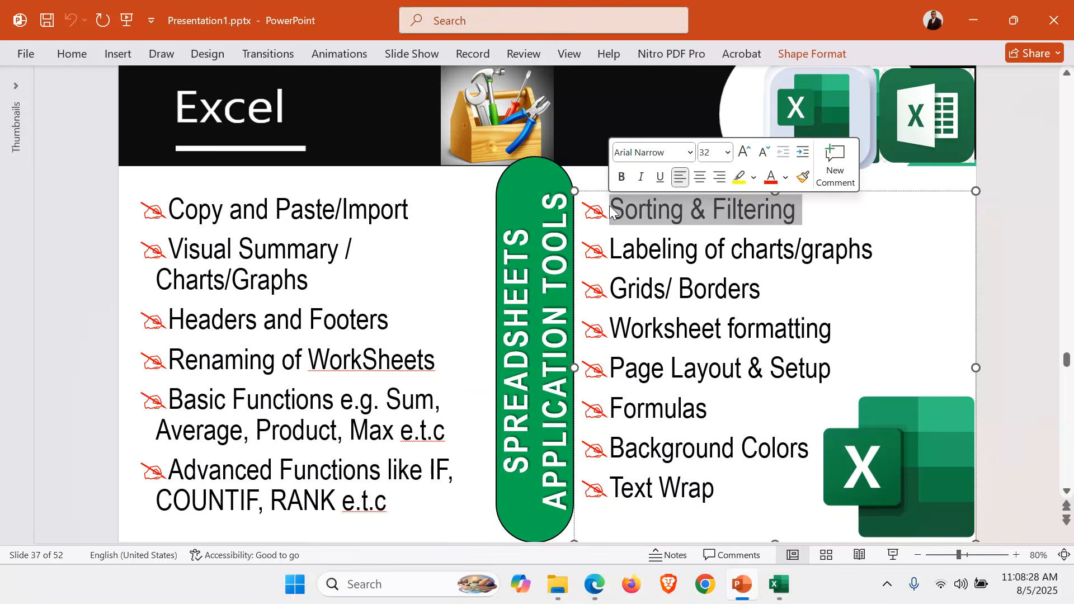
click(621, 215)
drag(611, 208, 758, 524)
click(1032, 377)
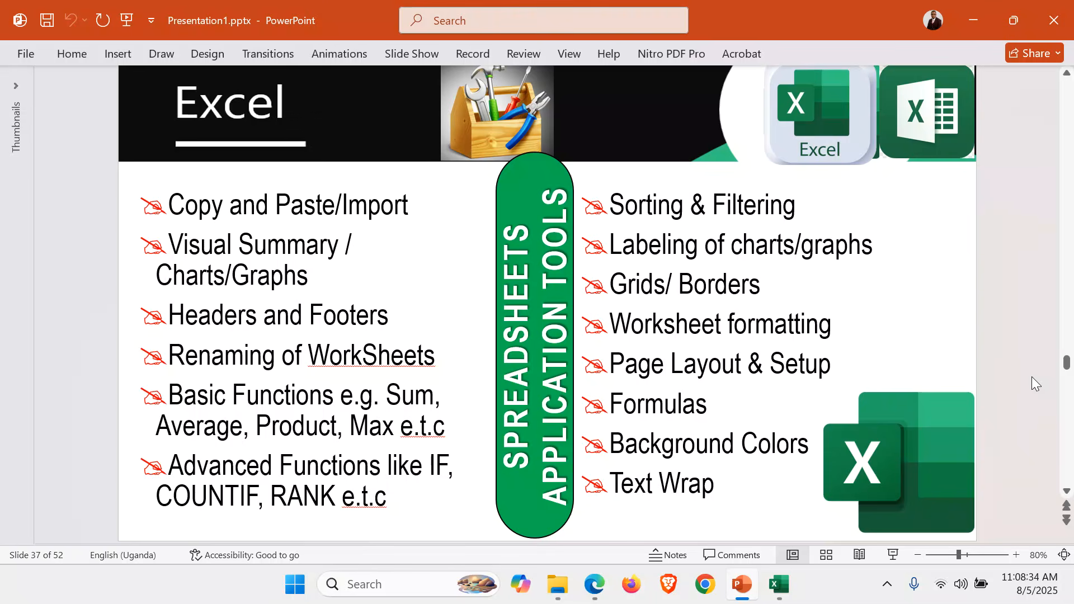
scroll(1032, 377, down, 1)
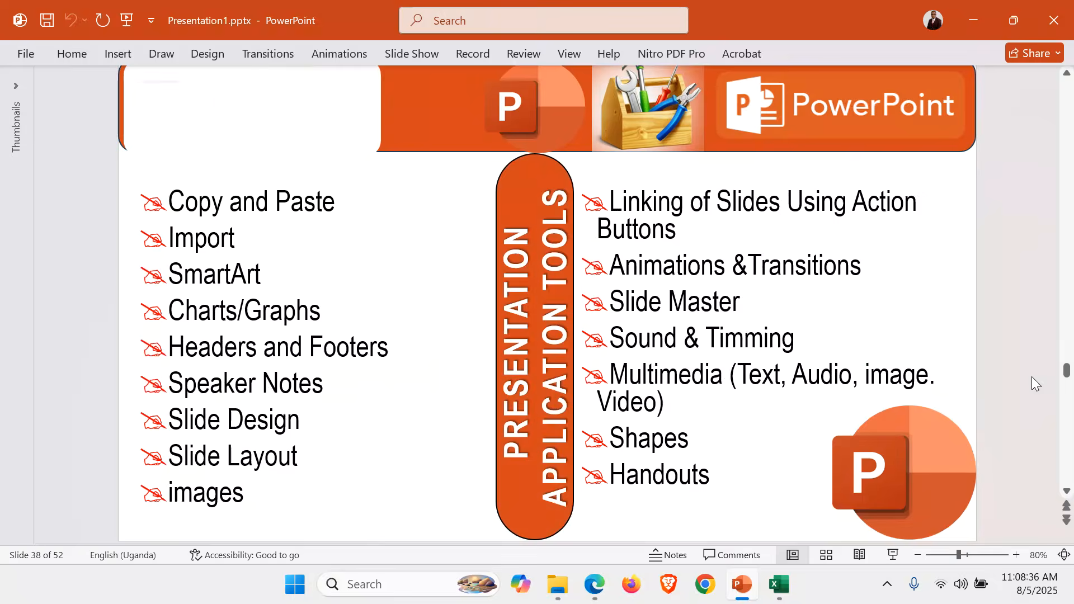
scroll(1031, 377, down, 1)
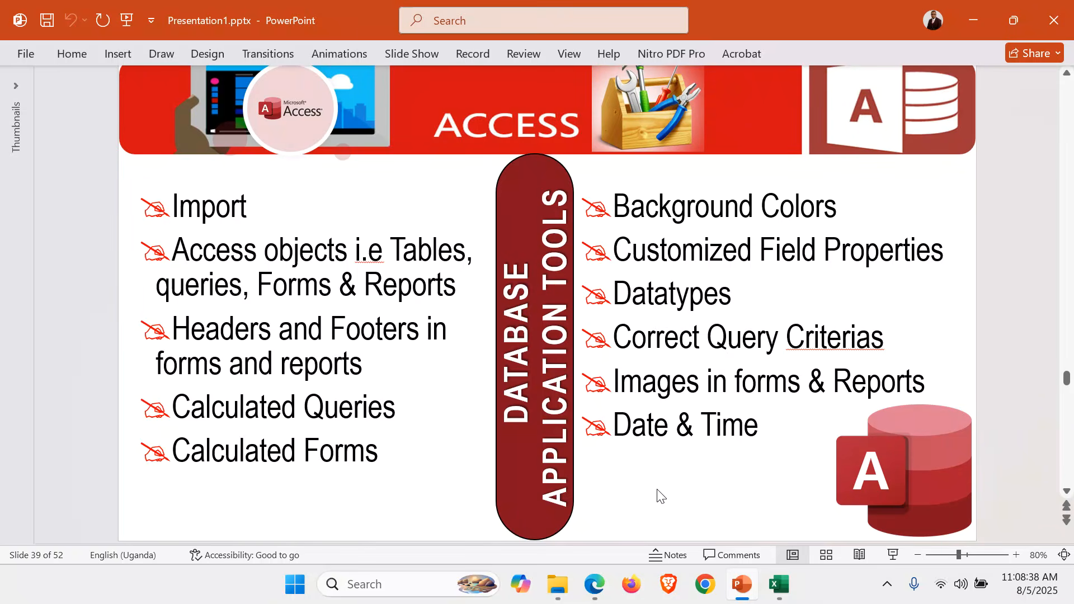
Switch back to Excel, look through all four worksheets once more and close the sales data workbook
click(781, 585)
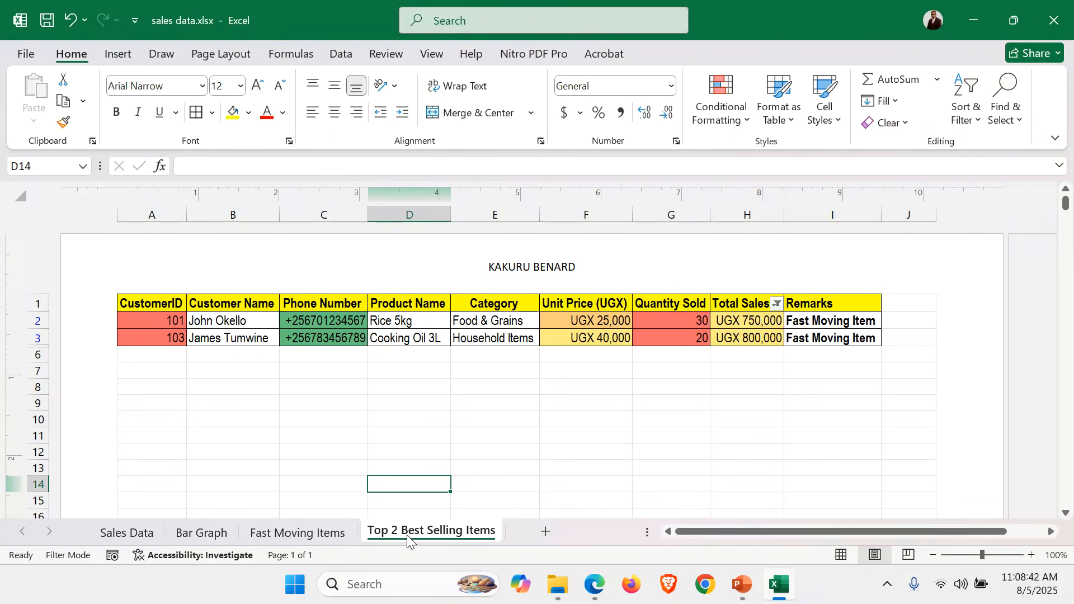
click(318, 535)
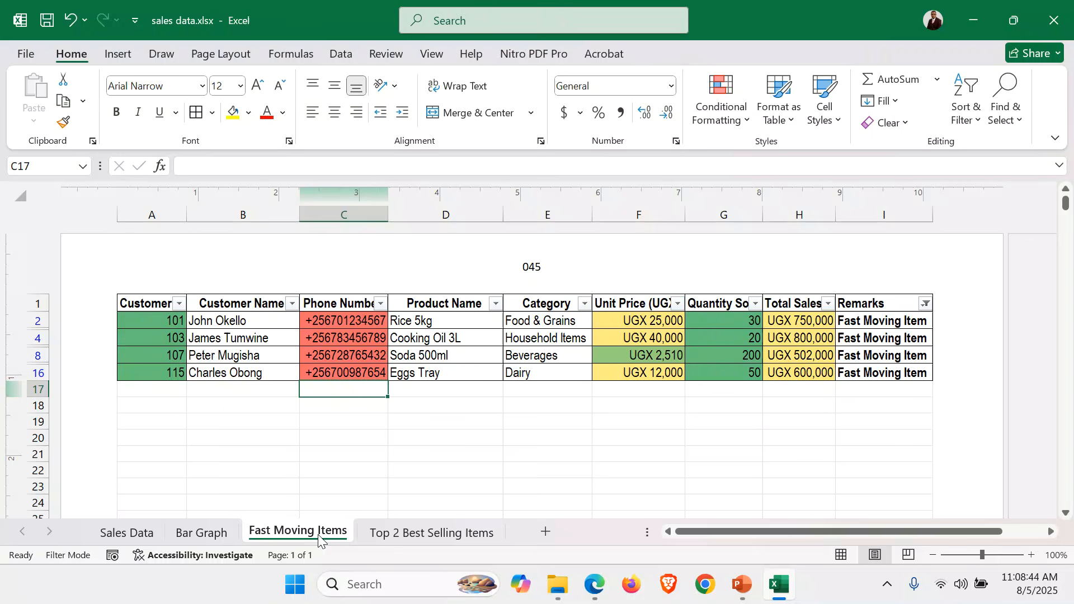
click(126, 533)
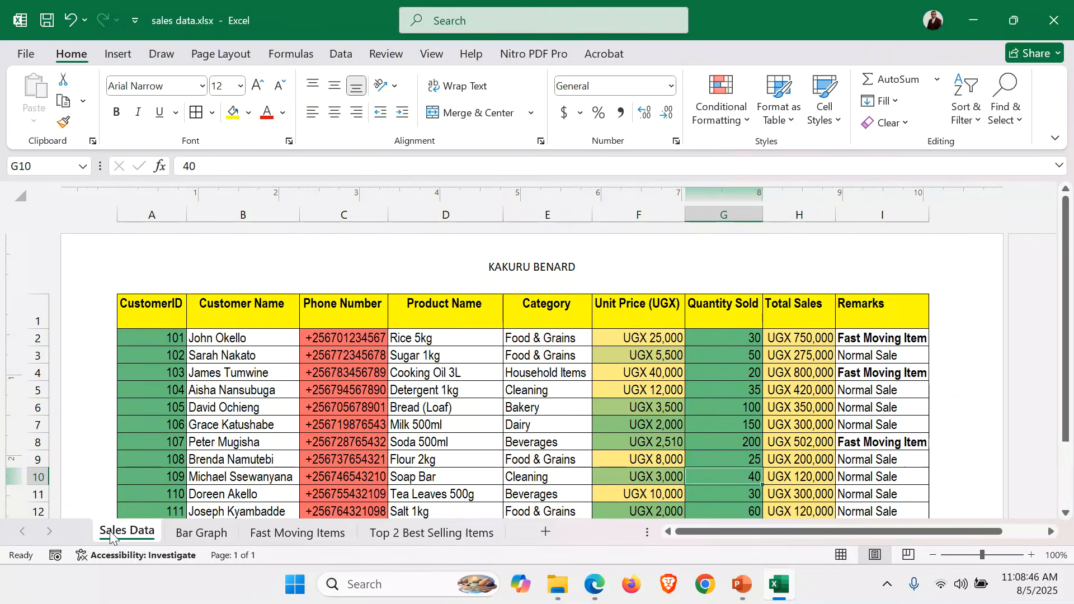
click(615, 409)
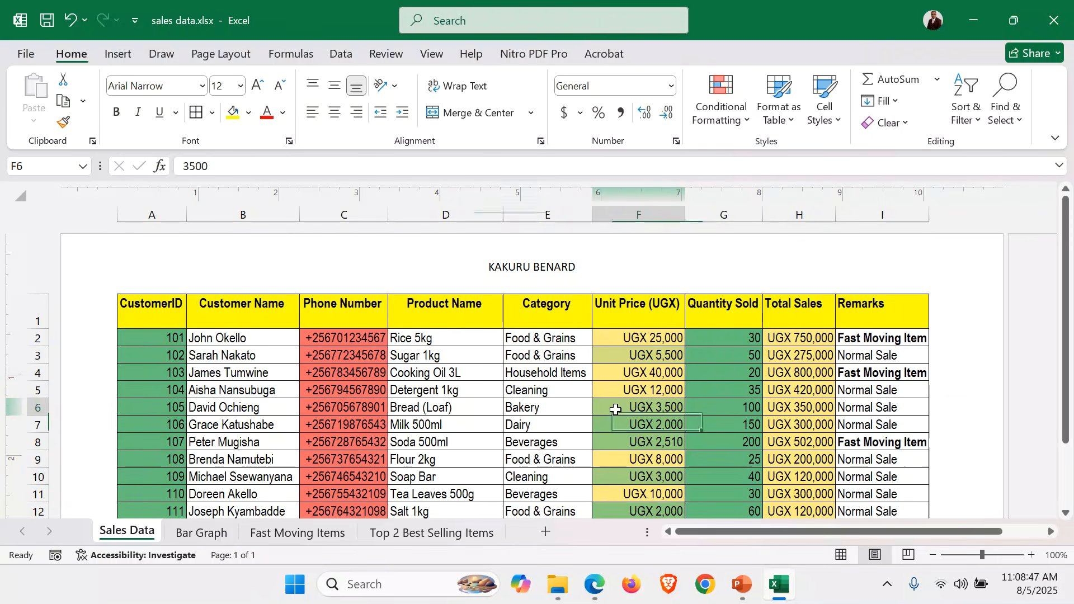
click(193, 539)
click(290, 534)
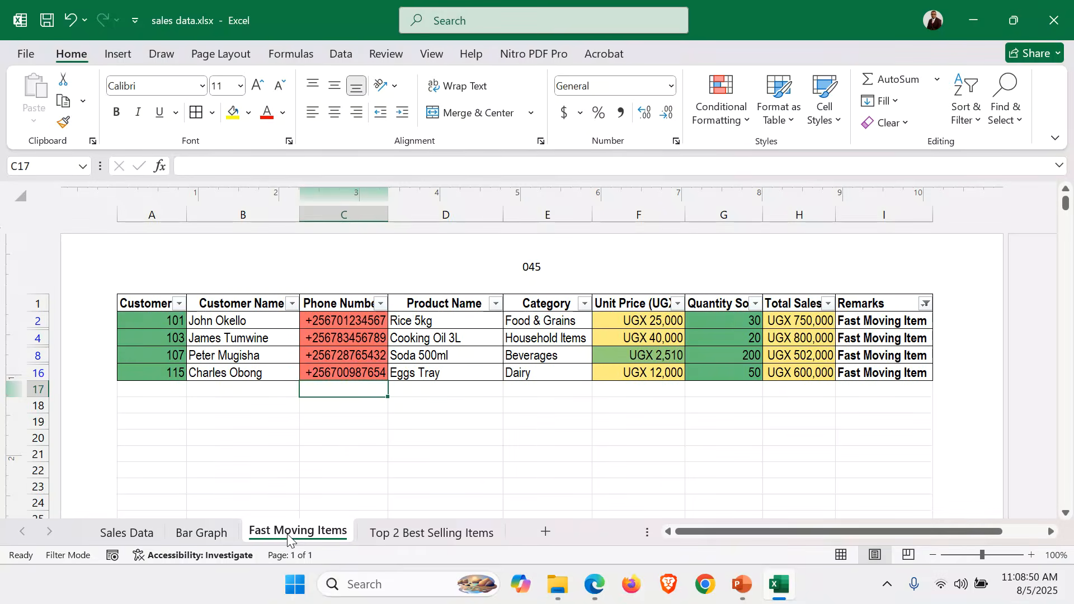
click(450, 532)
click(308, 532)
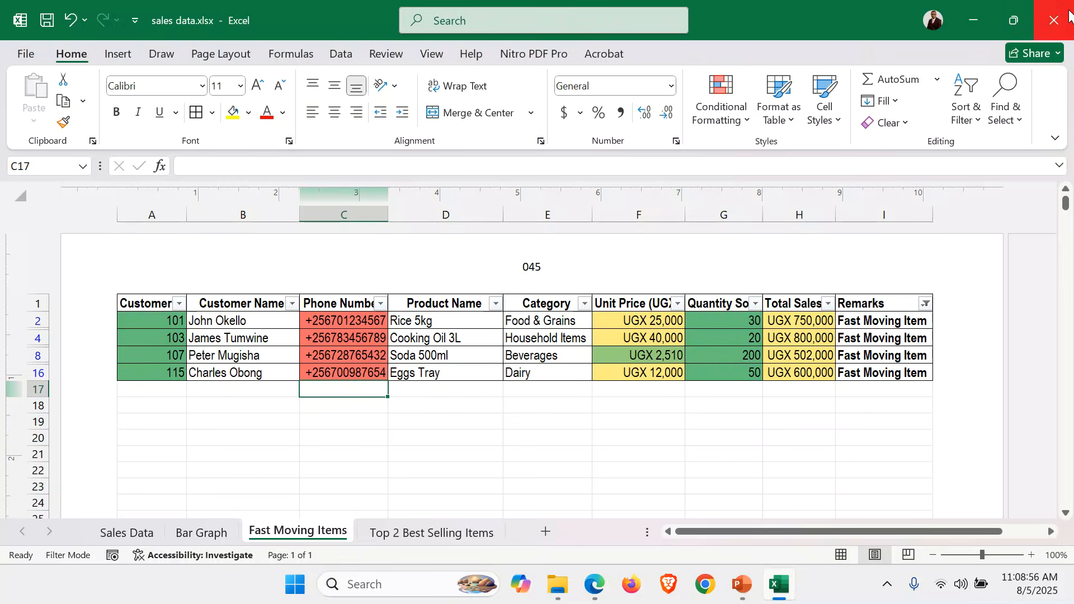
click(1070, 14)
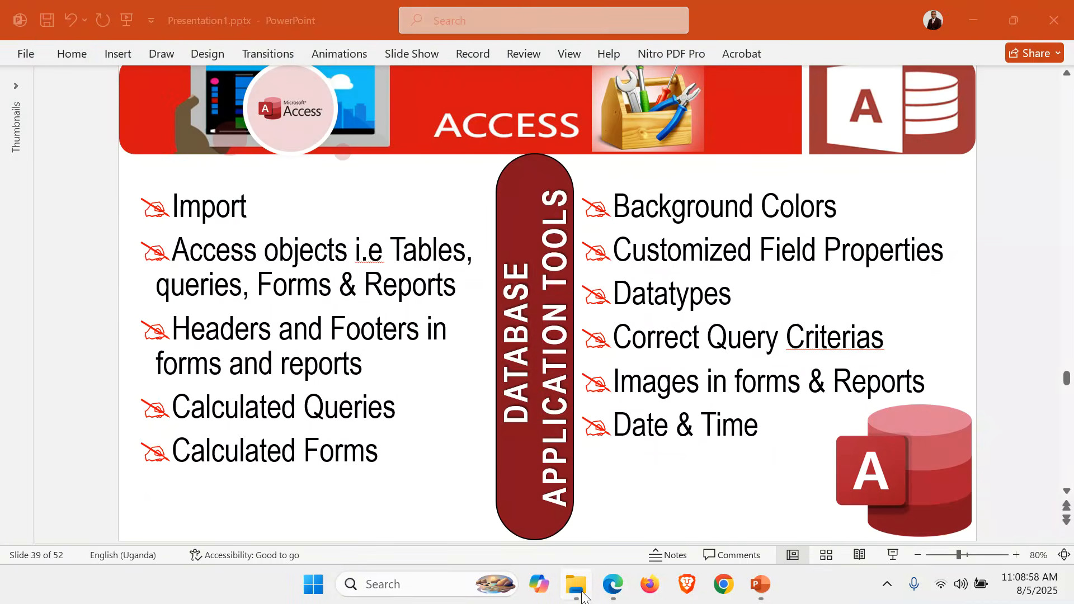
Switch to File Explorer and create a new Microsoft Access database file in the ITEM 1 folder
click(582, 597)
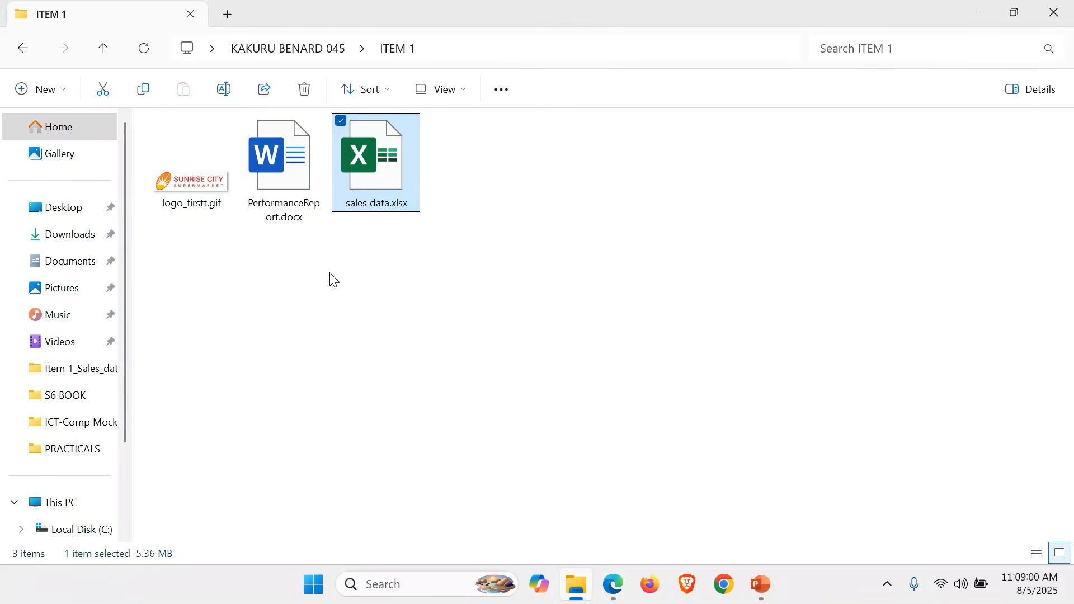
click(454, 244)
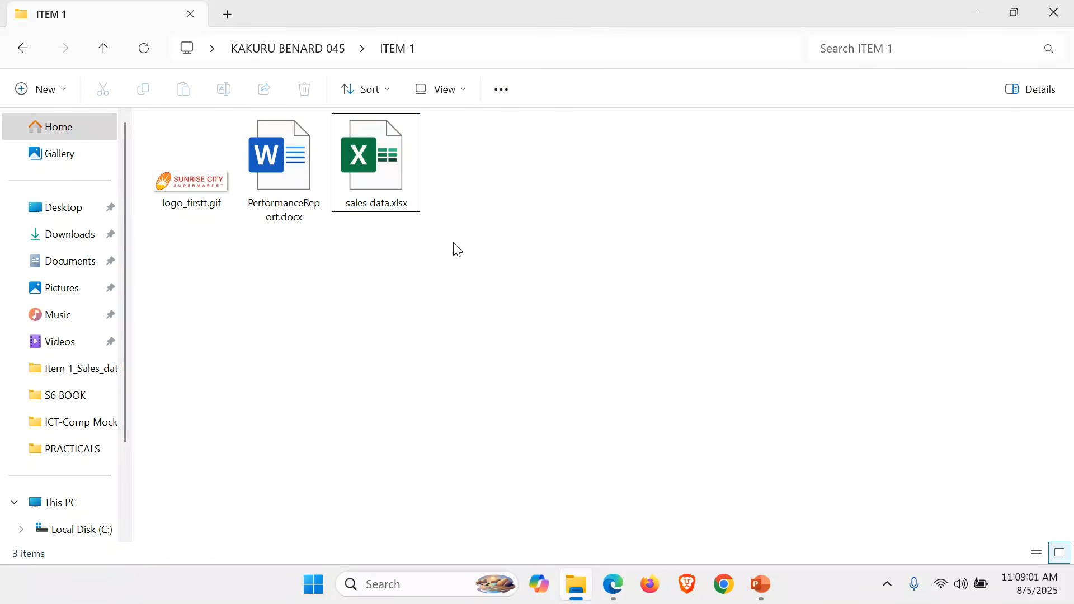
right_click(224, 335)
mouse_move(425, 220)
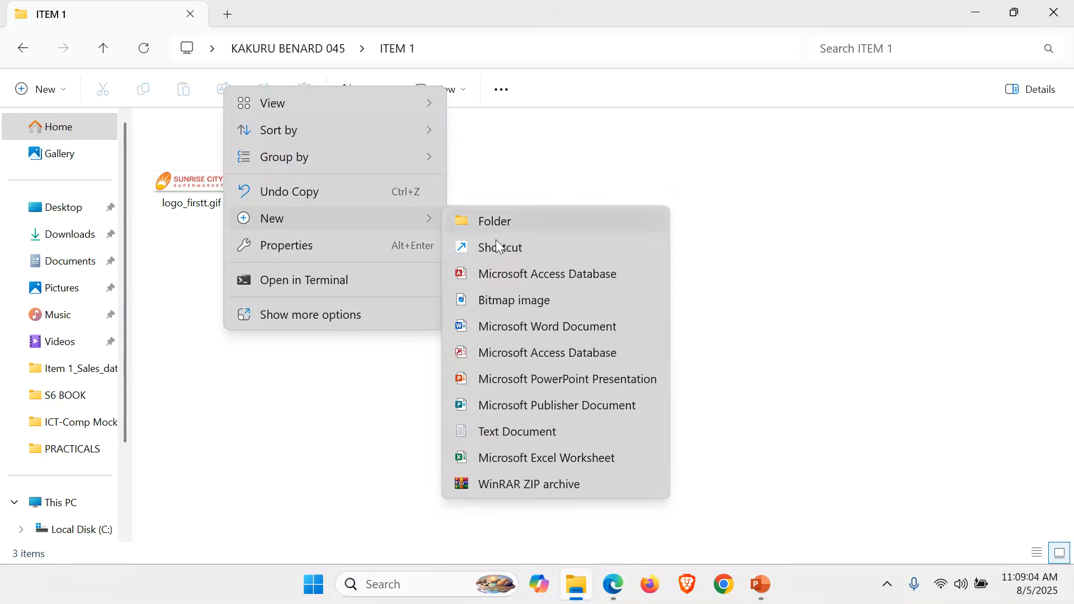
click(547, 274)
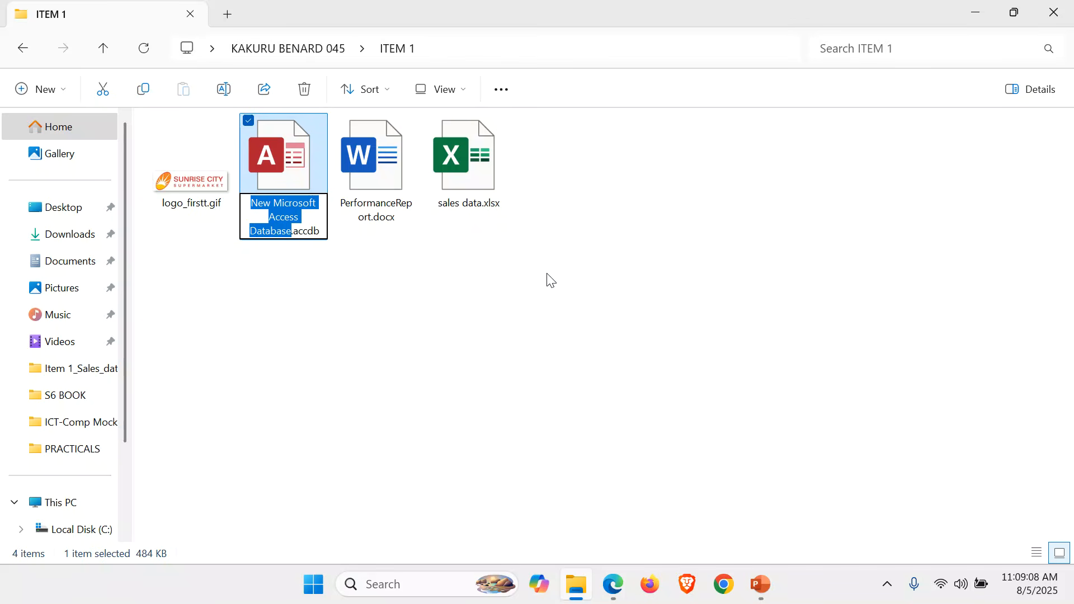
Name the new database file SALES DATABASE and open it in Access with its content enabled
text(SALE)
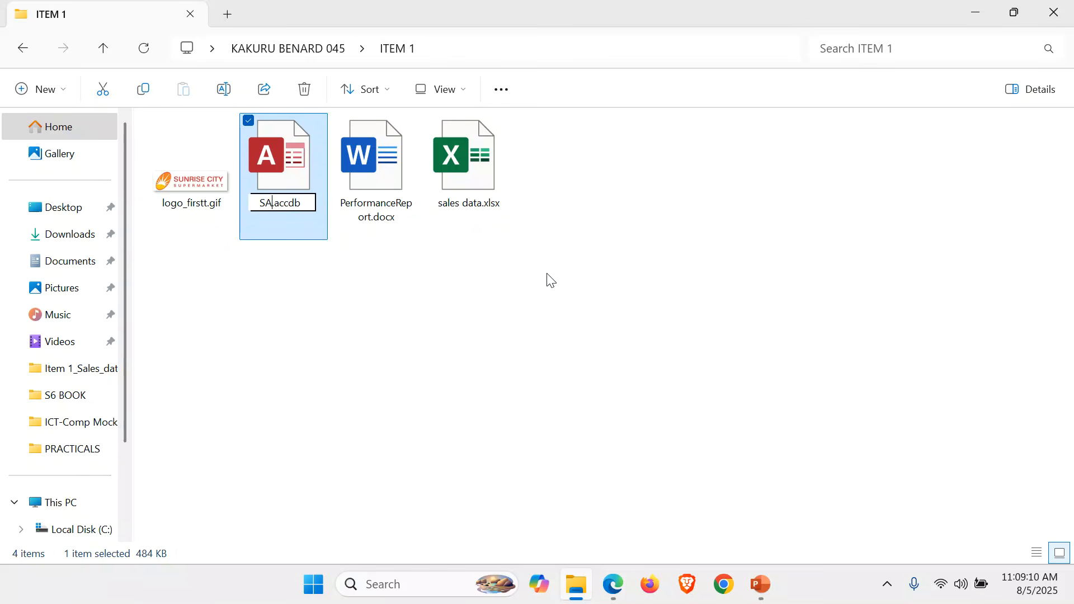
text(S DAT)
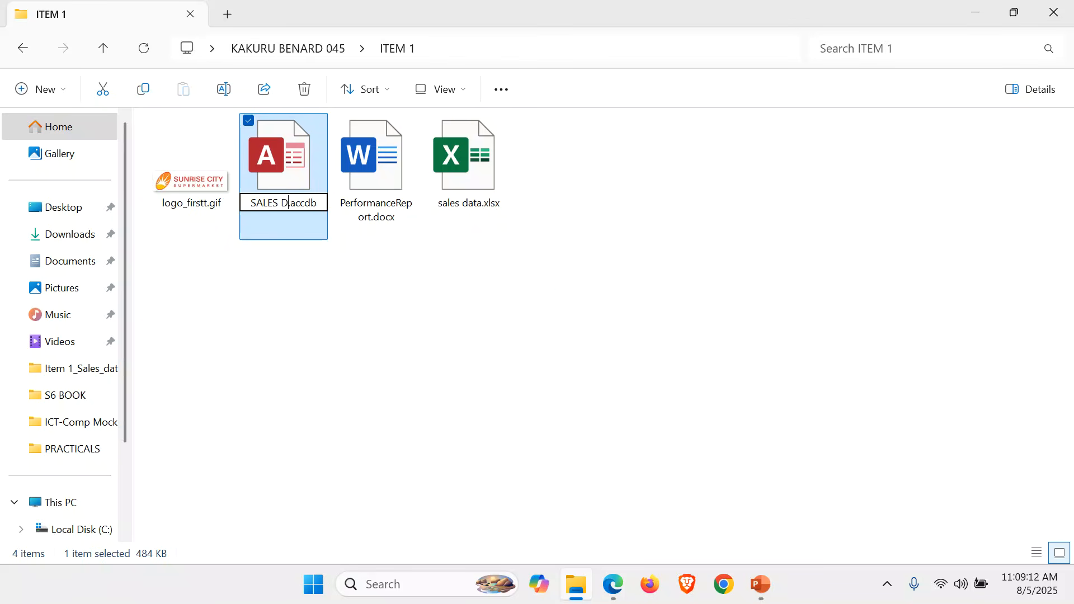
text(A)
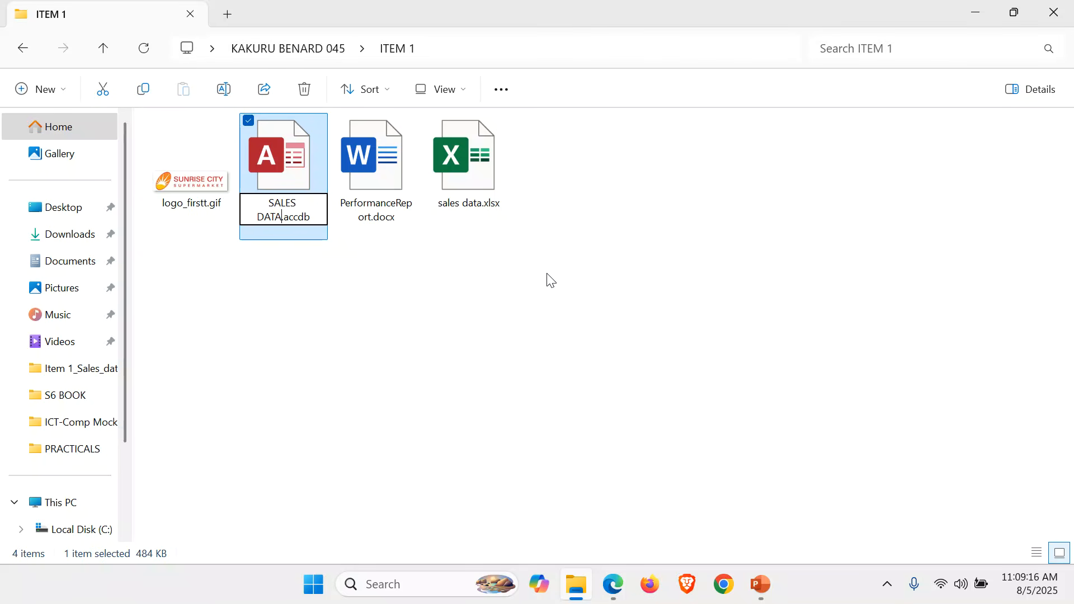
text(BASE)
key(Return)
key(Return)
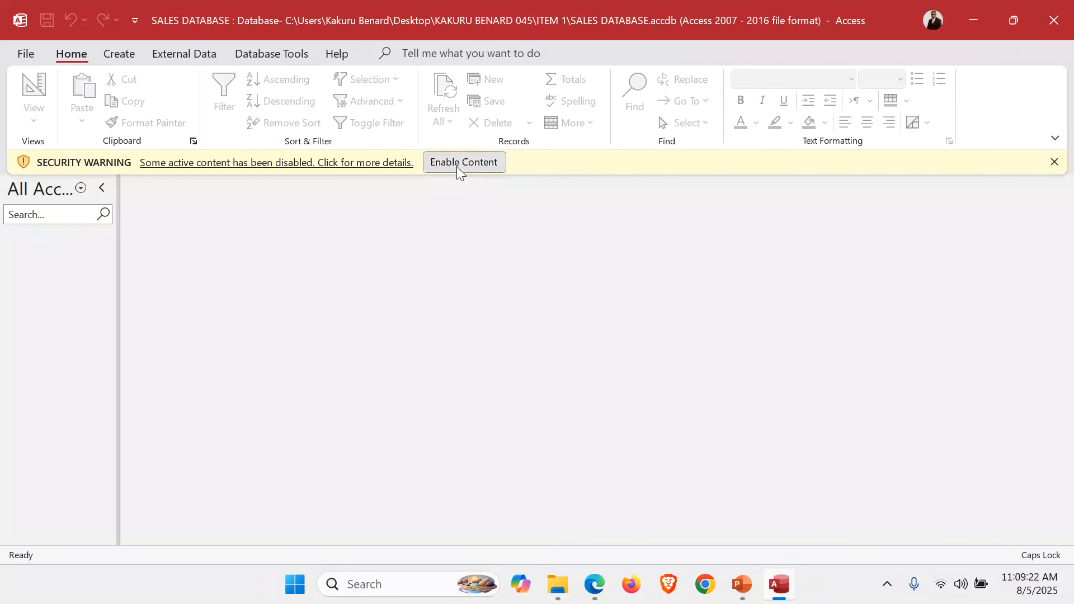
click(457, 164)
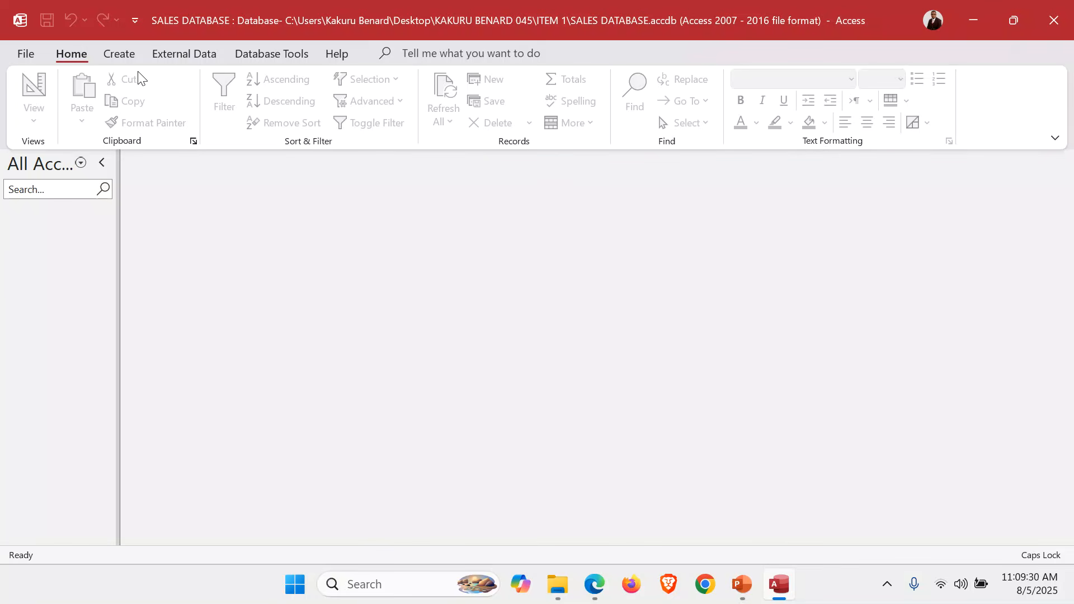
Start an Excel import into a new table, using sales data.xlsx from the ITEM 1 folder on the Desktop as the source
click(182, 54)
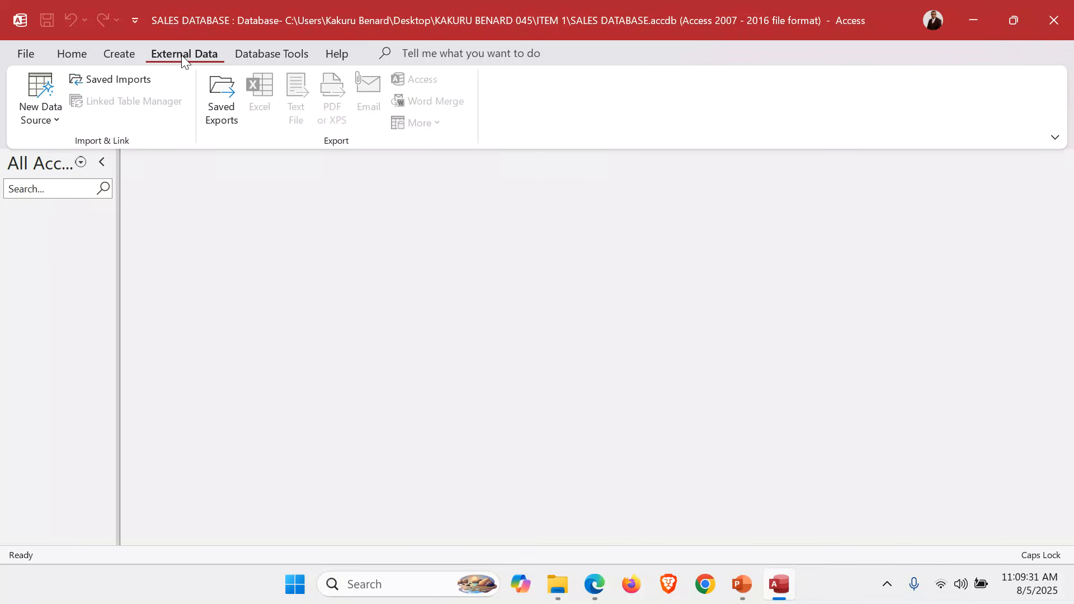
click(56, 120)
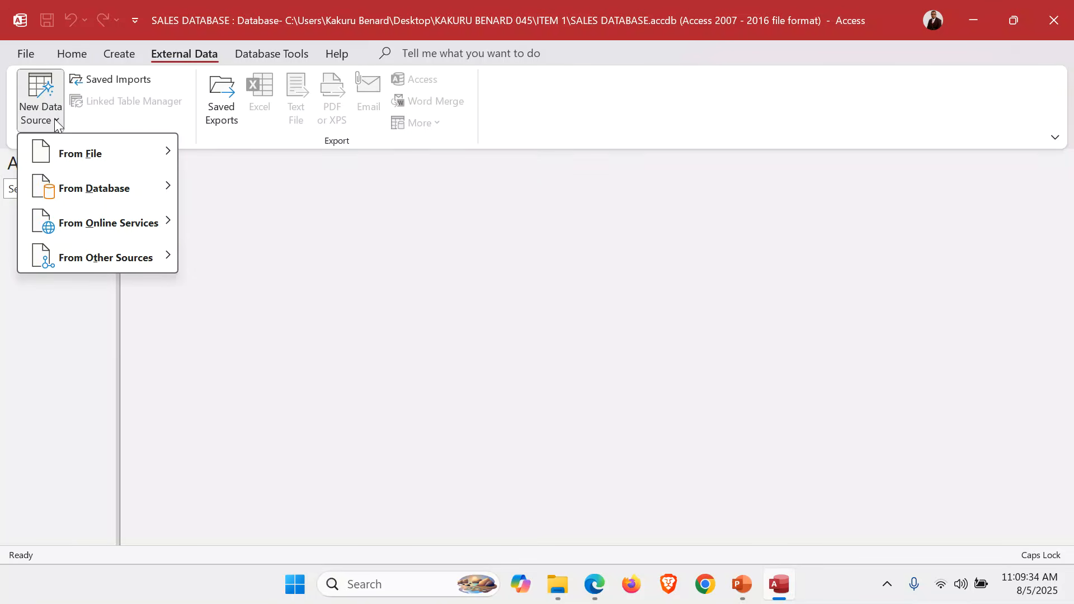
mouse_move(91, 162)
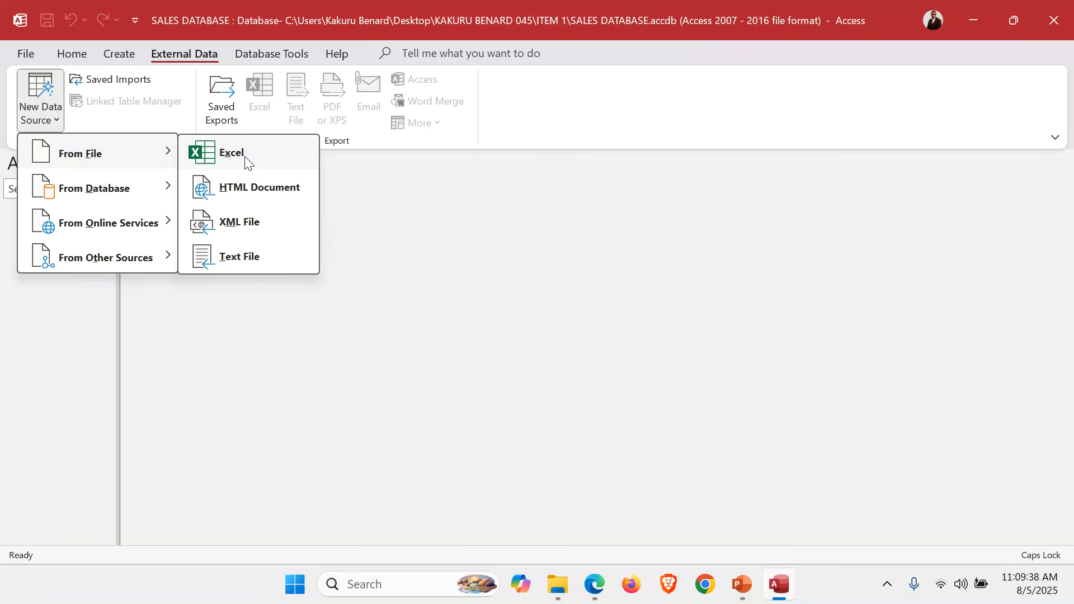
click(246, 163)
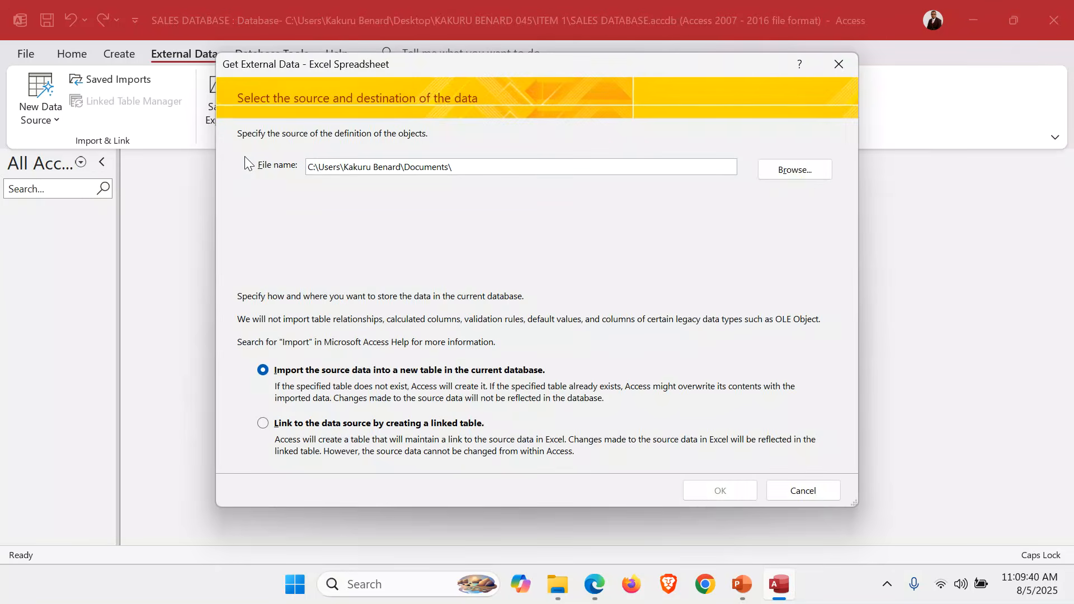
click(803, 173)
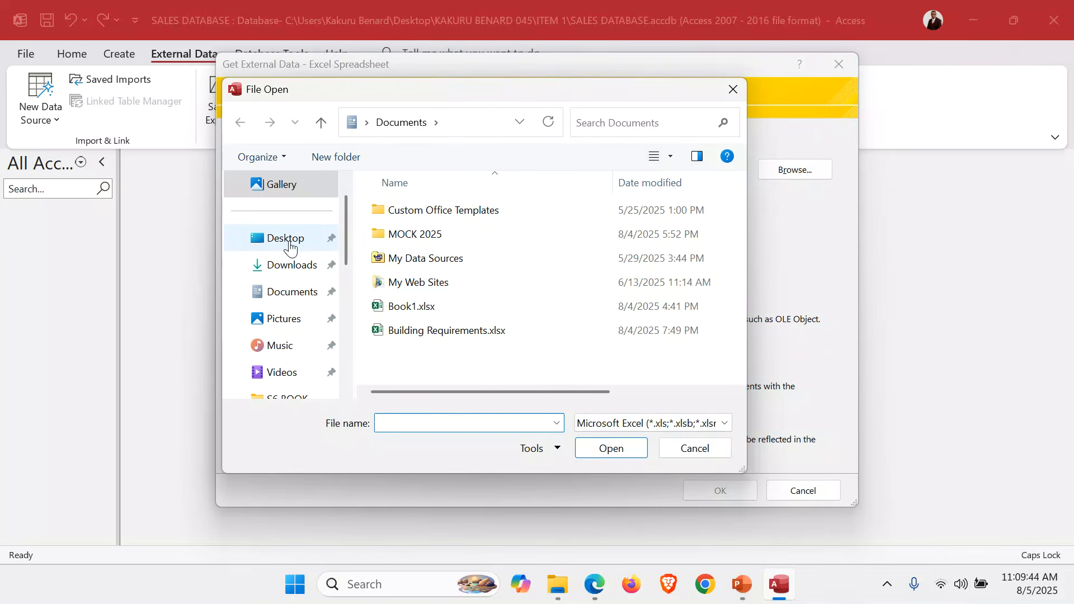
click(285, 238)
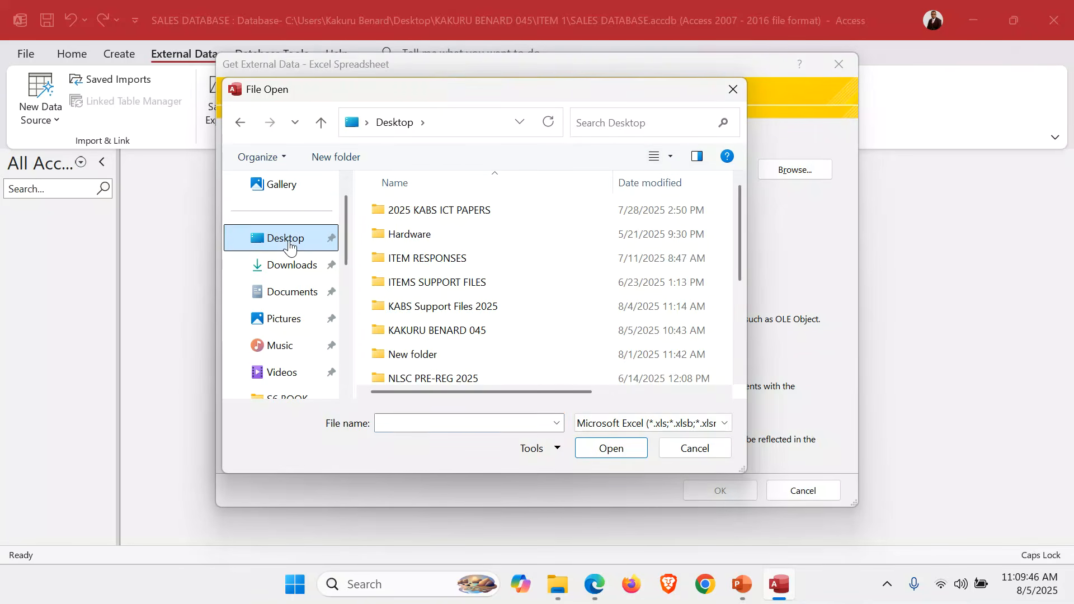
double_click(439, 331)
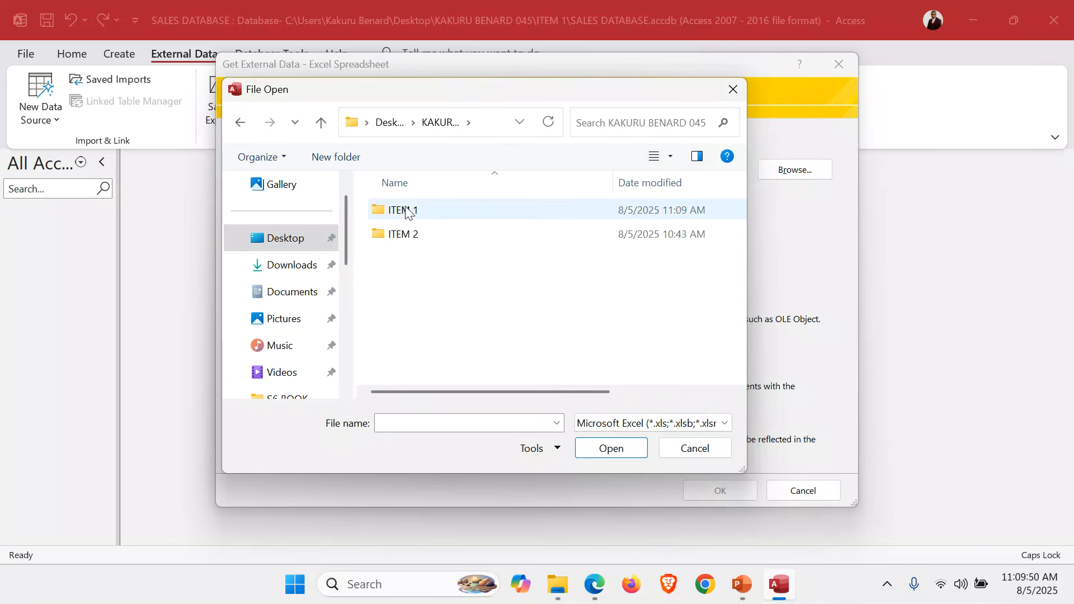
double_click(407, 211)
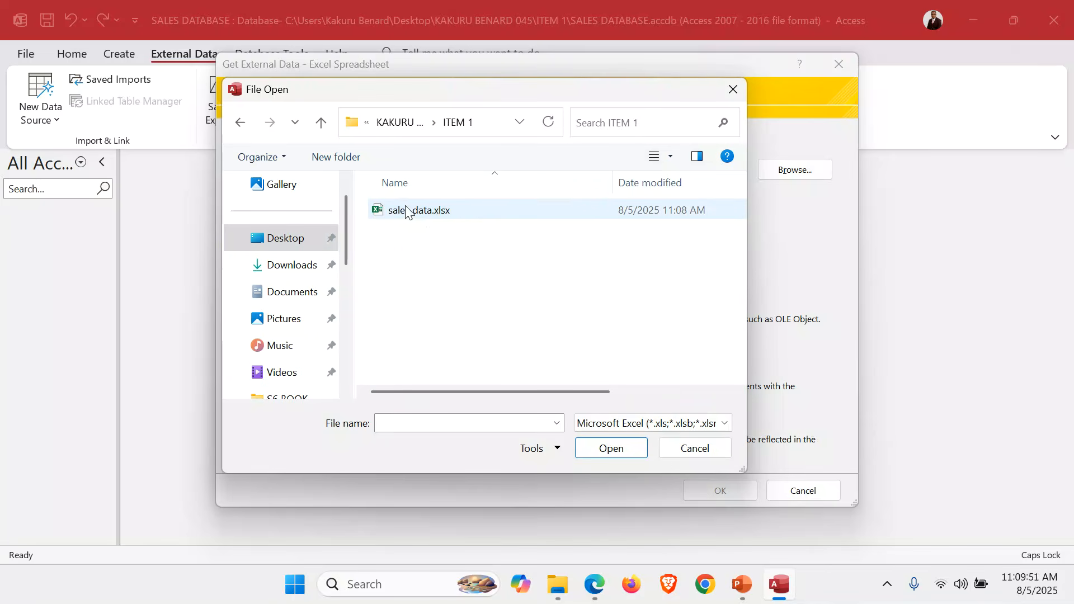
double_click(436, 211)
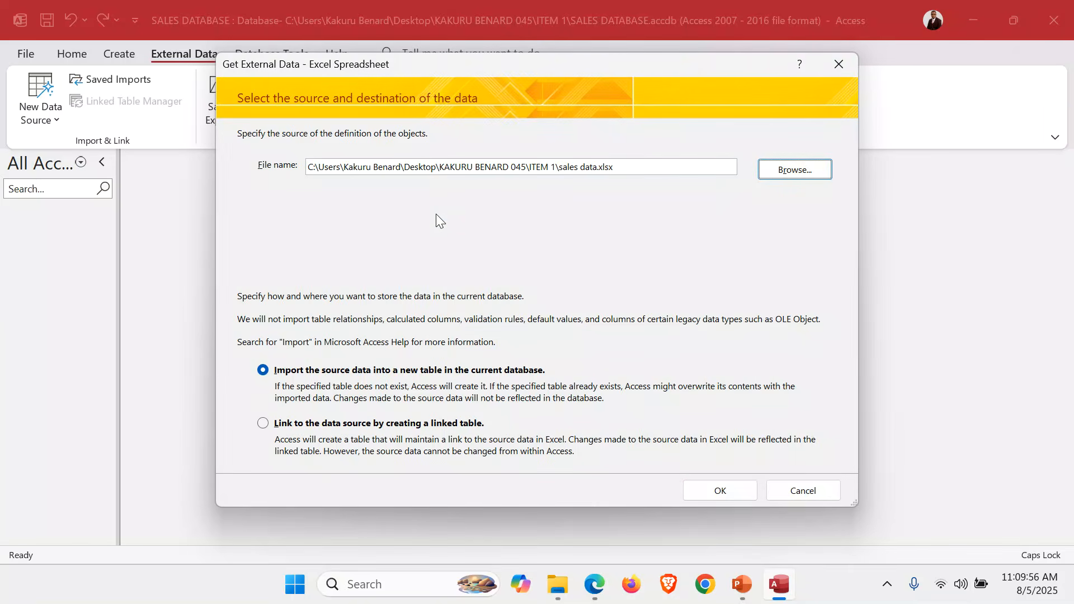
click(726, 488)
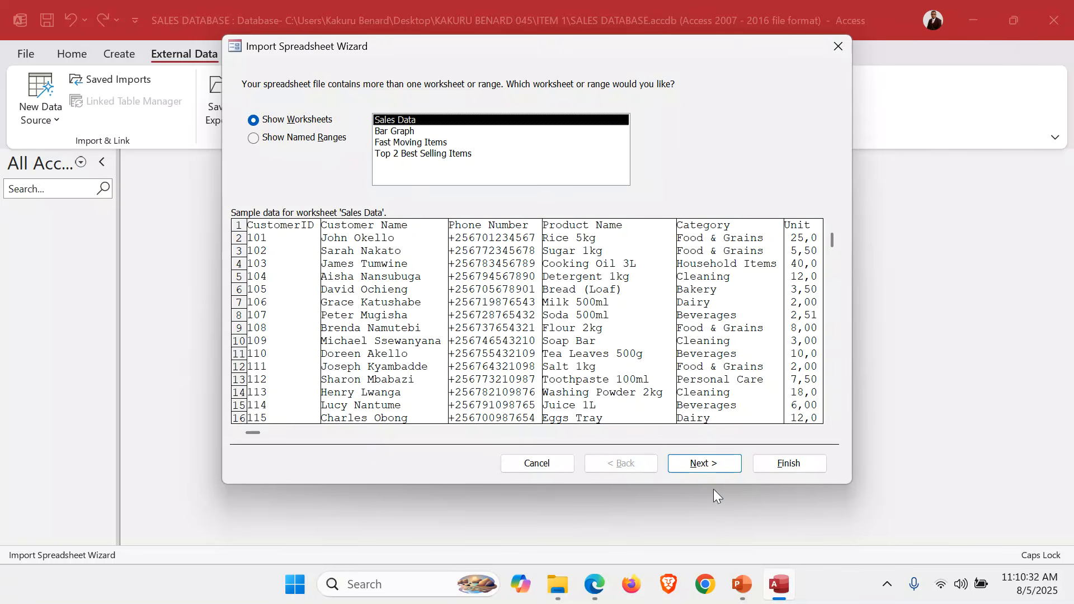
Choose the Sales Data worksheet for the import and use its first row as column headings, keeping the default field options
click(709, 464)
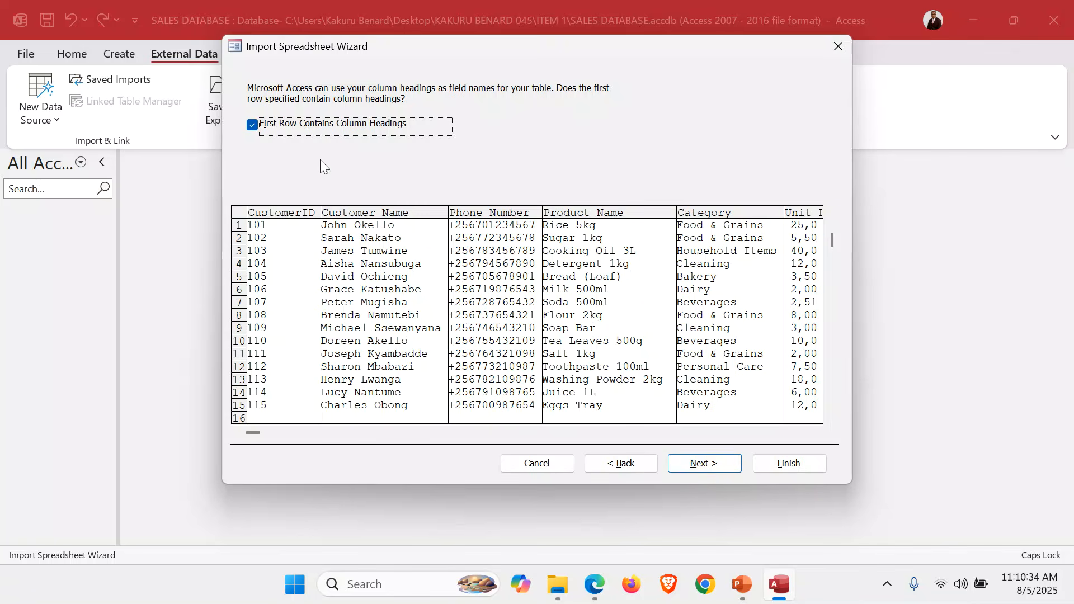
click(294, 128)
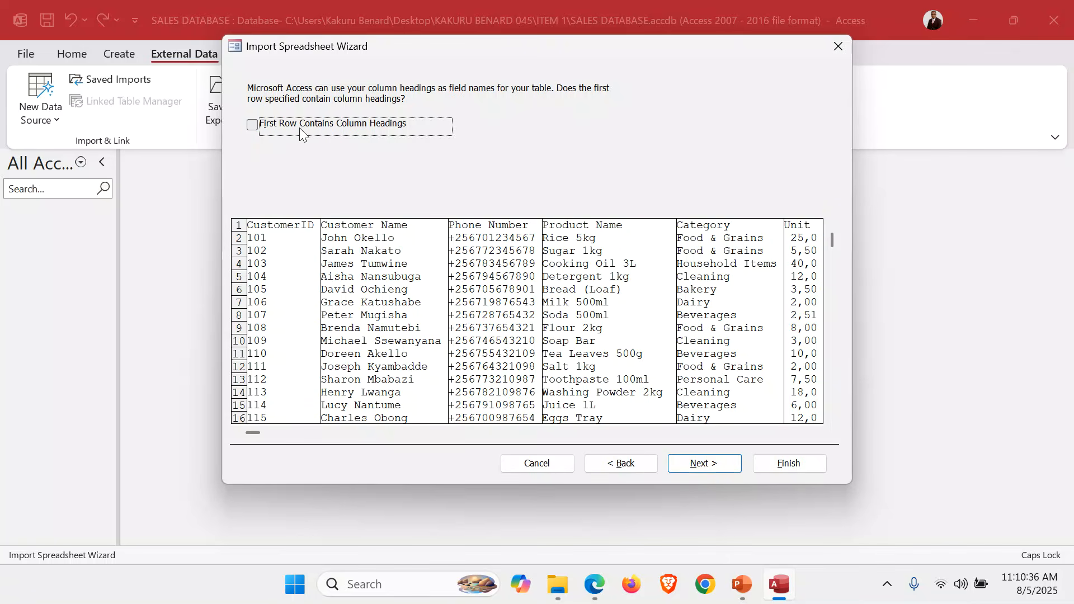
click(266, 133)
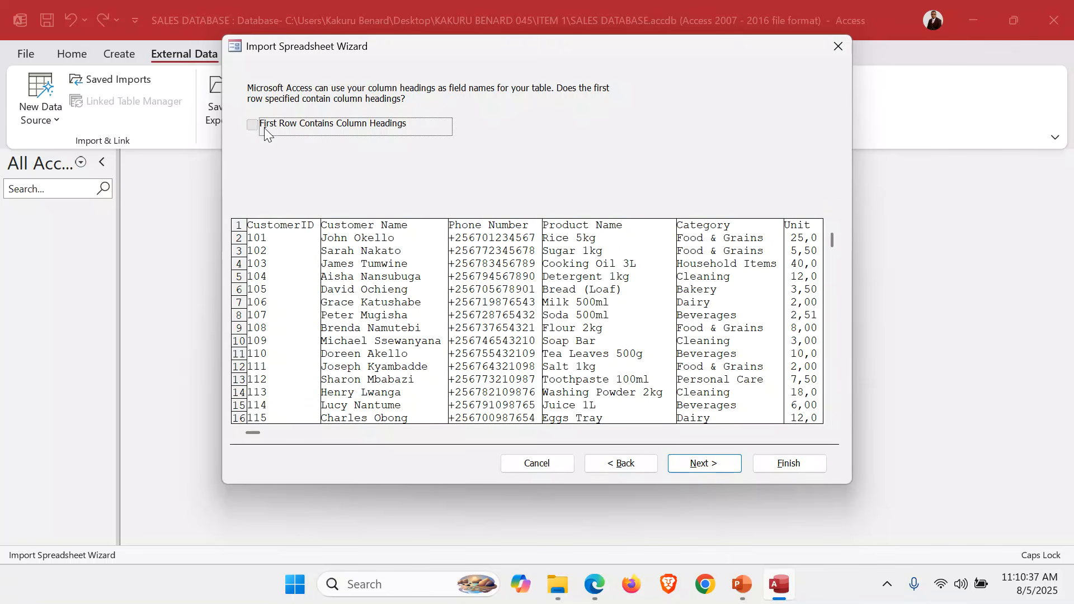
click(715, 464)
click(717, 463)
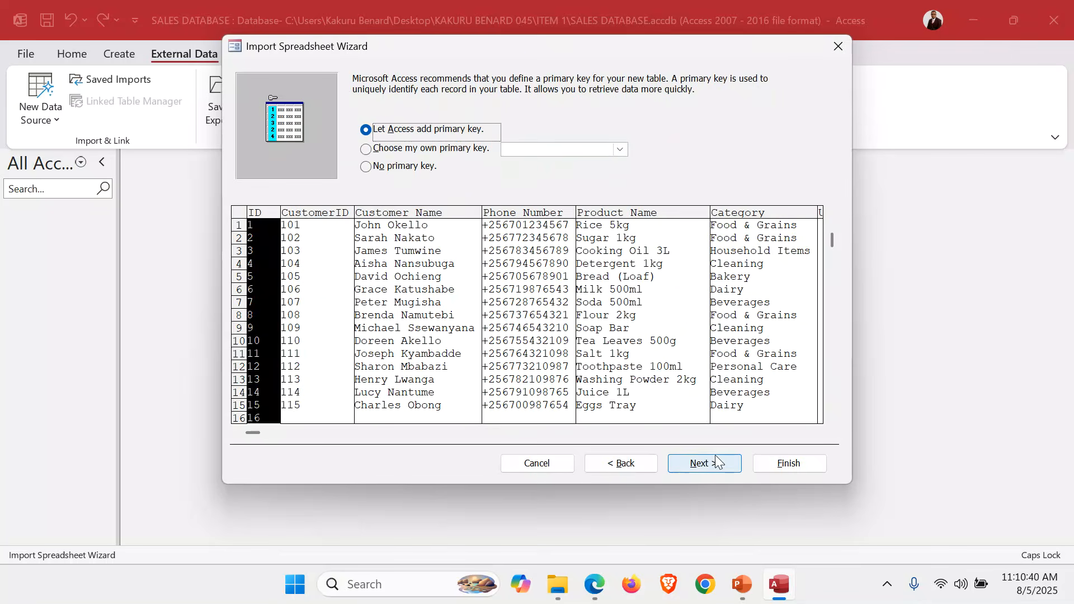
Choose CustomerID as the imported table's own primary key
click(444, 149)
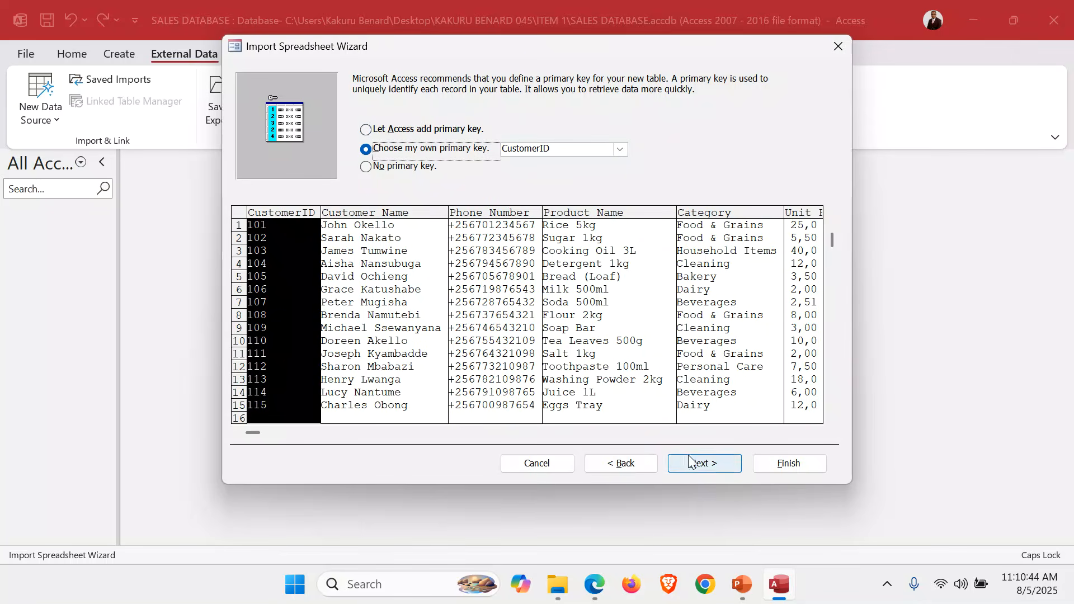
click(499, 250)
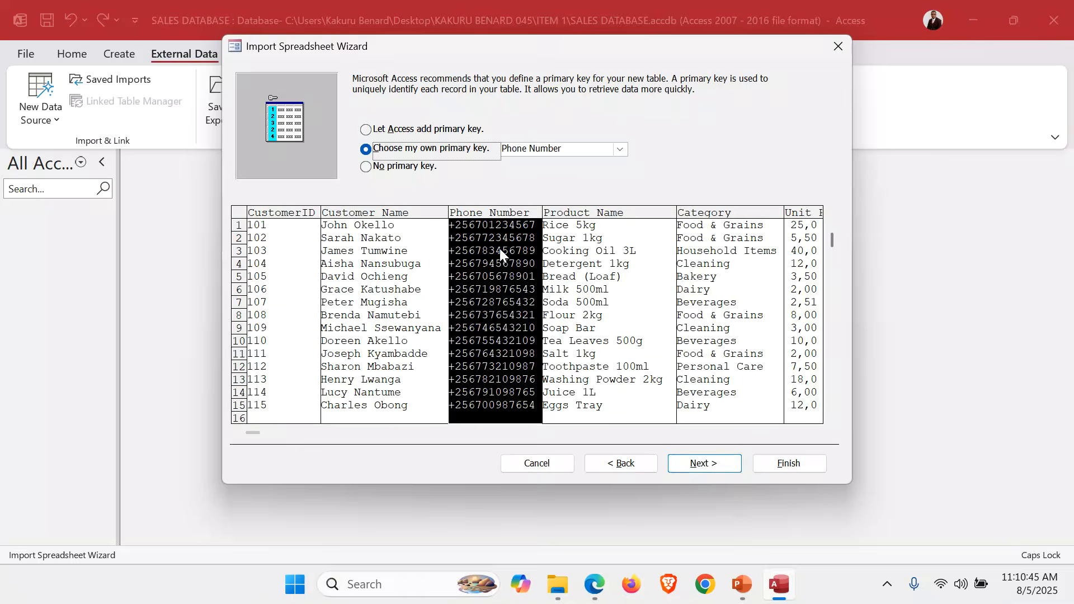
click(293, 263)
click(690, 465)
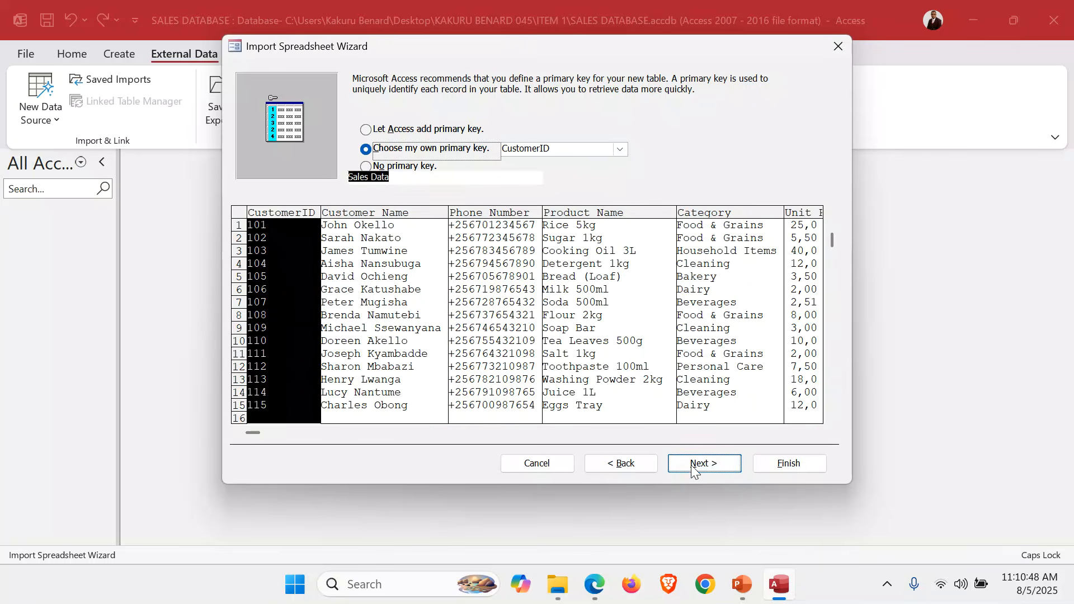
Finish importing into a table named Sales Data without saving the import steps
click(412, 176)
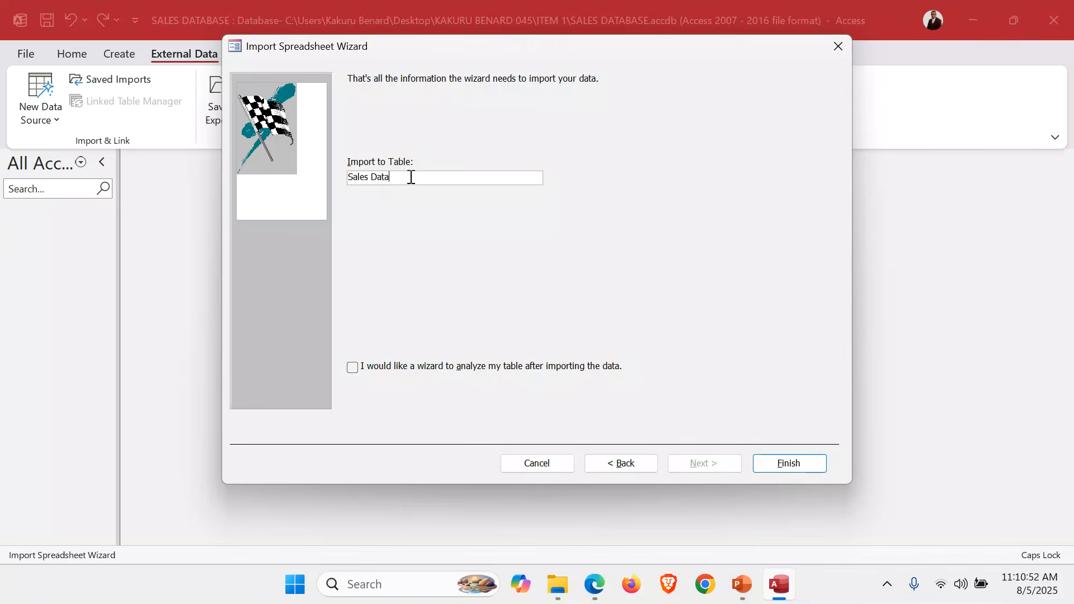
click(799, 462)
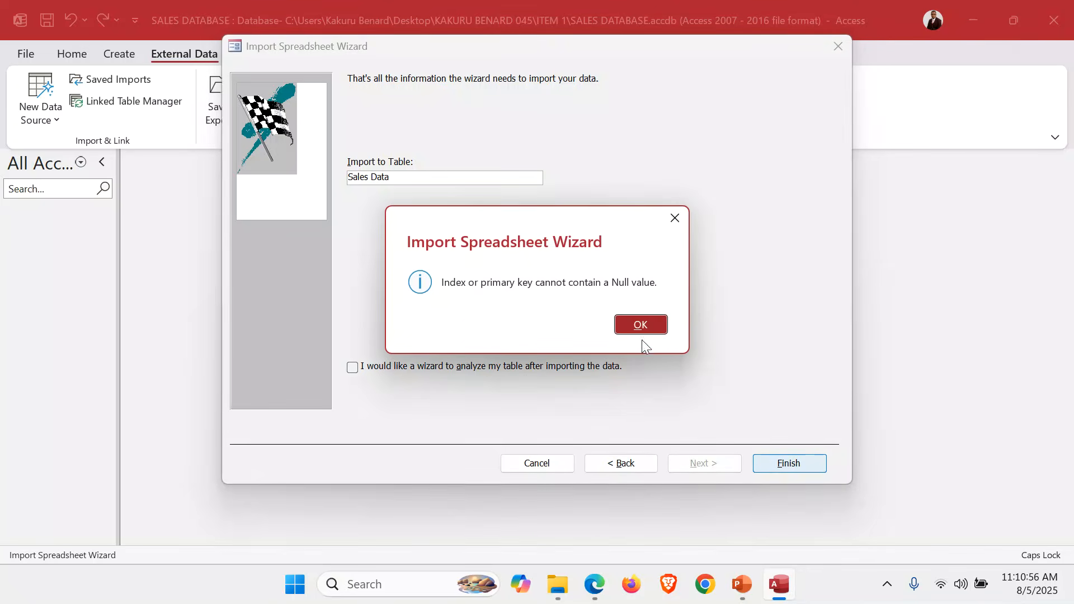
click(640, 331)
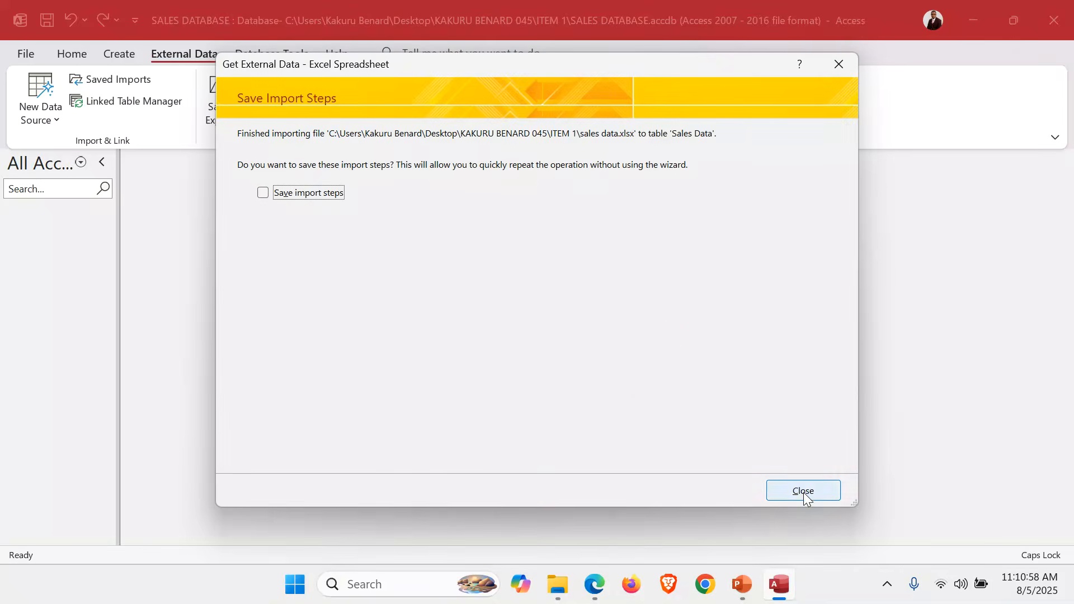
click(803, 491)
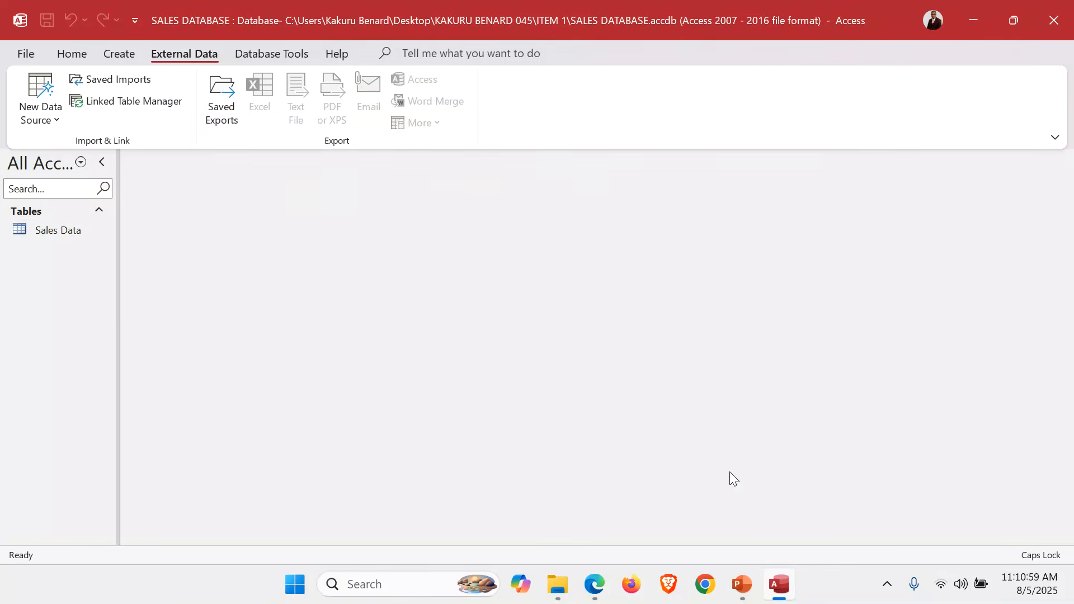
Open the Sales Data table and fit its columns, from Phone Number through Remarks, to the width of their contents
double_click(42, 236)
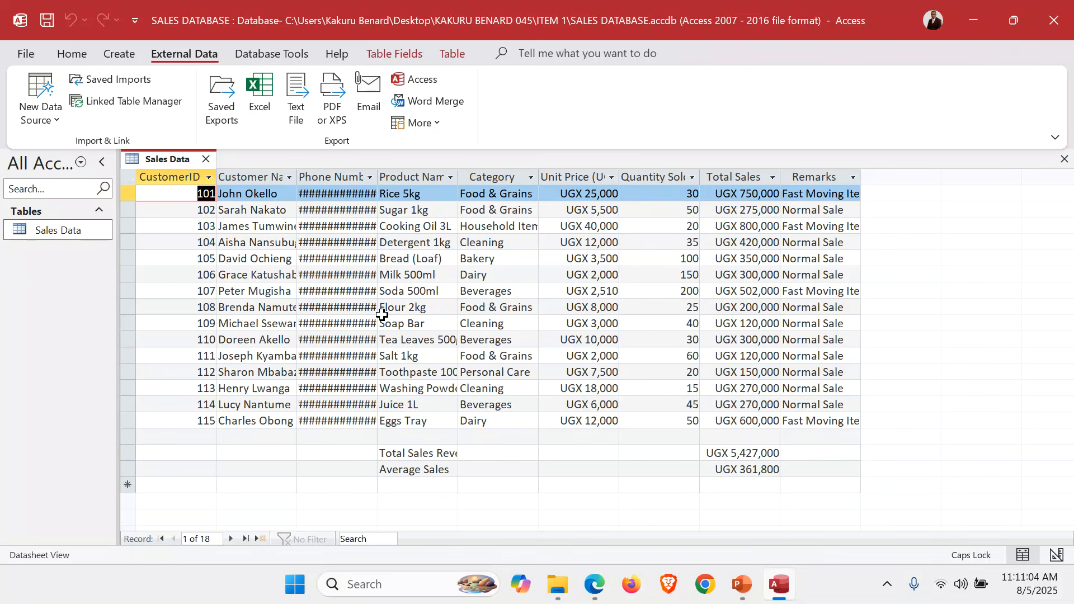
double_click(378, 176)
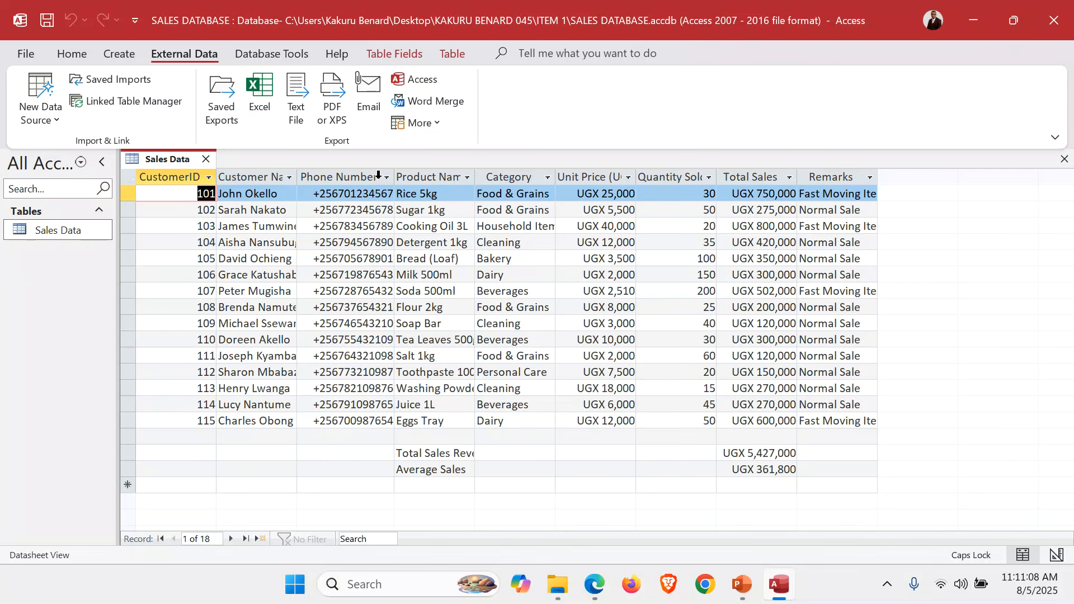
double_click(216, 177)
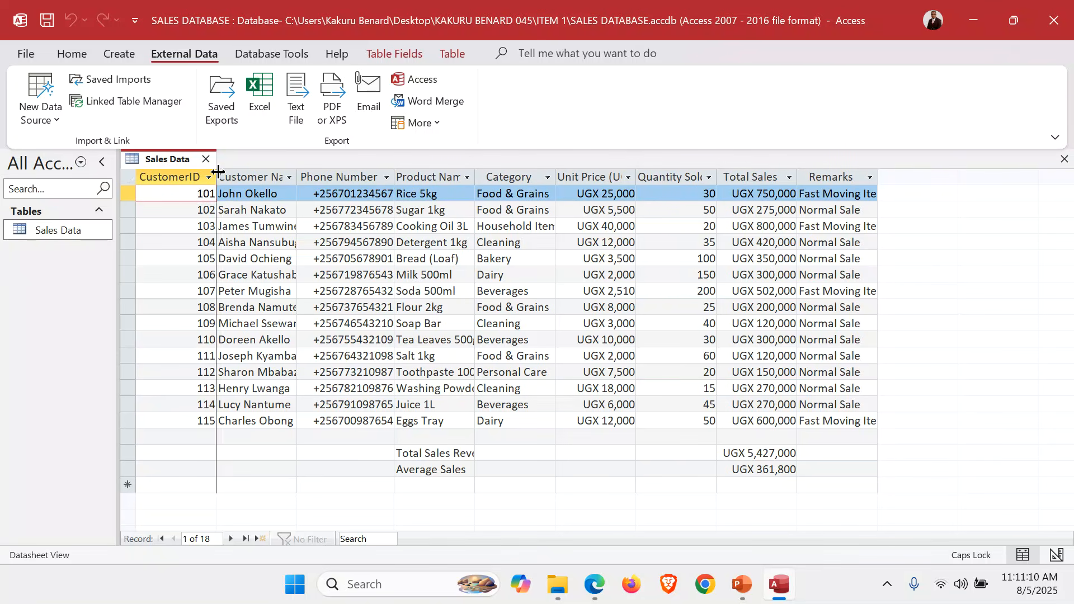
double_click(475, 177)
double_click(588, 177)
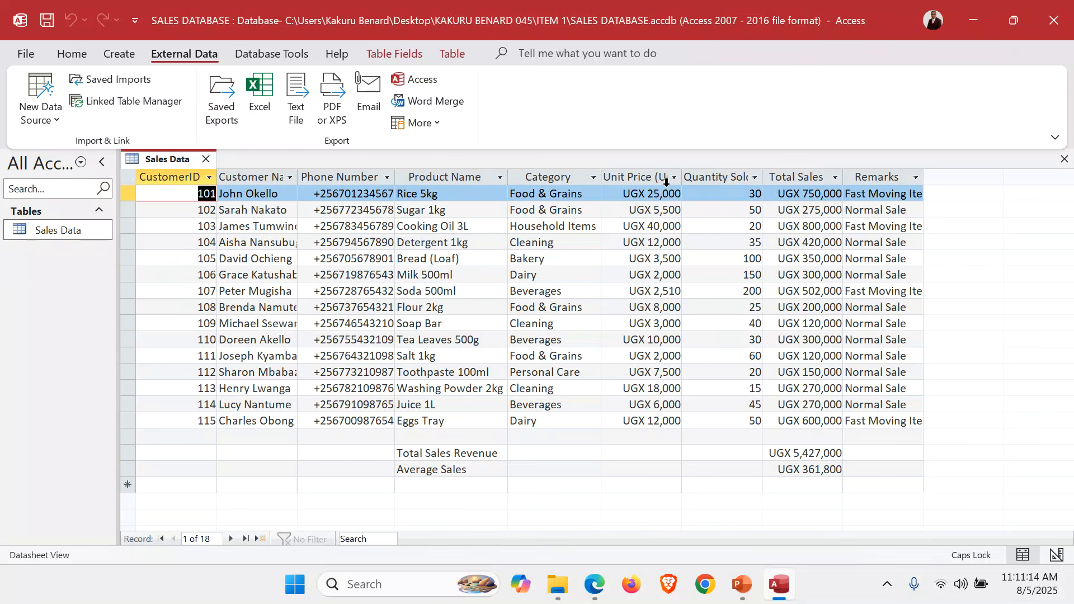
double_click(682, 177)
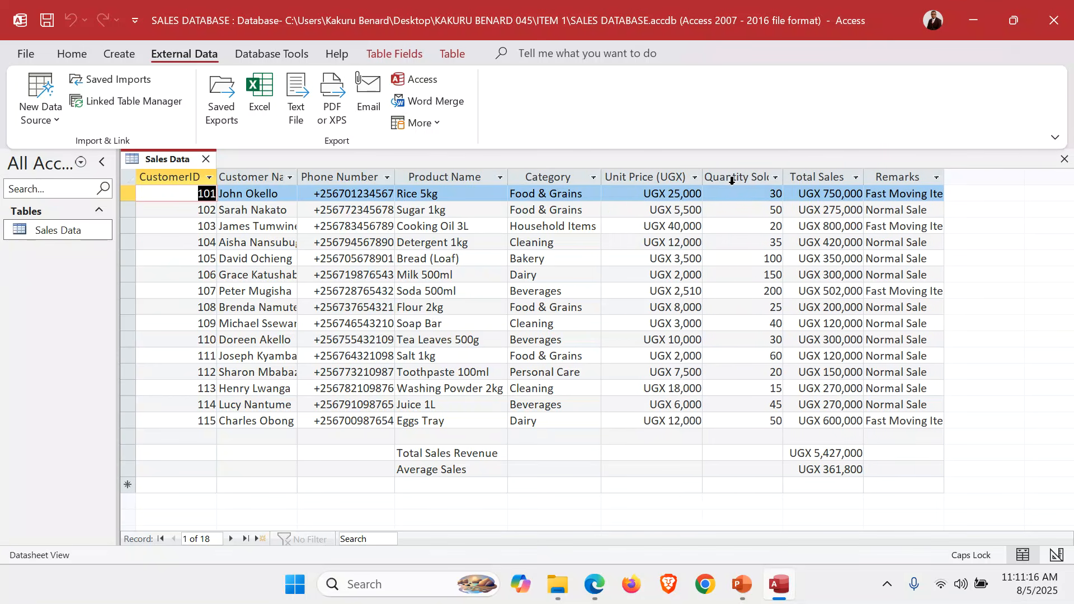
double_click(784, 178)
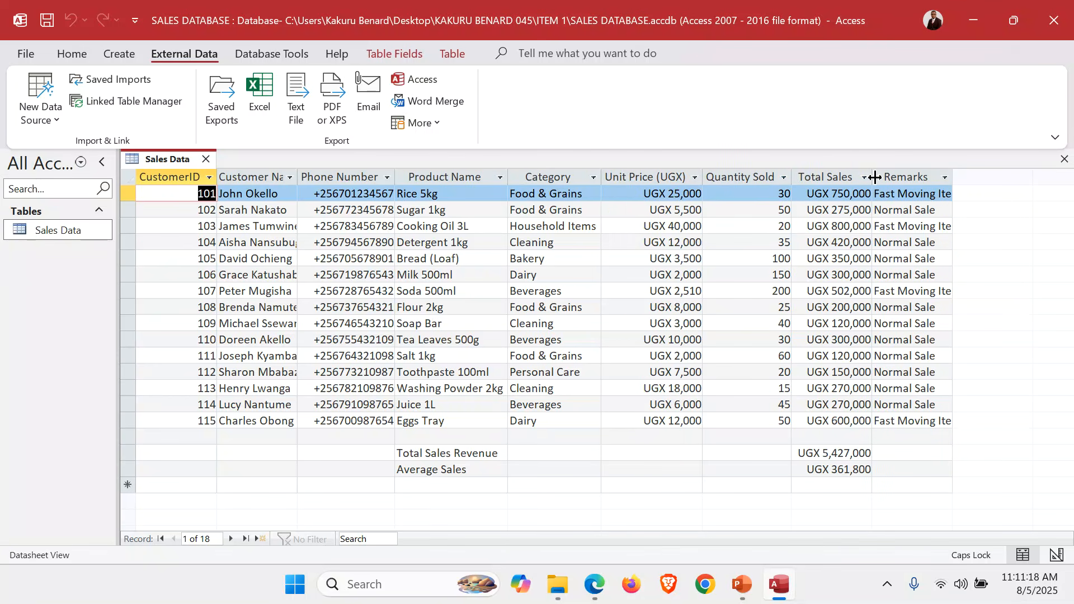
double_click(951, 177)
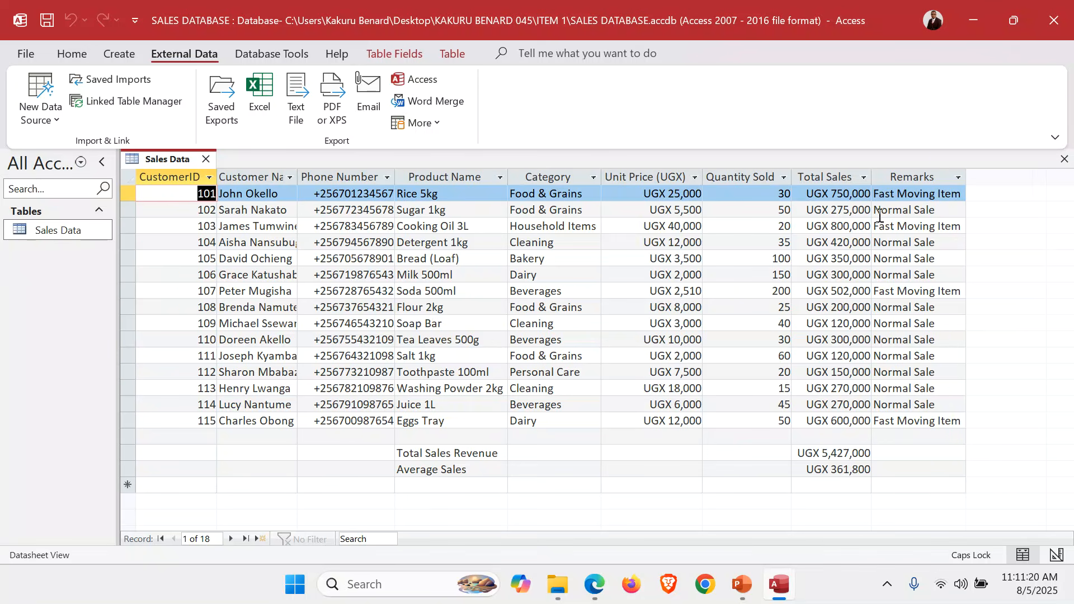
Delete the Total Sales Revenue and Average Sales summary records from the Sales Data table
click(128, 454)
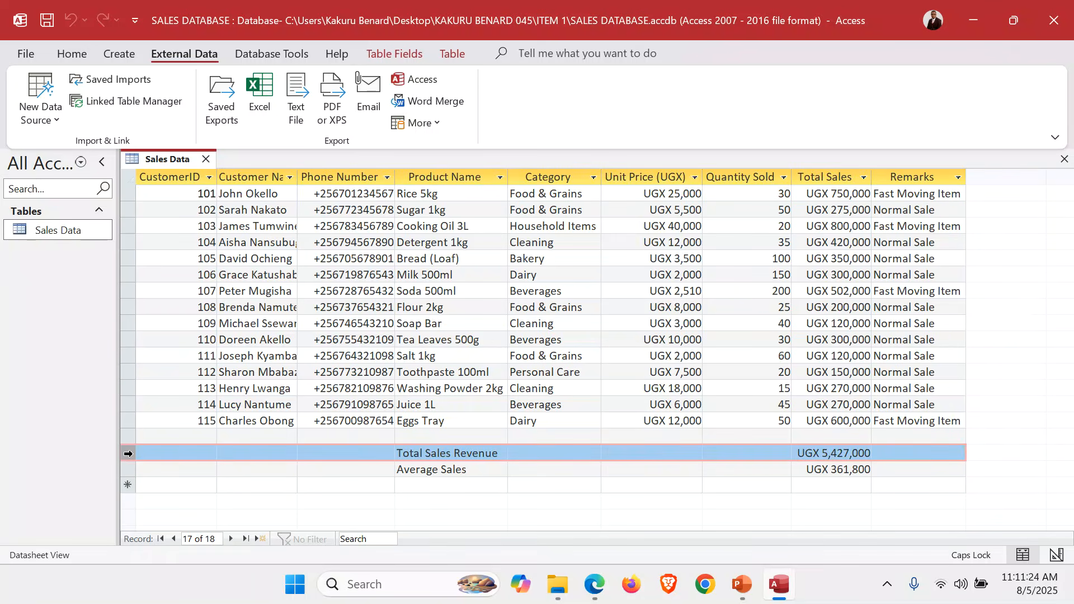
right_click(128, 454)
click(197, 343)
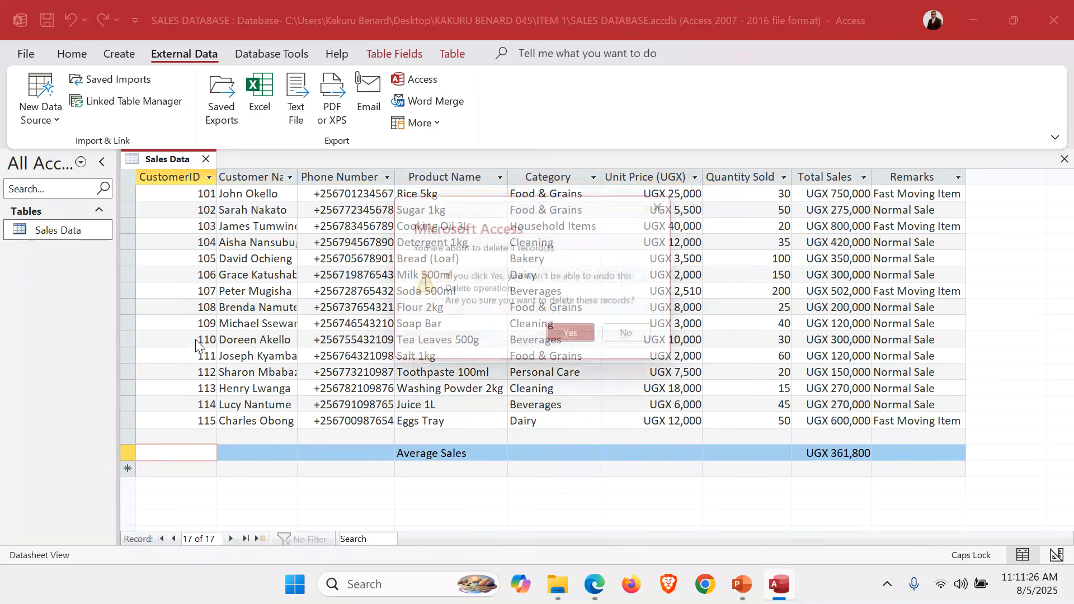
click(570, 335)
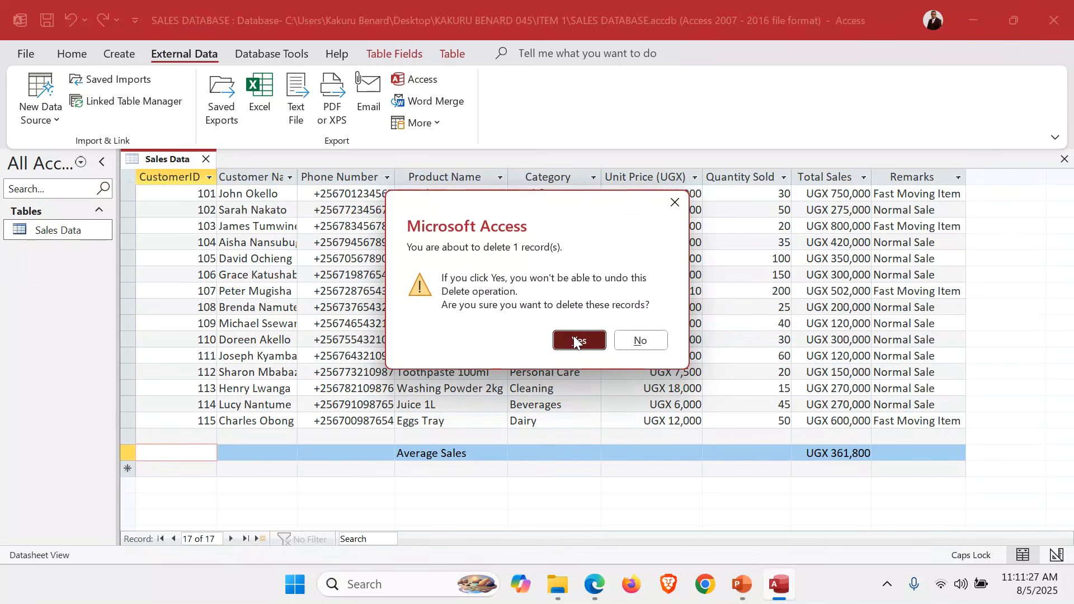
click(128, 453)
right_click(128, 453)
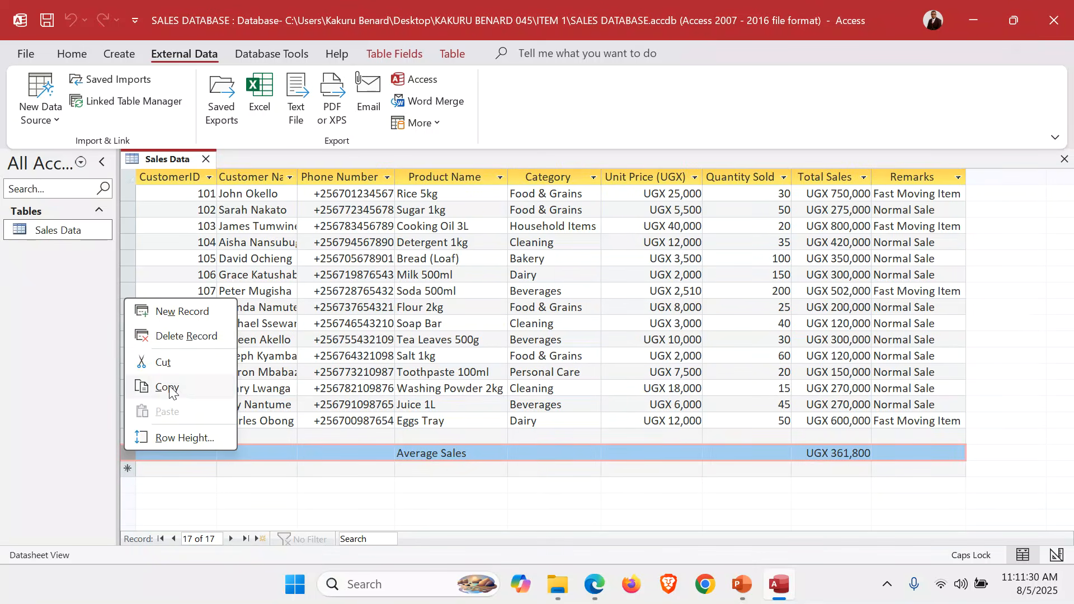
click(185, 336)
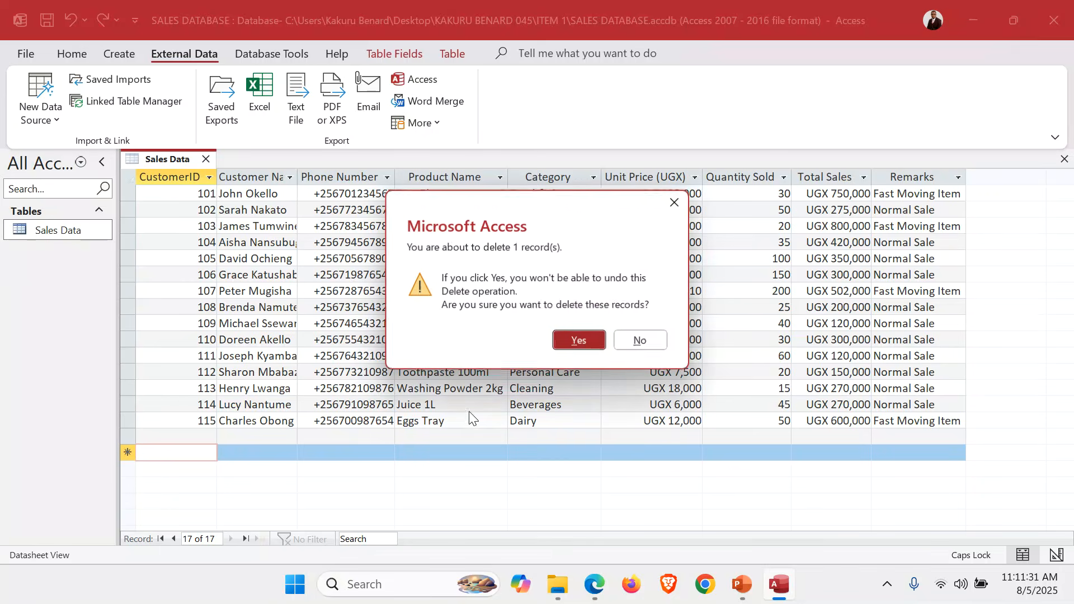
click(567, 340)
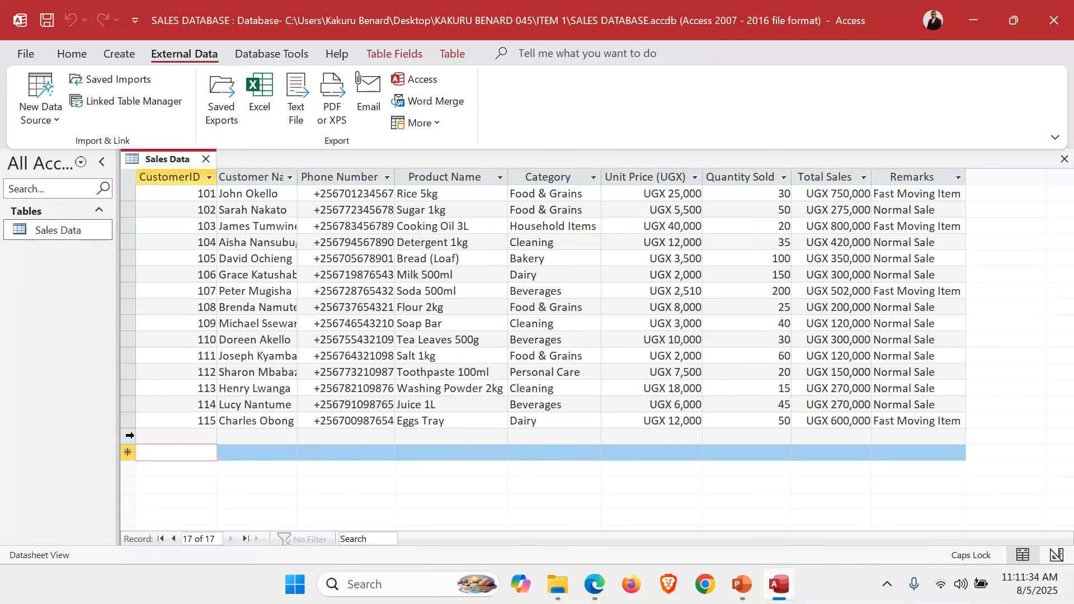
Delete the blank record below CustomerID 115
click(129, 435)
right_click(129, 436)
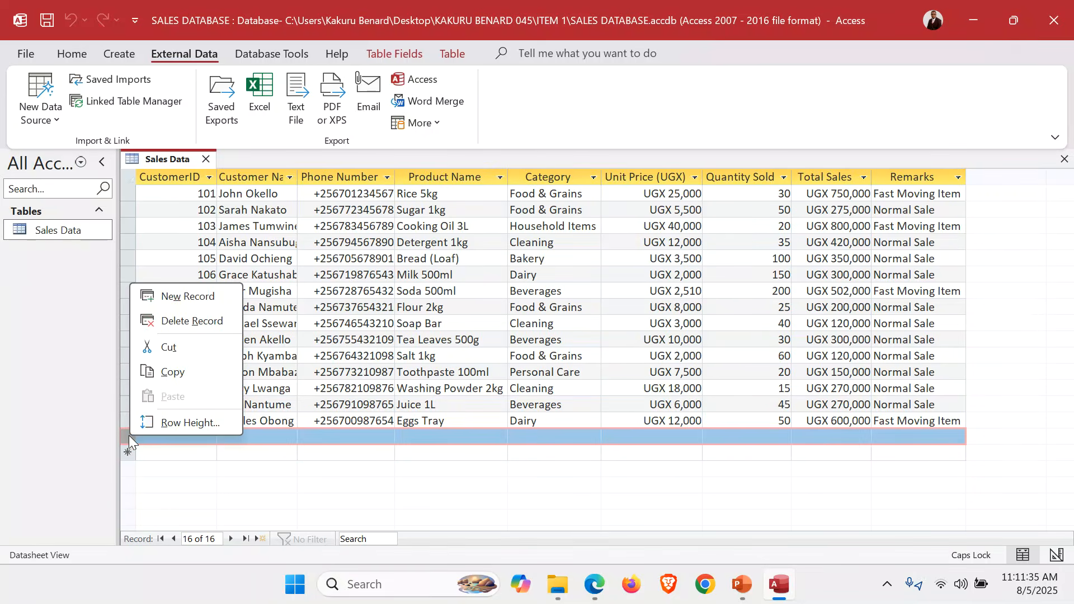
click(185, 320)
click(578, 339)
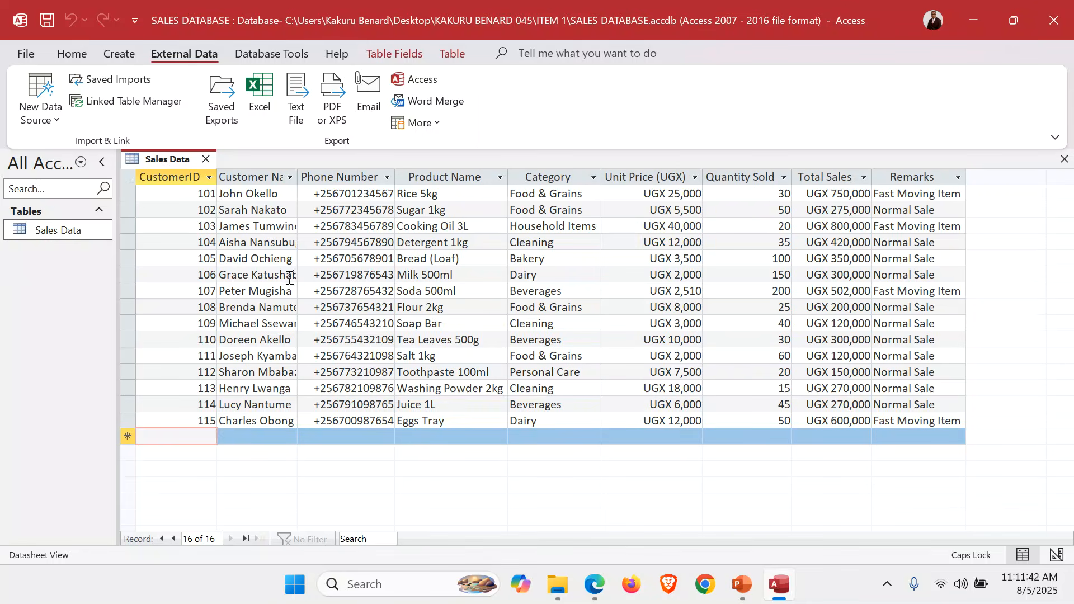
Set the whole datasheet's font to Times New Roman, size 12, and refit all columns to their contents
key(ctrl+a)
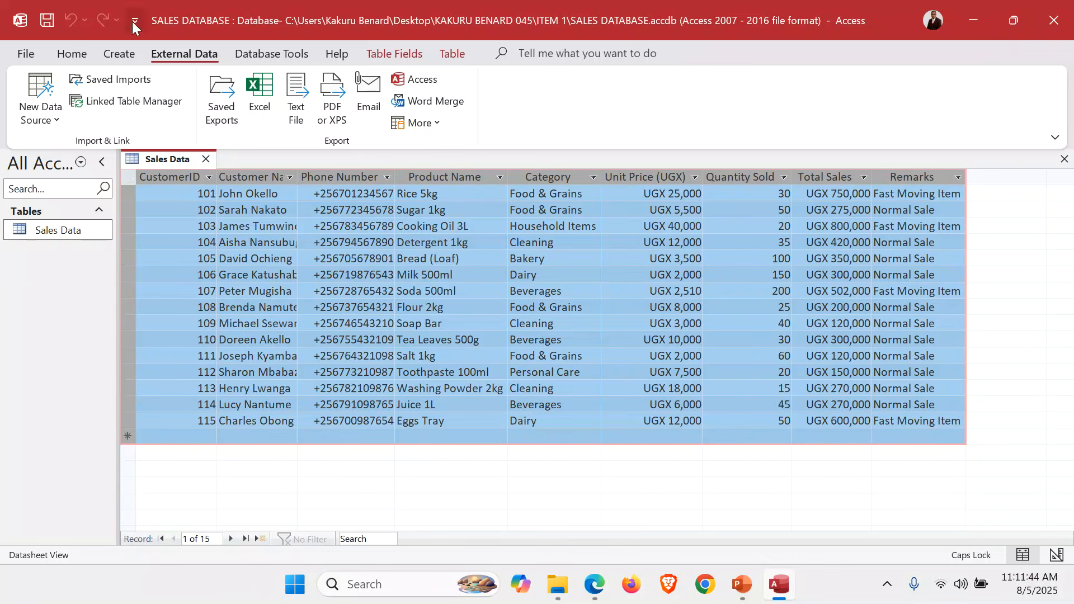
click(66, 54)
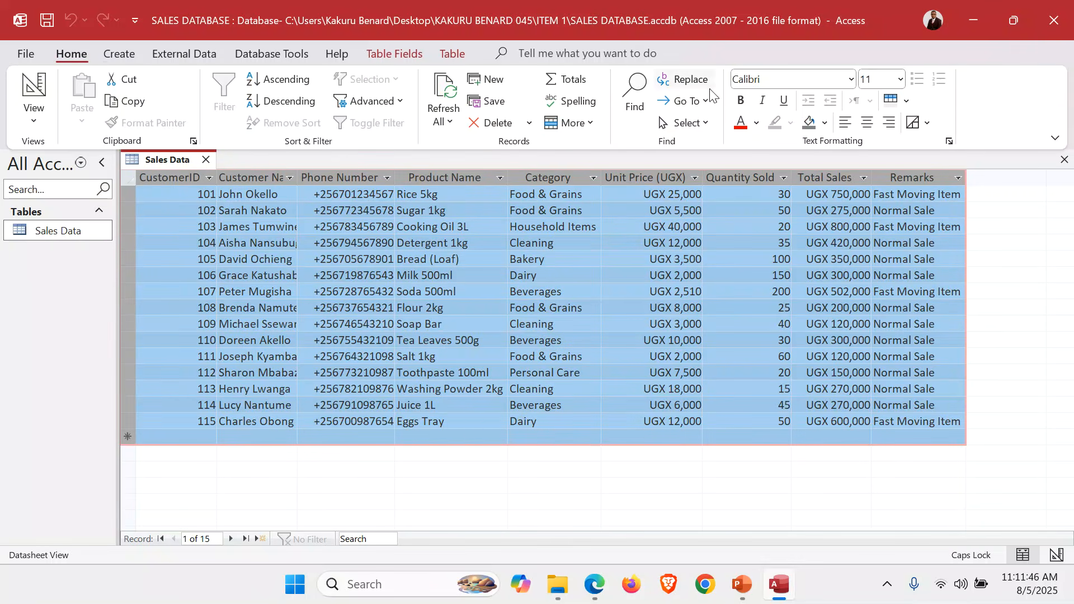
click(852, 79)
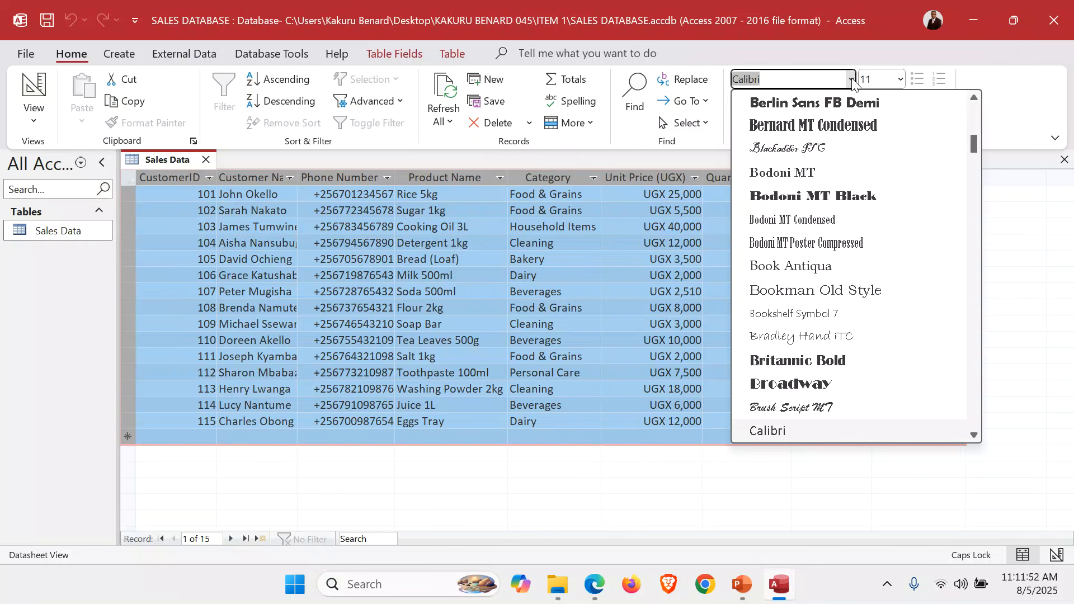
text(Times New Roman)
key(Return)
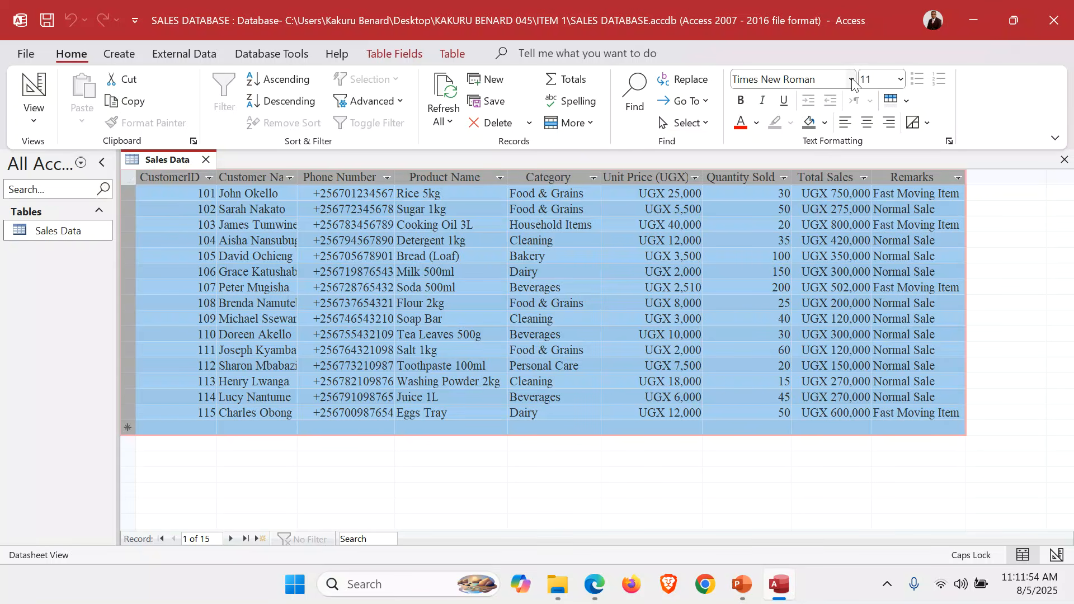
click(900, 79)
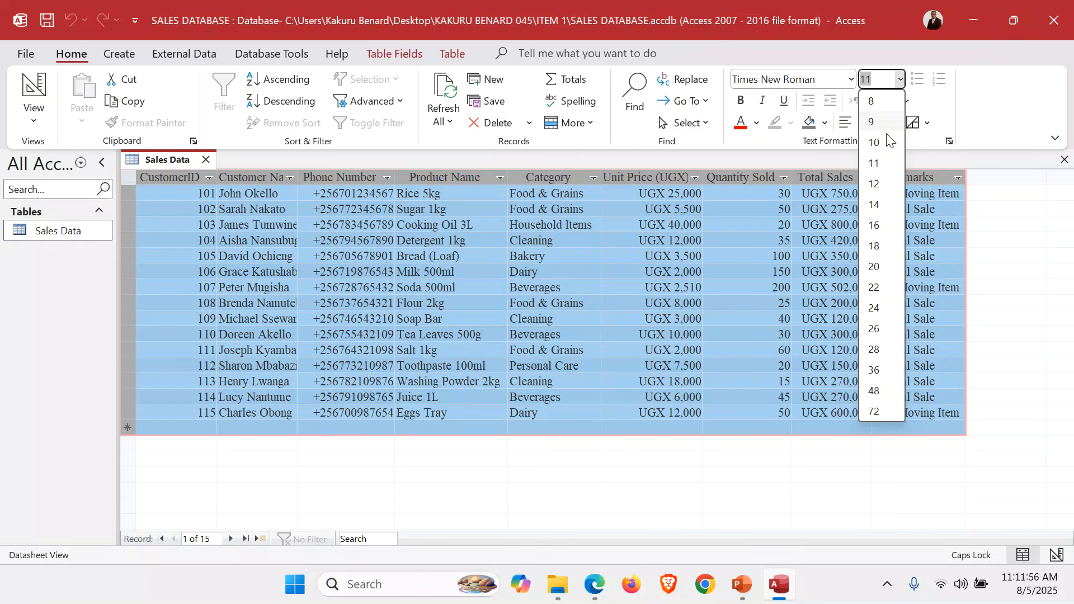
click(875, 185)
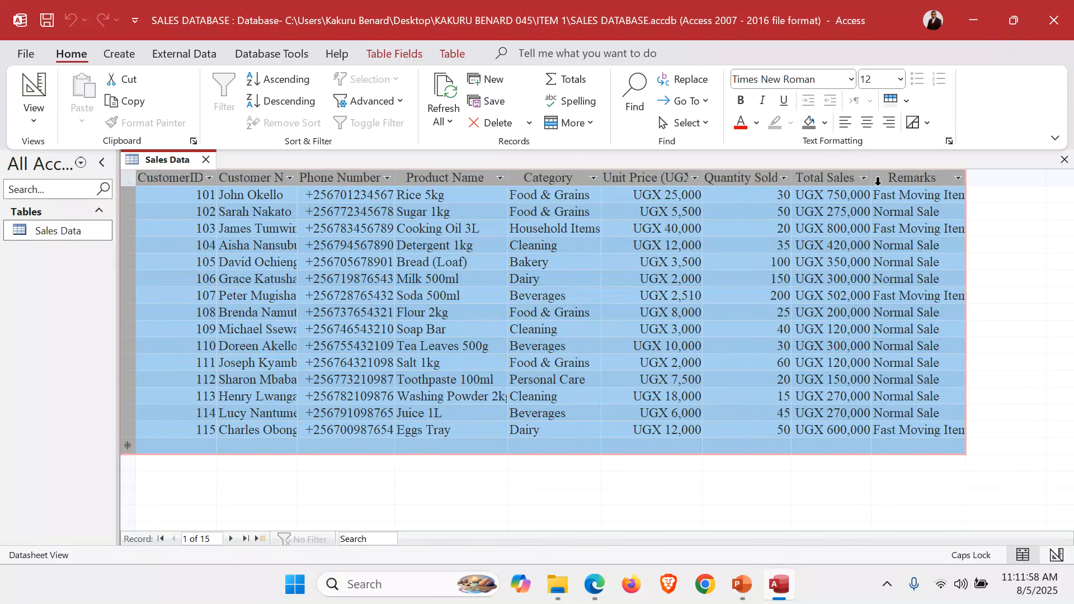
double_click(217, 178)
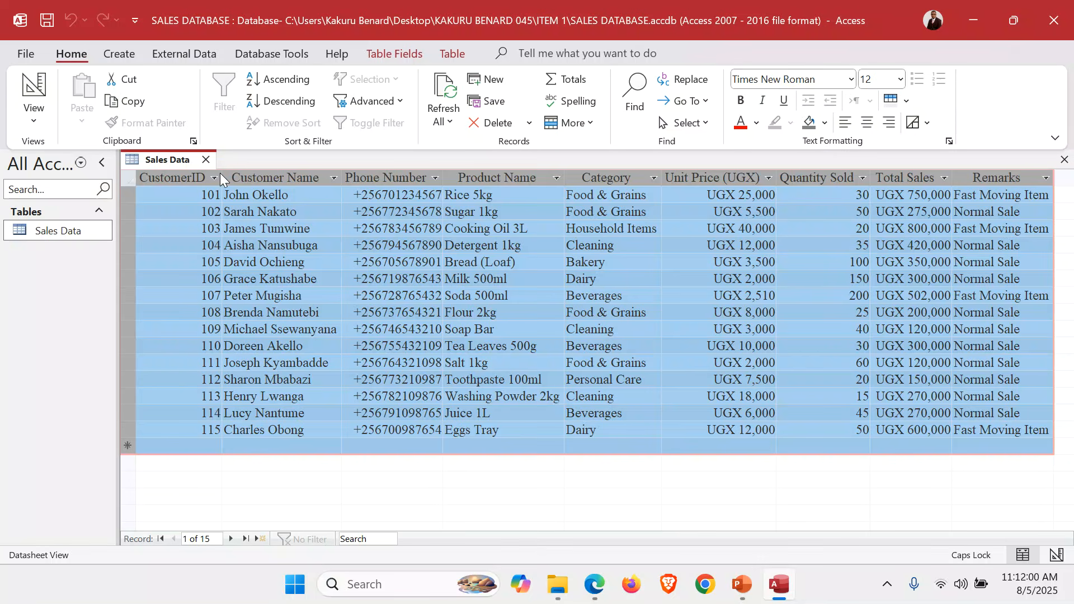
Apply a light orange alternate row colour to the Sales Data datasheet
click(906, 102)
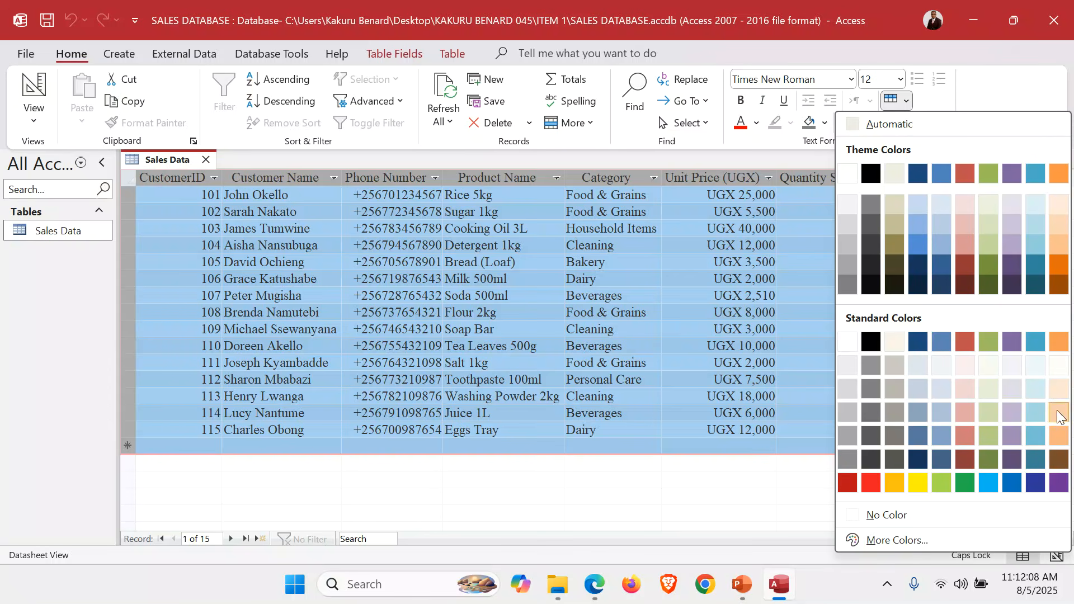
click(1059, 393)
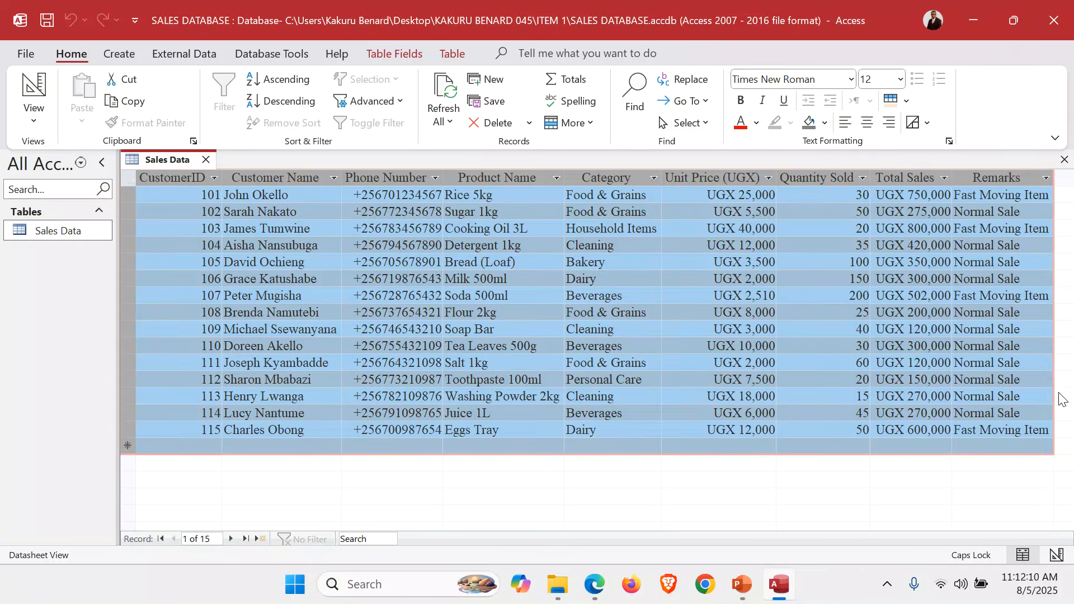
click(680, 347)
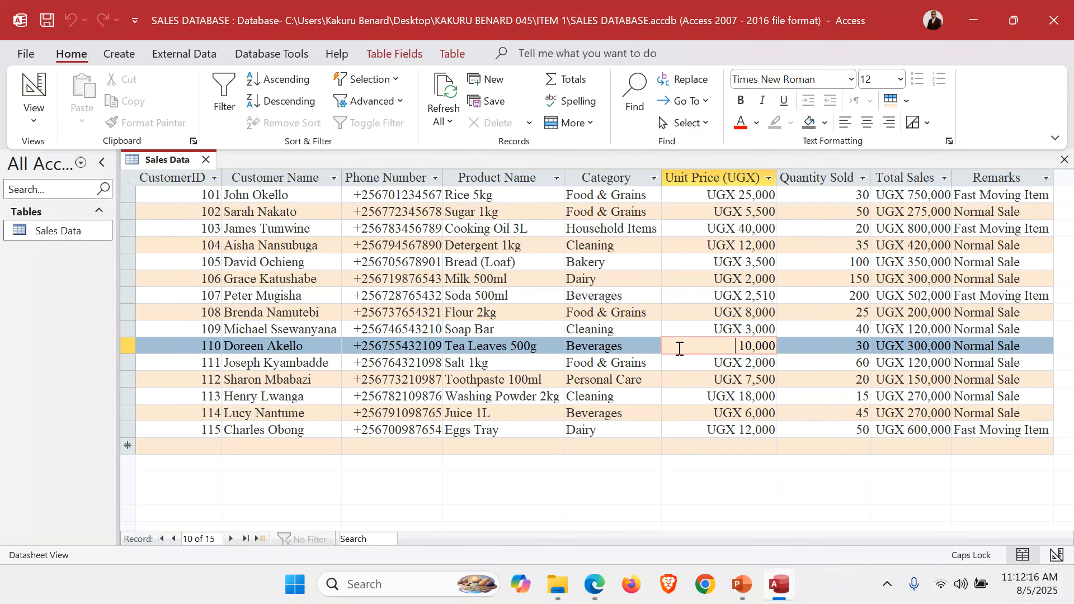
Open the Sales Data table in Design View and make CustomerID the primary key
click(29, 120)
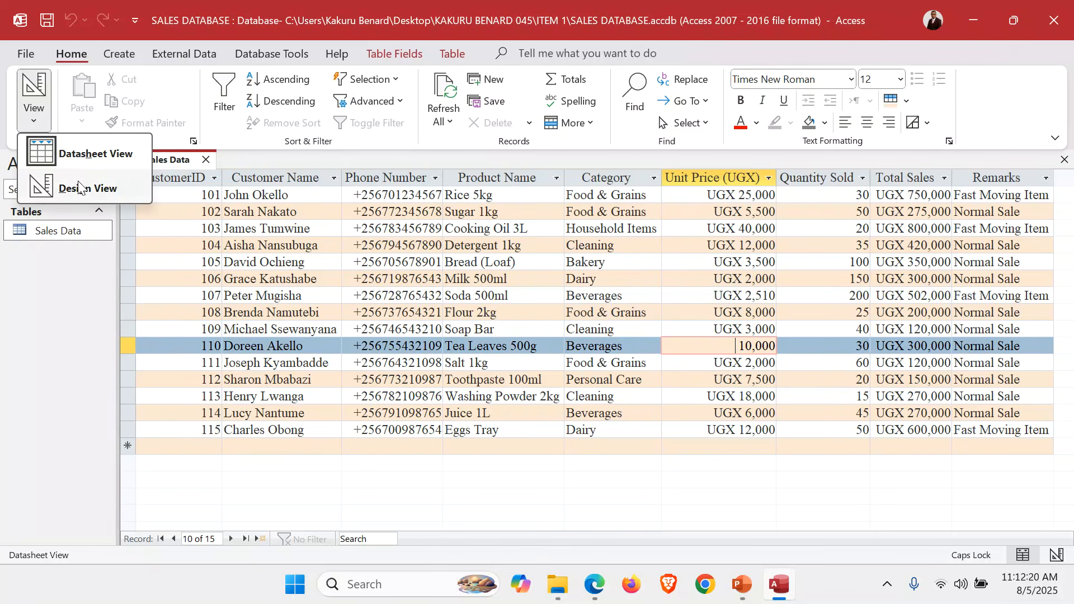
click(79, 186)
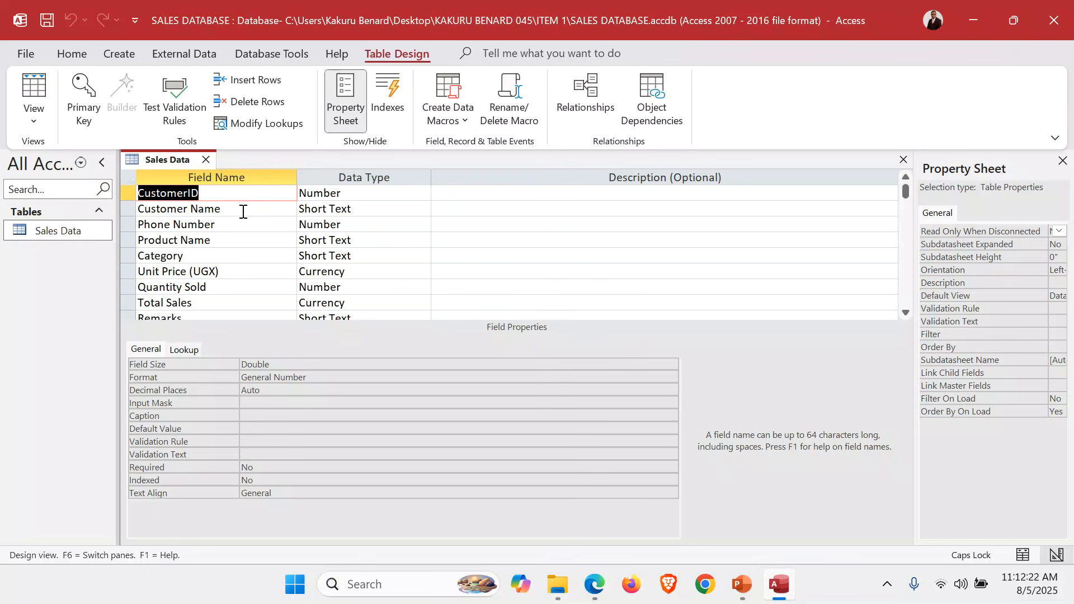
click(215, 193)
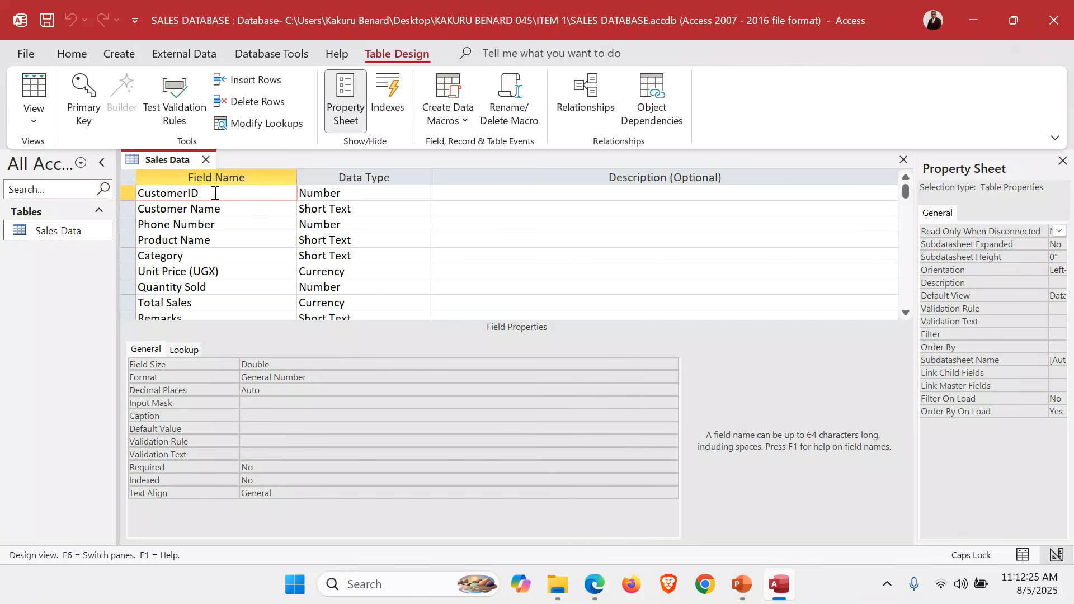
click(131, 196)
click(86, 101)
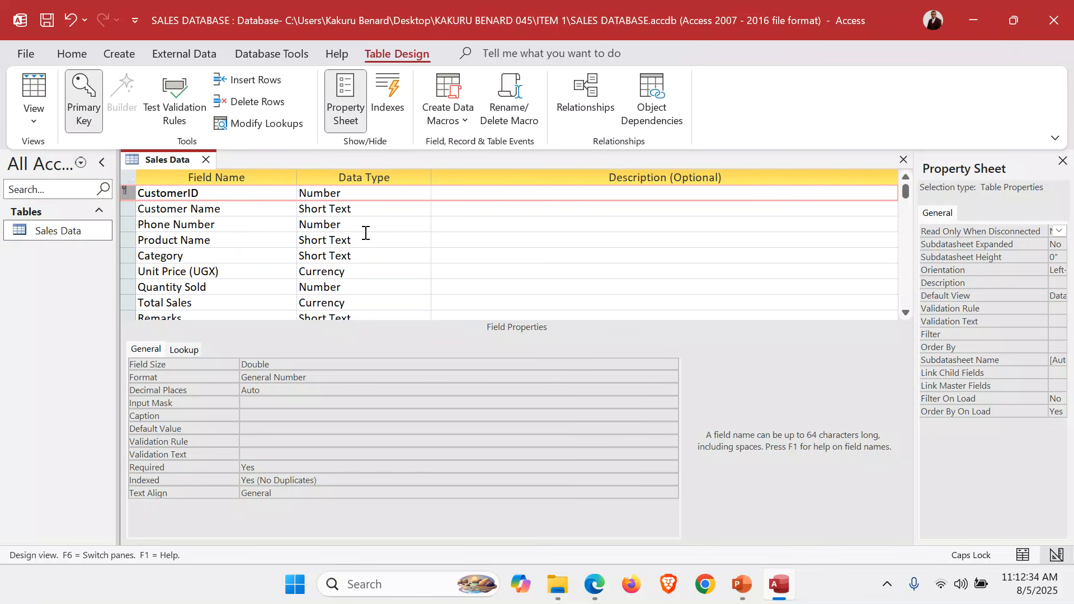
Replace the Unit Price (UGX) field's display format with the custom format "UGX" #,###
click(175, 271)
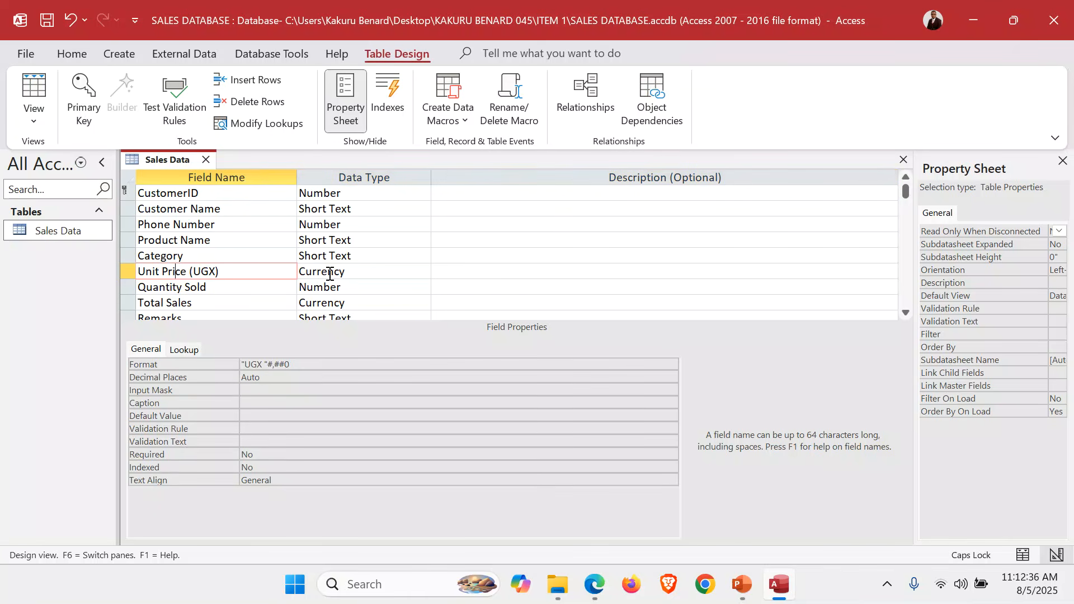
click(361, 274)
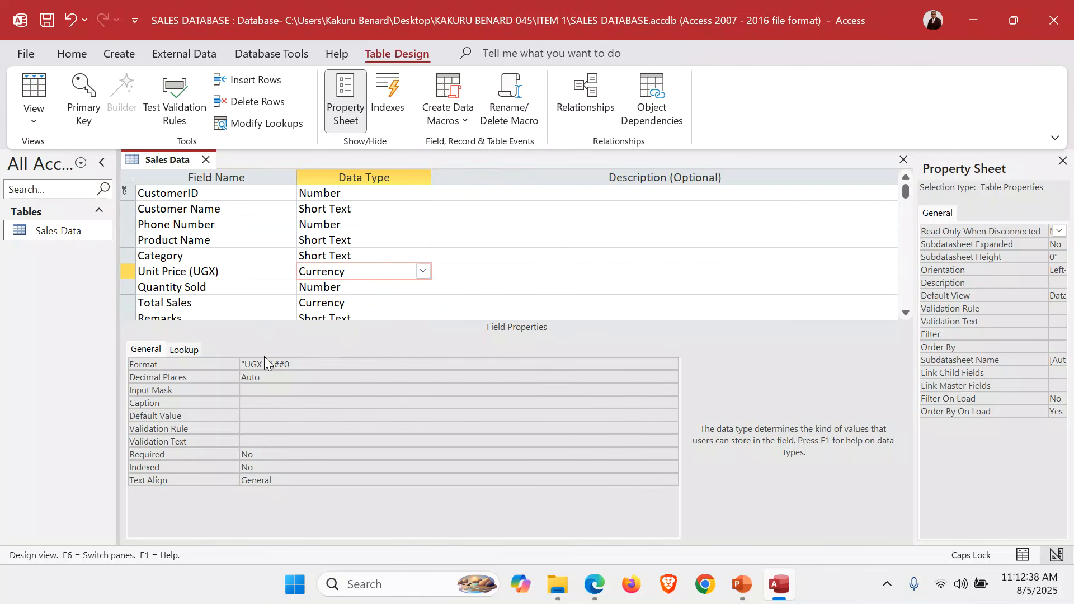
click(227, 362)
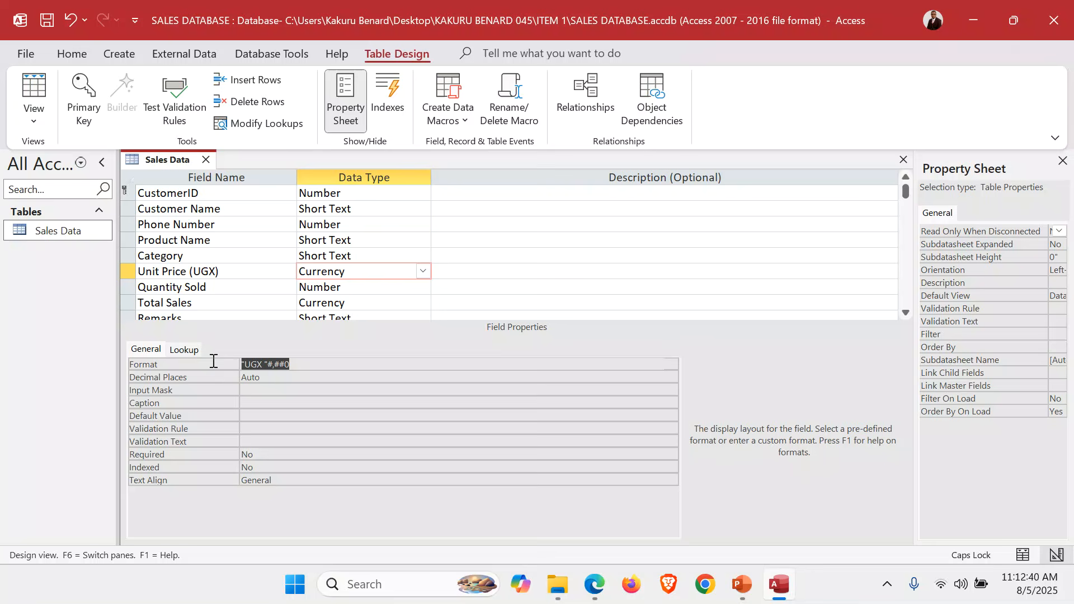
key(Delete)
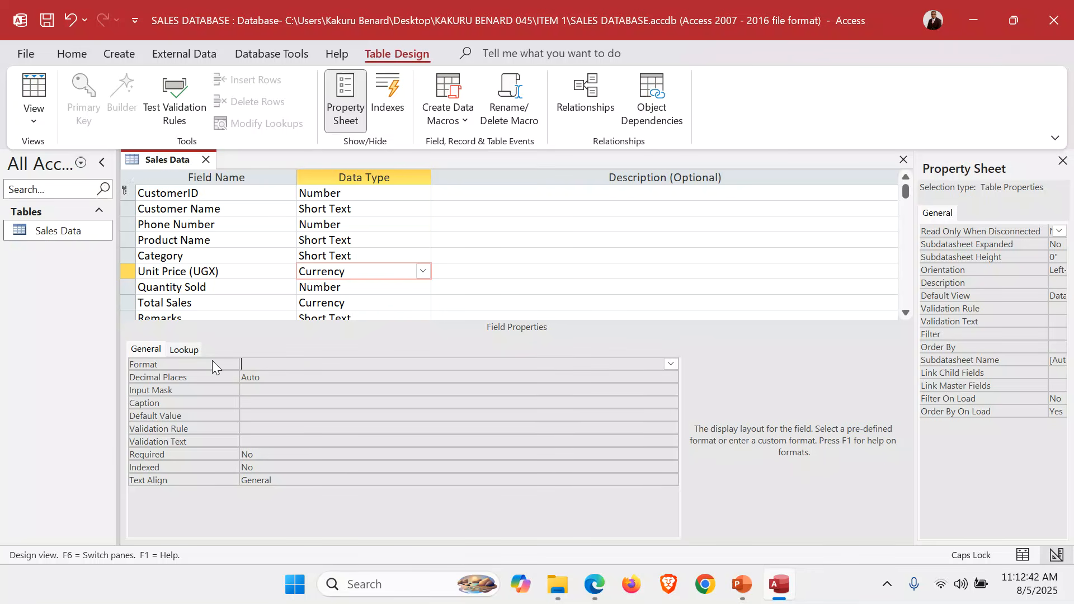
text("UGX" @)
key(BackSpace)
text(#,###)
key(Return)
Replace the Total Sales field's display format with the custom format "UGX" 0,000
click(364, 303)
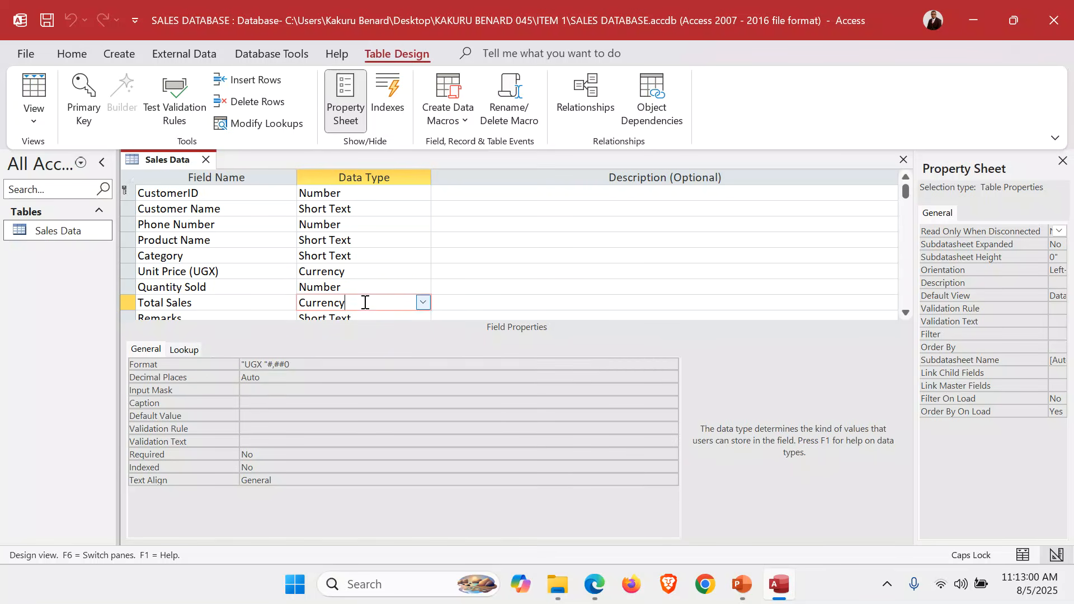
click(296, 362)
drag(296, 362, 227, 348)
key(Delete)
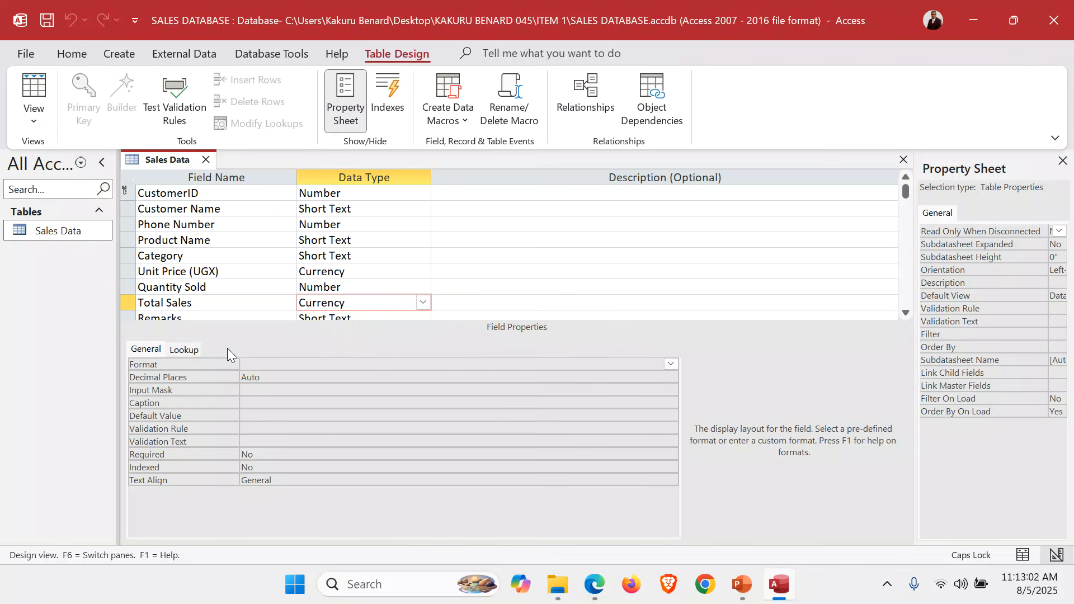
text("UGX#)
key(BackSpace)
text(@)
key(BackSpace)
text(" 0,000)
key(Return)
Return the table to Datasheet View and check how the first record's Total Sales and Unit Price values are formatted
click(32, 125)
click(65, 148)
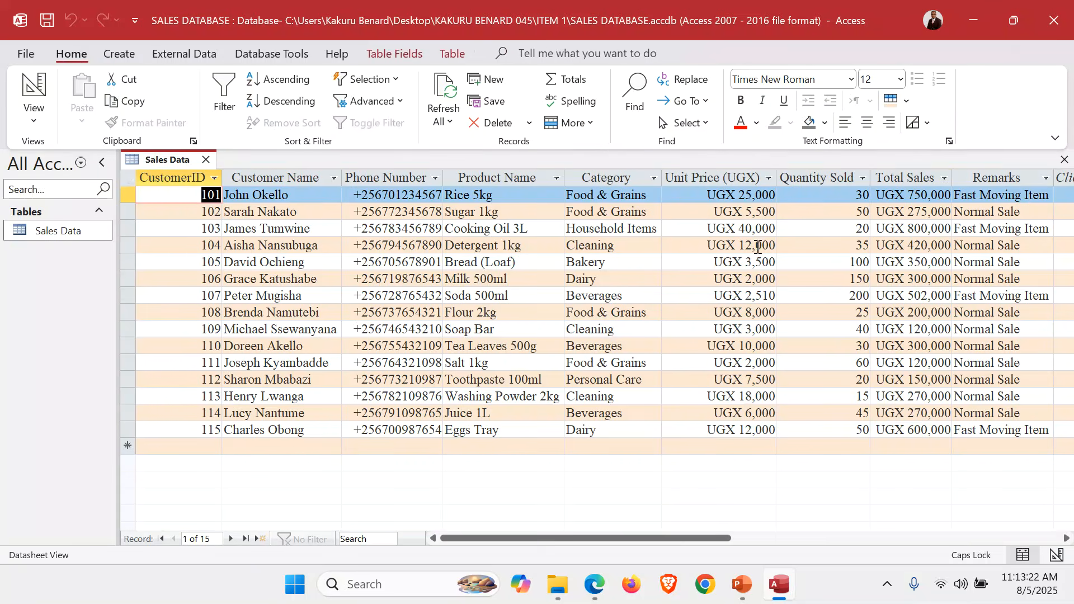
click(914, 197)
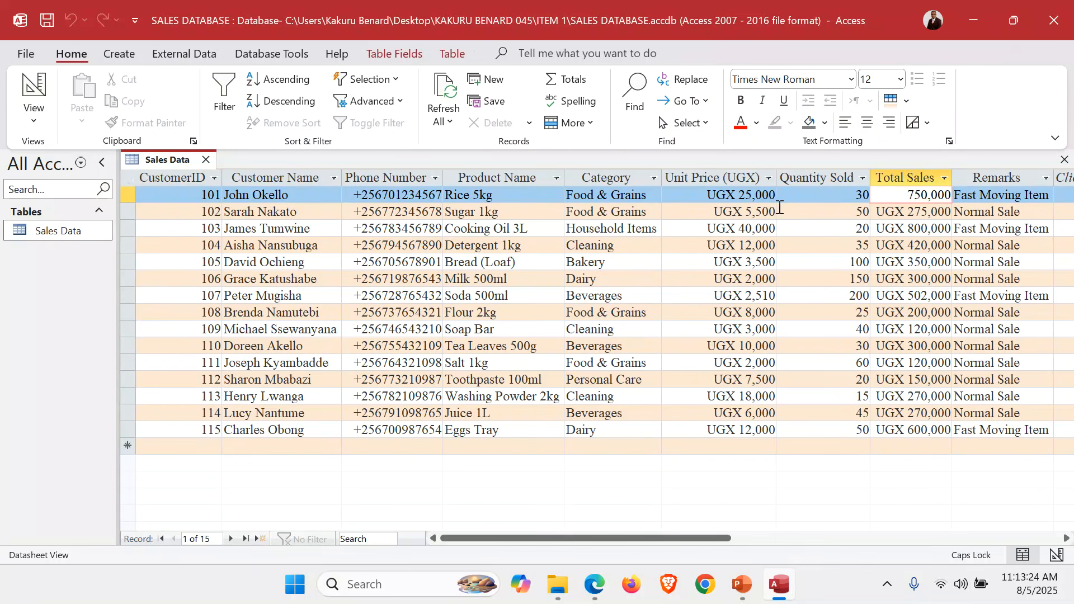
click(745, 197)
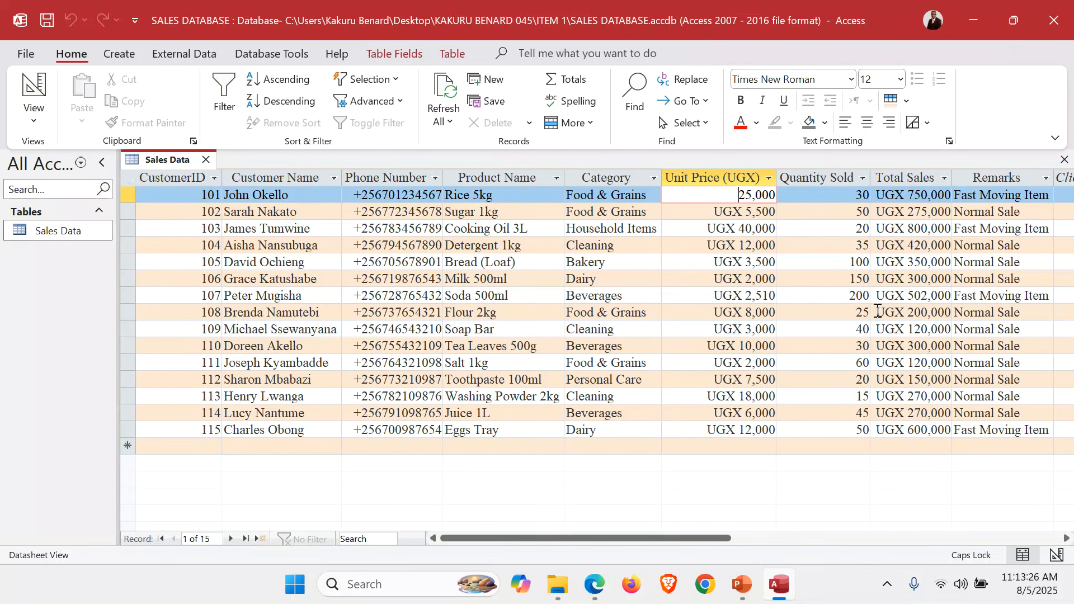
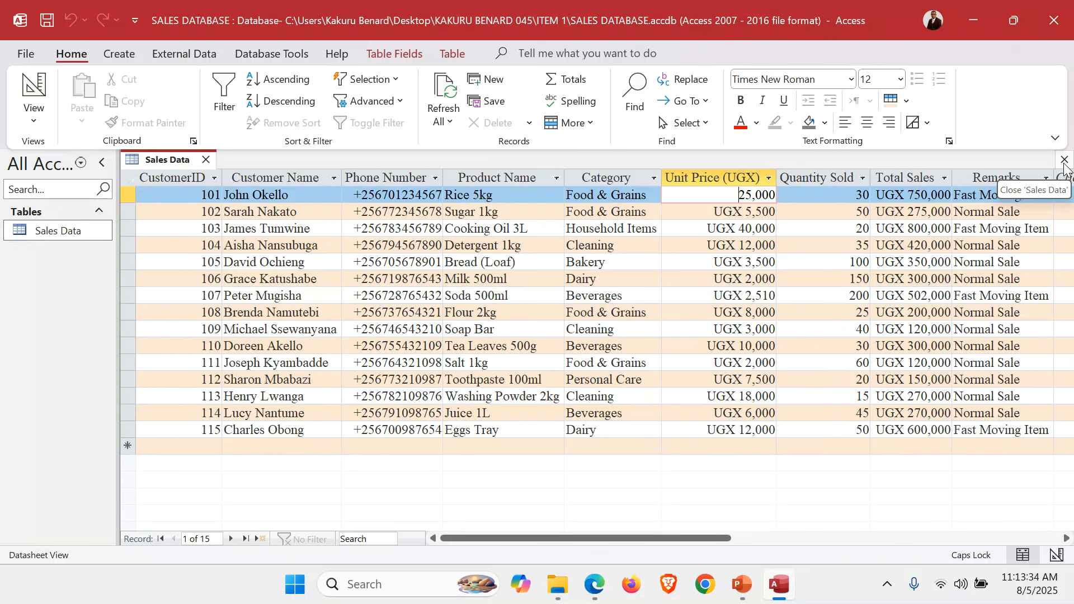
Close the Sales Data table and set up a simple detail query with all of its fields using the Query Wizard
click(1064, 164)
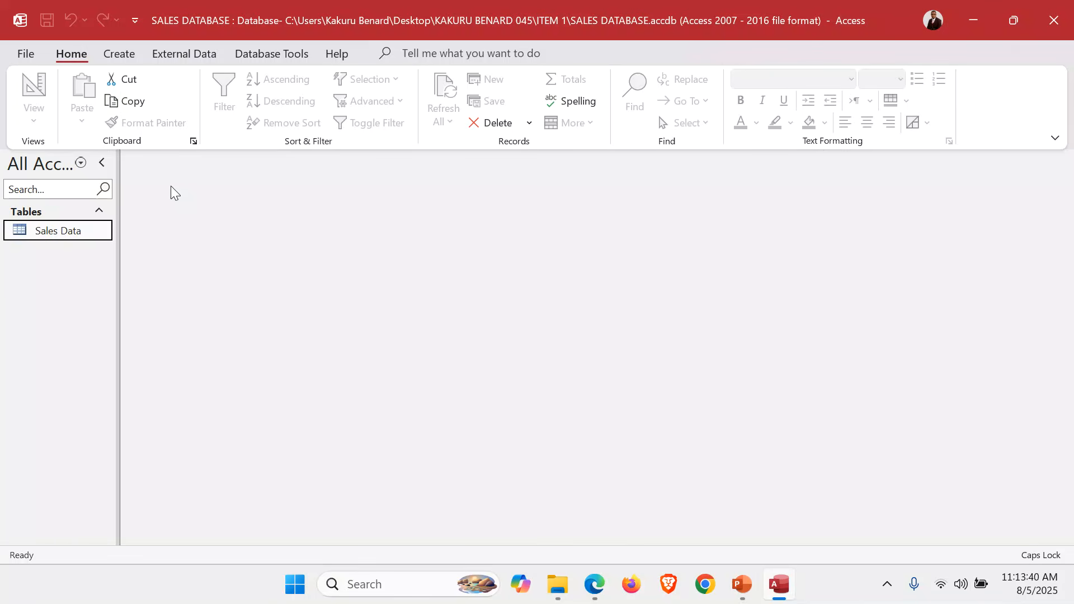
click(117, 52)
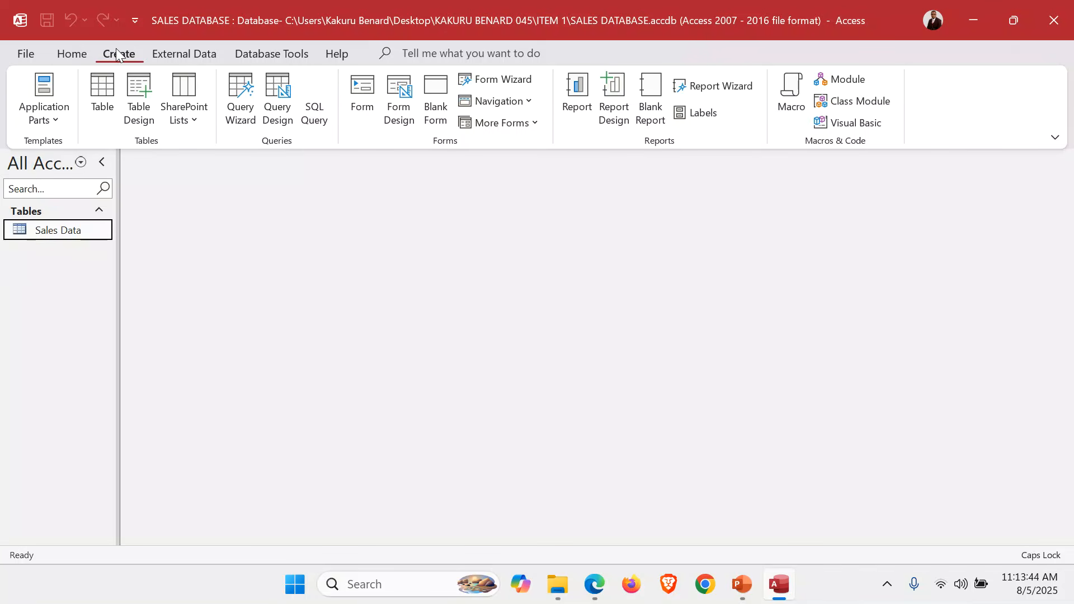
click(245, 106)
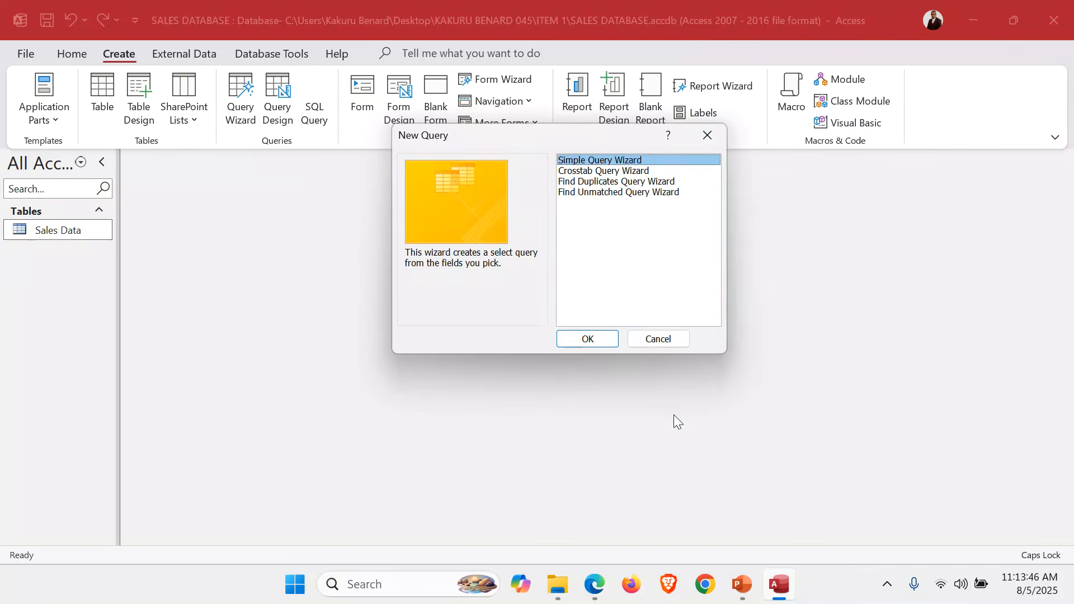
click(599, 340)
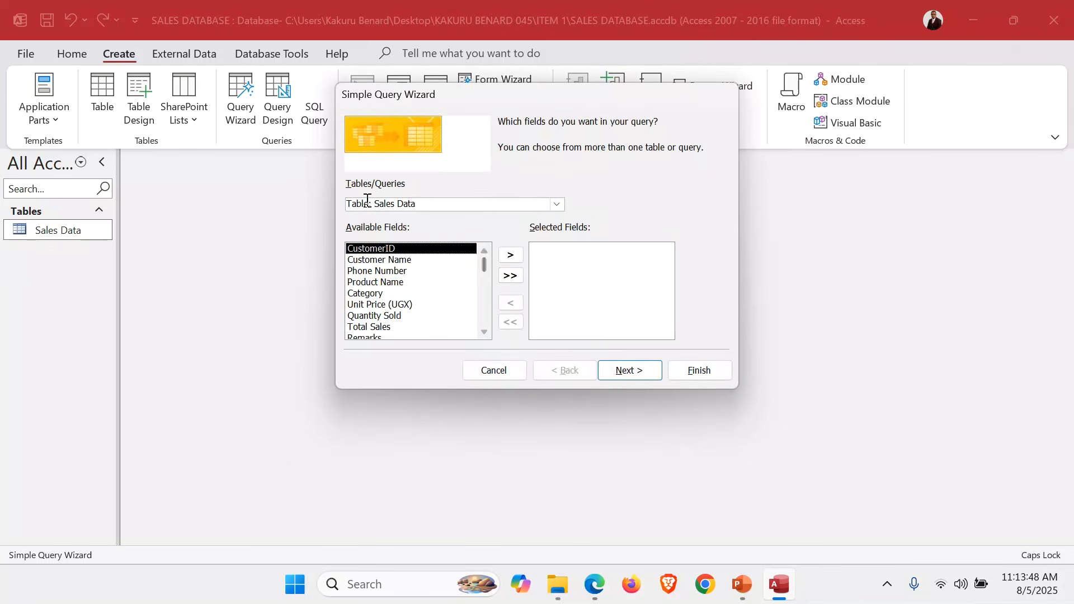
click(511, 276)
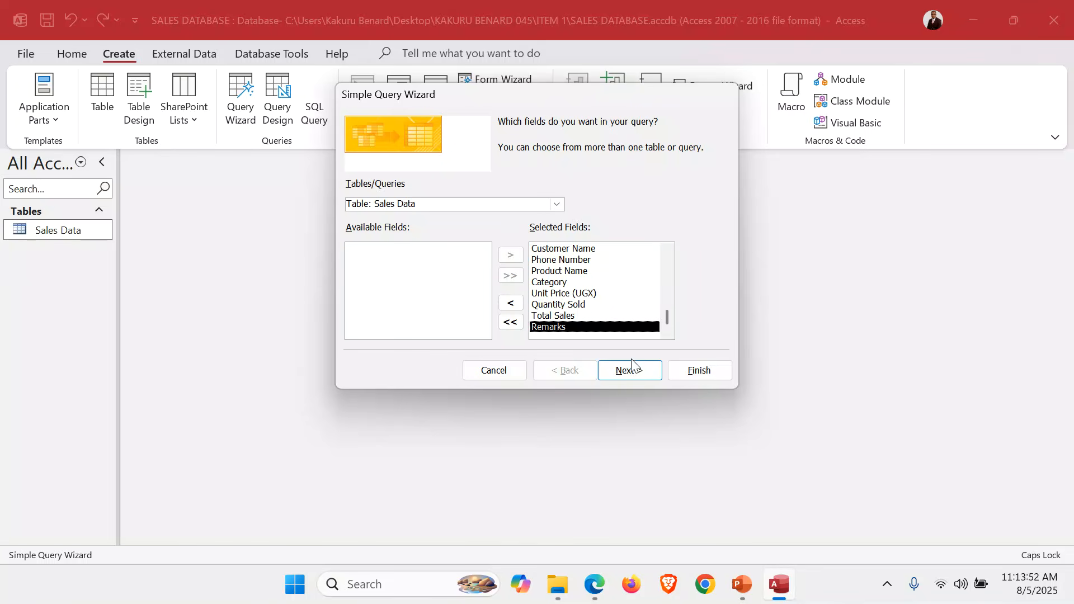
click(642, 372)
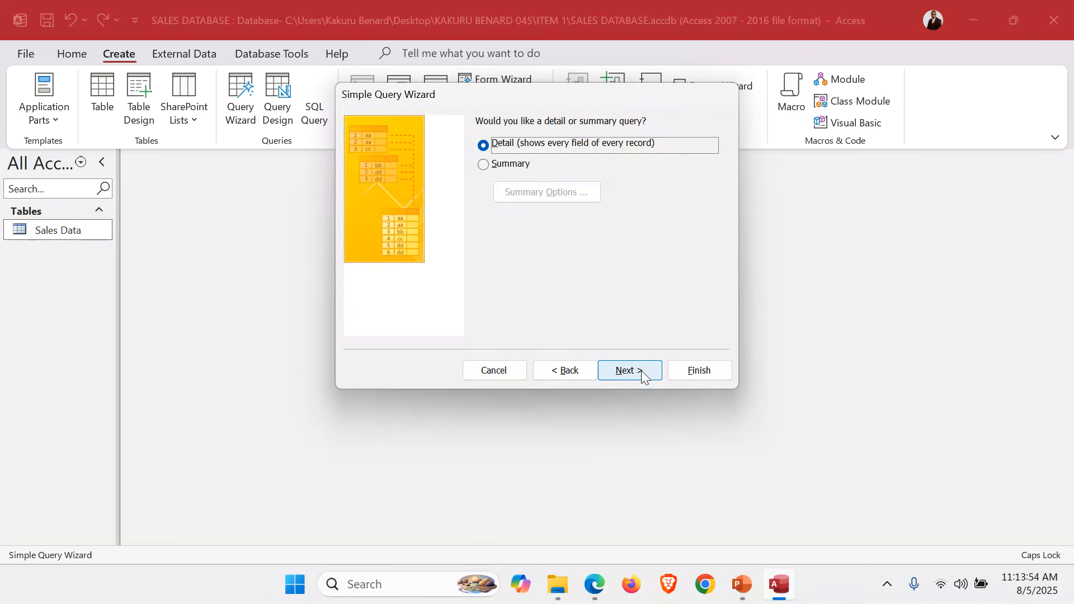
click(643, 372)
Title the query Fast Moving Items and finish the wizard with the option to modify the query design
drag(559, 140, 426, 140)
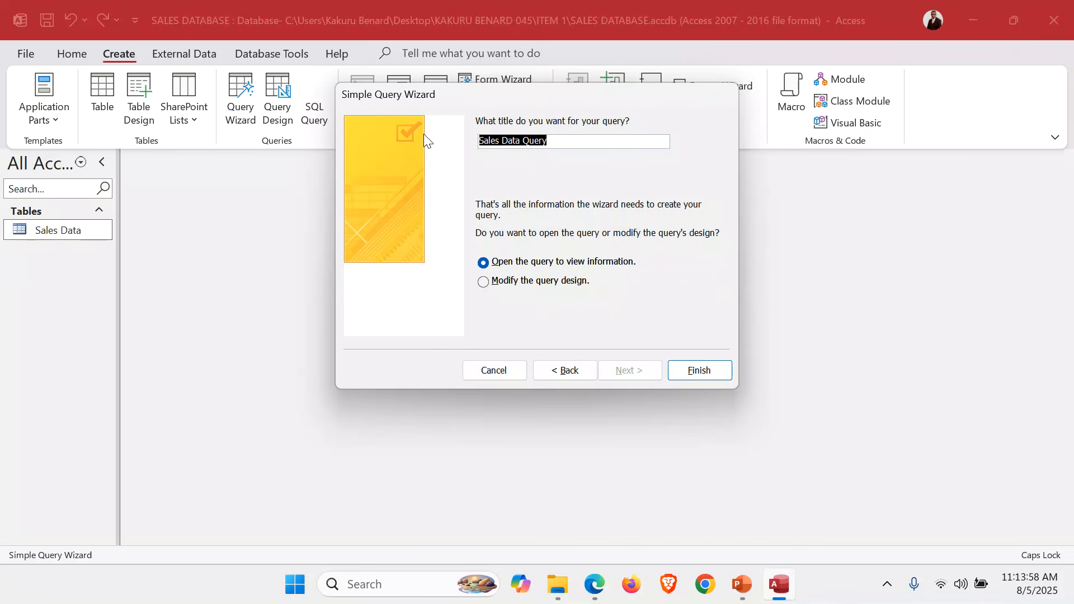
text(F)
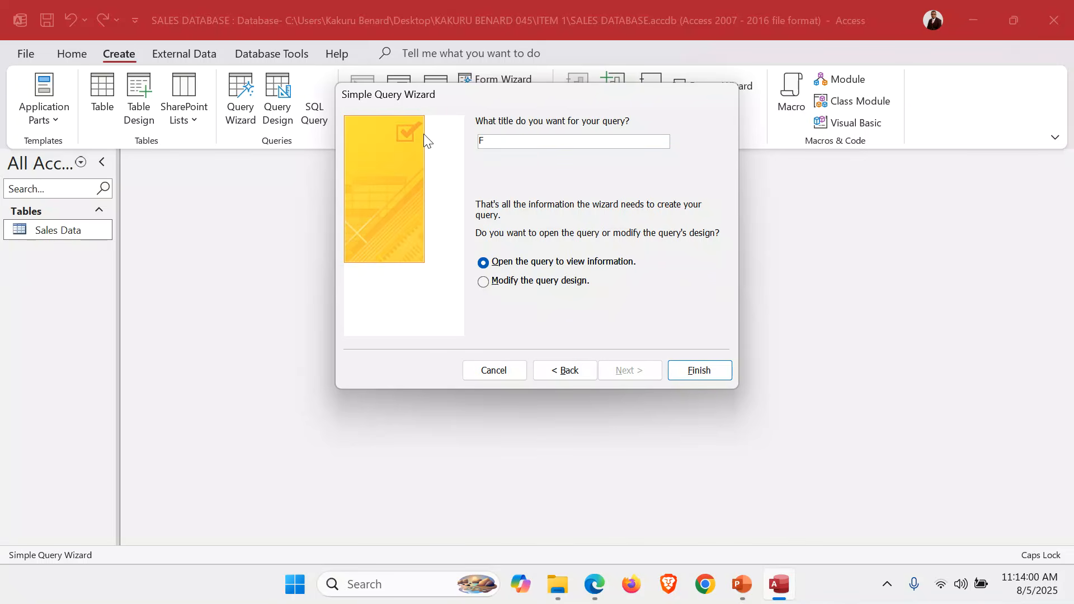
text(ast Moving Items)
click(522, 283)
click(695, 371)
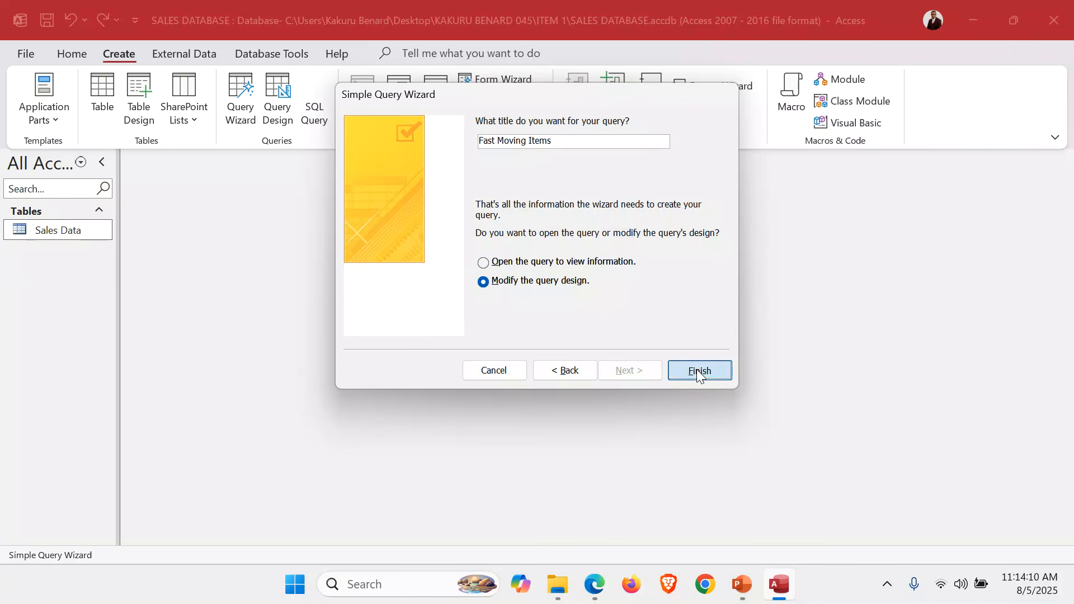
Switch to the exam paper in Edge and check the daily sales threshold that defines a fast-moving item
click(598, 590)
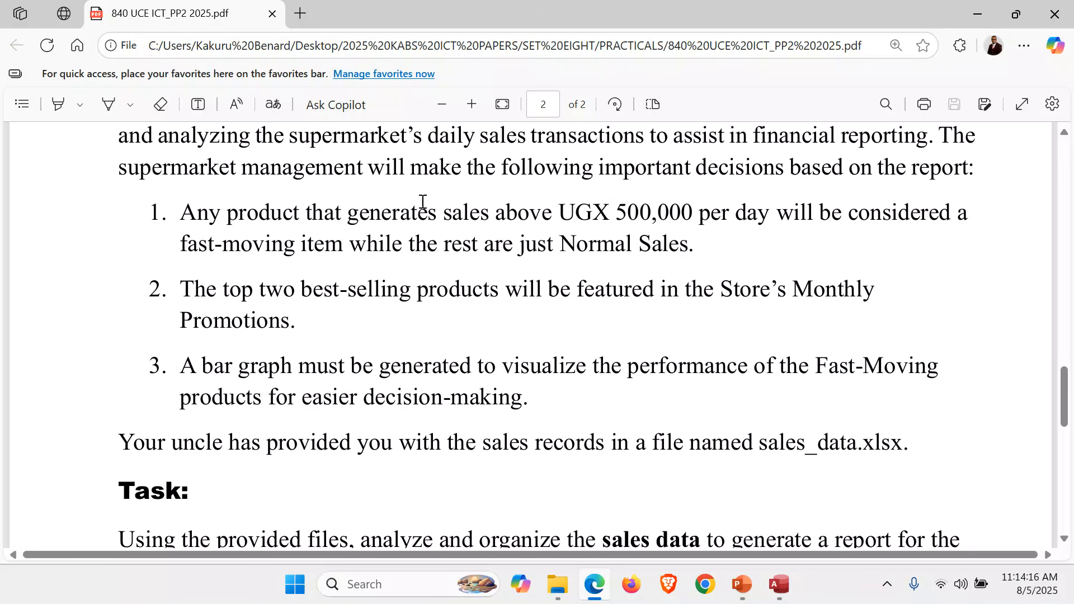
drag(558, 213, 700, 214)
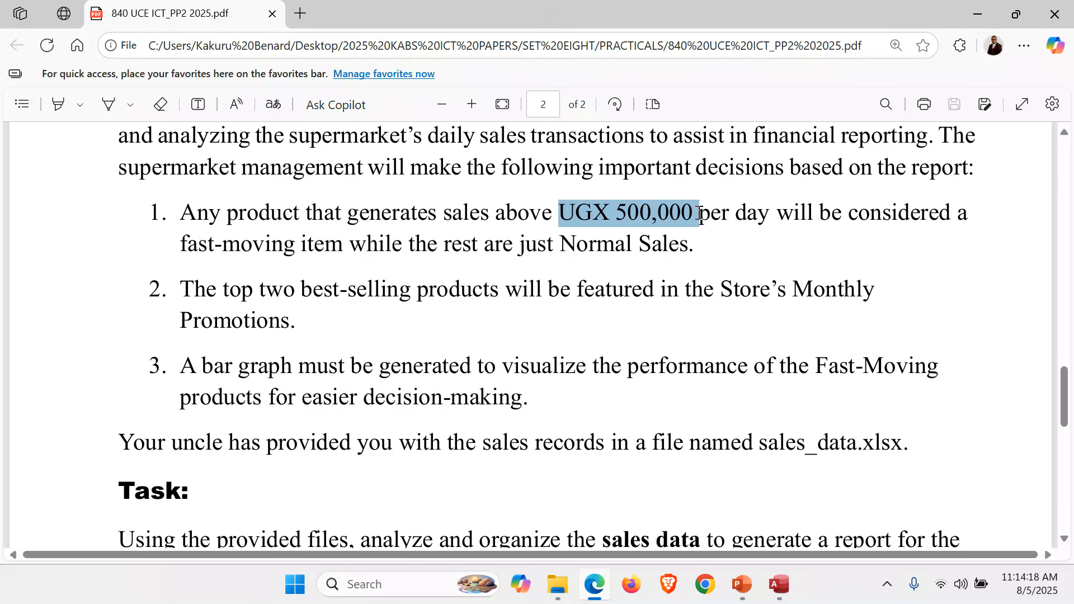
click(614, 232)
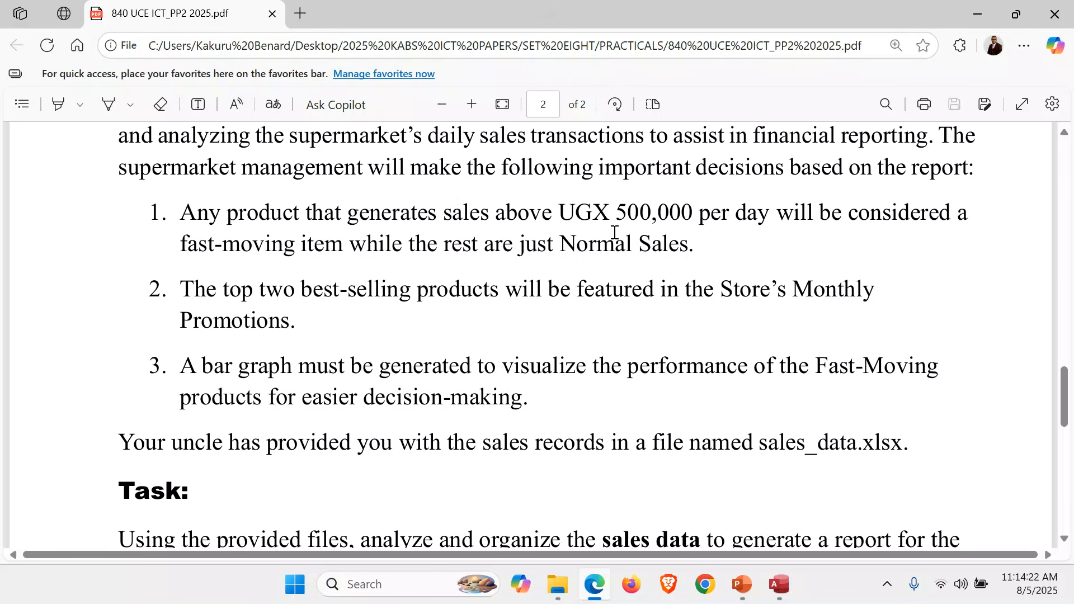
Back in Access, set the Total Sales criterion of the Fast Moving Items query to >500000, run it, check its Total Sales column and close it
click(779, 584)
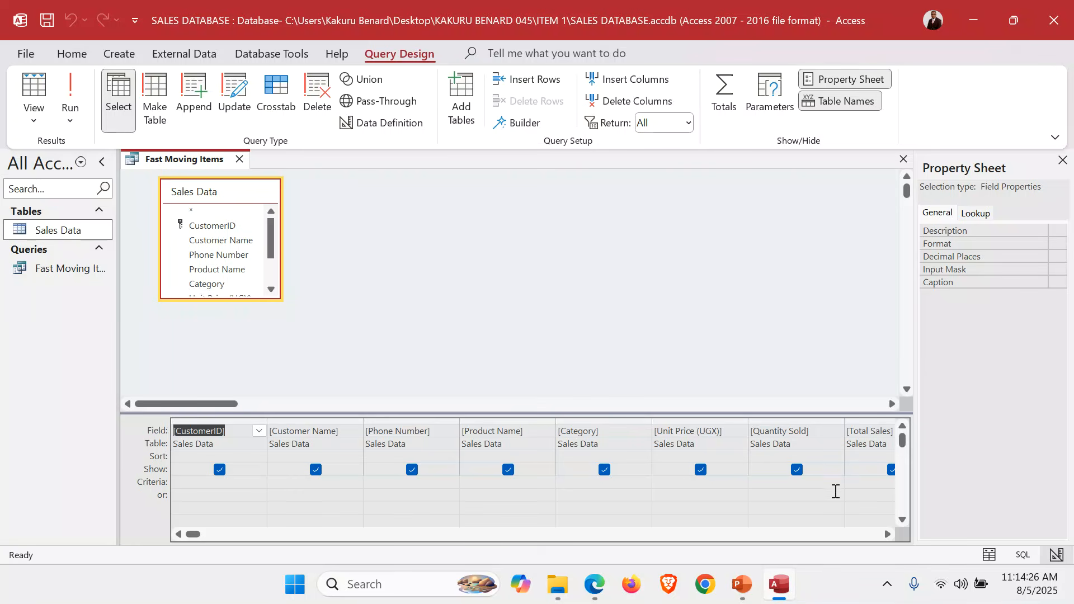
click(865, 482)
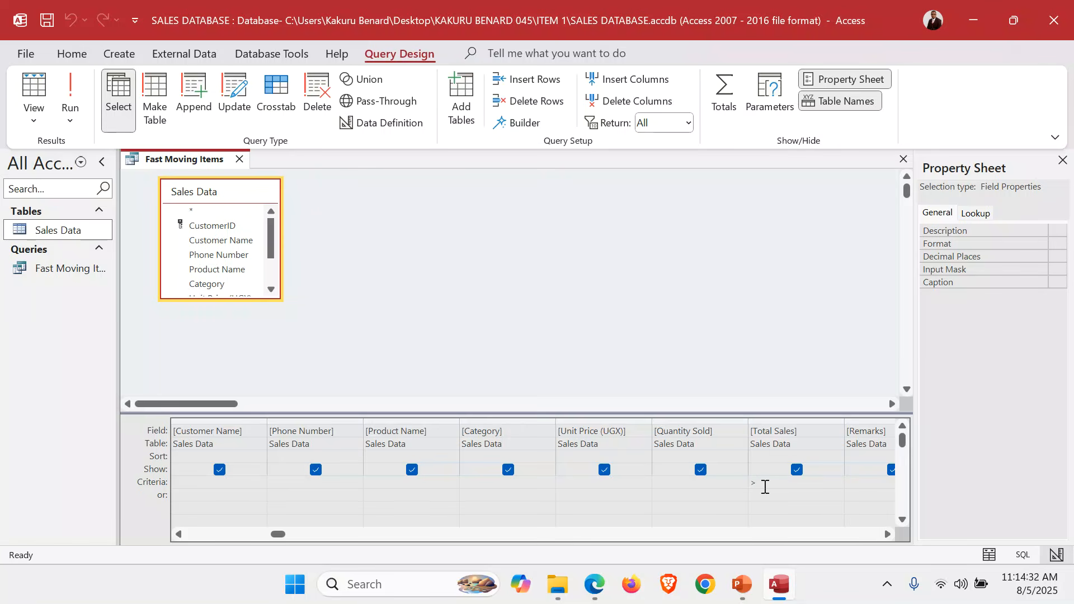
text(>500000)
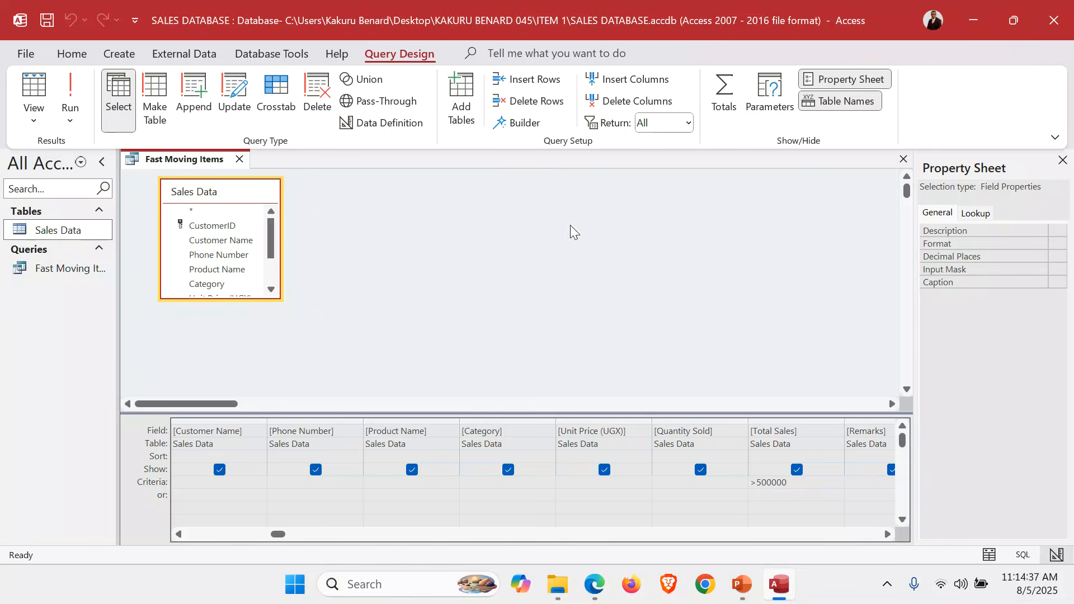
click(71, 90)
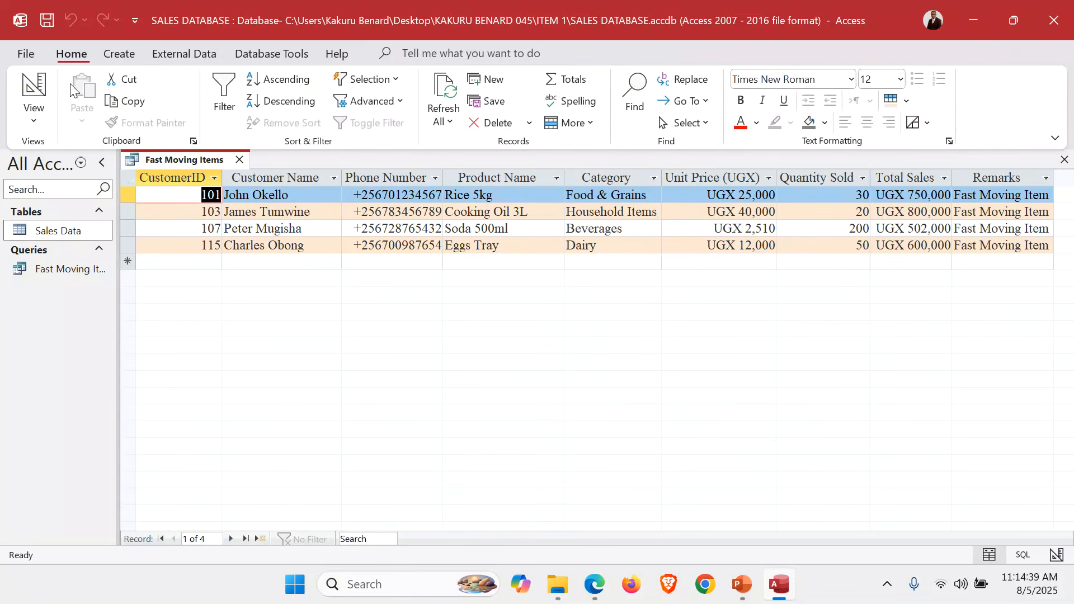
click(912, 171)
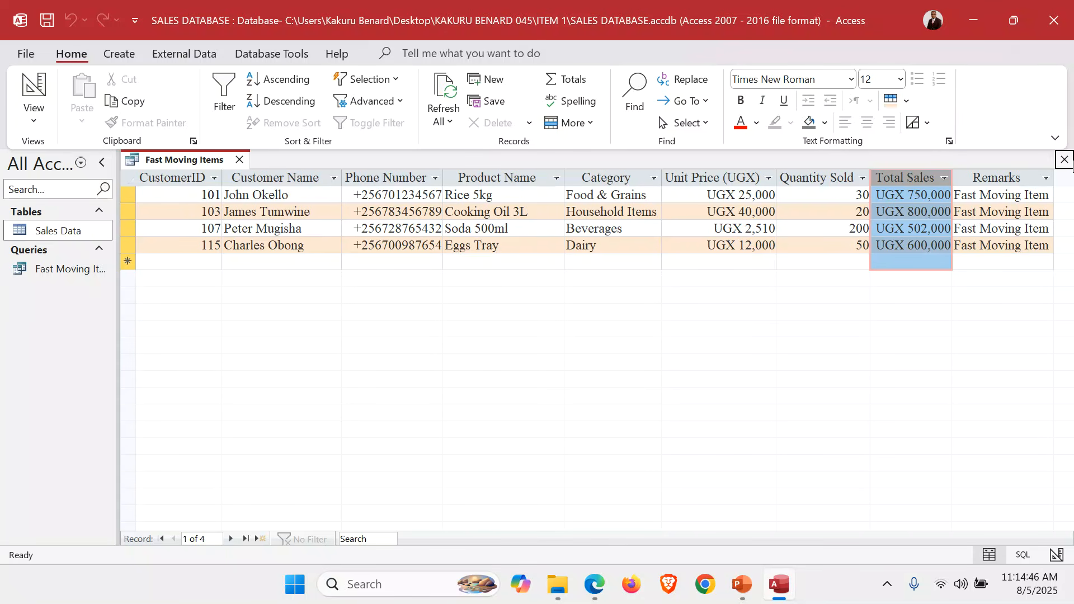
click(1065, 160)
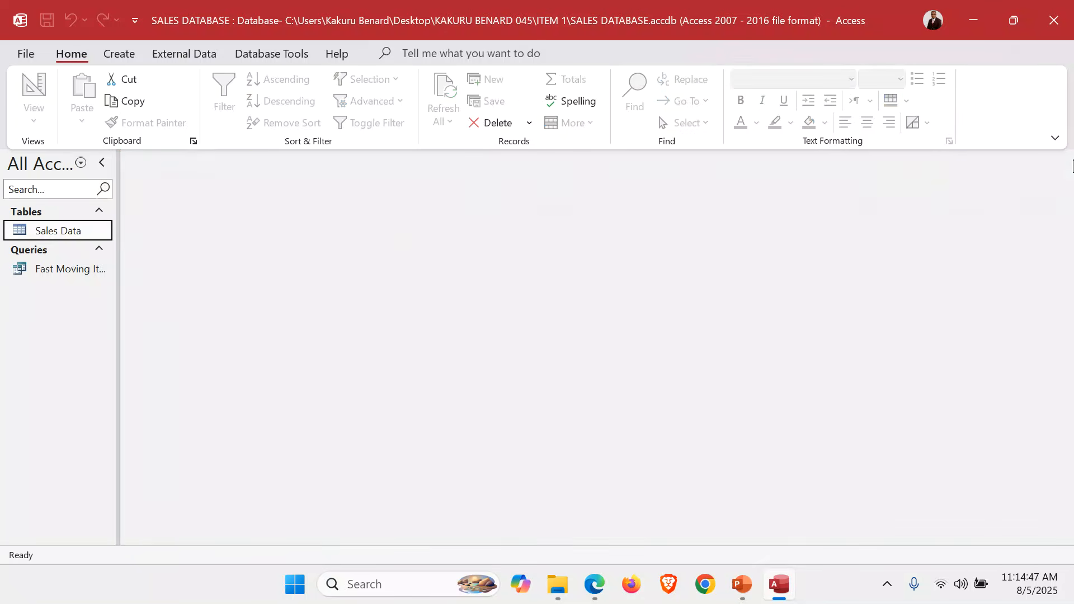
Check the top-two products requirement in the Edge exam paper, and set up a simple detail query in Access with all Fast Moving Items fields
click(595, 585)
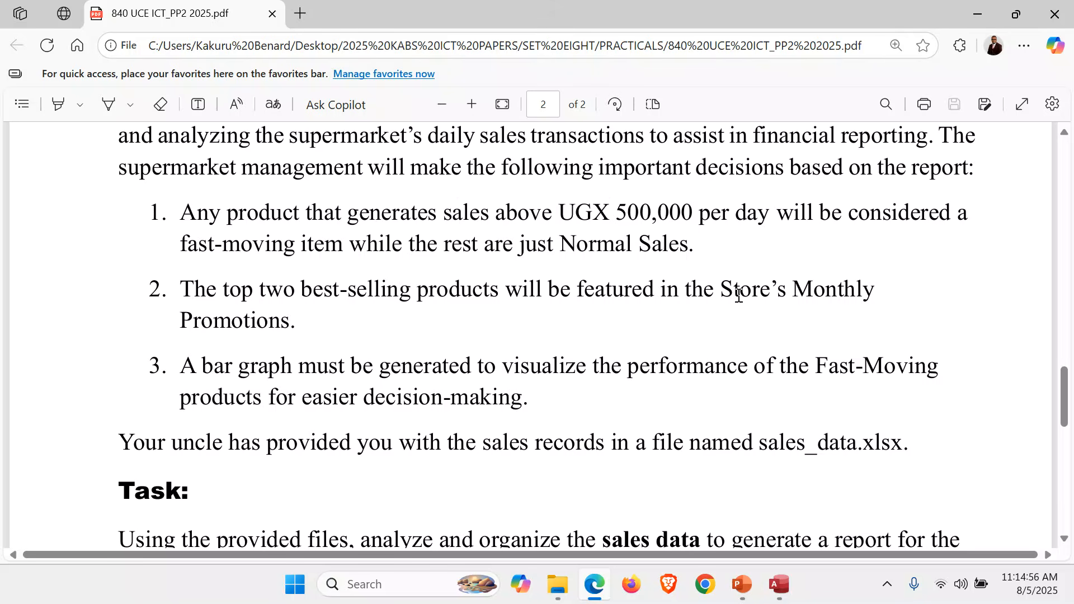
click(779, 584)
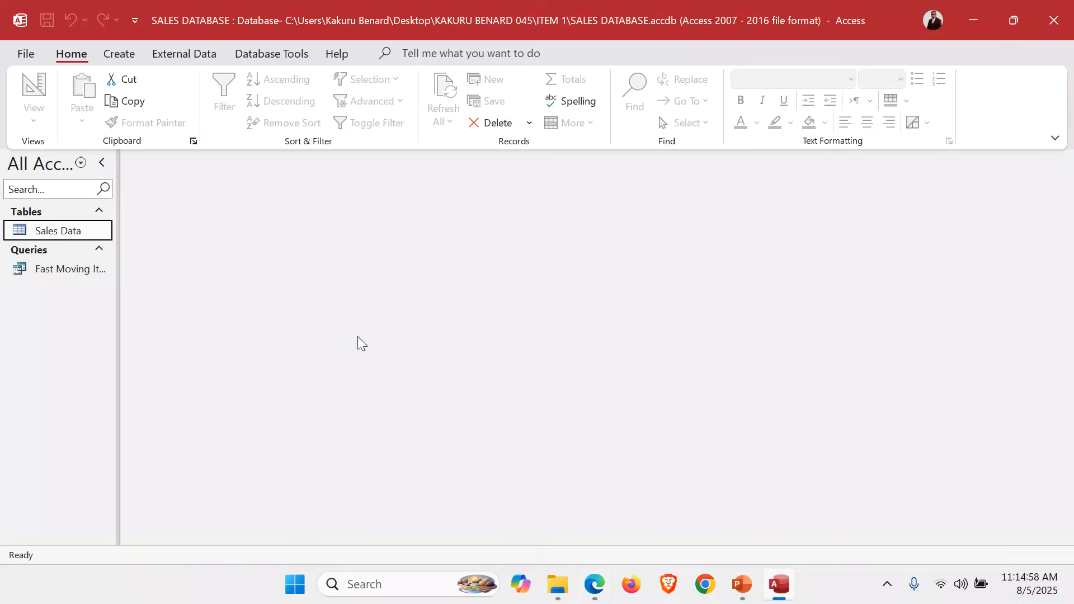
click(118, 54)
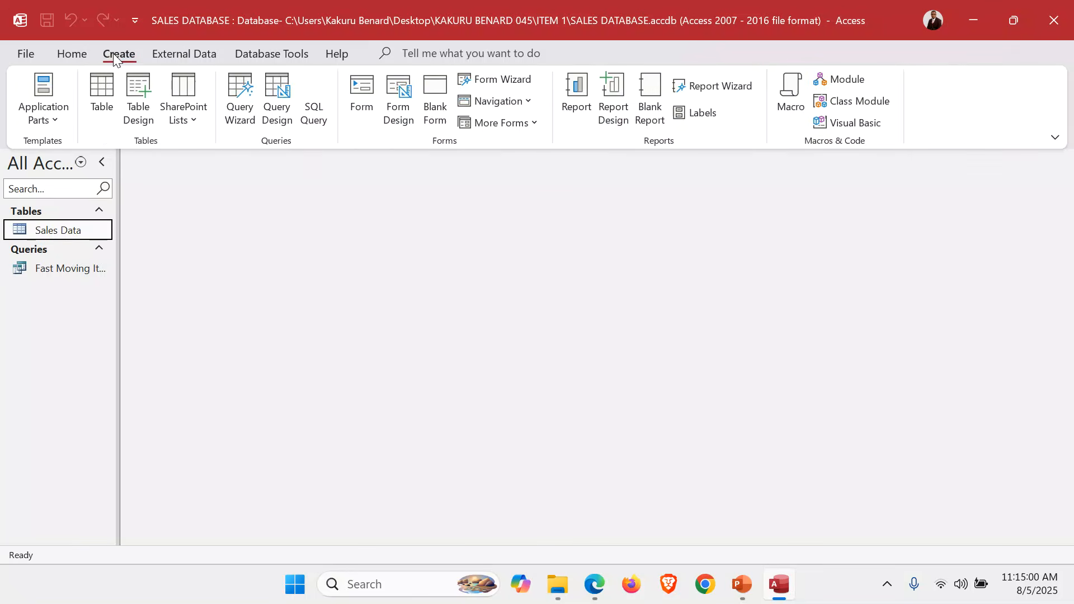
click(241, 104)
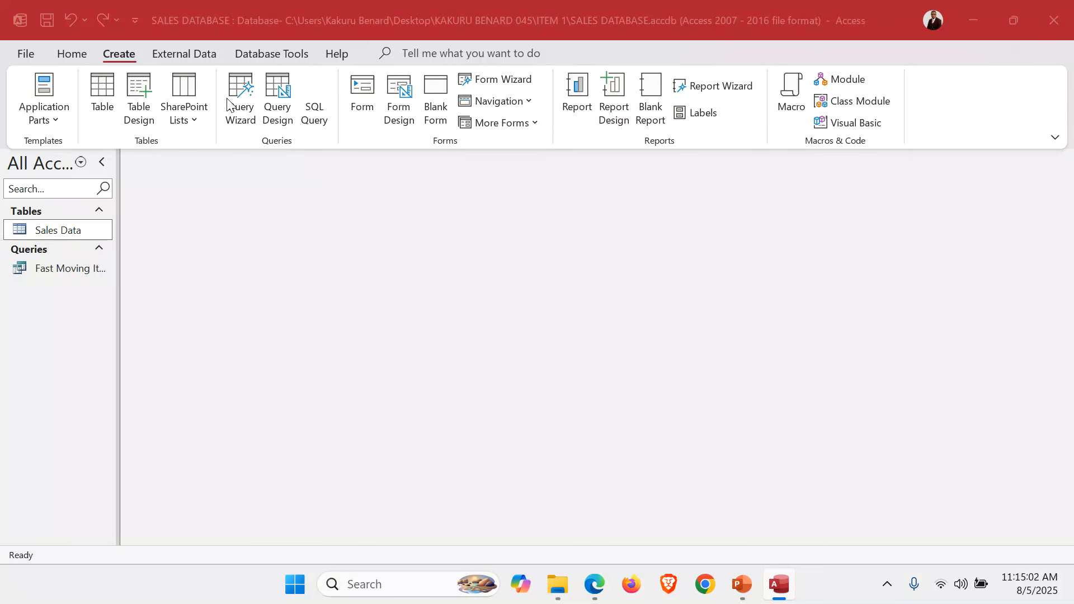
click(588, 338)
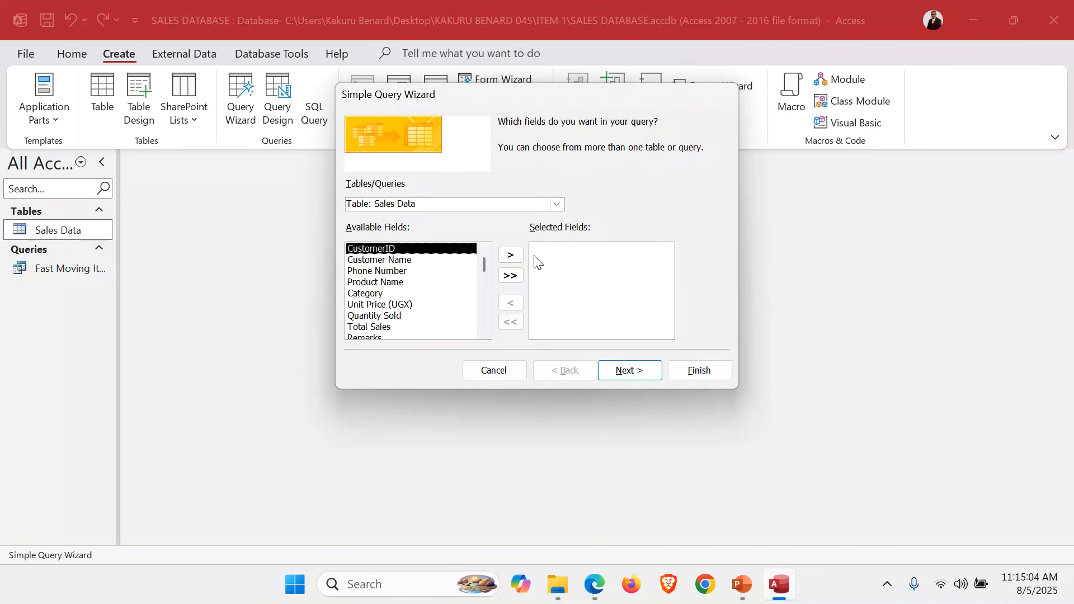
click(556, 204)
click(457, 230)
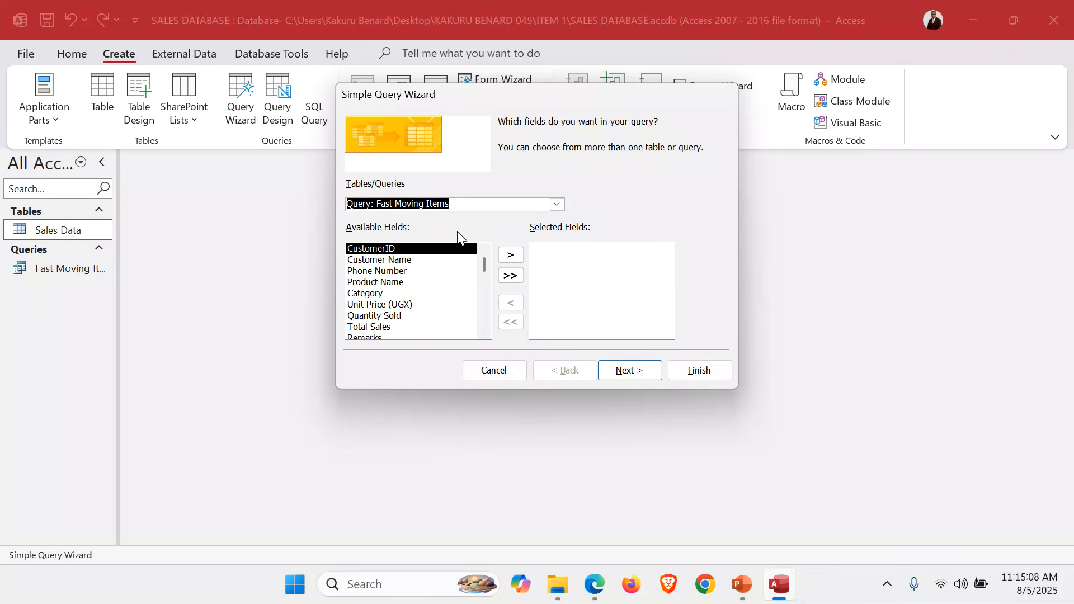
click(505, 275)
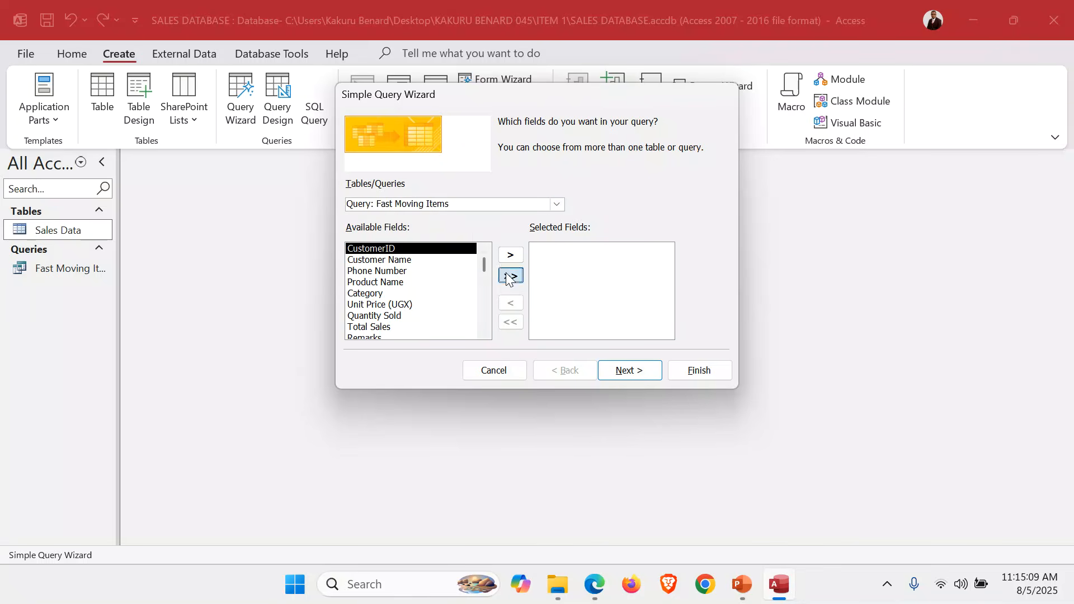
click(622, 373)
click(623, 373)
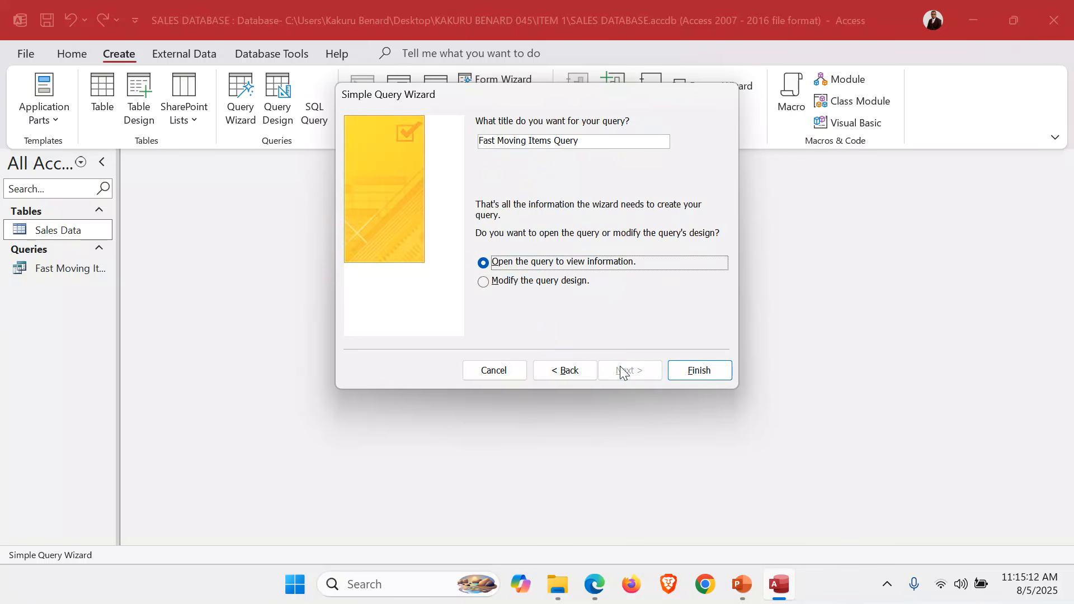
Title the query Best 2 Selling Products and finish the wizard with the option to modify the query design
drag(593, 136, 463, 139)
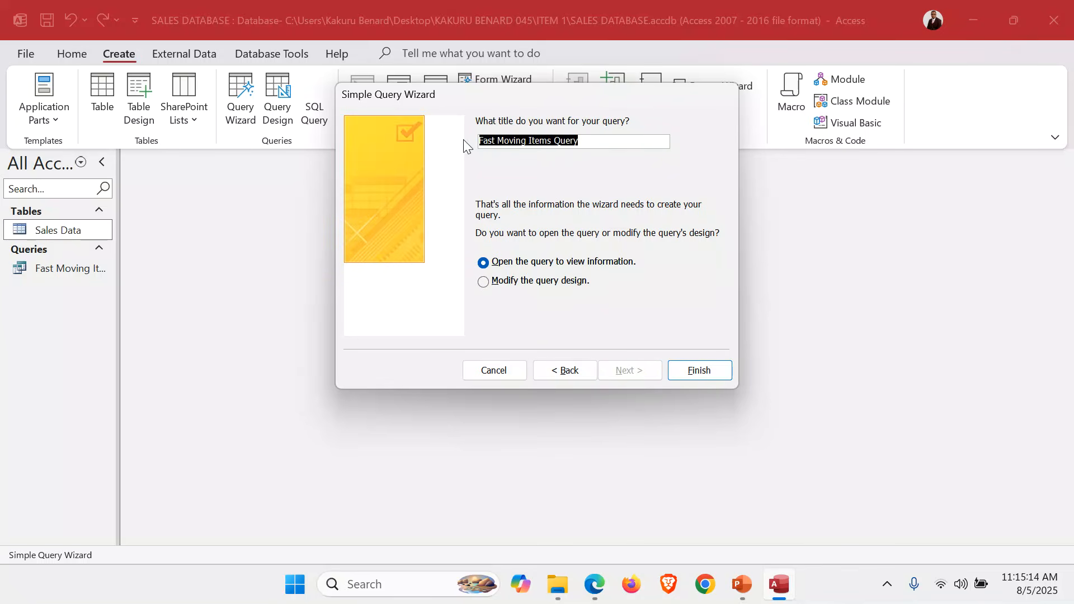
text(Best 2 )
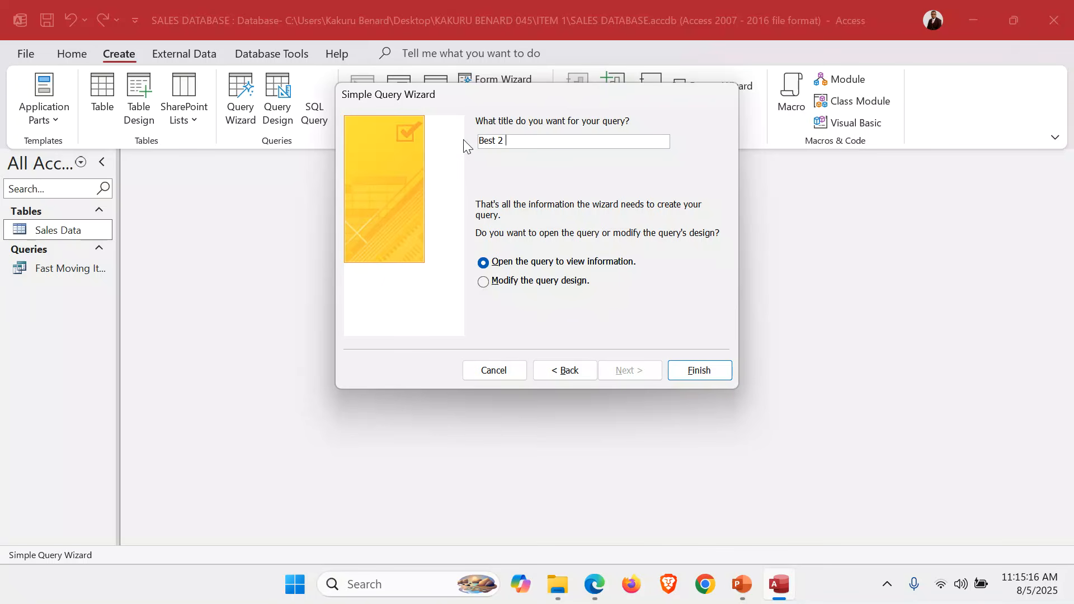
text(Selling Products)
click(559, 282)
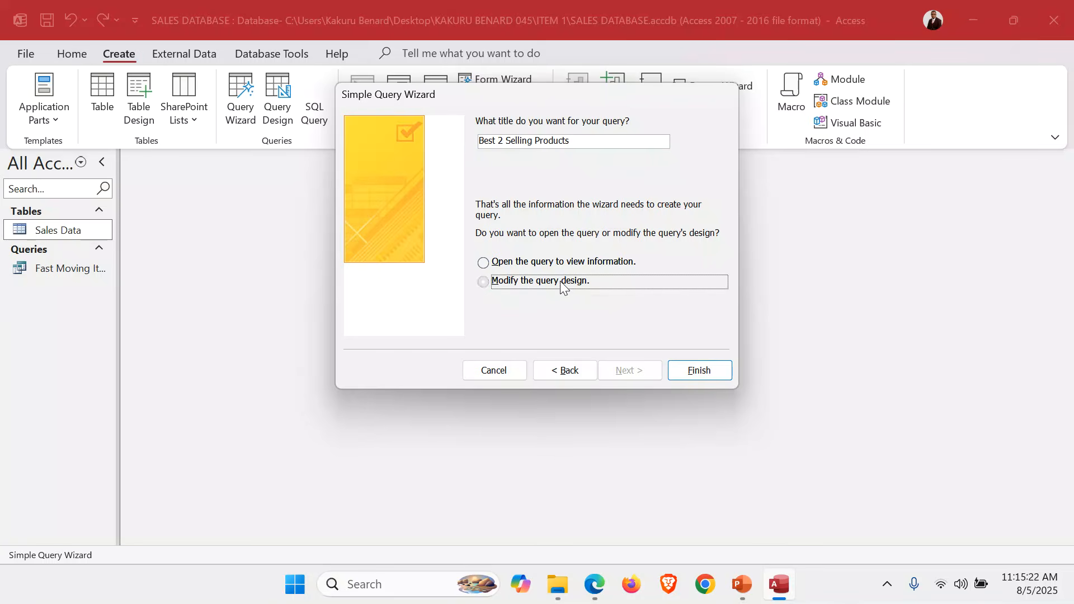
click(701, 371)
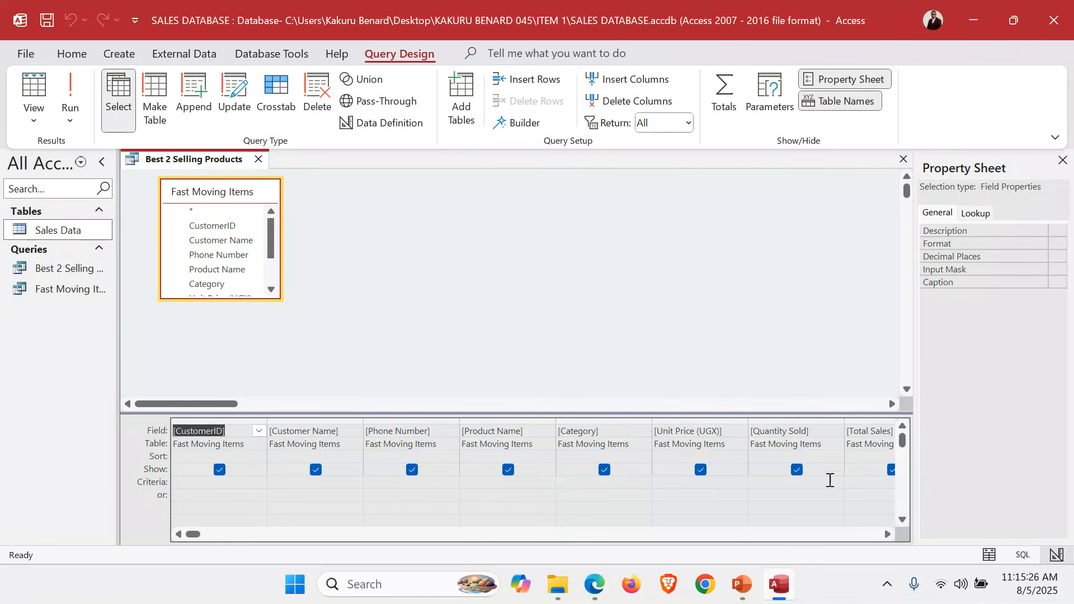
Set the Total Sales criterion of the Best 2 Selling Products query to >700000, run it, check its Total Sales column and close it
click(863, 484)
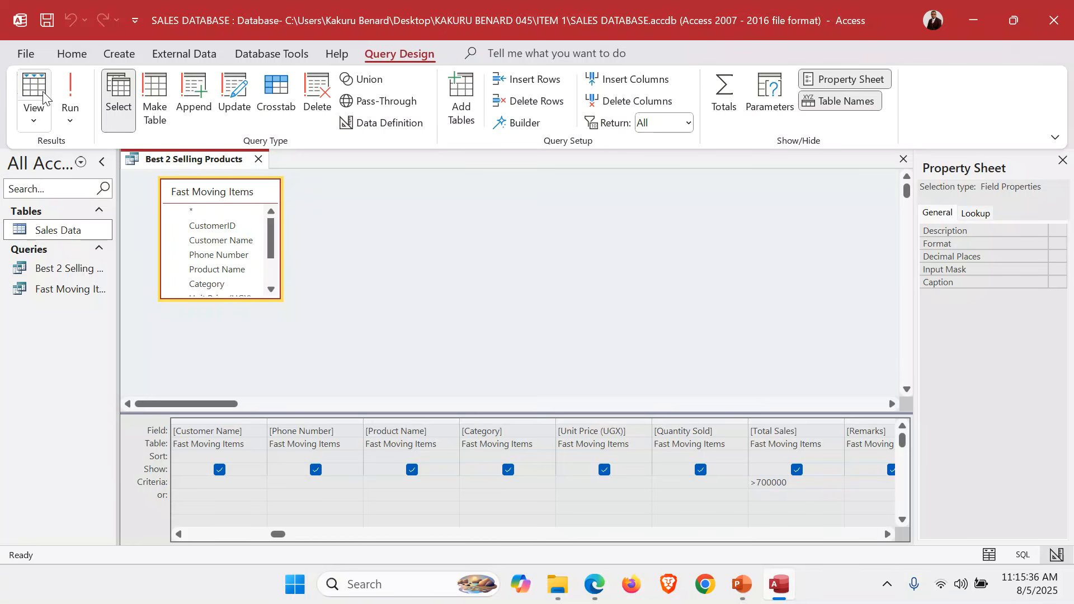
click(70, 93)
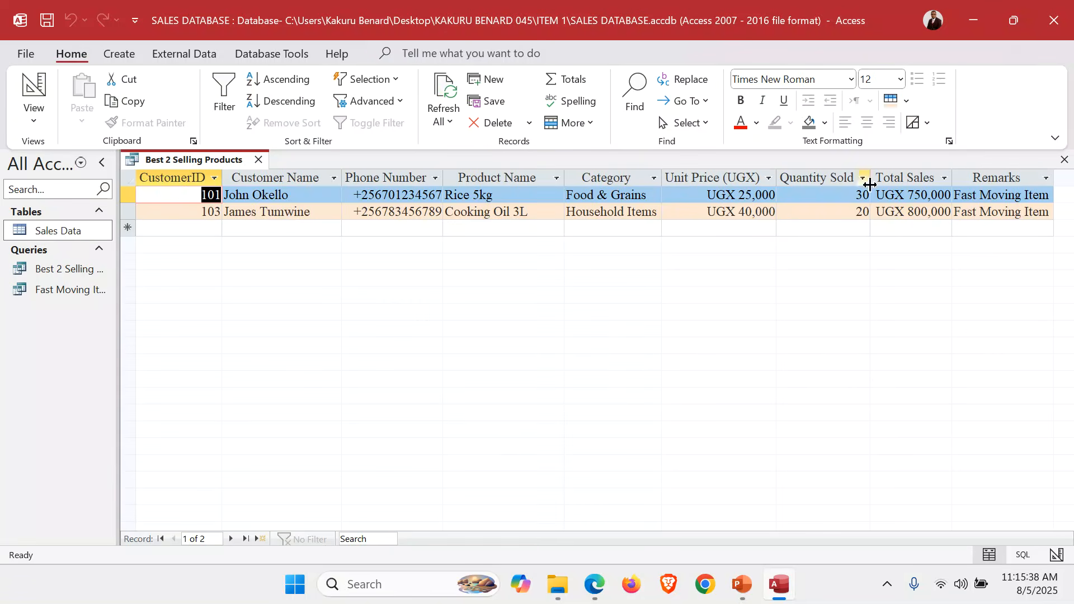
click(893, 179)
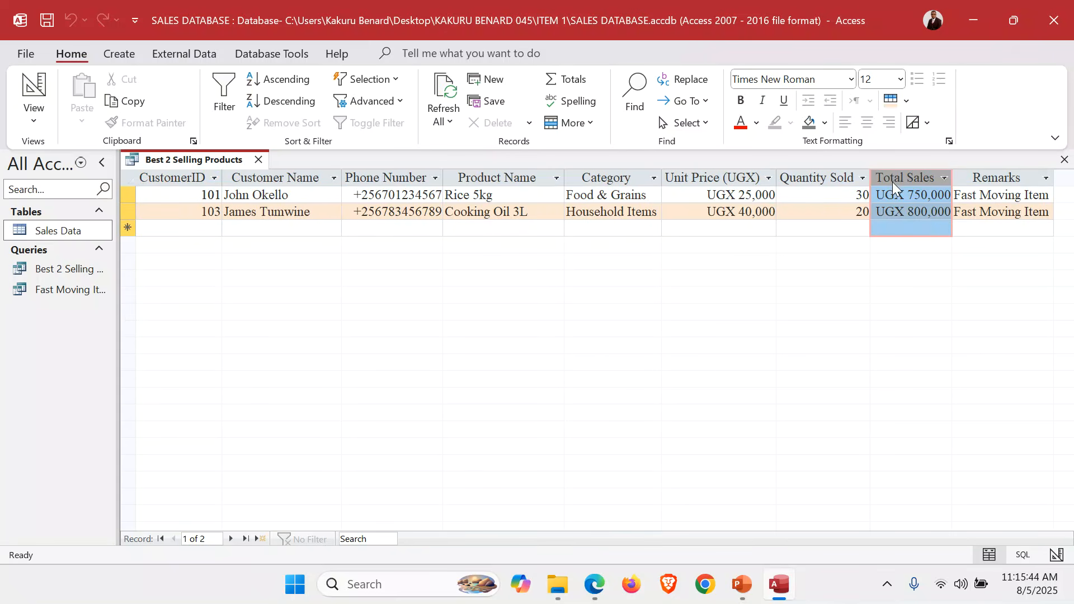
click(1065, 161)
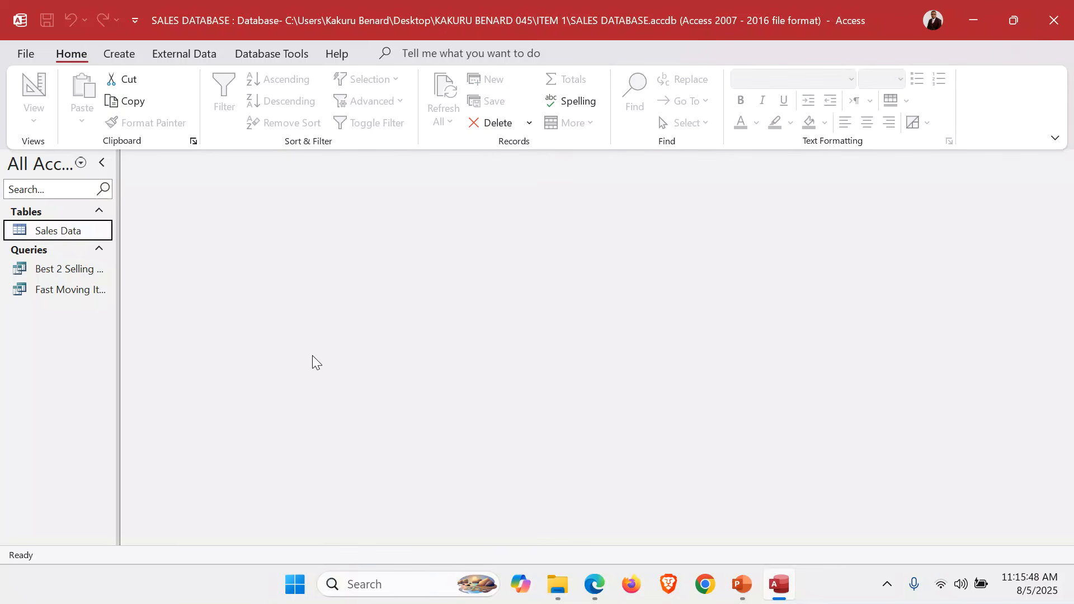
Set up a new form with the Form Wizard, using all fields of the Fast Moving Items query
click(123, 56)
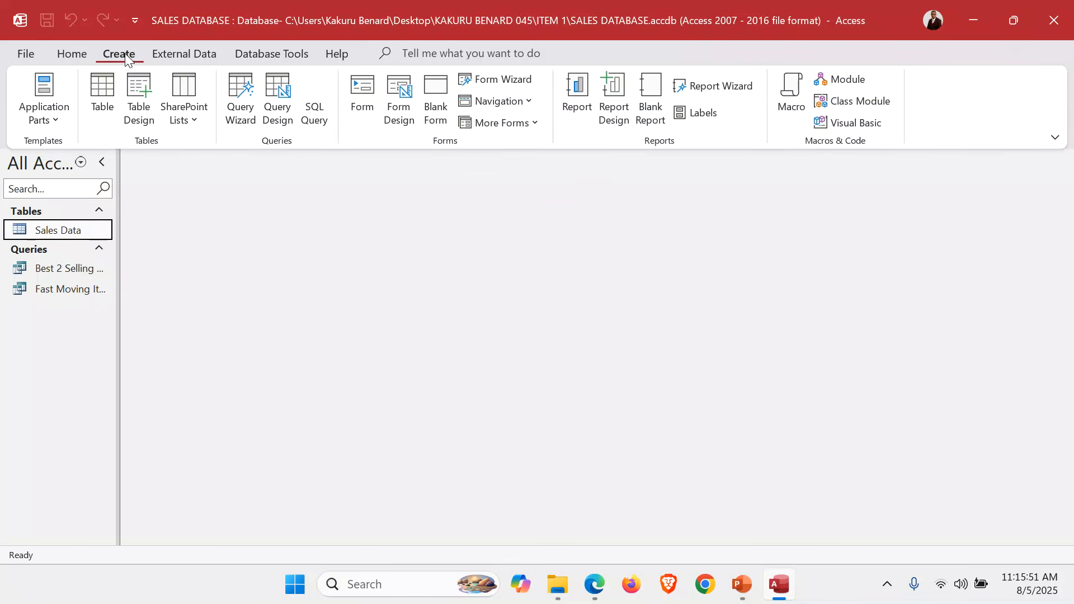
click(505, 80)
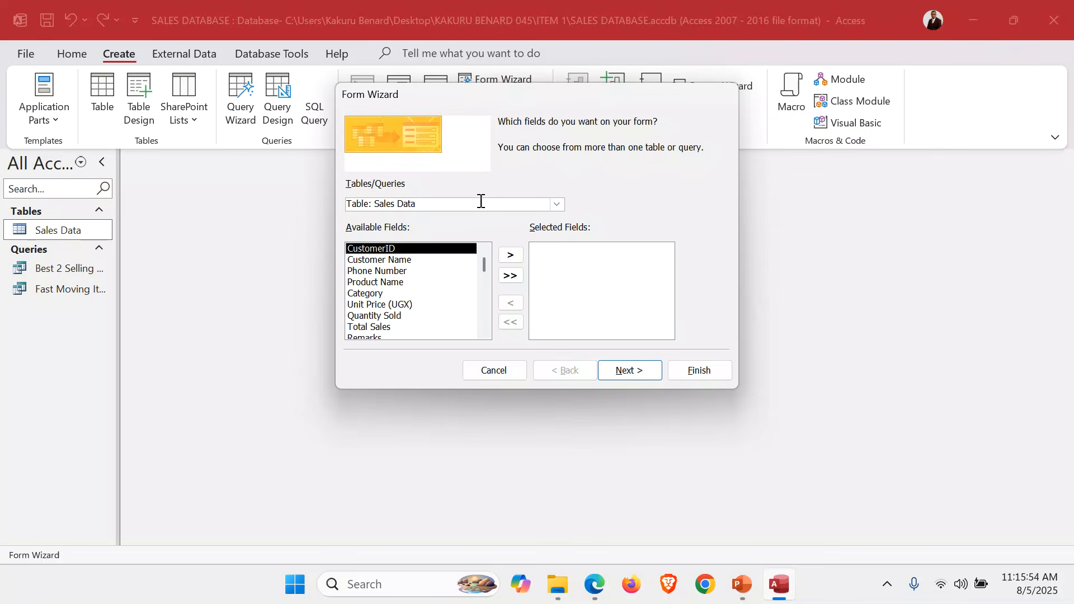
click(556, 204)
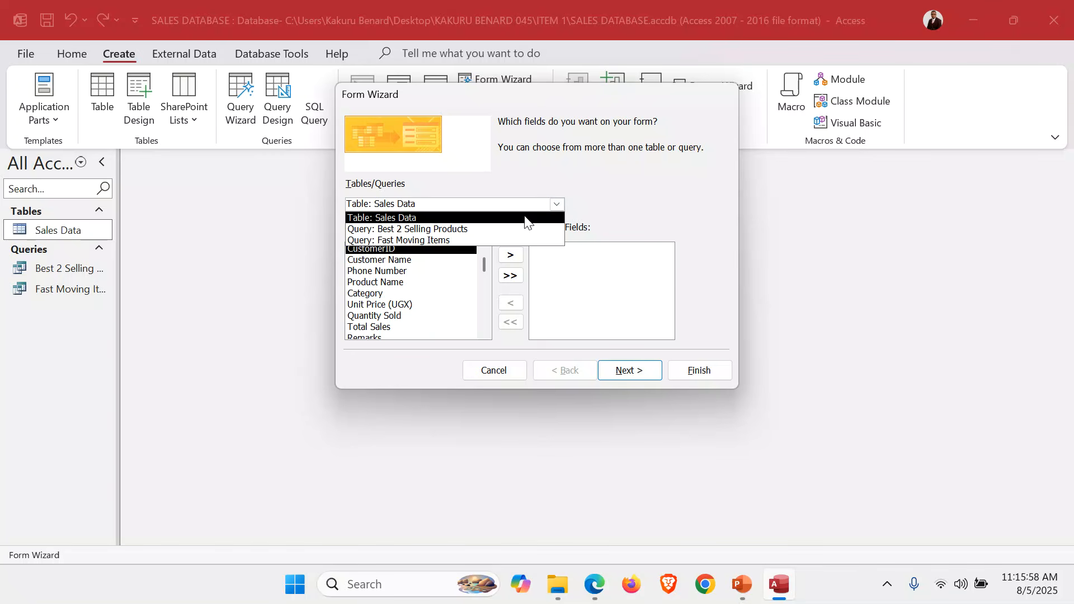
click(431, 238)
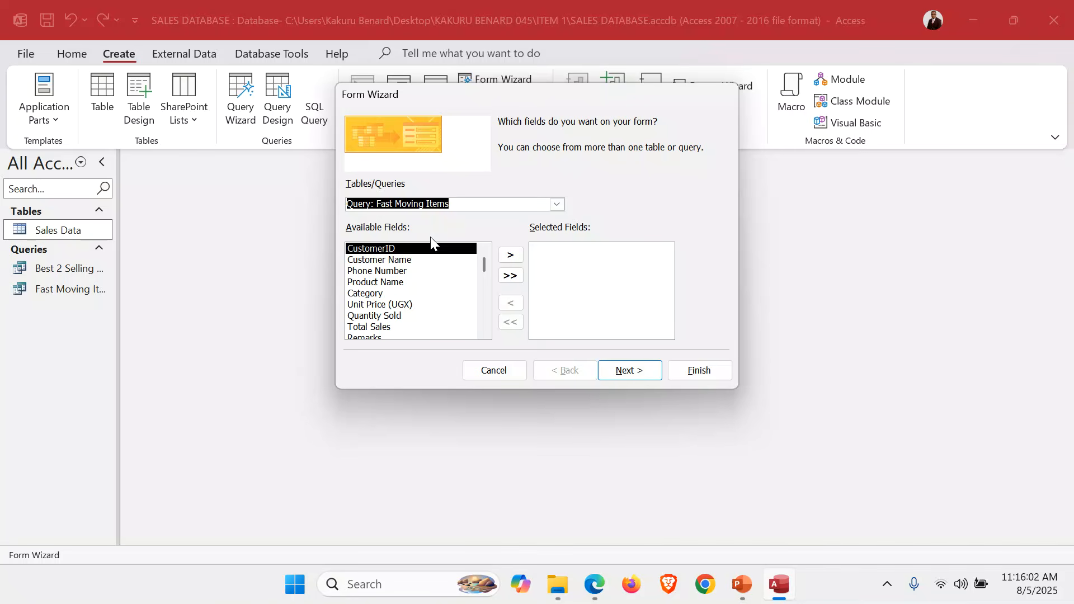
click(510, 275)
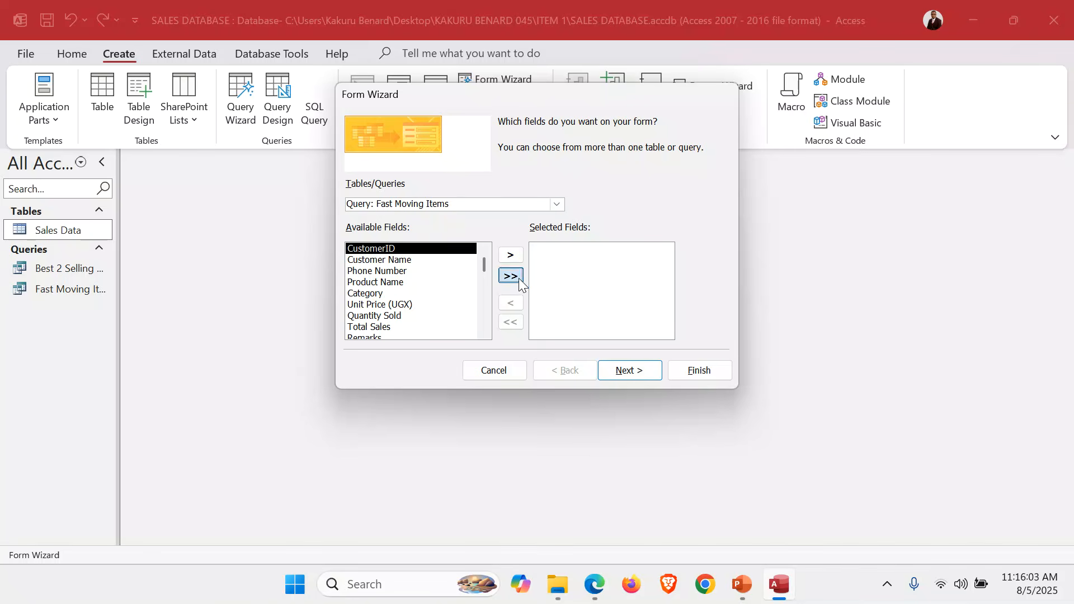
Keep the columnar layout, title the form Fast Moving Items Form and finish the wizard with the option to open the form
click(627, 374)
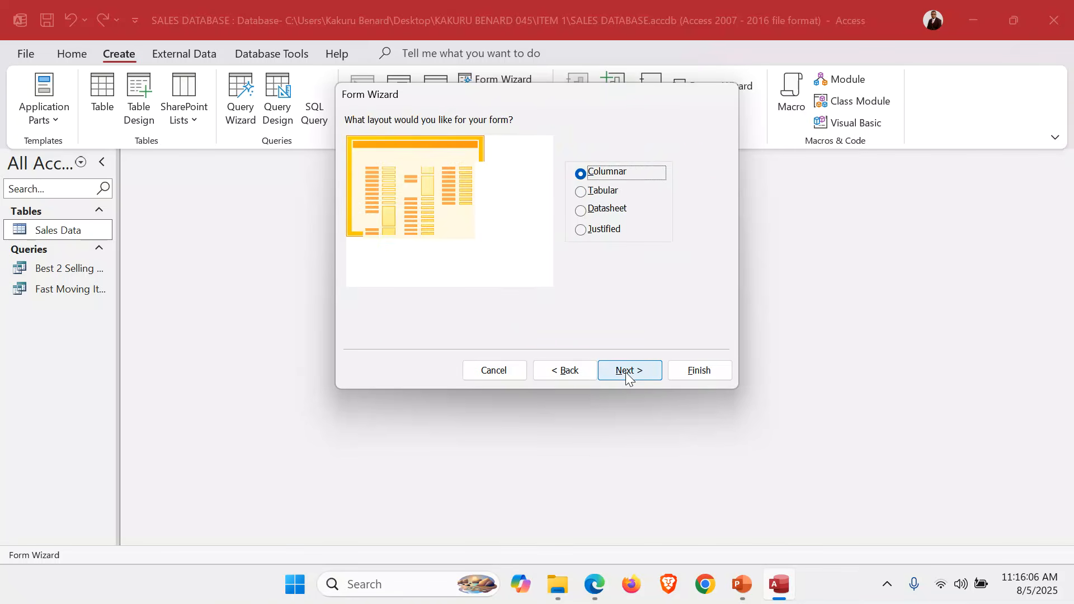
click(628, 375)
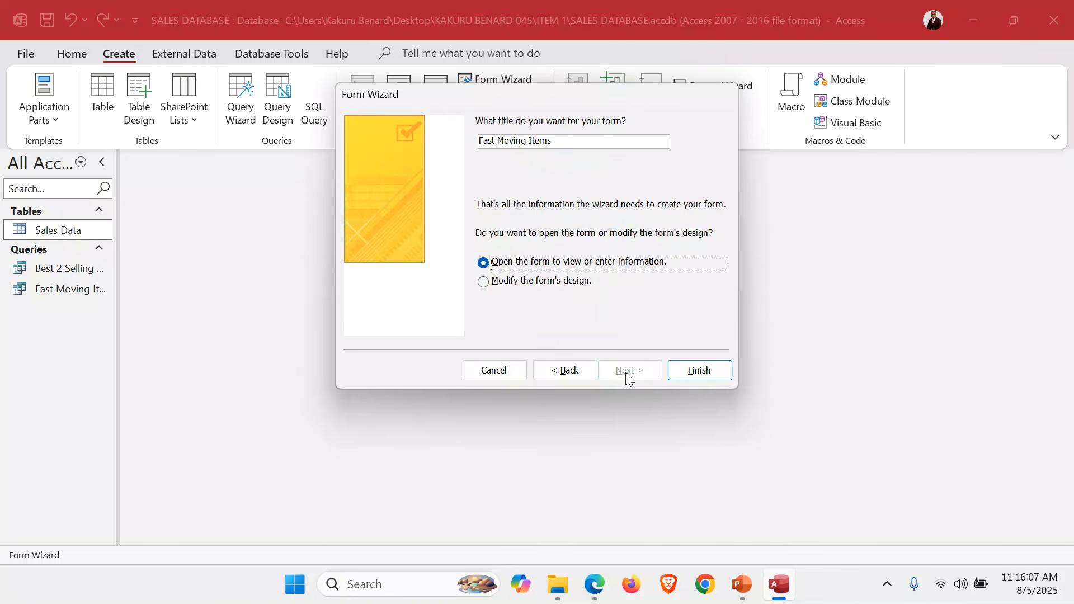
click(559, 140)
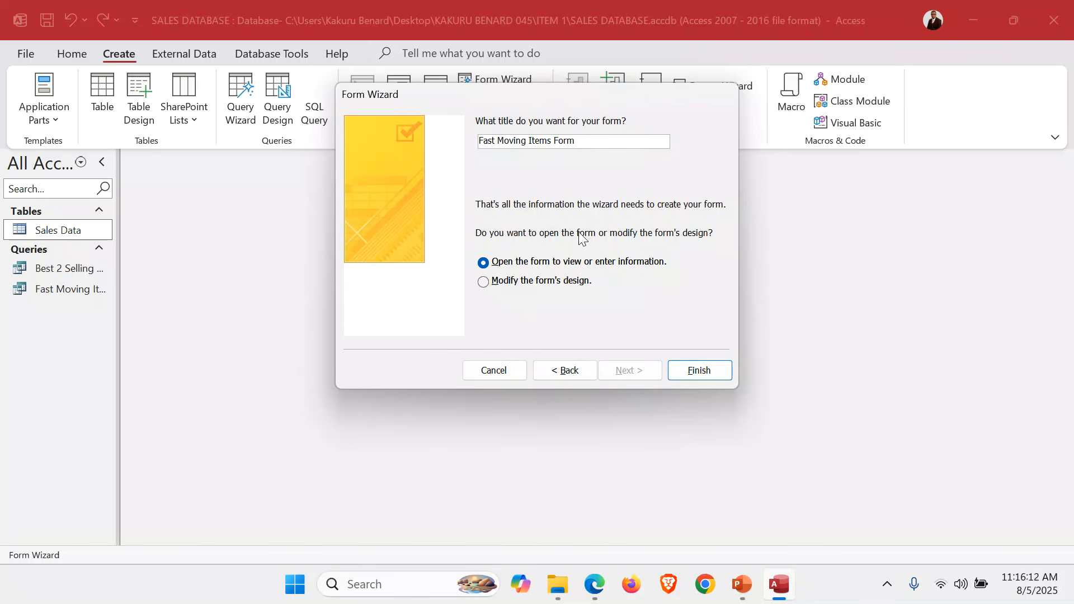
click(693, 371)
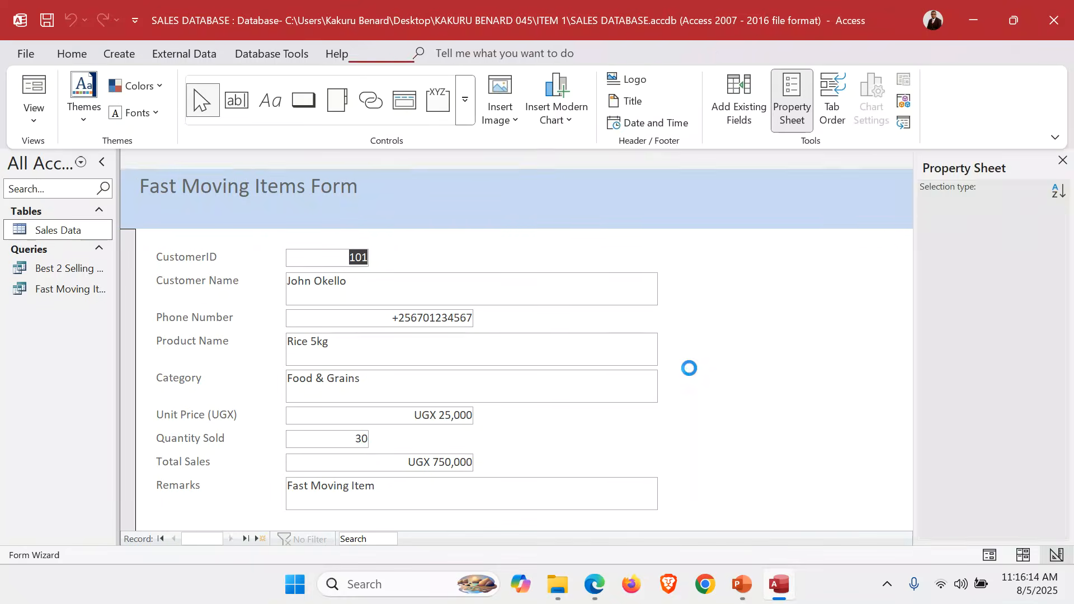
Check the database application tools slide in the PowerPoint presentation for the expected form features
click(737, 594)
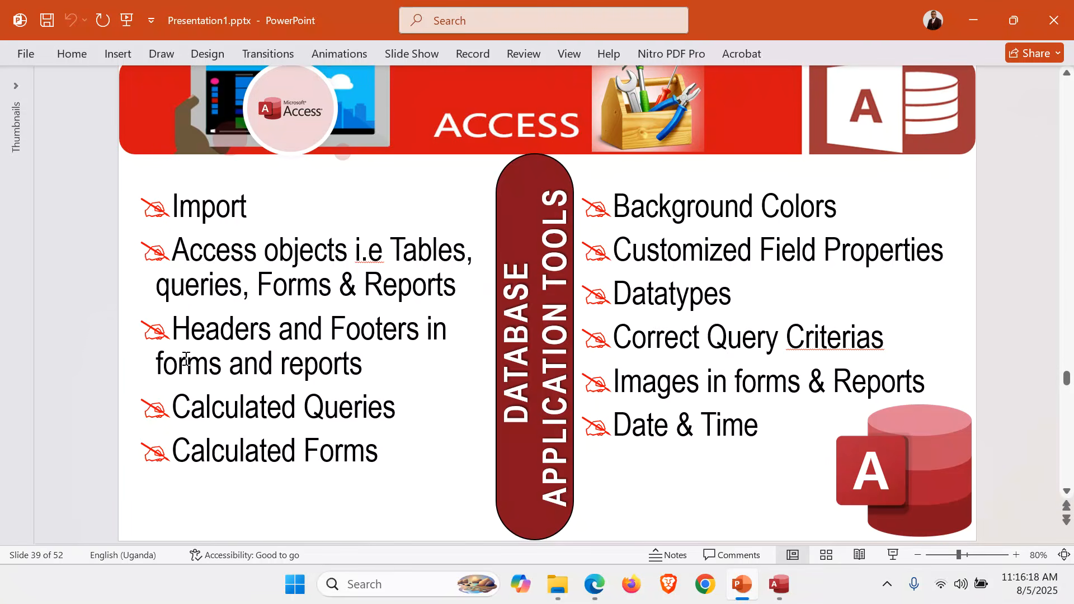
click(289, 353)
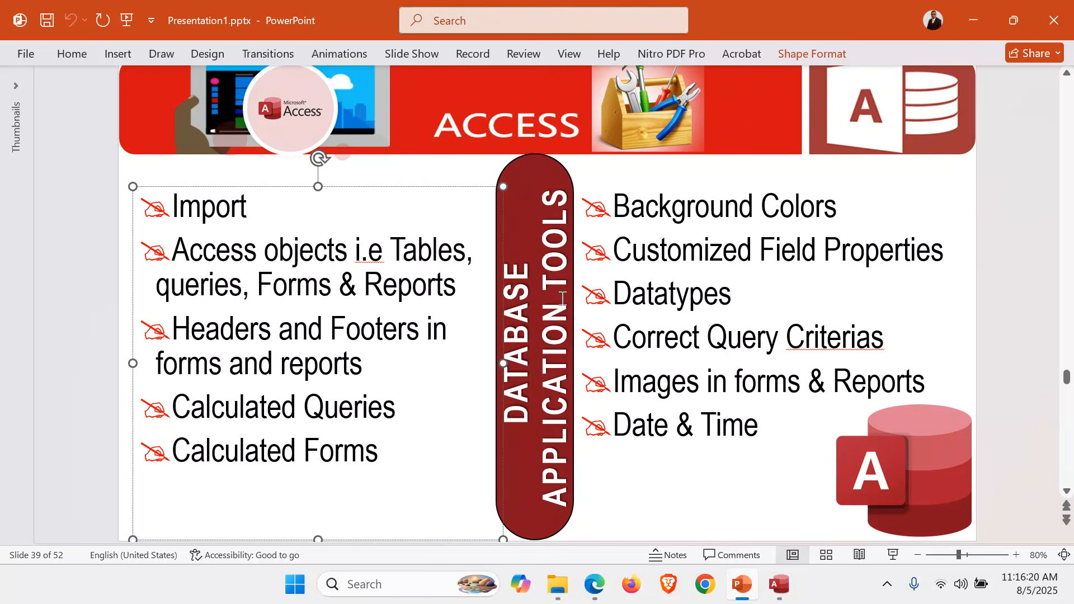
click(687, 207)
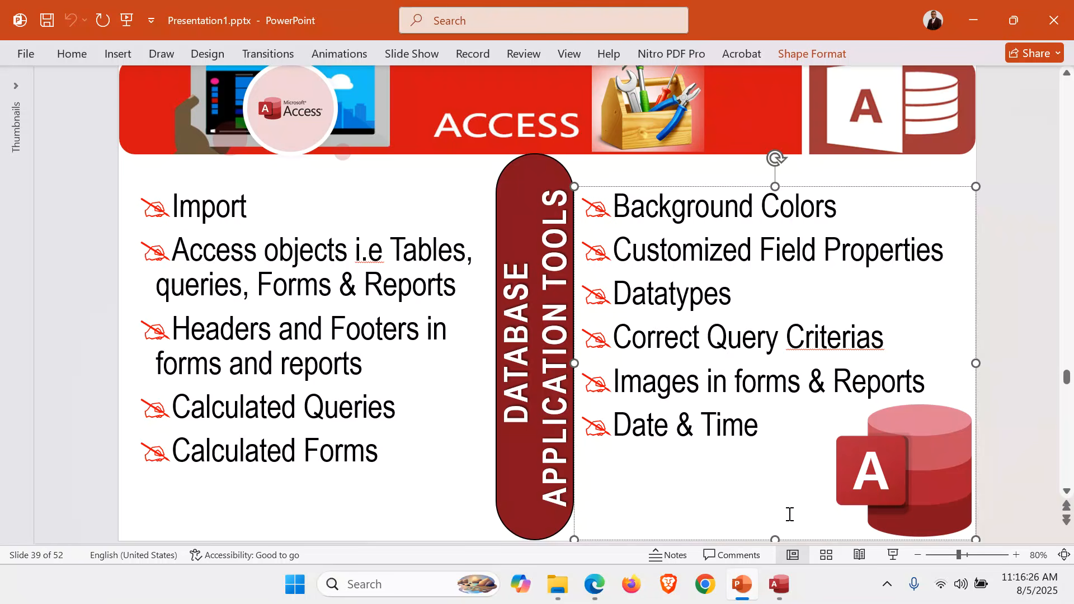
Back in Access, show the Fast Moving Items Form in Design View and add the long-format date and time to its header
click(778, 584)
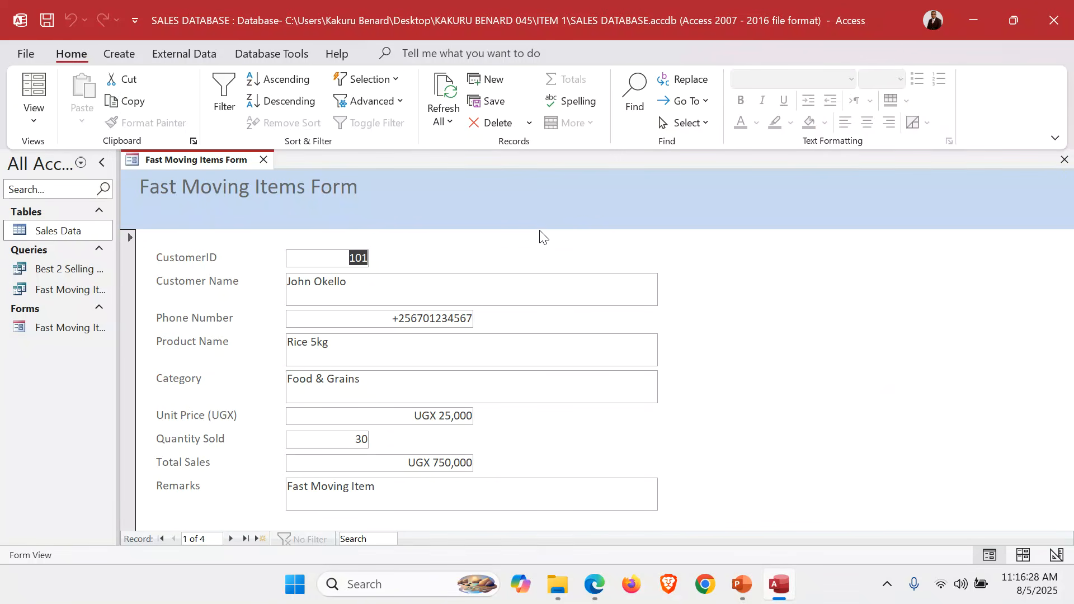
click(37, 116)
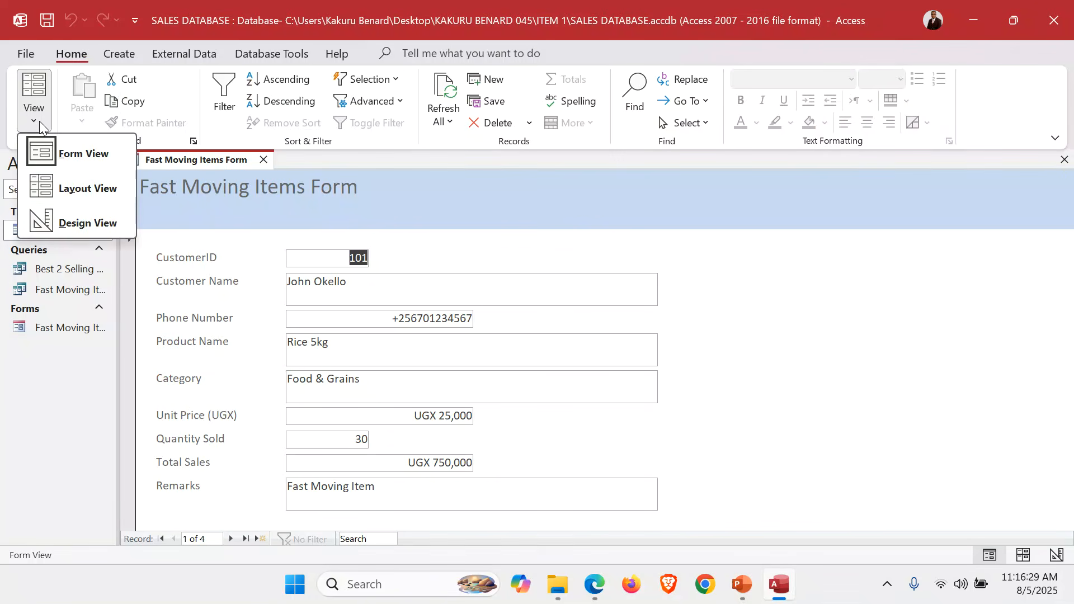
click(90, 222)
click(539, 229)
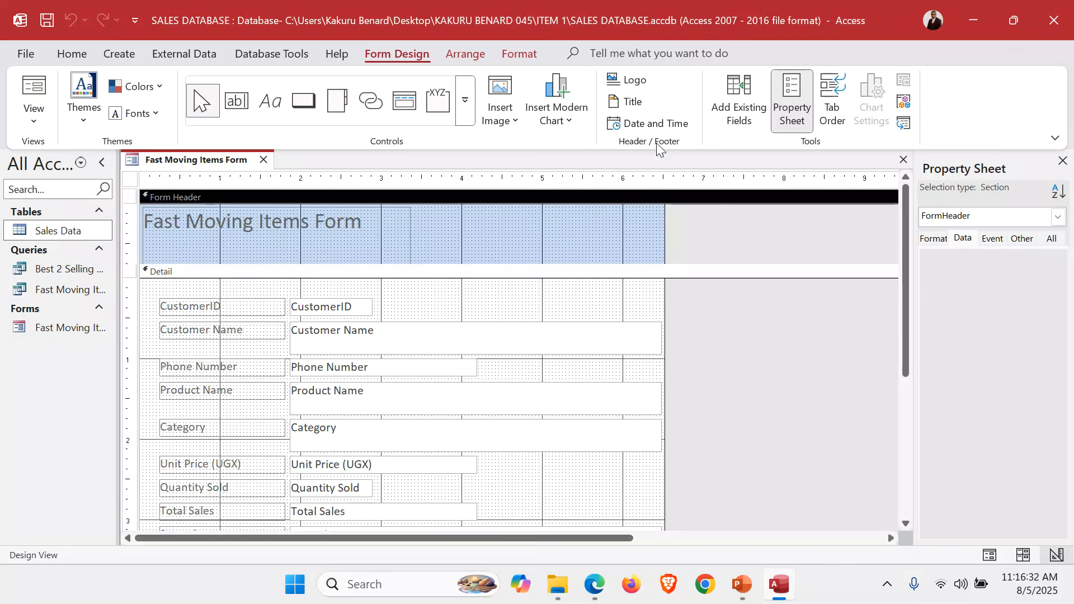
click(653, 124)
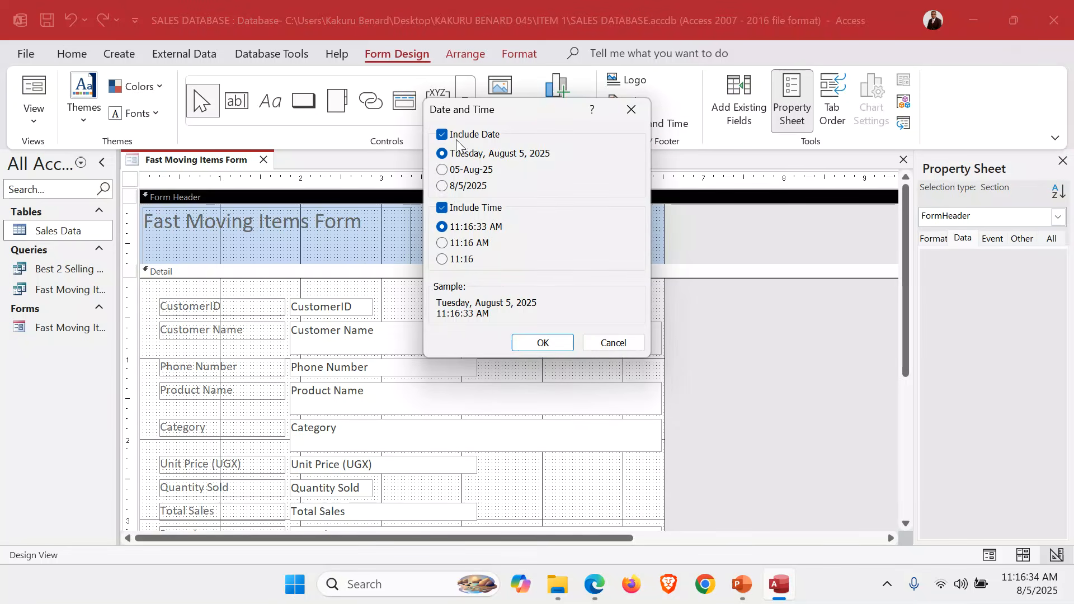
click(552, 347)
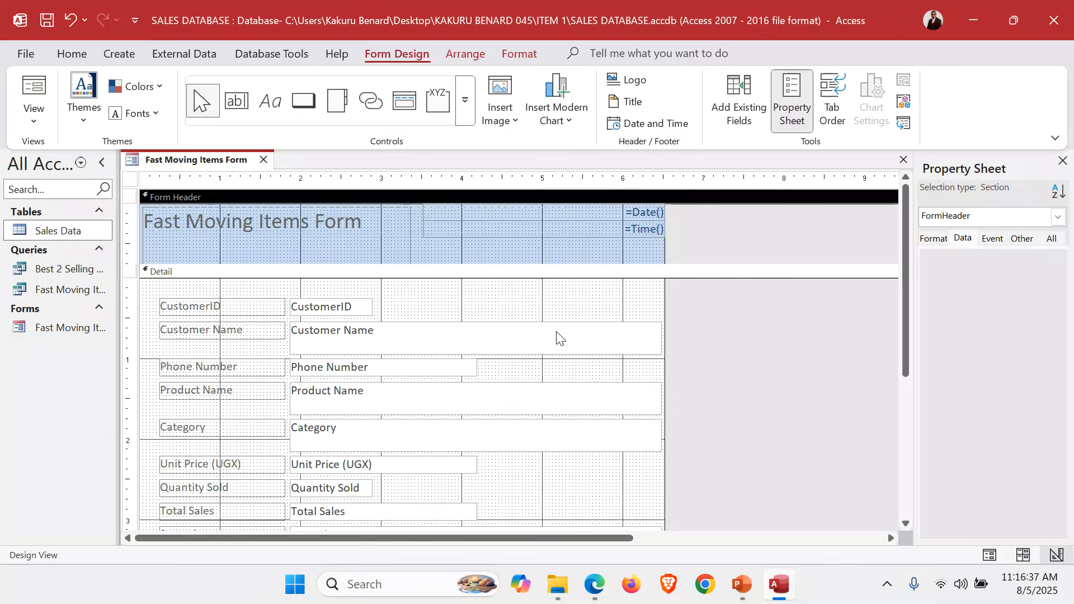
click(603, 218)
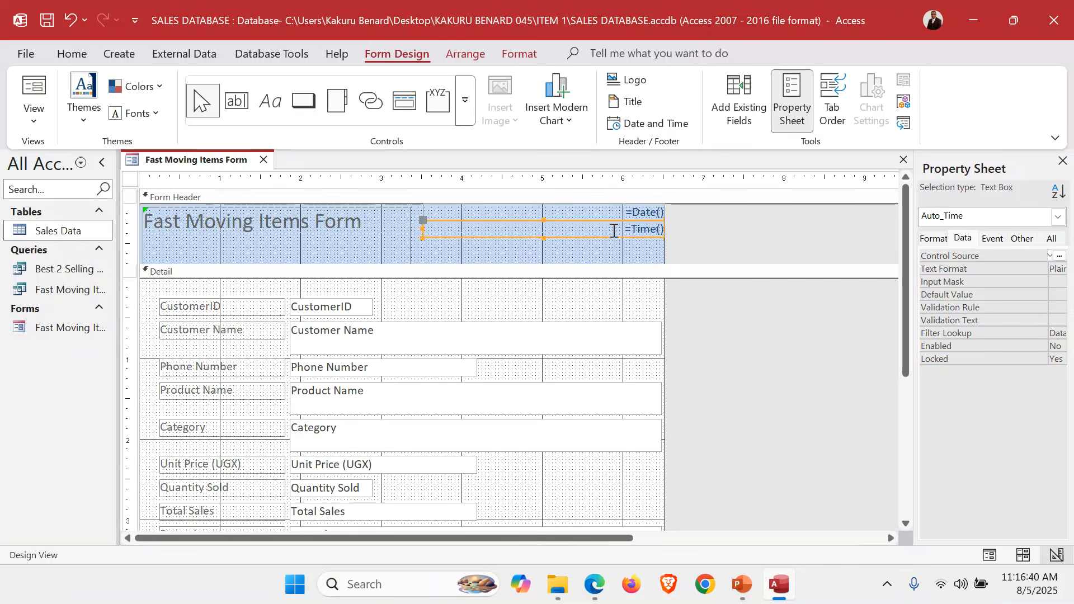
Fill the form header with light green and the detail section with yellow
click(462, 250)
right_click(462, 255)
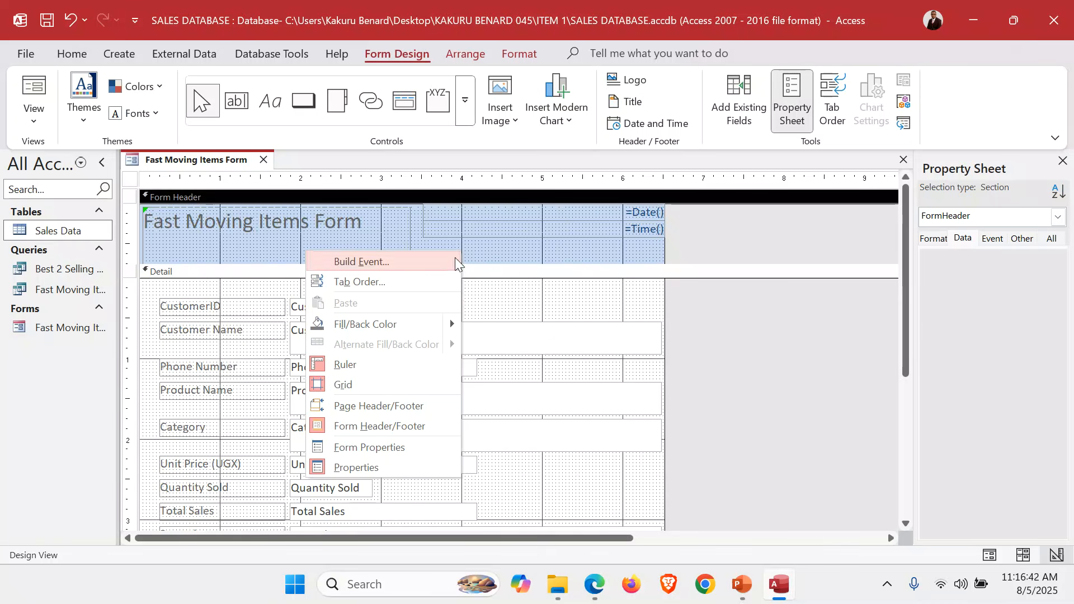
mouse_move(447, 327)
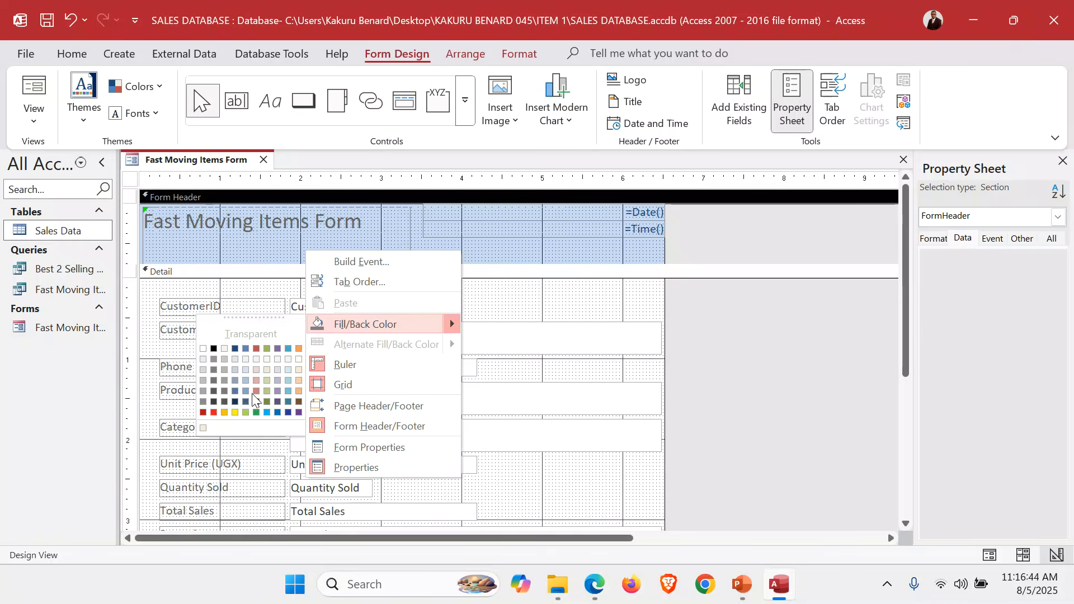
click(246, 411)
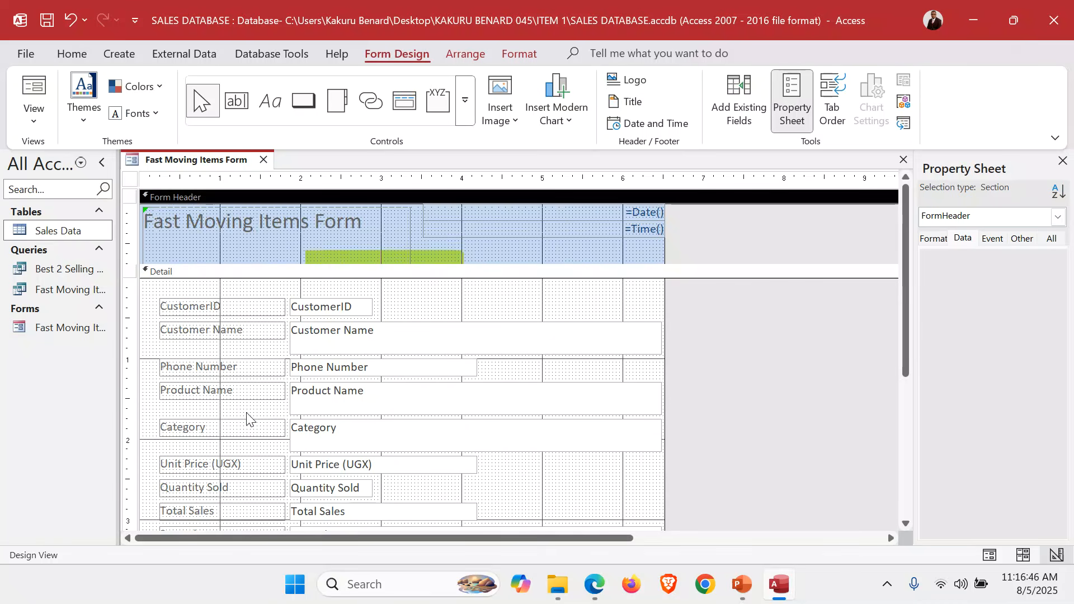
click(420, 300)
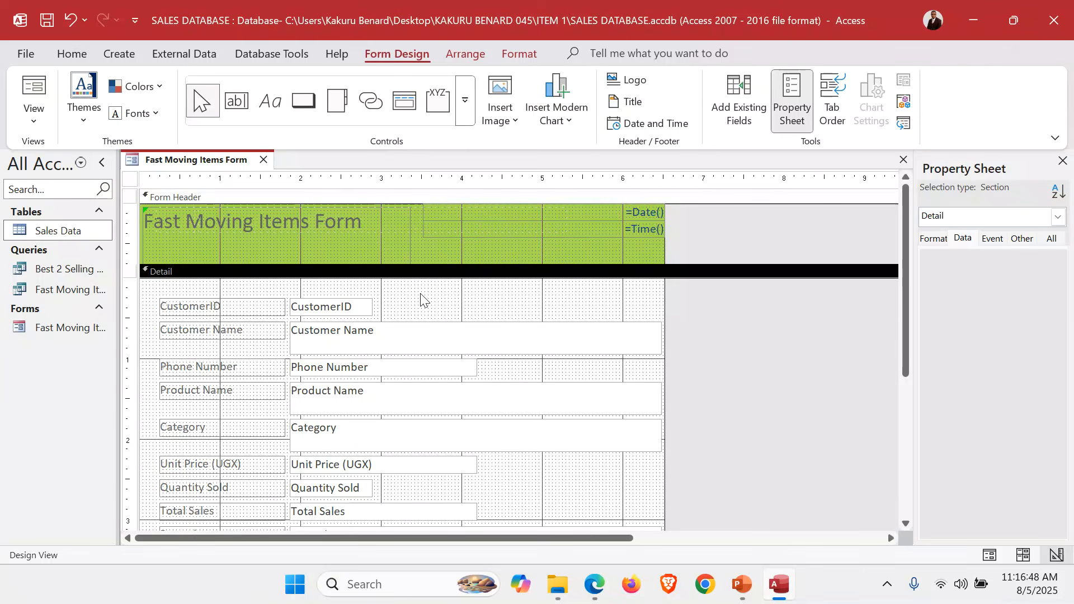
right_click(421, 300)
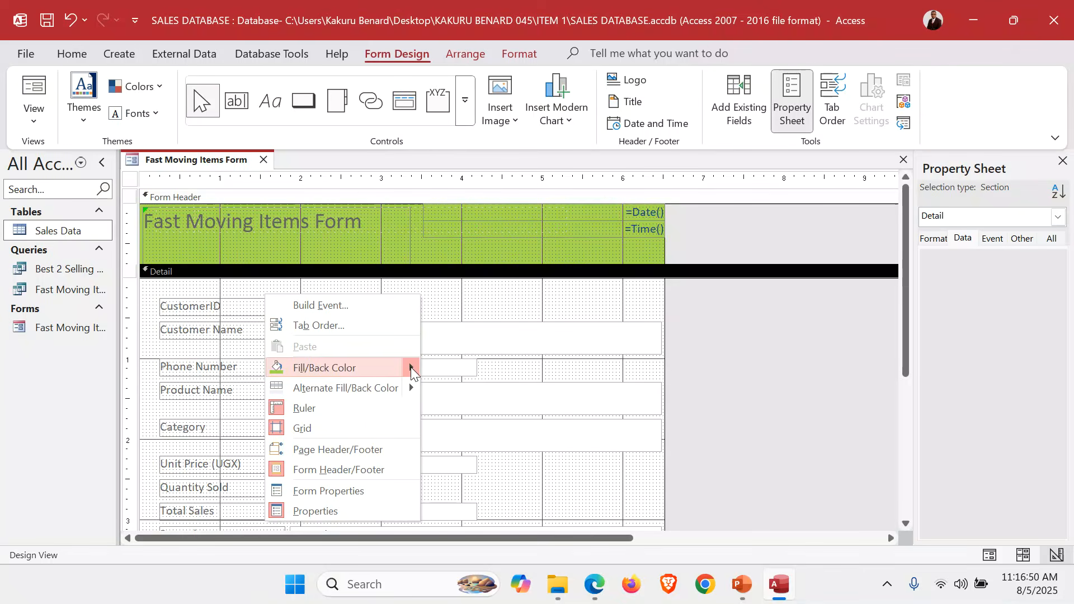
click(193, 456)
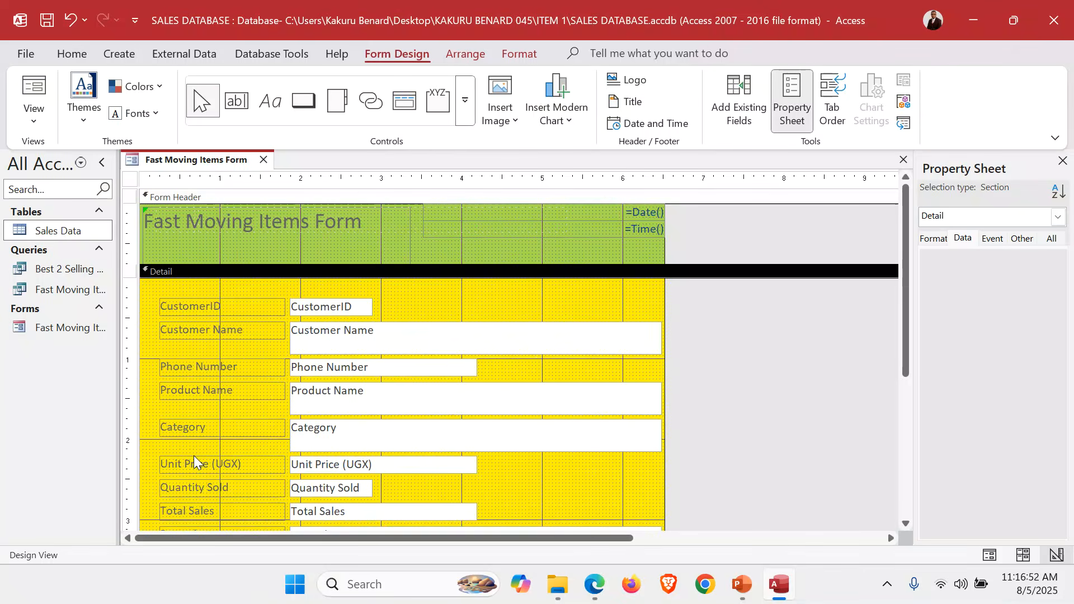
Enlarge the form footer and place a label in it with the candidate's full name and number
scroll(787, 346, down, 3)
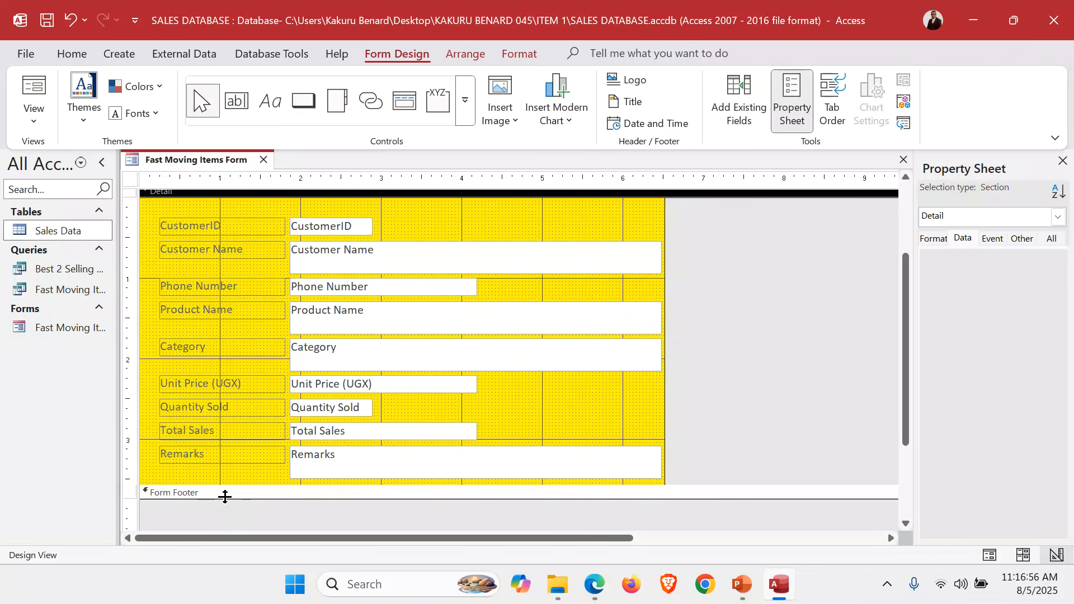
drag(224, 499, 228, 520)
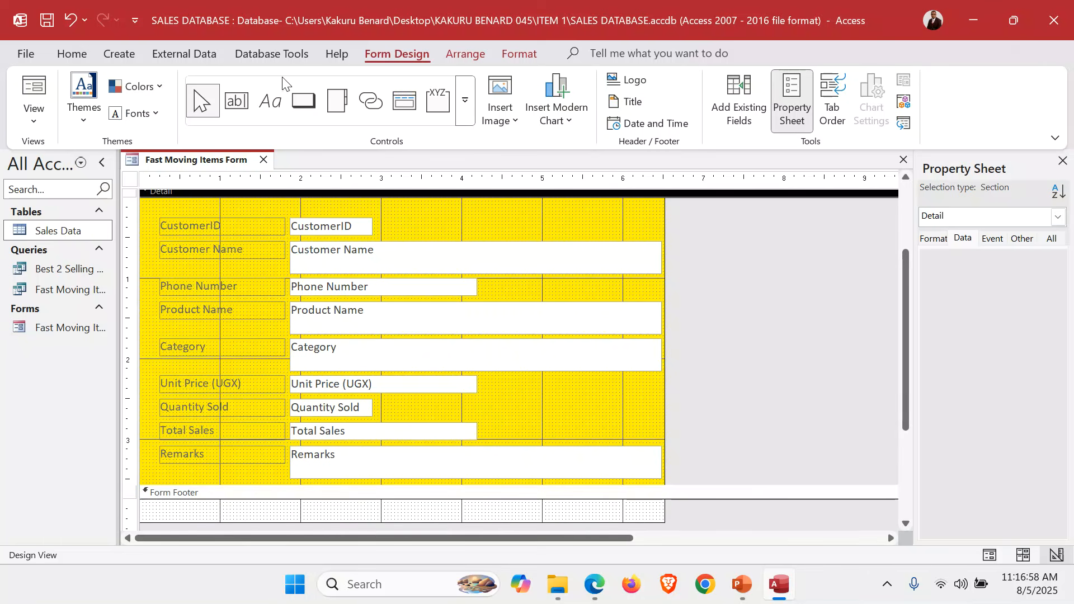
click(269, 106)
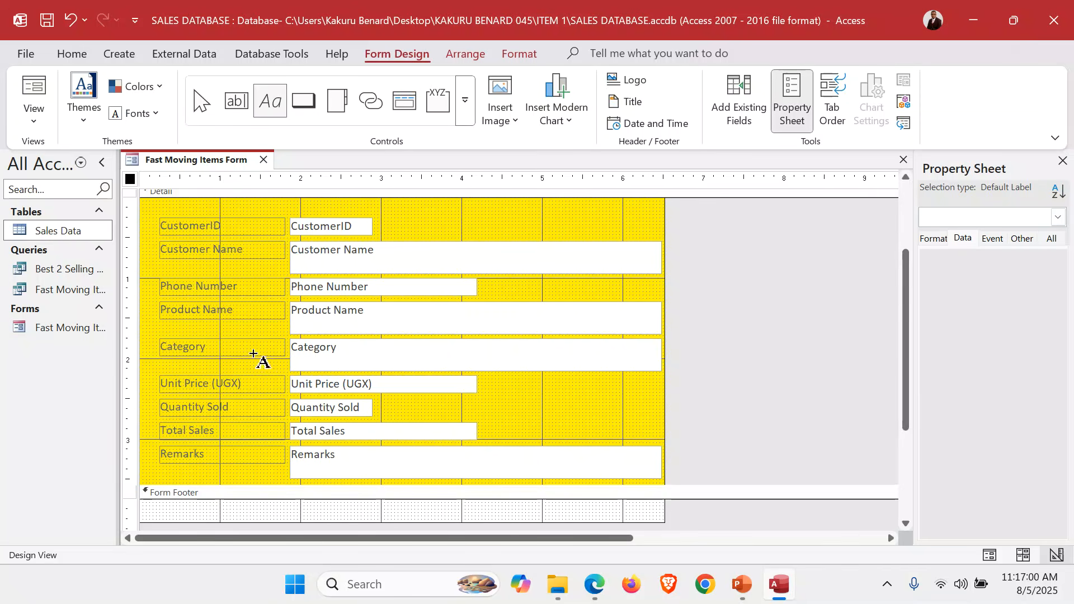
drag(242, 500, 404, 519)
key(Caps_Lock)
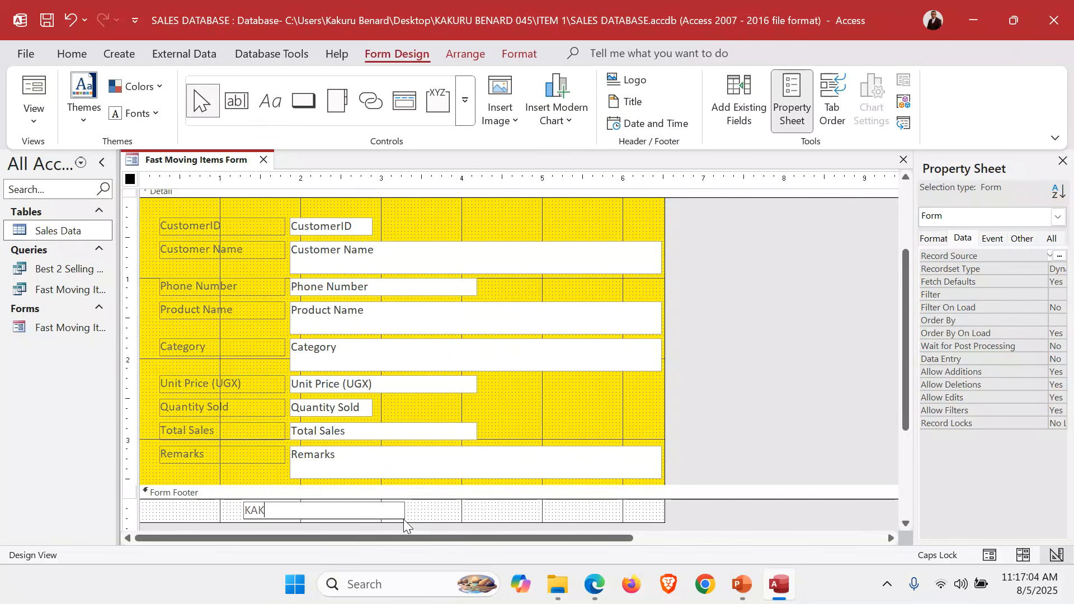
key(Return)
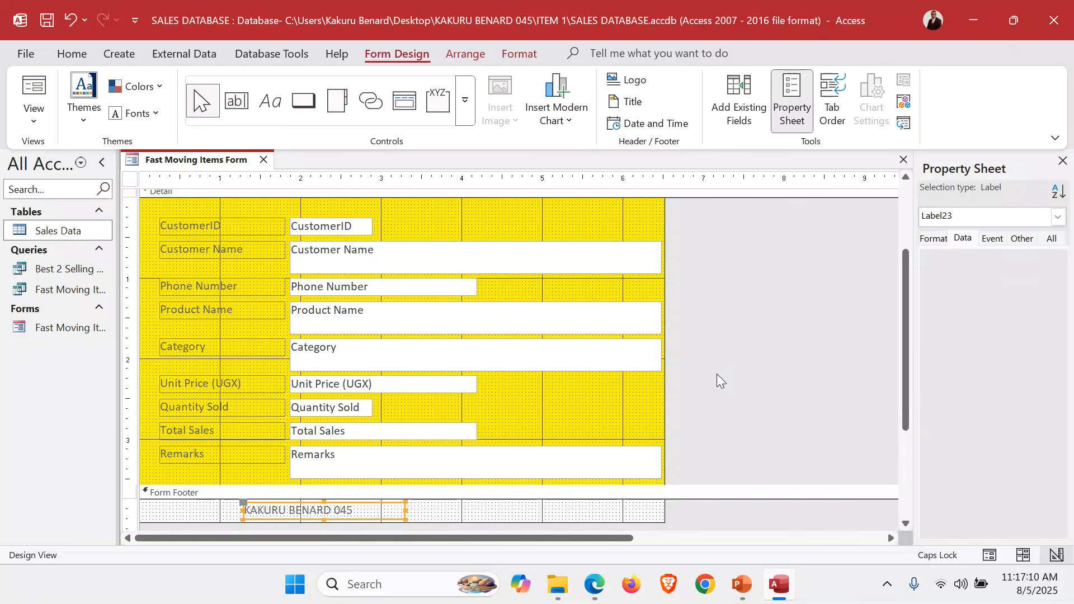
Save the Fast Moving Items Form, check its header, colours and footer in Form View, and close it
scroll(658, 264, up, 2)
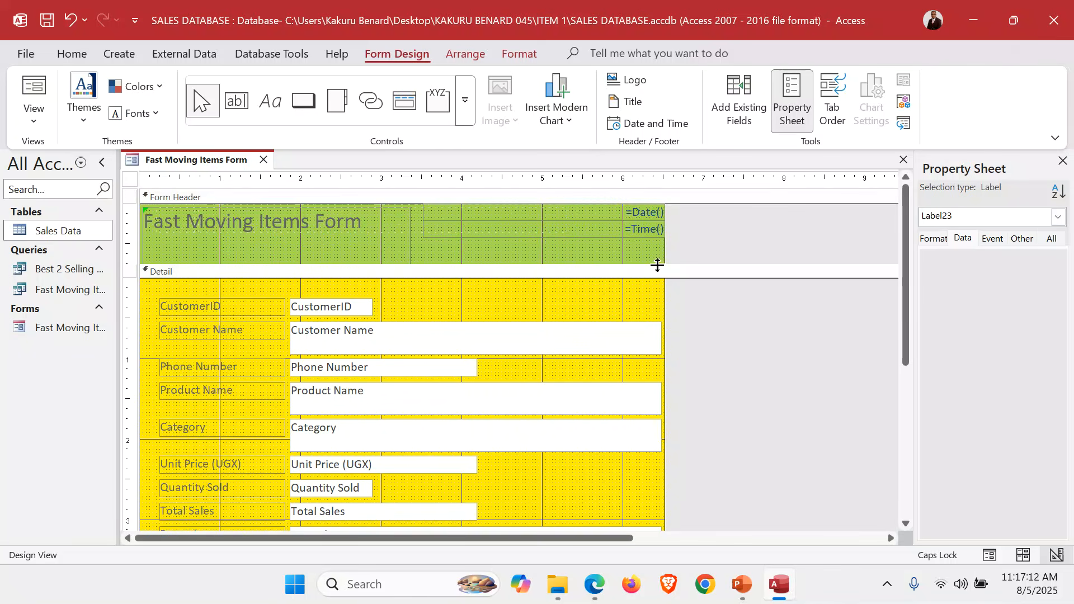
click(475, 257)
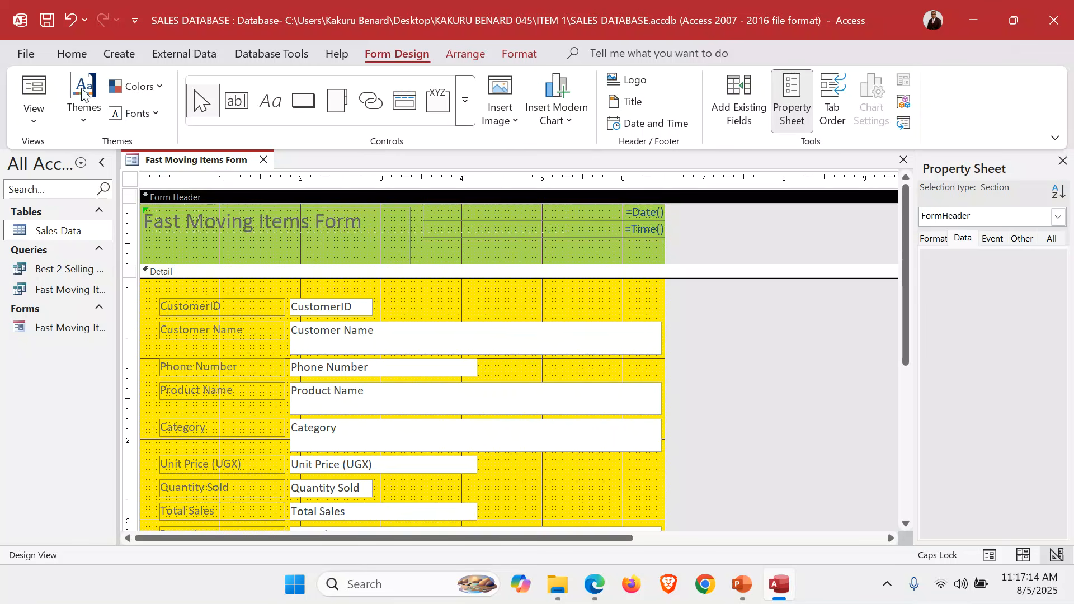
click(46, 19)
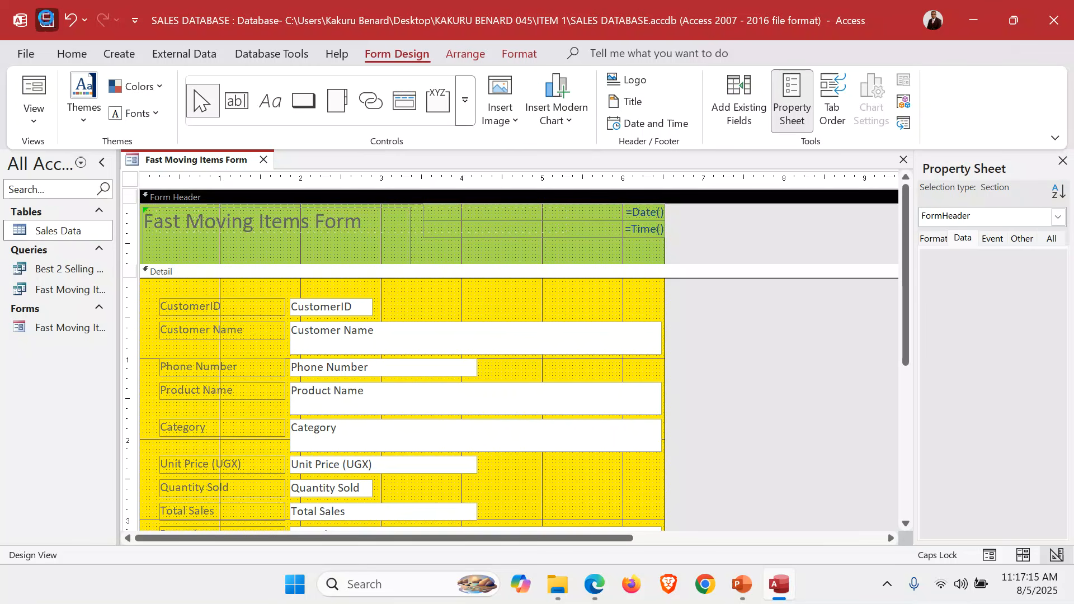
click(38, 118)
click(74, 161)
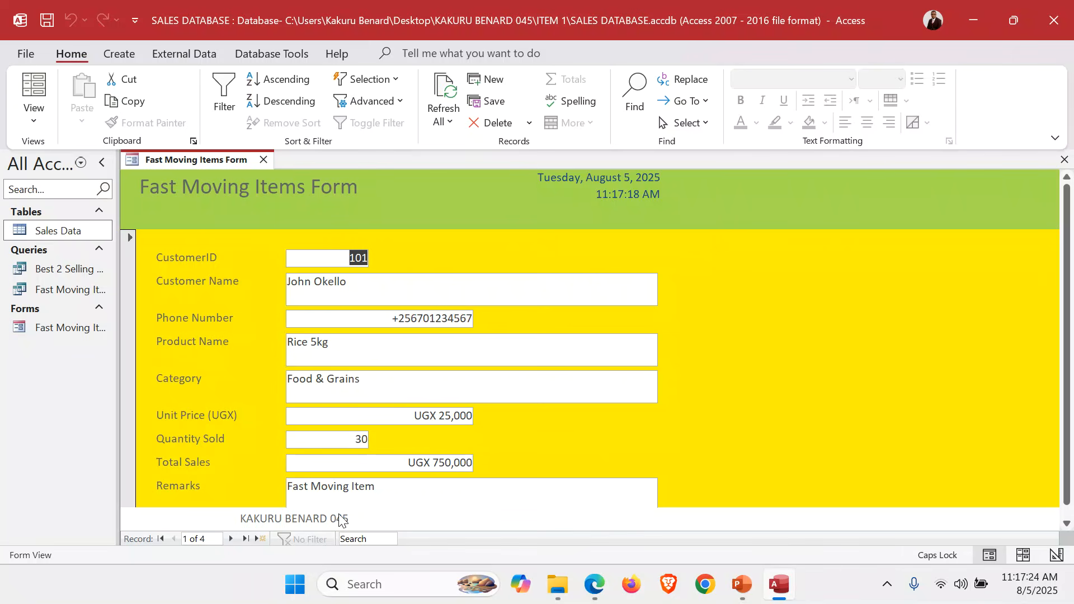
click(1064, 160)
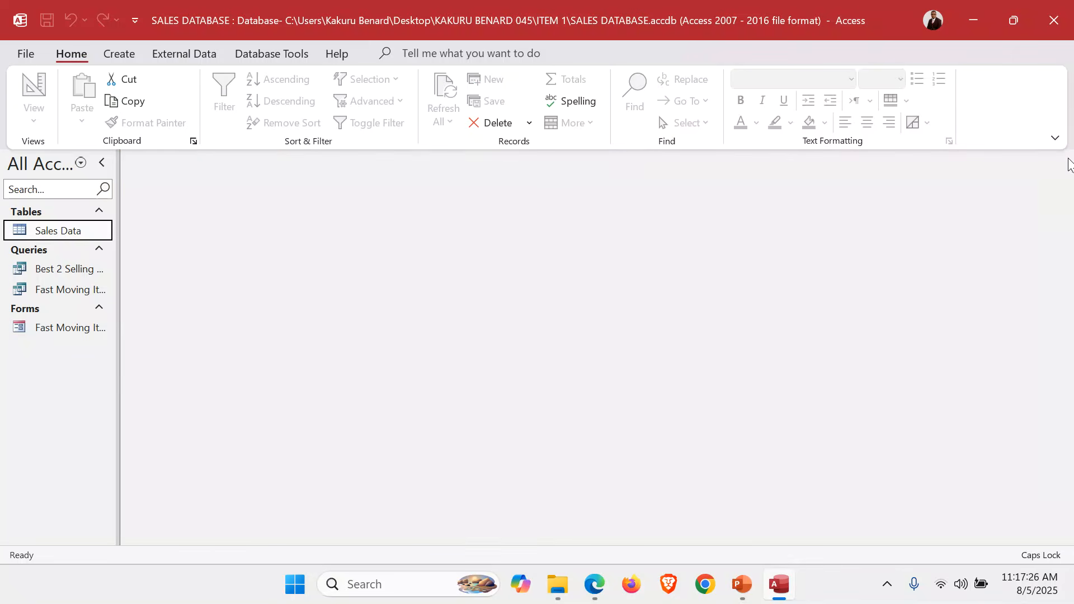
Start a report with the Report Wizard using all fields of the Best 2 Selling Products query
click(49, 274)
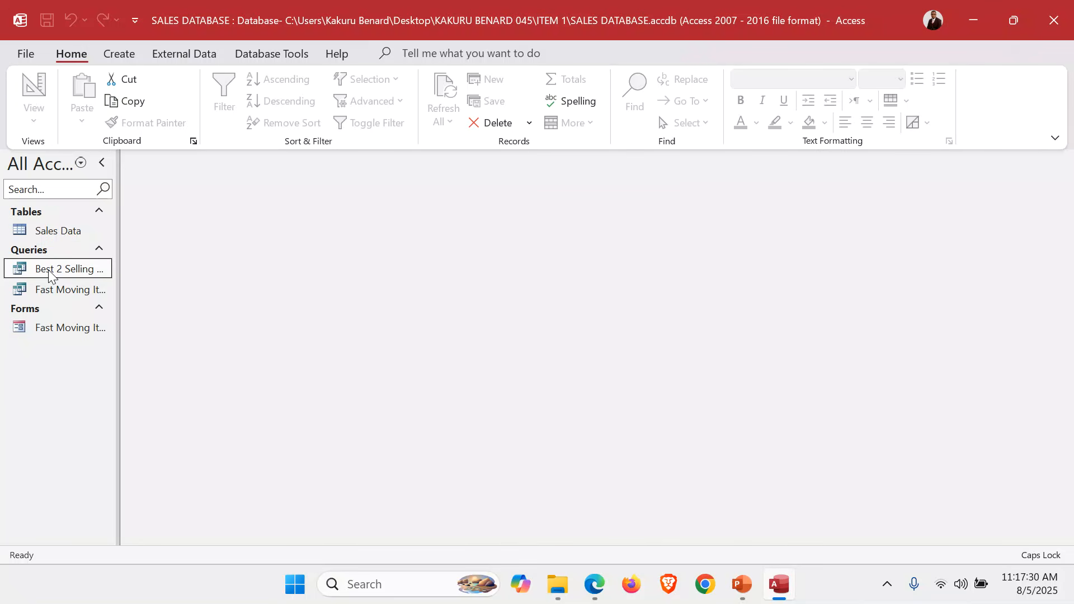
click(126, 55)
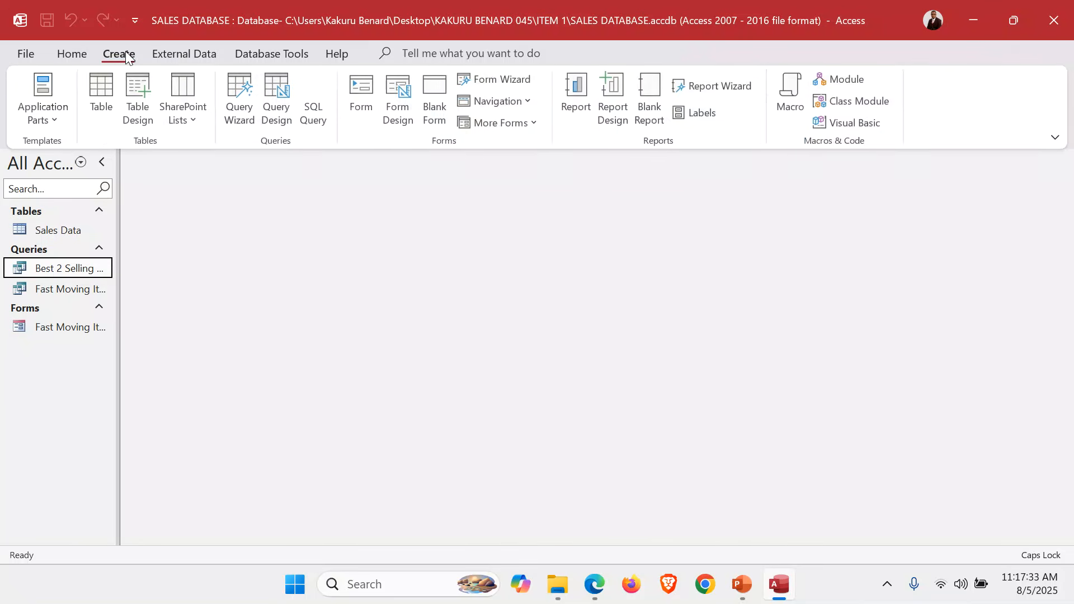
click(721, 86)
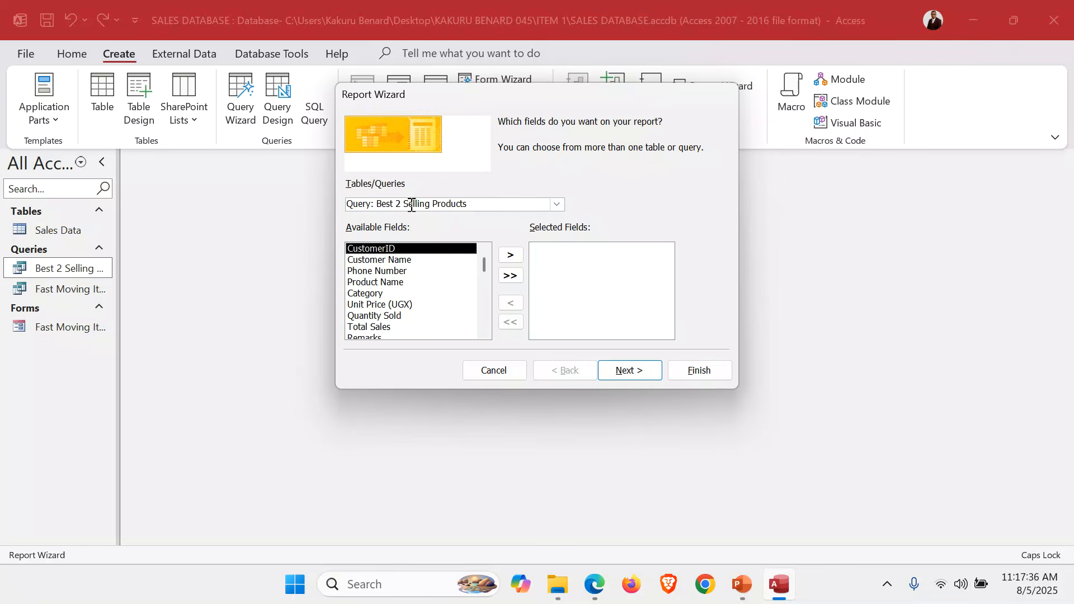
click(557, 204)
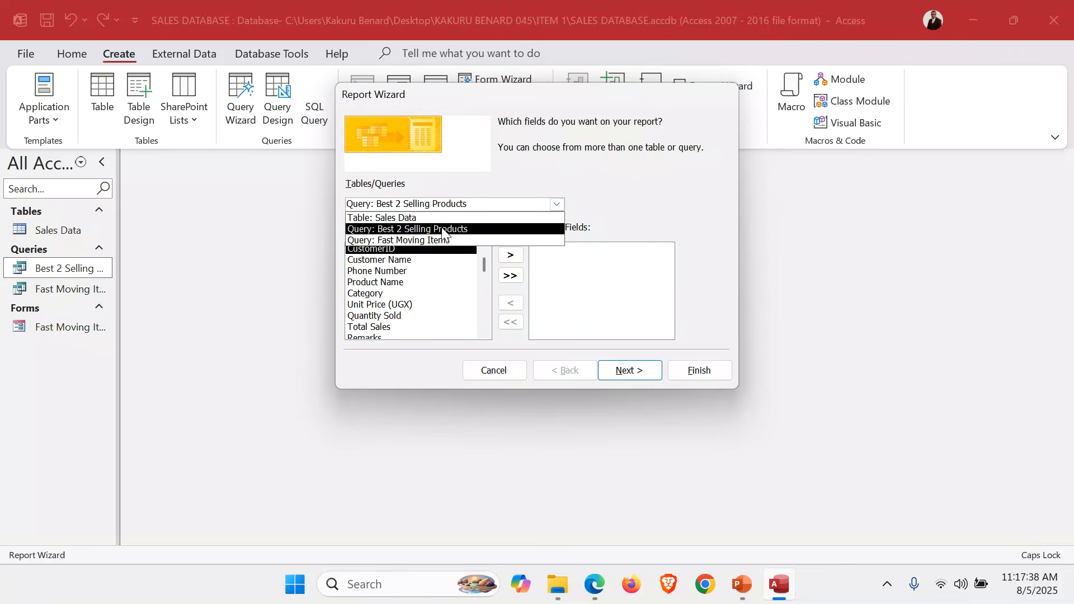
click(442, 228)
click(510, 275)
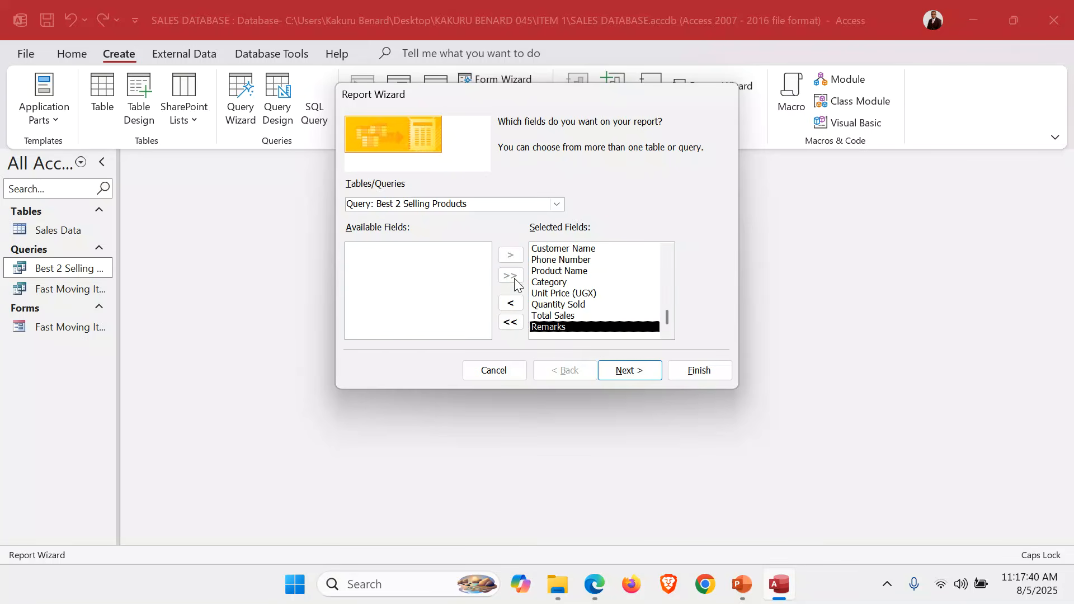
Generate the report without grouping or sorting, in tabular layout and landscape orientation, titled Best 2 Selling Product Report
click(624, 371)
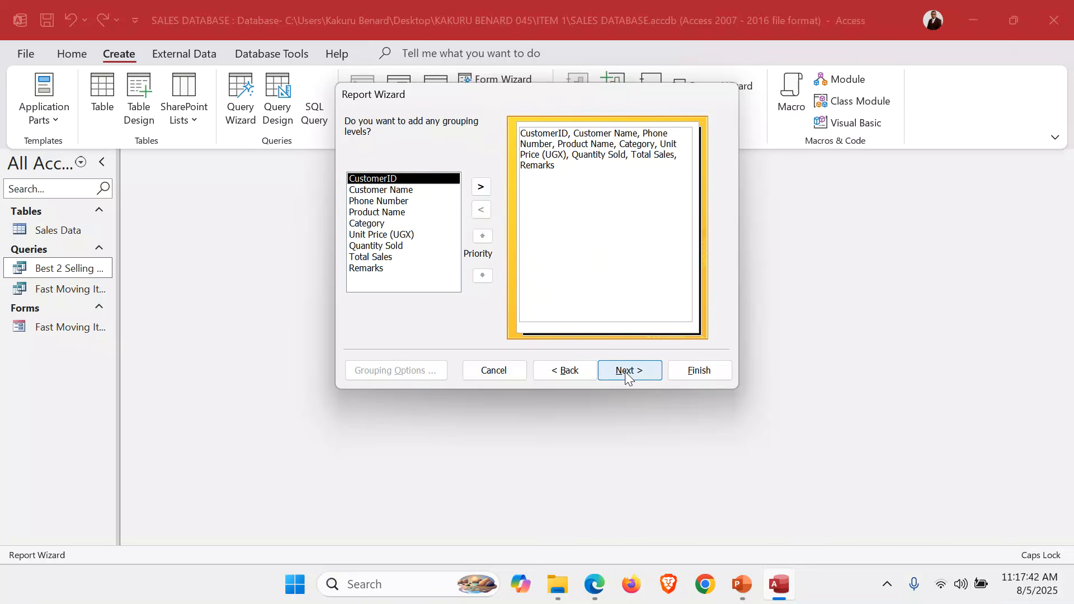
click(626, 374)
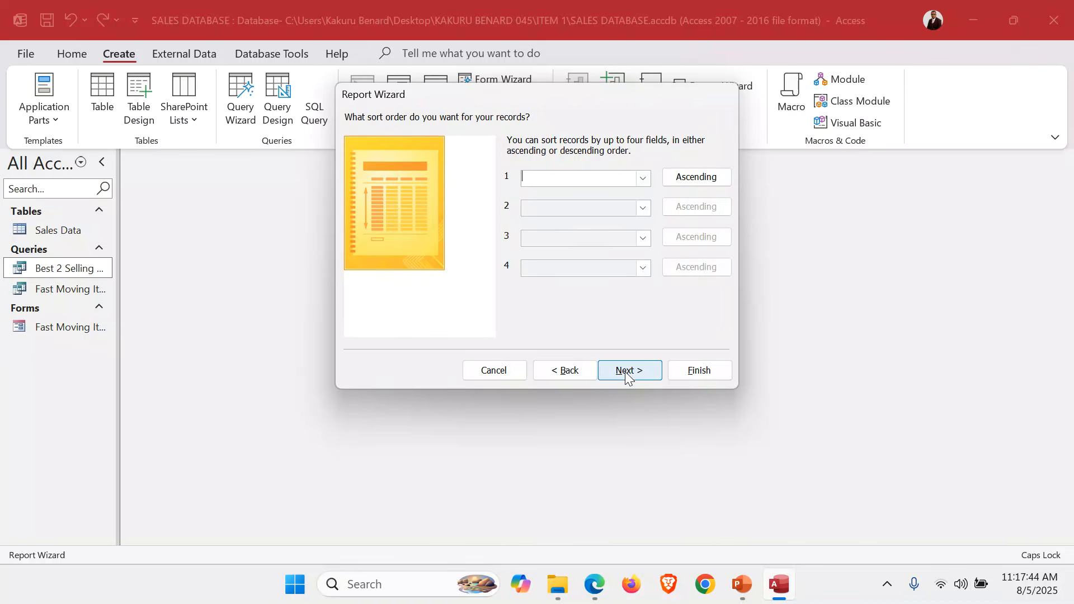
click(629, 375)
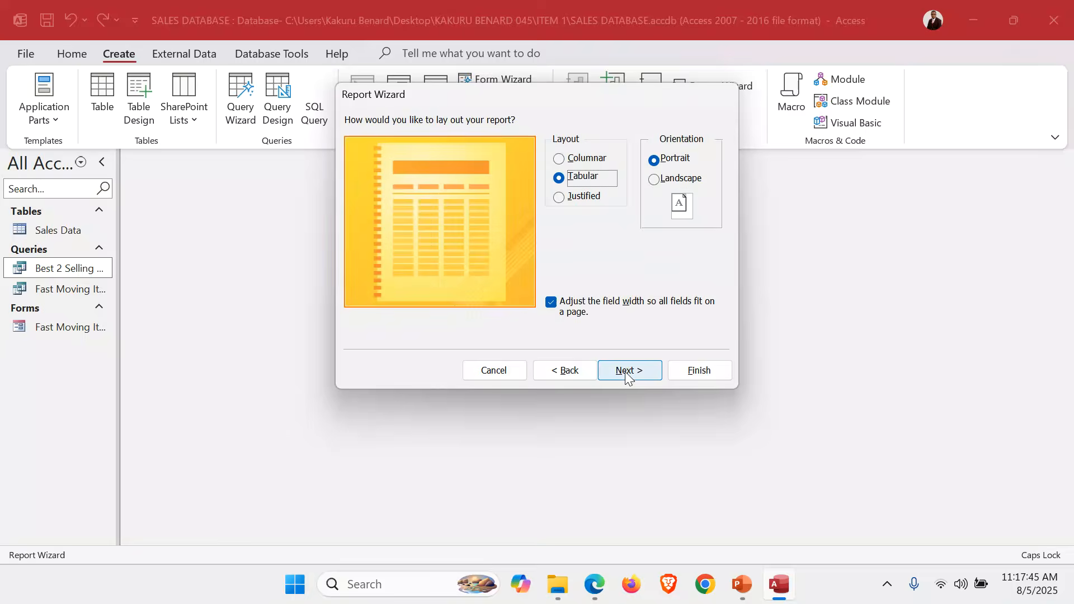
click(657, 181)
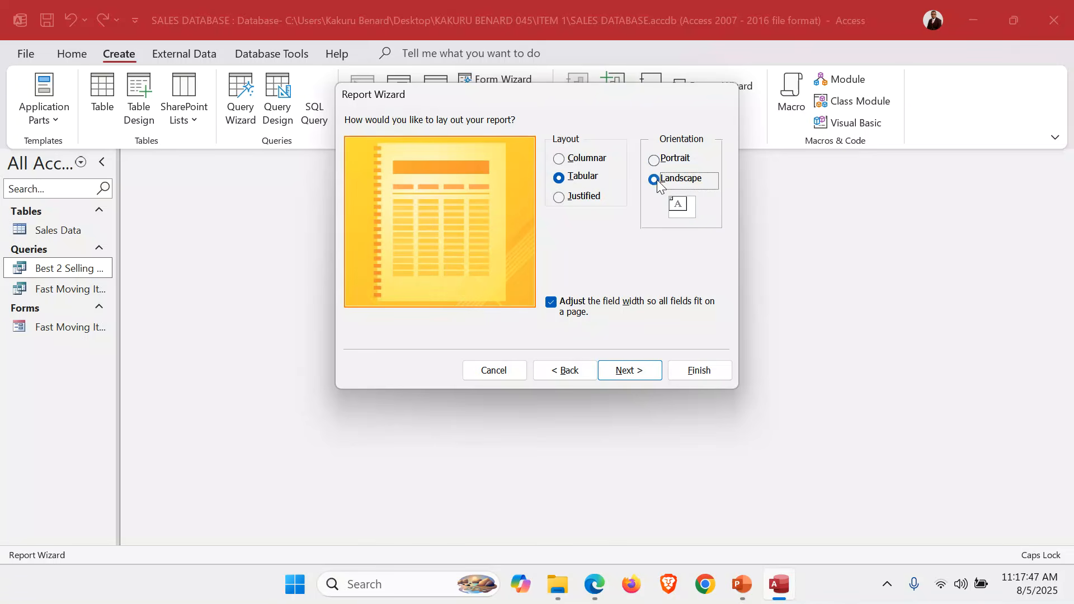
click(631, 370)
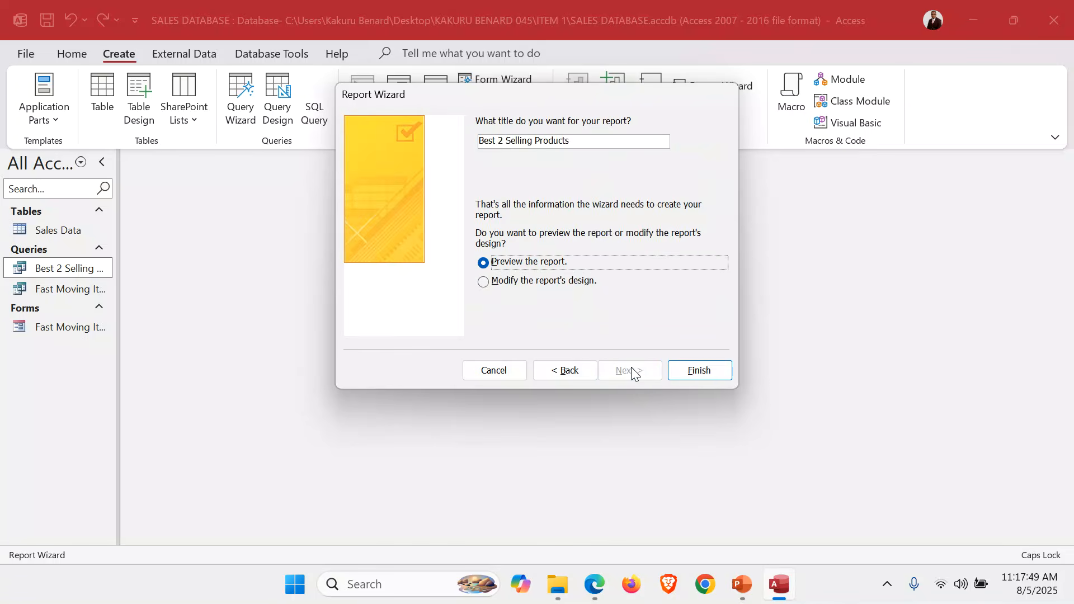
click(593, 141)
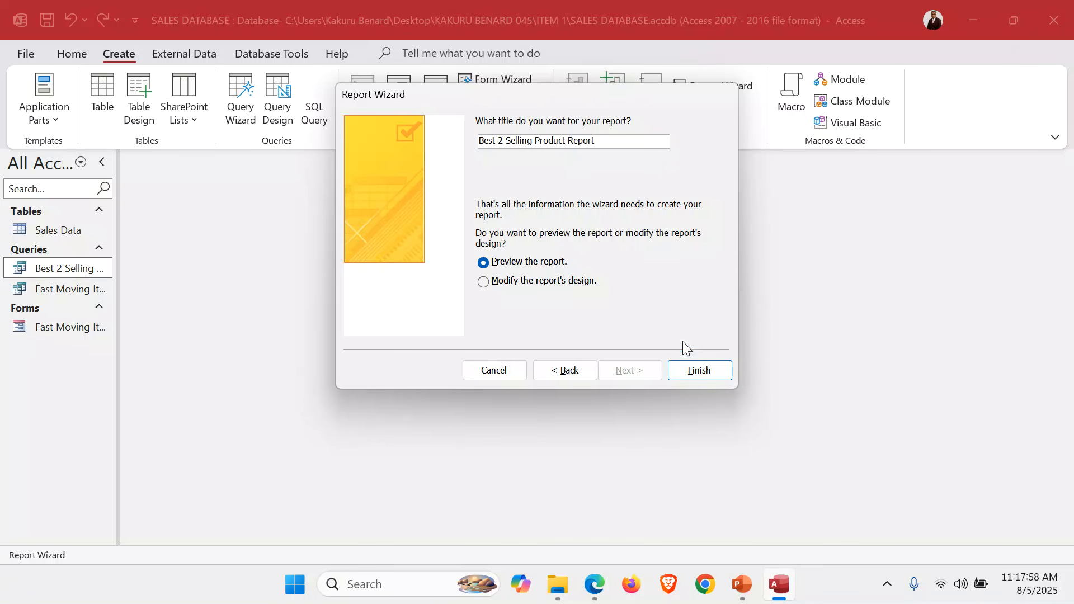
click(689, 370)
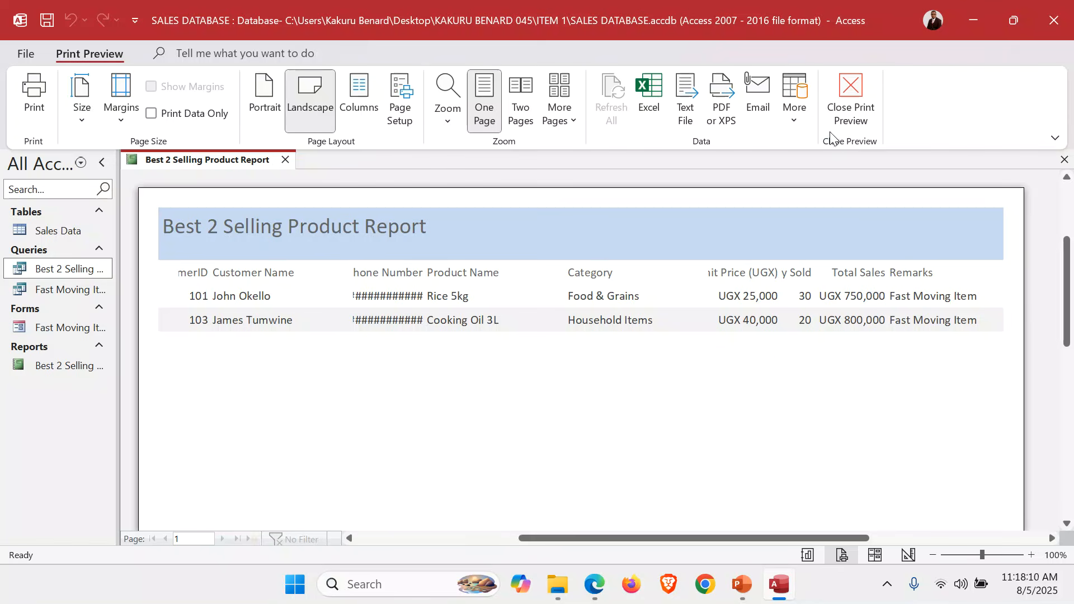
Leave the print preview for the report's Design View, close the property sheet and fill the report header with yellow
click(856, 90)
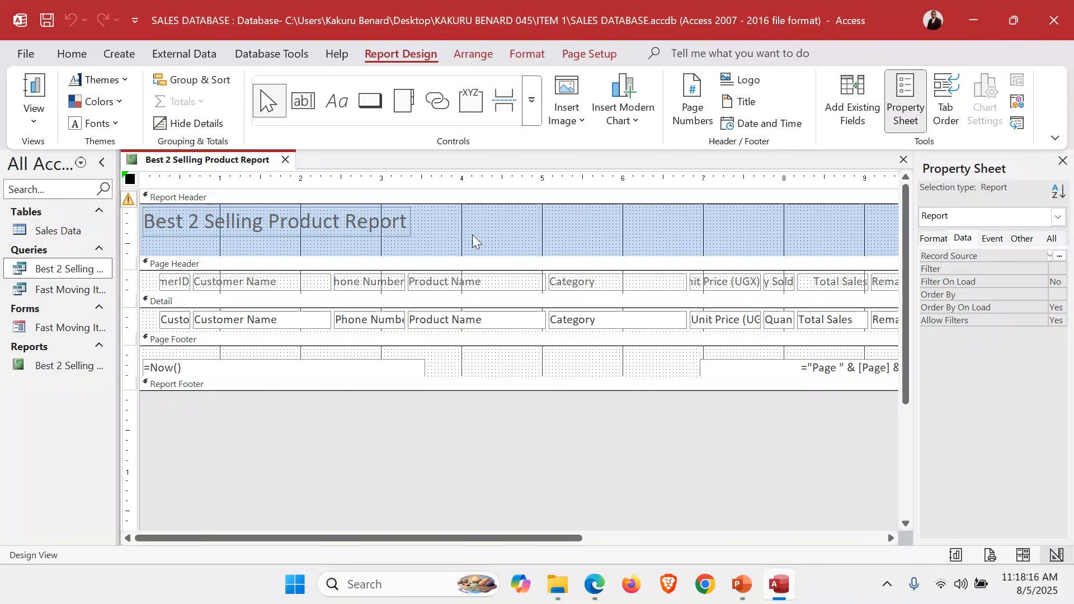
click(1064, 161)
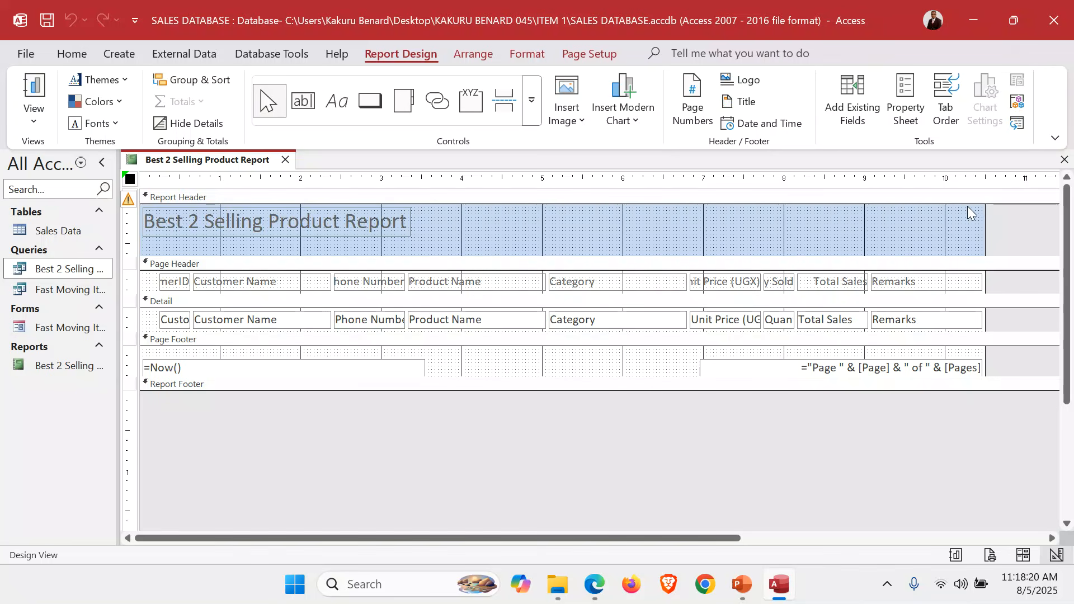
right_click(465, 223)
click(341, 320)
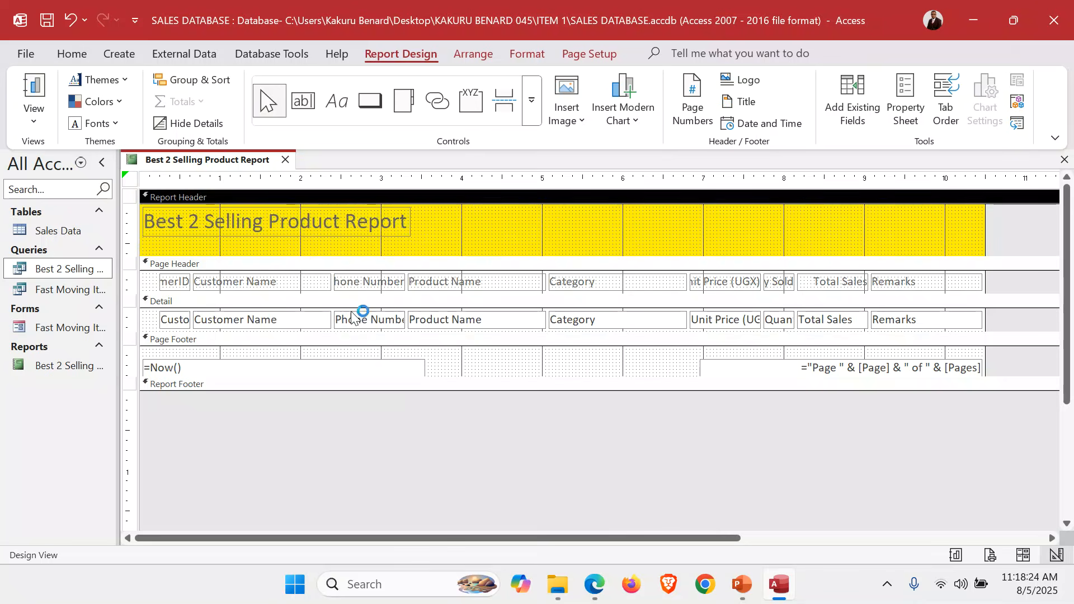
Fill the report's page header with green and its detail section with light orange
click(145, 284)
right_click(145, 283)
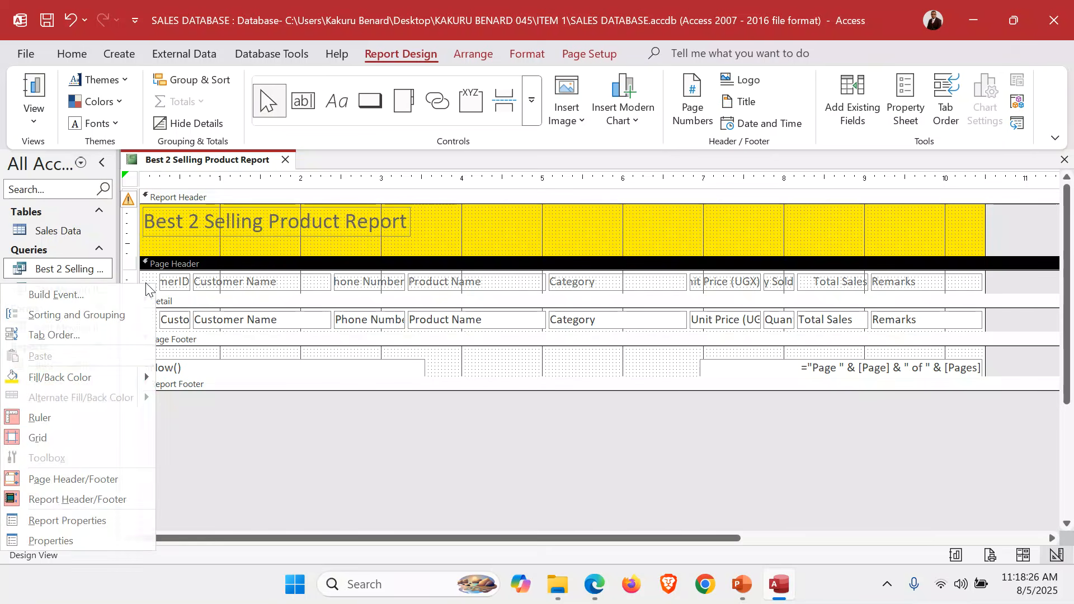
mouse_move(145, 377)
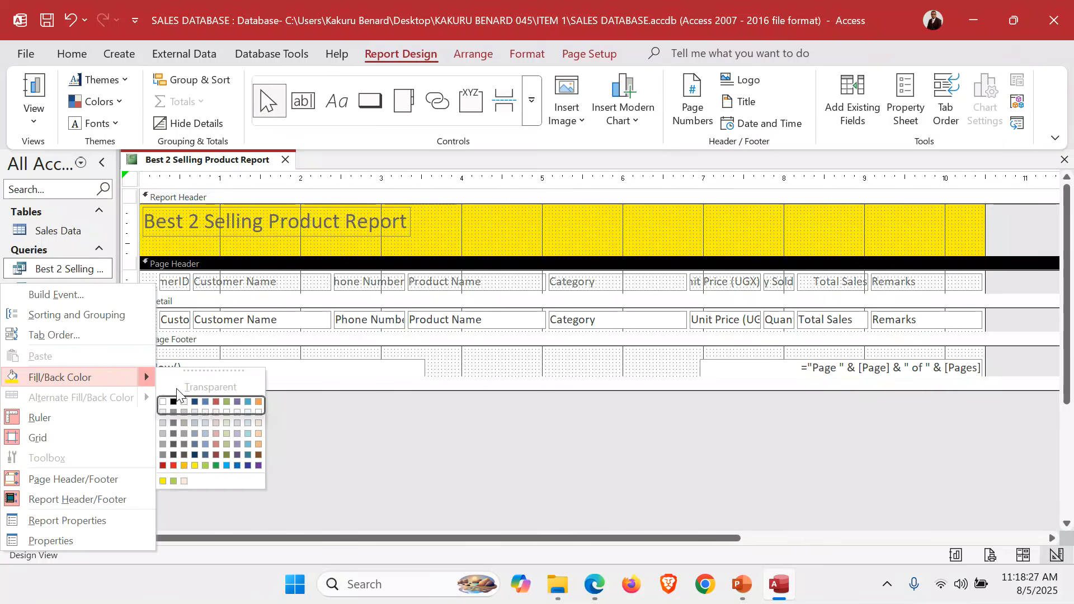
click(173, 481)
click(150, 326)
click(150, 326)
right_click(150, 326)
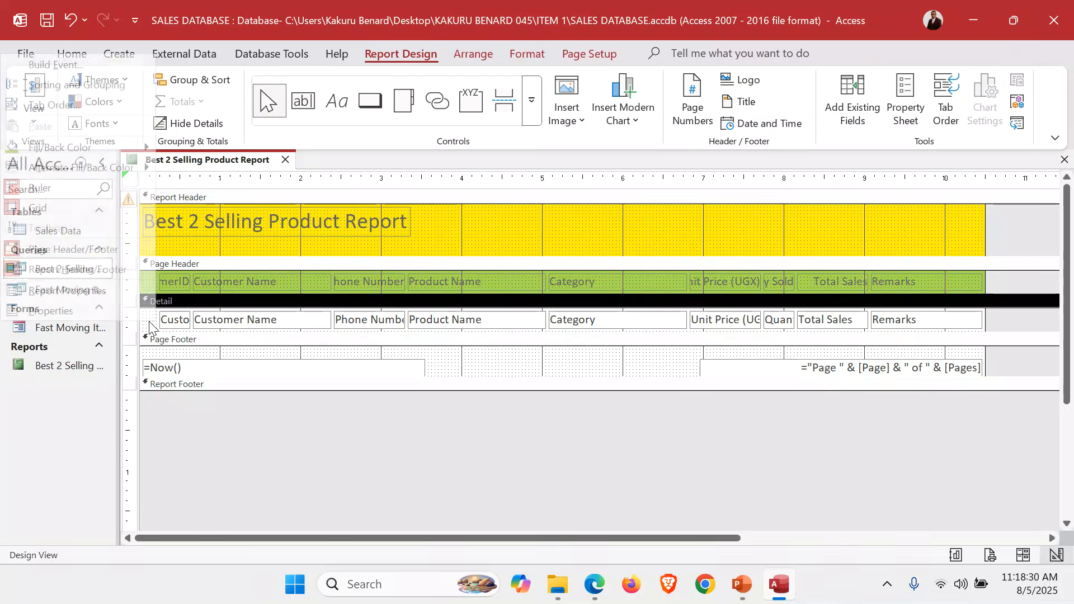
mouse_move(155, 155)
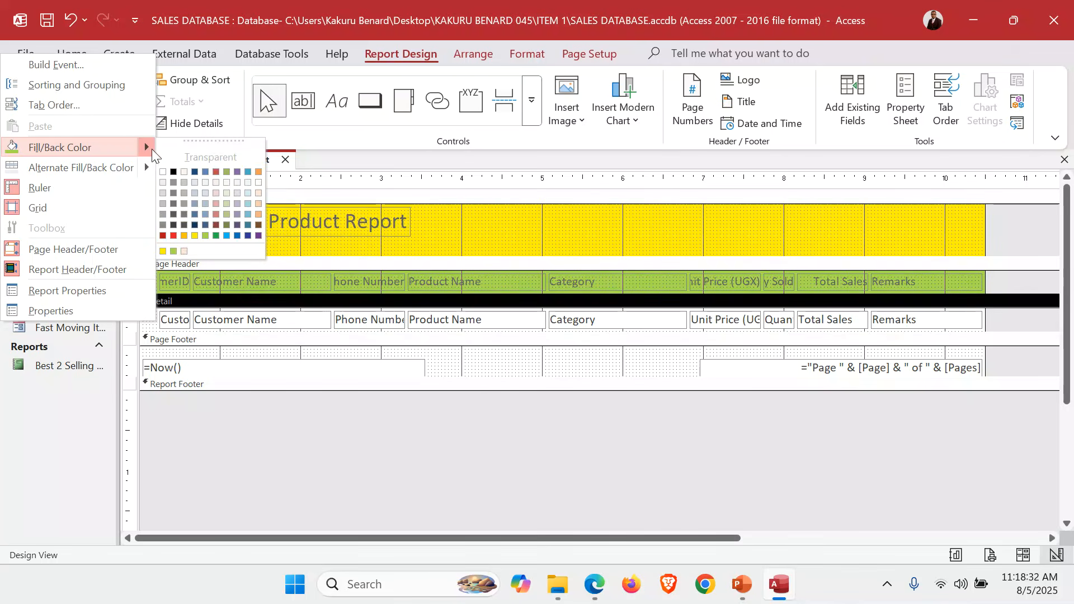
click(184, 251)
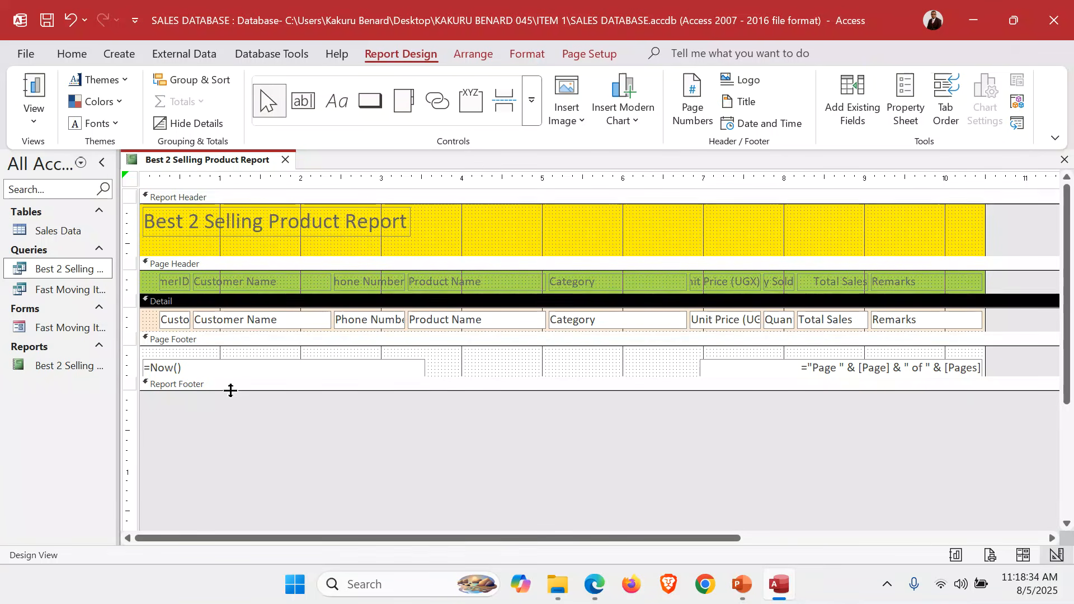
Enlarge the report footer and place a label in it with the candidate's full name and number
drag(230, 392, 230, 417)
click(334, 109)
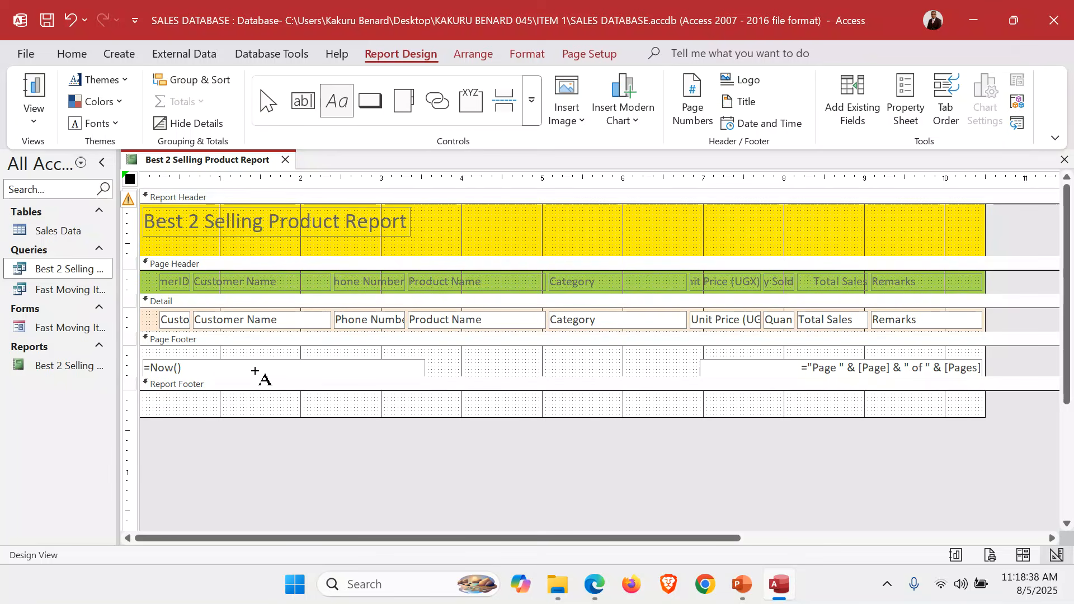
drag(237, 393, 375, 412)
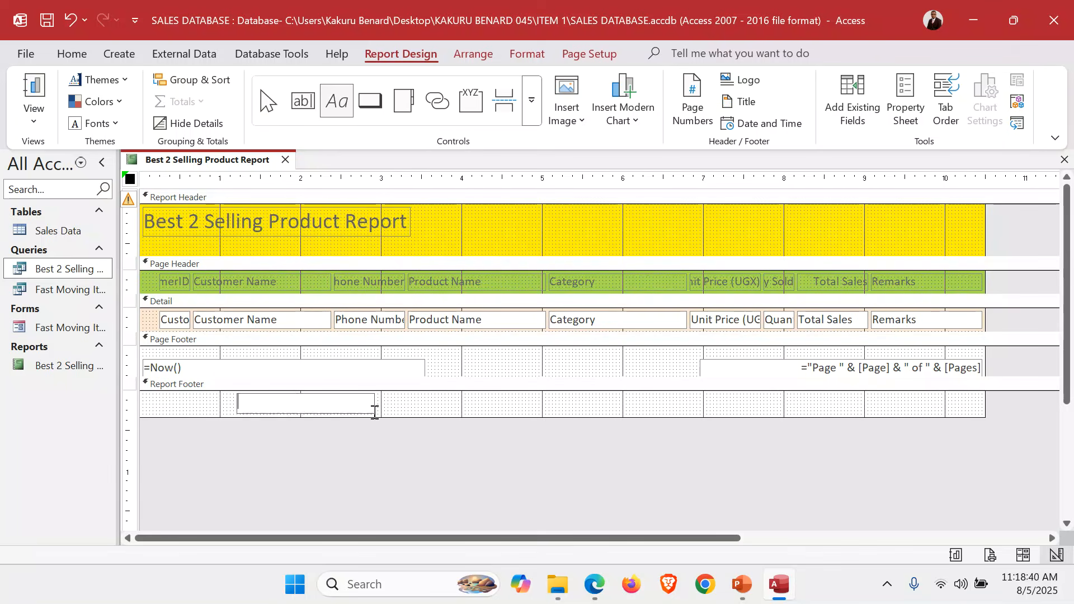
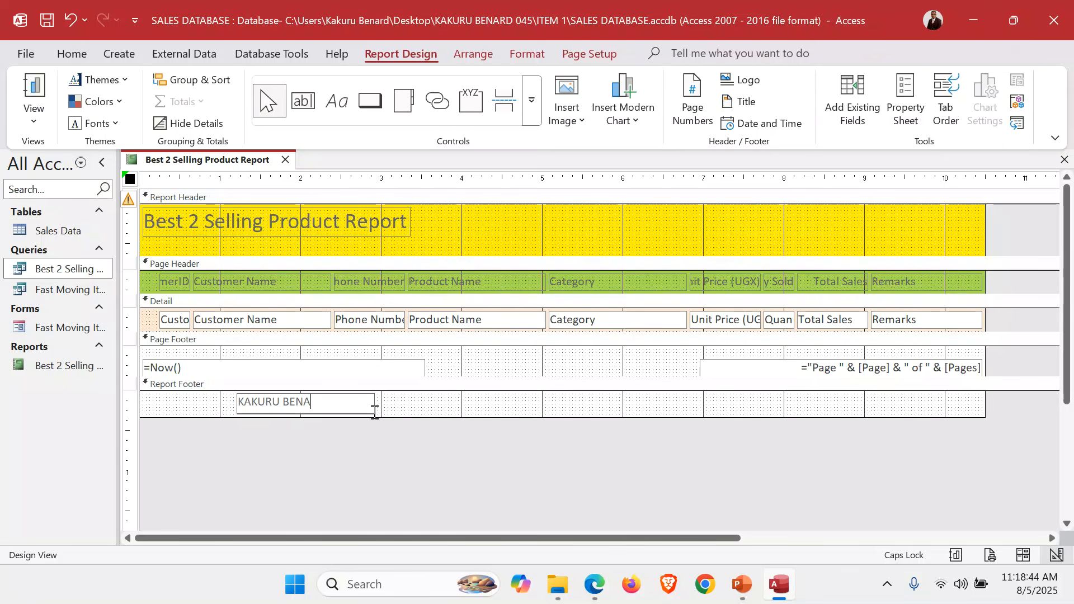
key(Return)
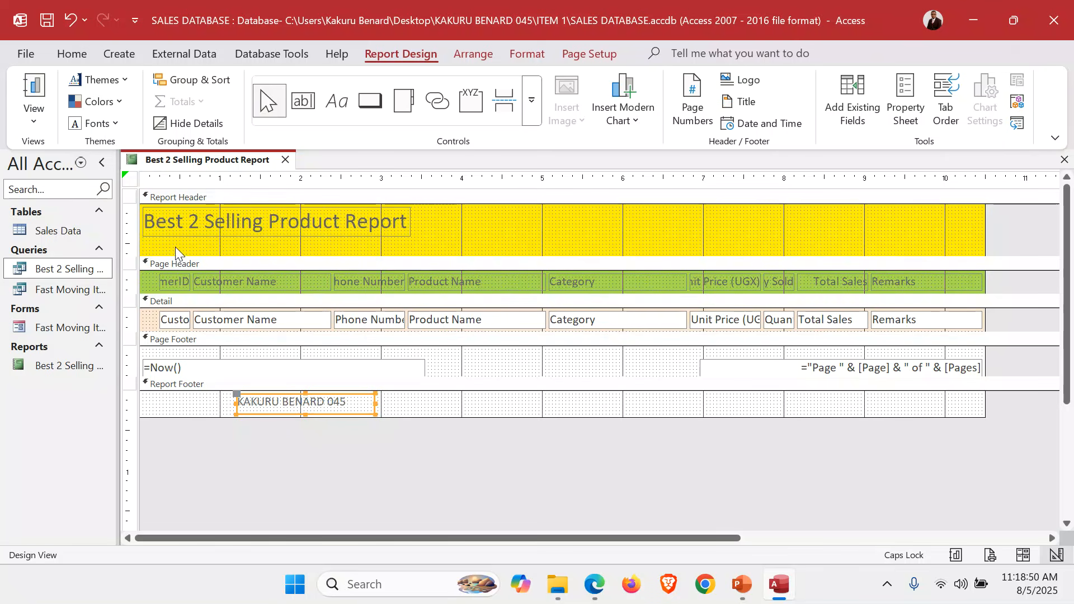
Widen the CustomerID heading and field on both sides, narrowing Customer Name from its left edge to make room
drag(175, 247, 170, 323)
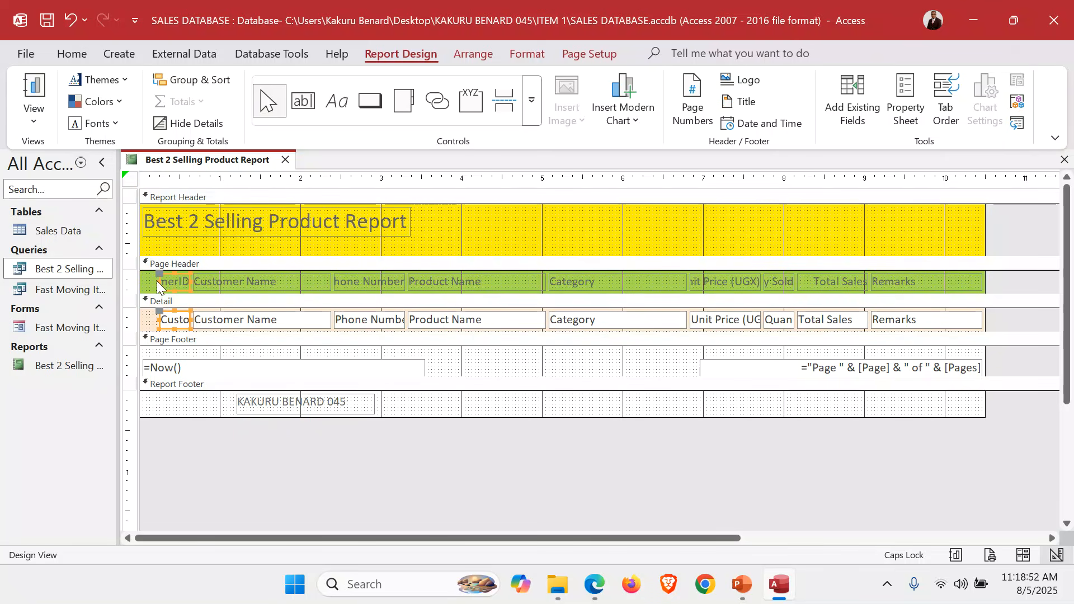
drag(158, 280, 144, 279)
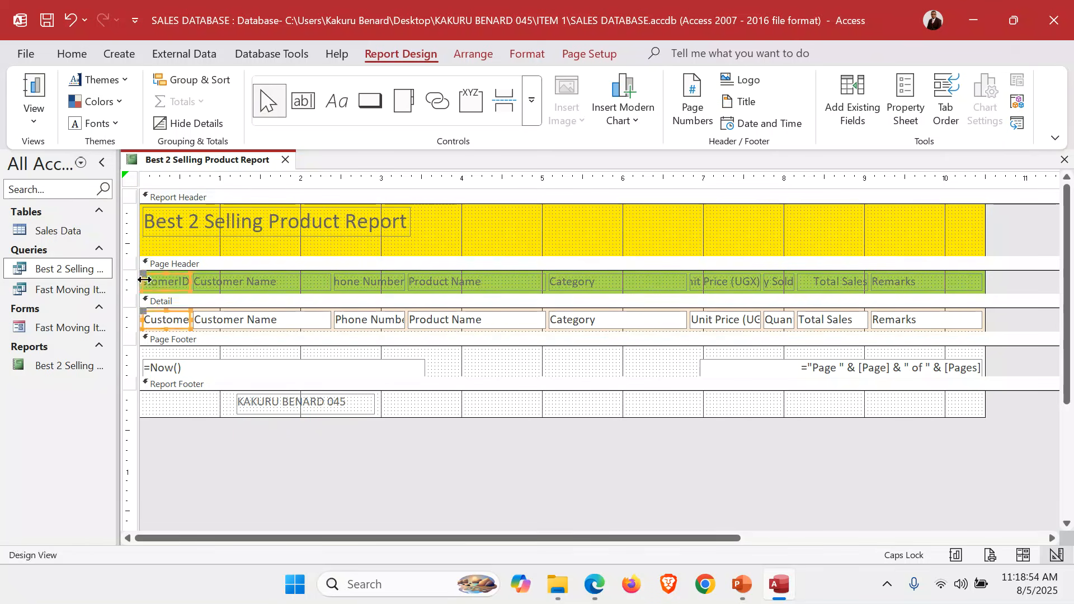
drag(257, 244, 261, 331)
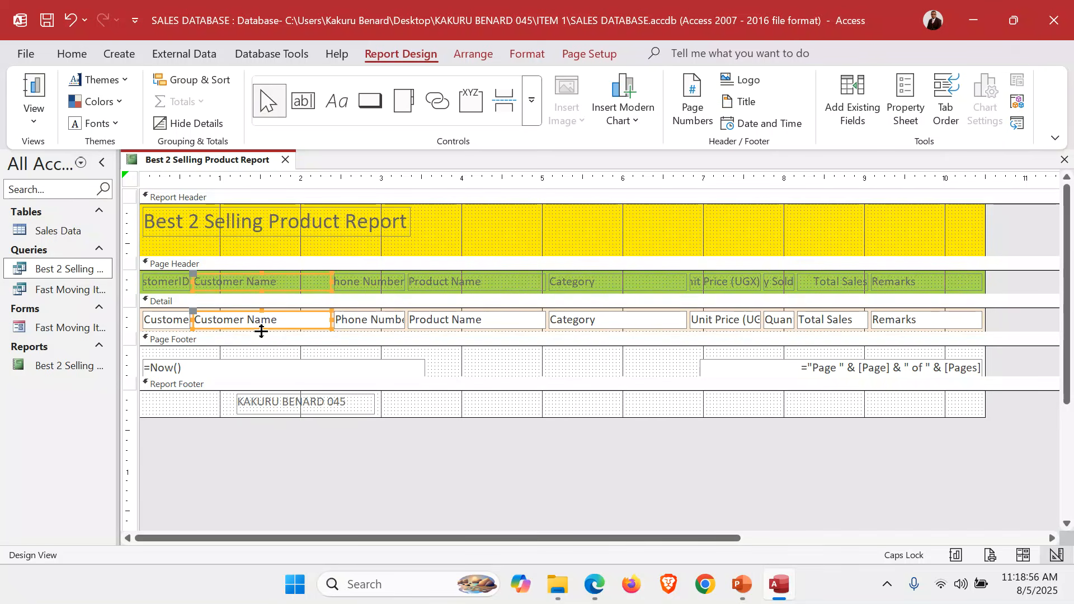
drag(193, 281, 229, 285)
drag(165, 239, 160, 329)
mouse_move(188, 286)
mouse_down()
mouse_move(232, 281)
mouse_move(206, 281)
mouse_up()
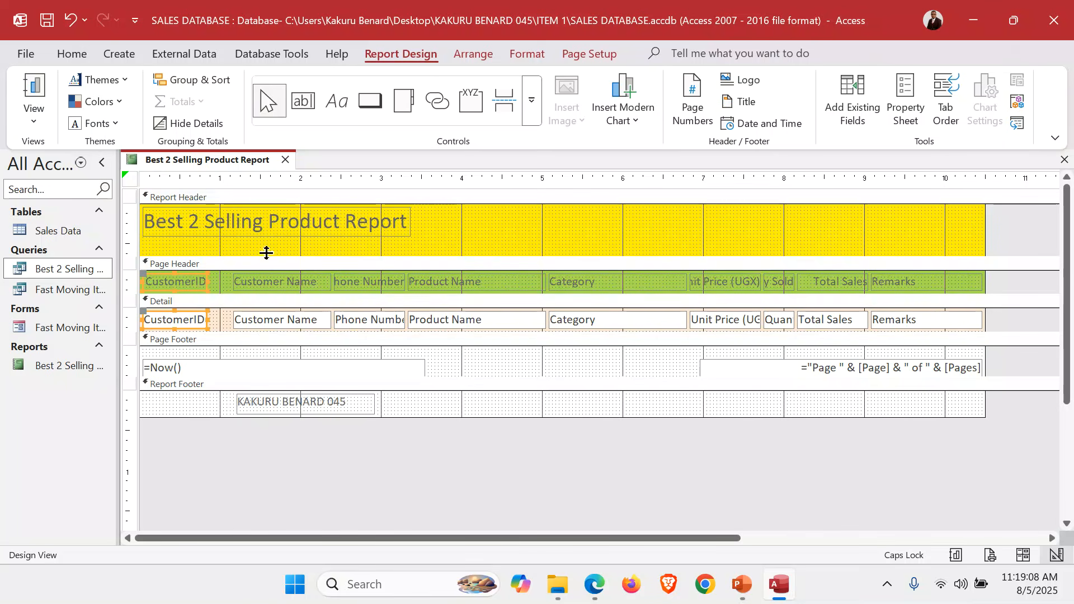
Shift the Customer Name heading and field left until they sit directly beside CustomerID
click(266, 325)
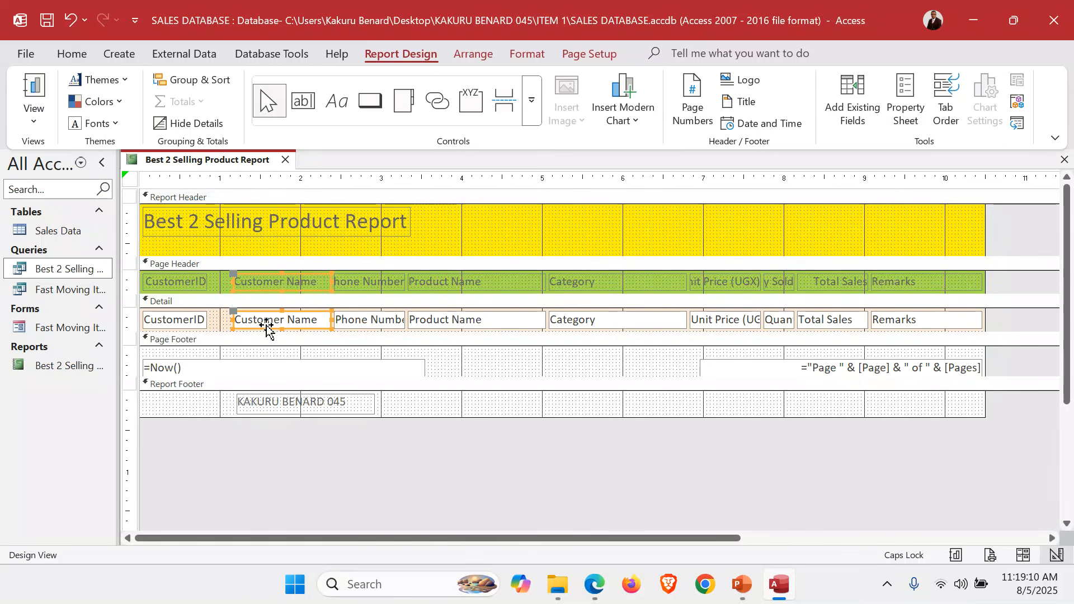
key(Left)
key(Left)
key(Left)
key(Left)
key(Left)
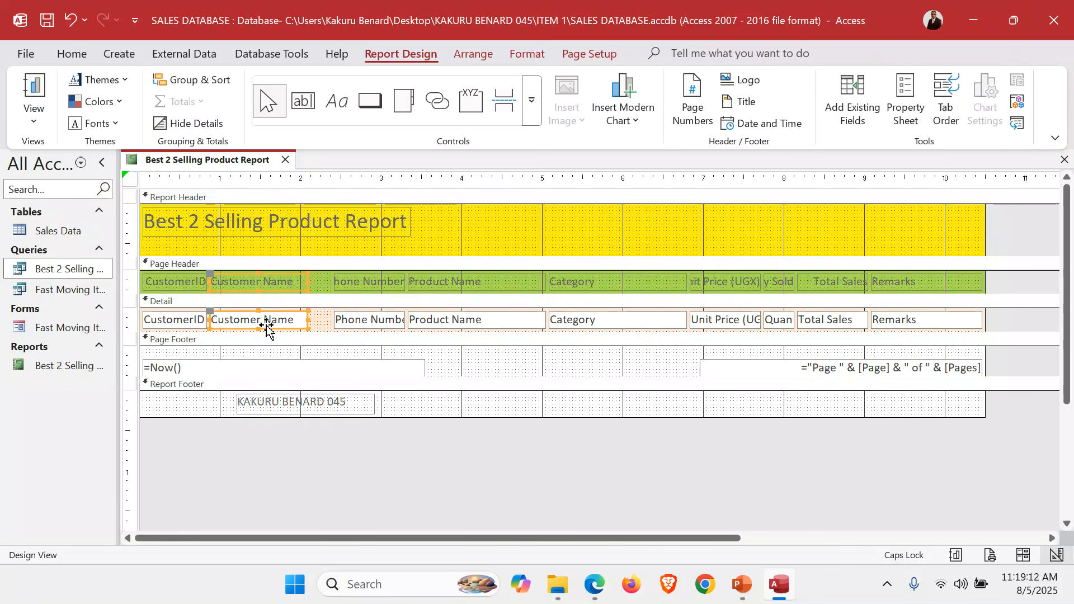
Widen the Phone Number heading and field on both sides, narrowing Product Name from its left edge to make room
click(362, 247)
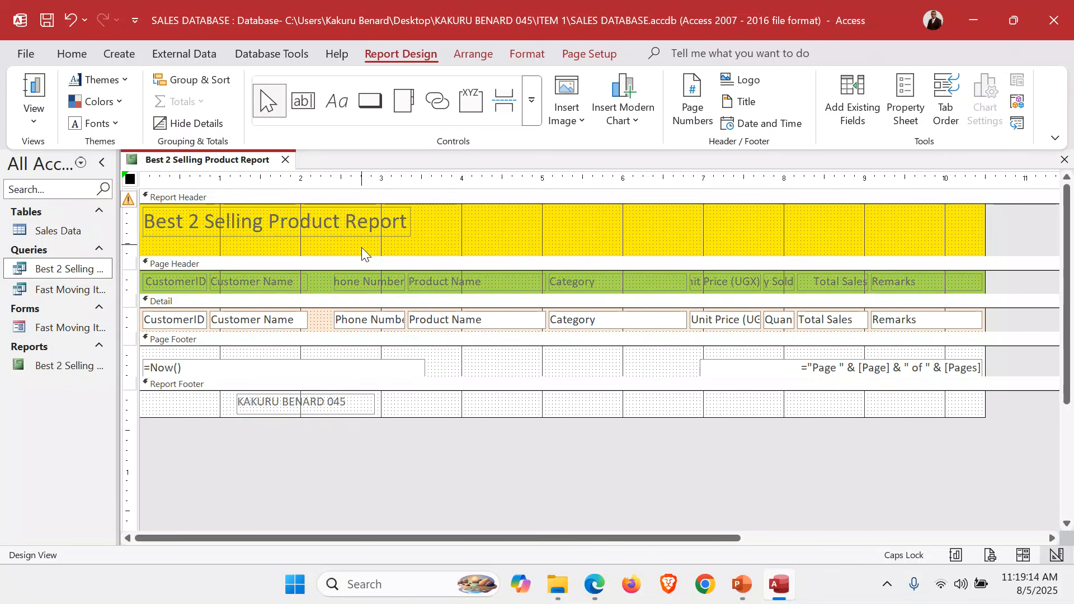
click(364, 323)
drag(334, 282, 310, 282)
click(461, 236)
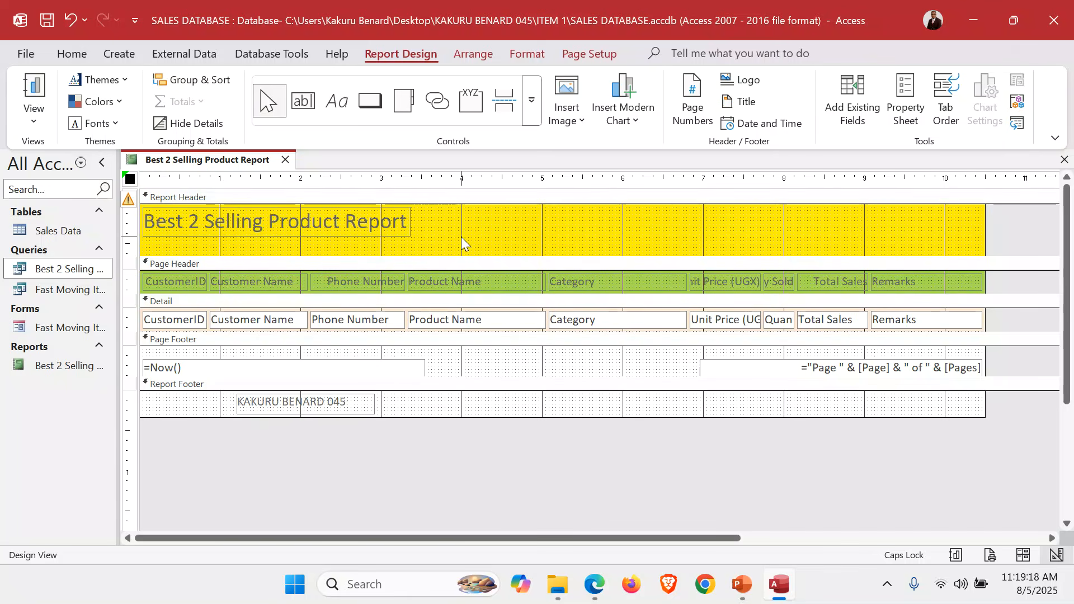
click(475, 321)
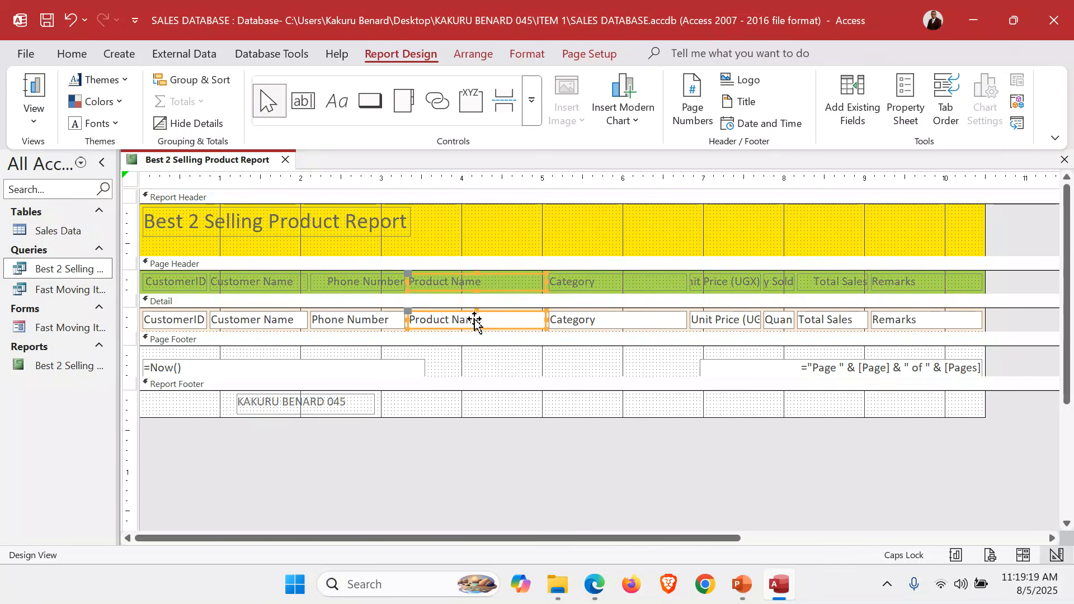
drag(405, 281, 431, 287)
drag(357, 247, 364, 329)
click(410, 281)
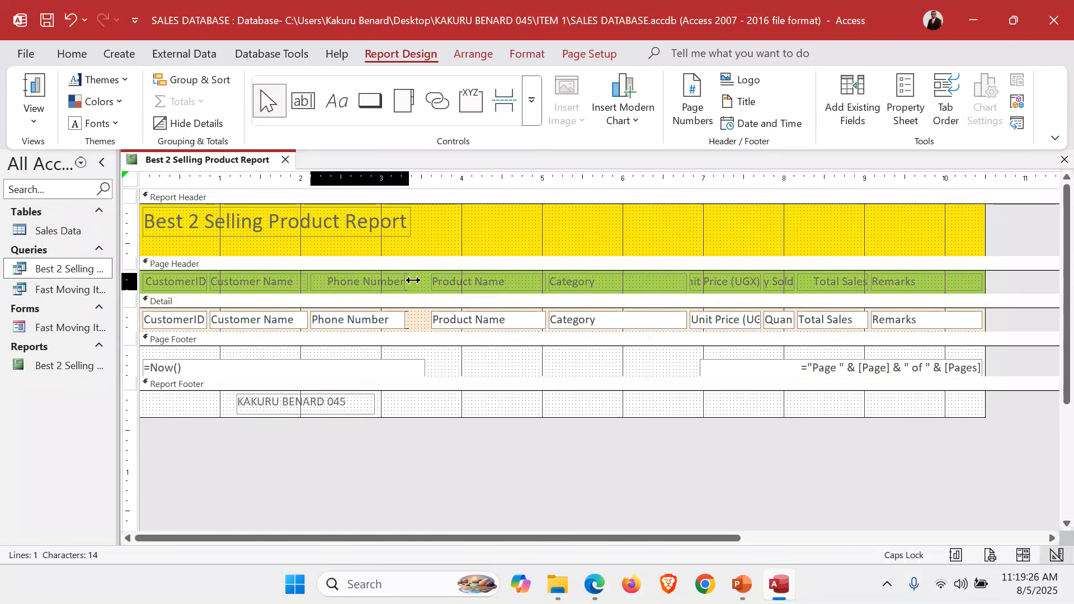
drag(413, 280, 428, 285)
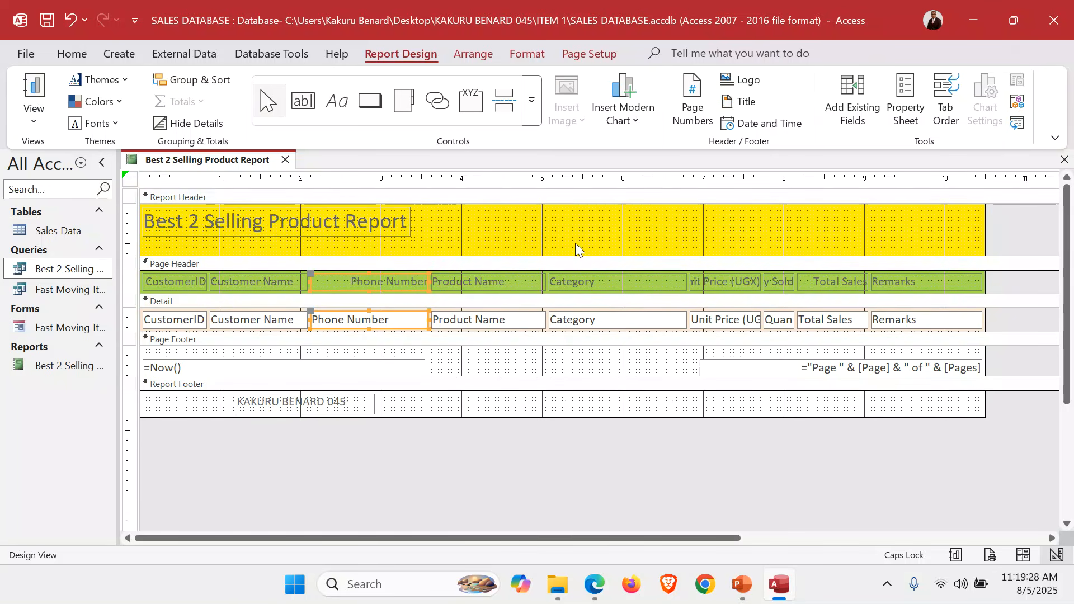
Narrow the Category heading and field from the right edge, and widen Unit Price (UGX) leftward until it sits beside Category
drag(605, 240, 610, 331)
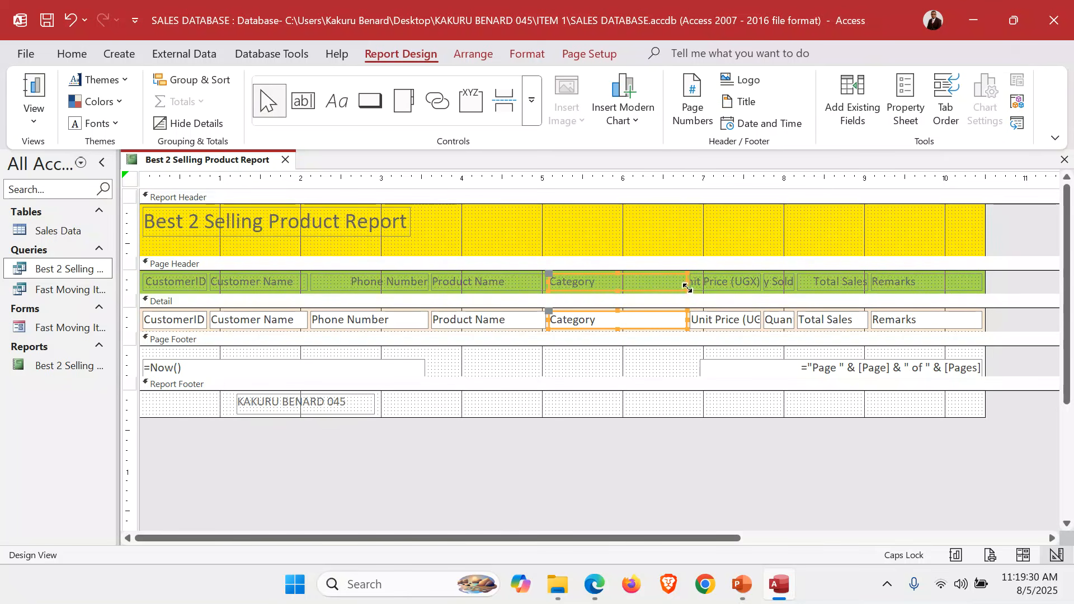
drag(688, 279, 638, 291)
drag(716, 241, 736, 339)
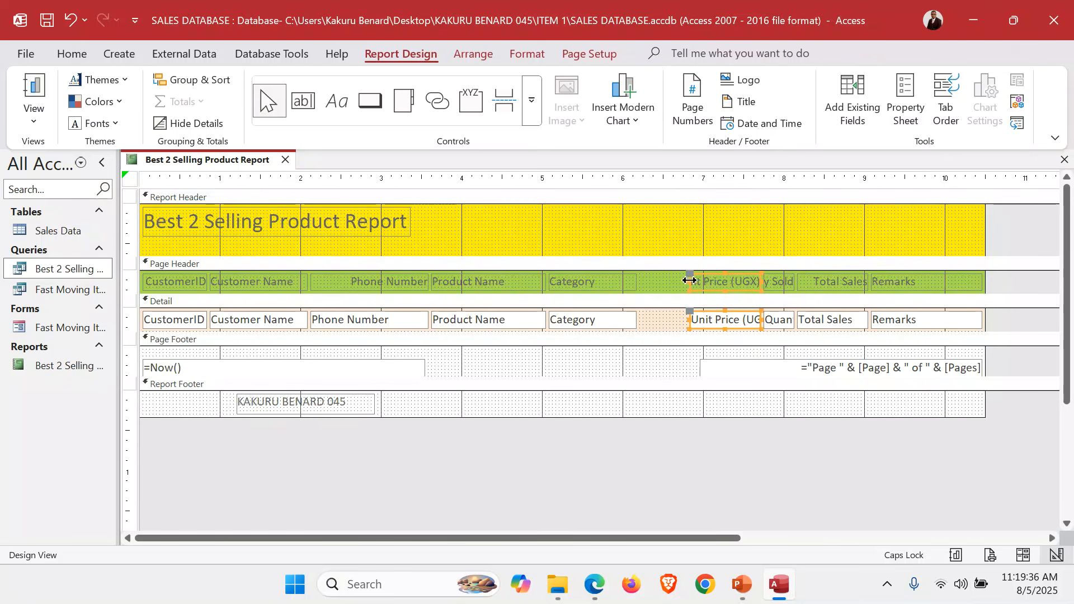
drag(689, 279, 664, 285)
key(Left)
key(Left)
key(Left)
key(Left)
key(Left)
key(Left)
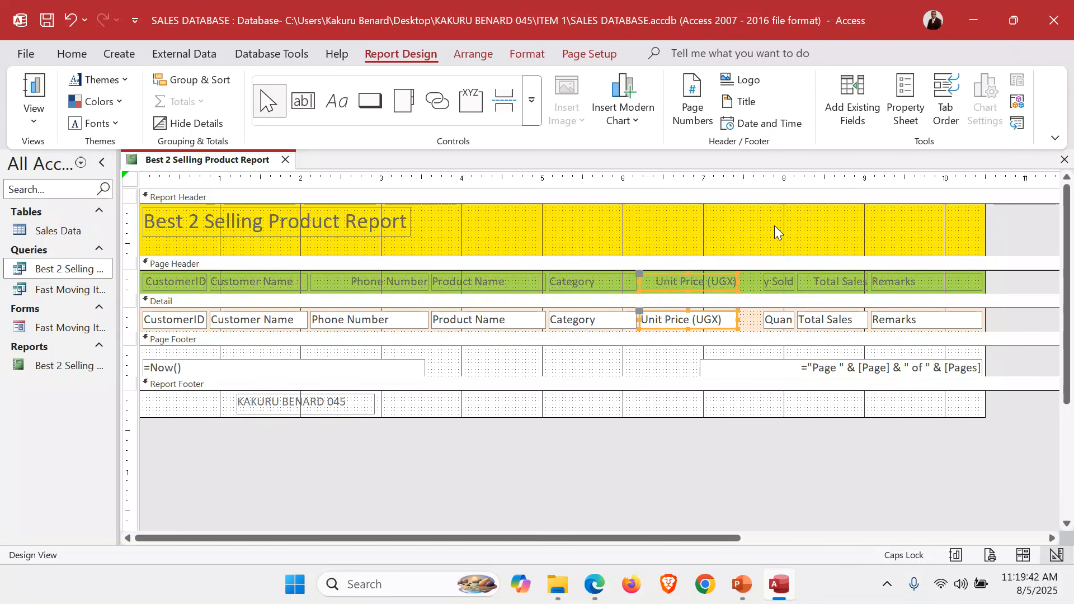
Widen the Quantity Sold heading and field leftward until they meet Unit Price (UGX)
drag(774, 226, 779, 327)
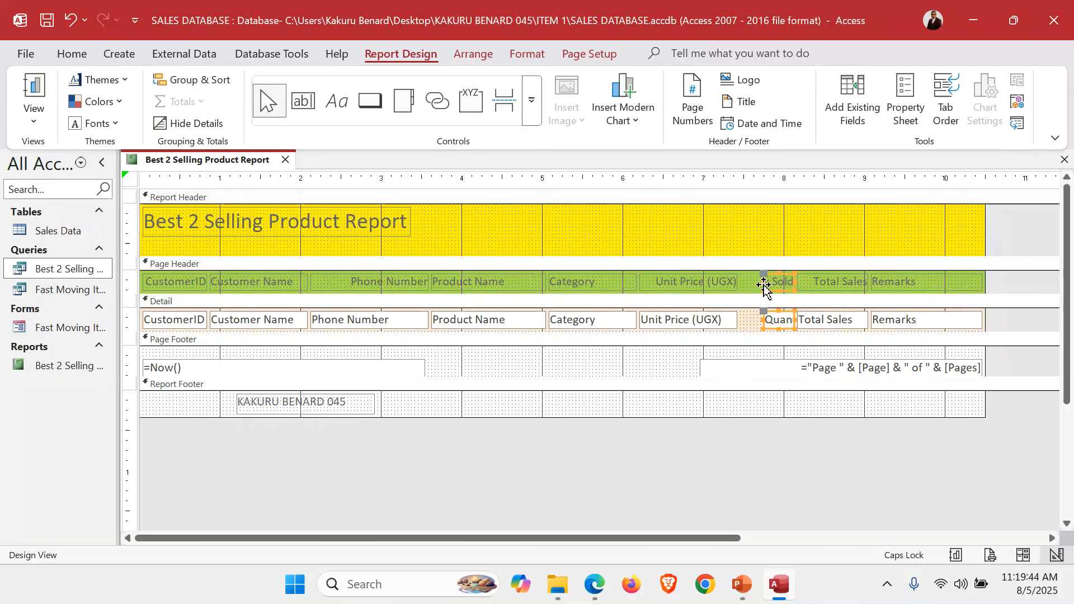
drag(763, 280, 740, 282)
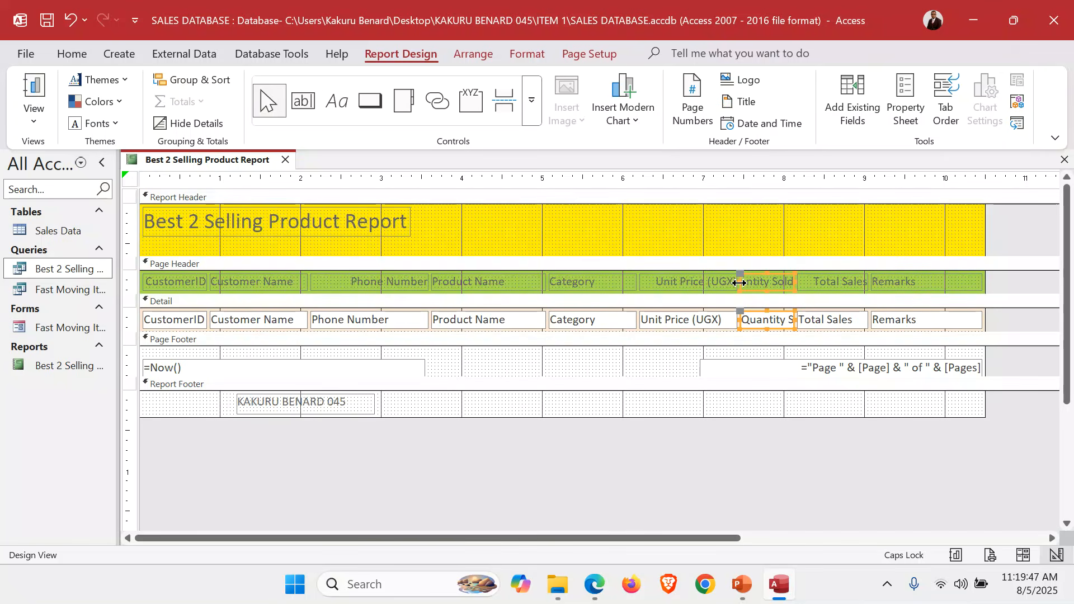
click(819, 245)
Narrow the Remarks heading and field from their left edge to make room for Total Sales
drag(896, 235, 920, 327)
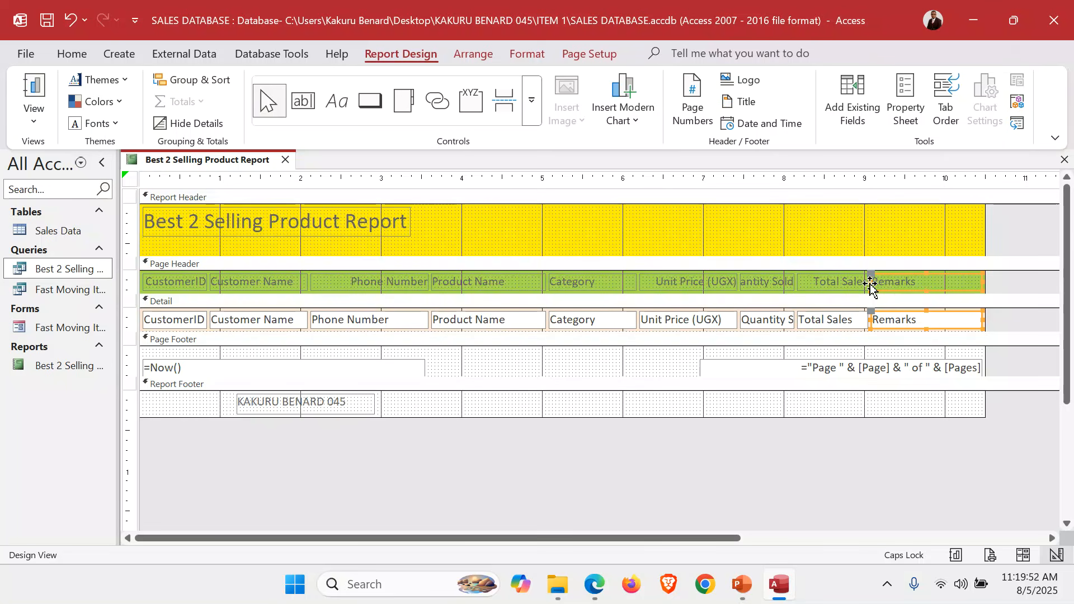
drag(872, 281, 894, 280)
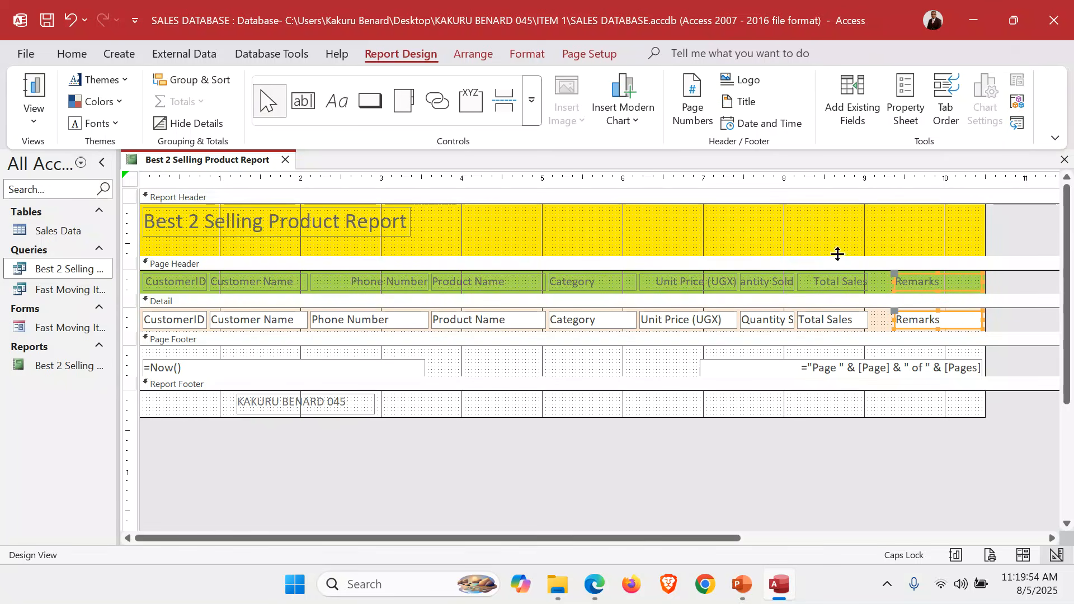
click(832, 238)
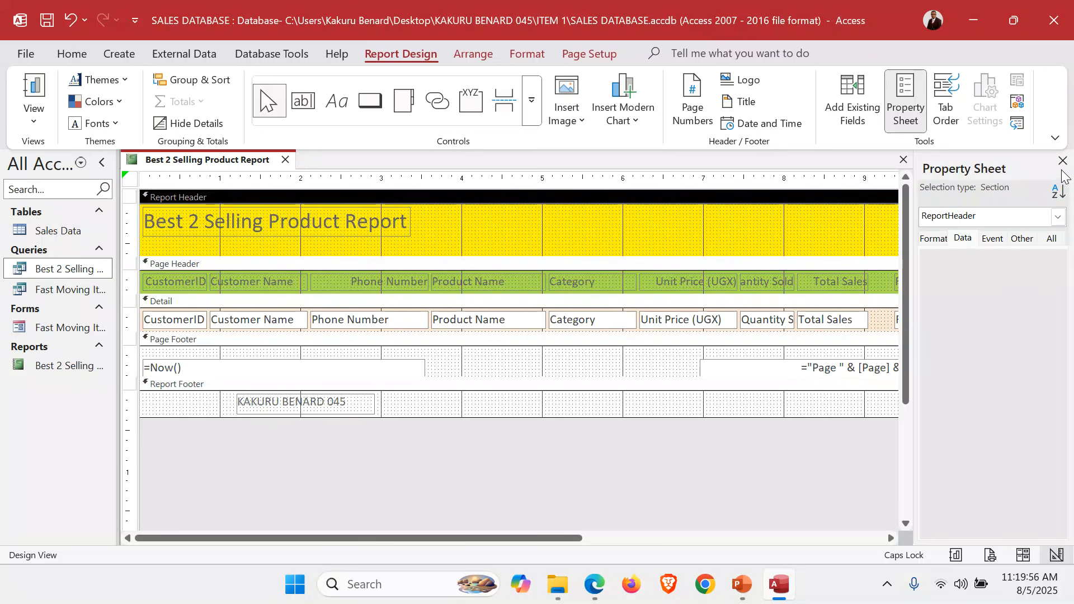
click(1063, 161)
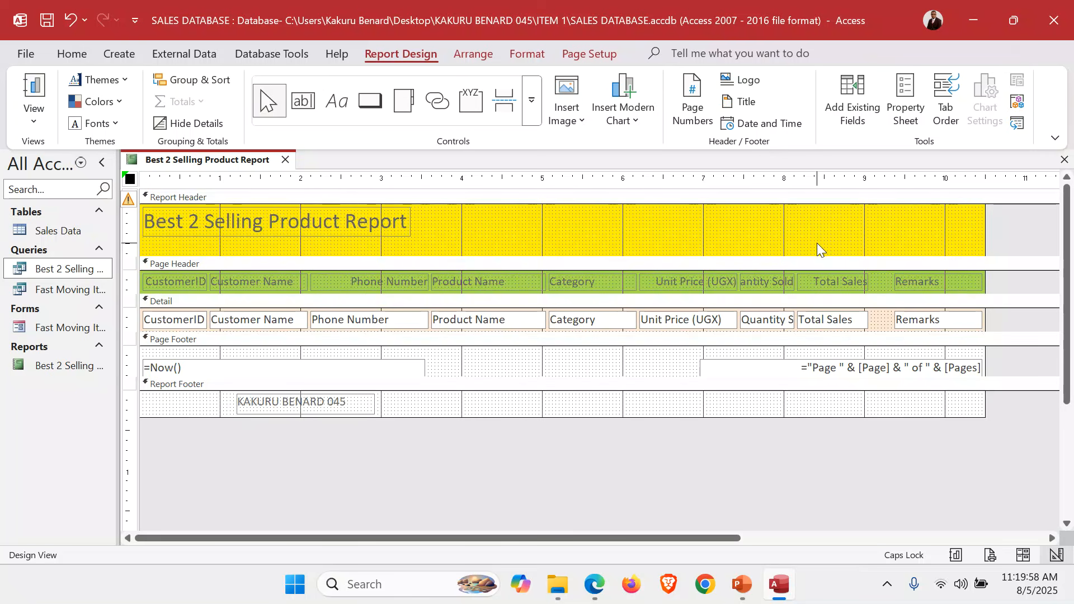
Shift the Total Sales heading and field right until they sit directly beside Remarks
drag(817, 243, 833, 327)
key(Right)
key(Right)
key(Right)
key(Right)
key(Right)
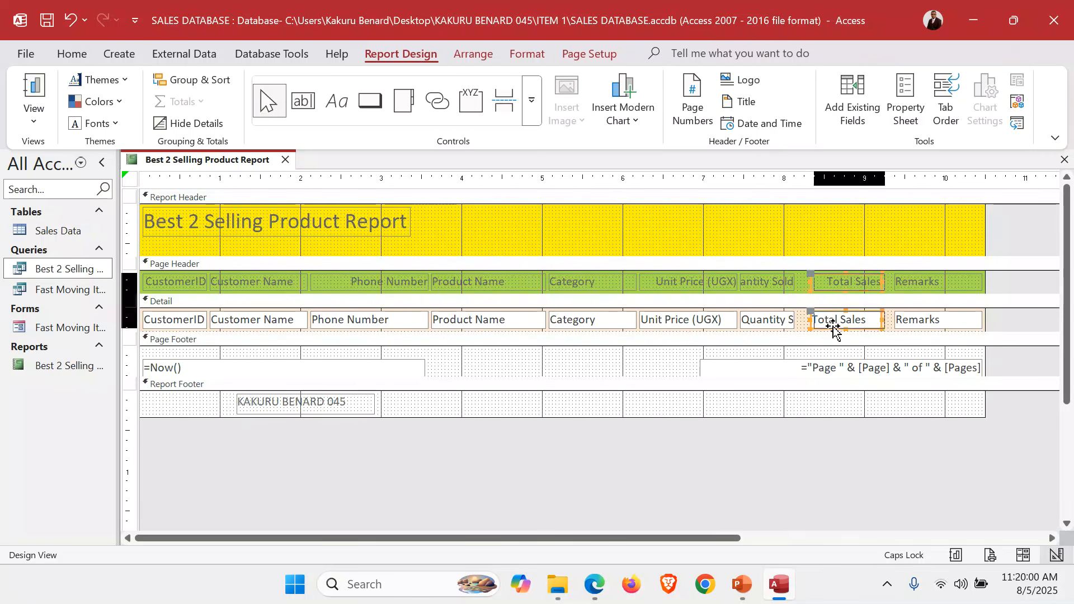
key(Right)
key(Right)
key(Right)
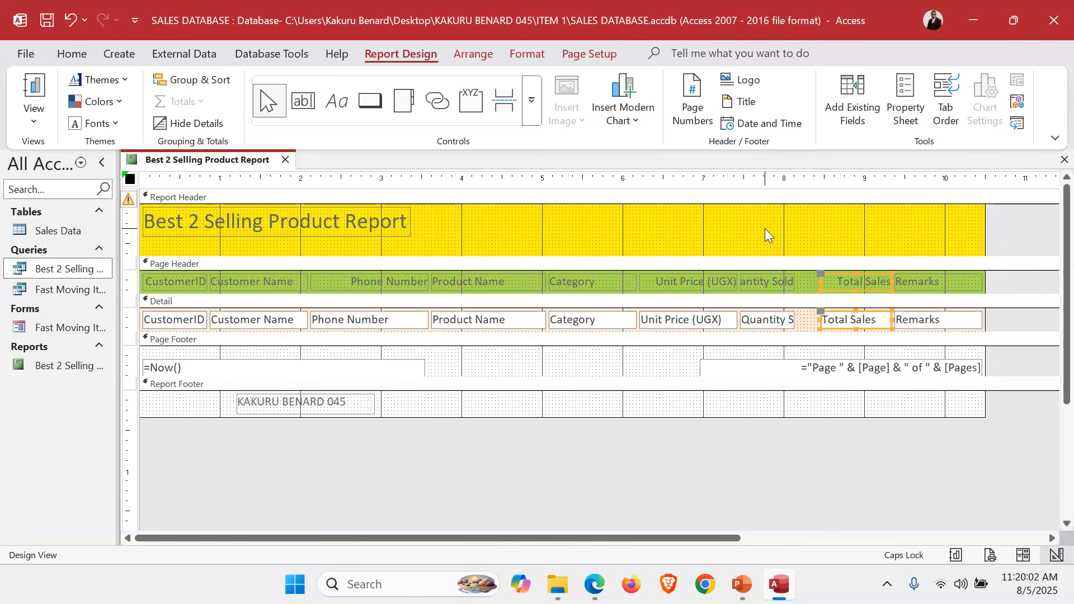
Widen the Quantity Sold heading and field rightward up to Total Sales, and check the column layout in Report View
drag(764, 228, 770, 336)
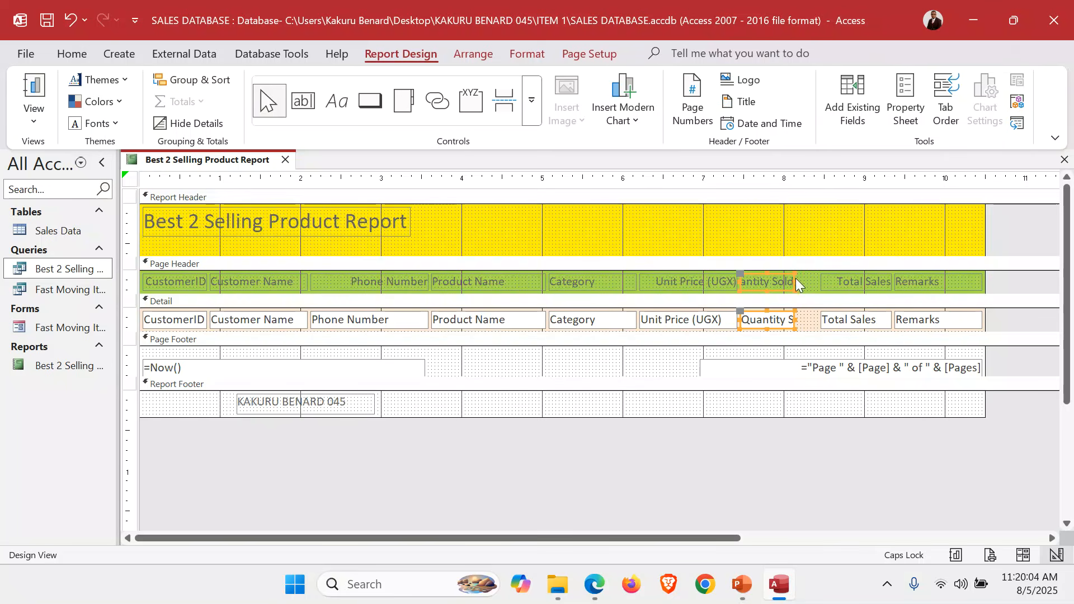
drag(794, 280, 816, 284)
click(796, 227)
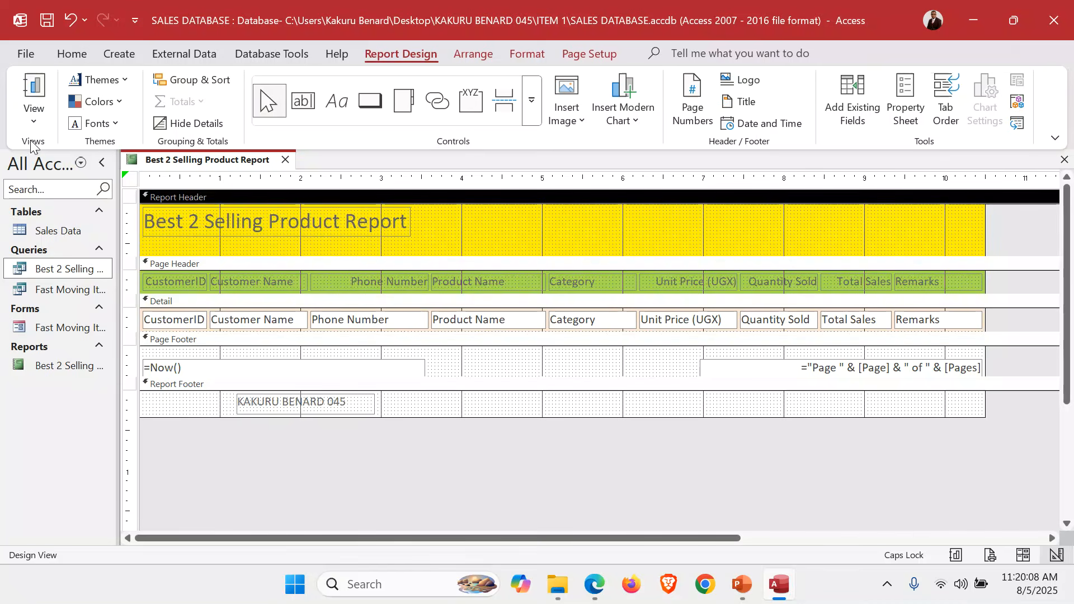
click(34, 119)
click(69, 148)
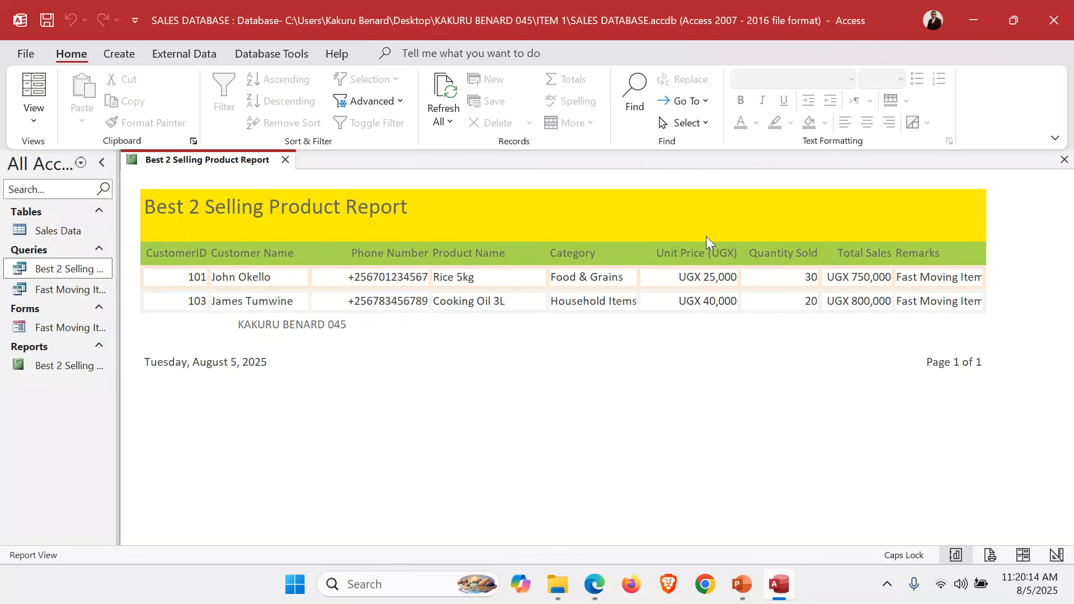
In Design View, insert the Sunrise City Supermarket logo into the report header beside the title, and close the report
click(34, 120)
click(101, 259)
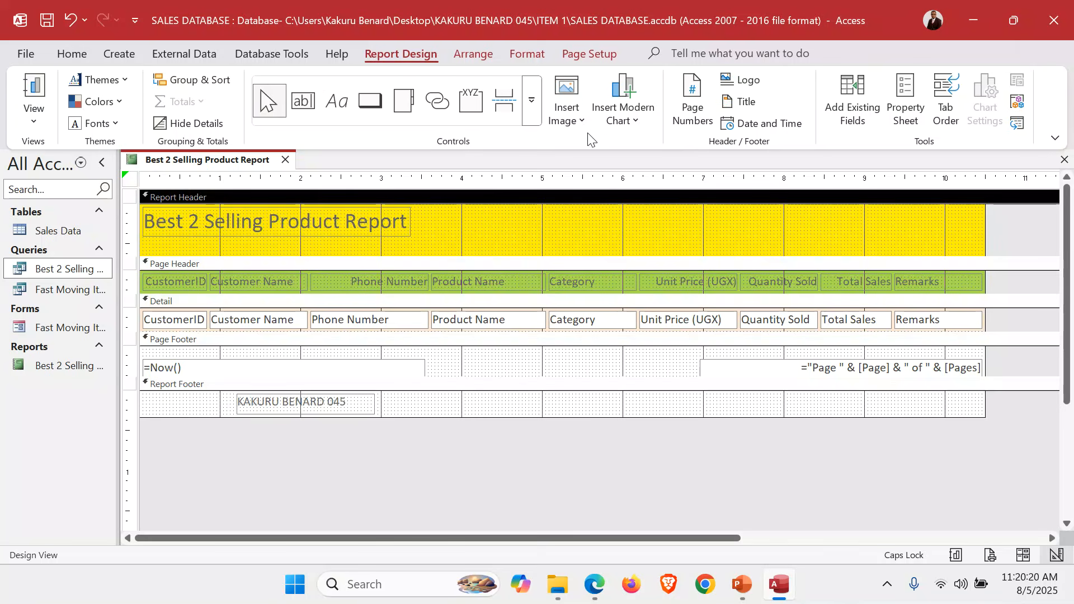
click(579, 113)
click(599, 150)
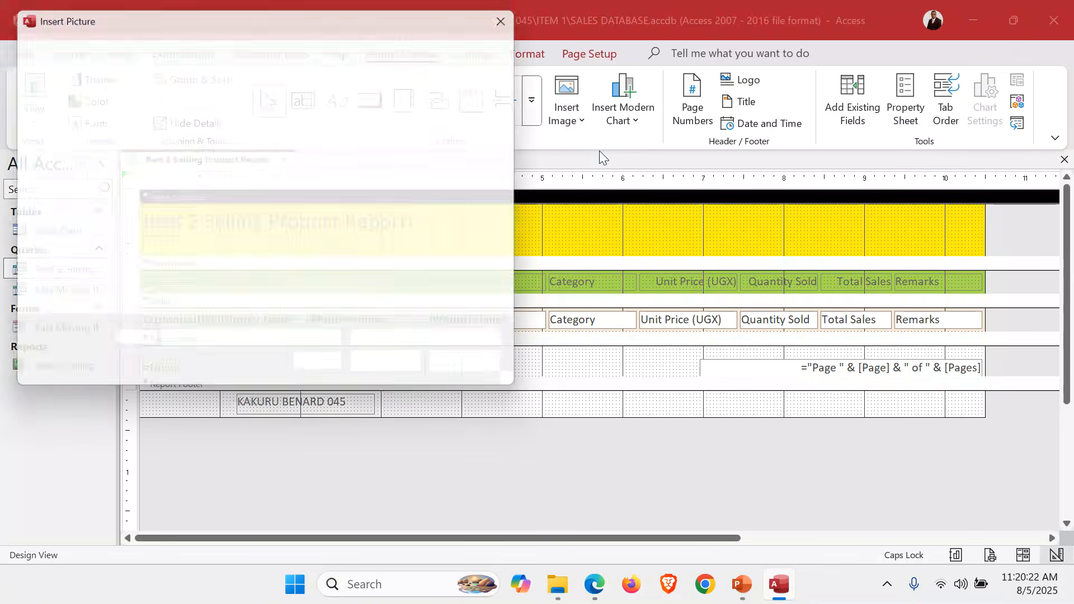
double_click(188, 164)
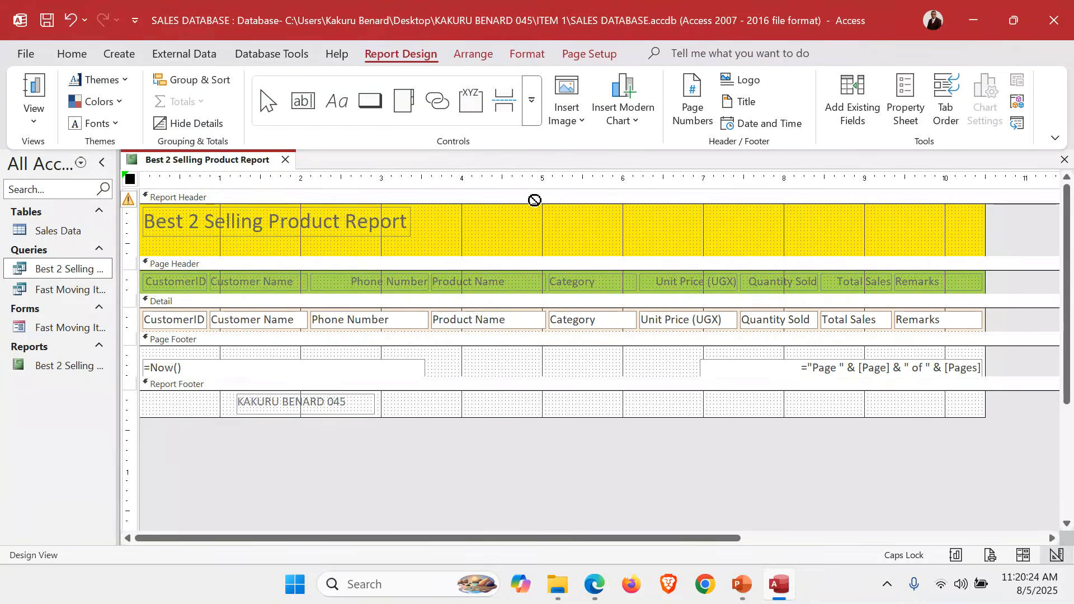
drag(573, 207, 743, 250)
click(825, 250)
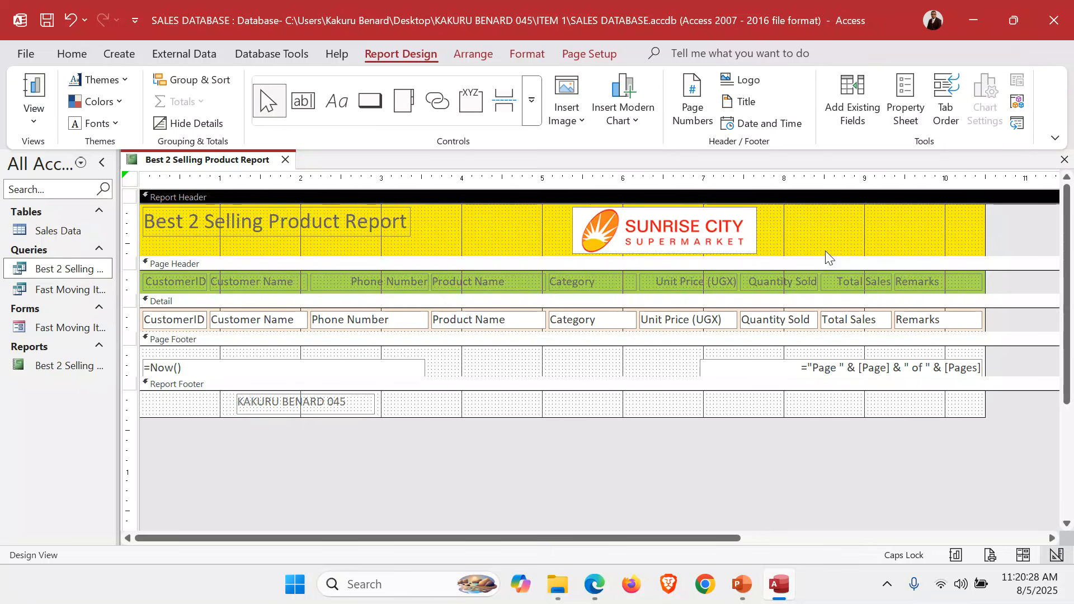
click(1065, 159)
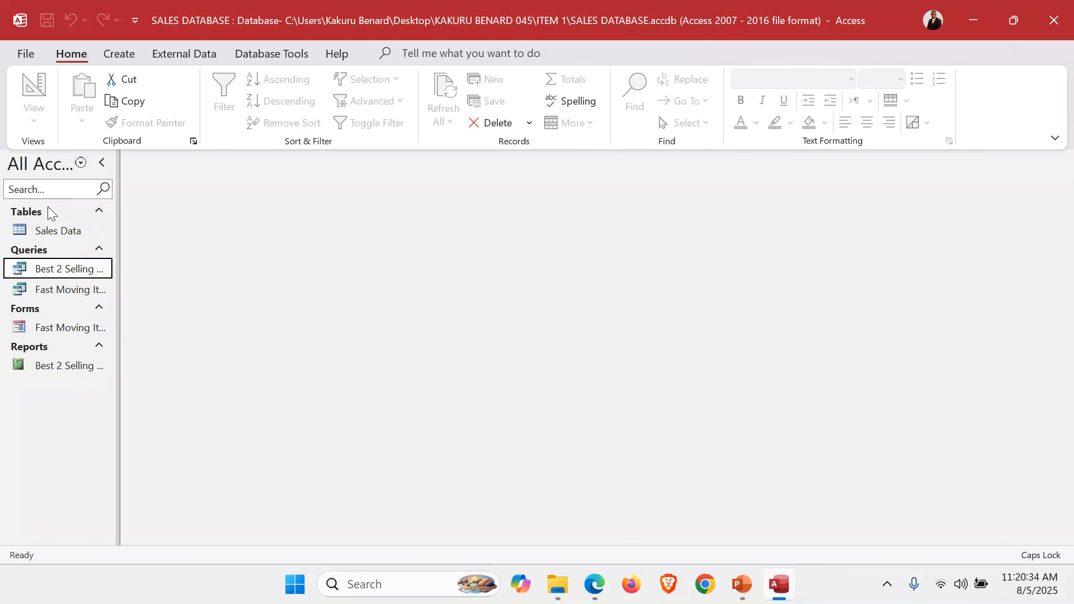
Open the Sales Data table in Print Preview and magnify the page to inspect its columns
double_click(45, 229)
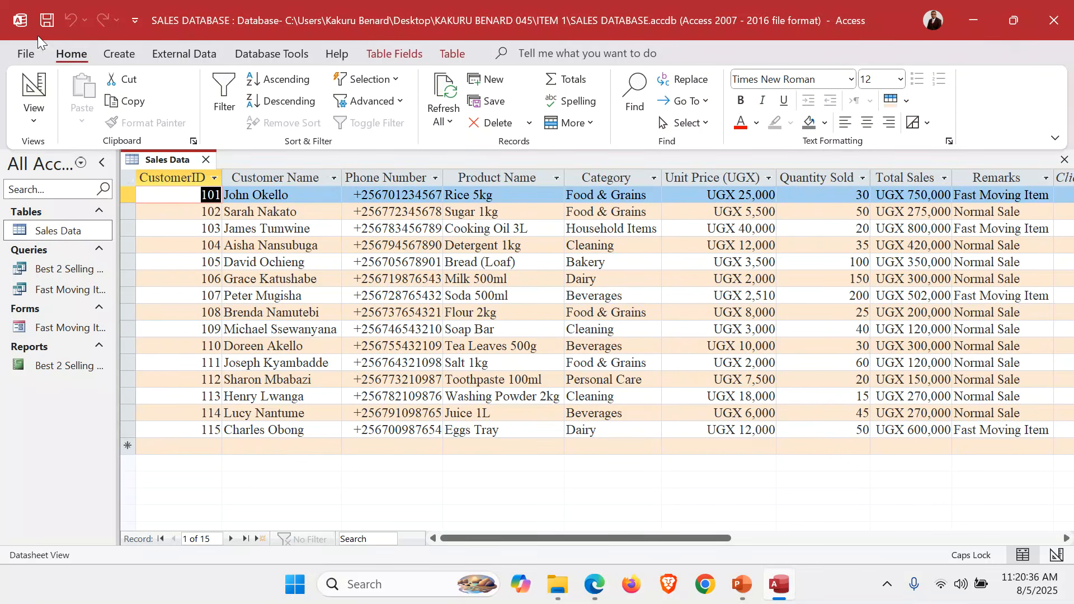
click(23, 53)
click(48, 312)
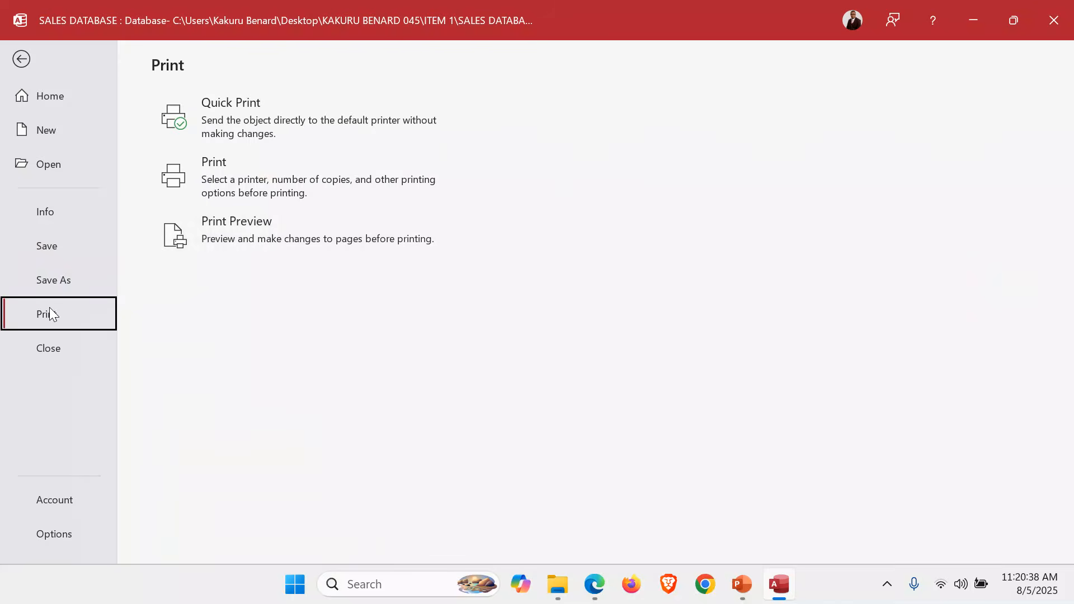
click(283, 254)
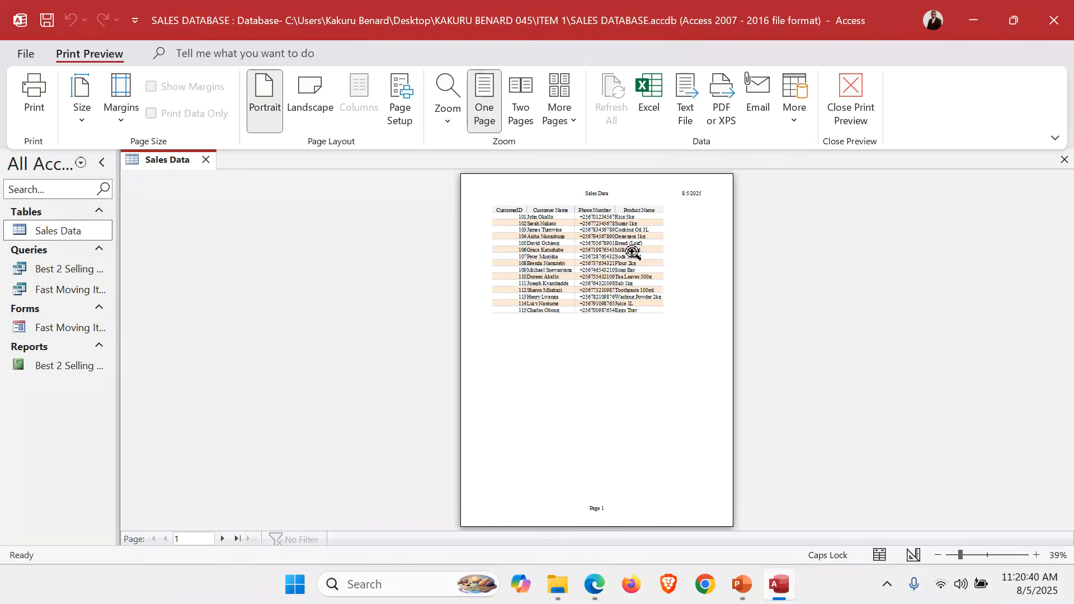
click(629, 248)
scroll(716, 253, down, 3)
scroll(719, 255, up, 5)
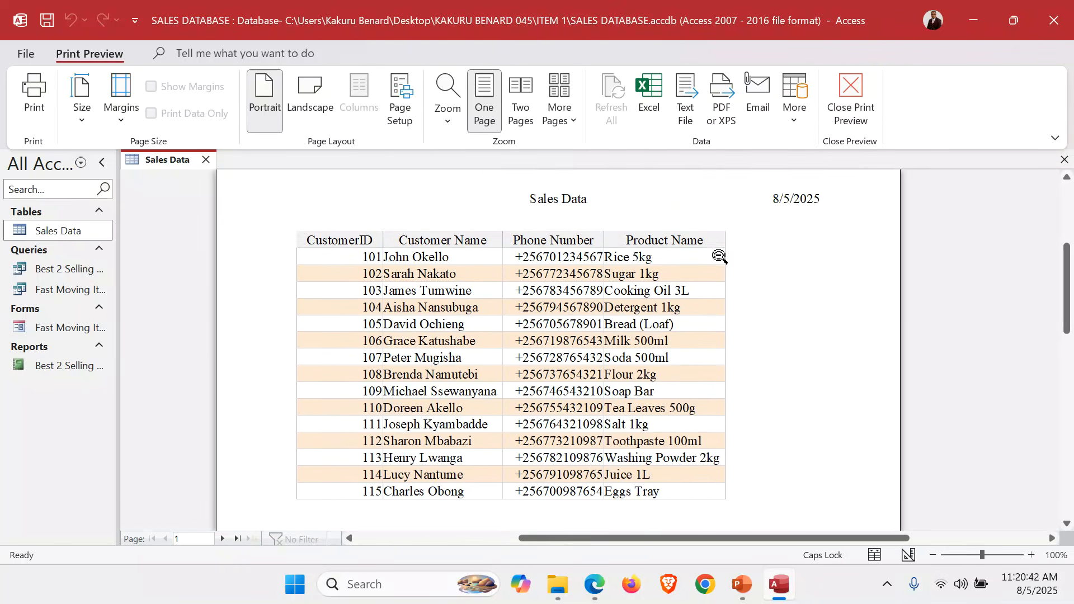
Set the Sales Data print layout to landscape and check how the columns split across the pages
click(310, 102)
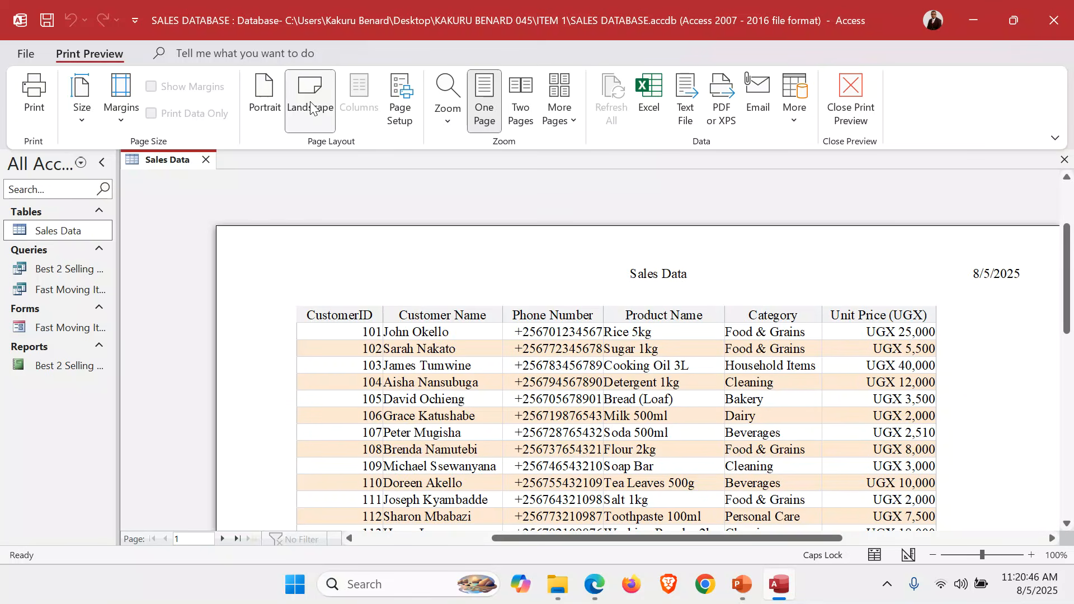
scroll(720, 391, down, 2)
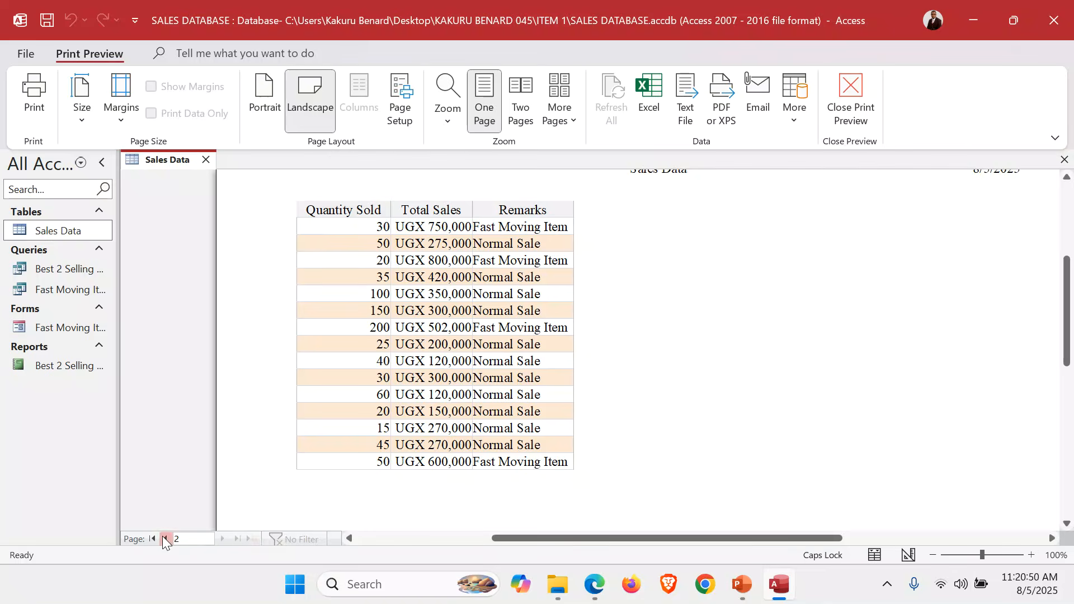
click(165, 539)
scroll(546, 371, up, 3)
scroll(547, 371, down, 7)
scroll(546, 372, up, 5)
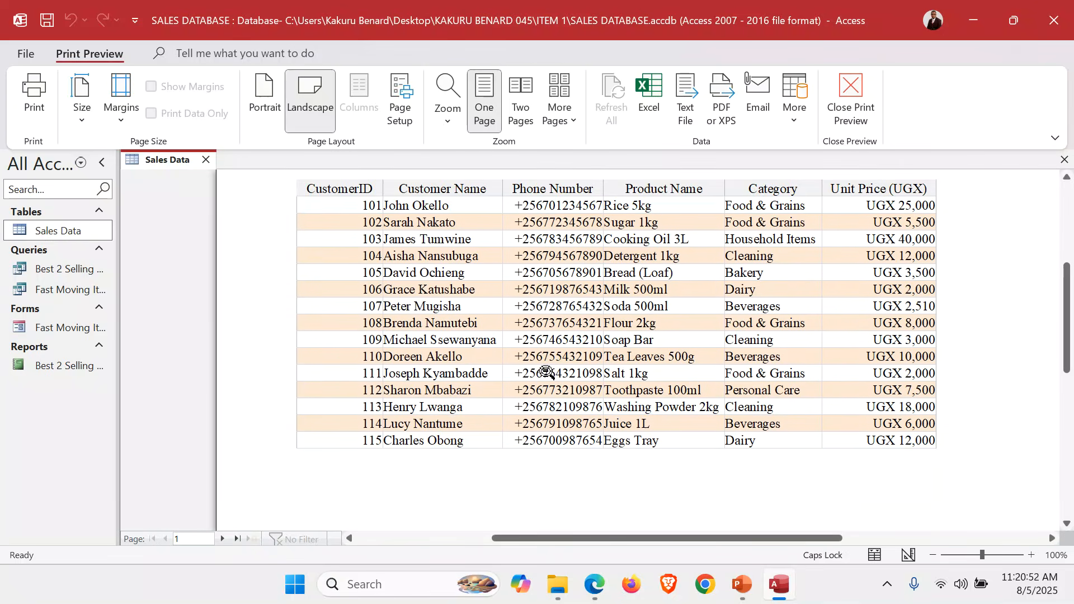
Apply the Narrow margins to the Sales Data print layout and inspect the page's right side
click(124, 123)
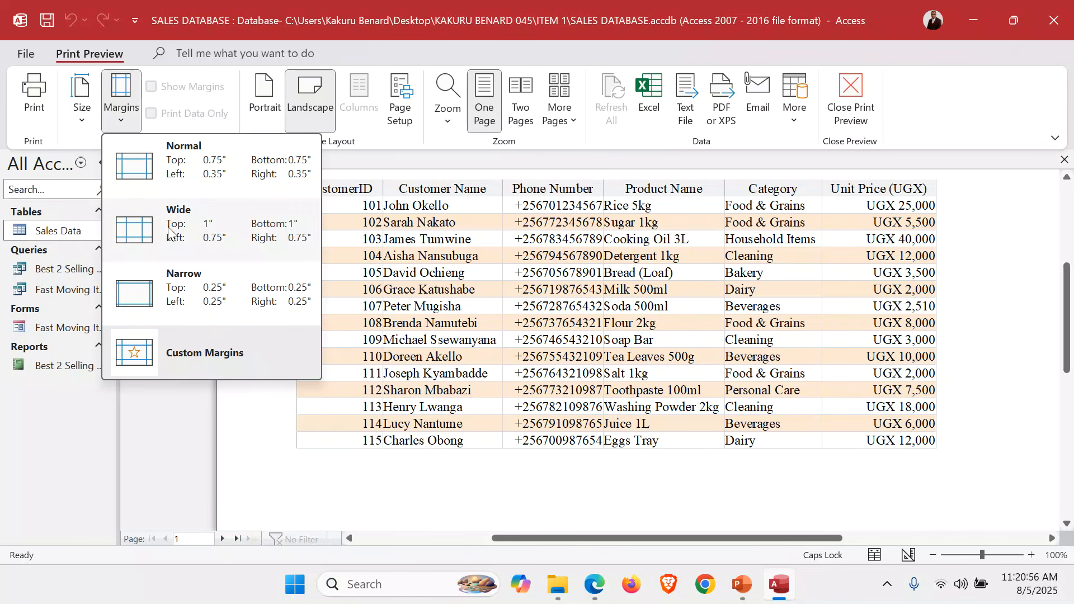
click(203, 284)
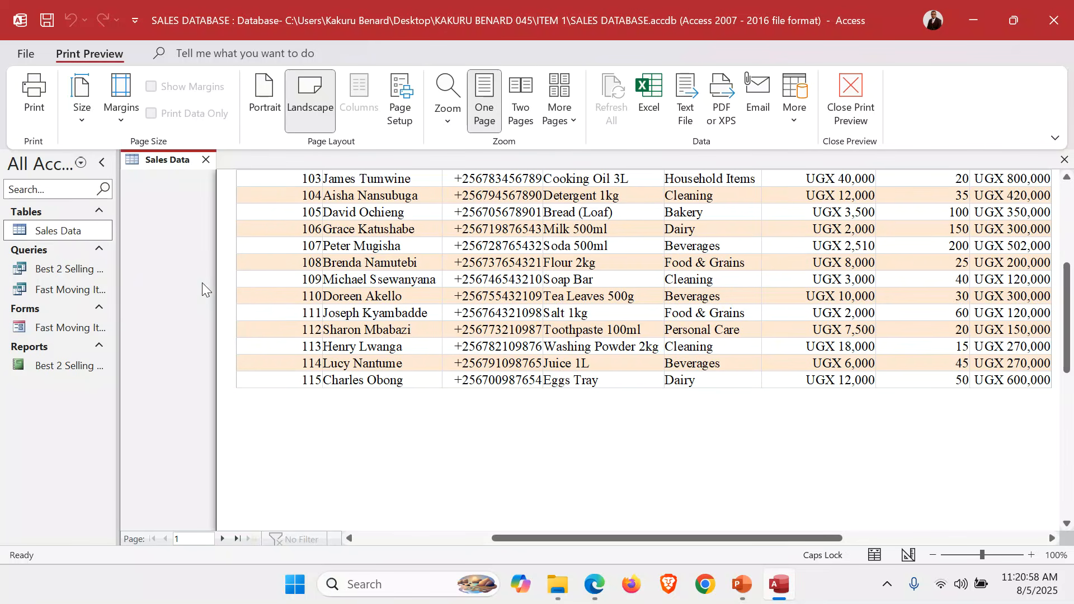
drag(580, 538, 639, 538)
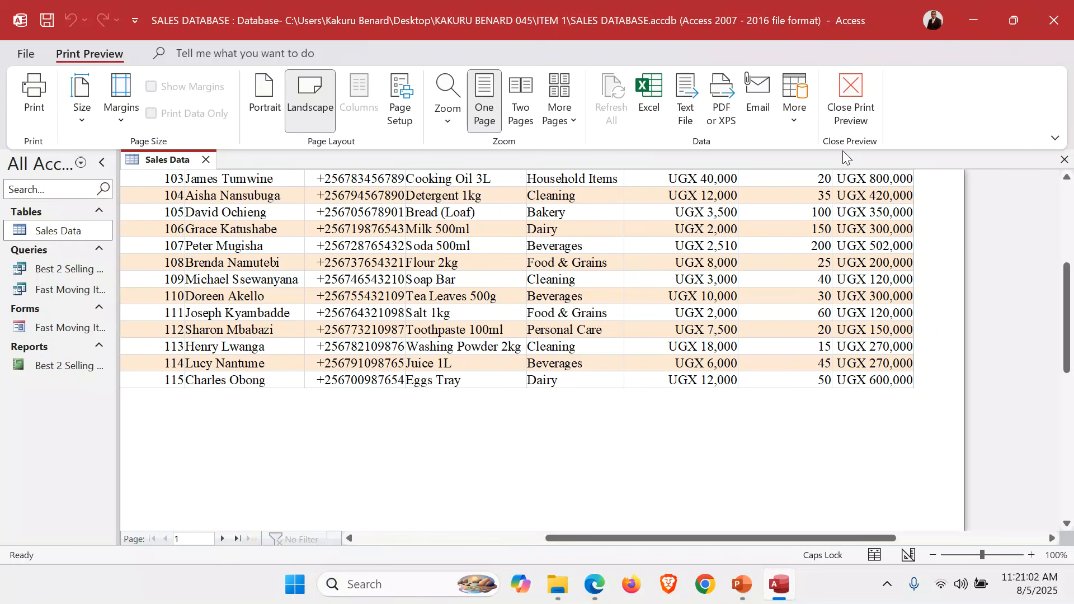
View the print options for the Sales Data table without printing, and close the table
click(34, 98)
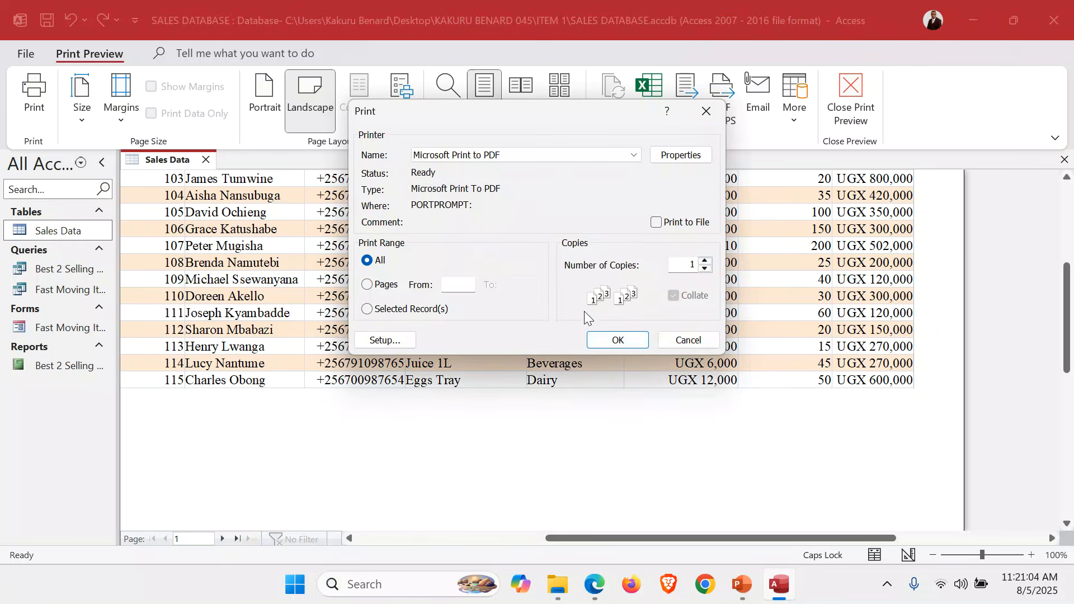
click(688, 339)
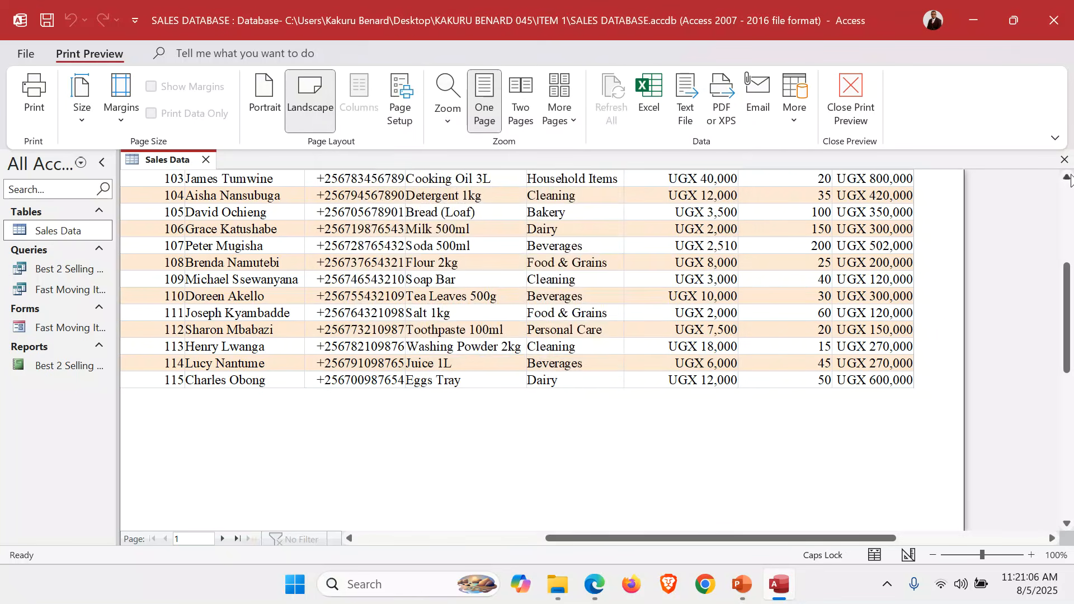
click(1064, 160)
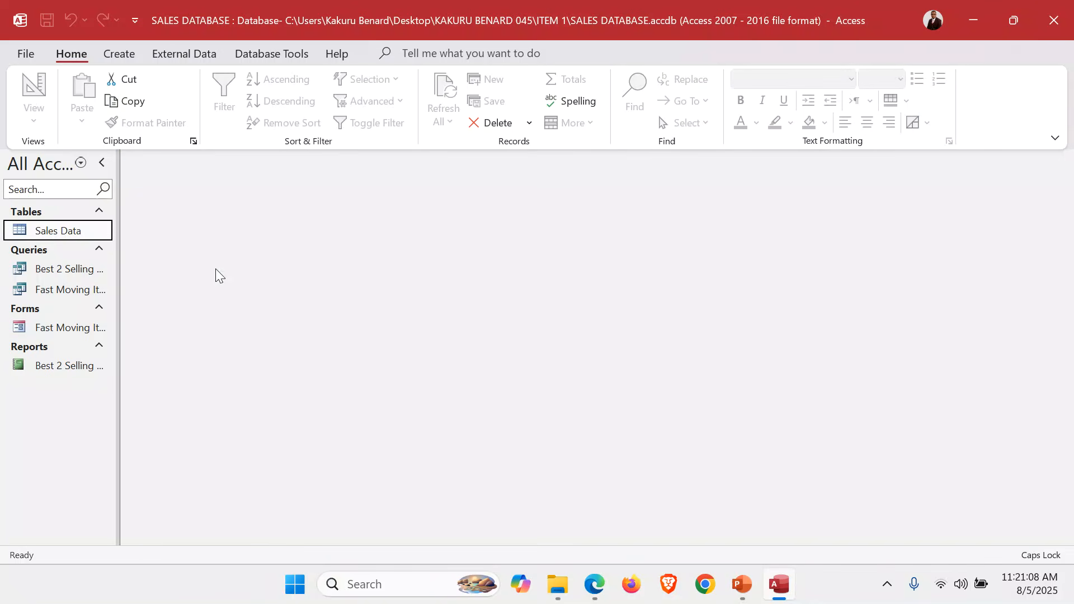
Open the Best 2 Selling Products query and display it in Print Preview
double_click(71, 268)
click(25, 54)
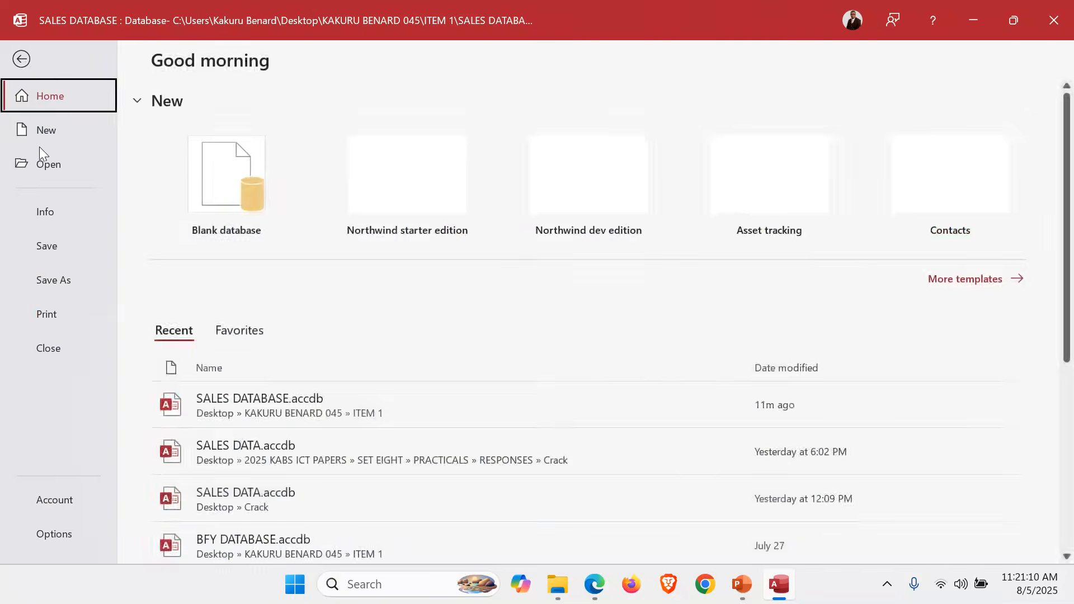
click(54, 307)
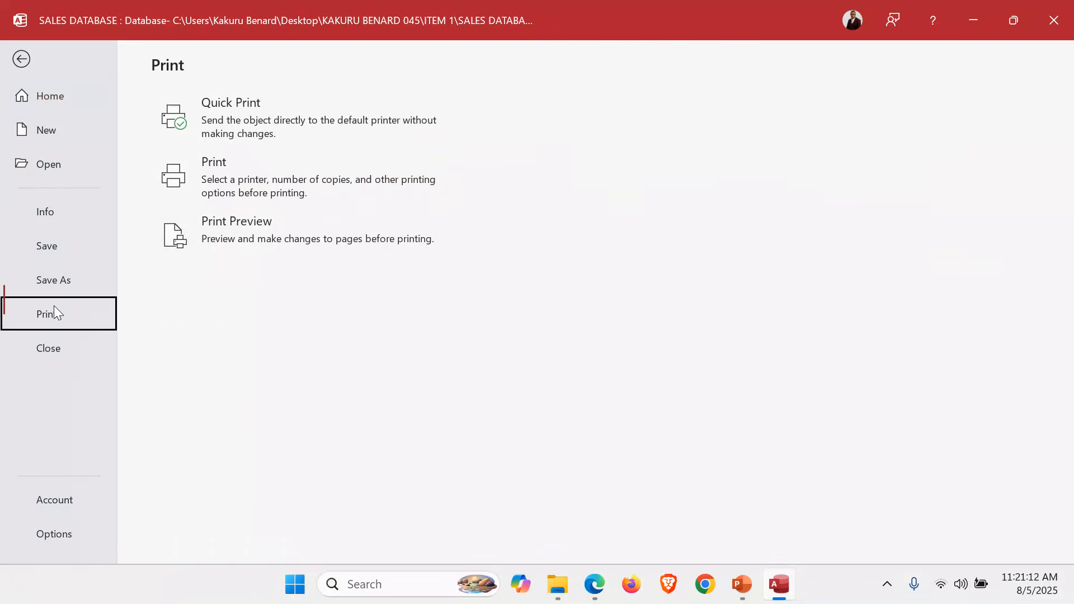
click(250, 232)
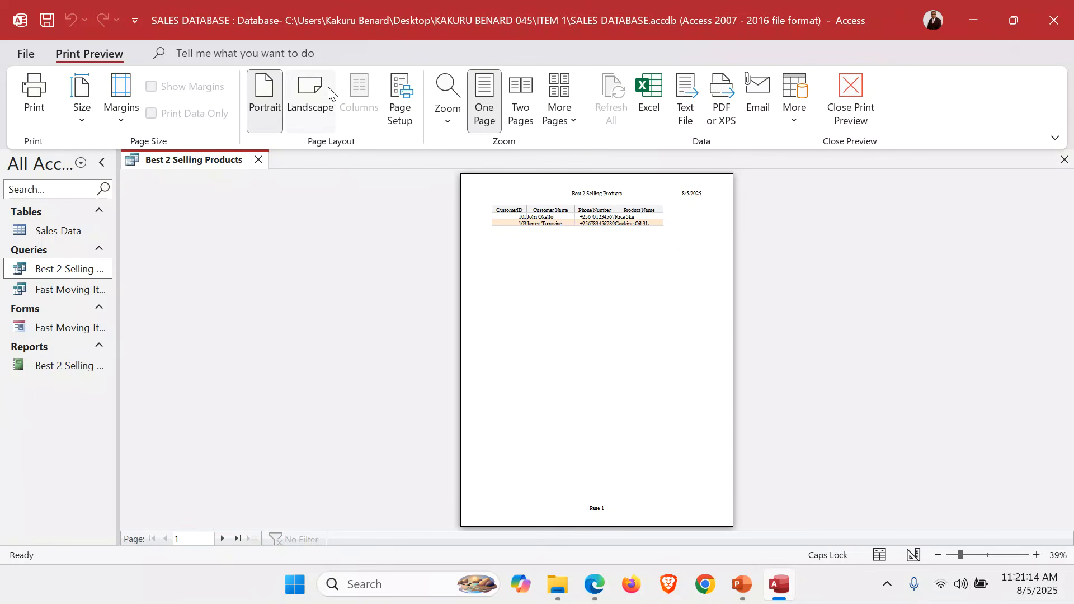
Set the Best 2 Selling Products query's print layout to landscape and view its print options without printing
click(324, 89)
click(45, 84)
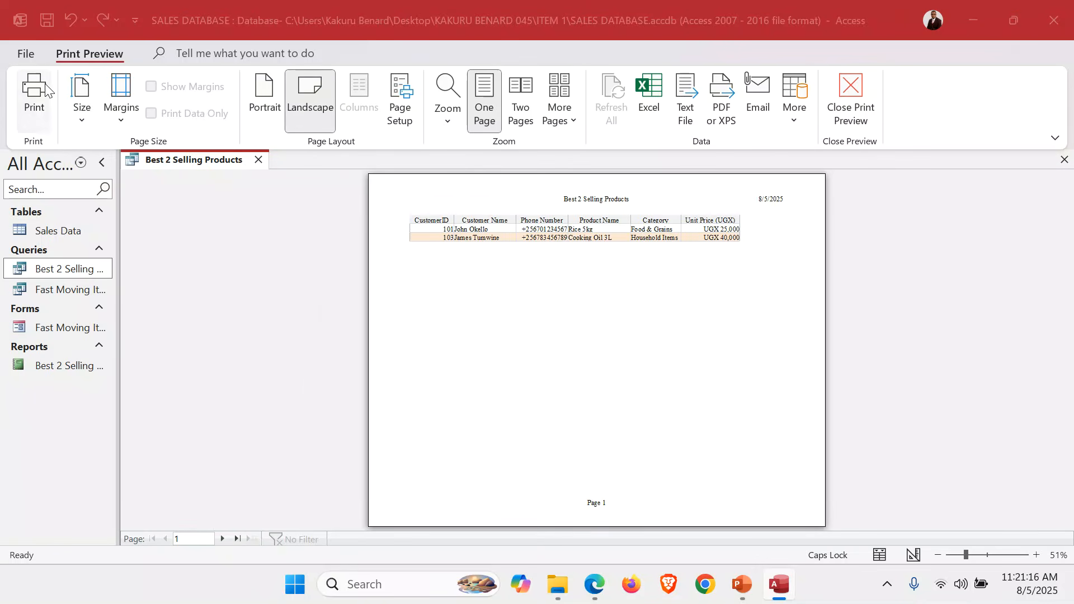
click(668, 342)
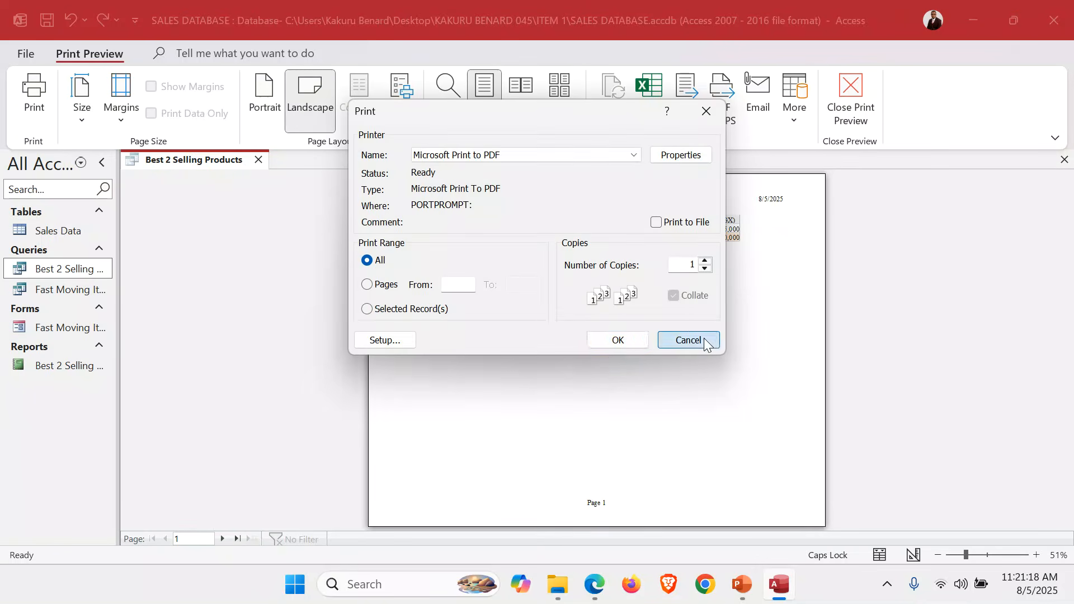
Open the Fast Moving Items Form in Print Preview and view its print options without printing
click(83, 330)
double_click(82, 330)
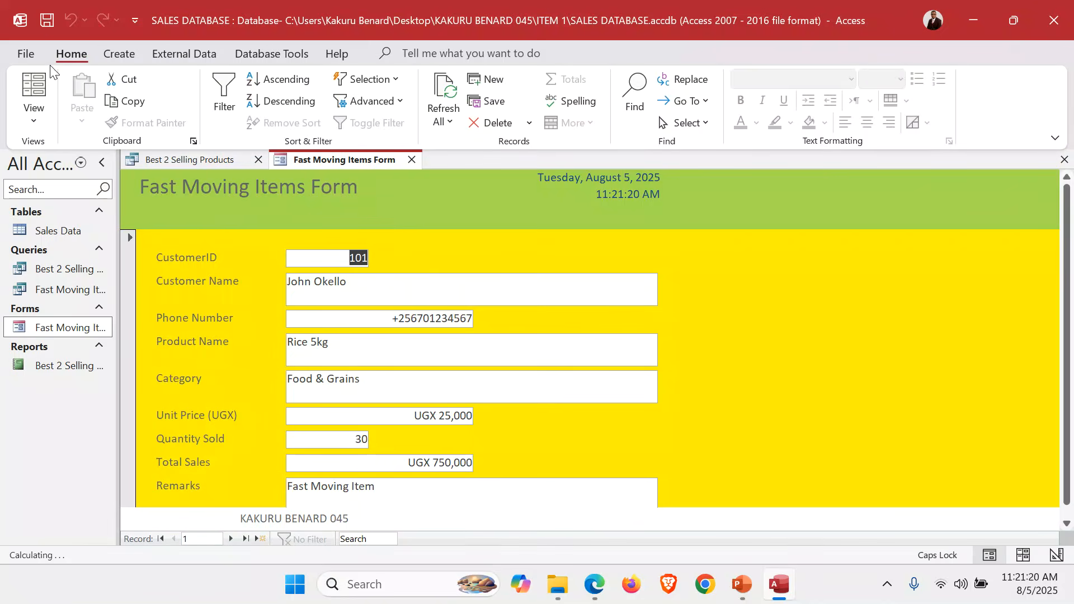
click(25, 51)
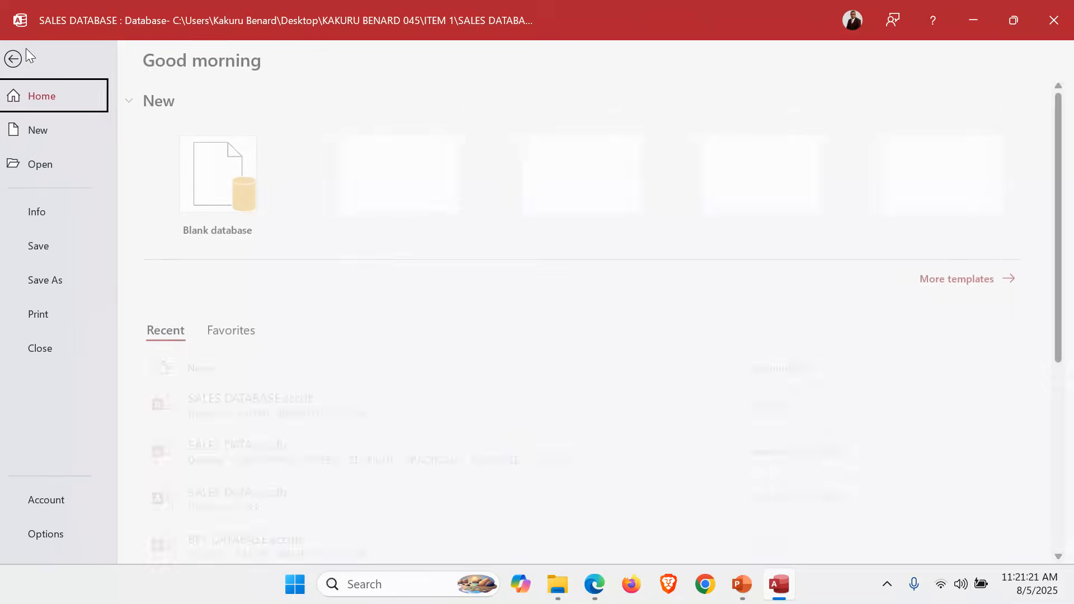
click(62, 308)
click(302, 220)
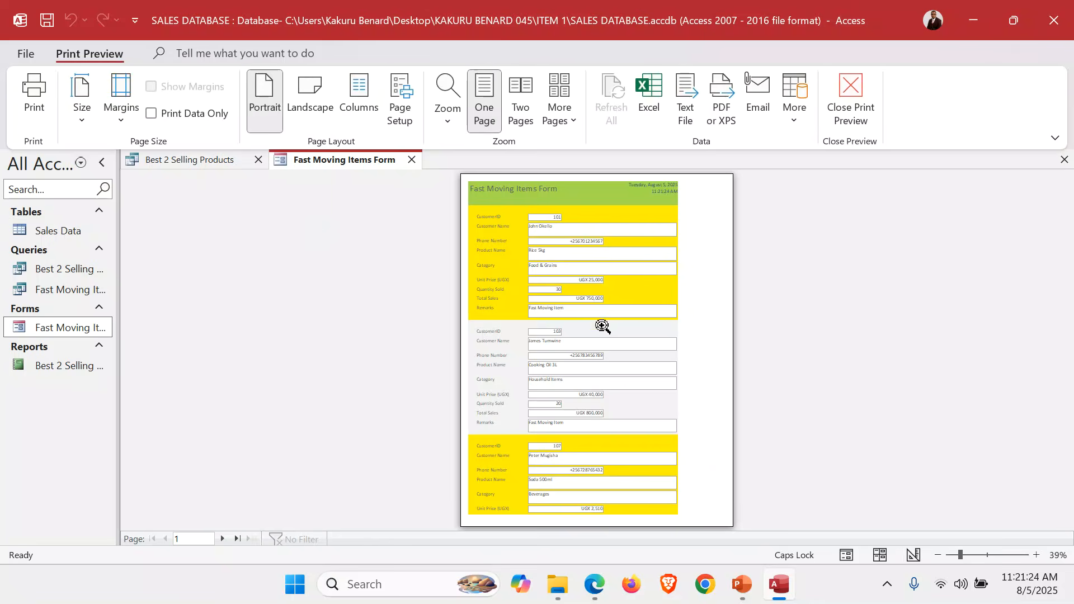
click(643, 311)
click(645, 312)
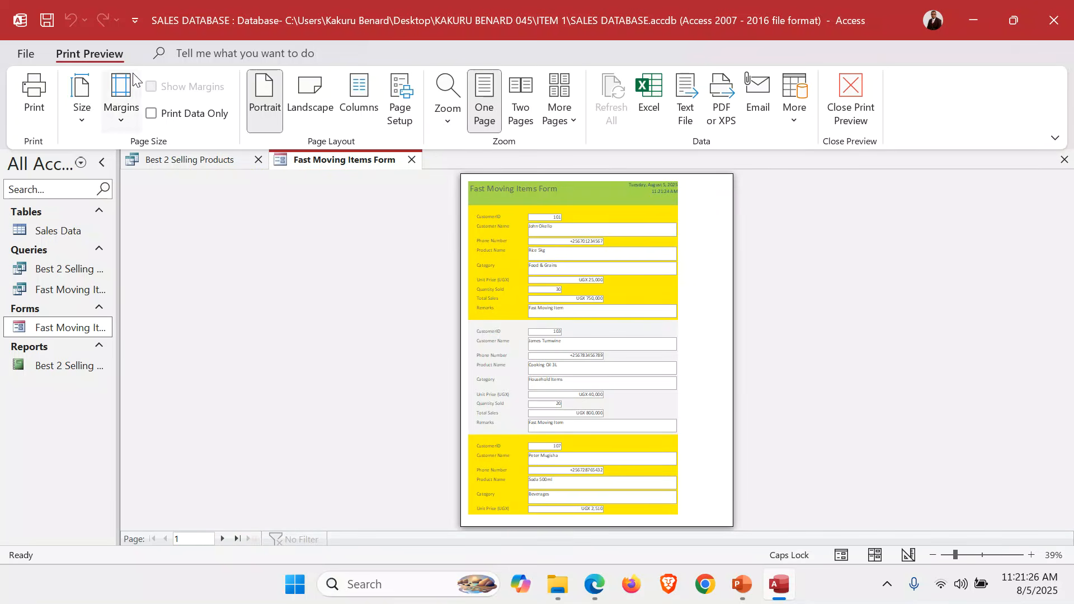
click(34, 92)
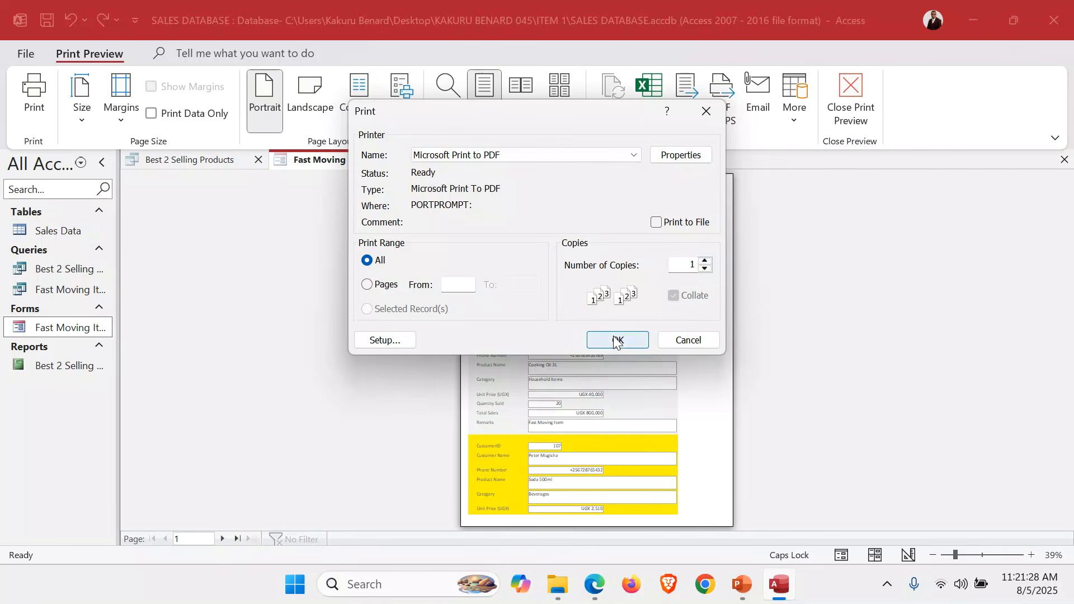
click(689, 340)
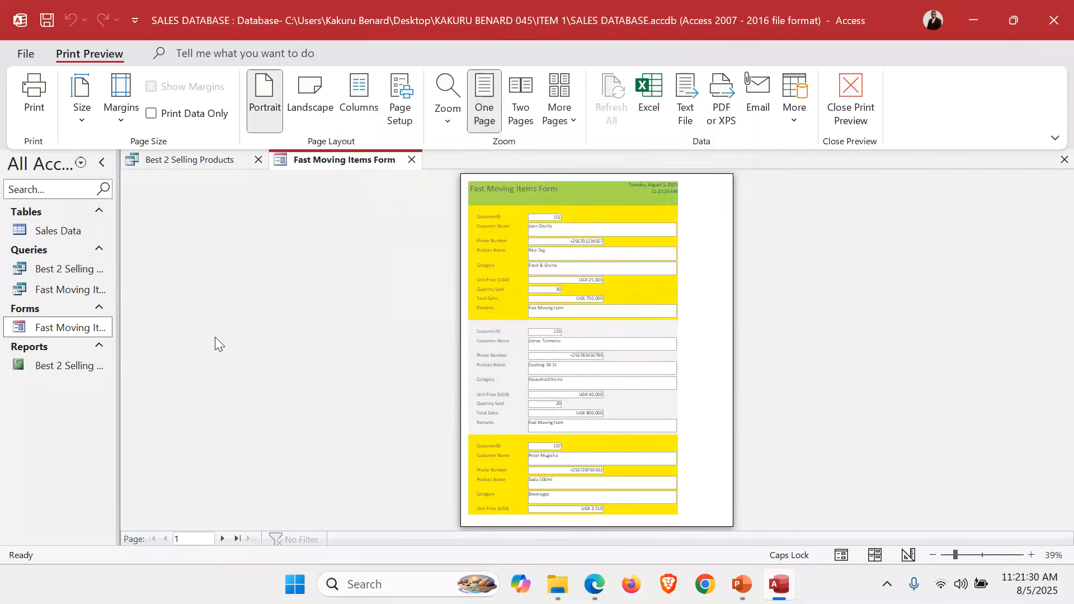
Open the Best 2 Selling Product Report in Print Preview and view its print options without printing
click(68, 367)
double_click(67, 368)
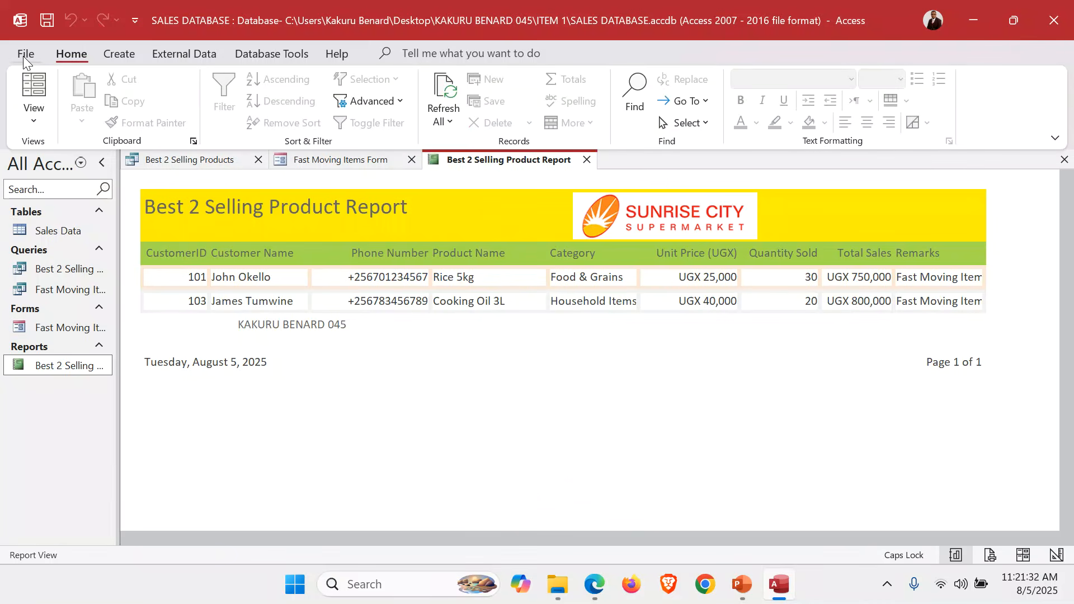
click(22, 56)
click(56, 310)
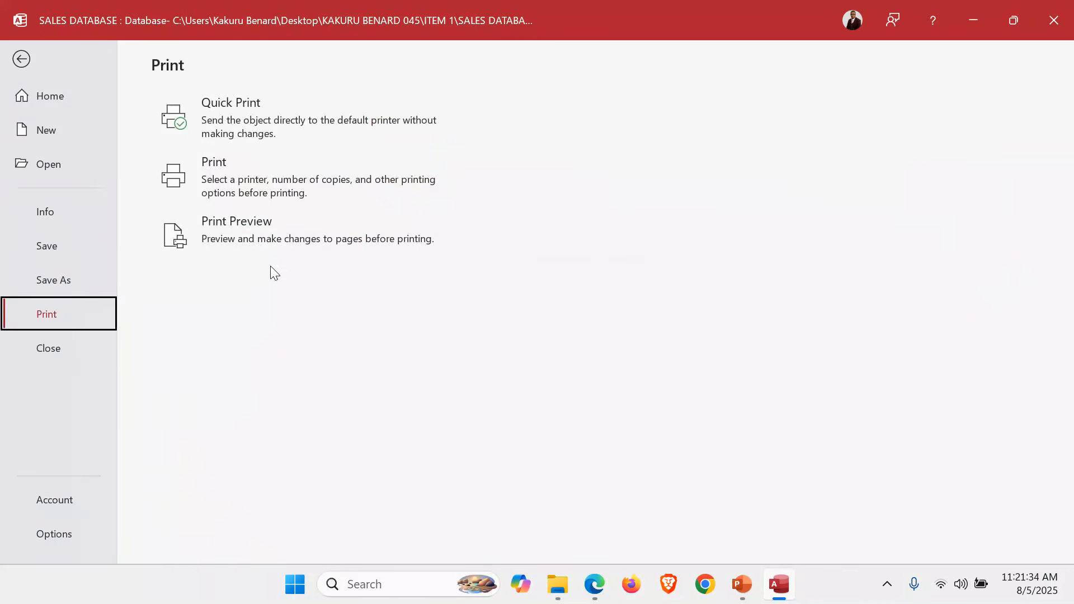
click(282, 248)
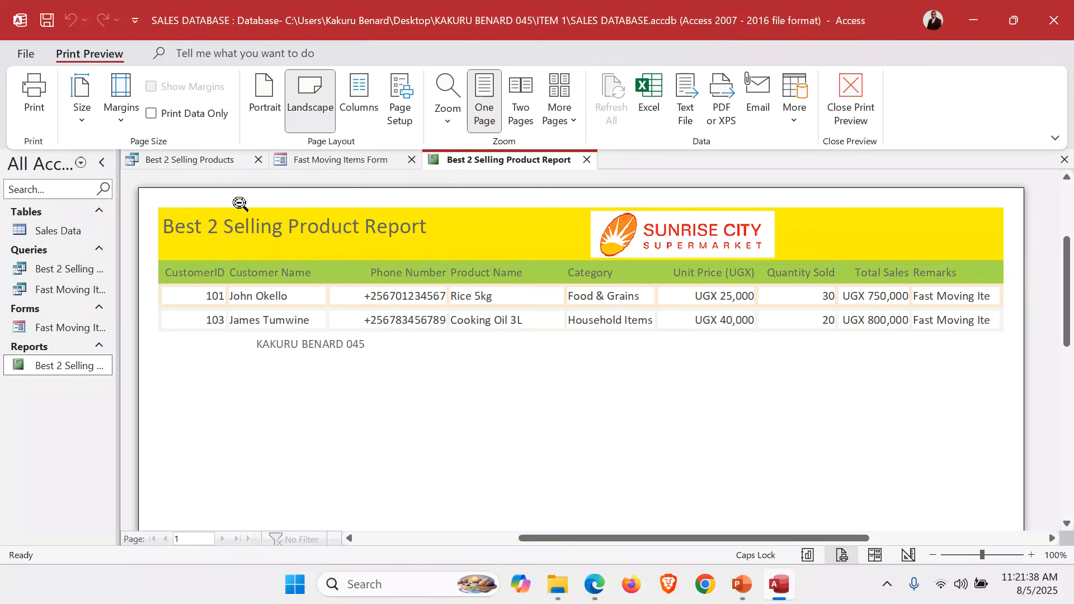
click(34, 92)
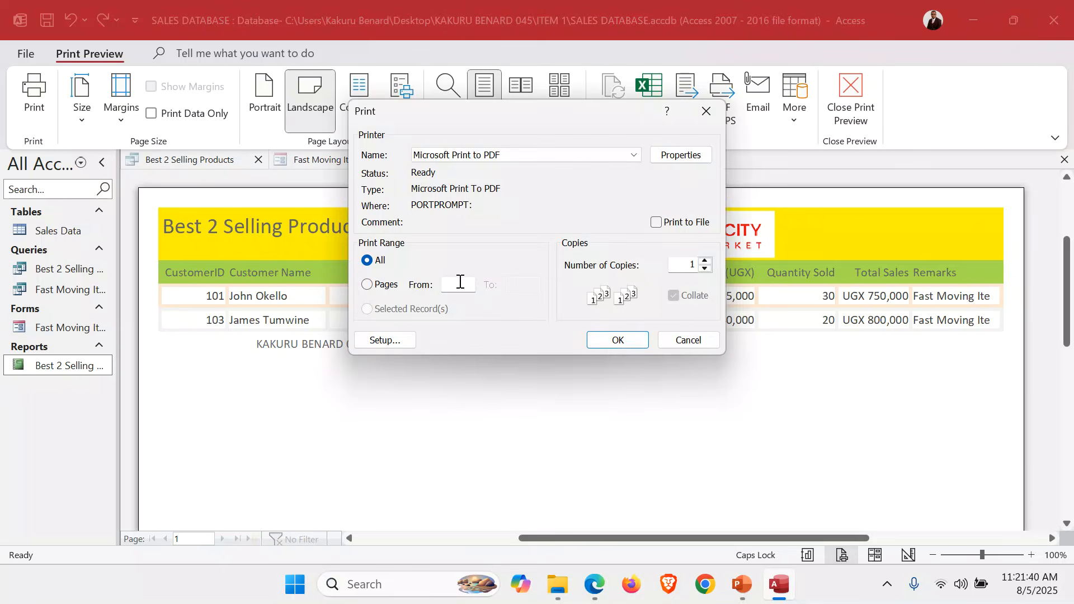
click(699, 340)
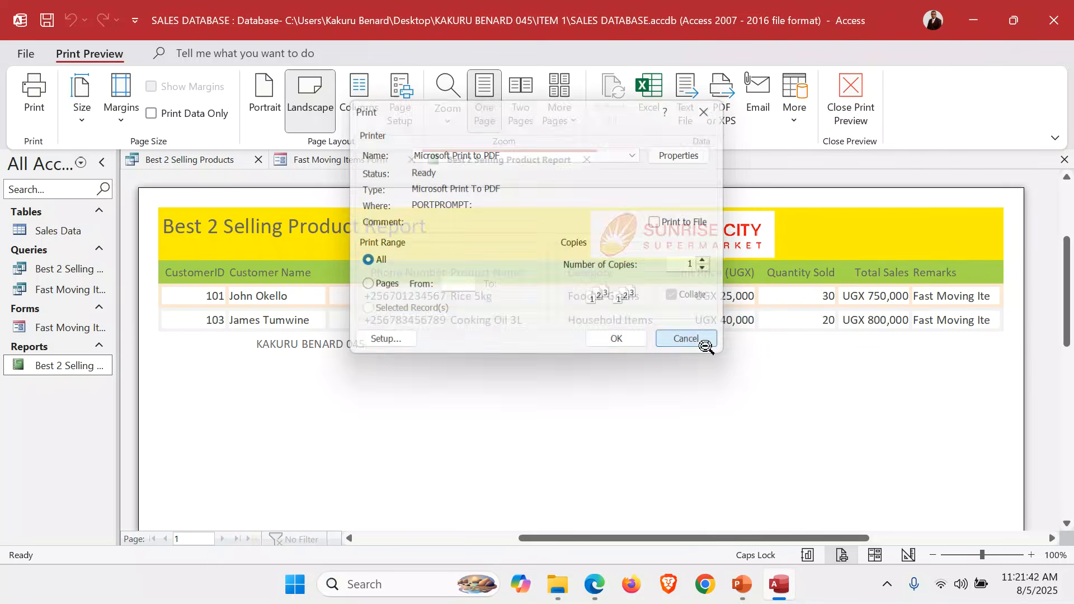
Close the database and show the slide on word processing application tools in the PowerPoint presentation
click(1064, 25)
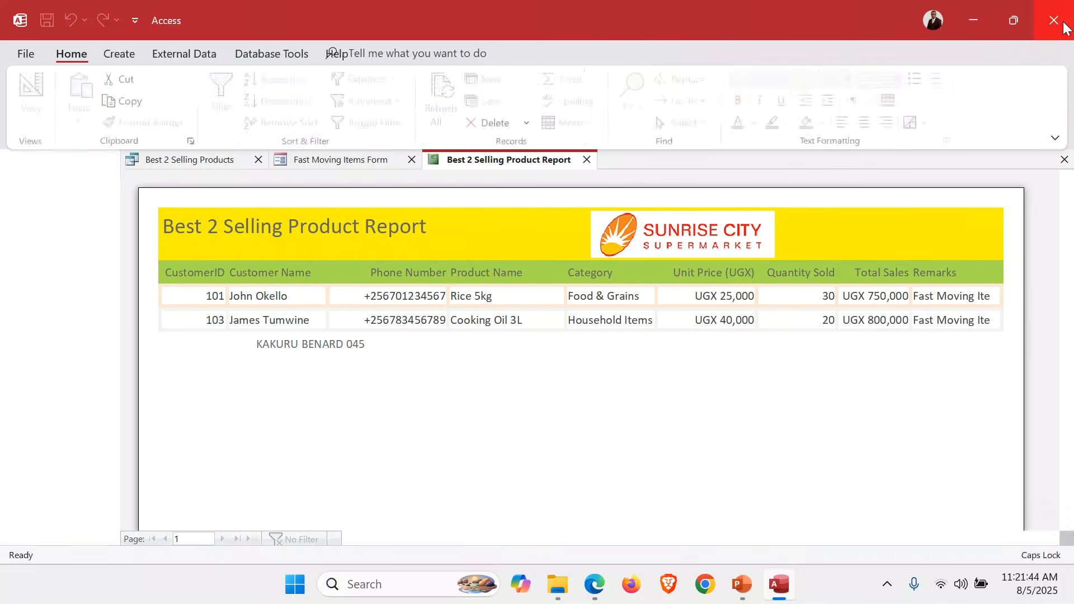
click(1039, 372)
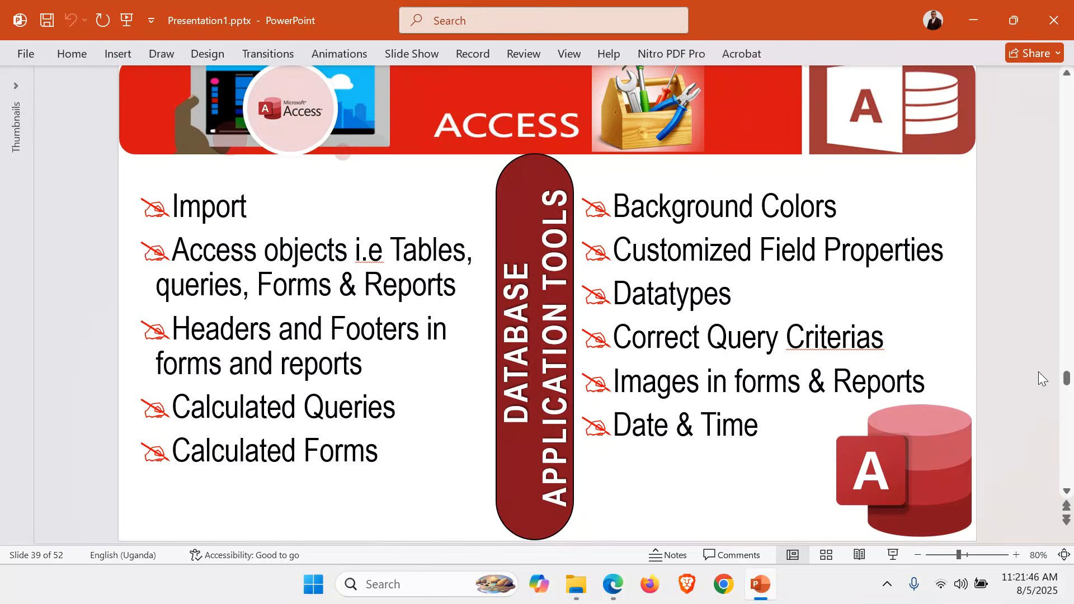
scroll(1039, 372, up, 2)
scroll(1038, 376, up, 1)
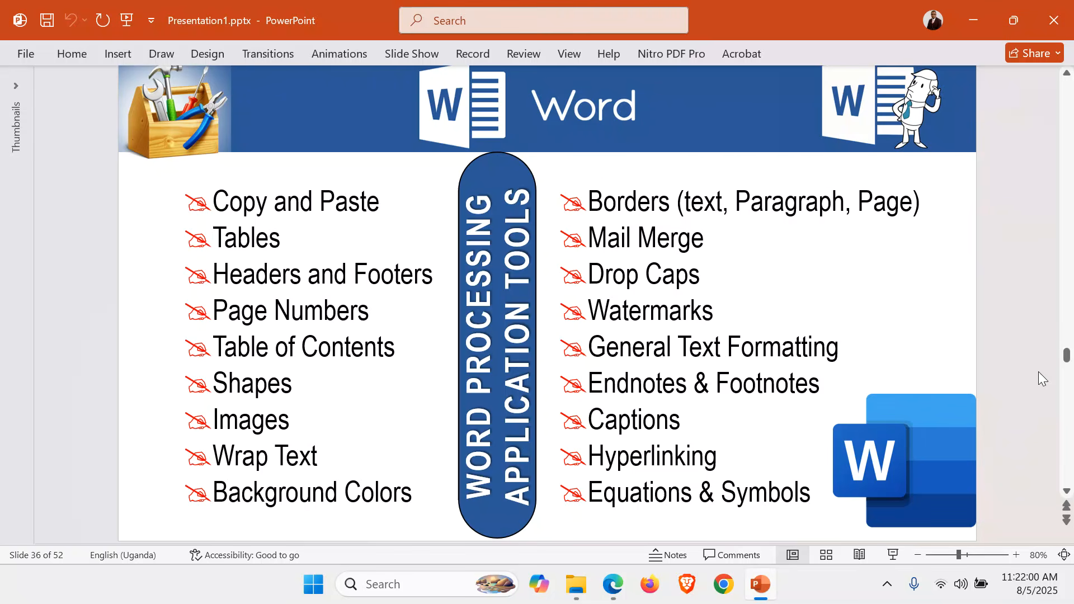
Open PerformanceReport.docx from the ITEM 1 folder in Word and look through the whole report
mouse_move(576, 585)
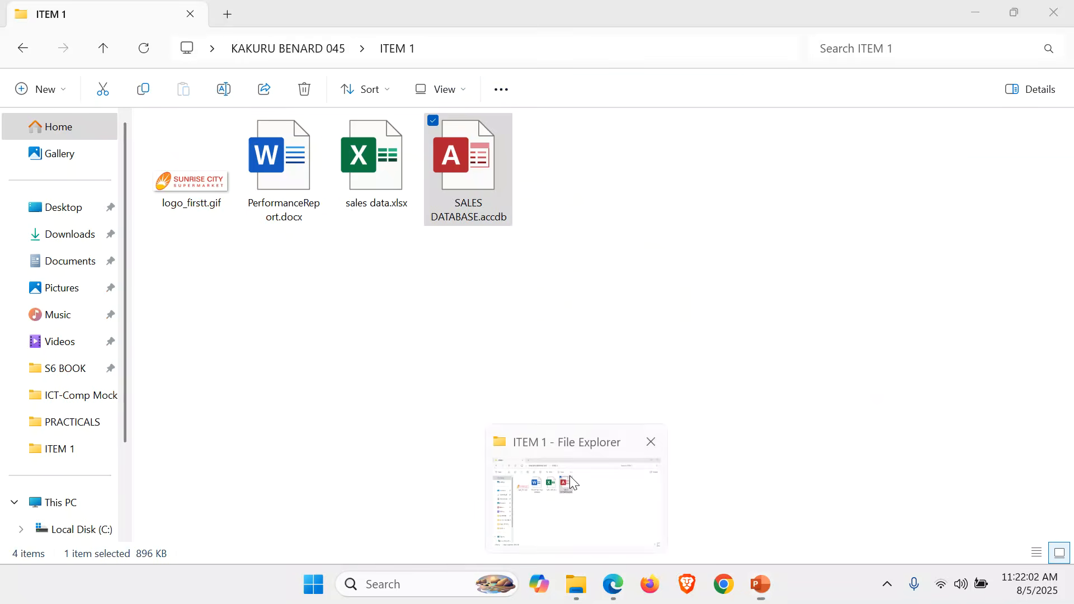
click(570, 475)
click(423, 314)
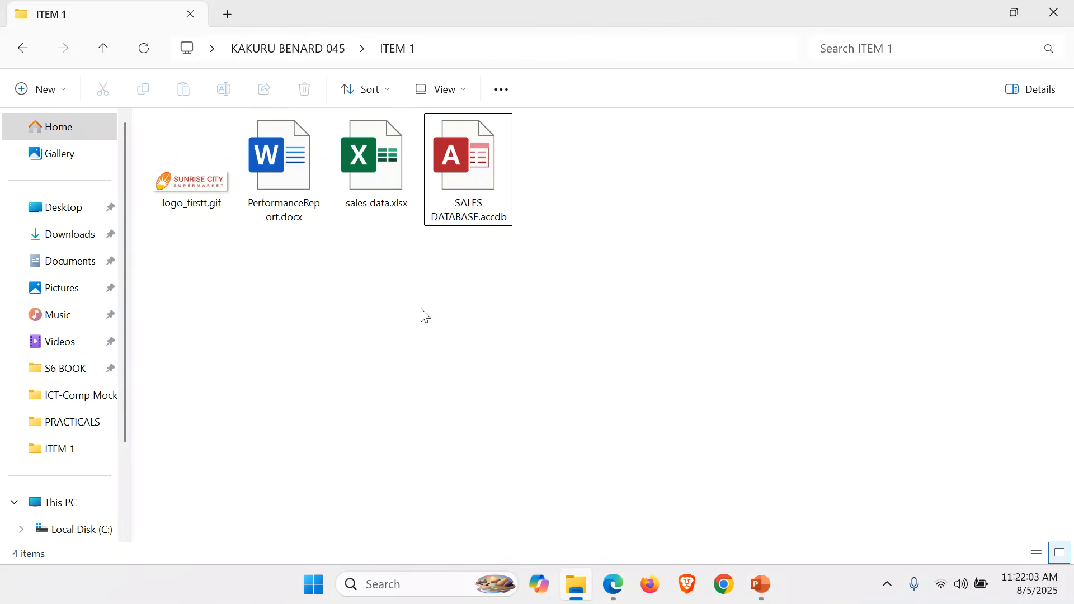
double_click(286, 178)
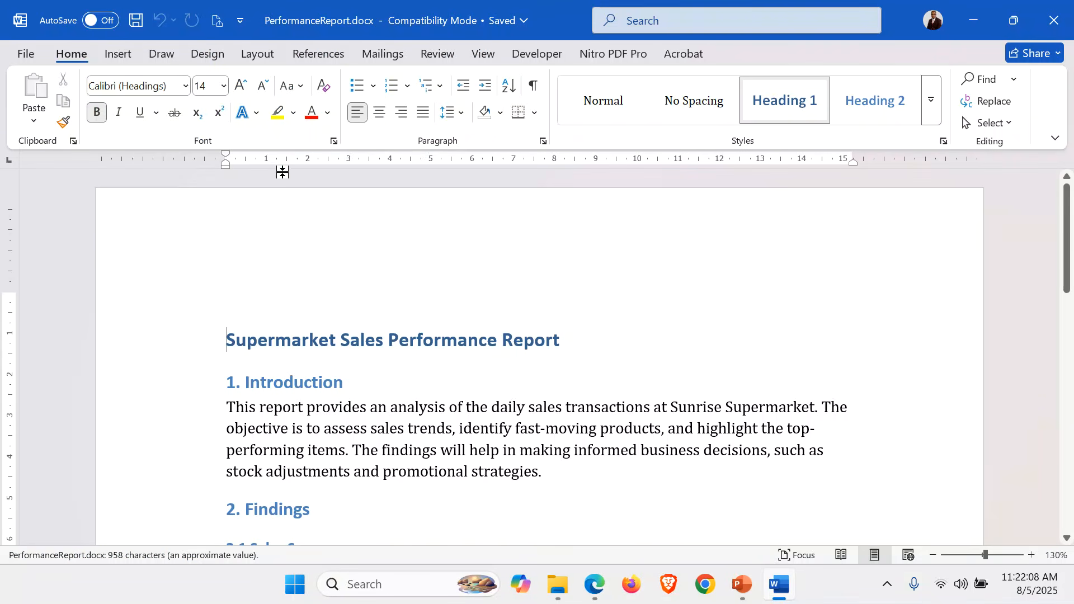
click(571, 446)
scroll(572, 445, down, 5)
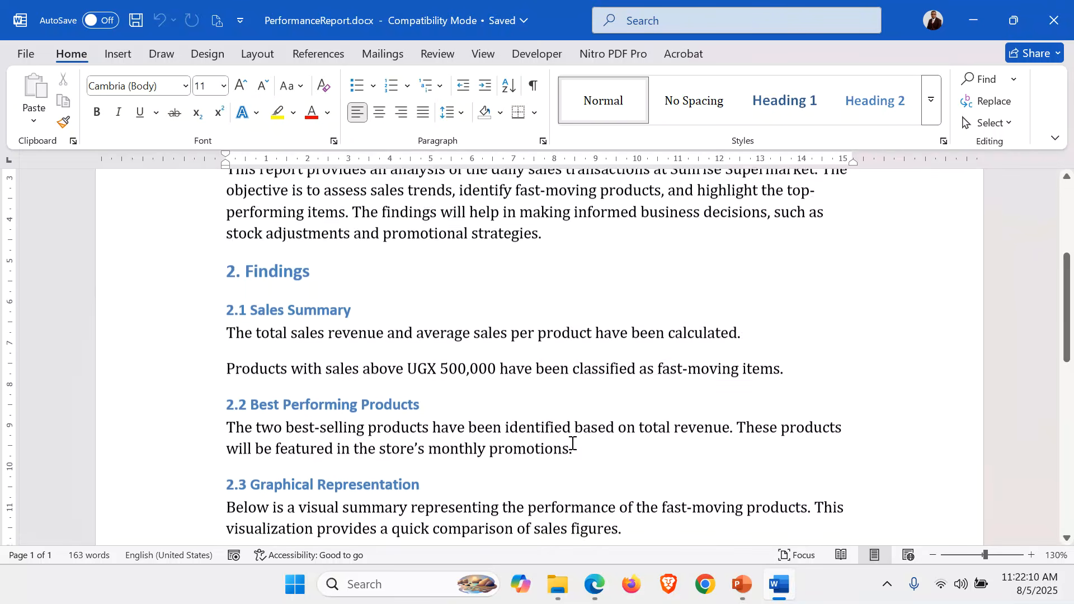
scroll(572, 444, down, 7)
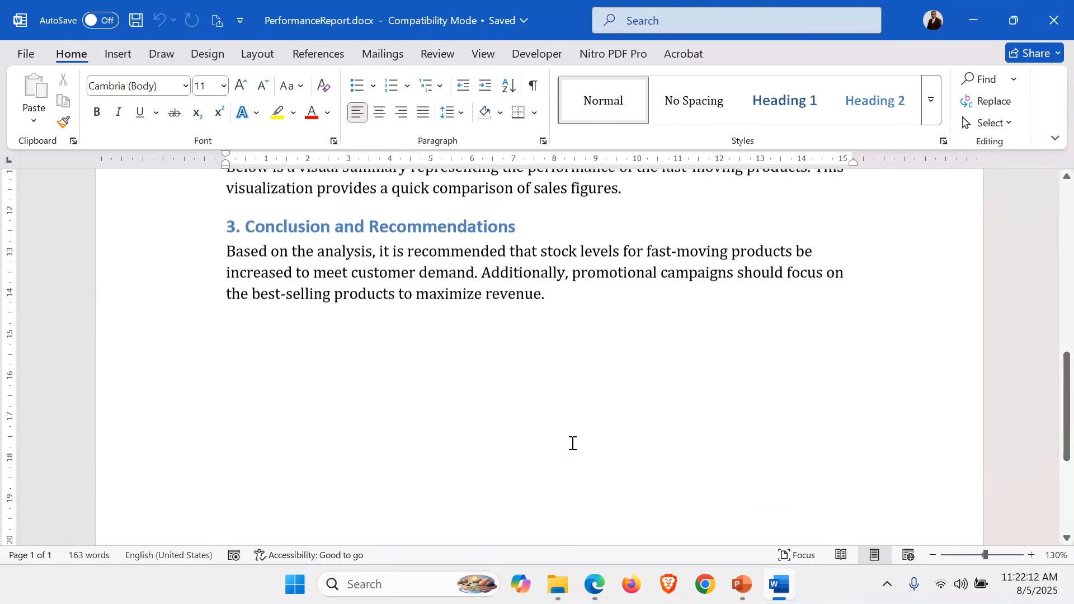
scroll(573, 443, down, 3)
scroll(572, 443, up, 15)
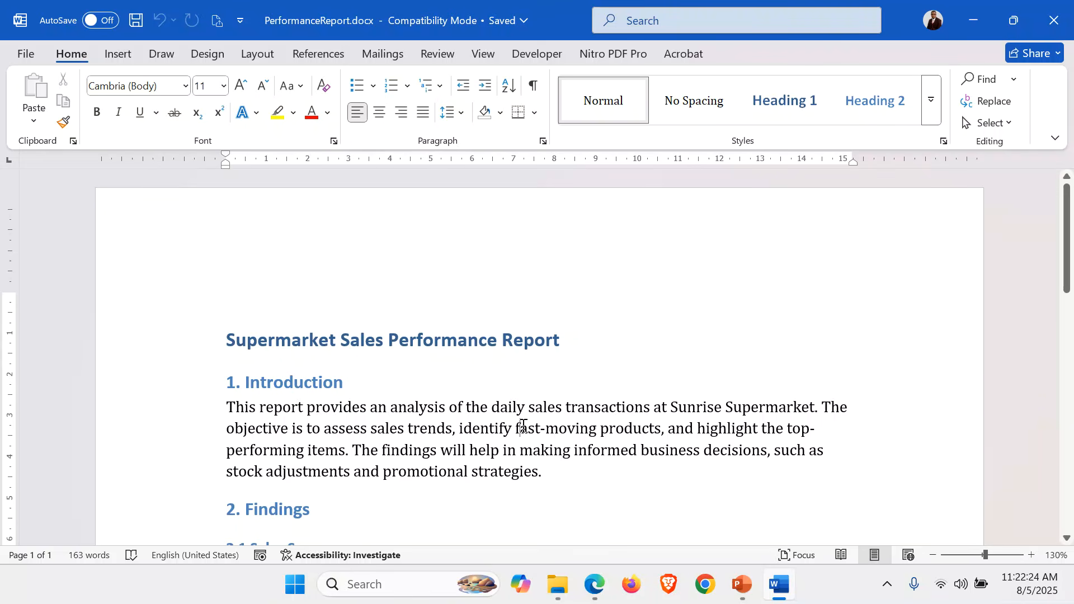
Format the entire report text in Times New Roman at size 13 with justified alignment
key(ctrl+a)
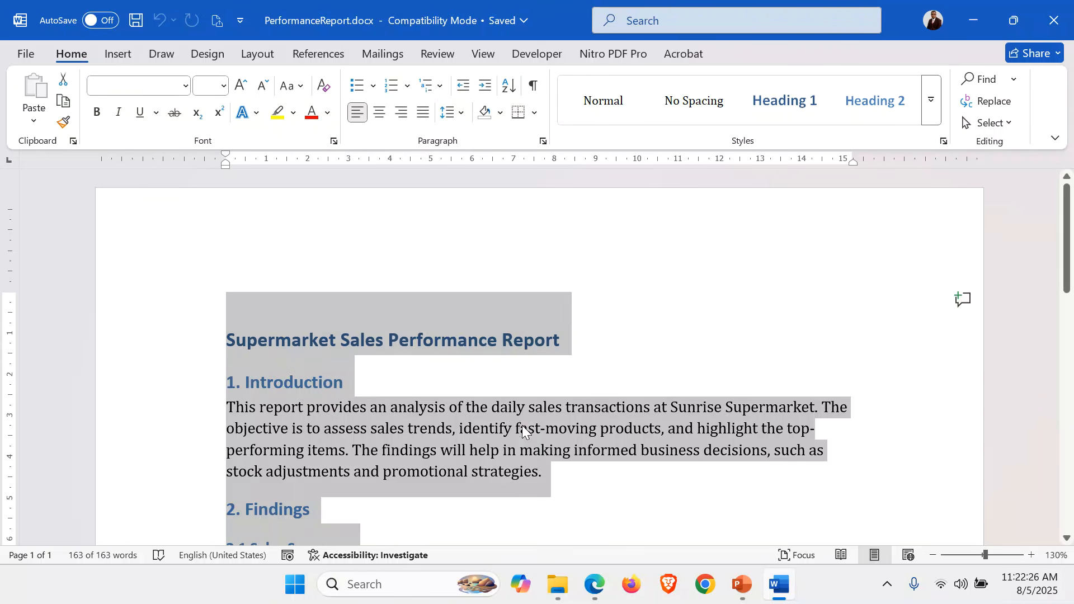
click(186, 86)
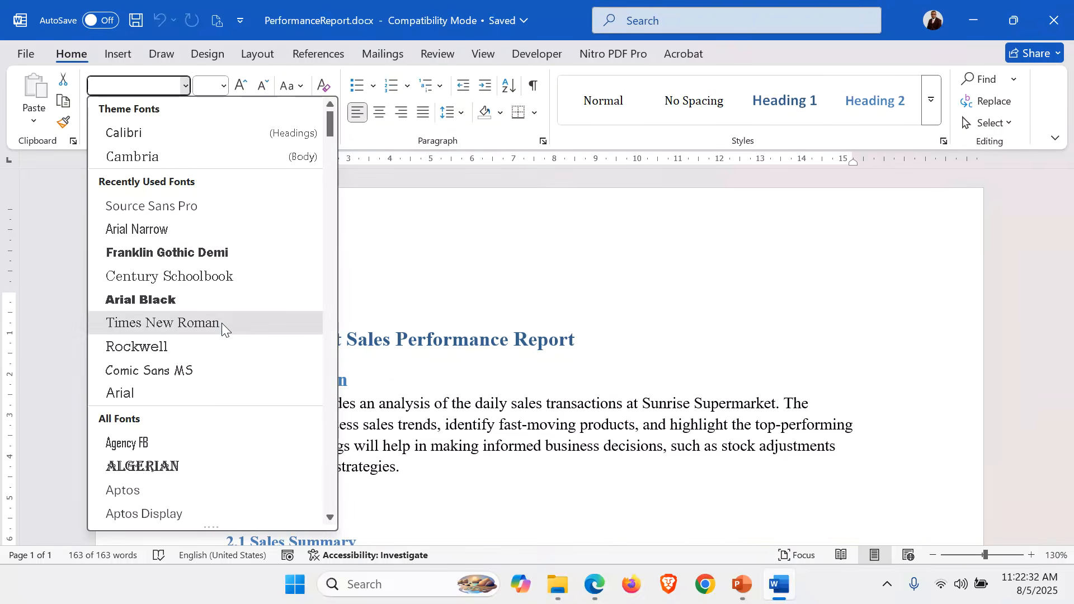
click(222, 323)
click(207, 83)
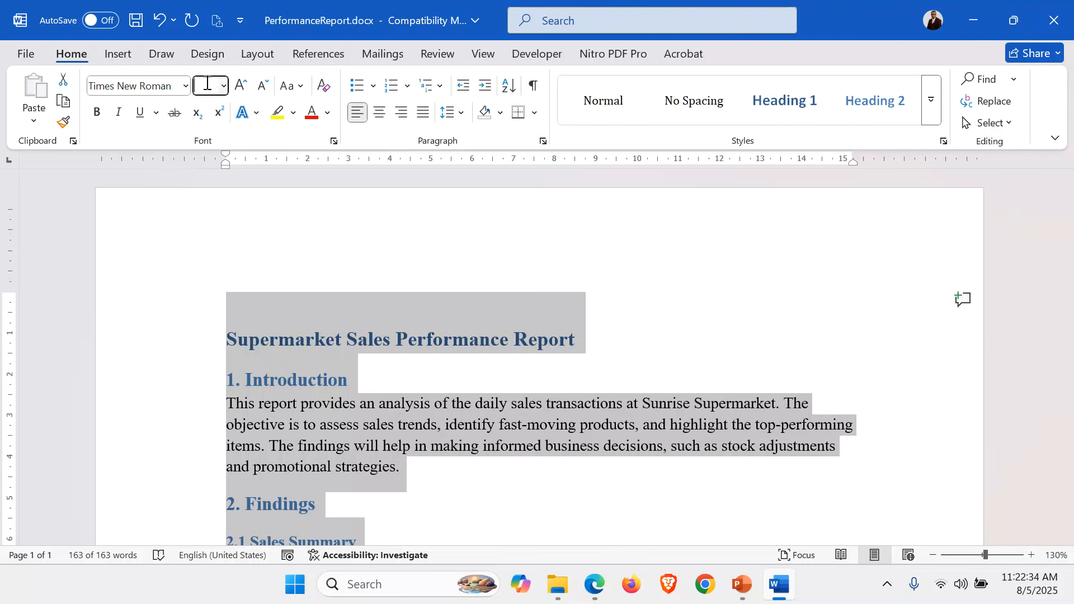
text(13)
key(Return)
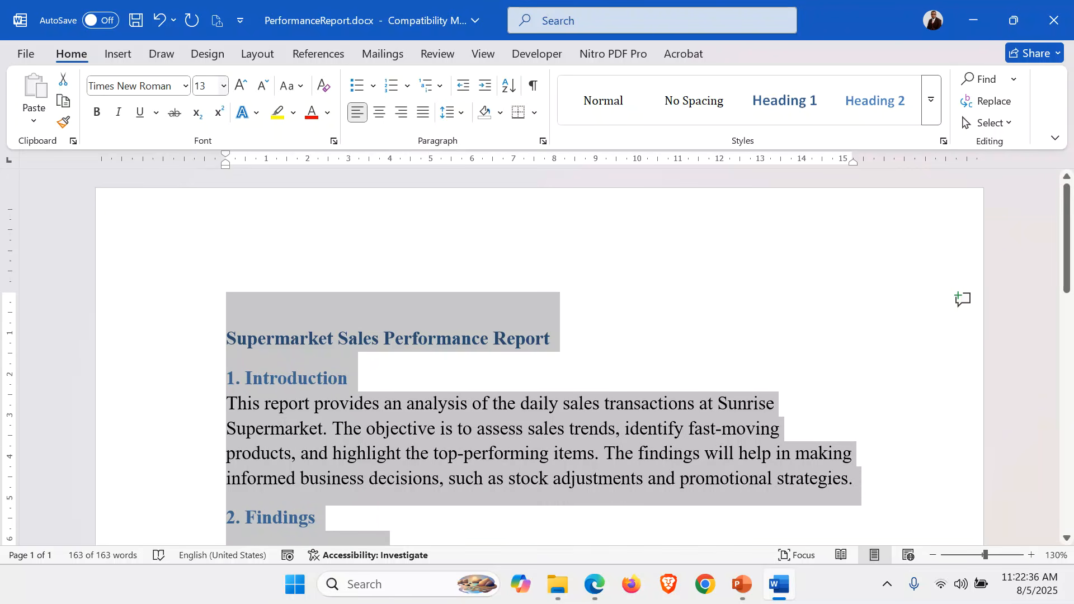
click(425, 114)
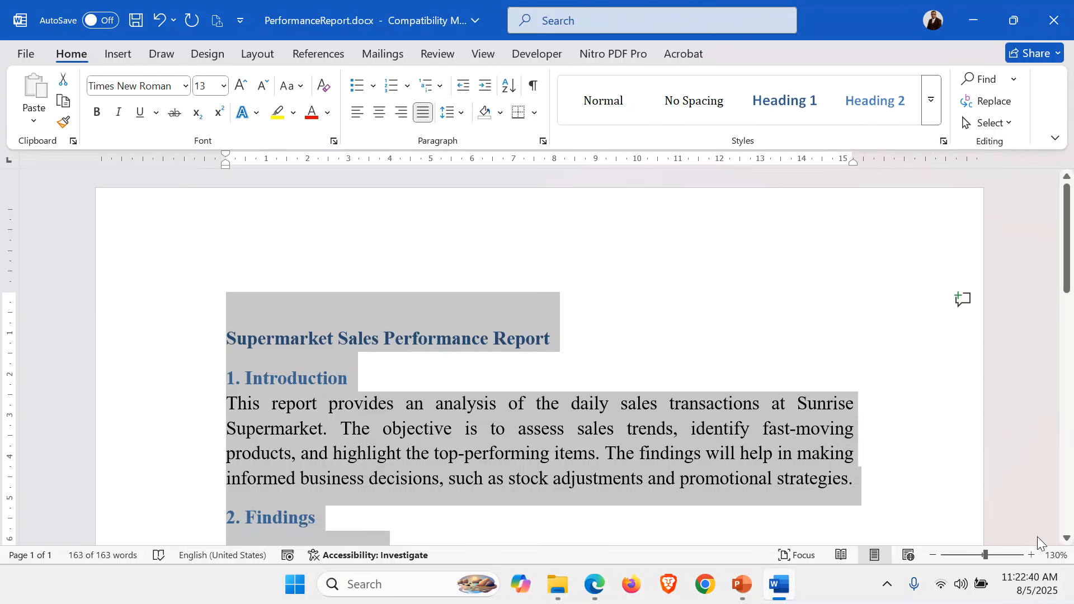
click(1031, 555)
click(655, 380)
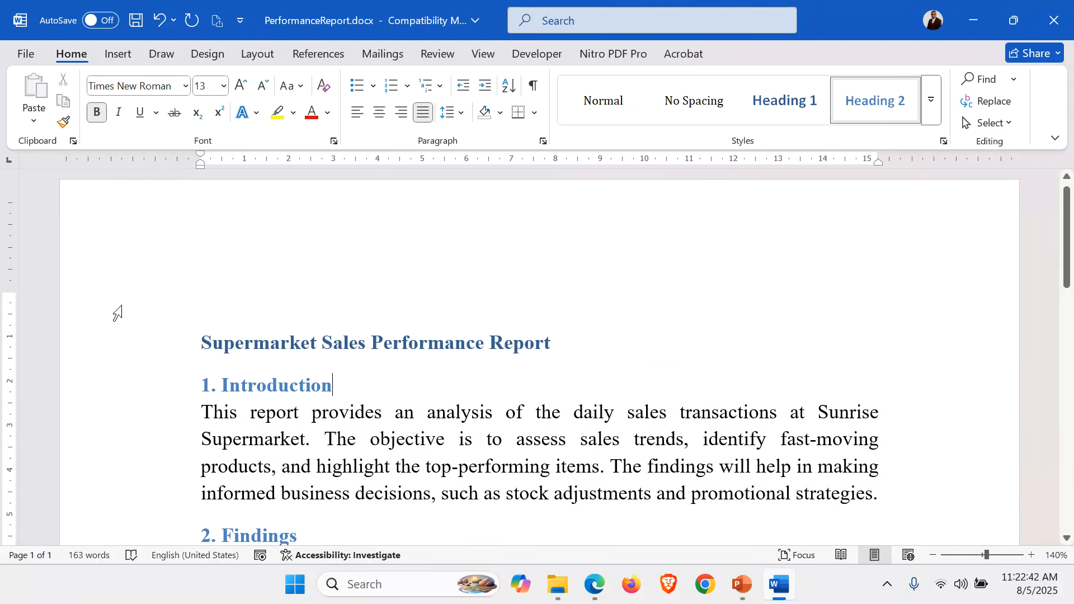
Clear all formatting from the title "Supermarket Sales Performance Report" and set its font to Arial Black
click(139, 340)
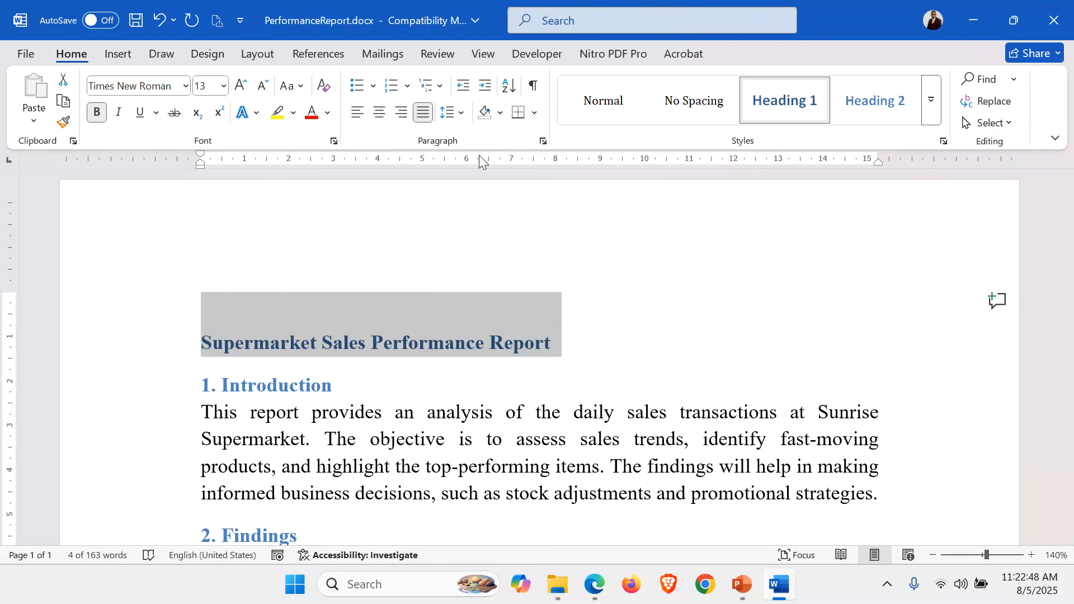
click(323, 87)
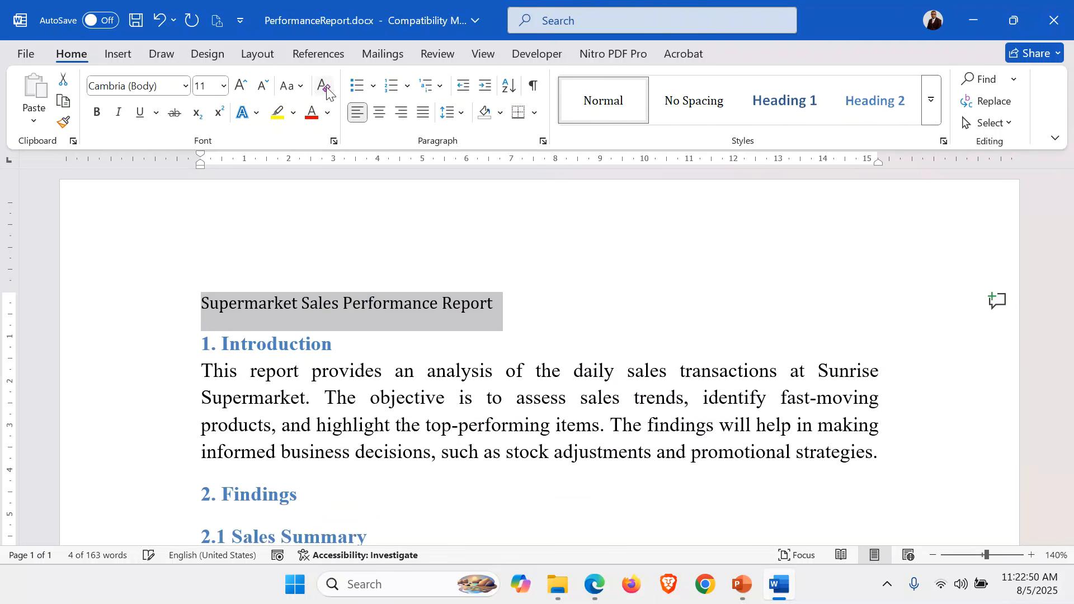
click(184, 87)
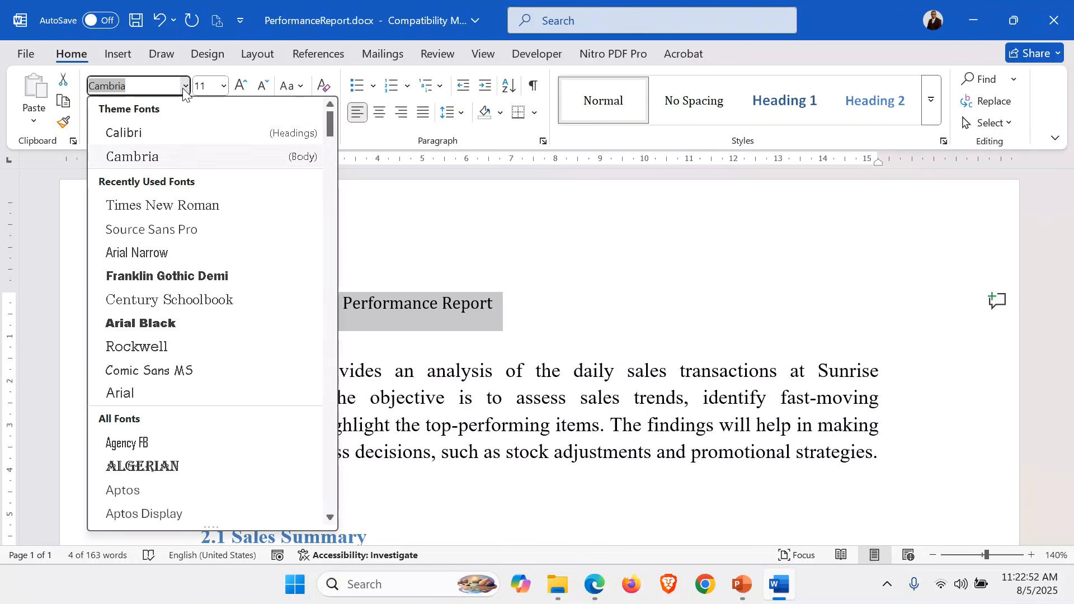
click(185, 325)
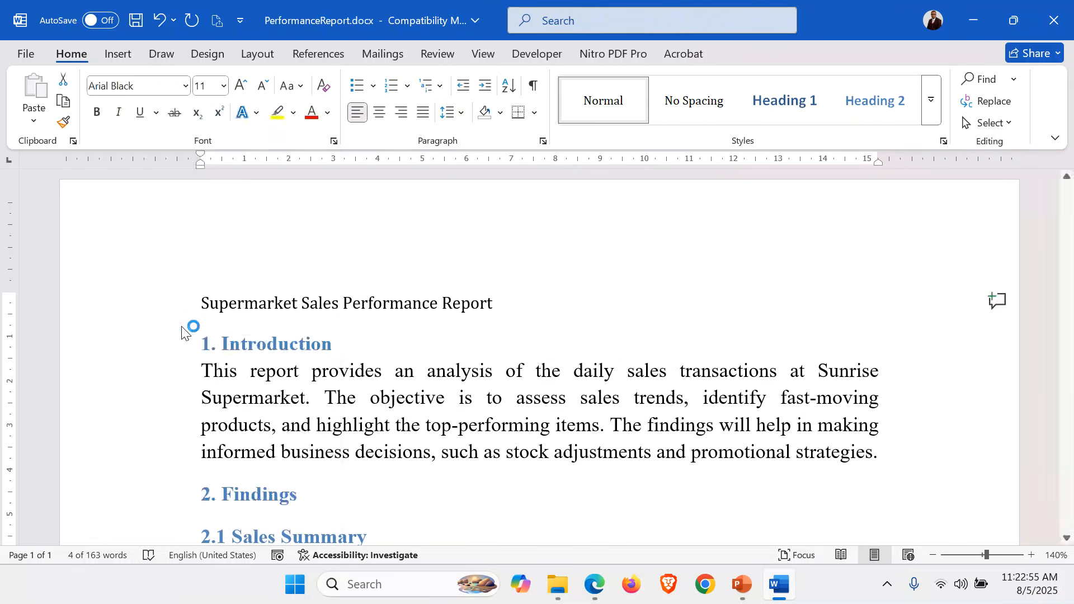
Change the report title to uppercase and centre it
click(289, 87)
click(332, 159)
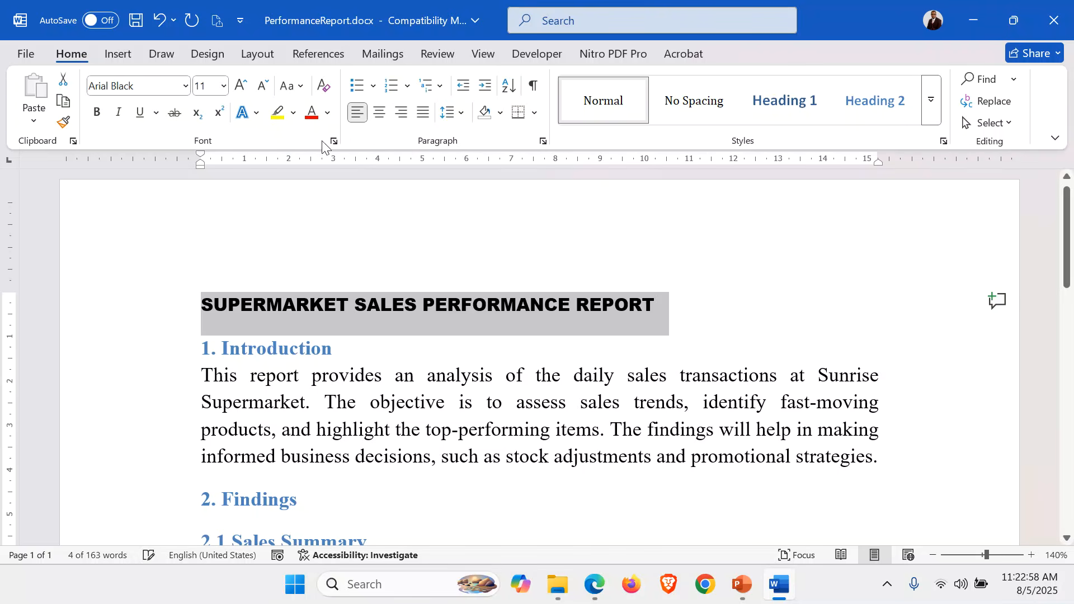
click(379, 114)
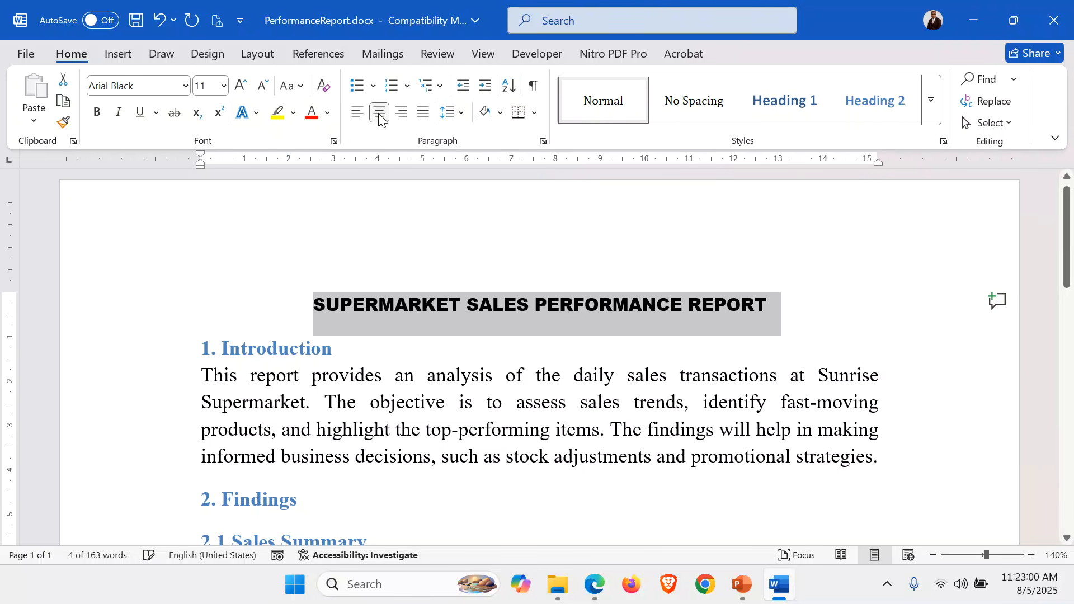
Enlarge the report title's font size to 22
click(242, 87)
click(241, 87)
click(242, 87)
click(242, 86)
click(242, 86)
click(242, 86)
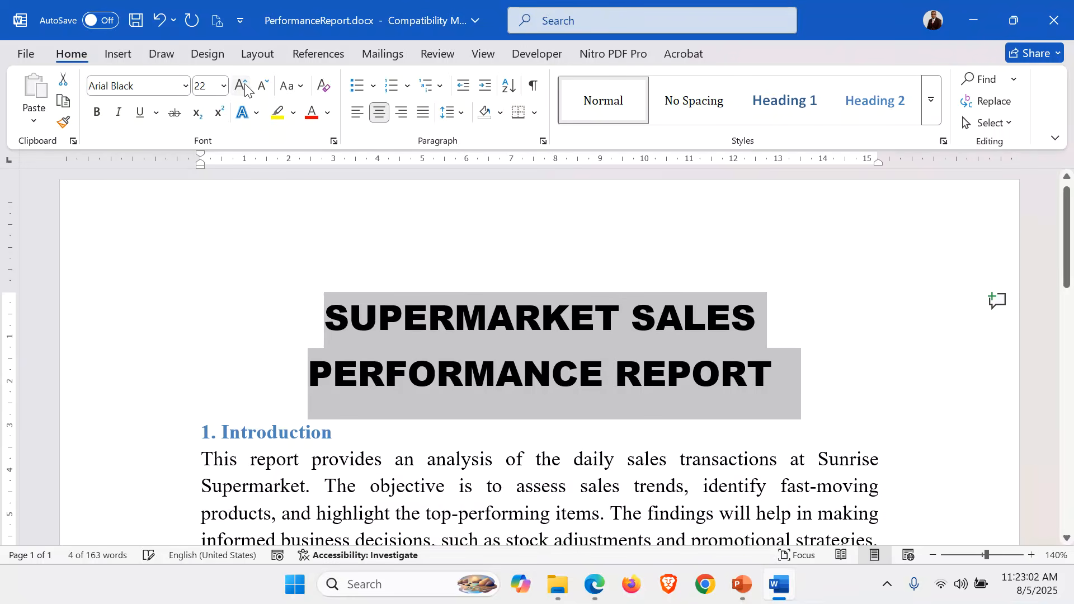
Reduce the report title's font size to 20 and add an empty paragraph below the title
click(263, 87)
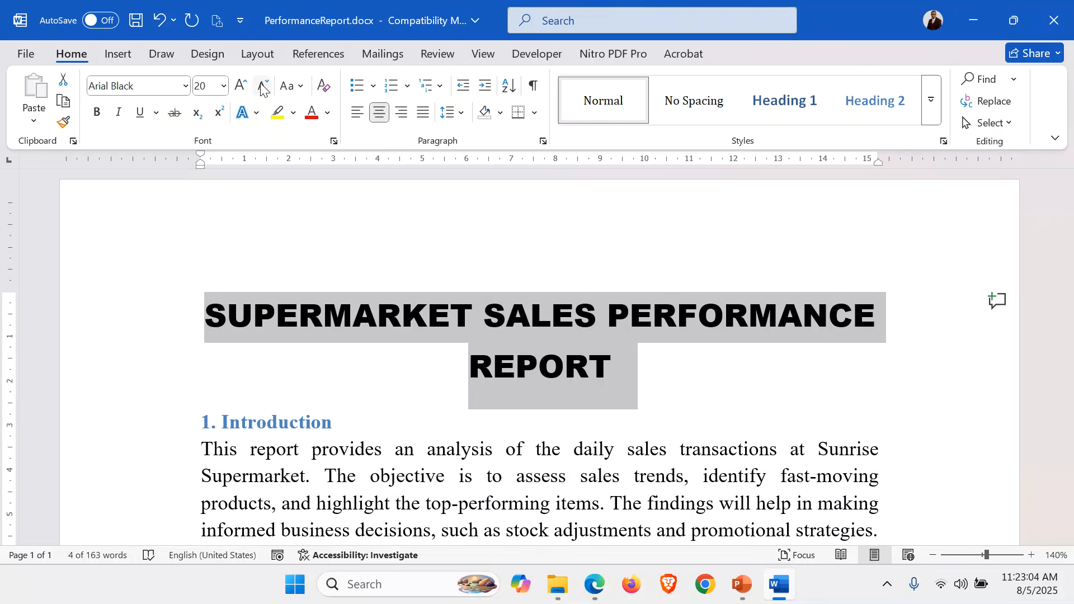
click(688, 386)
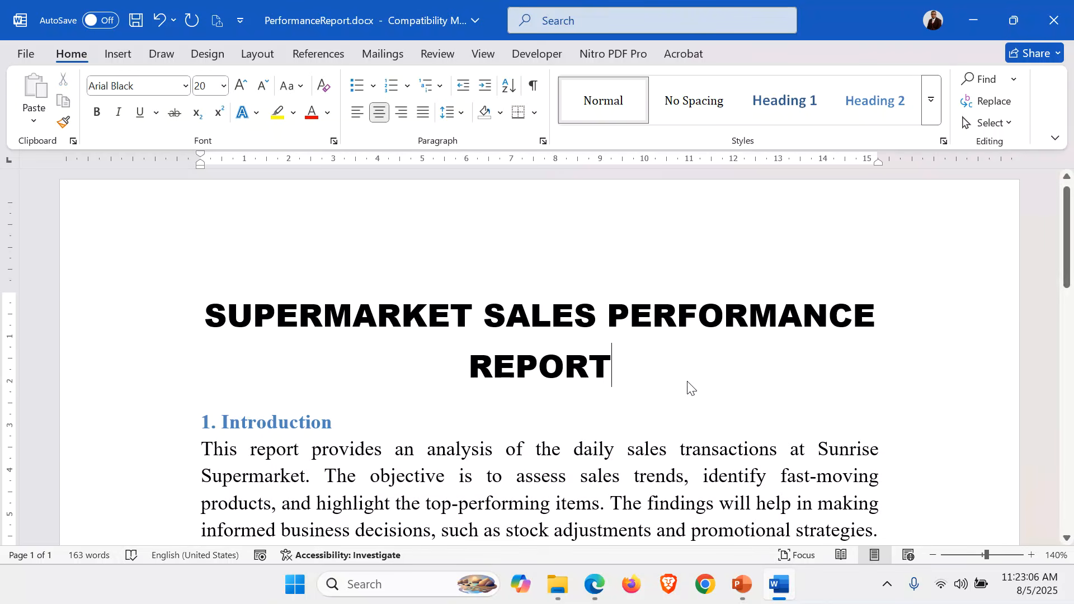
key(Return)
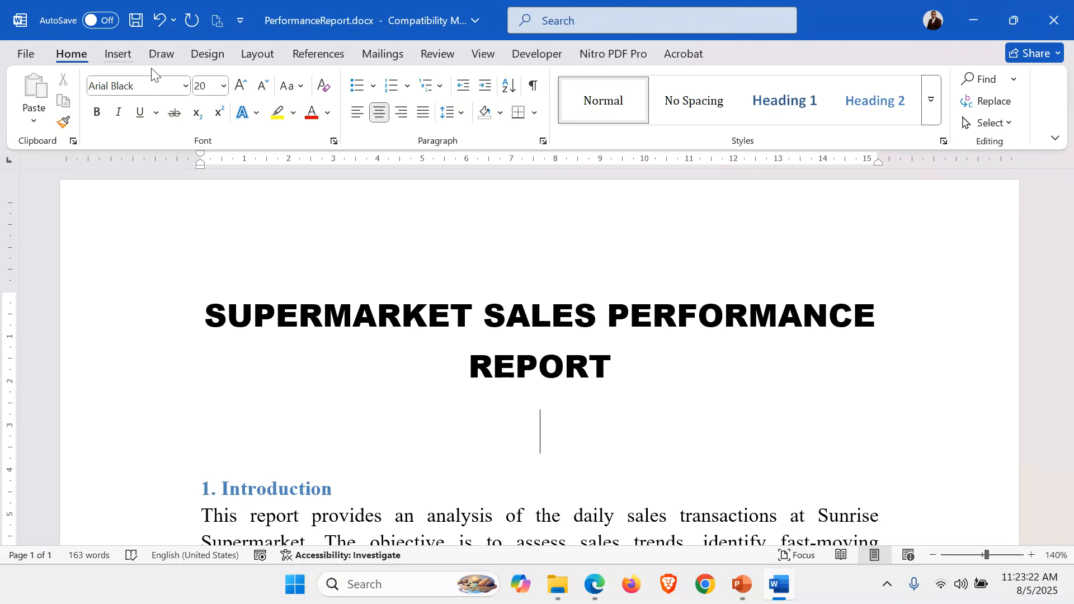
Draw a horizontal straight line about 15.3 cm long directly beneath the report title
click(128, 54)
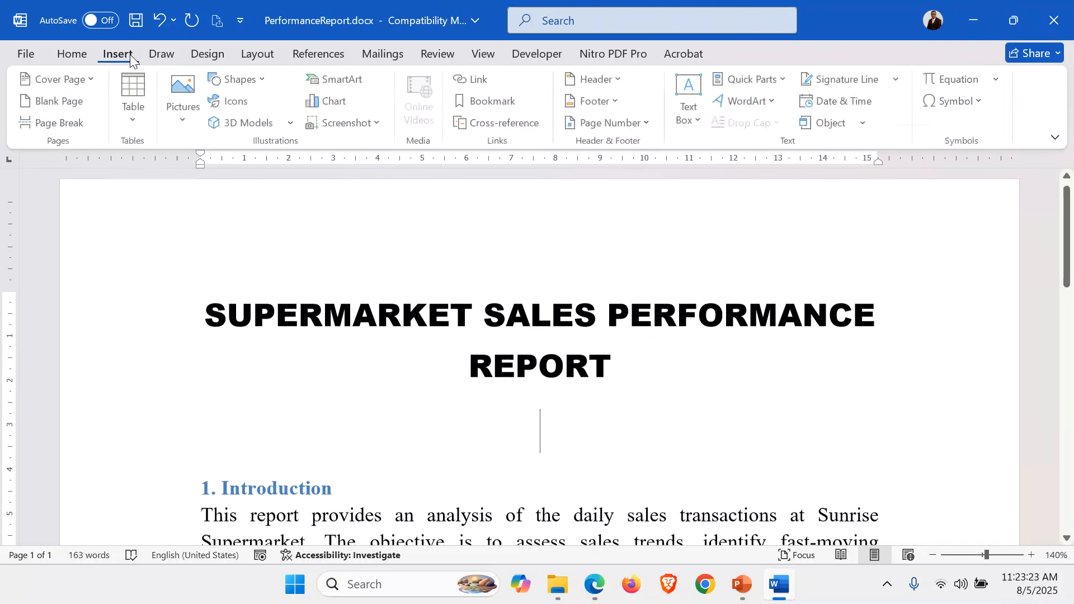
click(264, 79)
click(237, 125)
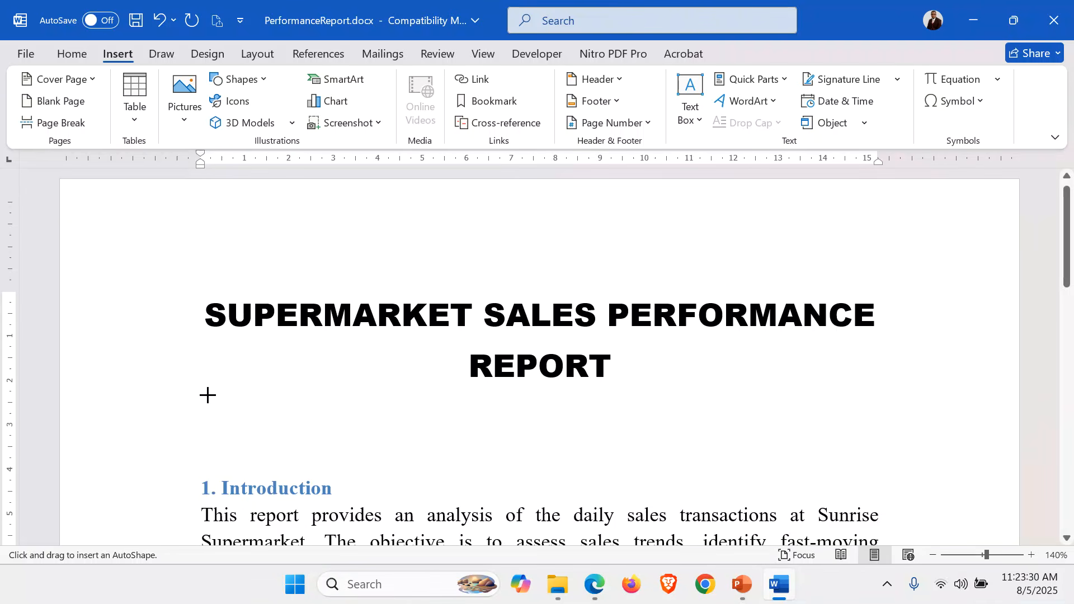
drag(208, 395, 888, 386)
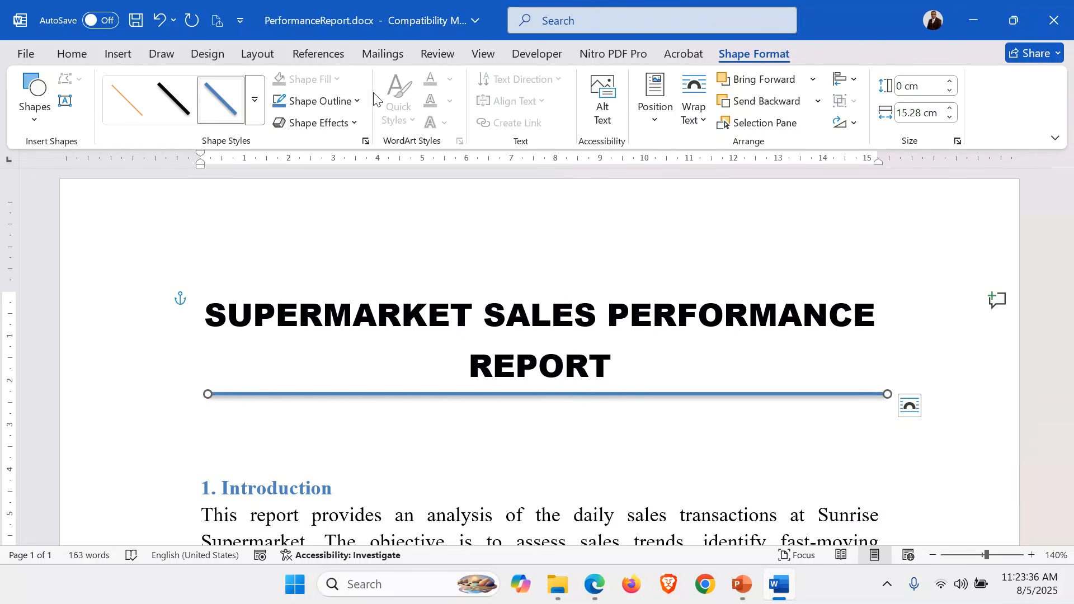
Format the line beneath the title with a red outline and a 6 pt weight
click(356, 101)
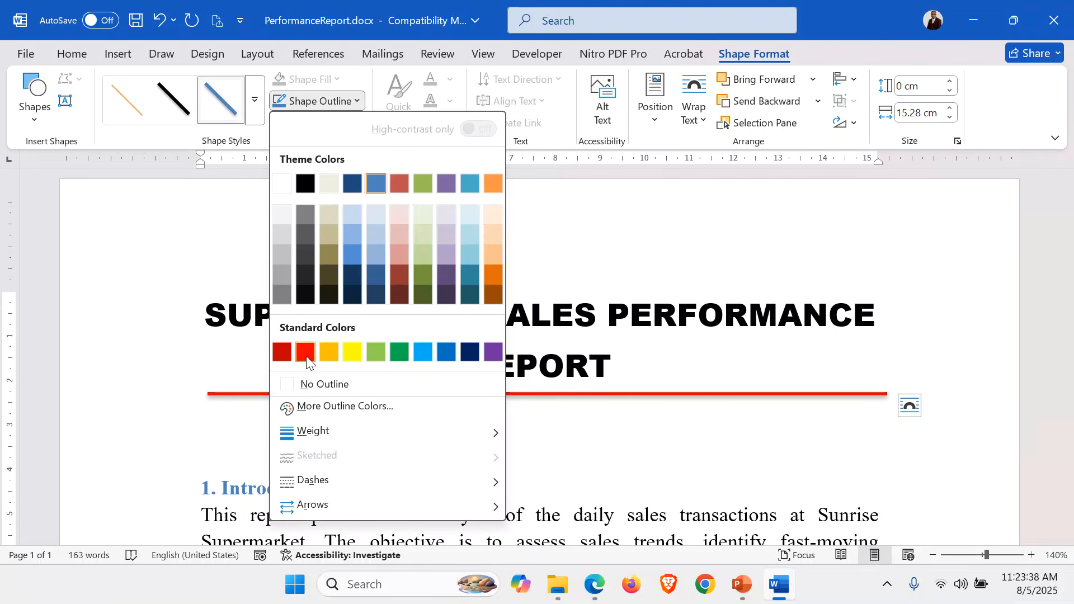
click(306, 352)
click(355, 101)
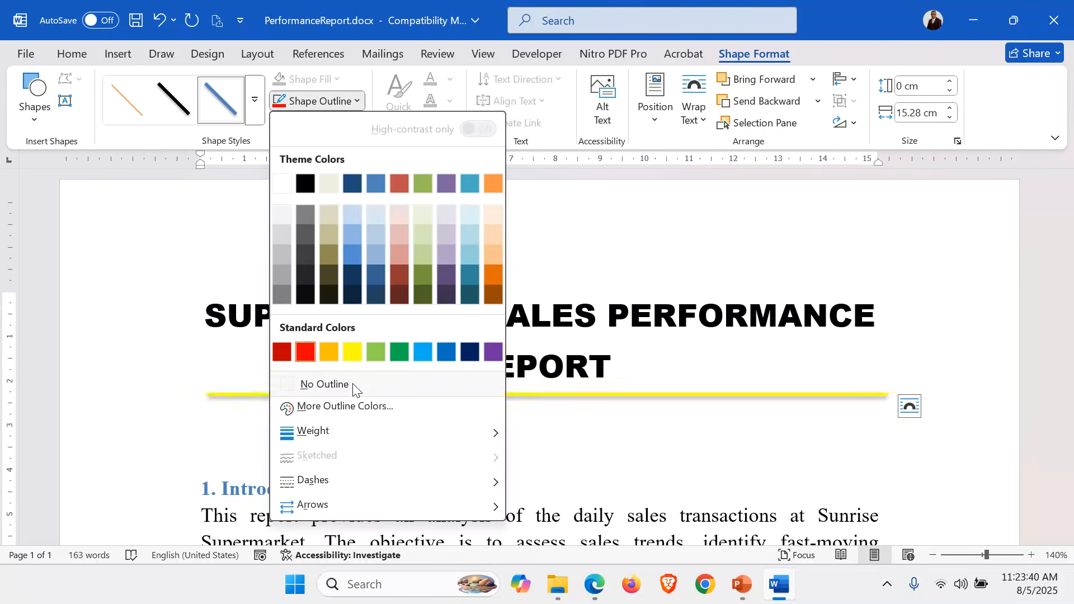
mouse_move(379, 435)
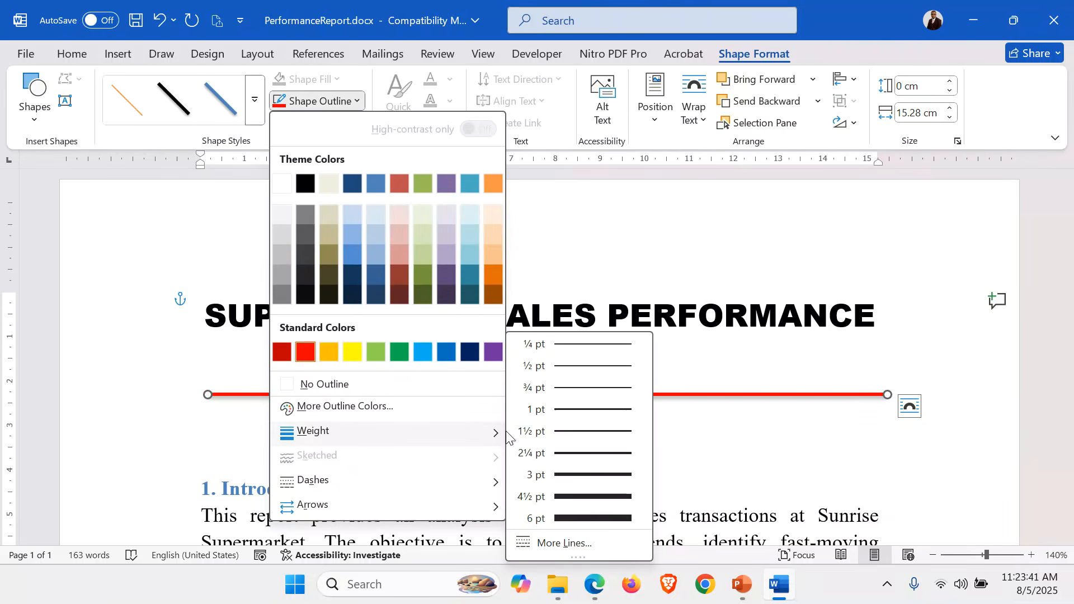
click(617, 520)
click(507, 430)
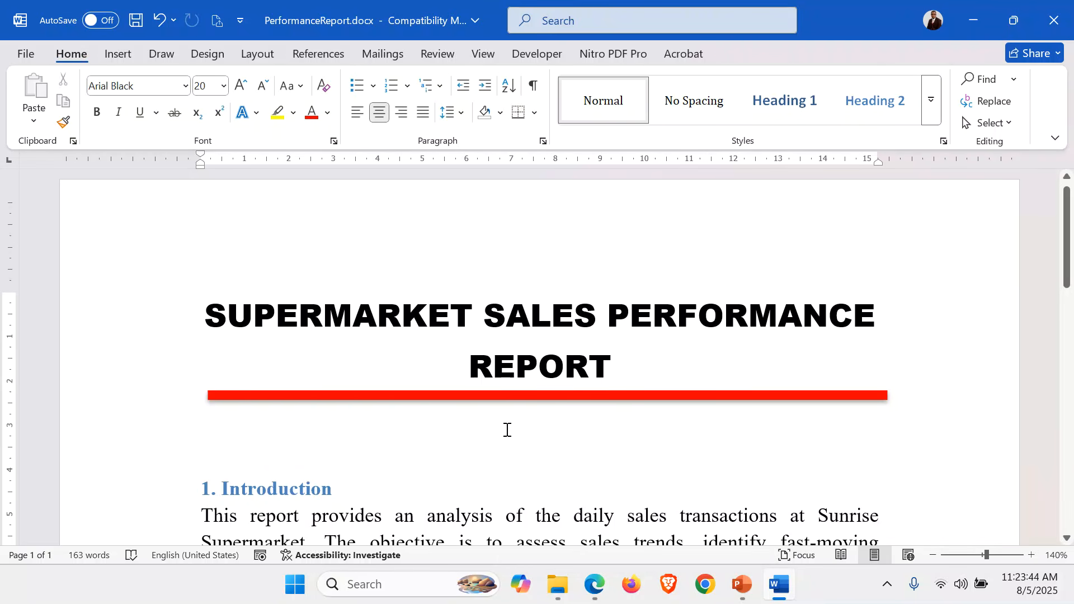
Insert the picture logo_firstt.gif from the ITEM 1 folder below the red line and enlarge it slightly
click(118, 54)
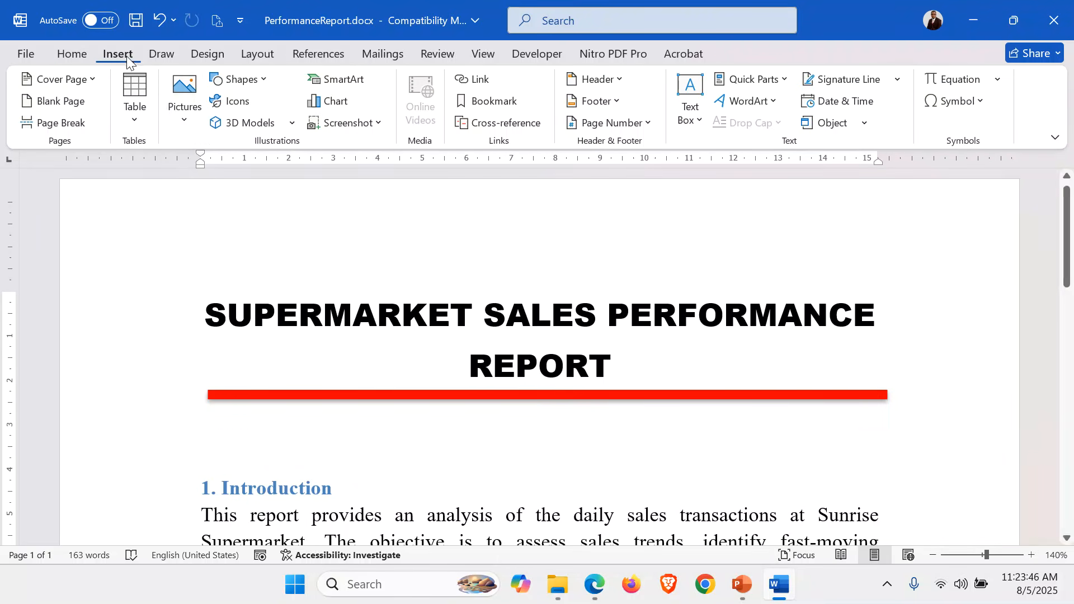
click(185, 101)
click(221, 169)
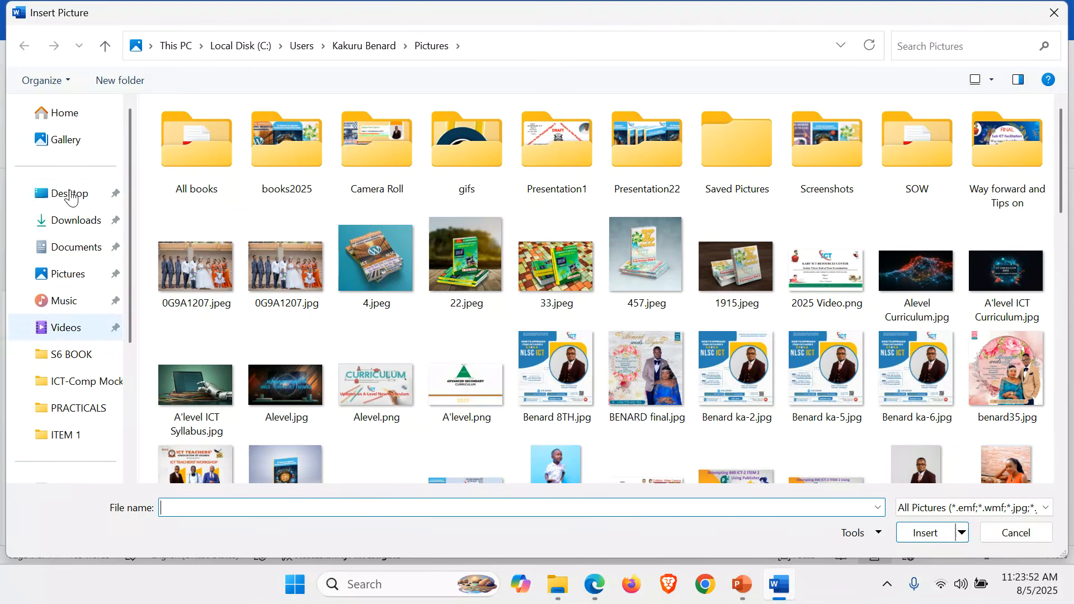
click(71, 197)
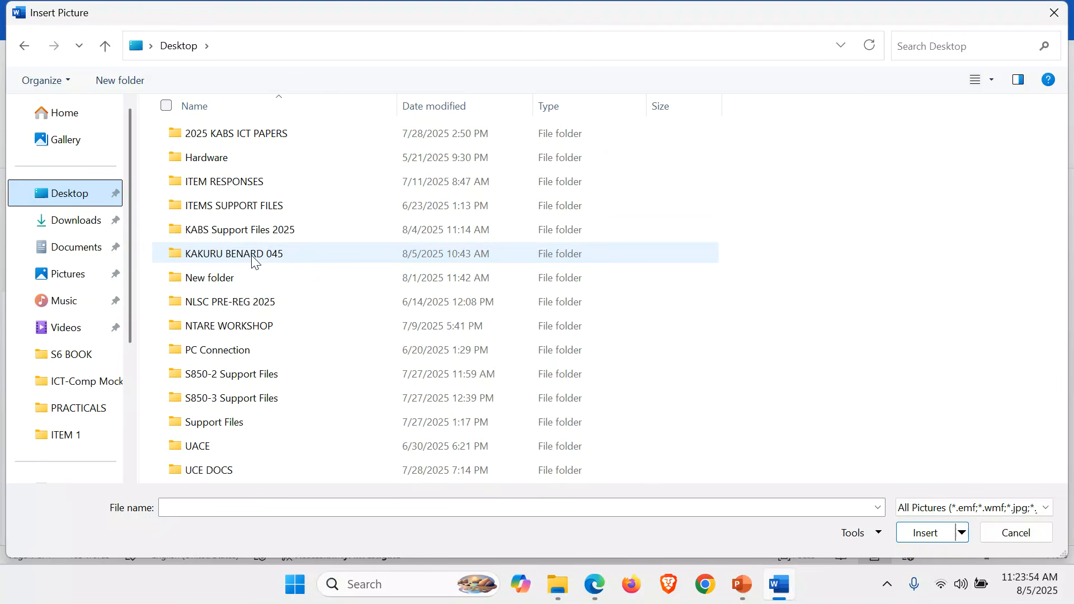
double_click(254, 258)
double_click(214, 139)
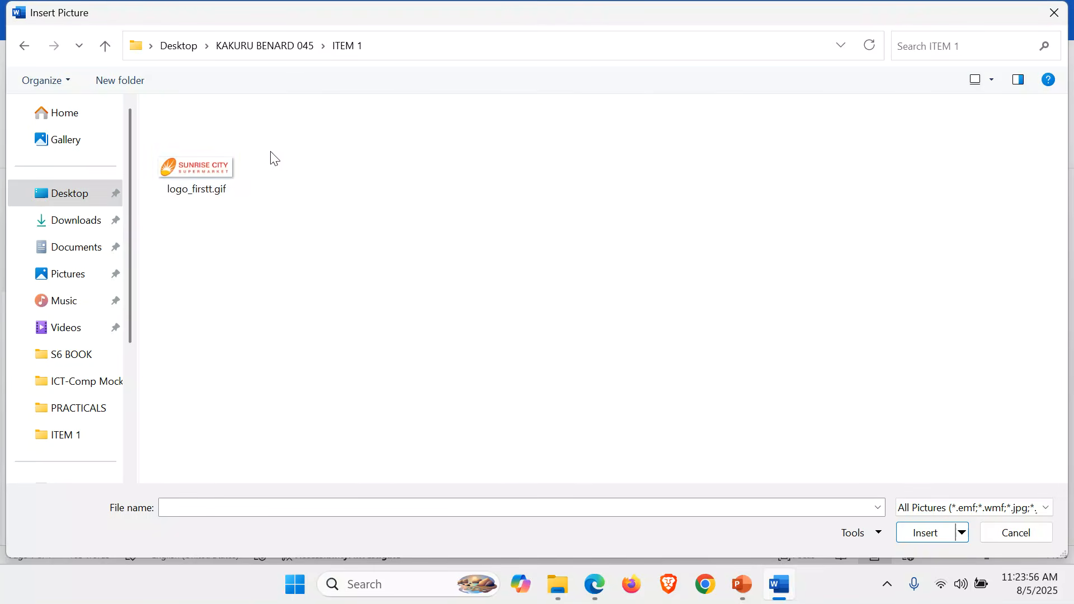
double_click(215, 162)
scroll(798, 384, down, 3)
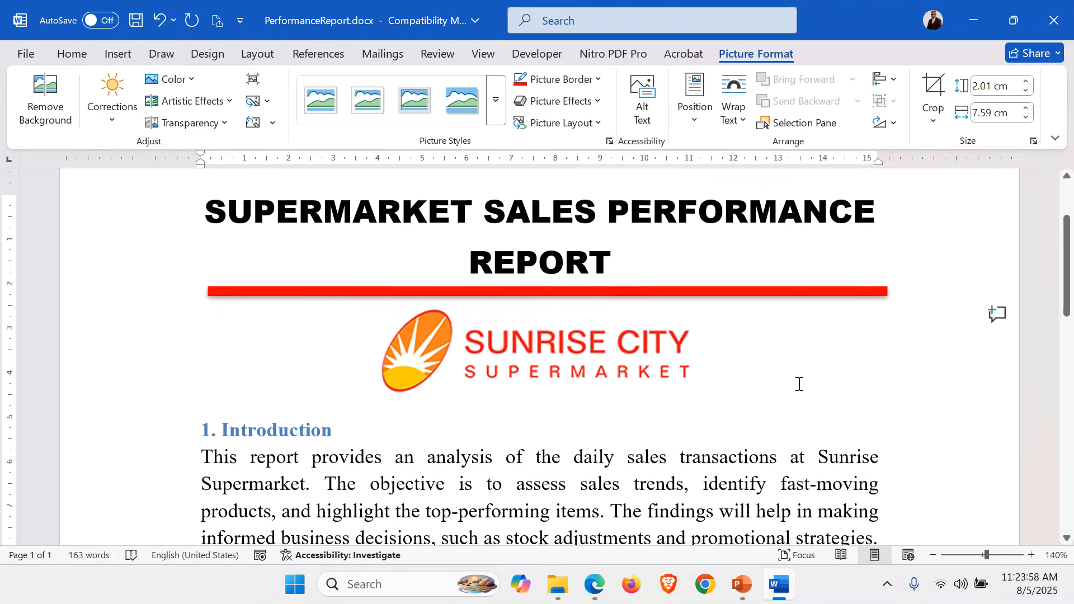
drag(709, 374, 745, 393)
Add the centred line "Report Prepared By" in a new paragraph below the logo
click(780, 361)
key(Return)
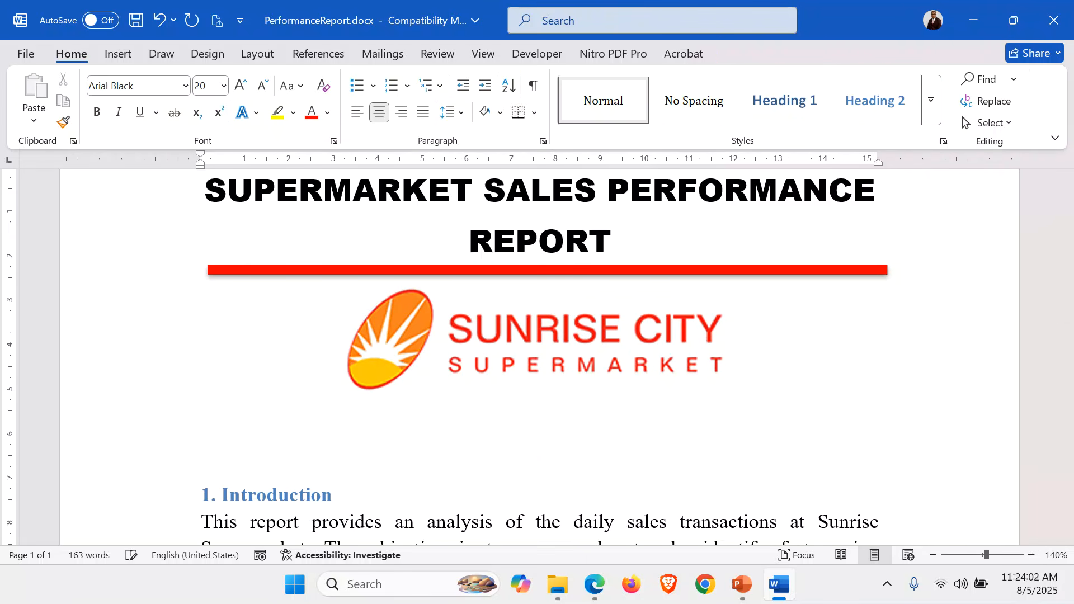
text(R)
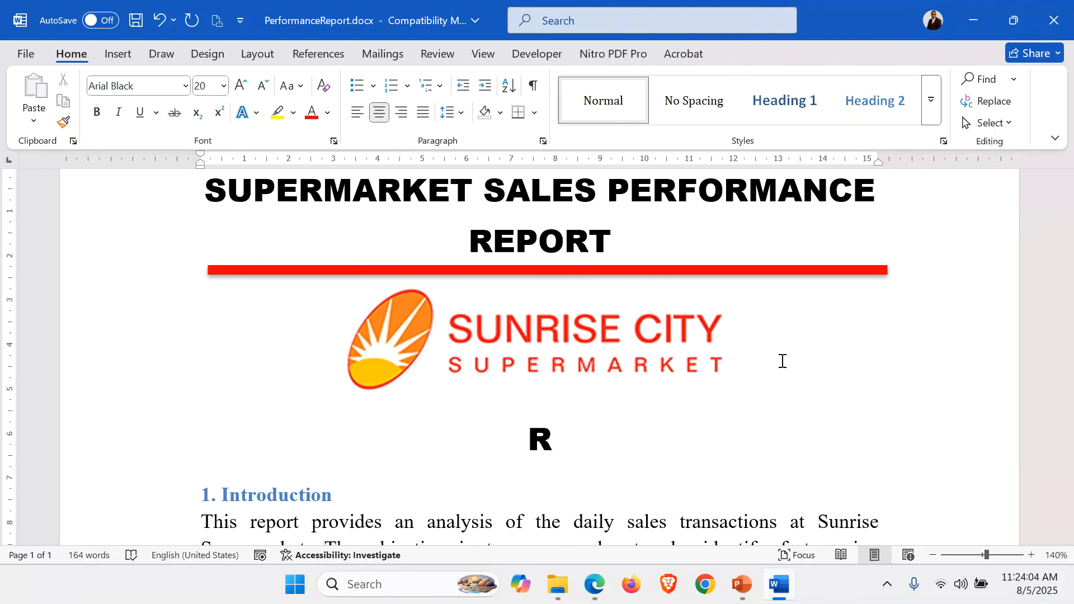
text(eport)
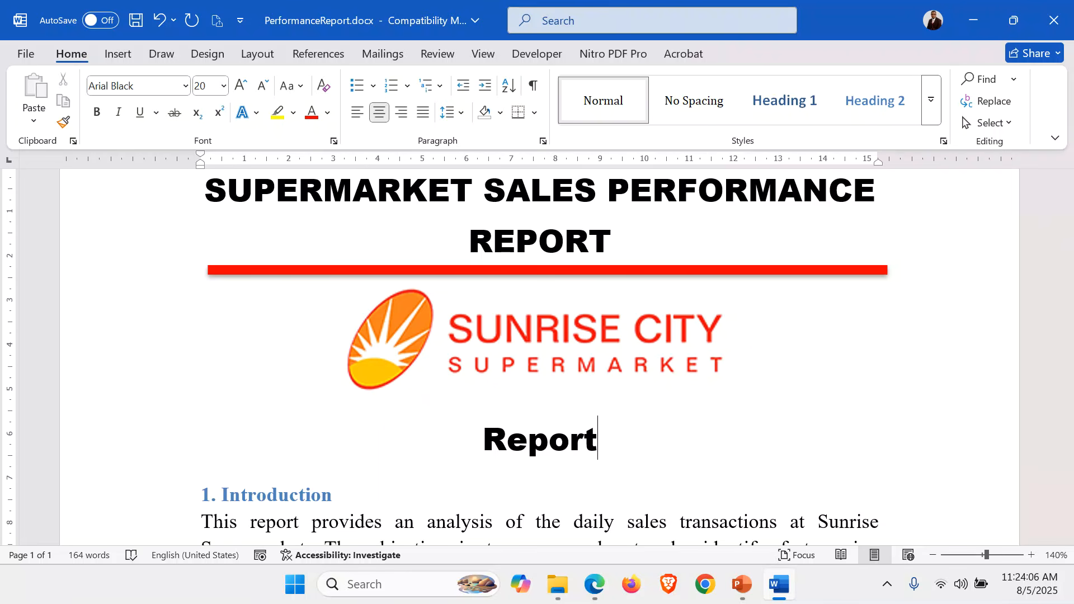
text( Prepa)
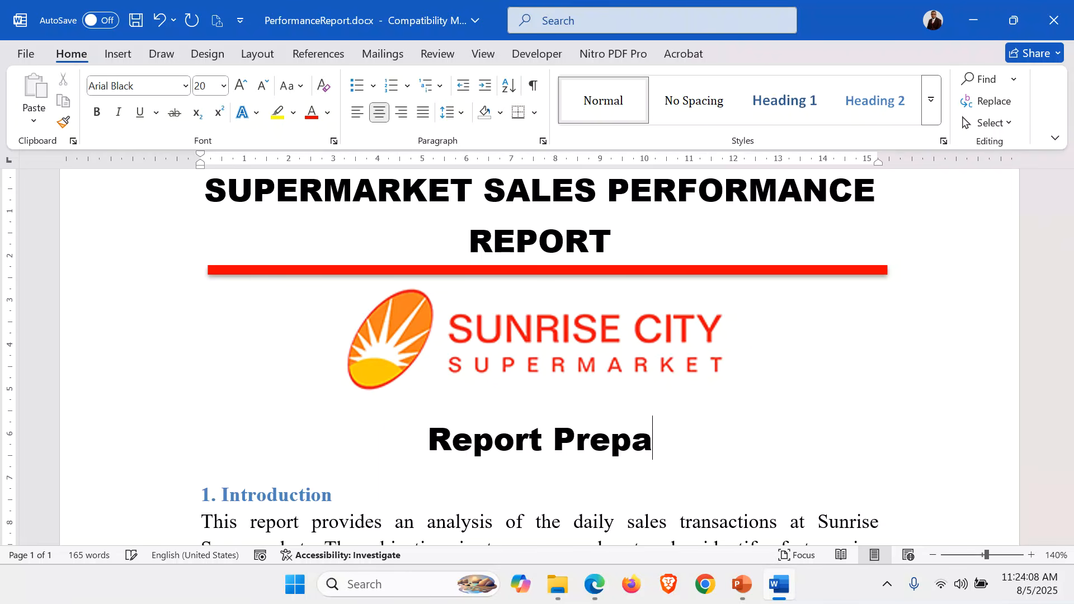
text(red)
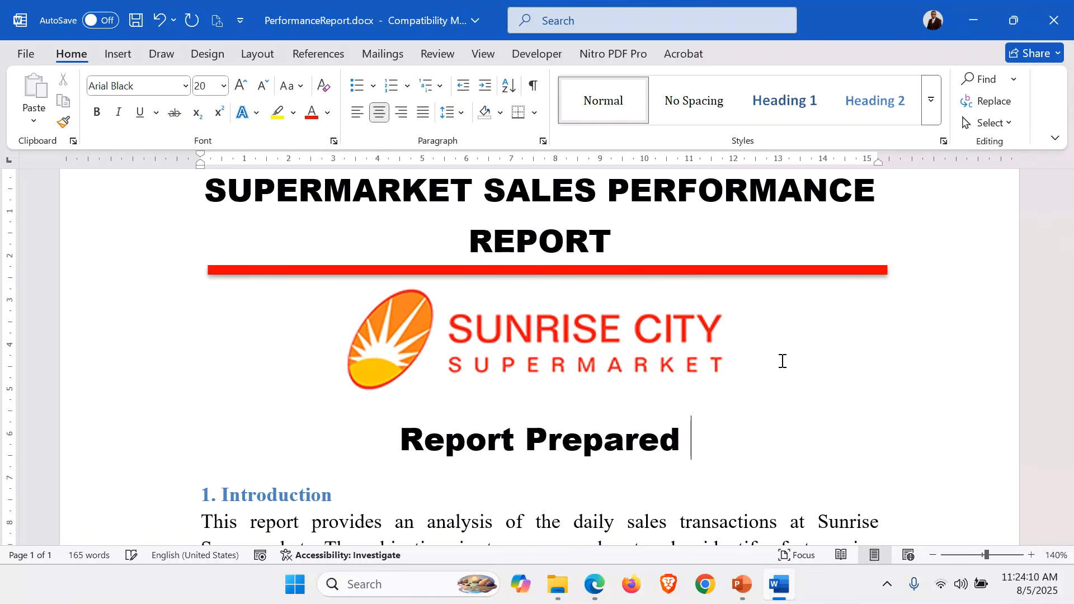
text(By)
key(Return)
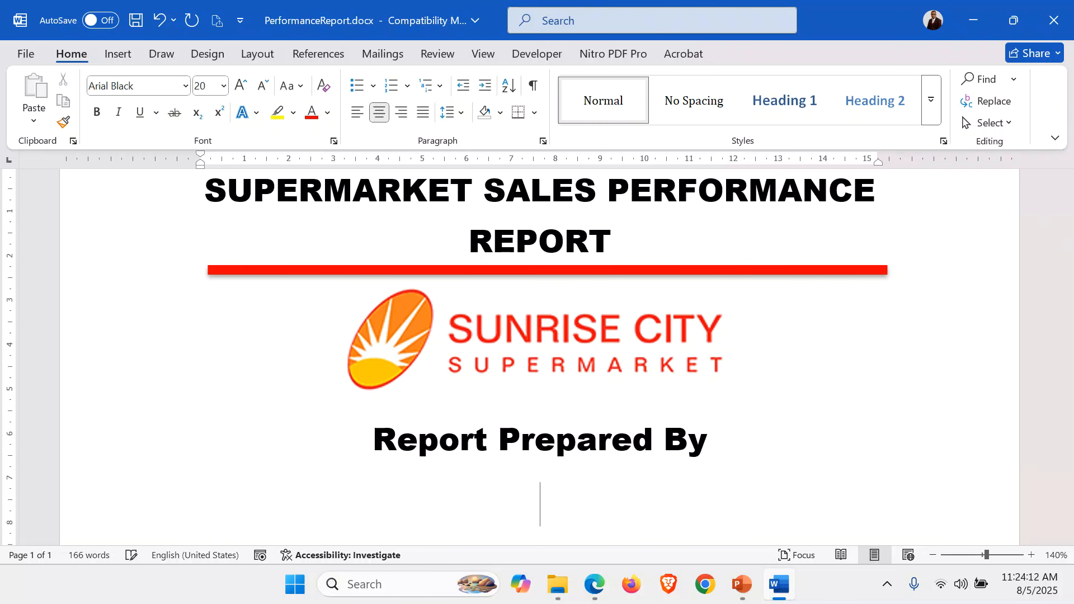
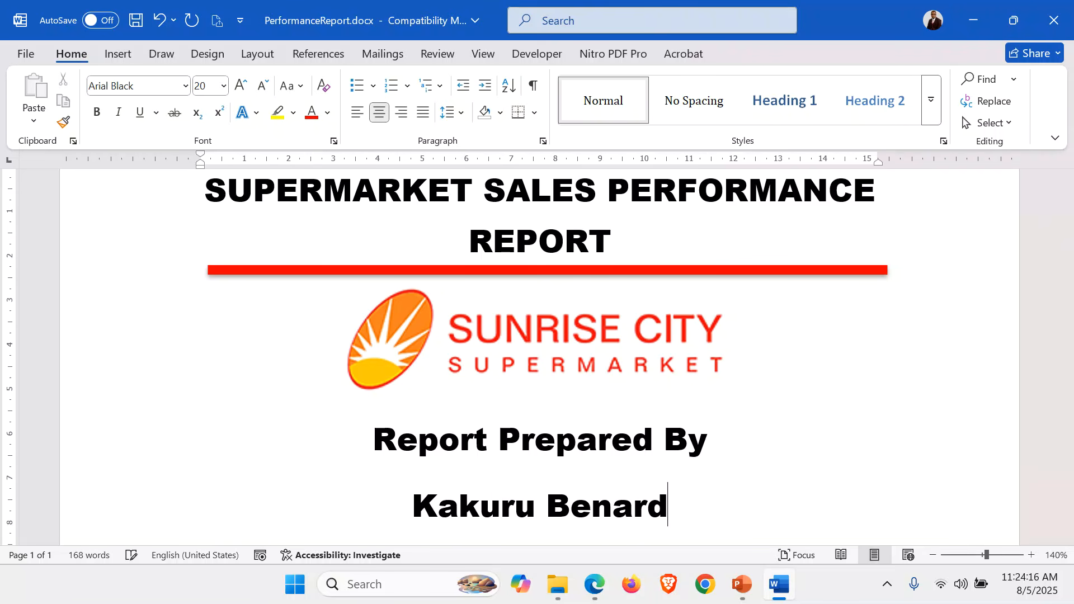
Enter the preparer's full name, the candidate number and the date 05-Aug-2025 on separate lines under "Report Prepared By"
key(Return)
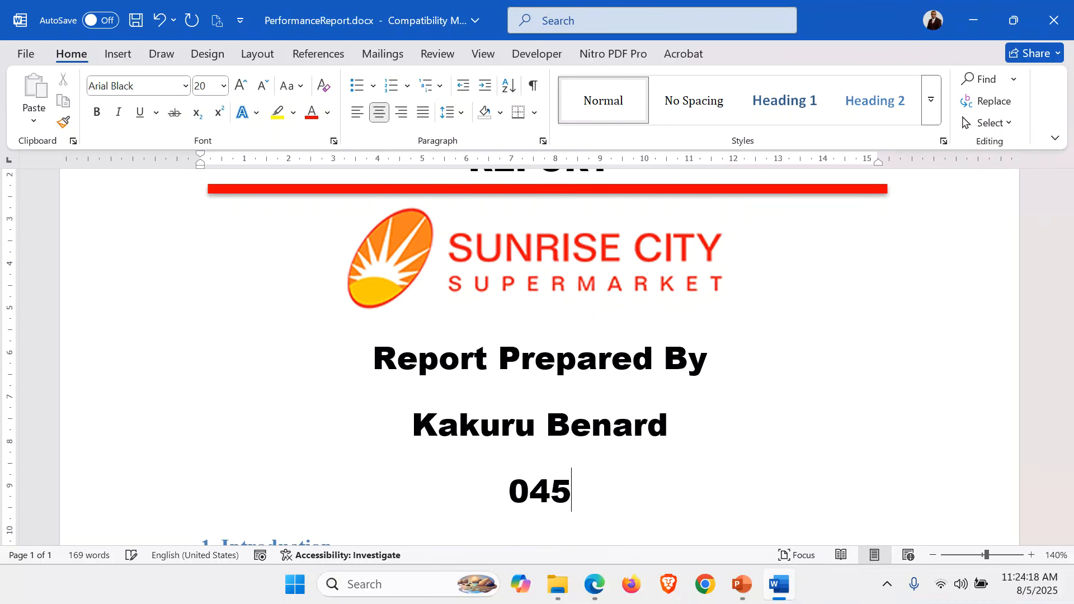
key(Return)
text(0)
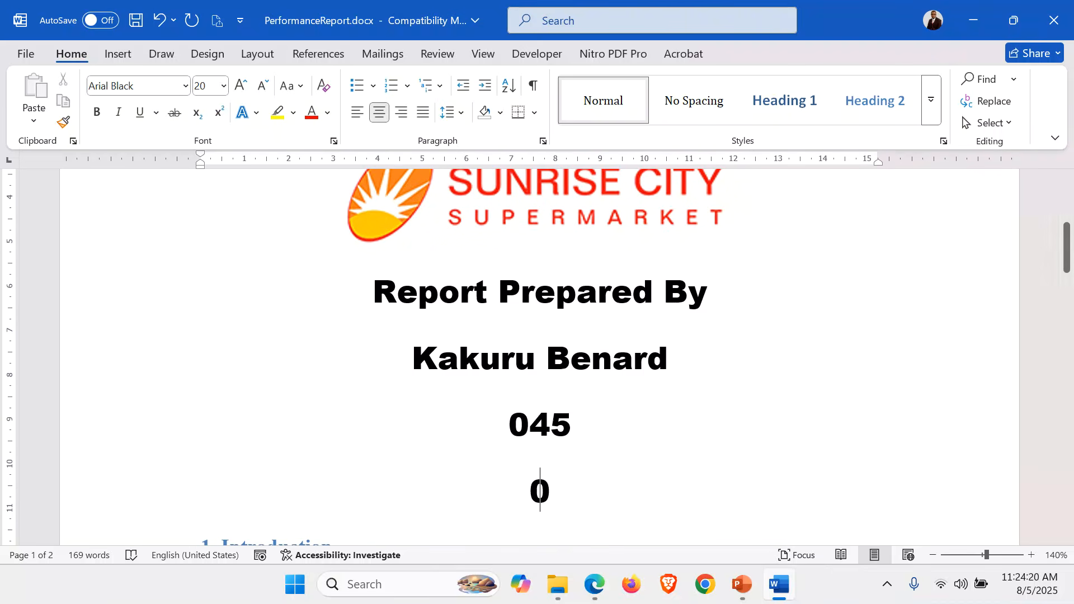
text(5-)
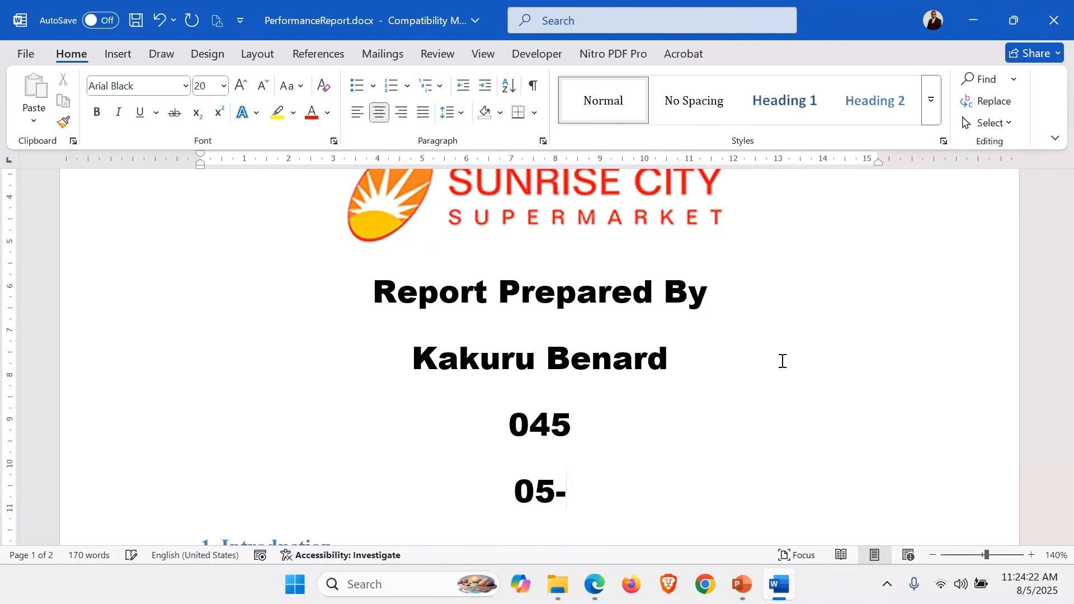
text(Aug-202)
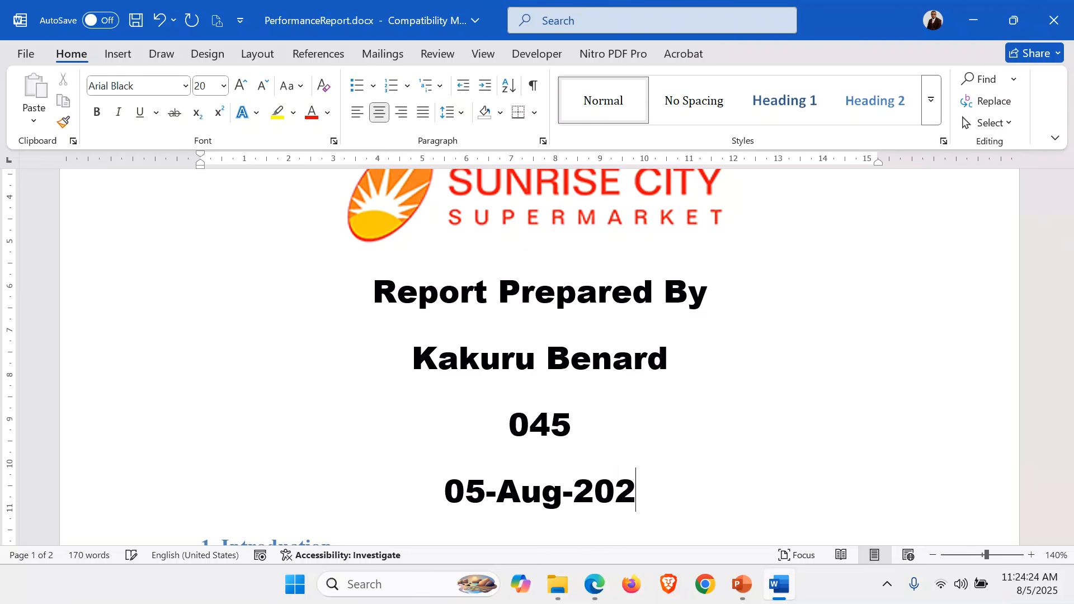
text(5)
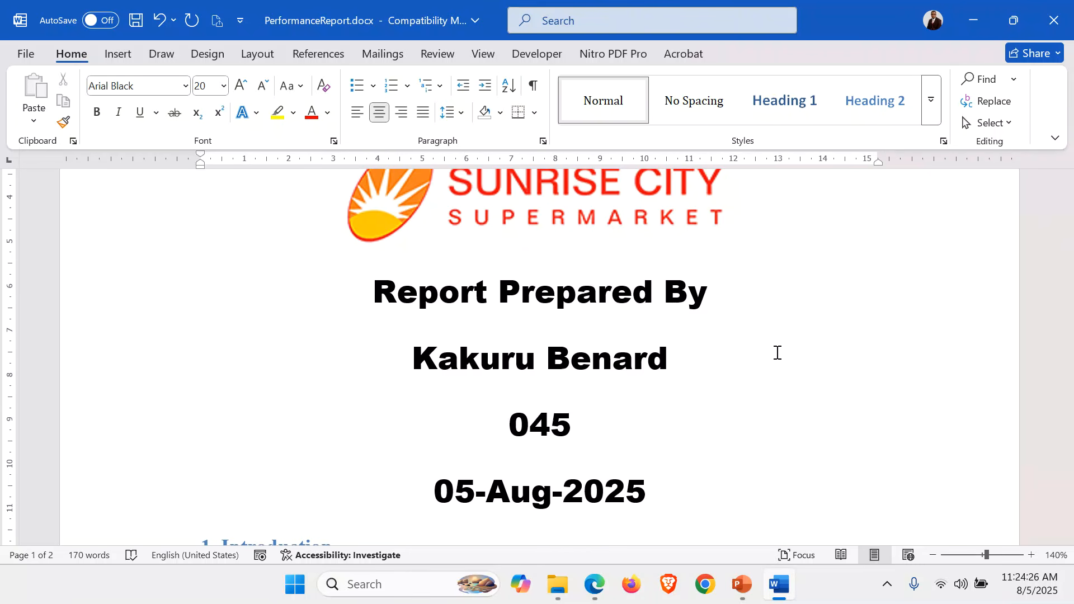
Format the preparer's name in Arial Narrow, bold, red and underlined
click(68, 380)
click(186, 87)
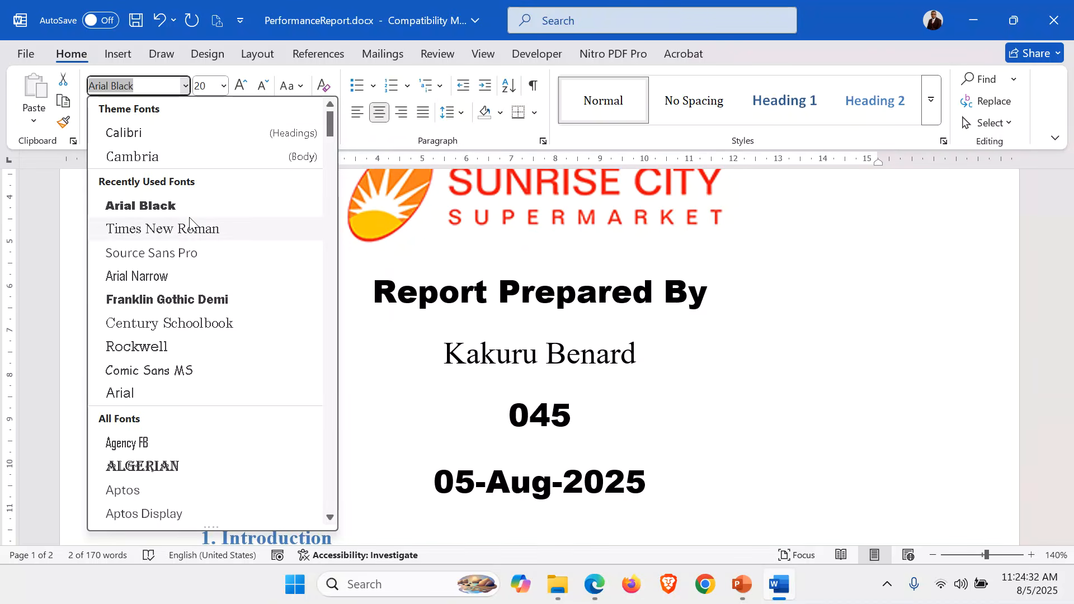
click(152, 276)
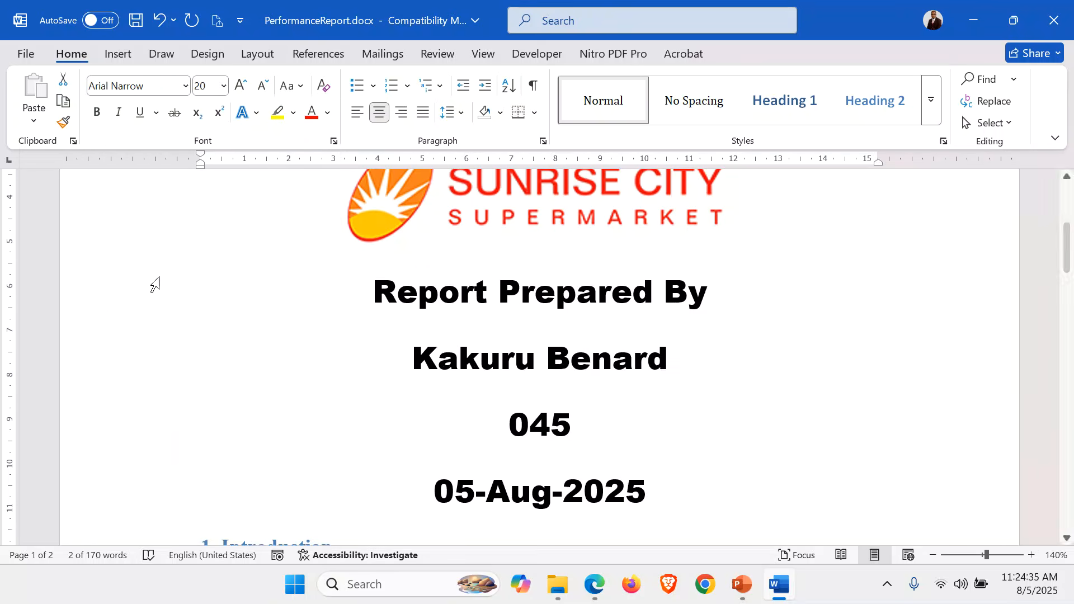
click(97, 113)
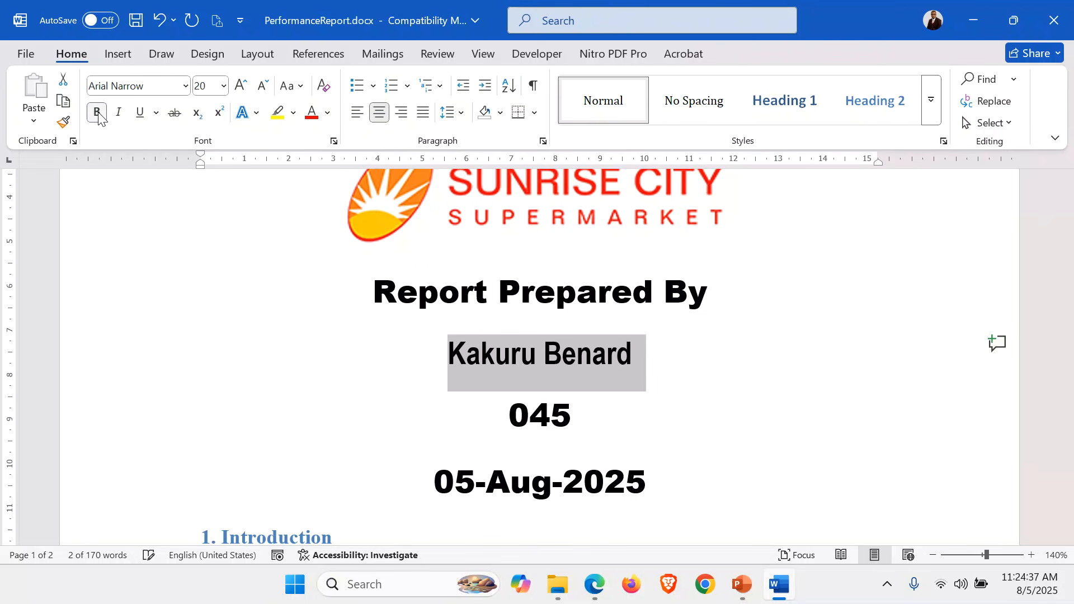
click(311, 119)
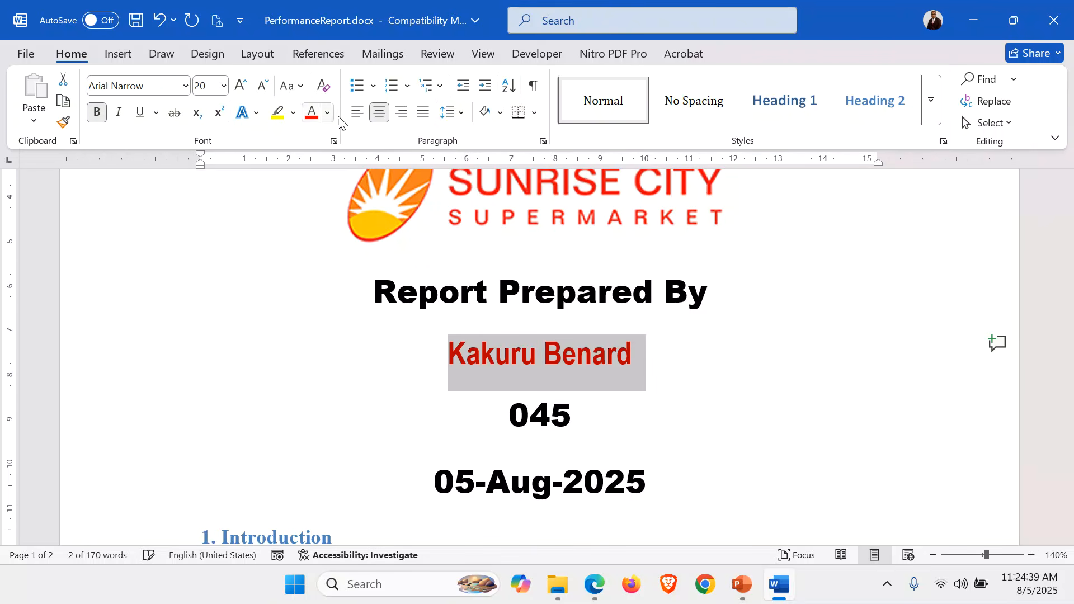
click(140, 113)
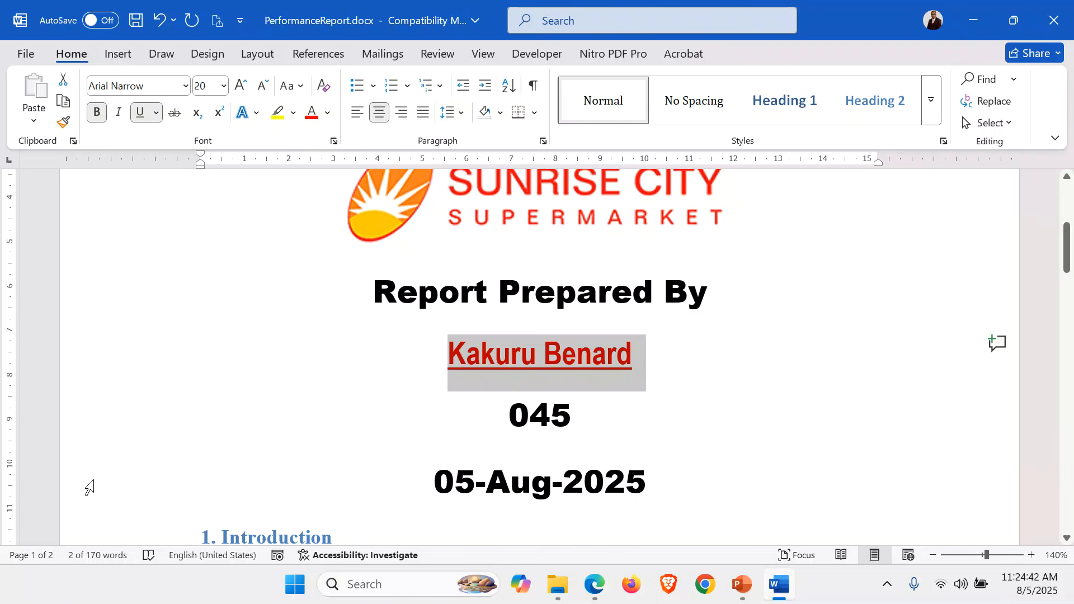
Add an empty paragraph between the date and the "1. Introduction" heading
click(680, 447)
scroll(680, 448, down, 2)
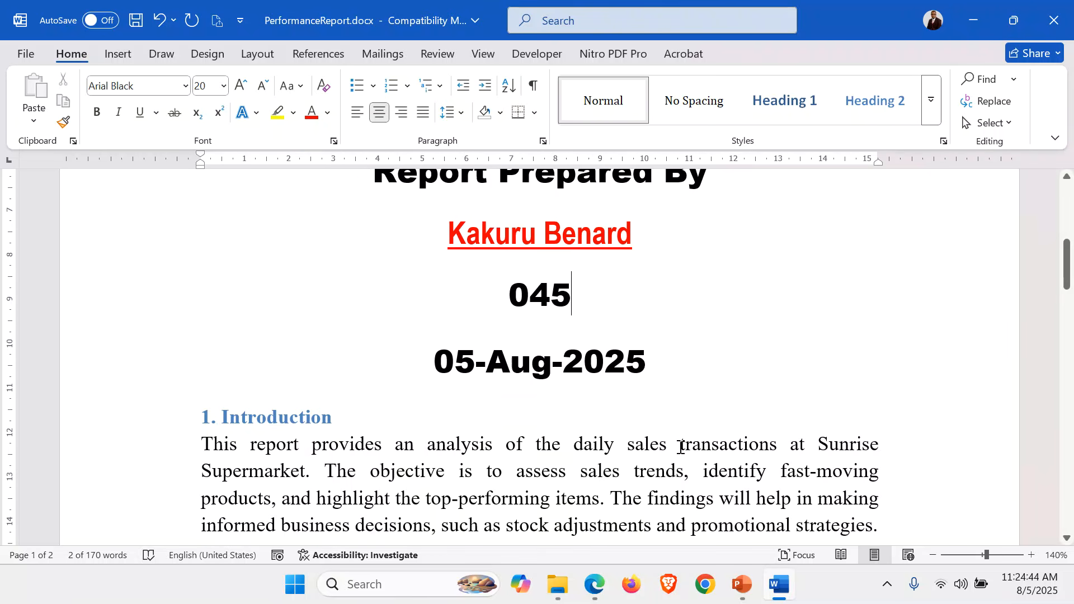
key(Return)
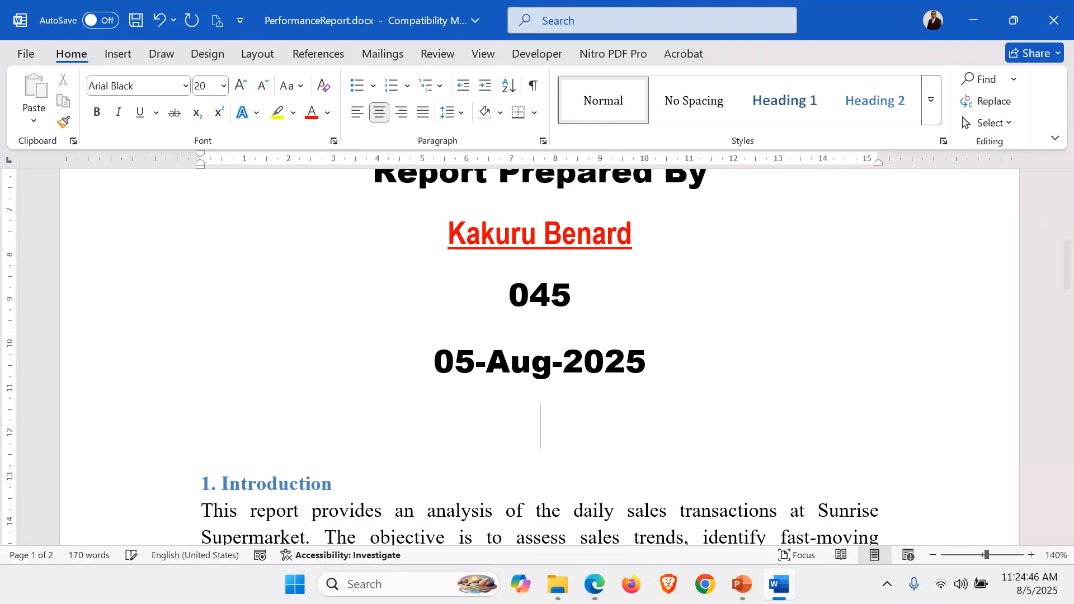
Insert a double horizontal line across the page directly below the date
text(===)
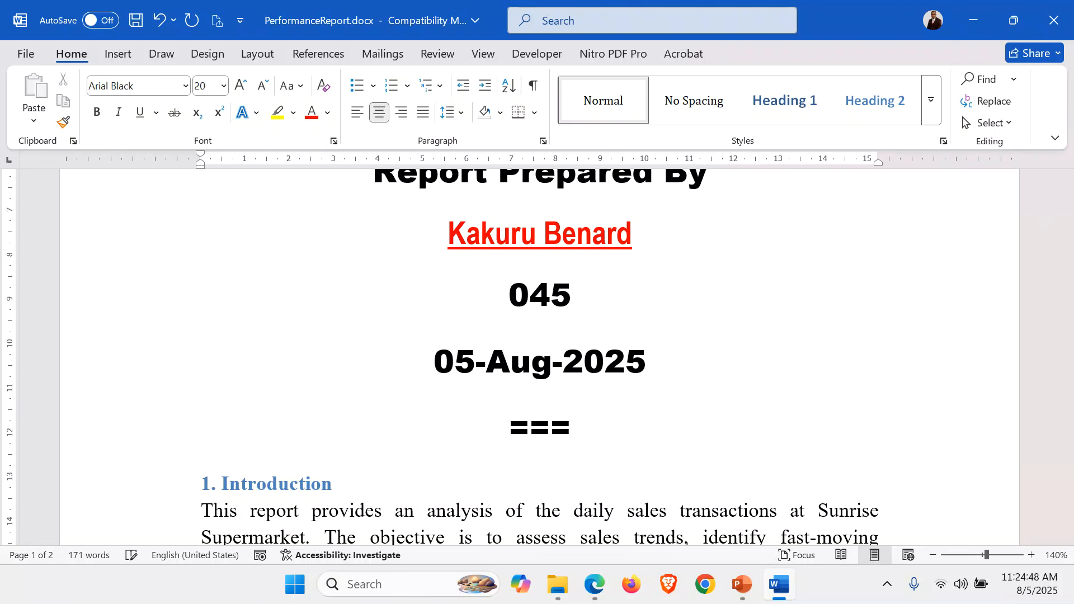
key(Return)
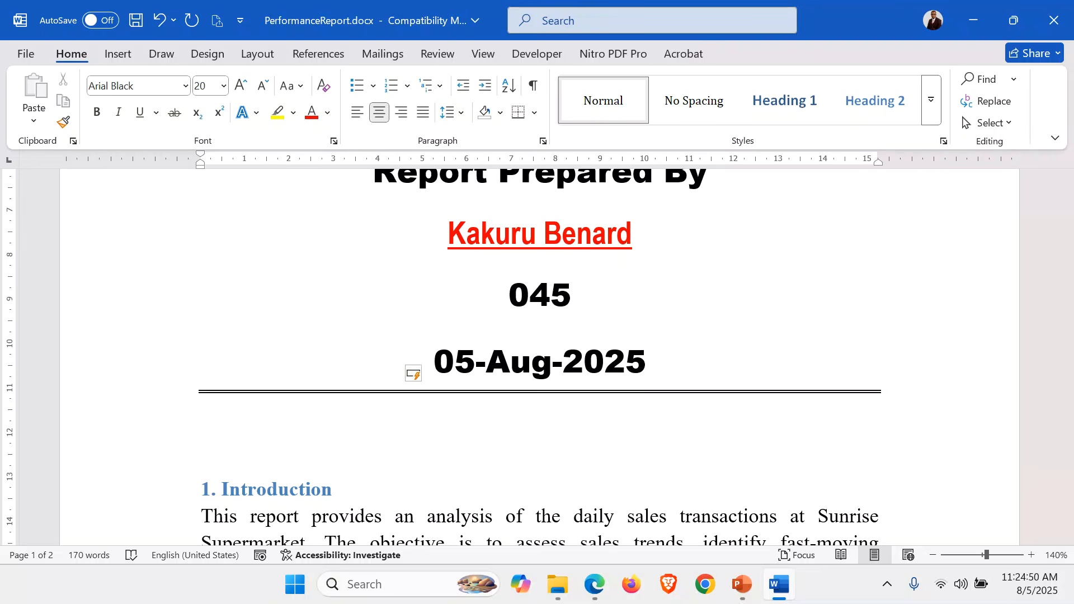
Insert two empty paragraphs above the title "SUPERMARKET SALES PERFORMANCE REPORT" at the start of the document
key(ctrl+Home)
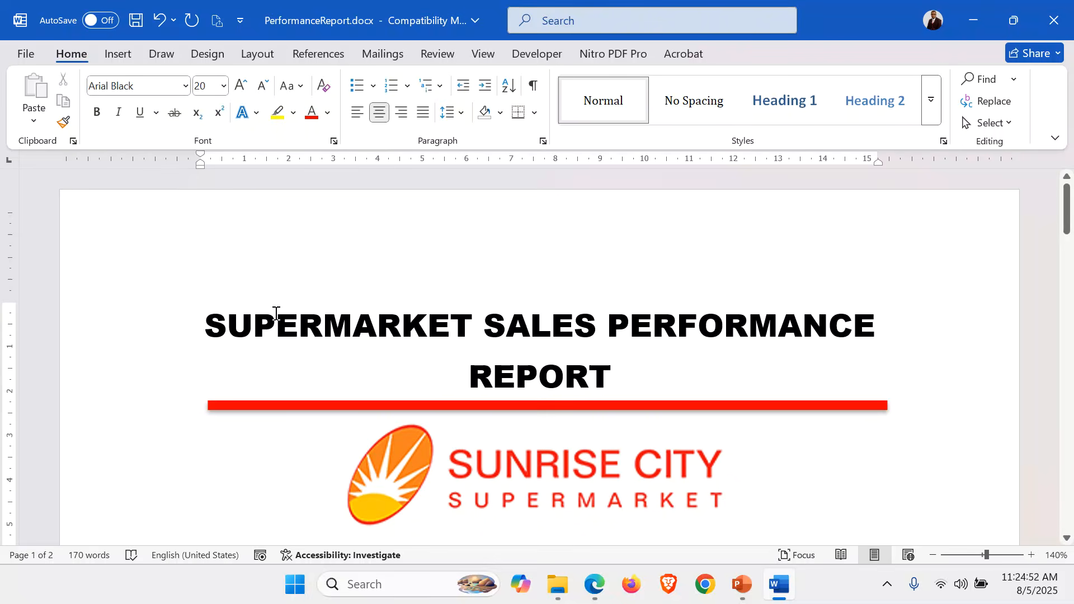
key(Return)
key(Return)
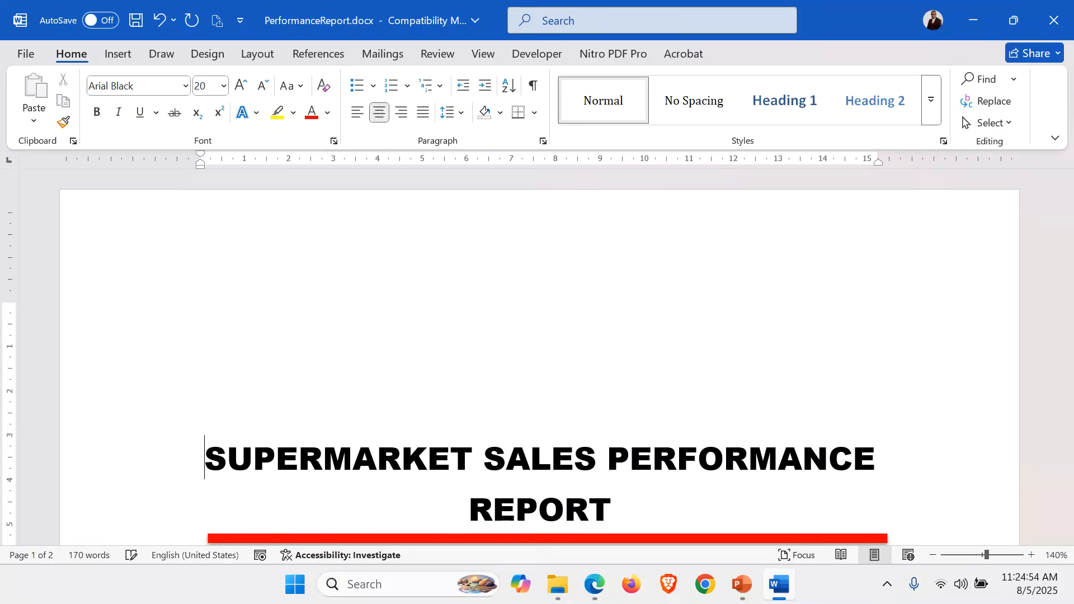
scroll(207, 320, down, 8)
scroll(537, 358, up, 10)
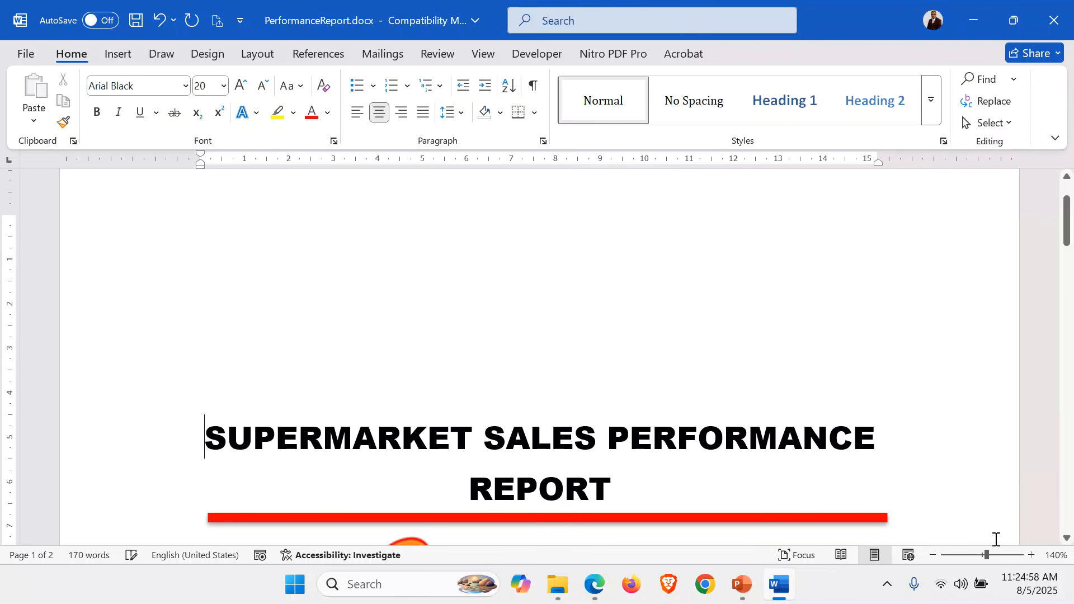
Zoom the document out to 90% and collapse the ribbon
click(933, 556)
click(933, 556)
click(933, 556)
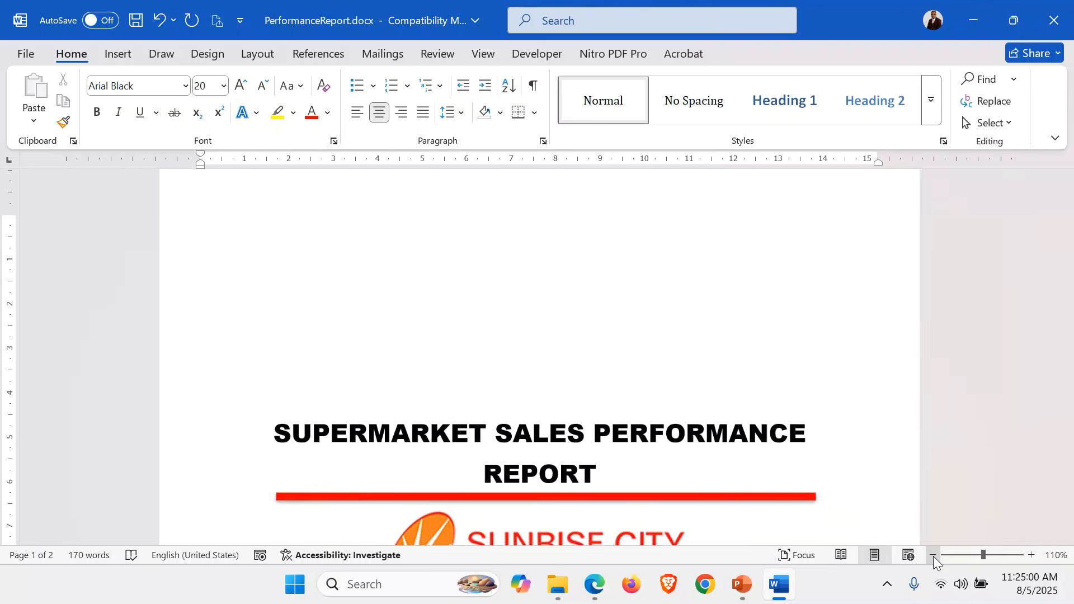
click(933, 556)
click(933, 556)
scroll(888, 380, down, 3)
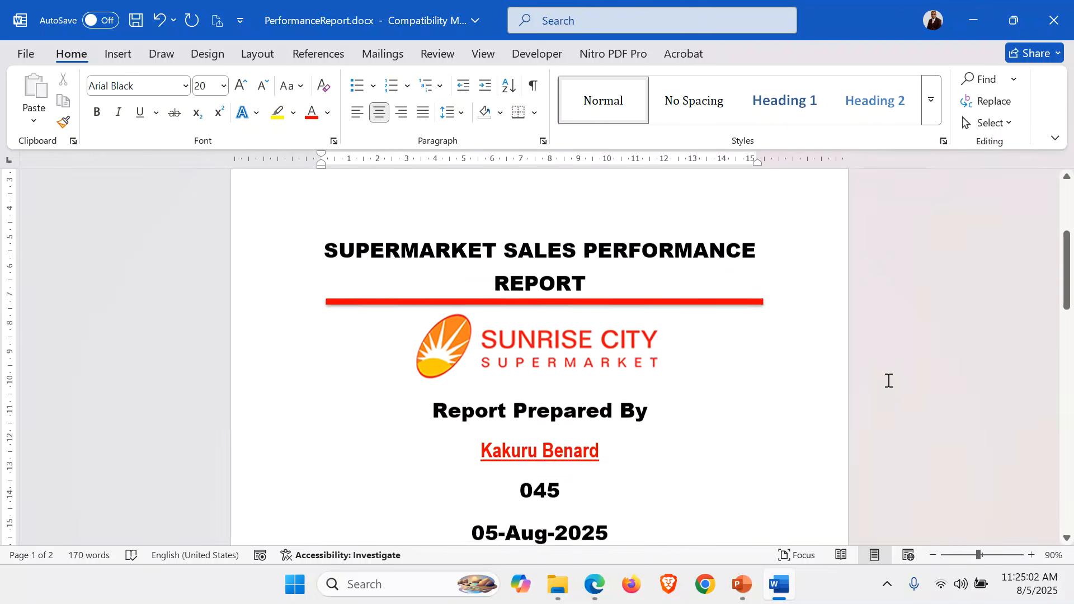
scroll(888, 381, up, 5)
double_click(56, 52)
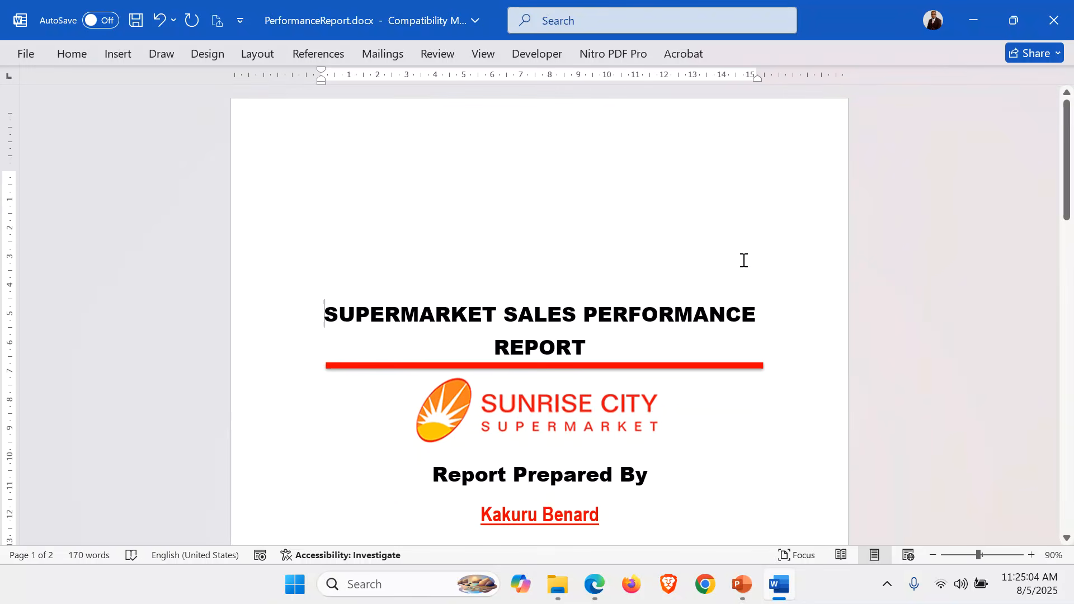
Add three empty paragraphs between the double line under the date and the "1. Introduction" heading
scroll(767, 281, down, 5)
scroll(507, 329, down, 1)
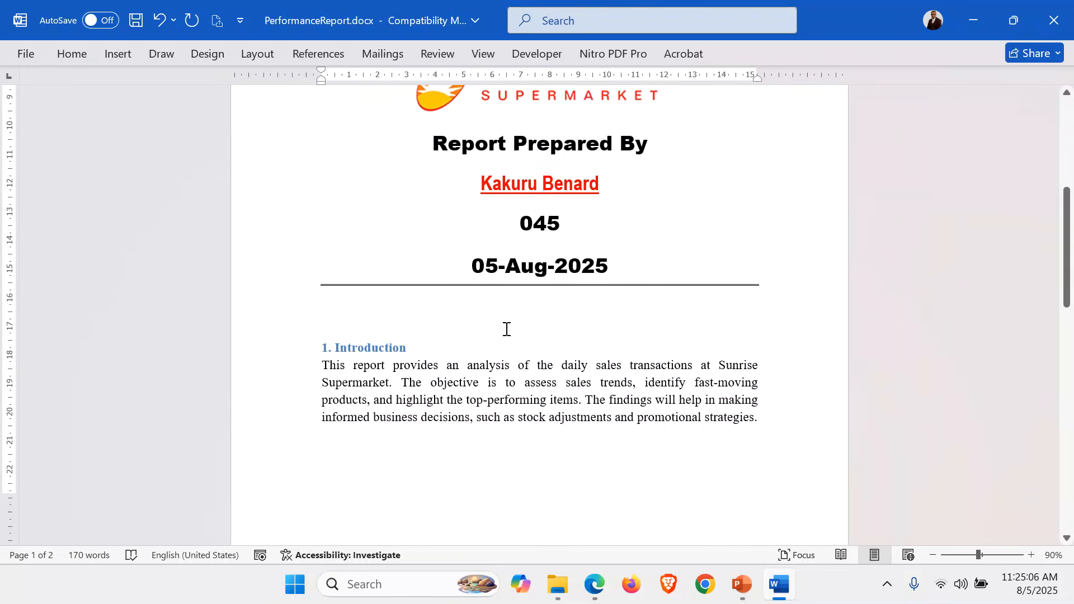
key(Return)
key(Return)
key(Return)
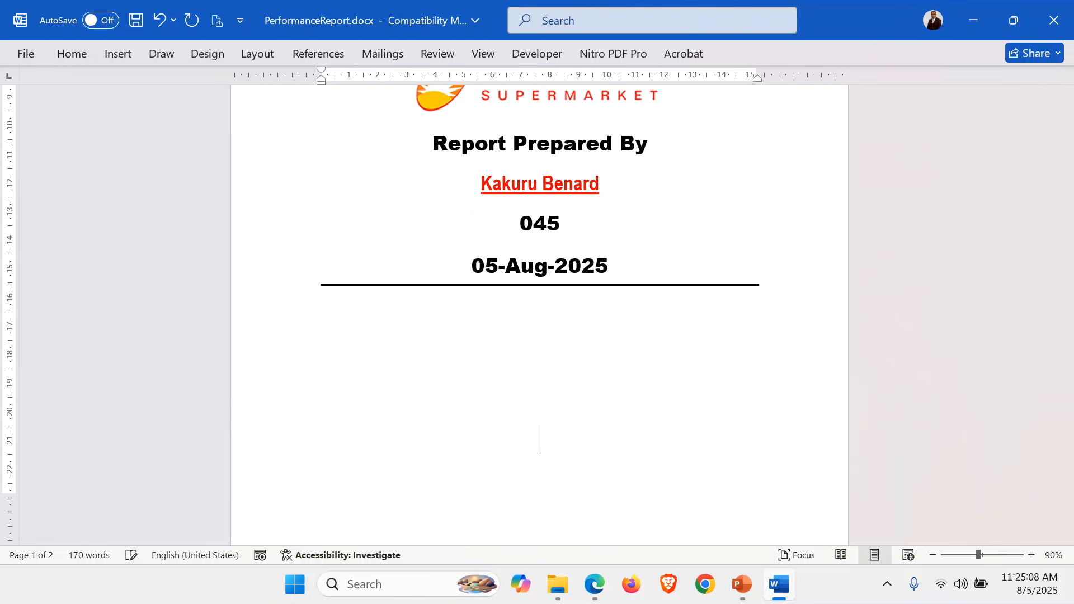
Add two more empty paragraphs above the report title and delete one of them to adjust the cover's vertical position
scroll(423, 312, up, 5)
scroll(727, 120, down, 1)
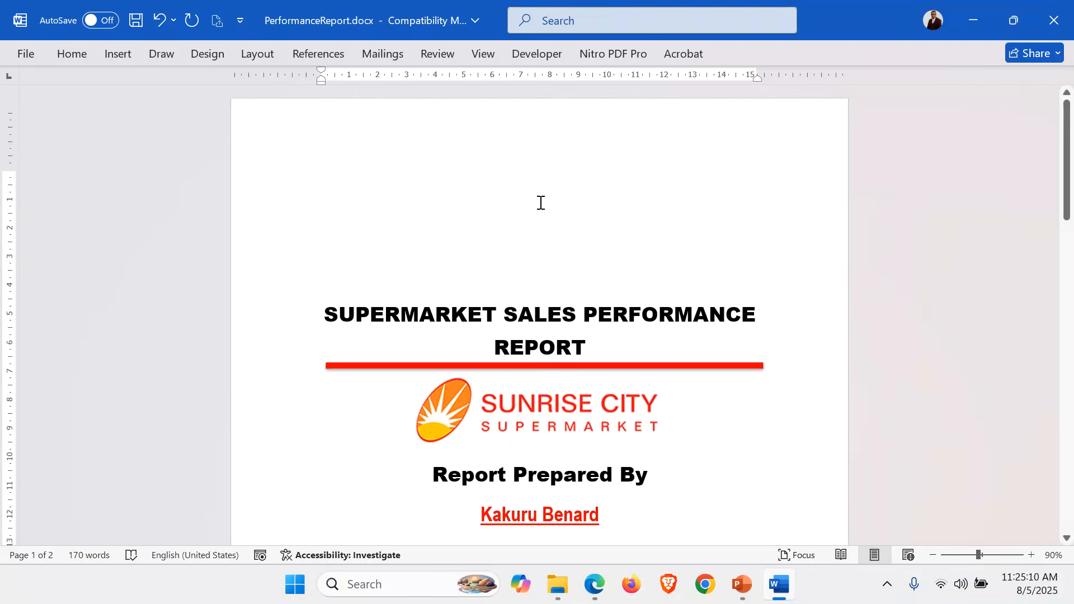
key(Return)
key(Return)
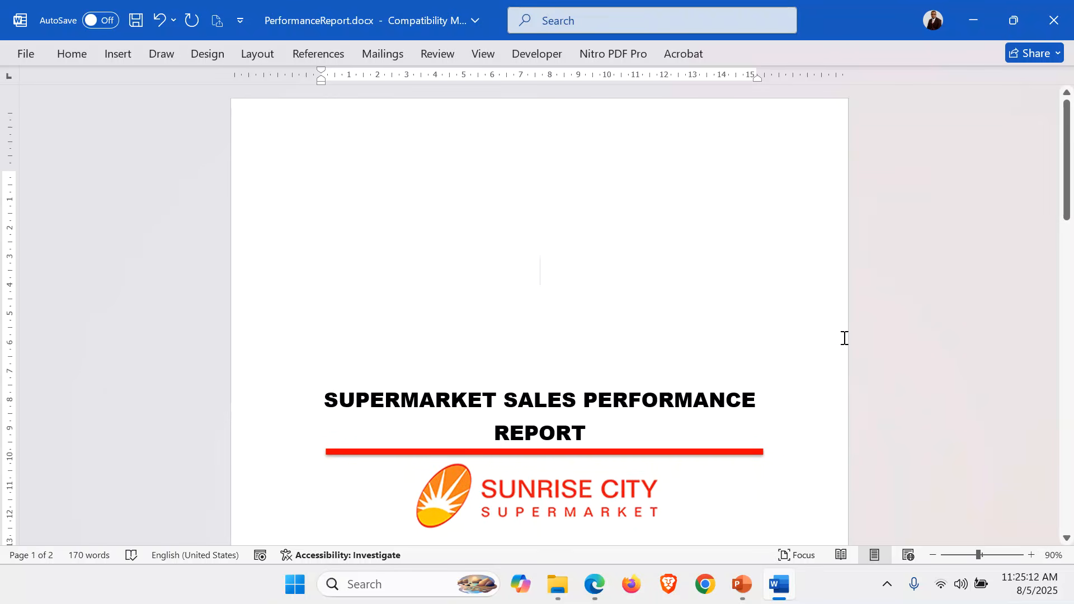
key(Delete)
scroll(844, 338, down, 7)
scroll(844, 337, up, 2)
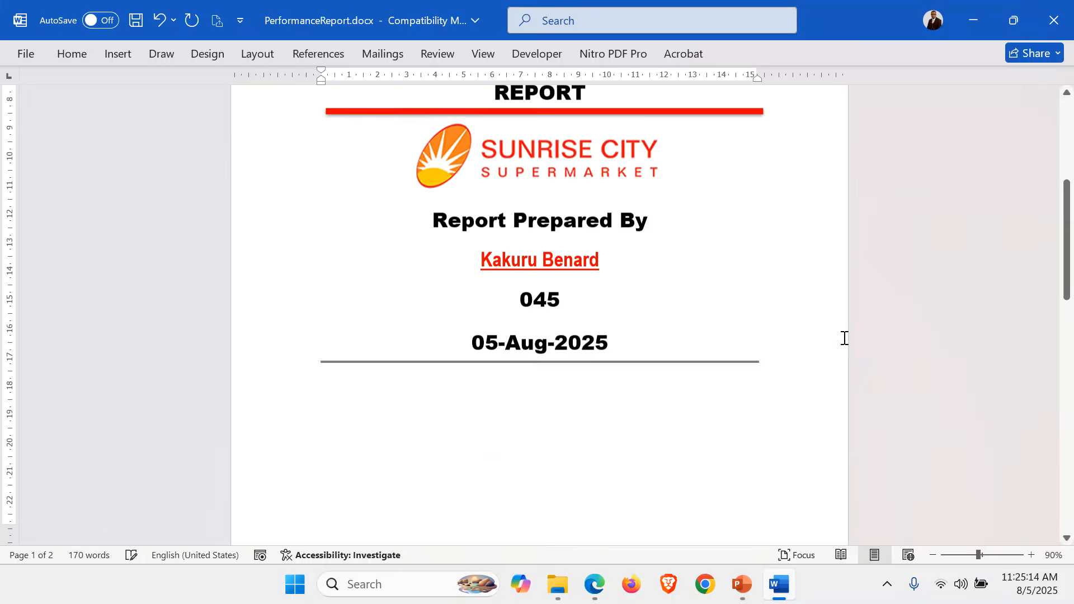
scroll(844, 338, up, 3)
scroll(844, 337, down, 2)
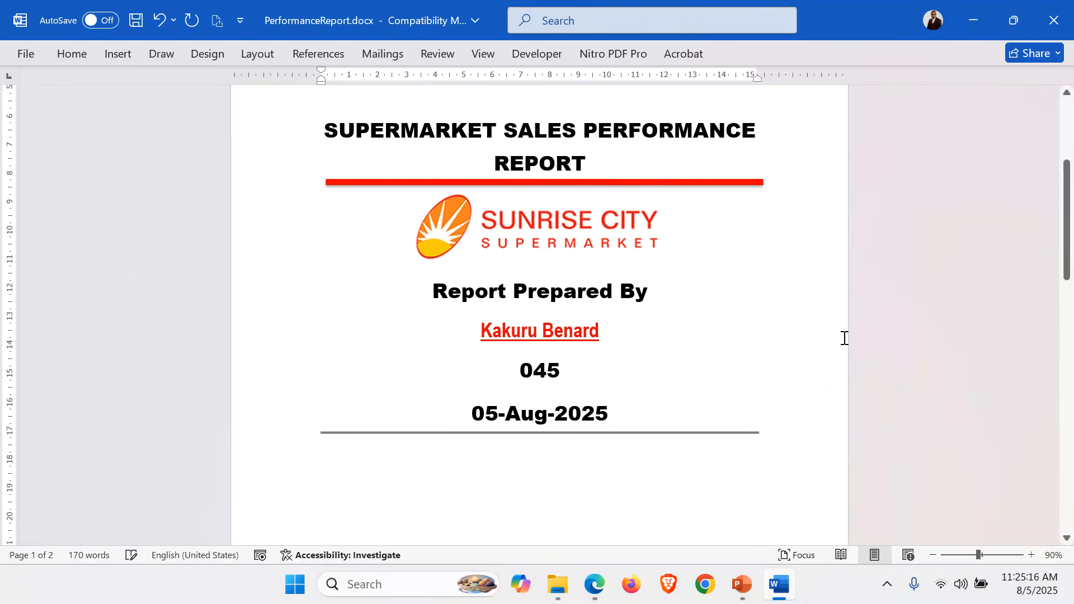
scroll(844, 338, up, 3)
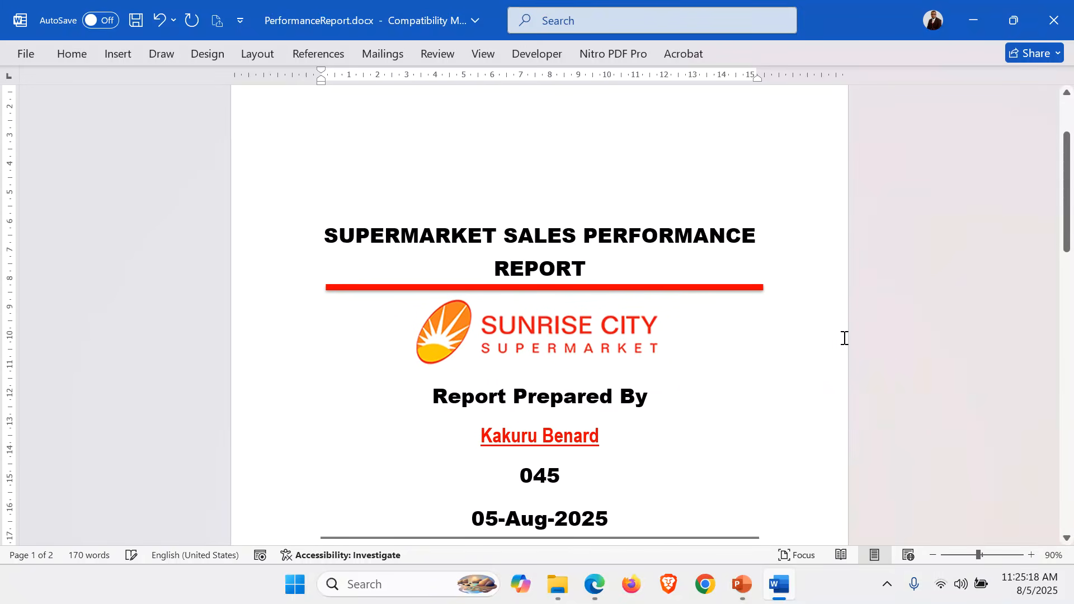
scroll(844, 338, down, 2)
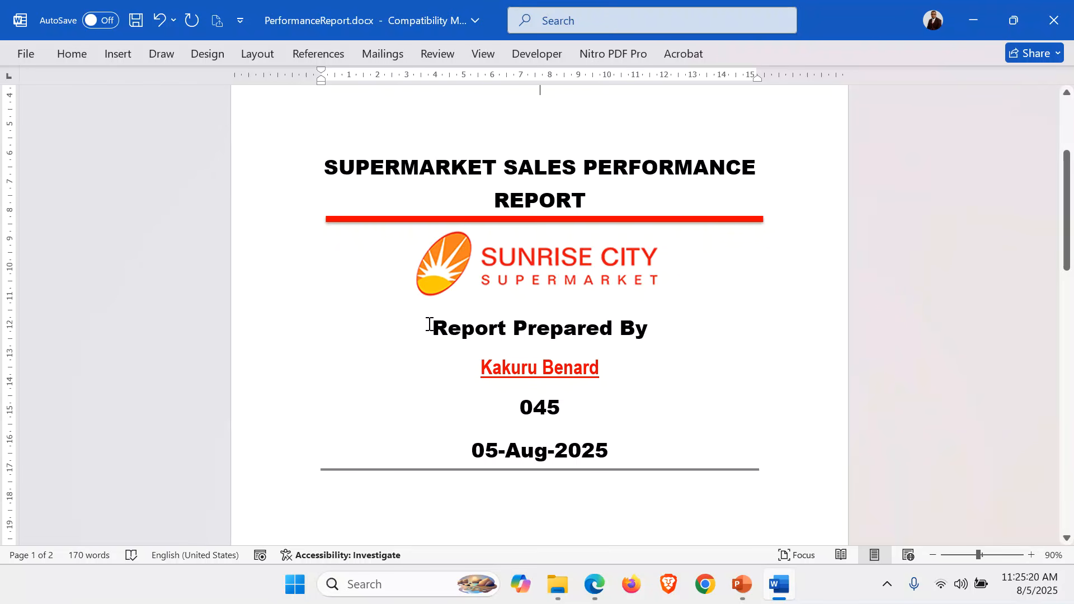
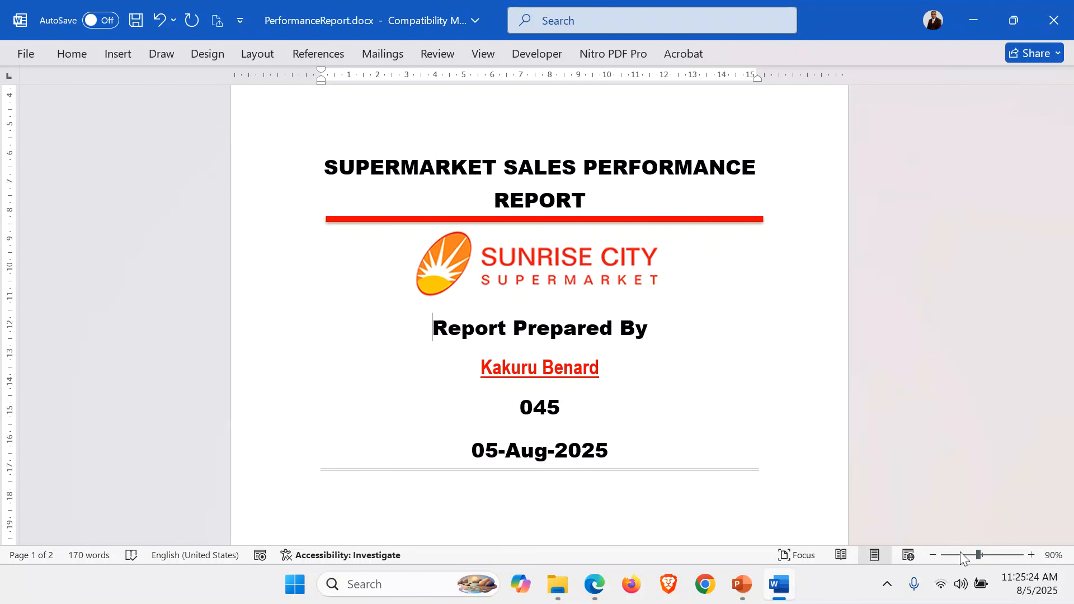
Add an empty paragraph above "Report Prepared By" and place a copy of the red line there, below the Sunrise City logo
click(1031, 555)
click(1031, 555)
click(1031, 555)
click(1031, 555)
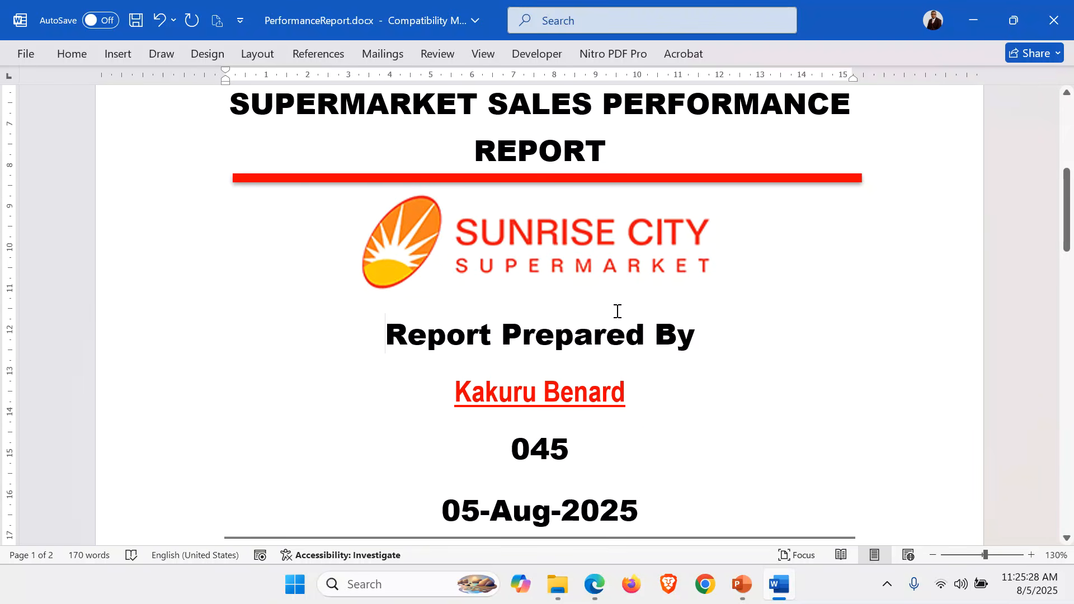
key(Return)
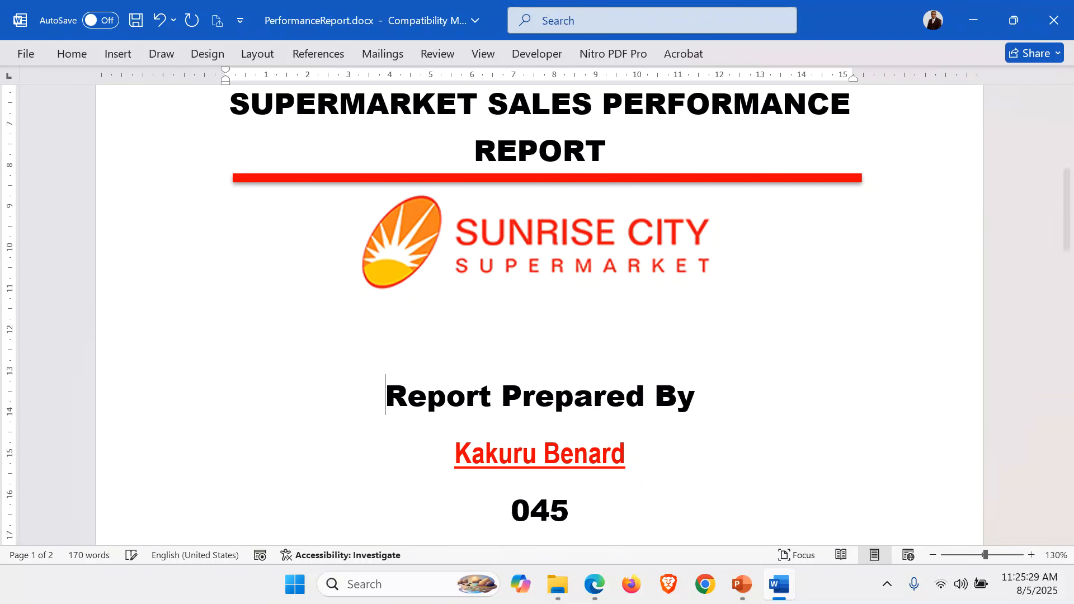
click(569, 177)
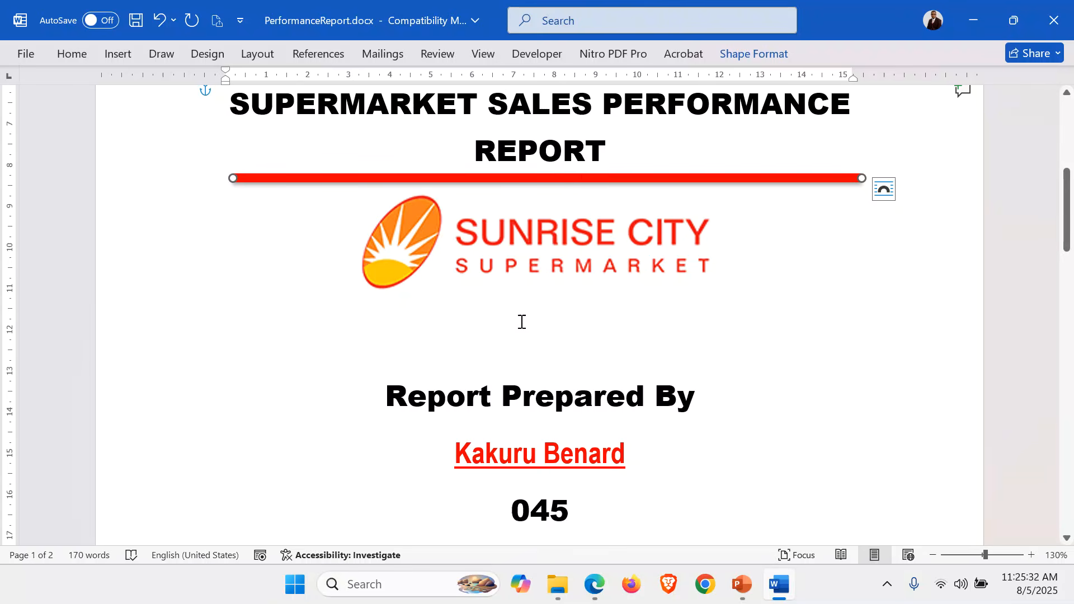
click(508, 347)
key(ctrl+v)
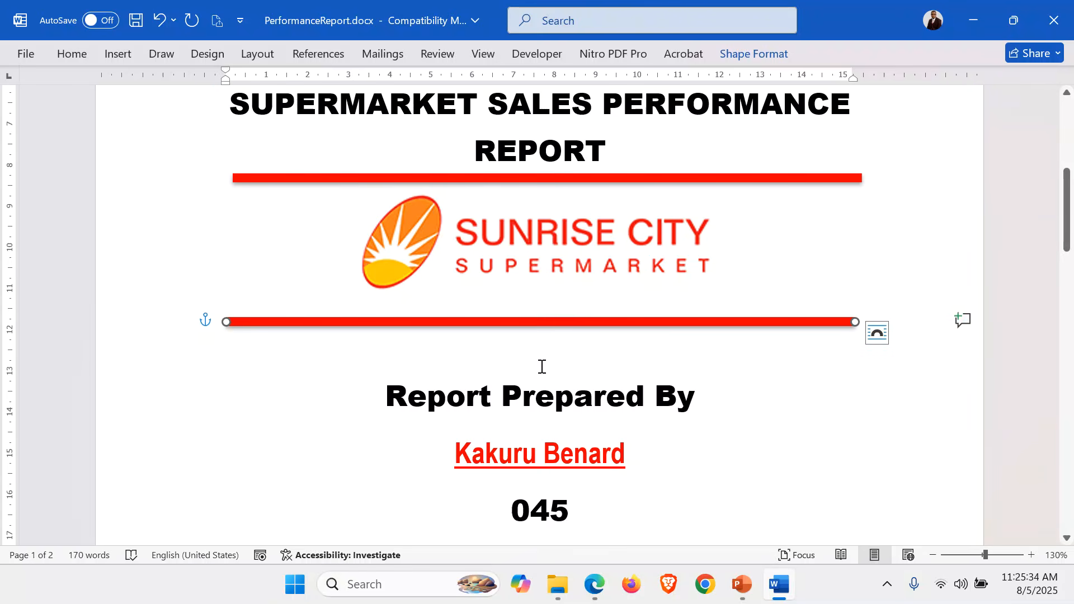
Try removing the empty paragraph between the copied red line and "Report Prepared By"
click(542, 366)
key(Delete)
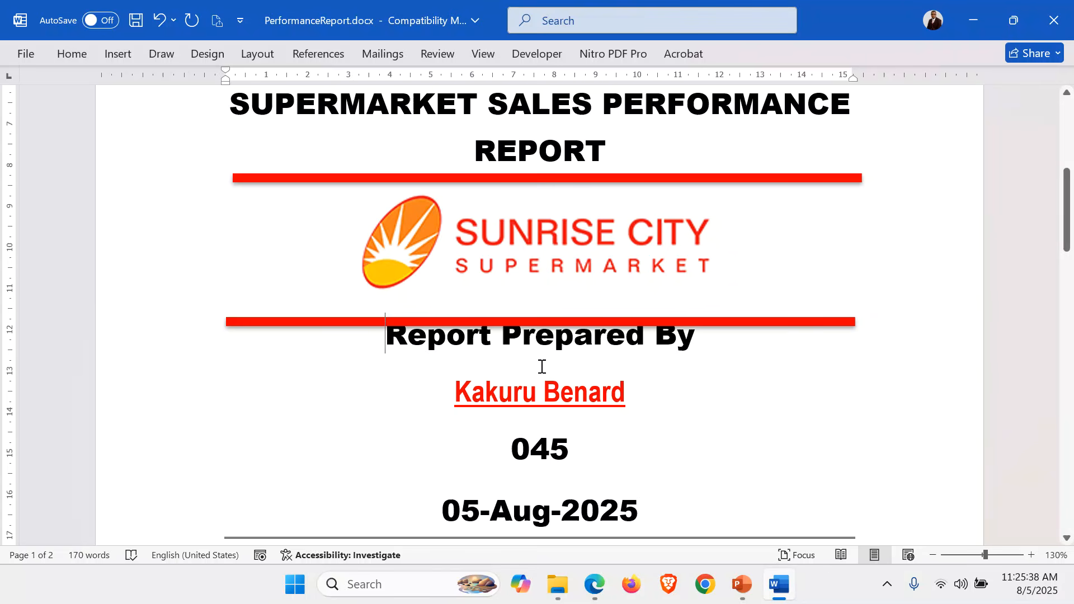
scroll(582, 356, down, 6)
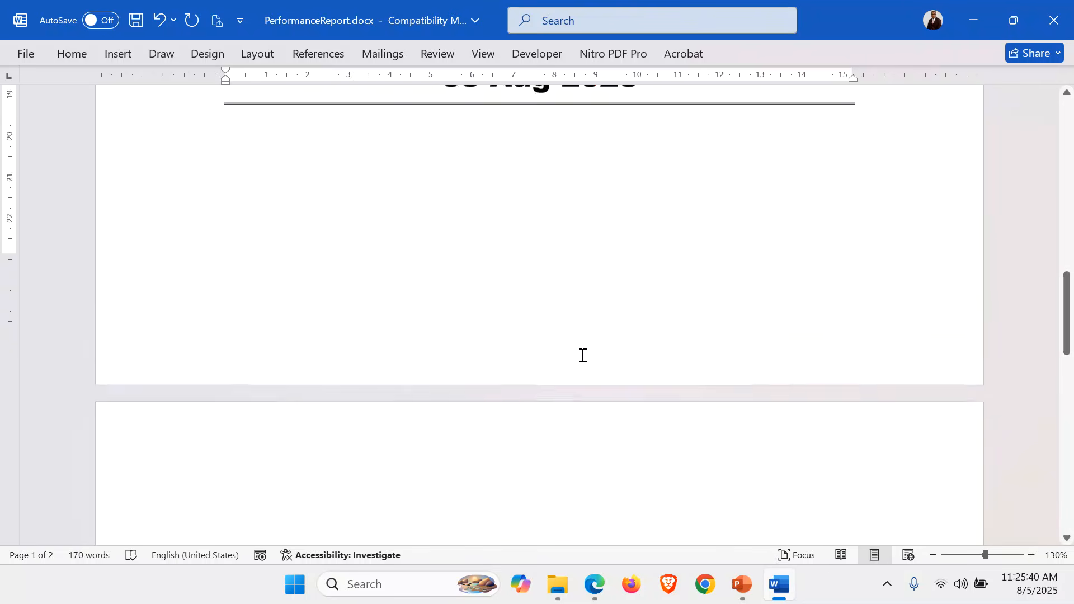
scroll(582, 355, up, 8)
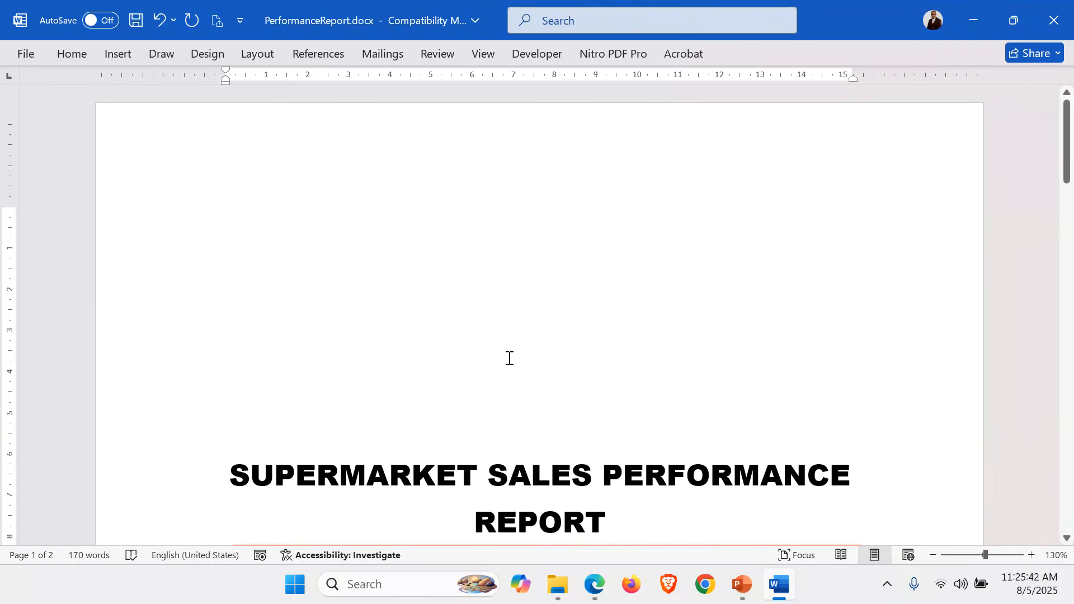
scroll(485, 330, down, 7)
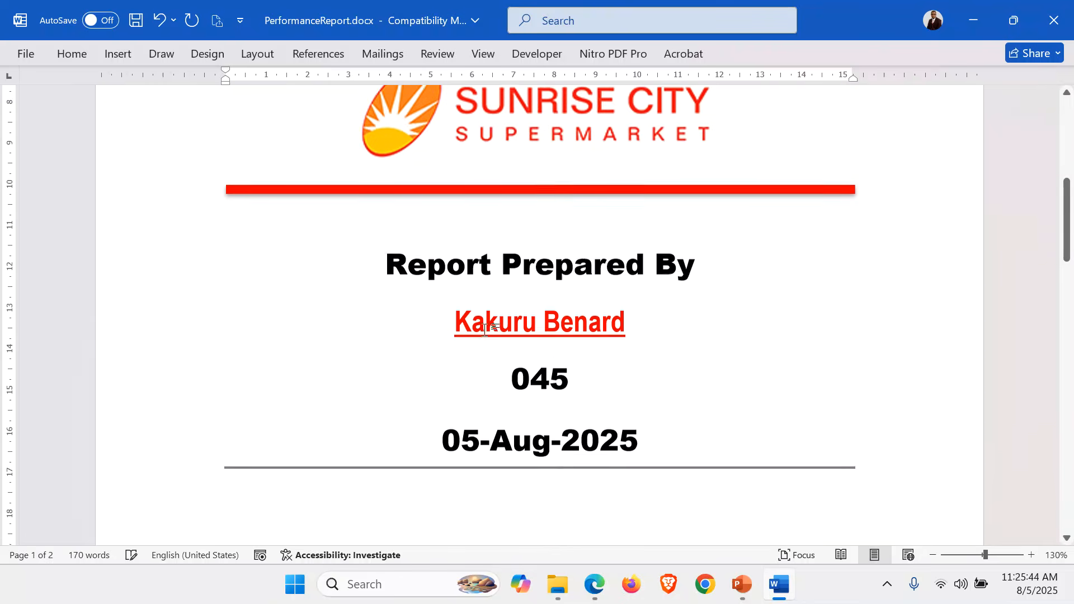
Delete the empty space above the "1. Introduction" heading so it starts at the beginning of page 2
click(69, 53)
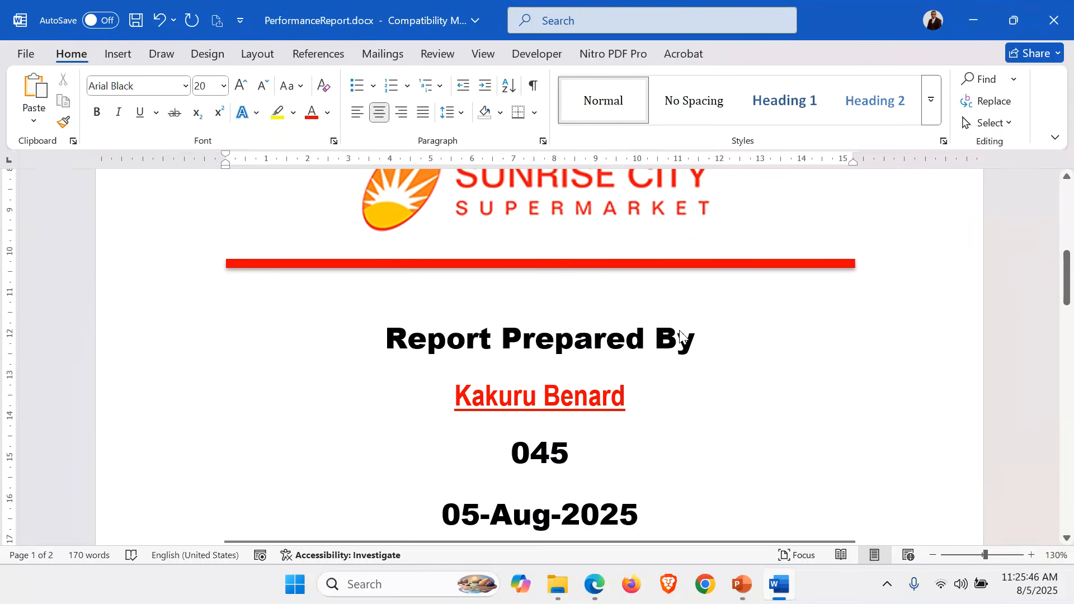
scroll(680, 331, down, 4)
scroll(680, 330, down, 5)
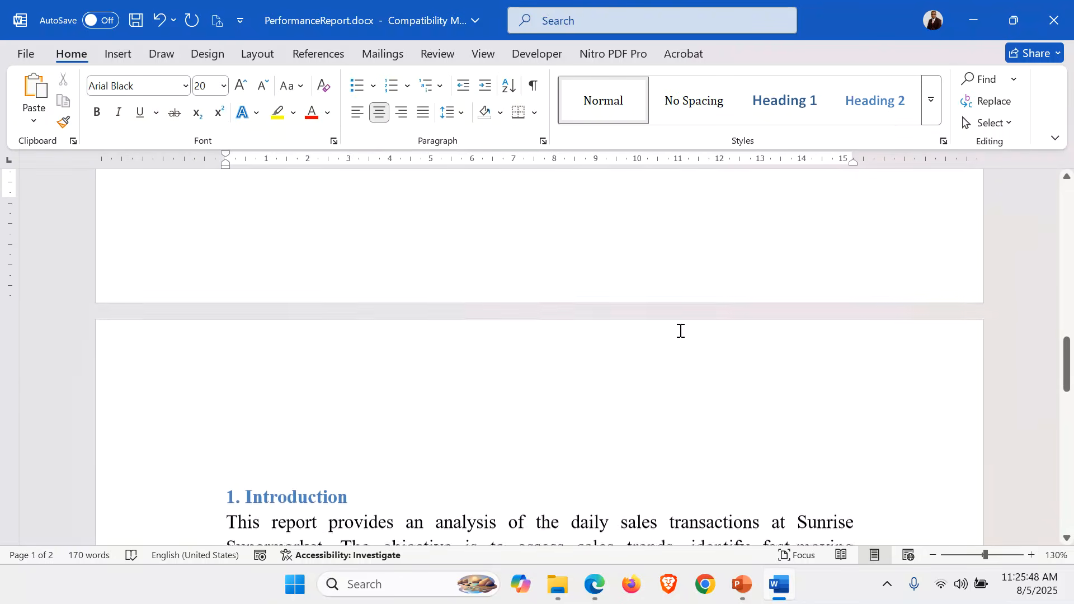
key(Delete)
key(Delete)
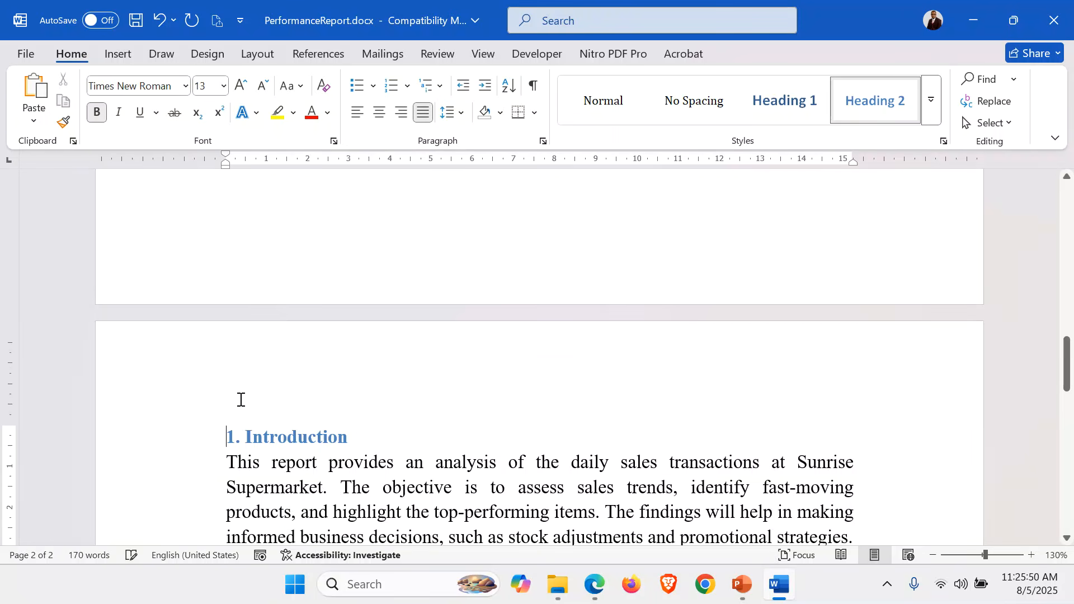
double_click(682, 309)
Set up a Shadow page border in orange with a 6 pt width
scroll(682, 308, up, 10)
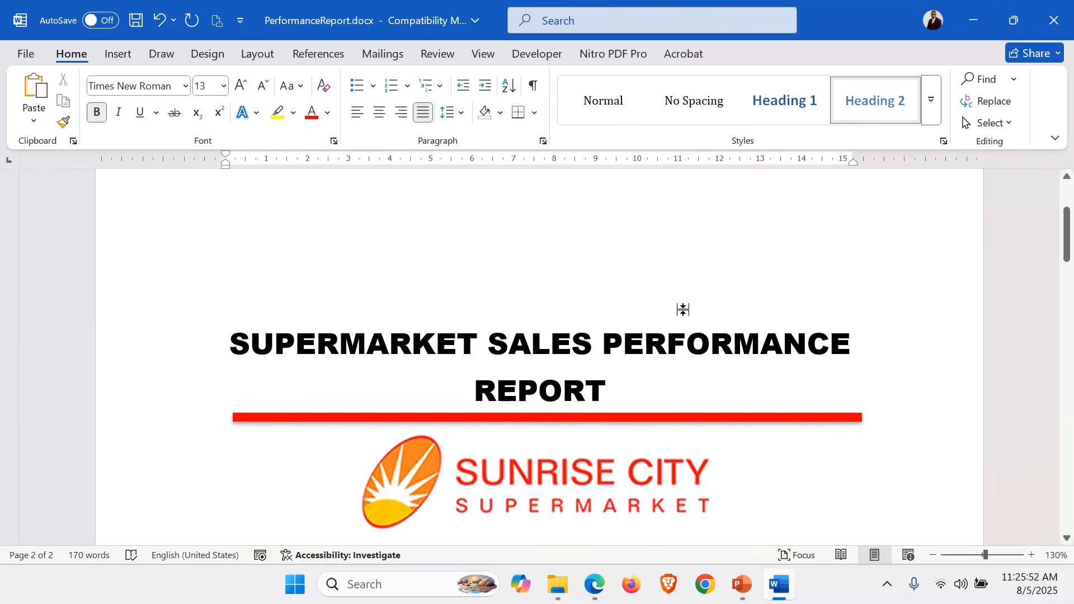
click(661, 403)
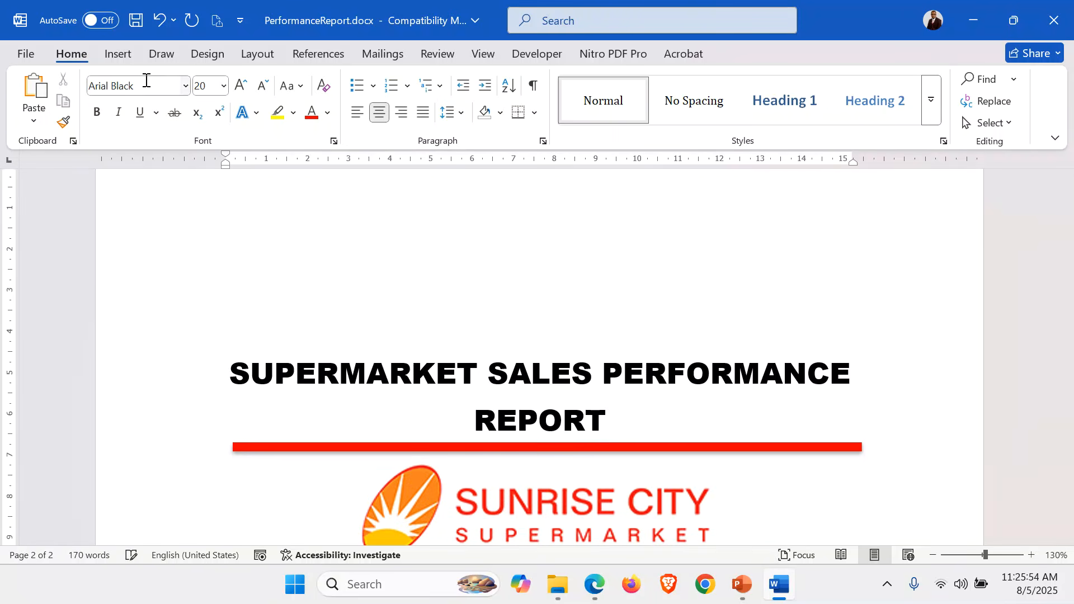
click(212, 56)
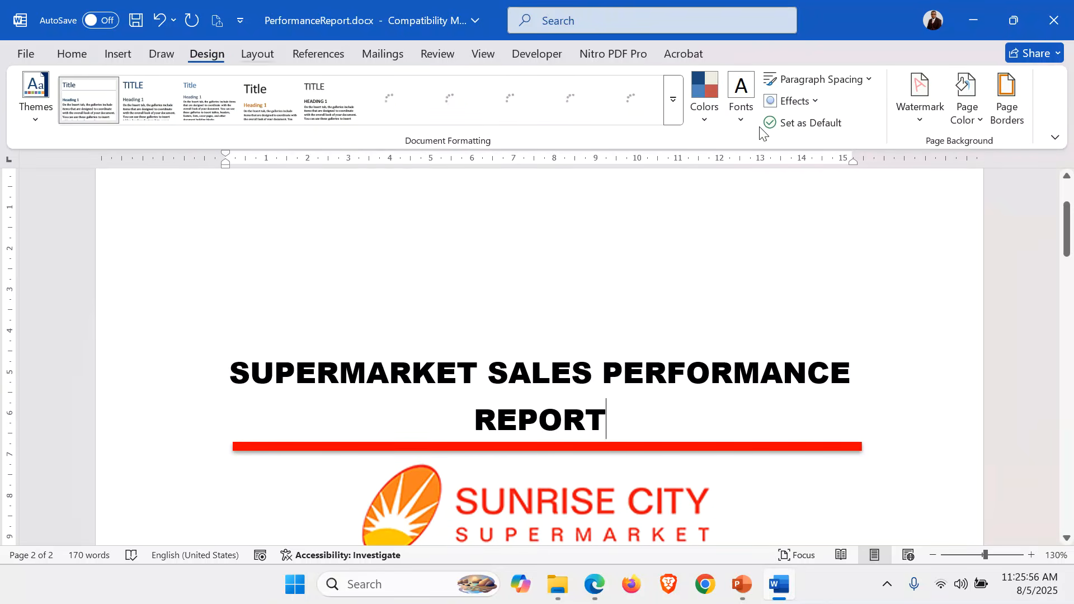
click(1013, 103)
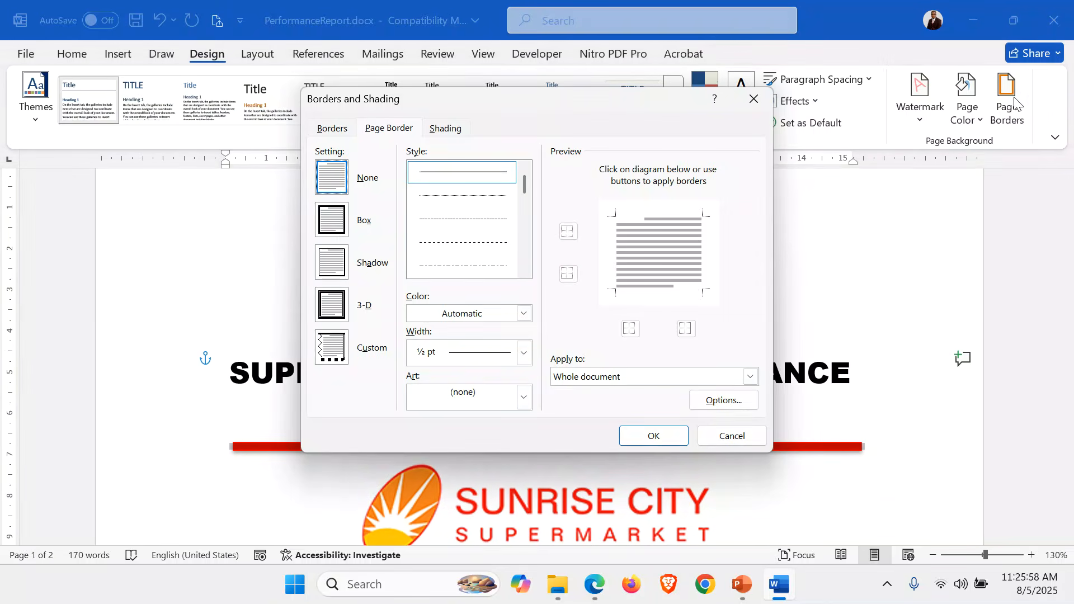
click(332, 263)
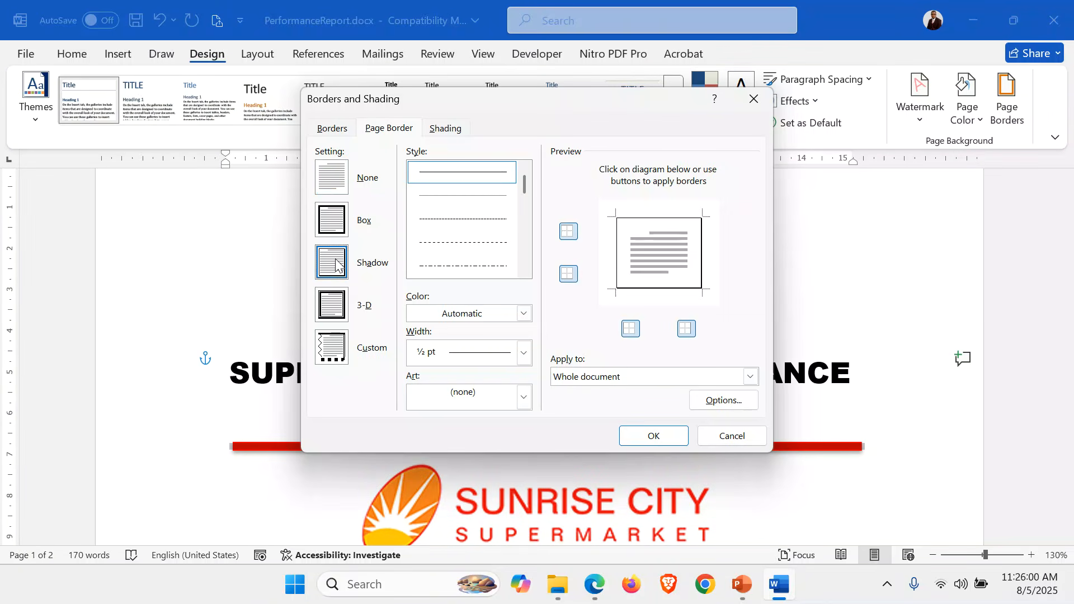
click(524, 314)
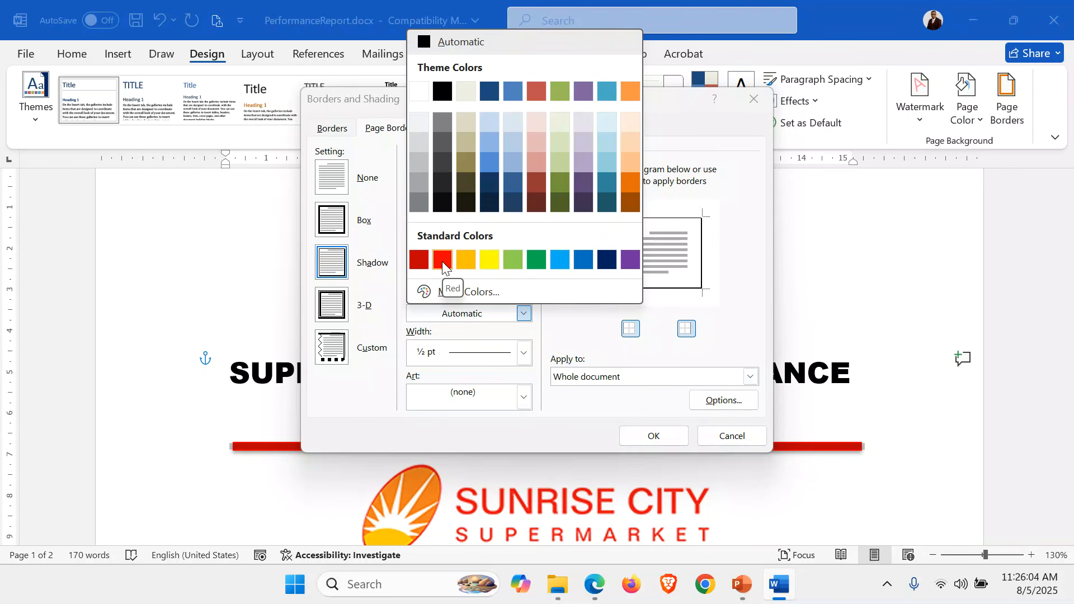
click(464, 259)
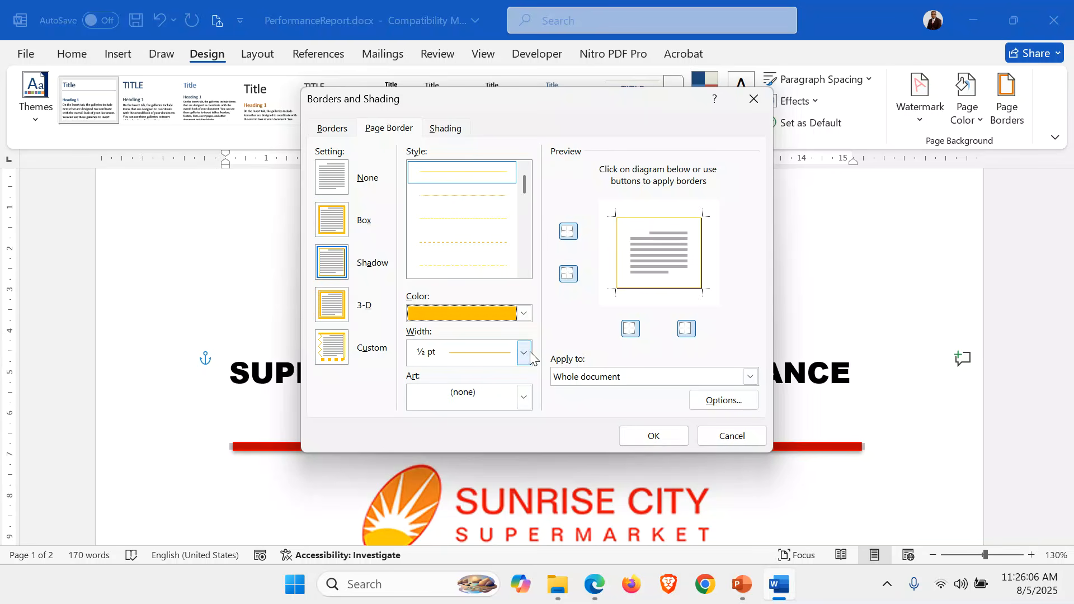
click(530, 354)
click(488, 327)
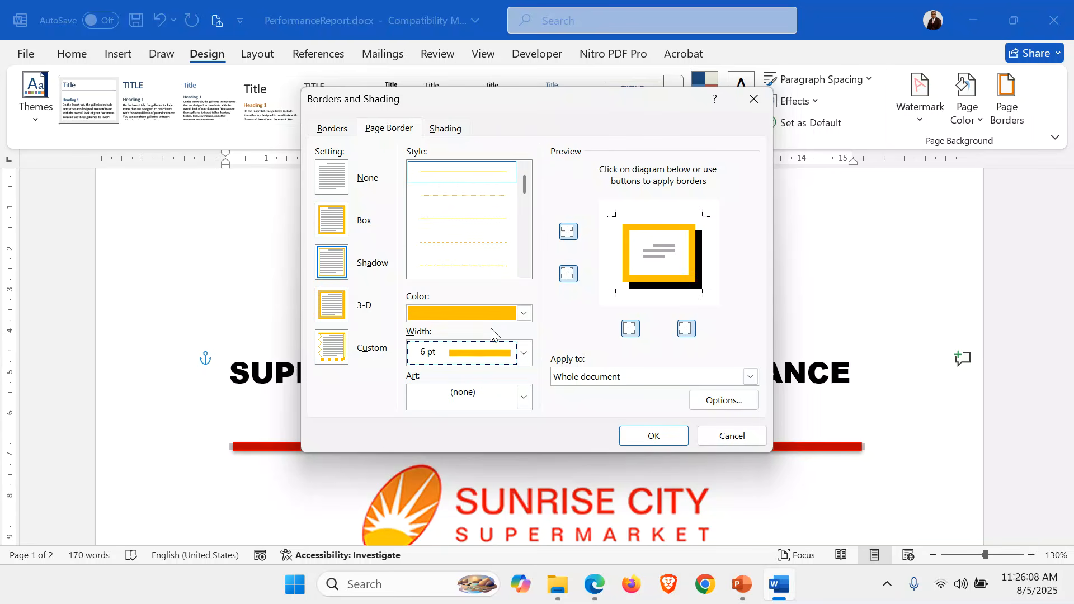
Restrict the page border to "This section - First page only" and apply it
click(751, 377)
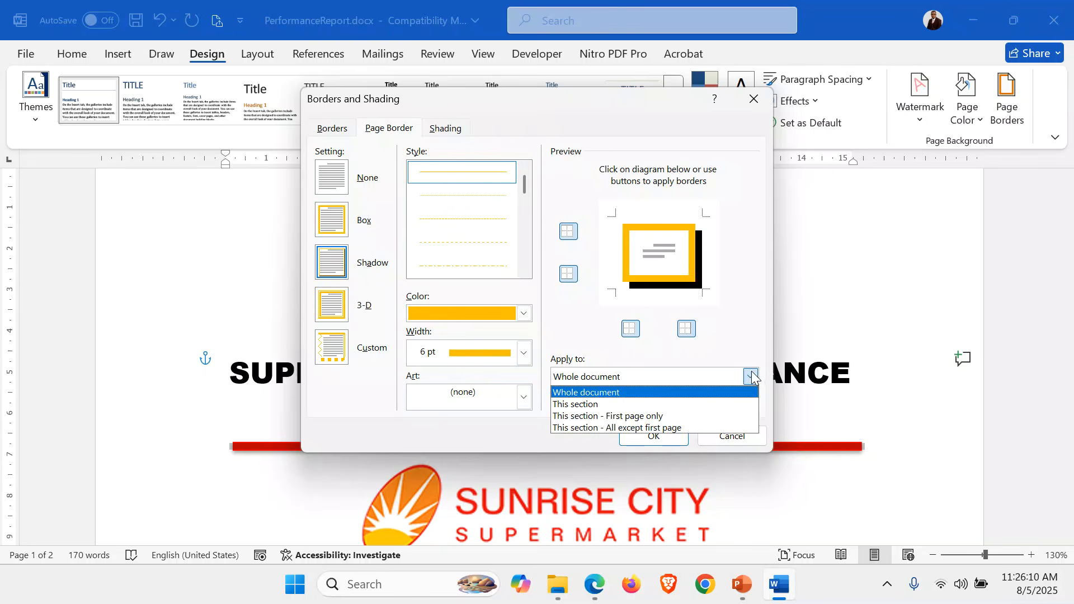
click(594, 418)
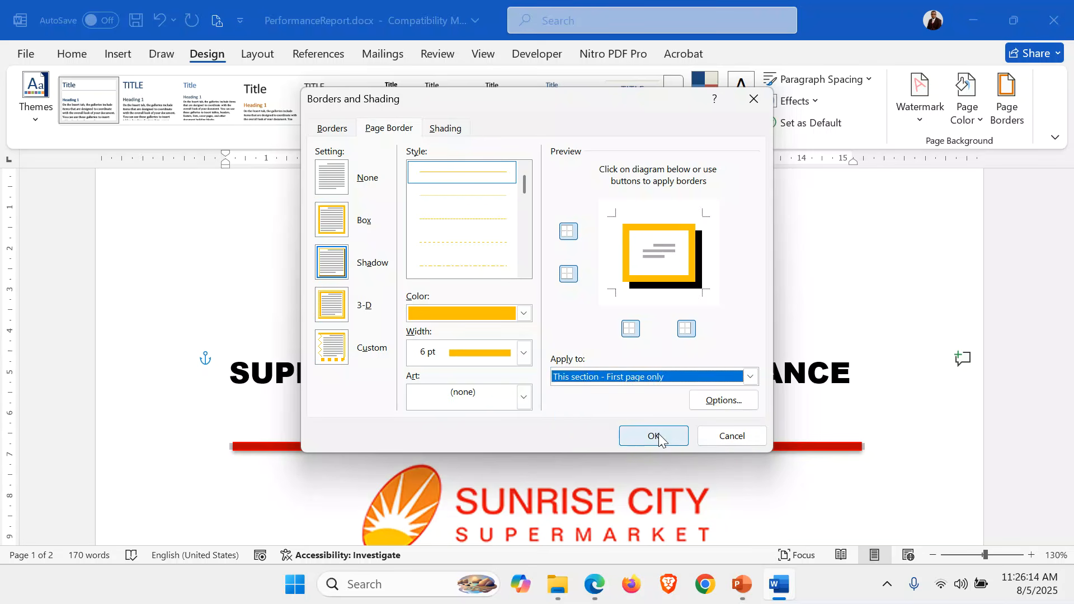
click(660, 440)
Check how the page border looks on the cover page and on the page that follows
scroll(885, 341, up, 5)
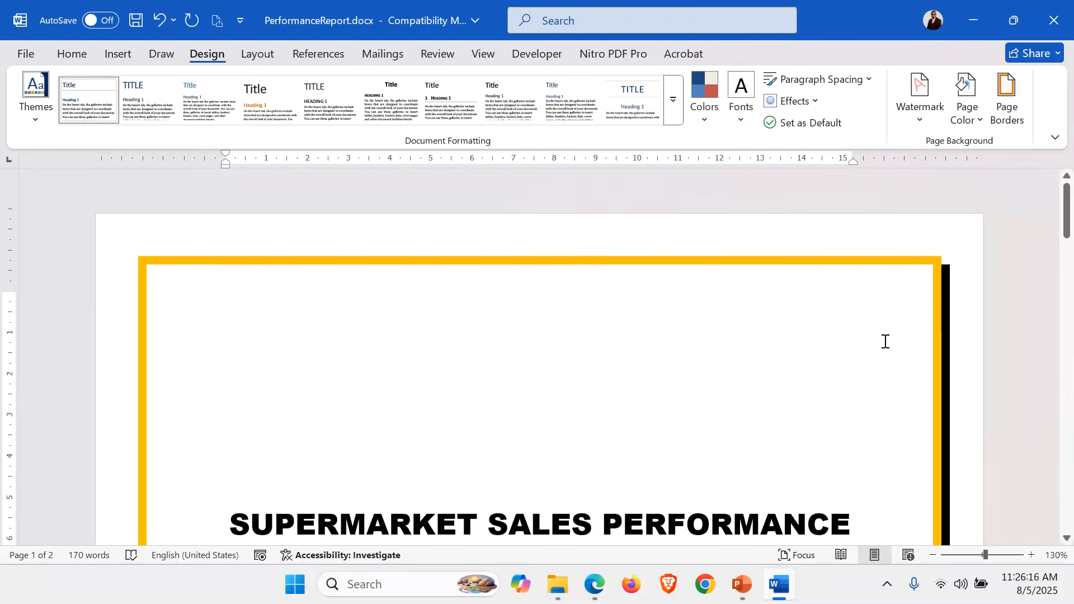
scroll(885, 341, down, 15)
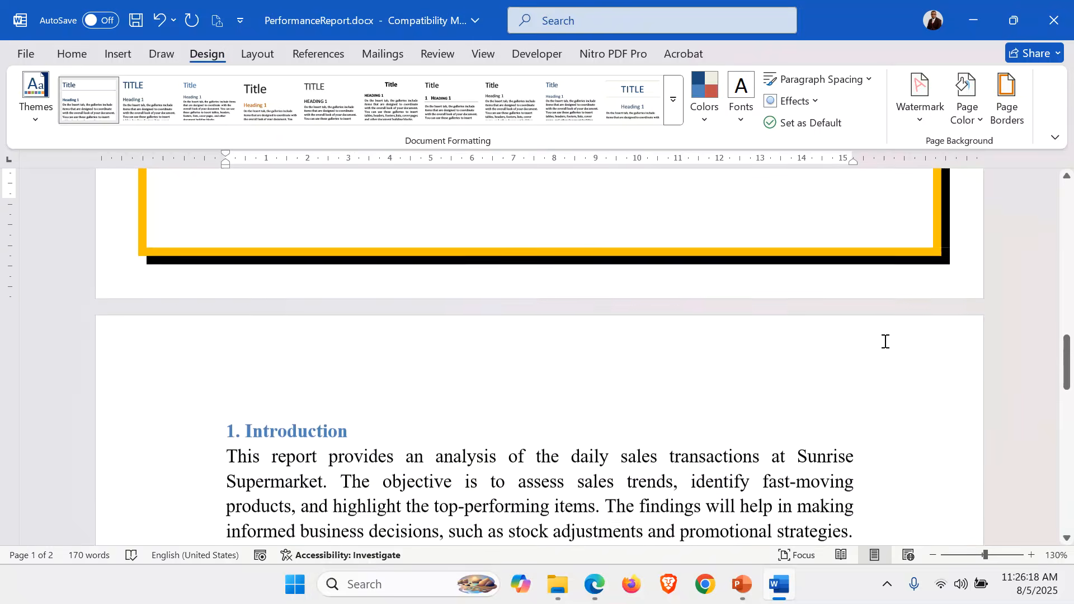
scroll(885, 341, up, 15)
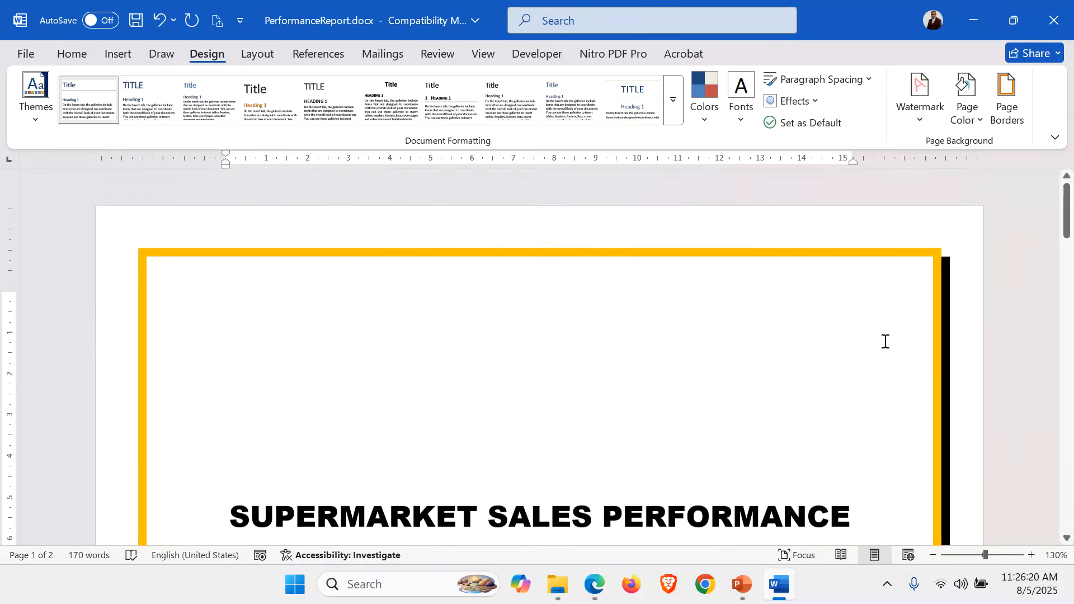
scroll(885, 341, down, 15)
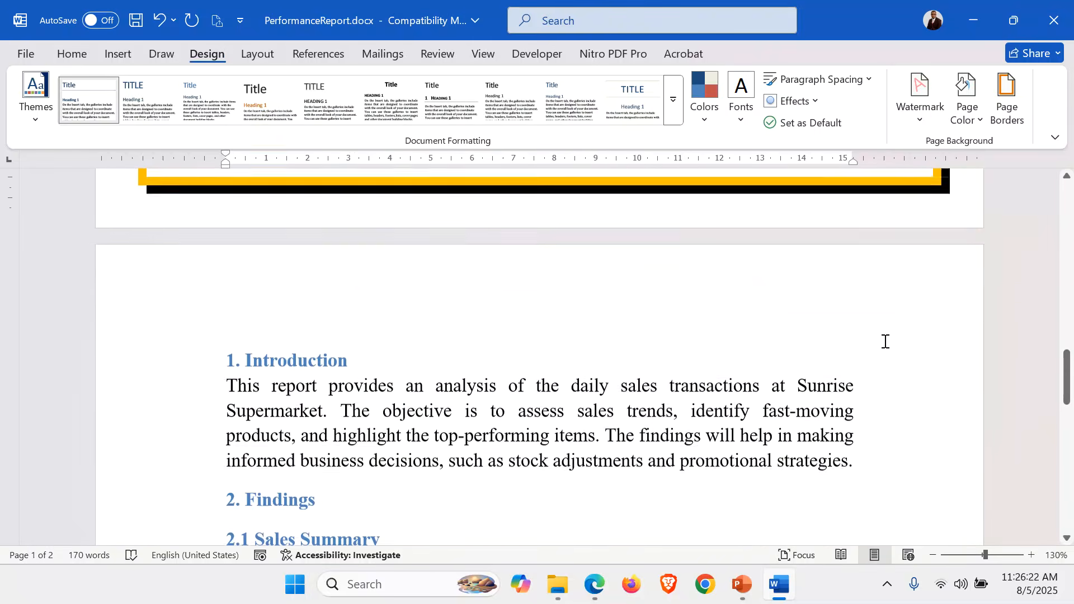
scroll(885, 340, up, 12)
scroll(885, 341, down, 6)
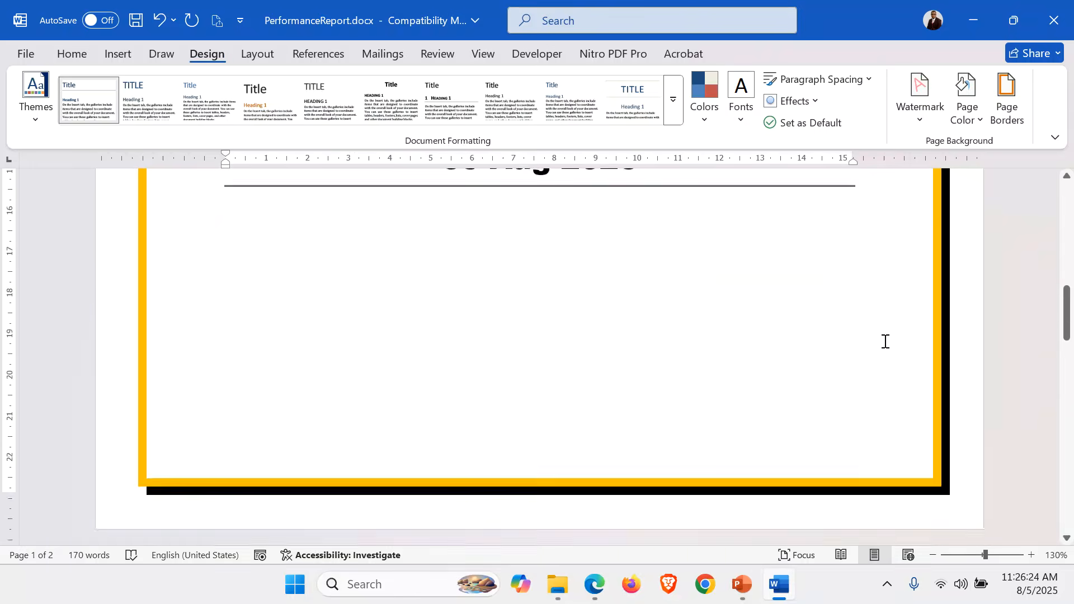
scroll(885, 340, down, 5)
Try inserting an empty paragraph with cleared formatting above the "1. Introduction" heading
click(250, 349)
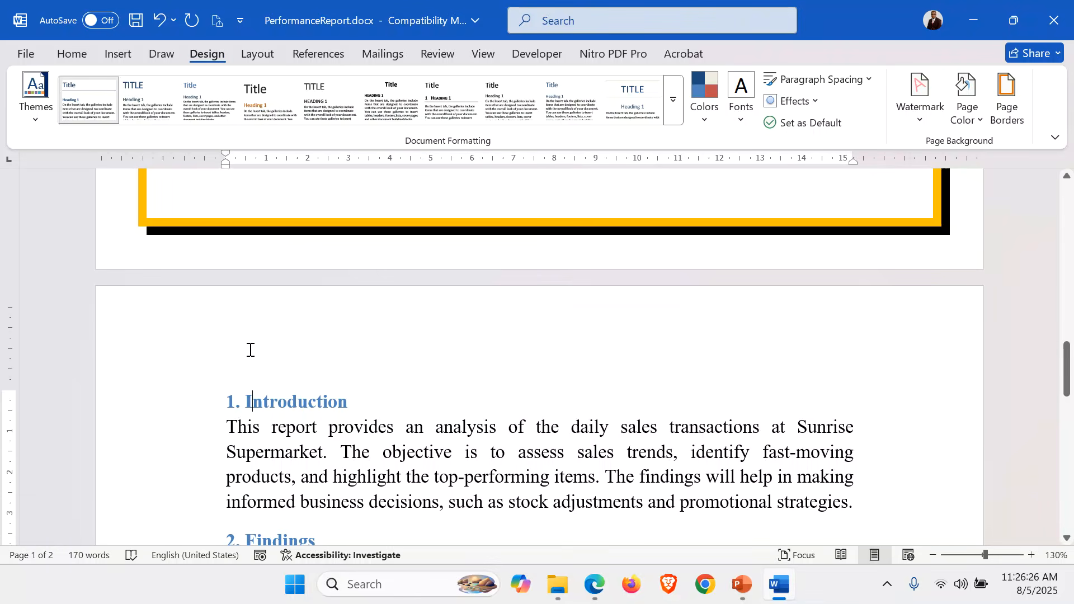
scroll(526, 425, down, 2)
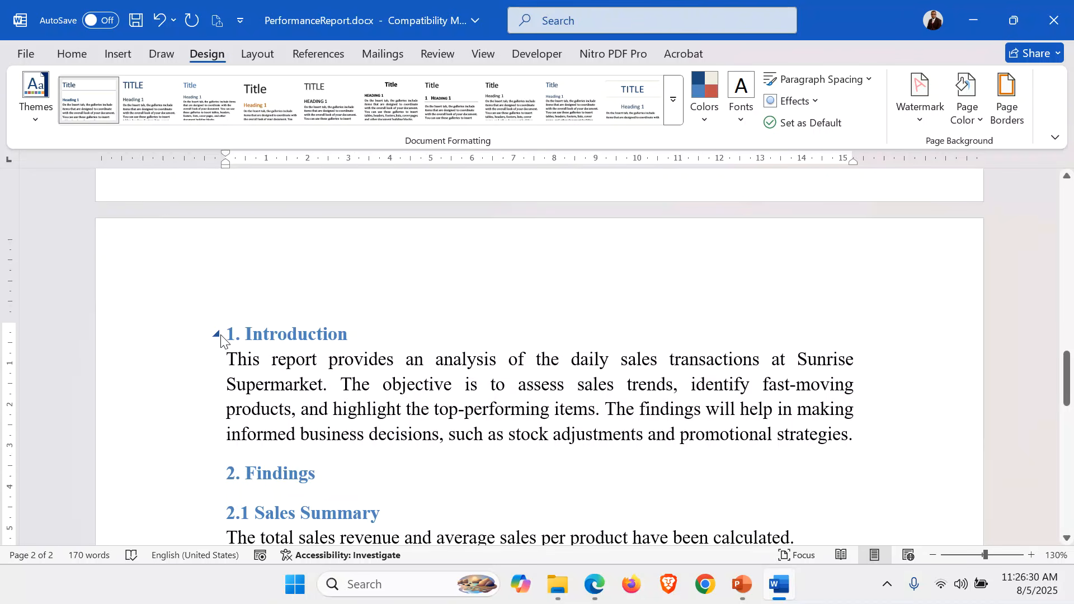
key(Return)
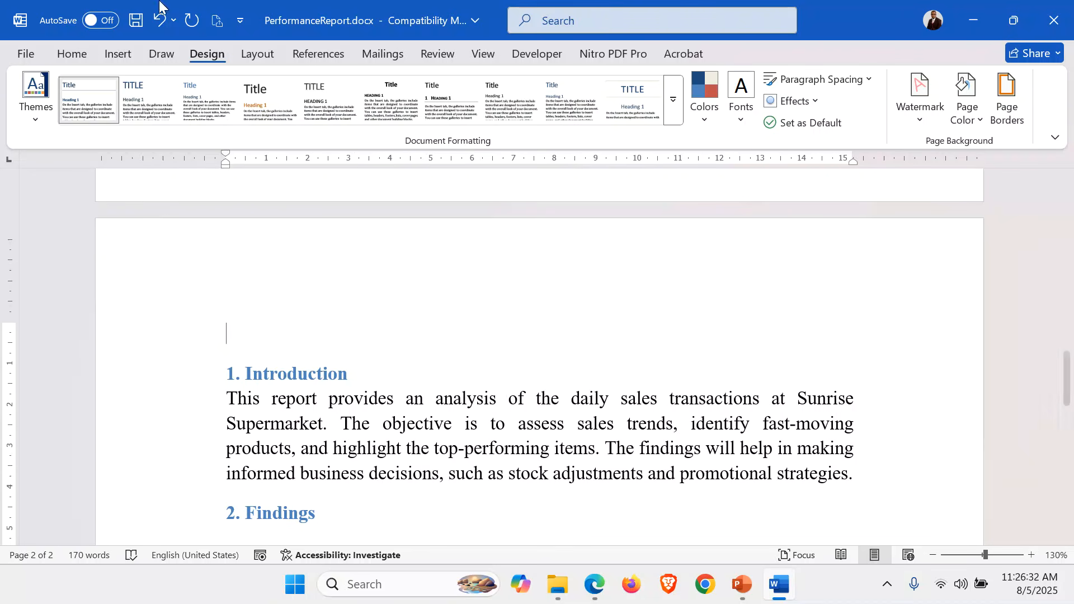
click(75, 50)
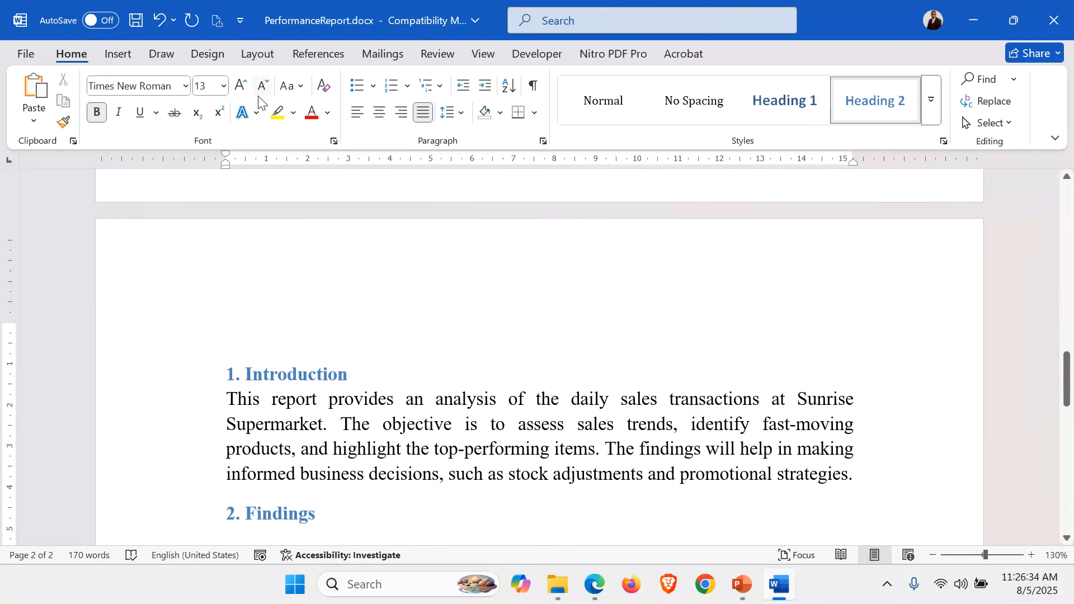
click(323, 86)
scroll(421, 453, down, 2)
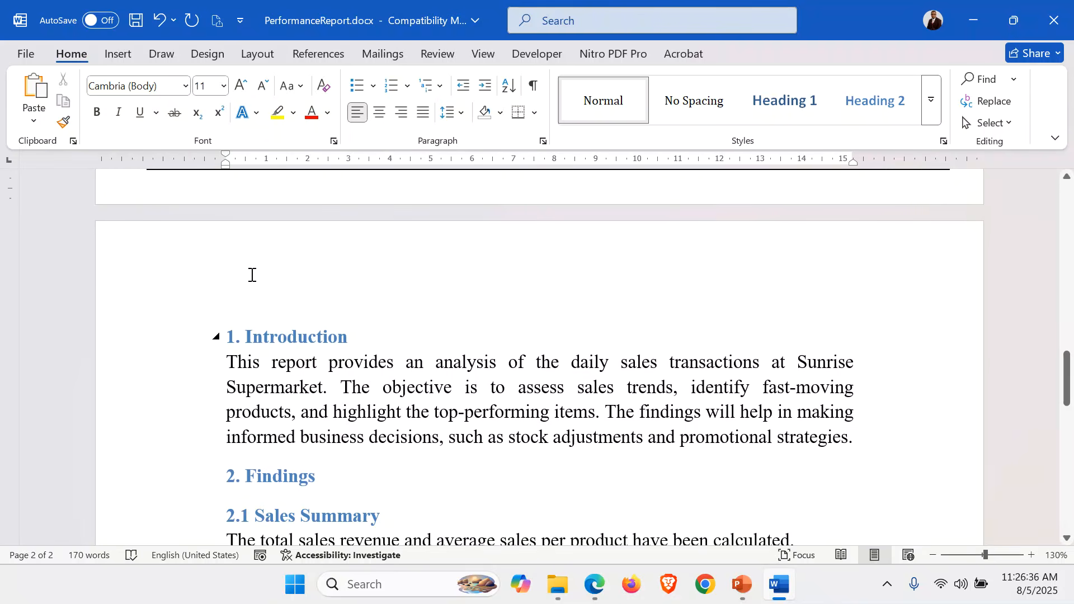
key(Delete)
Insert an empty paragraph after the sentence about total sales revenue and average sales under "2.1 Sales Summary"
scroll(246, 274, down, 2)
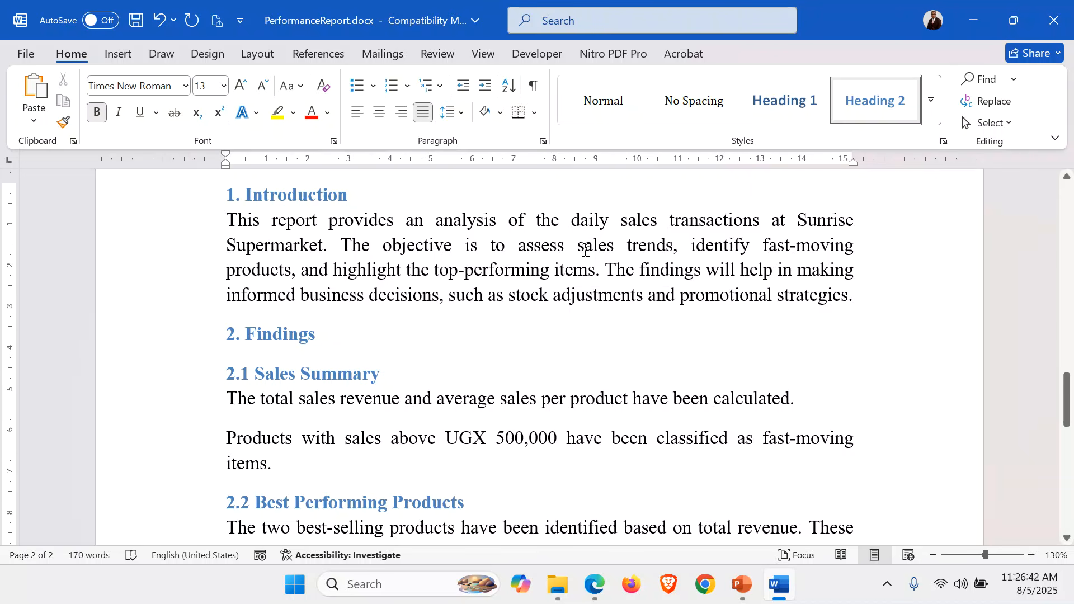
scroll(585, 250, down, 1)
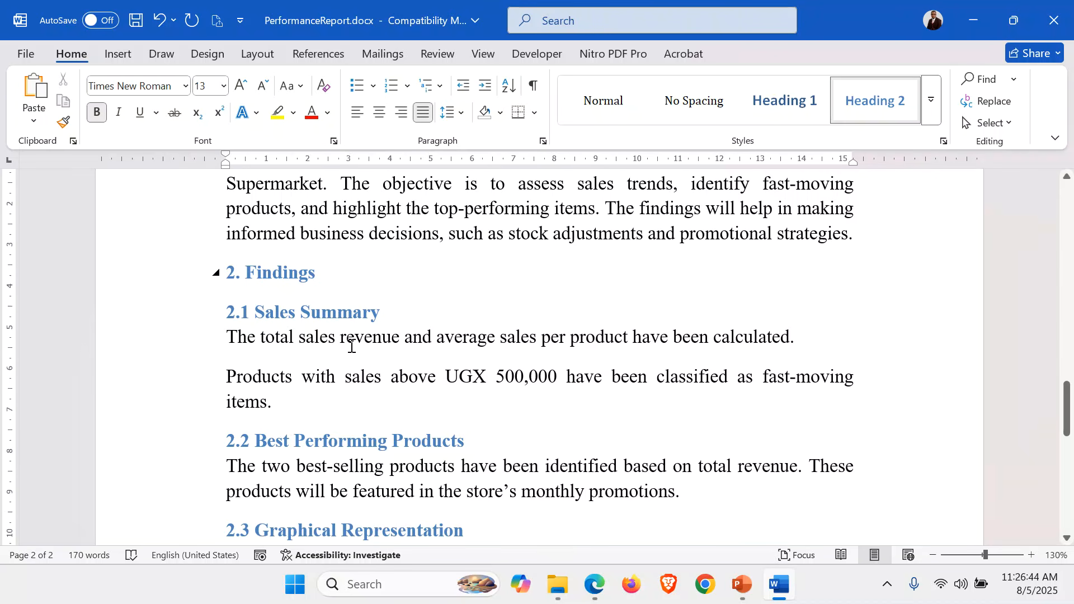
click(822, 334)
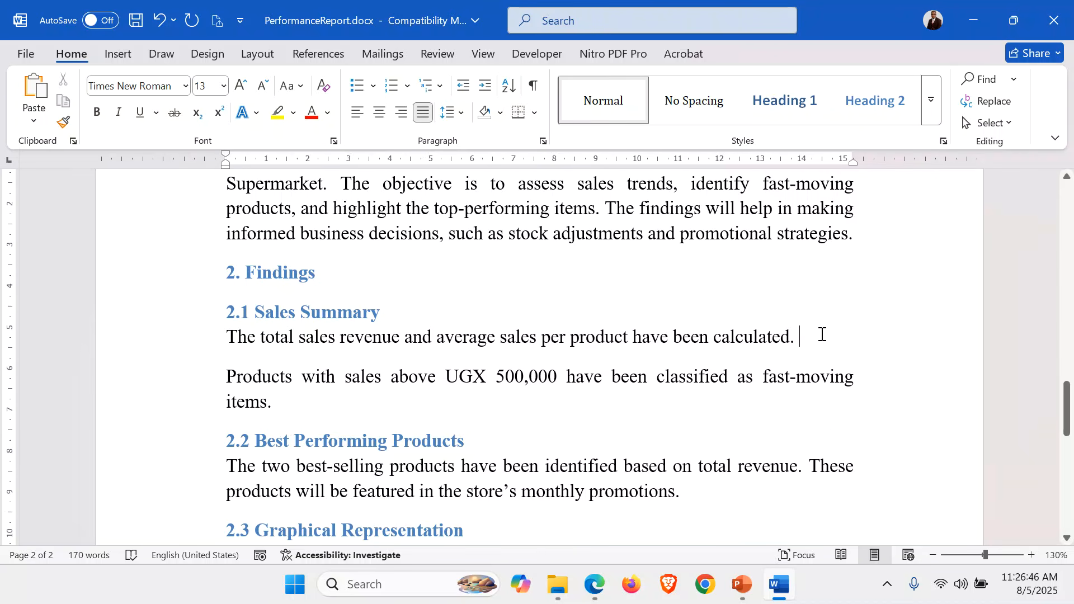
key(Return)
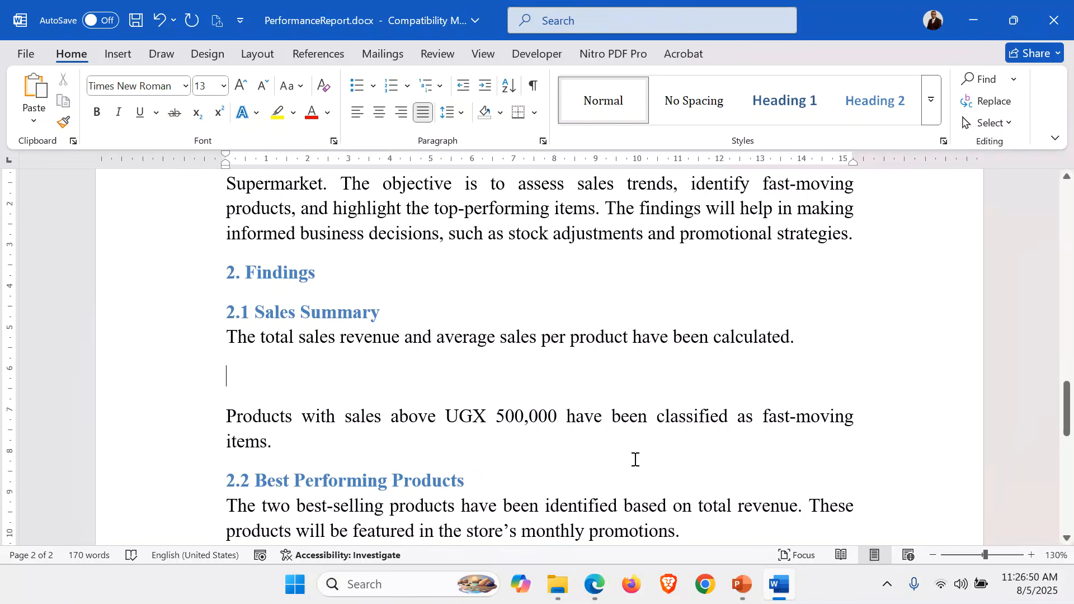
Open sales data.xlsx from the ITEM 1 folder in Excel and show its Sales Data sheet
click(558, 584)
click(370, 161)
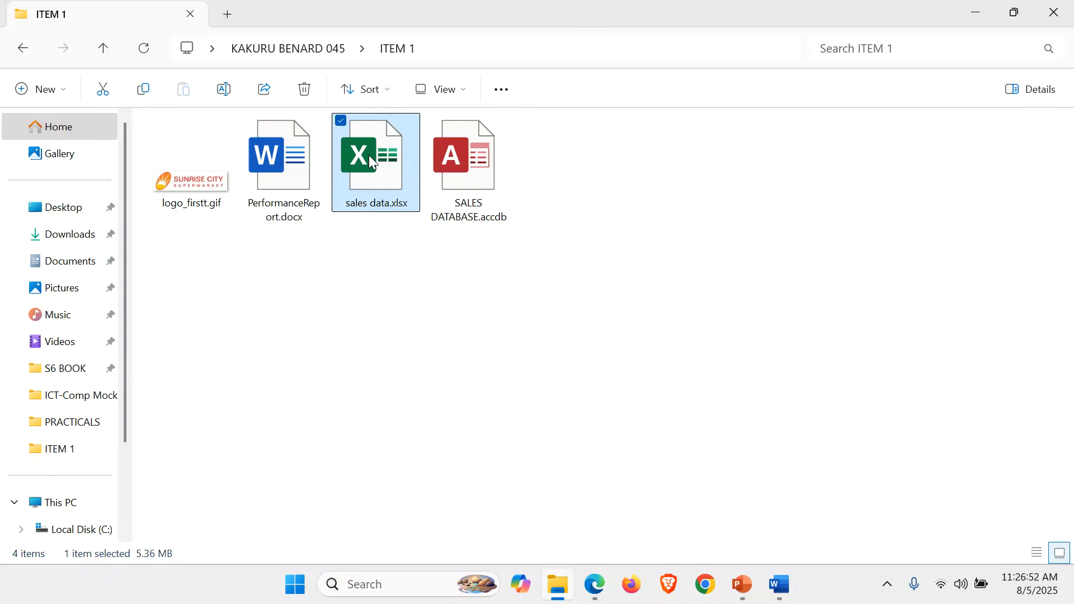
double_click(370, 161)
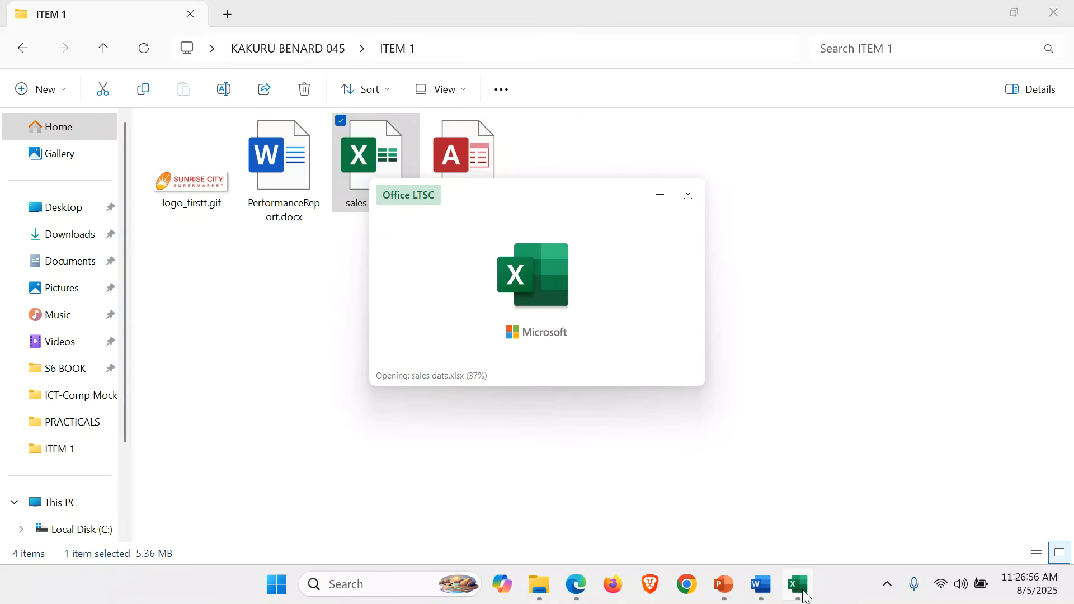
mouse_move(803, 596)
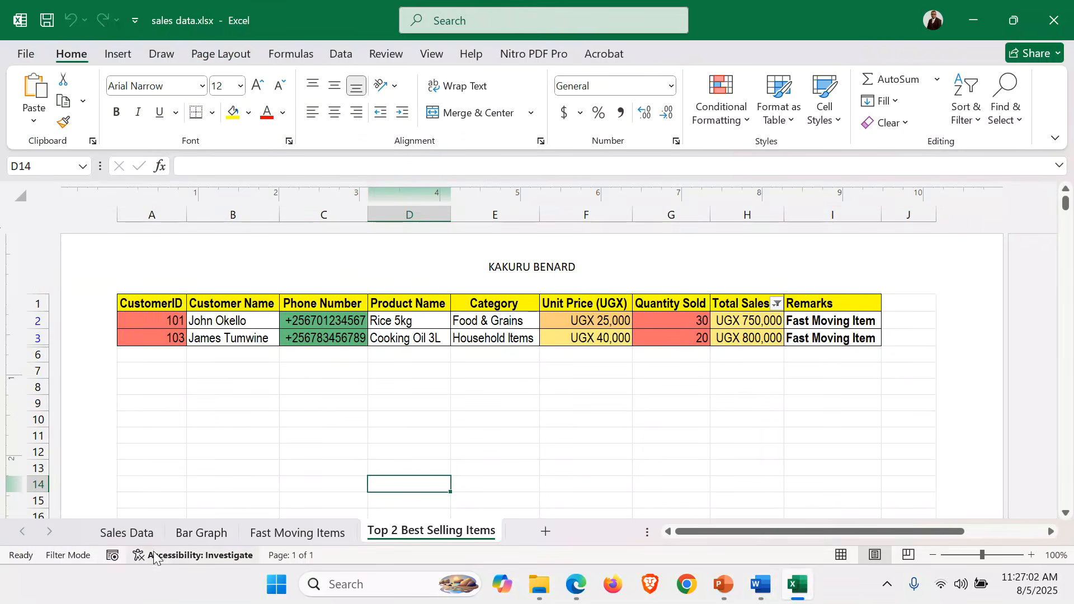
click(132, 535)
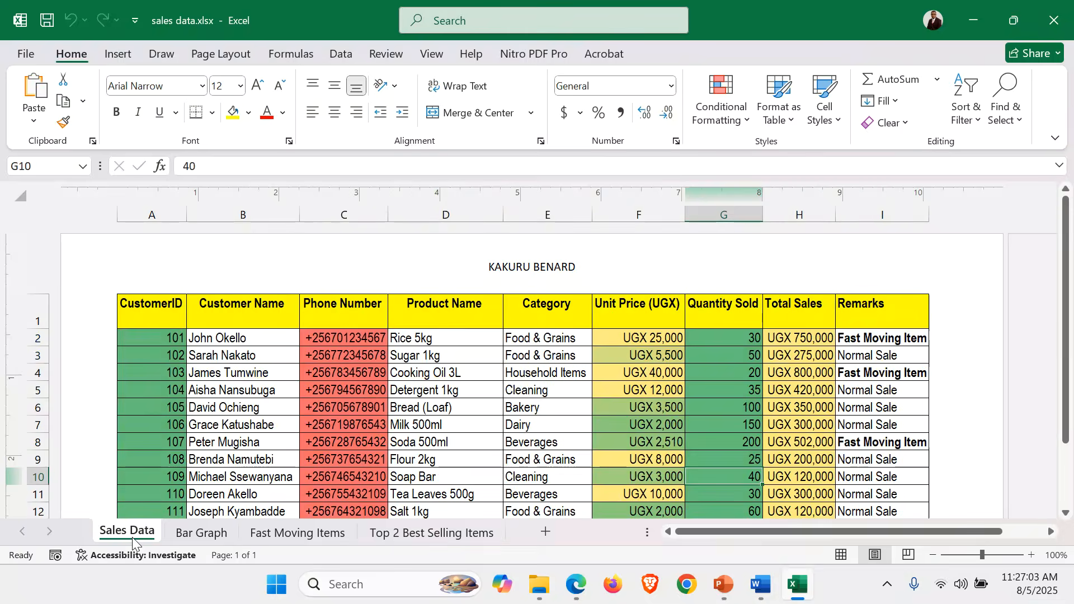
Copy the whole Sales Data table, from the CustomerID header through the Average Sales row and the Remarks column
click(143, 309)
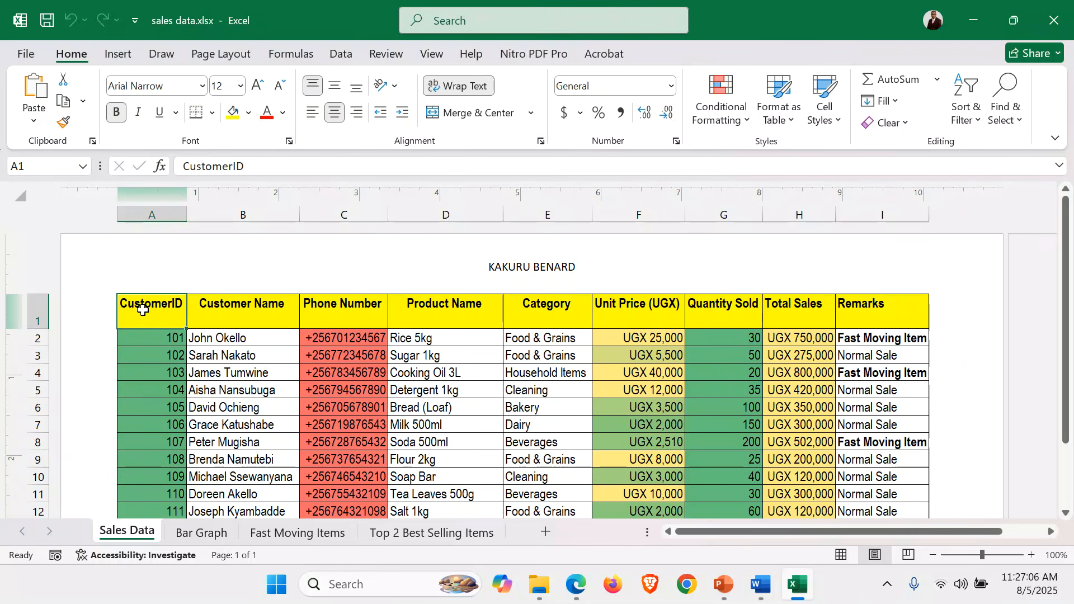
key(ctrl+shift+Right)
key(ctrl+shift+Down)
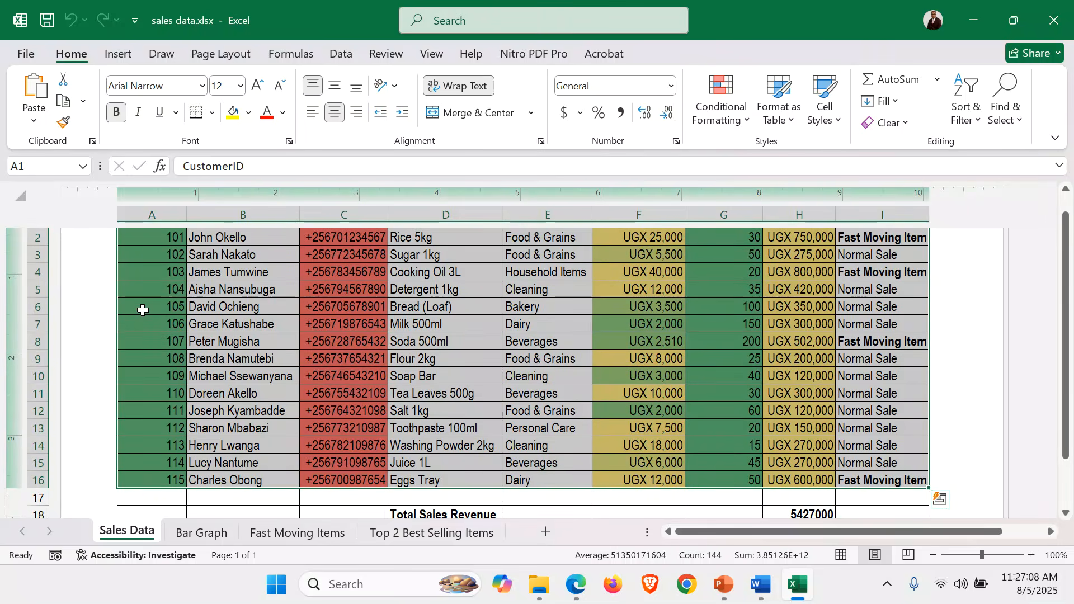
key(shift+Down)
key(shift+Down)
key(shift+Down)
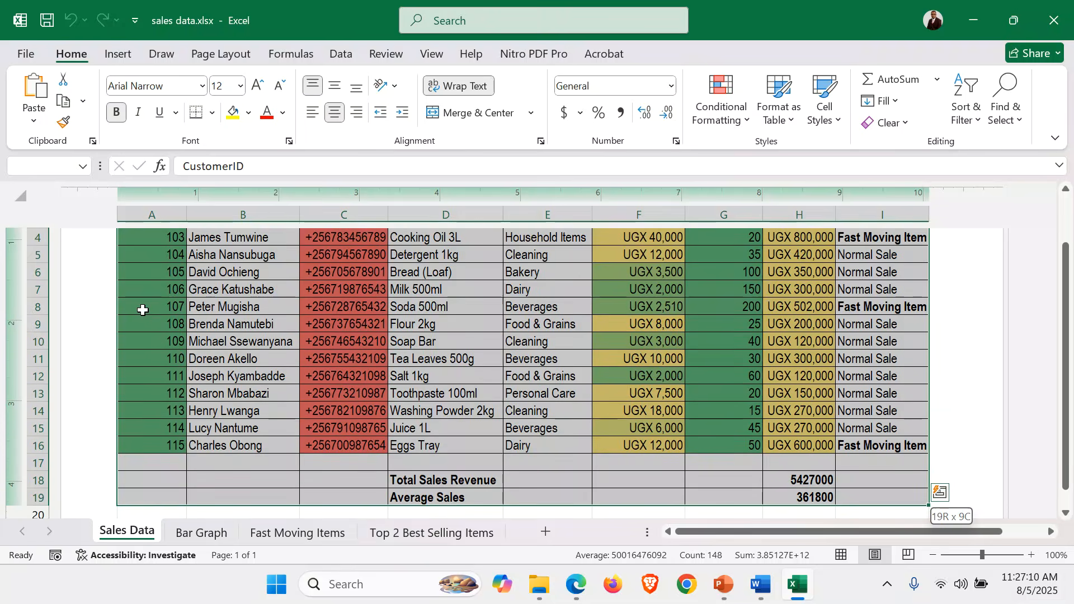
key(ctrl+c)
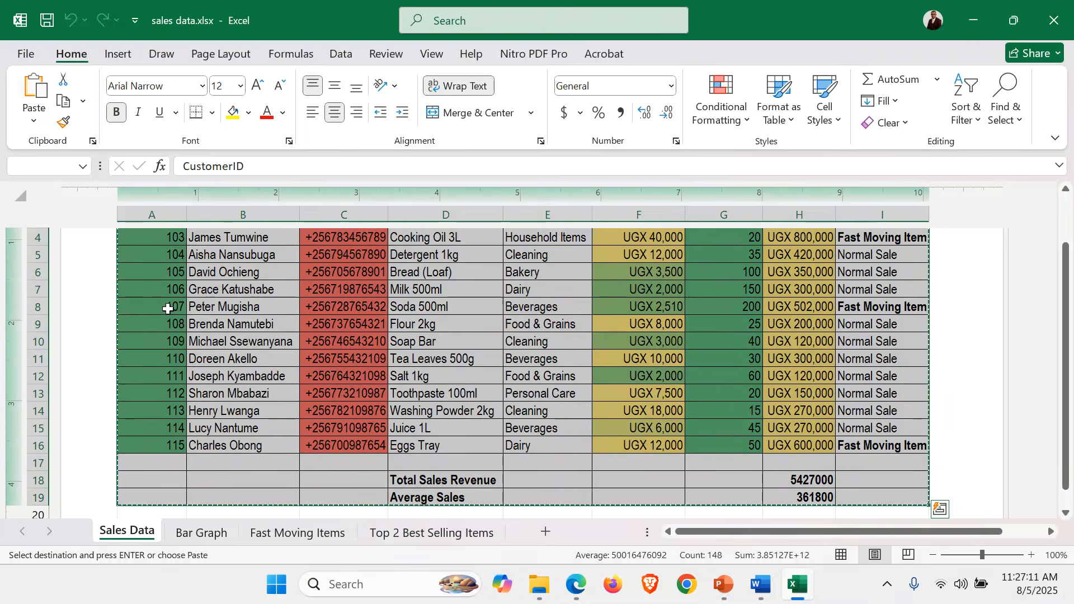
Try pasting the full table into the empty paragraph under "2.1 Sales Summary" in the Word report, and undo the paste
click(770, 590)
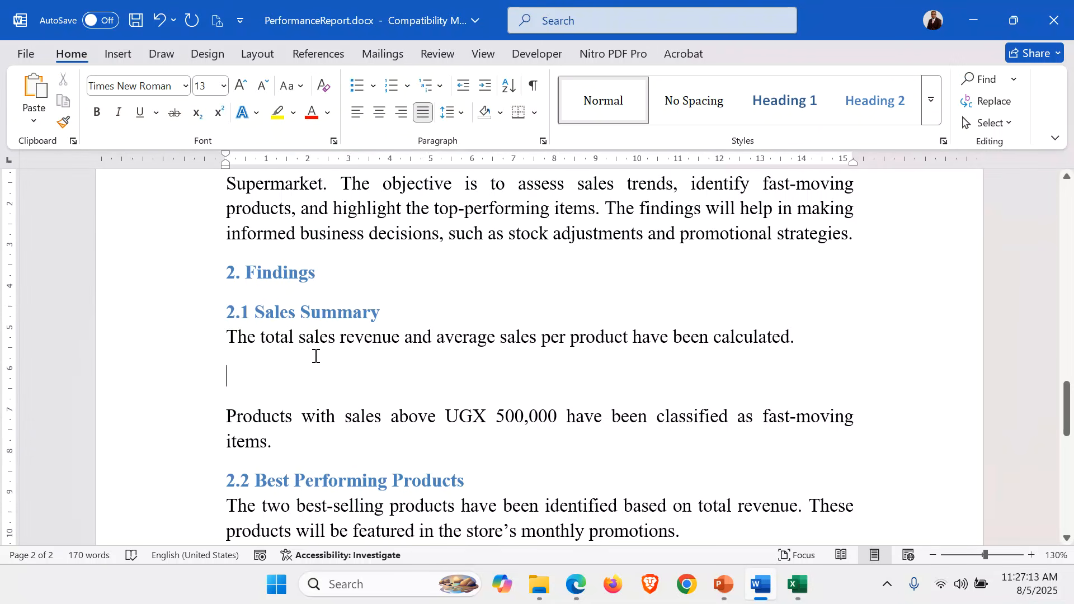
click(230, 370)
key(ctrl+v)
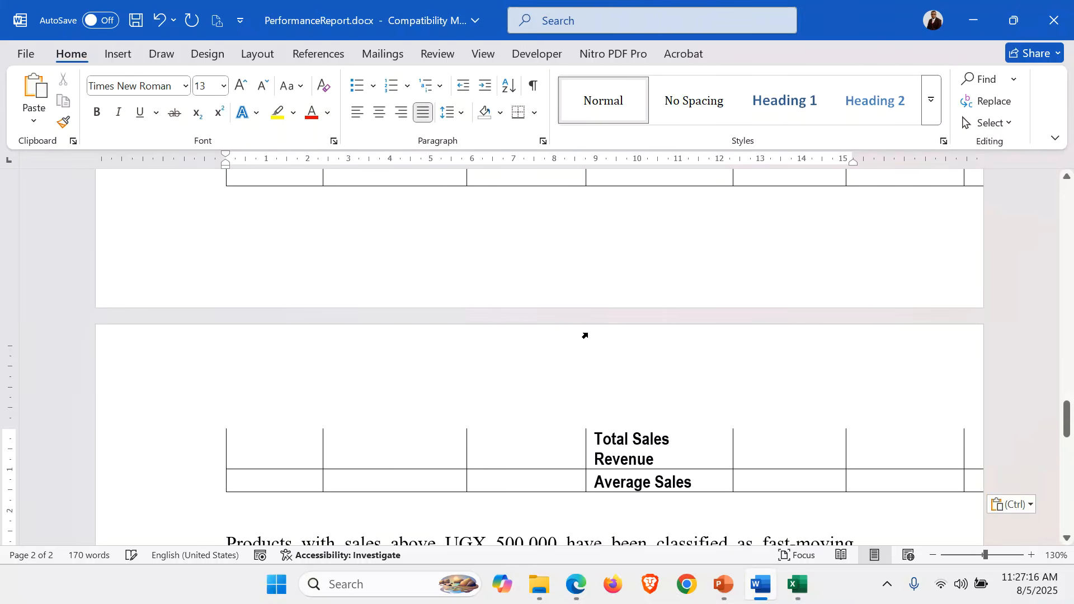
scroll(583, 334, up, 12)
scroll(584, 334, up, 3)
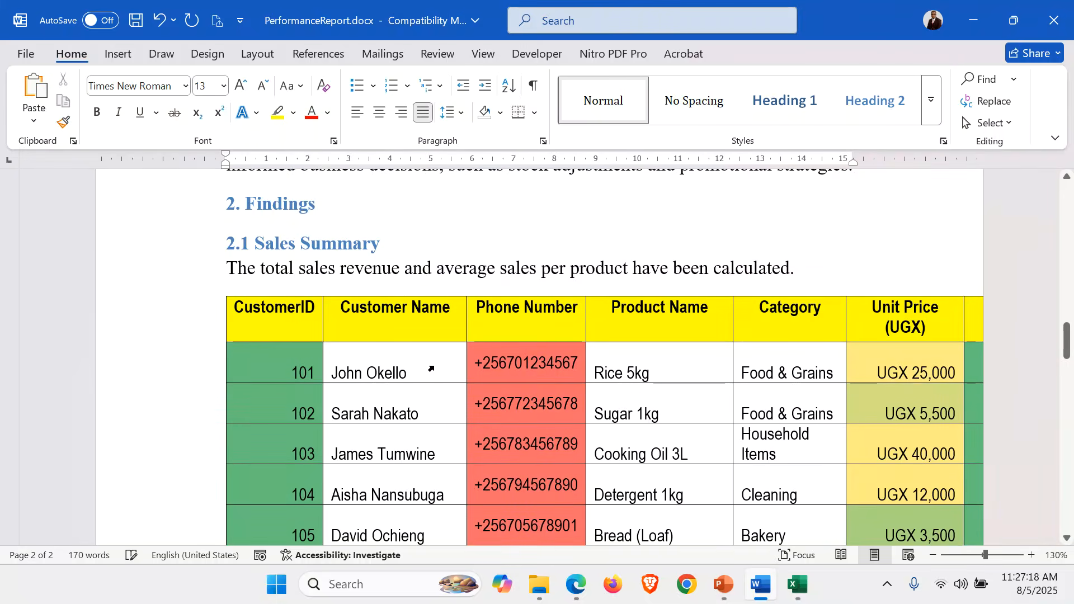
key(ctrl+z)
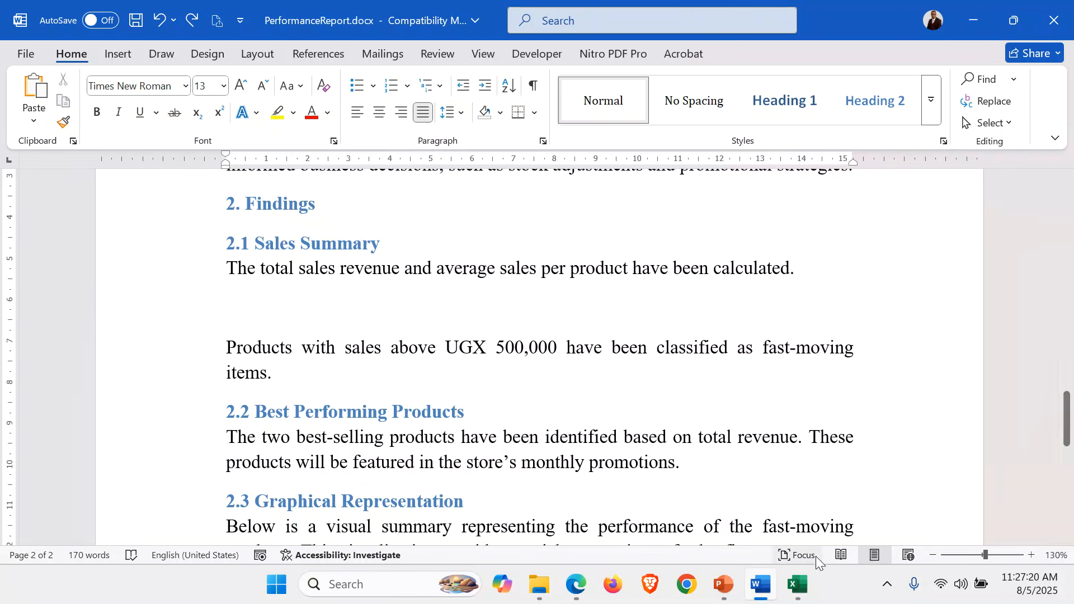
Copy the Product Name to Remarks columns, including the totals rows, from Excel and paste them under "2.1 Sales Summary" in Word
click(798, 585)
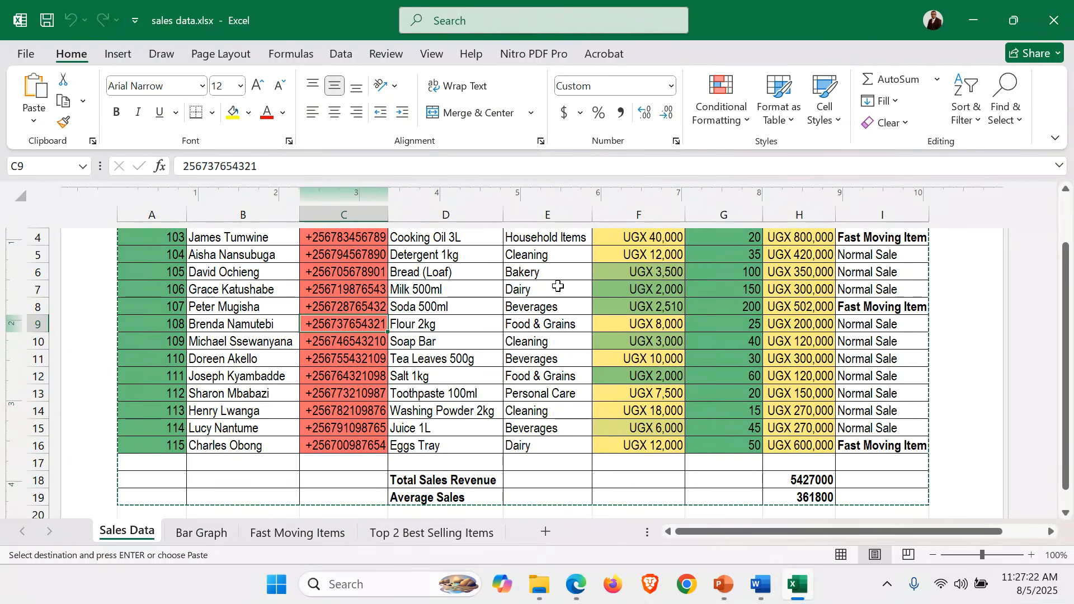
scroll(557, 286, up, 3)
drag(412, 305, 852, 481)
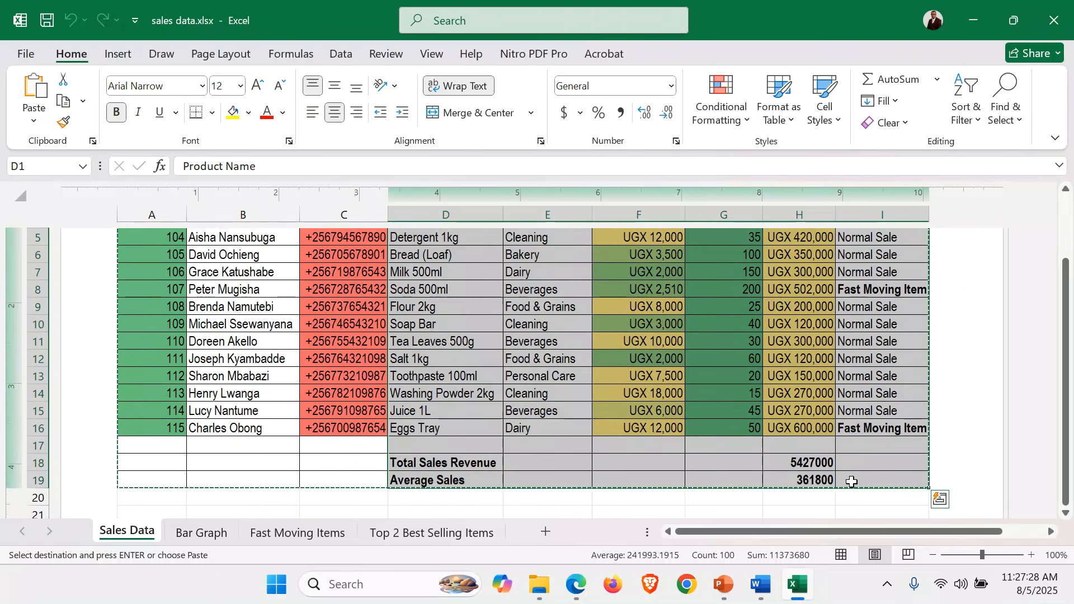
click(753, 596)
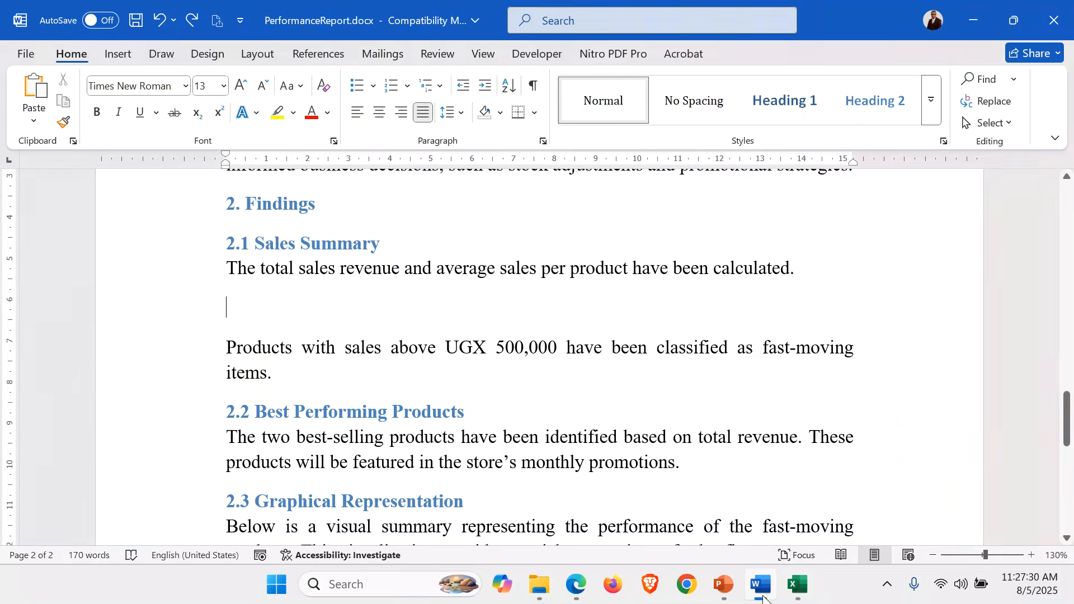
key(ctrl+v)
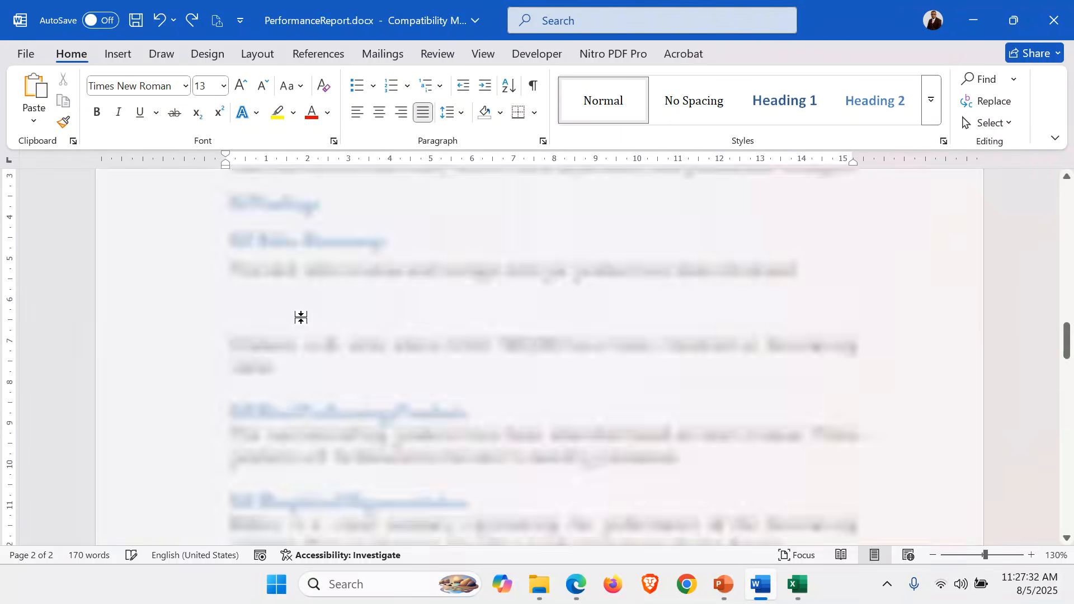
scroll(462, 345, up, 10)
scroll(462, 344, up, 7)
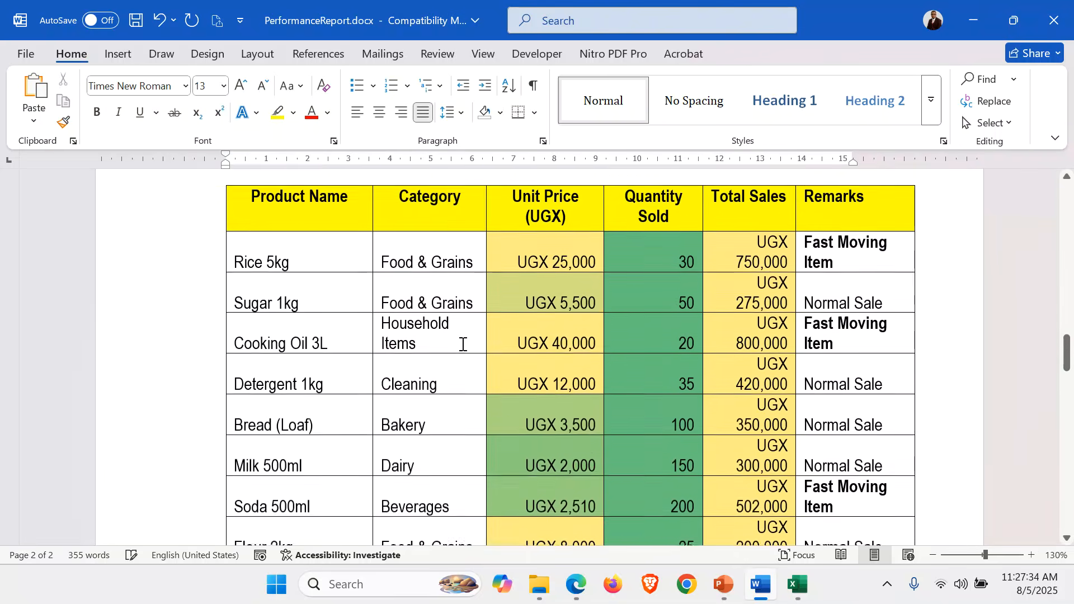
Format the whole pasted sales table in Arial Narrow at size 11
click(425, 347)
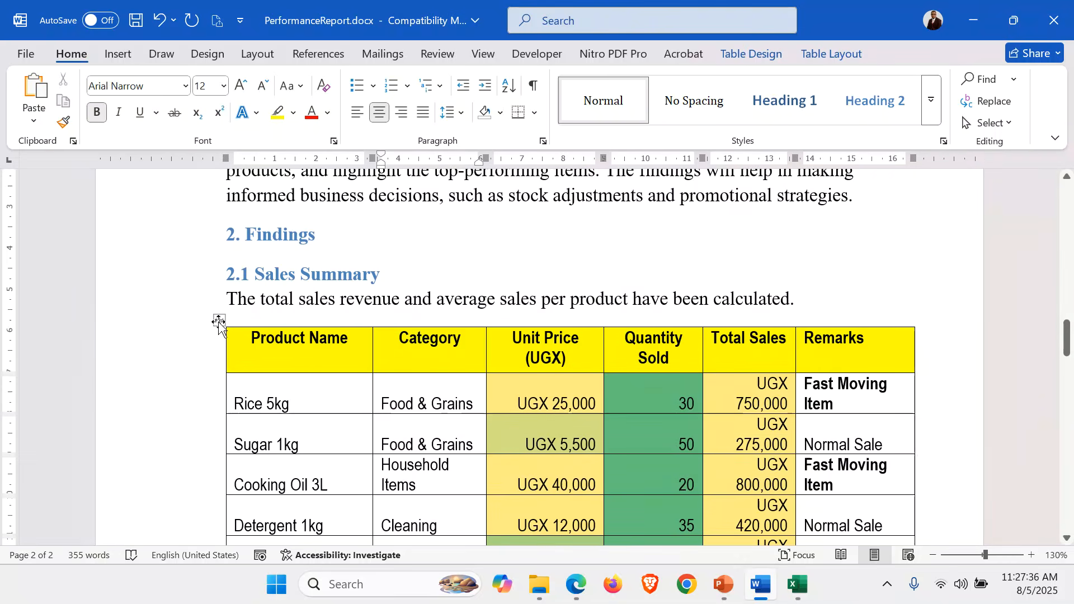
click(219, 320)
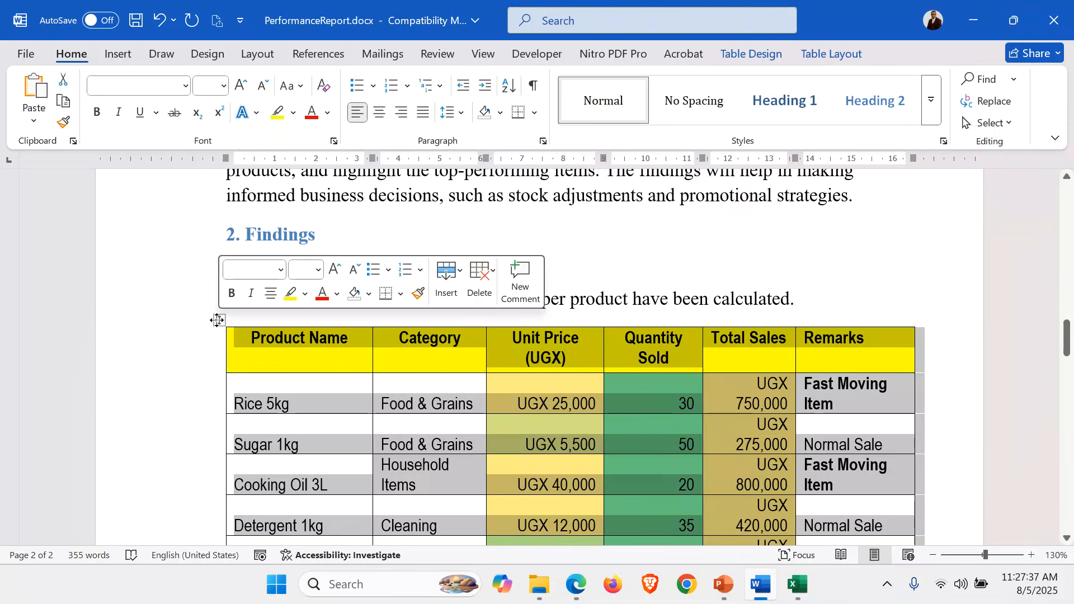
click(185, 87)
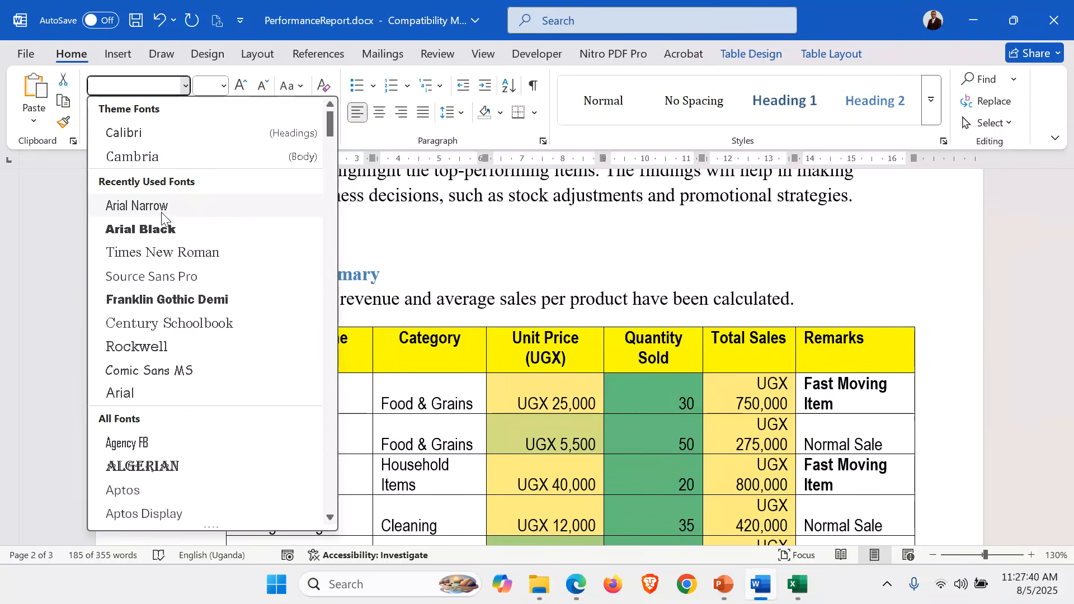
click(161, 206)
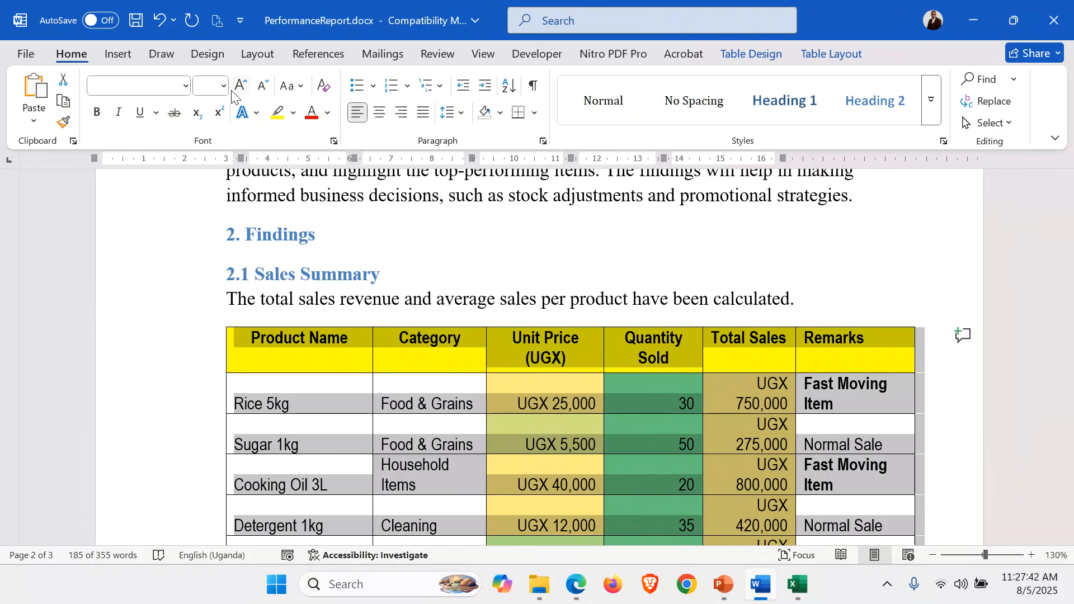
click(210, 86)
text(11)
key(Return)
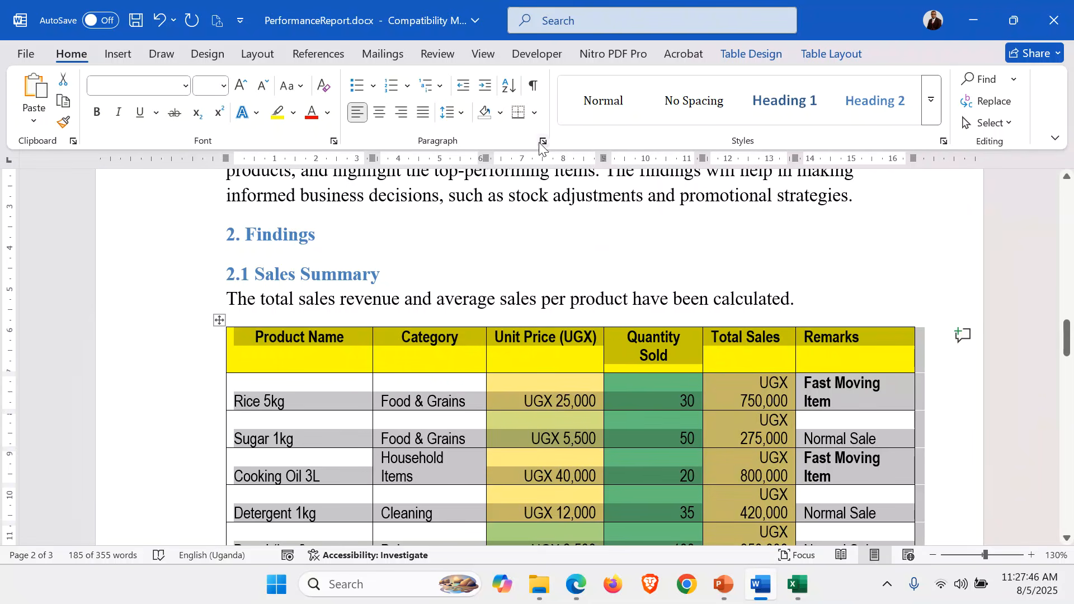
Set the table's paragraph spacing to 0 pt before and after, with line spacing of at least 1 pt
click(542, 141)
click(482, 291)
click(483, 314)
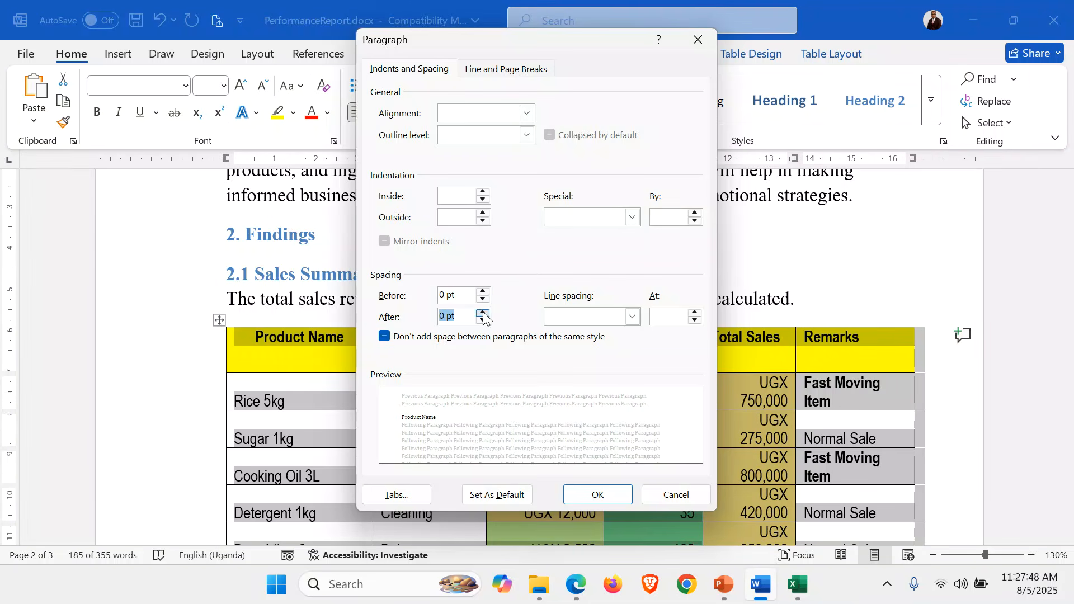
click(694, 320)
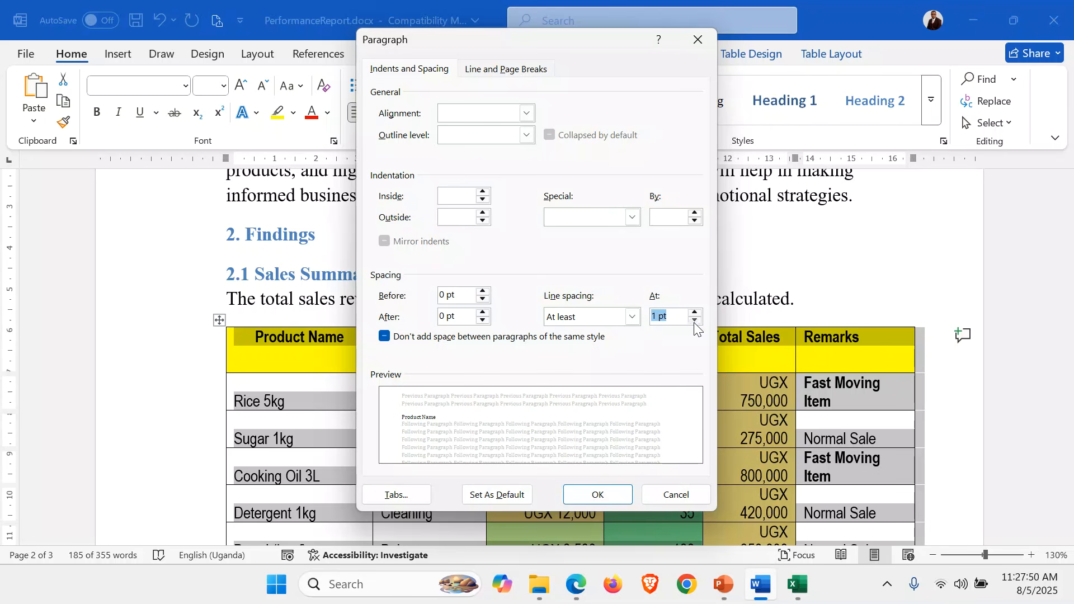
click(597, 496)
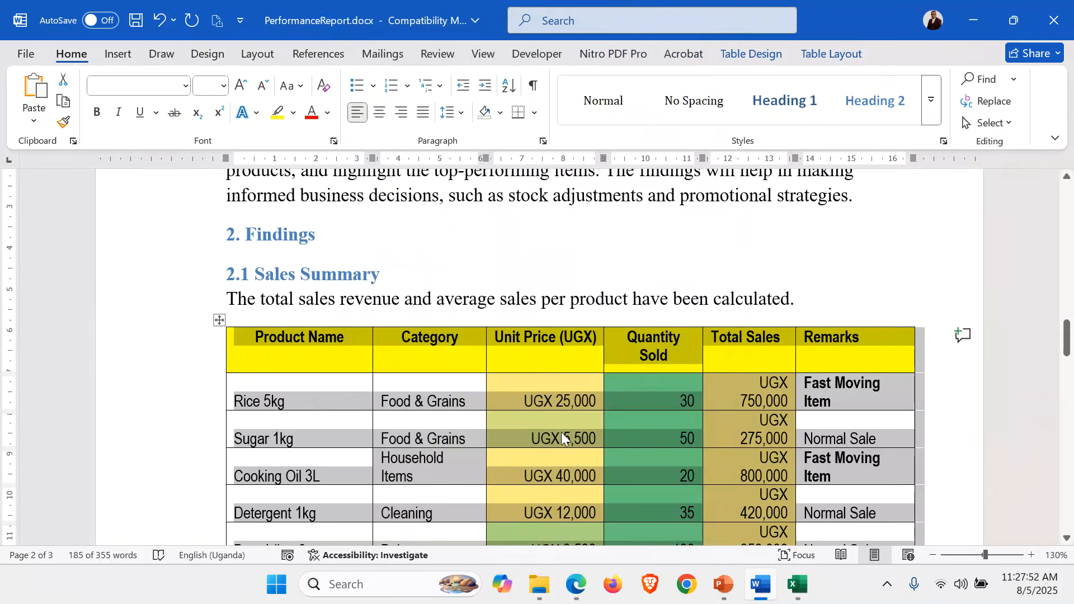
Widen the Product Name and Category columns slightly so that "Household Items" fits on one line
scroll(562, 432, down, 12)
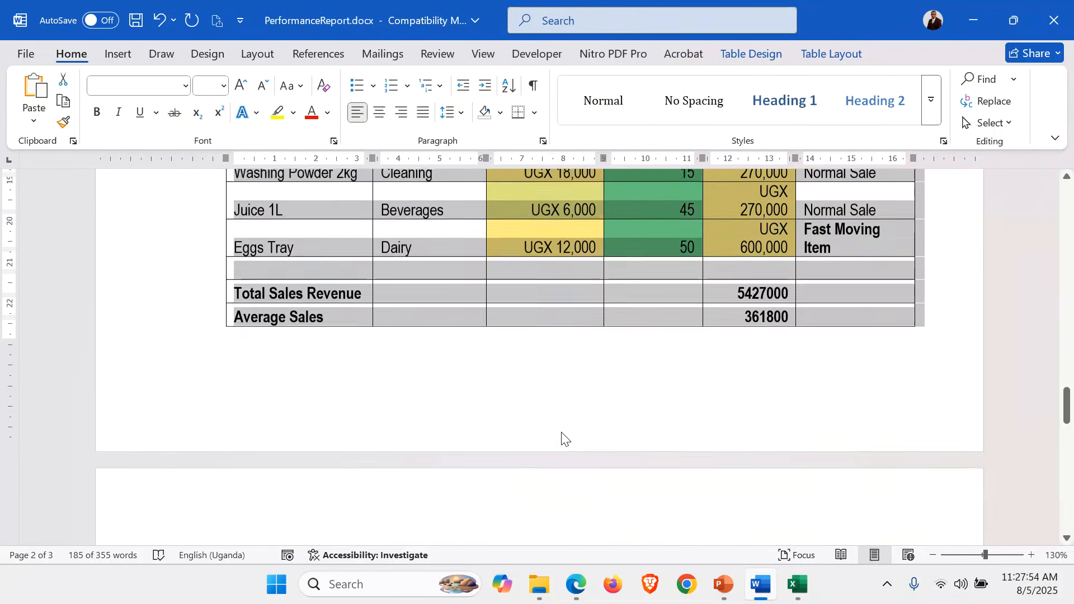
scroll(562, 432, up, 12)
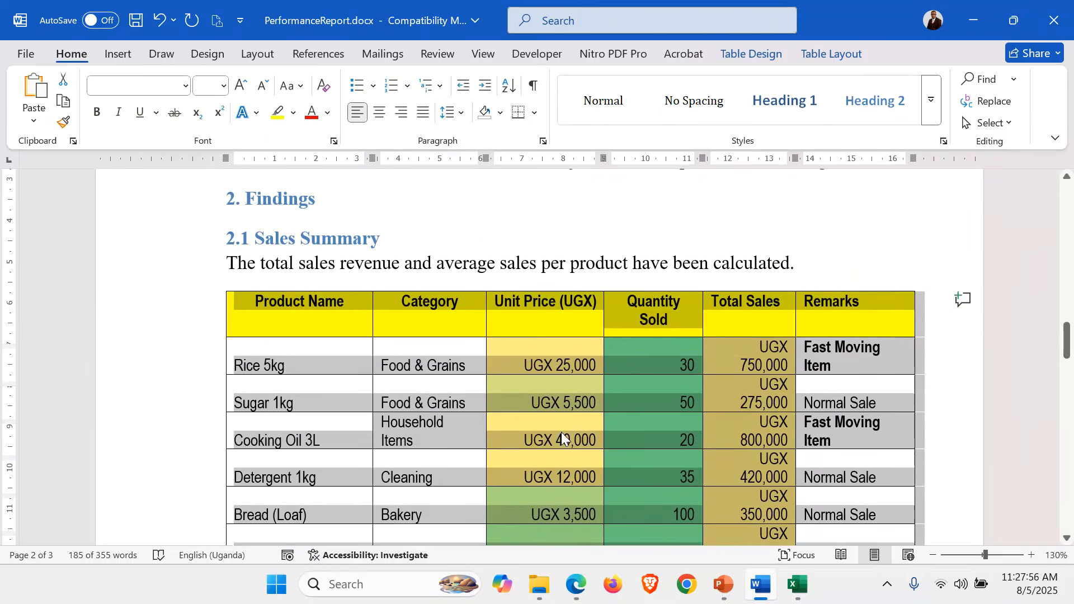
scroll(561, 431, down, 1)
click(286, 336)
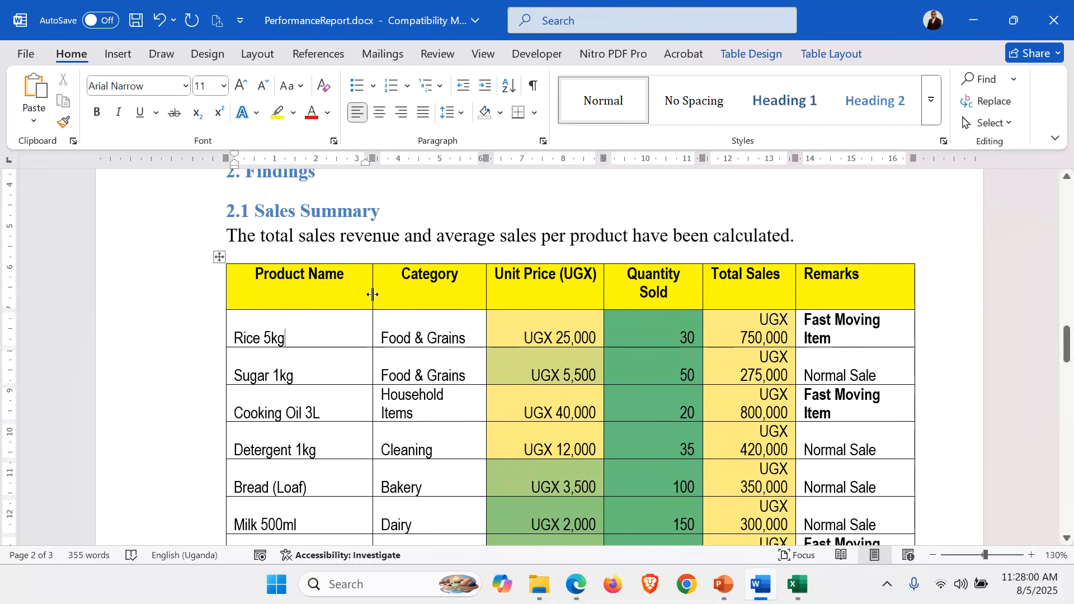
drag(372, 295, 376, 295)
drag(488, 287, 497, 287)
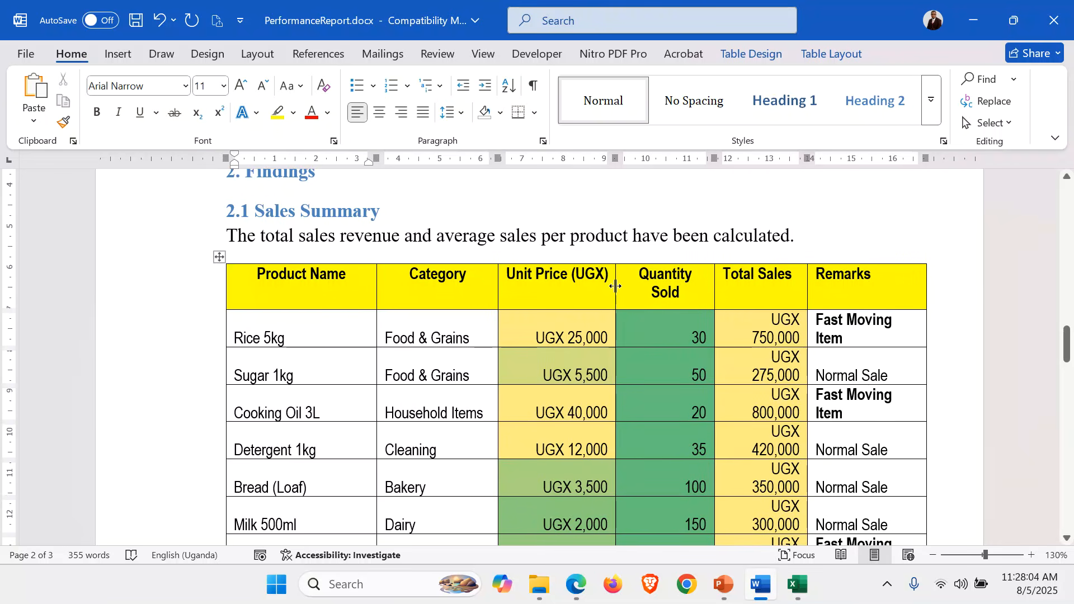
Narrow the Unit Price and Quantity Sold columns, and resize Total Sales and Remarks so their entries fit on one line
drag(615, 286, 597, 289)
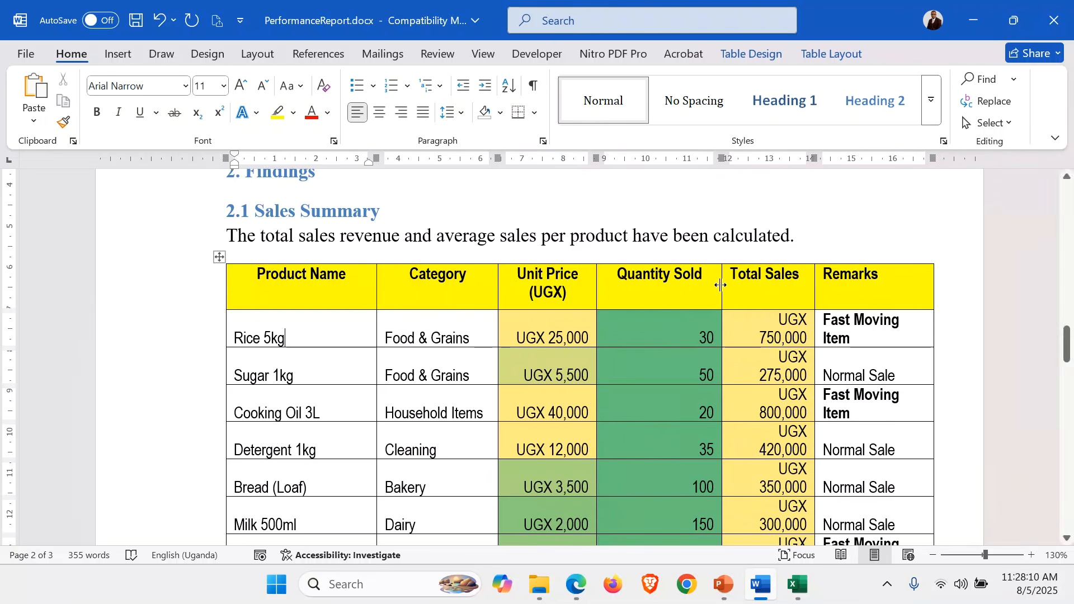
drag(720, 282, 669, 283)
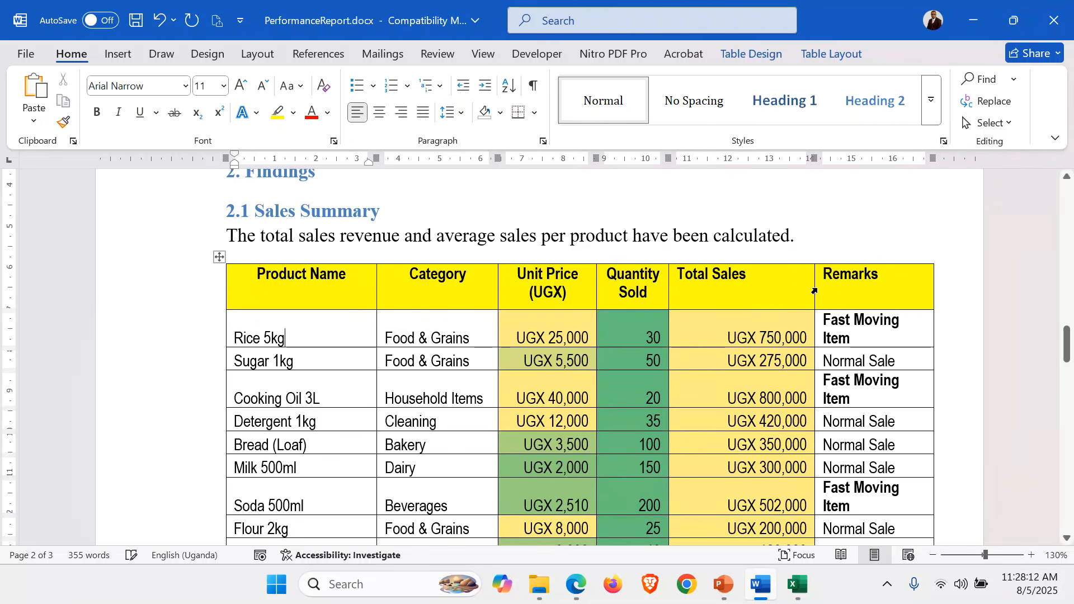
drag(813, 289, 781, 284)
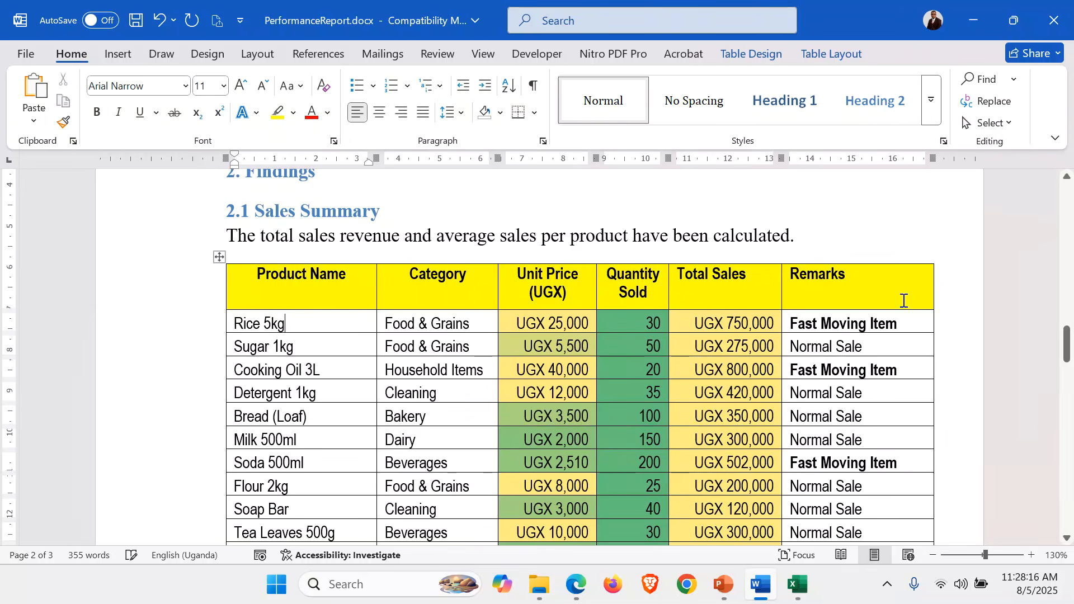
double_click(935, 292)
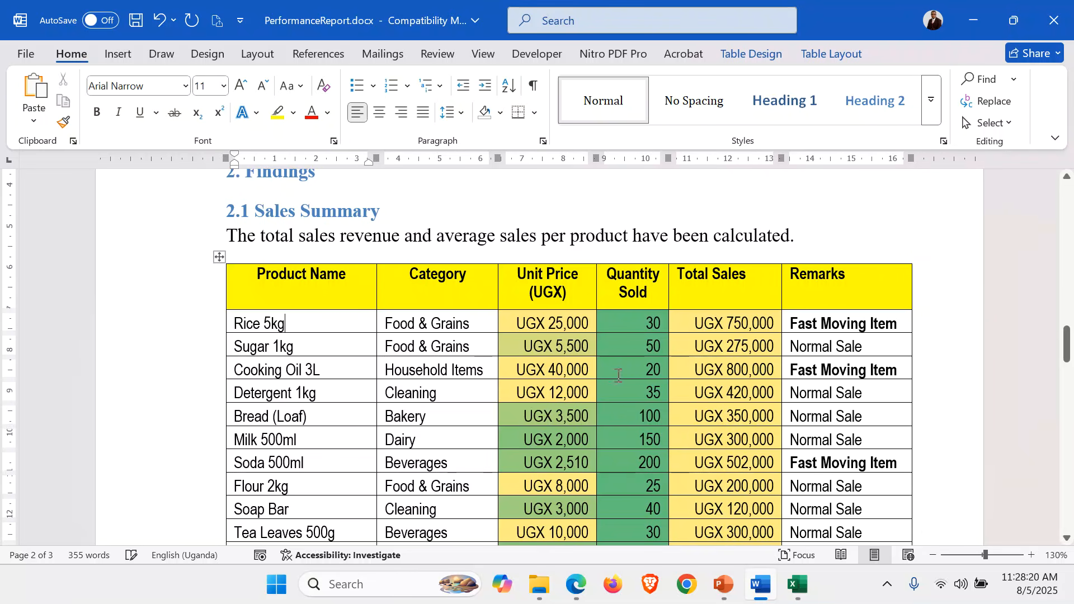
Shrink the blank line directly below the sales table to font size 1
scroll(618, 375, down, 10)
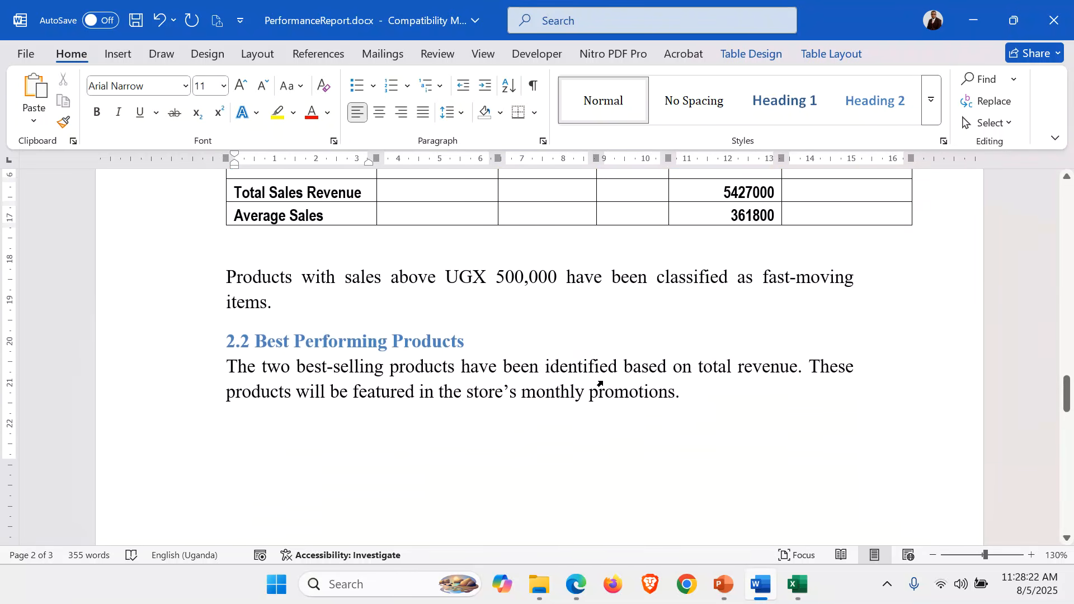
scroll(587, 377, up, 2)
click(264, 305)
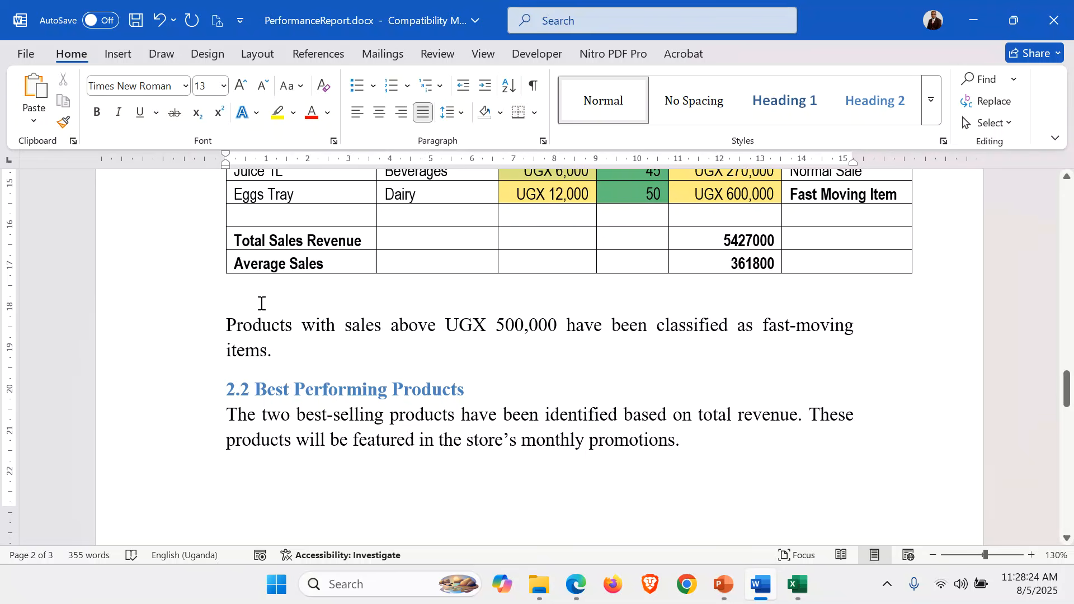
click(261, 86)
click(261, 85)
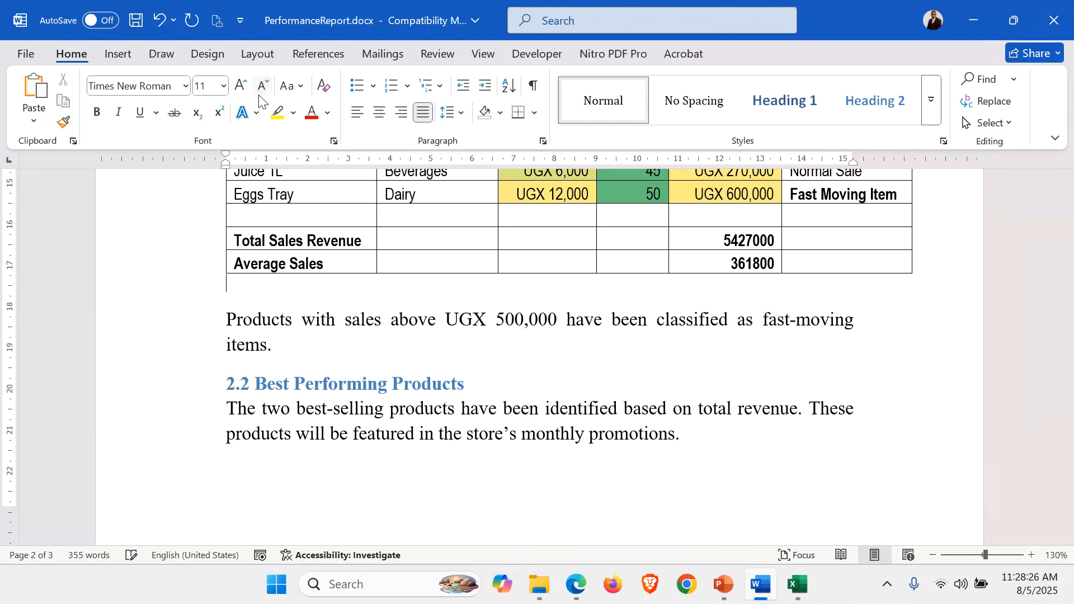
click(261, 85)
click(262, 86)
click(261, 86)
click(261, 86)
click(261, 86)
click(261, 85)
click(260, 89)
click(260, 89)
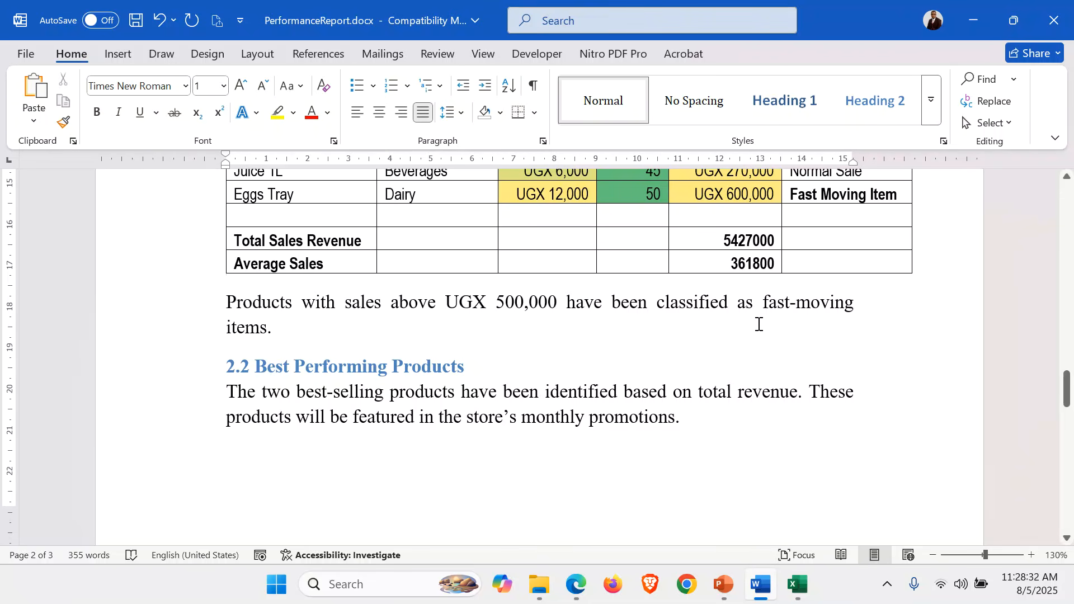
Copy the Product Name through Remarks columns from Excel's Fast Moving Items sheet onto a new line below the fast-moving items sentence in Word
key(Return)
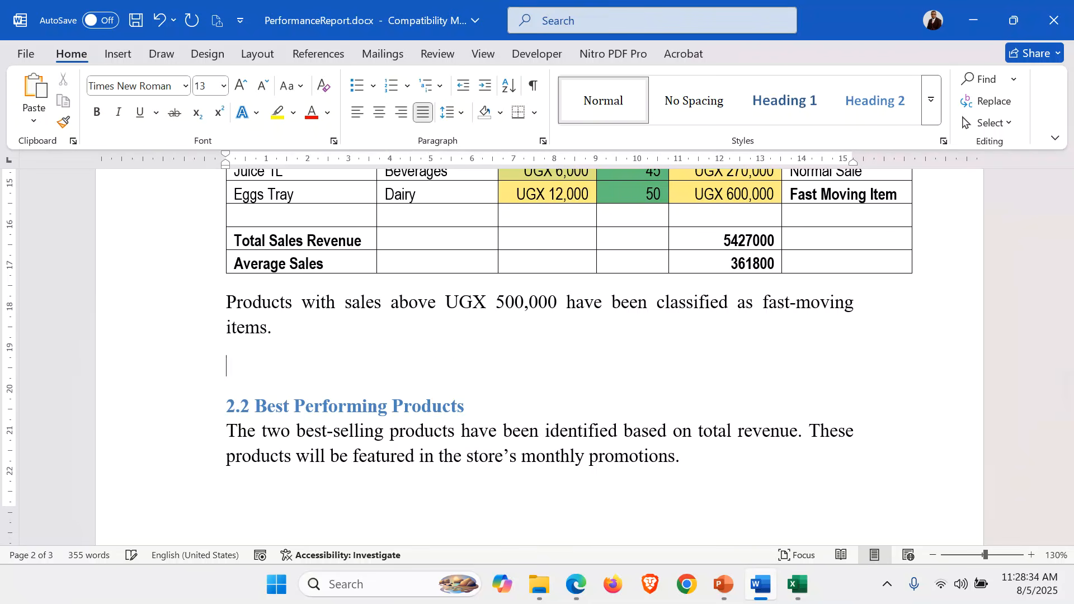
click(791, 593)
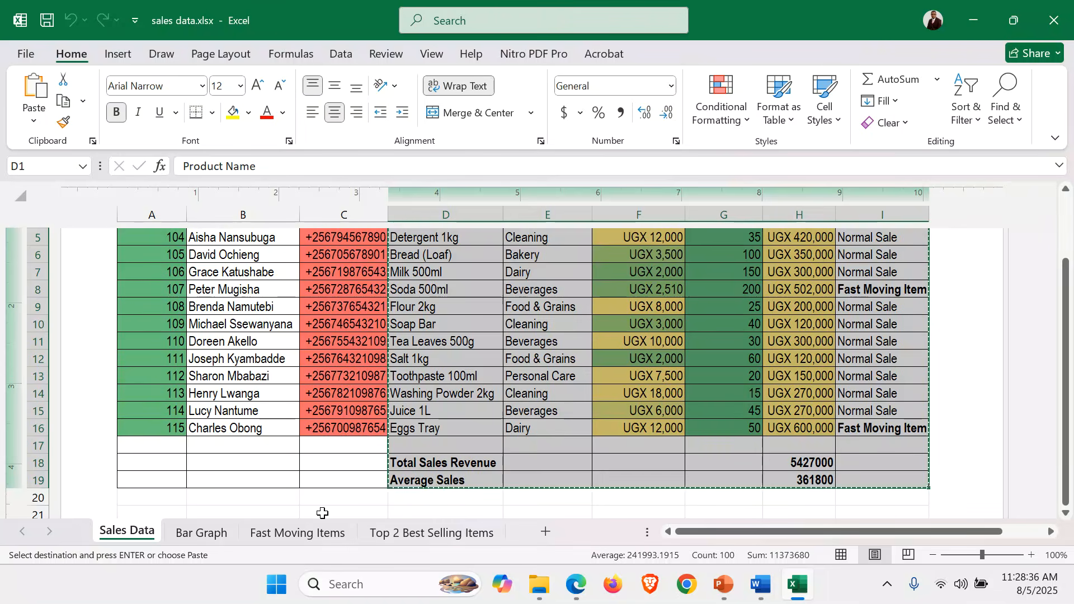
click(275, 534)
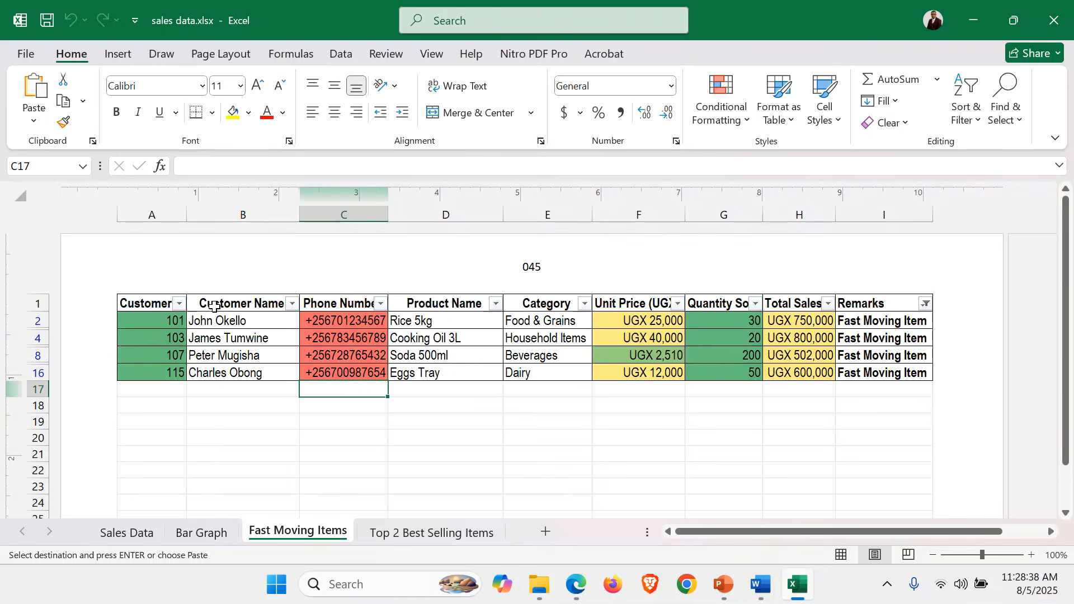
drag(429, 295, 910, 374)
key(ctrl+c)
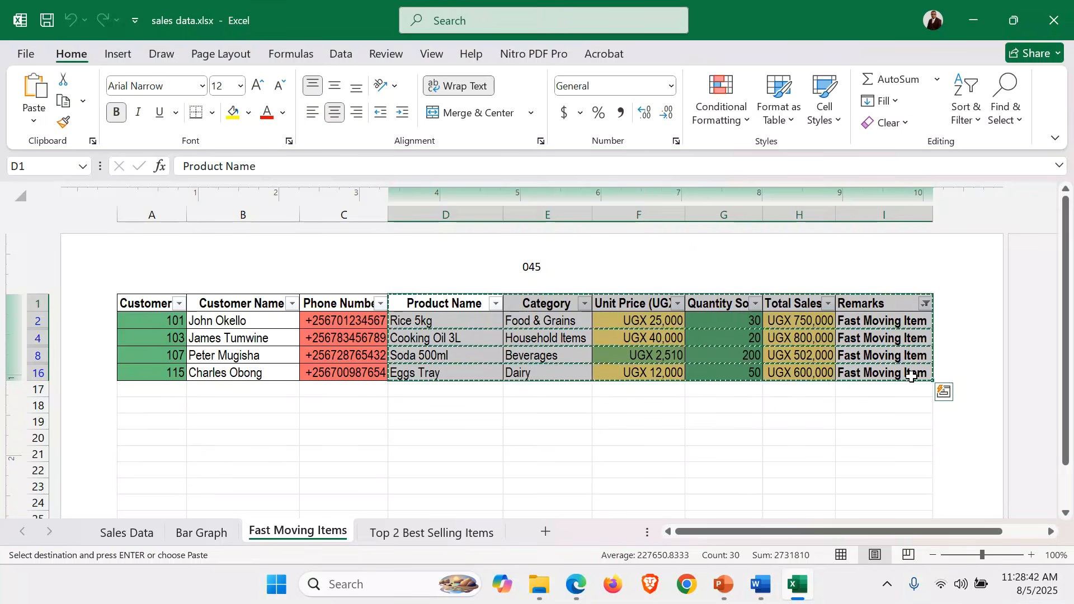
click(761, 584)
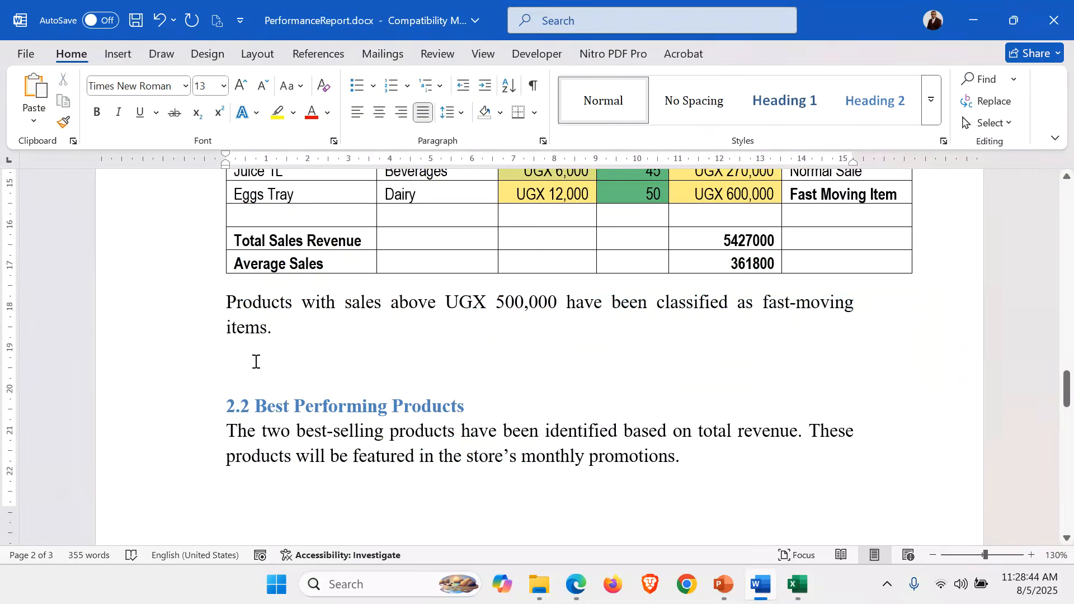
key(ctrl+v)
scroll(417, 374, up, 5)
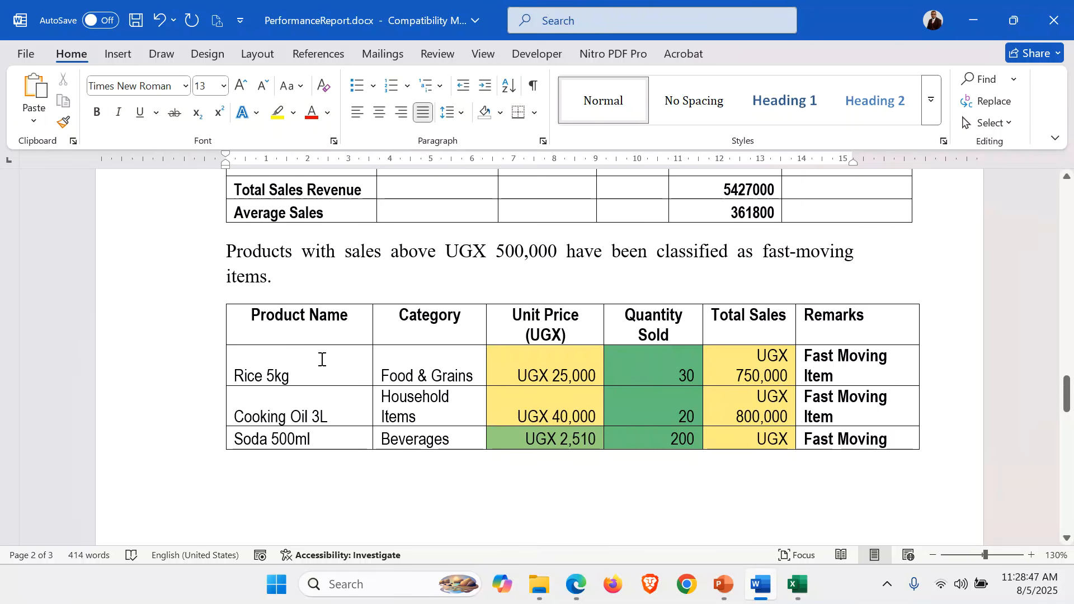
In the fast-moving items table, narrow the Product Name column and widen Remarks and Category so their entries fit on one line
click(364, 365)
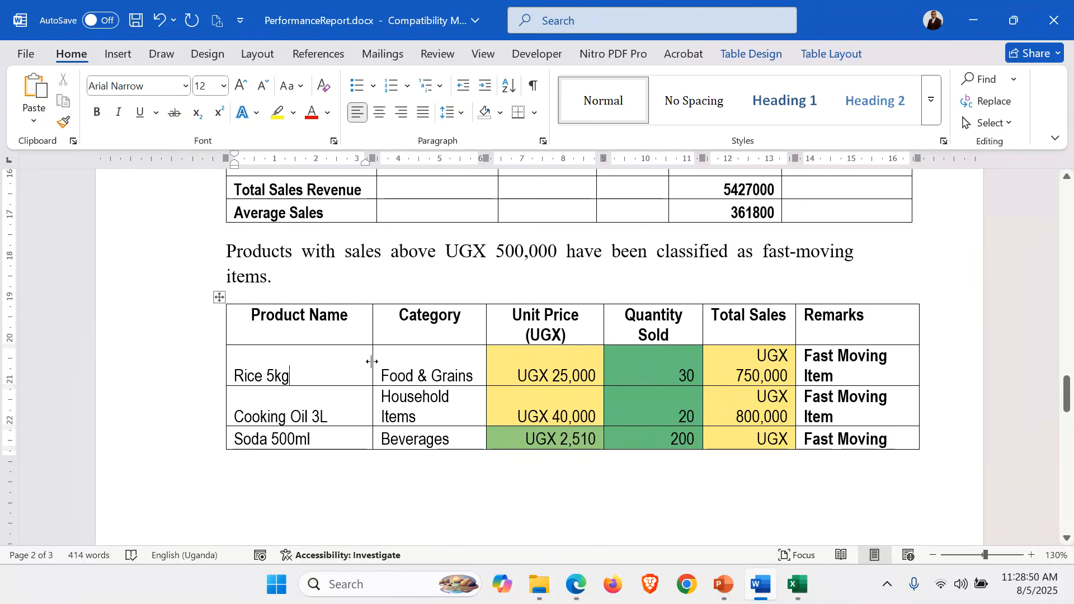
drag(372, 361, 346, 361)
click(371, 318)
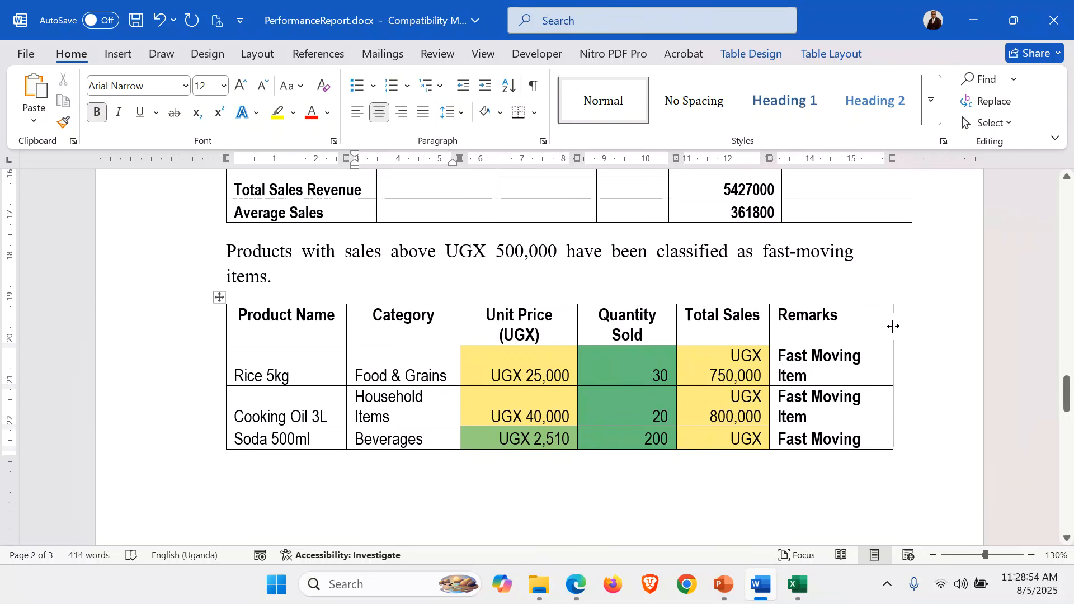
drag(894, 327, 910, 327)
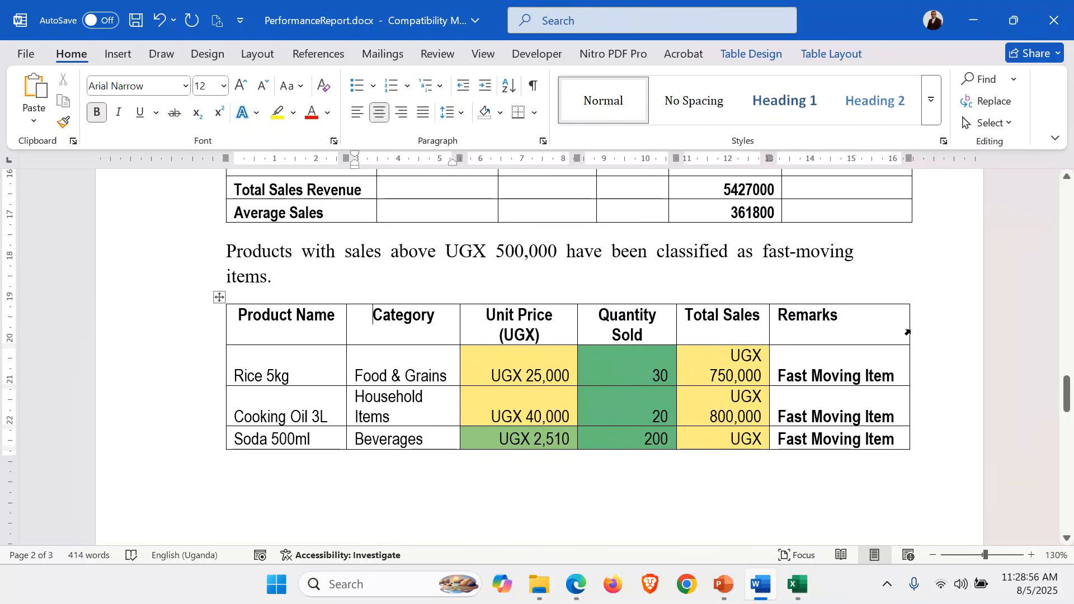
click(617, 415)
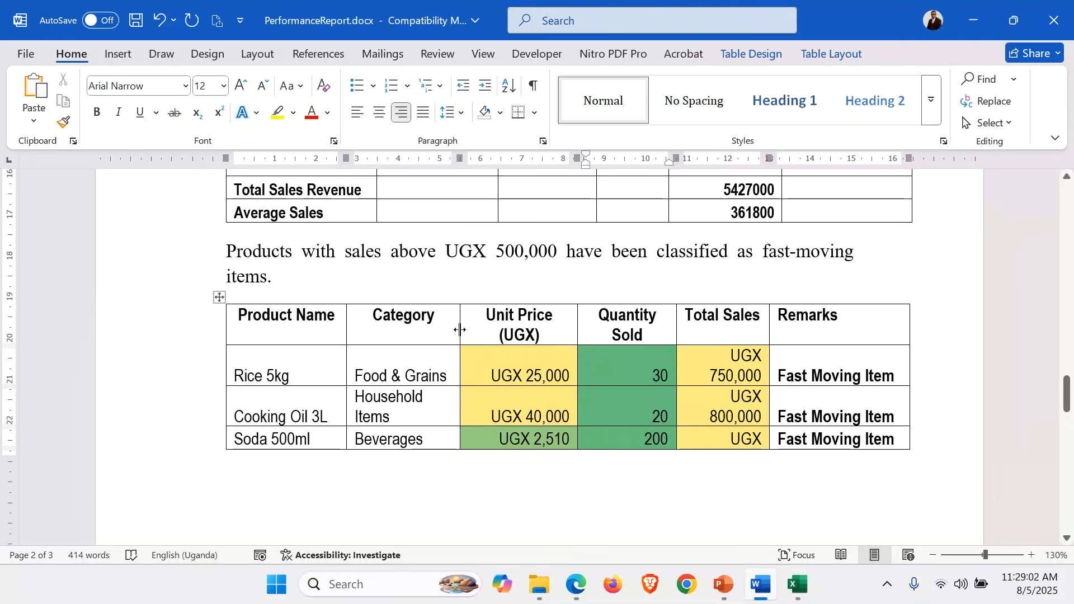
drag(460, 330, 477, 329)
scroll(509, 385, down, 3)
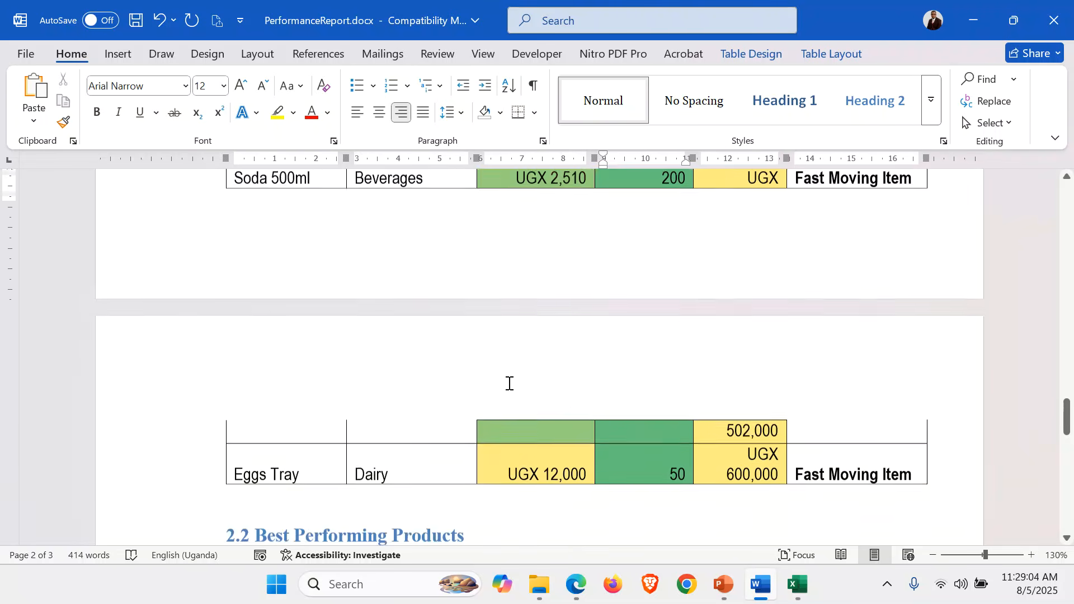
scroll(509, 385, up, 5)
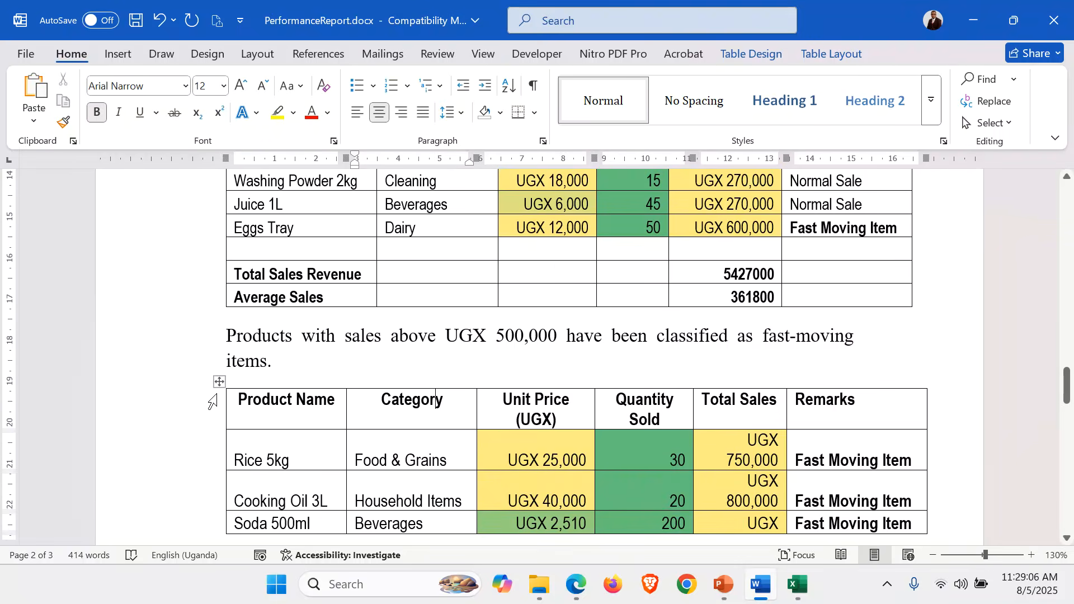
Format the whole fast-moving items table at font size 11 with Multiple line spacing at 1
click(218, 382)
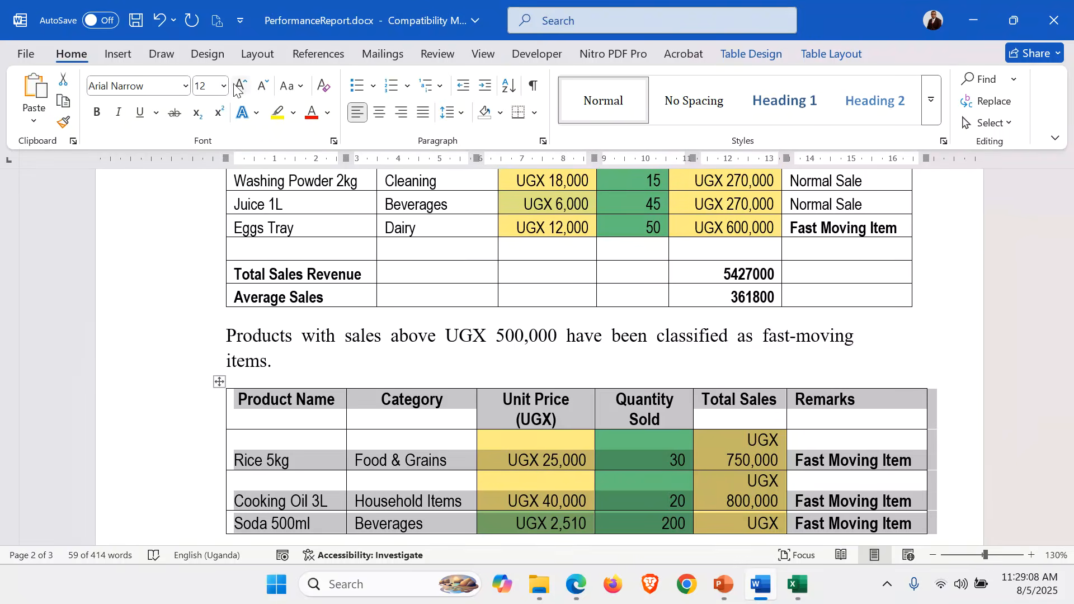
click(262, 86)
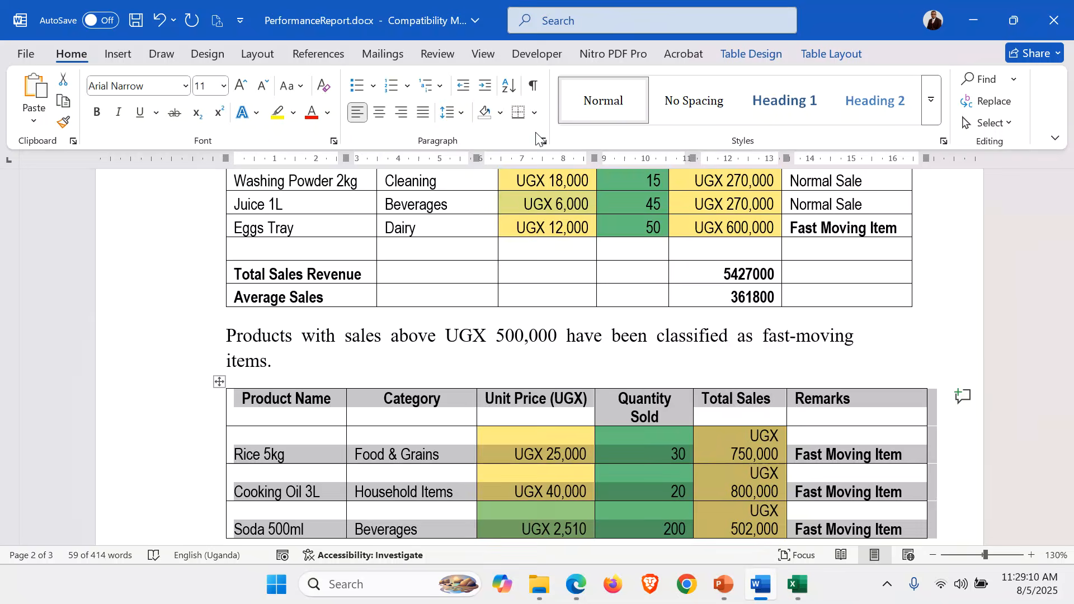
click(545, 141)
click(696, 312)
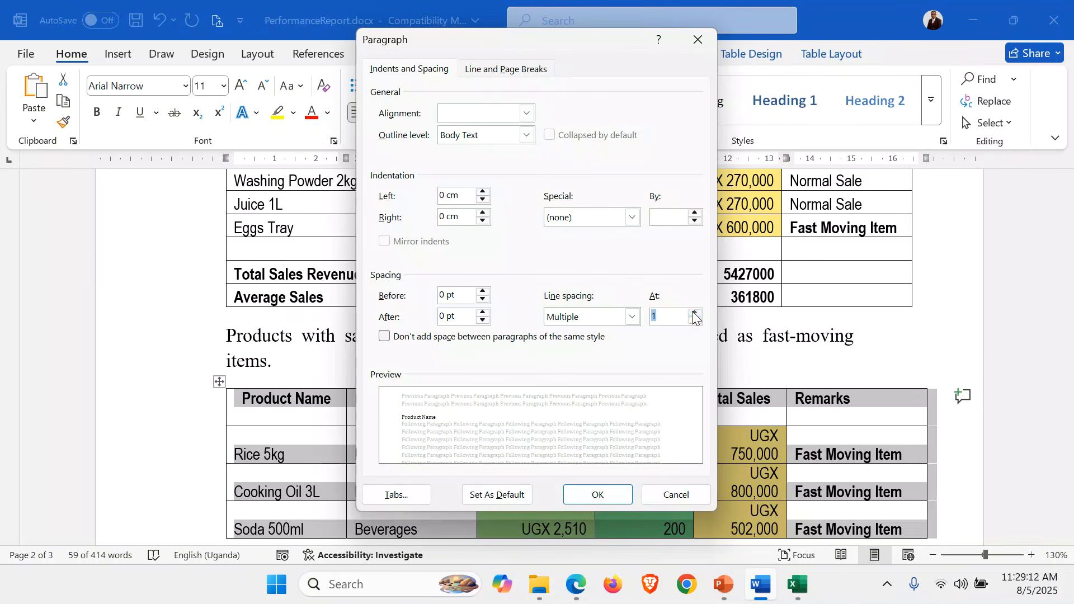
click(598, 495)
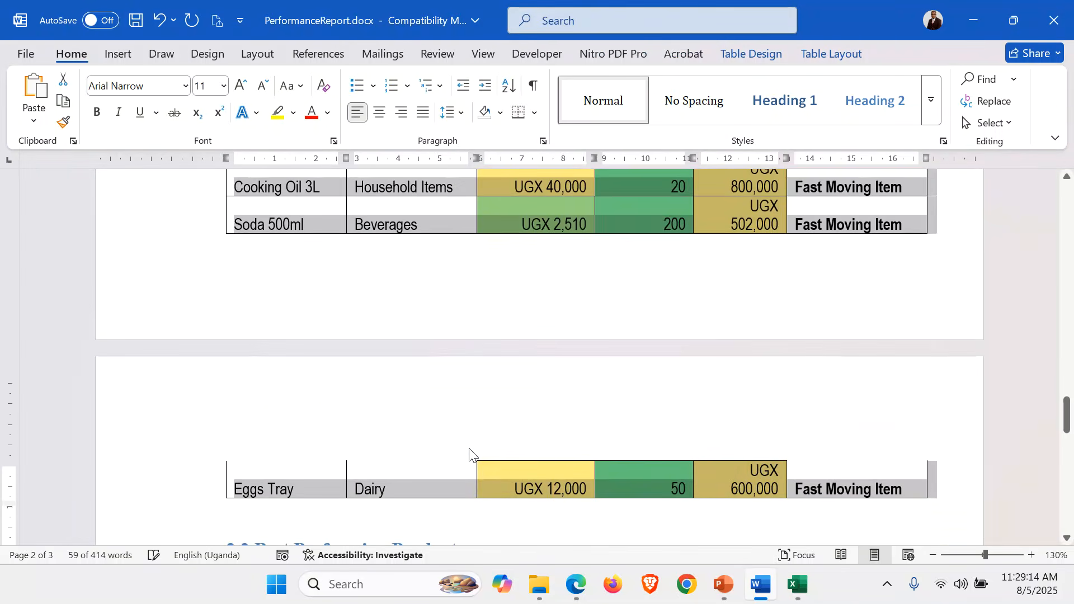
Delete the empty row above Total Sales Revenue in the sales summary table
scroll(469, 448, up, 3)
scroll(469, 448, up, 10)
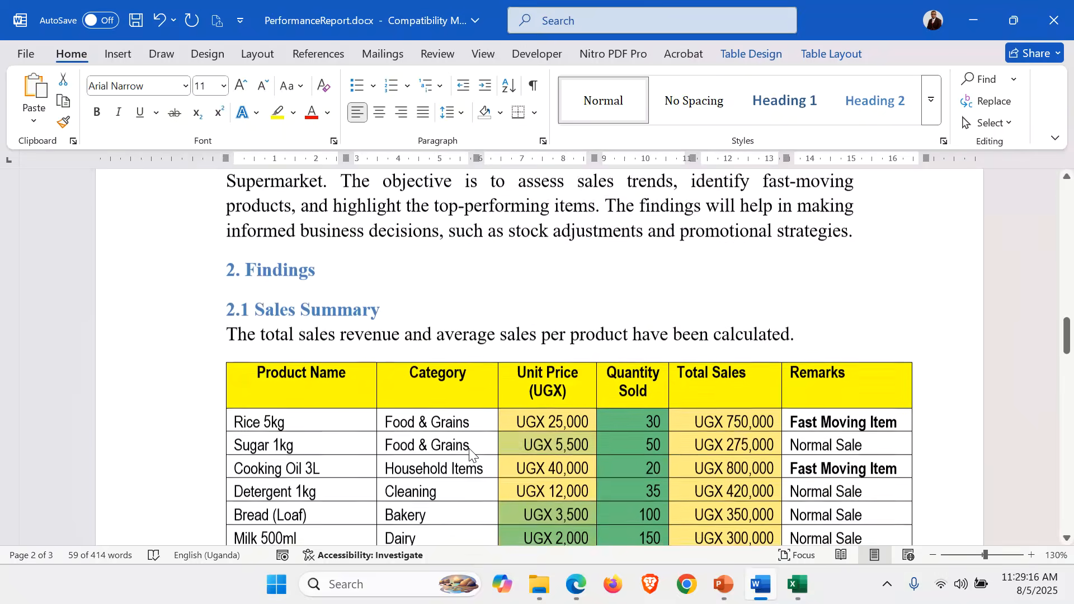
click(330, 371)
scroll(330, 370, down, 15)
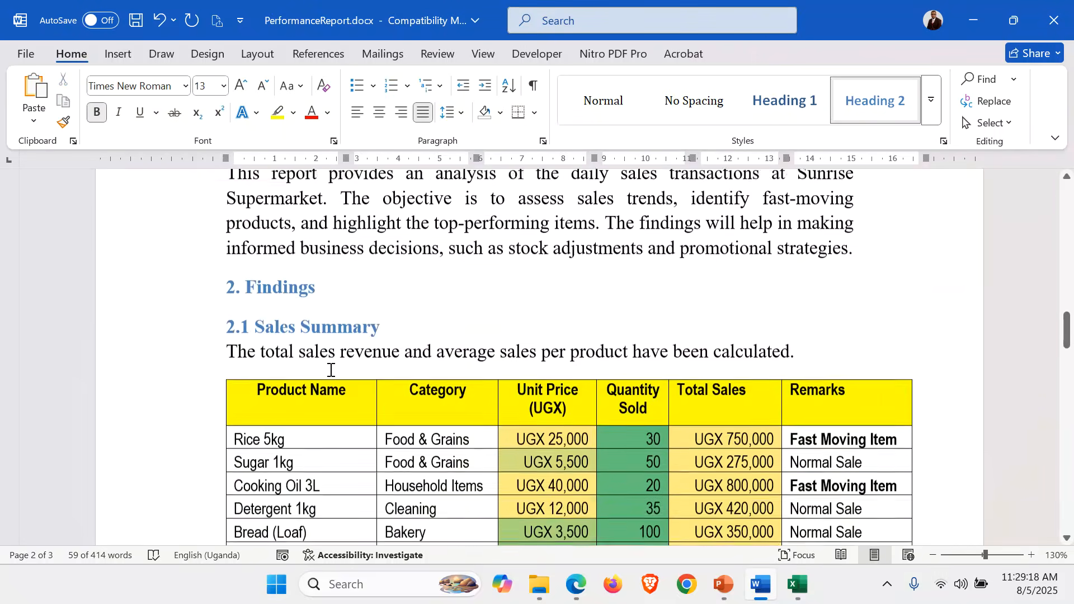
scroll(331, 370, up, 3)
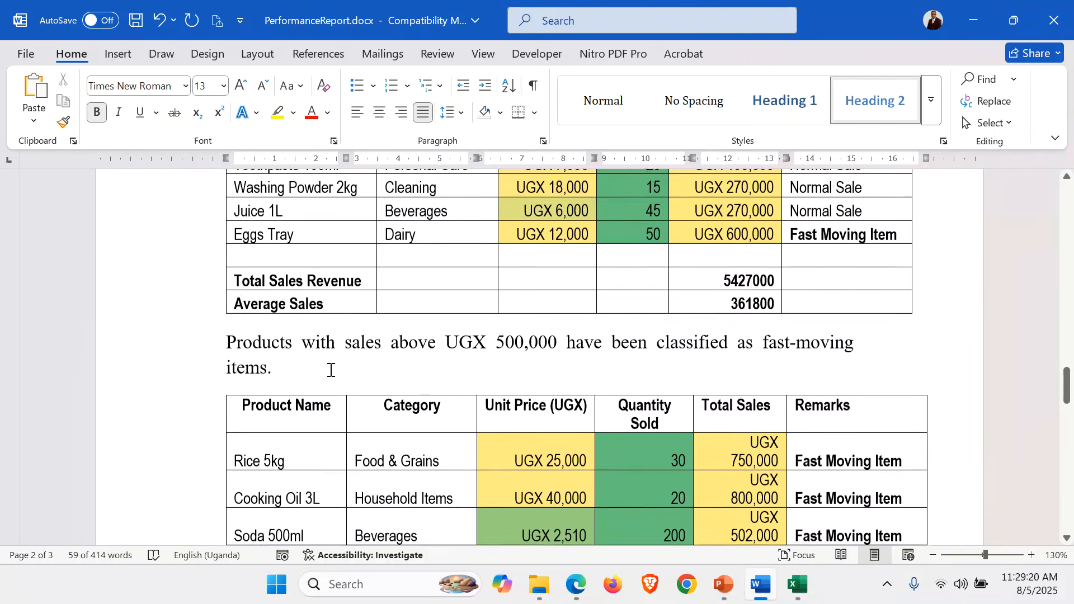
click(164, 260)
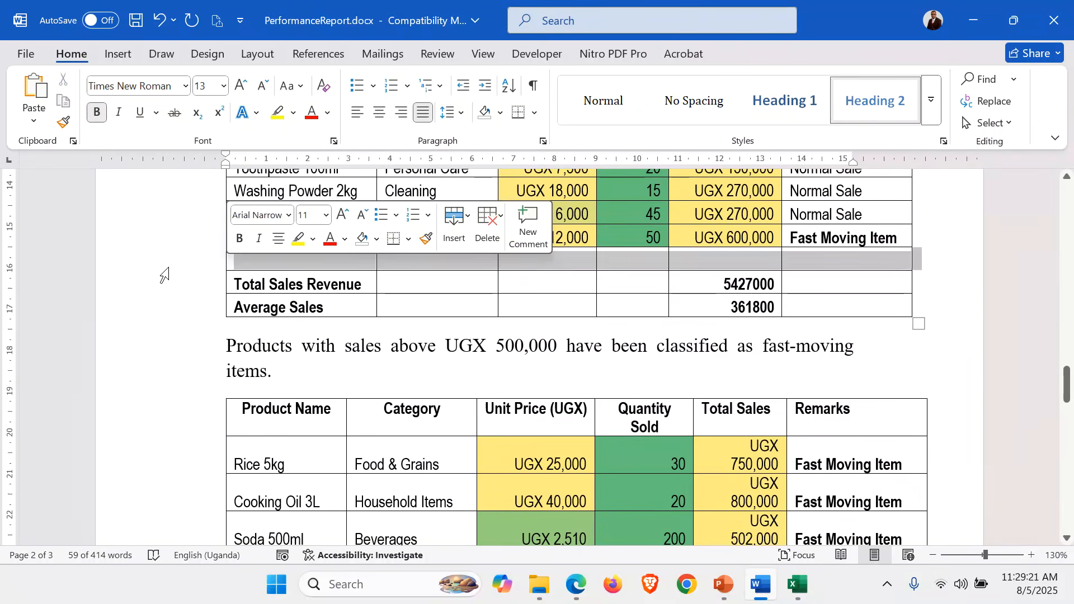
right_click(239, 264)
click(317, 369)
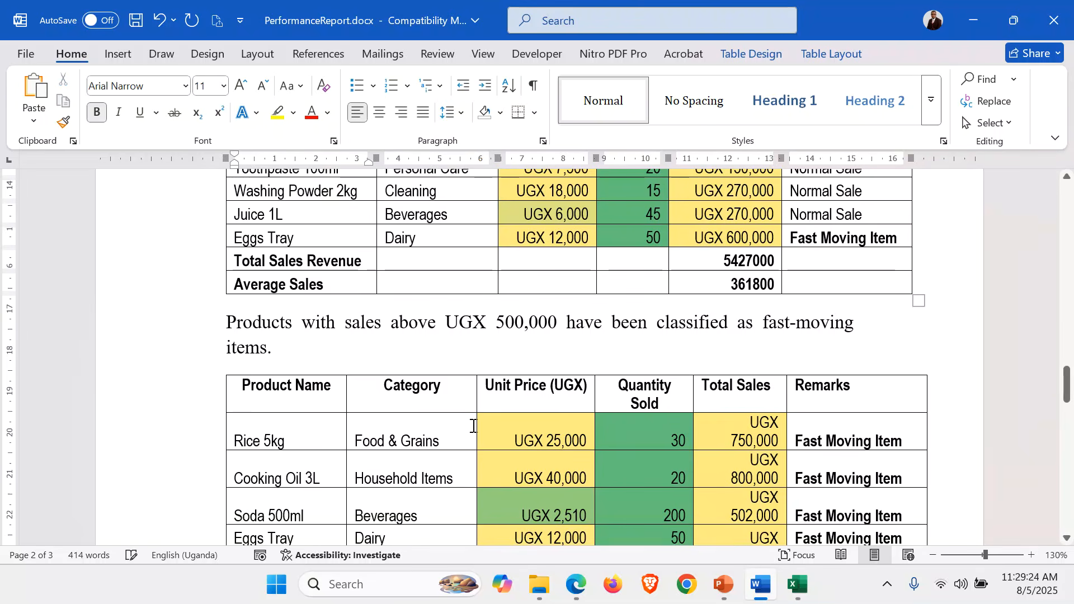
Fit the Total Sales column of the fast-moving items table to its contents so each amount stays on one line
scroll(473, 426, down, 4)
scroll(473, 427, up, 2)
scroll(473, 426, down, 1)
scroll(474, 426, down, 2)
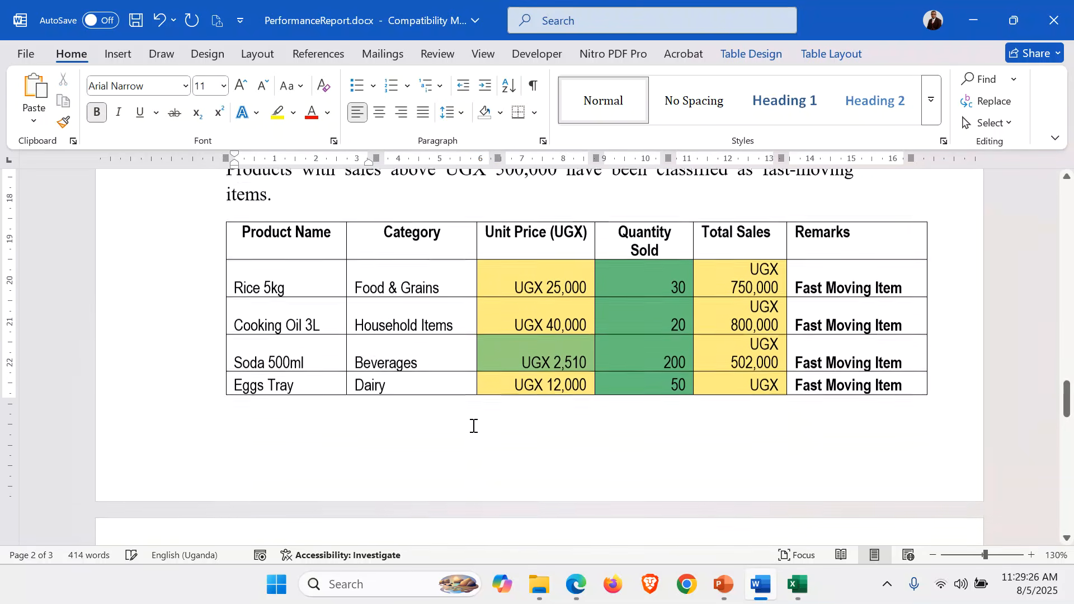
scroll(473, 427, up, 1)
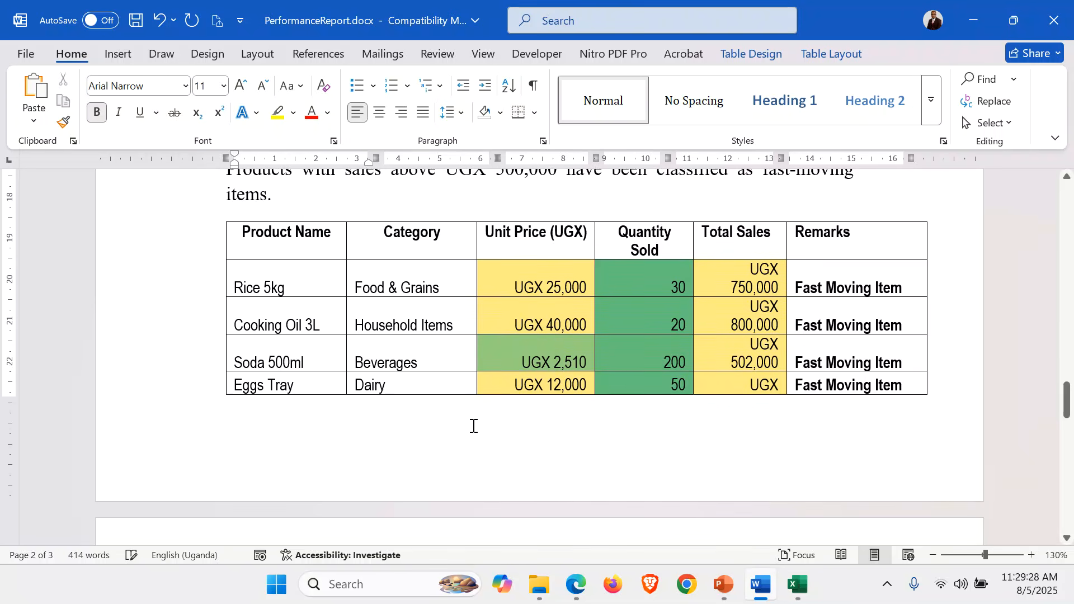
click(741, 300)
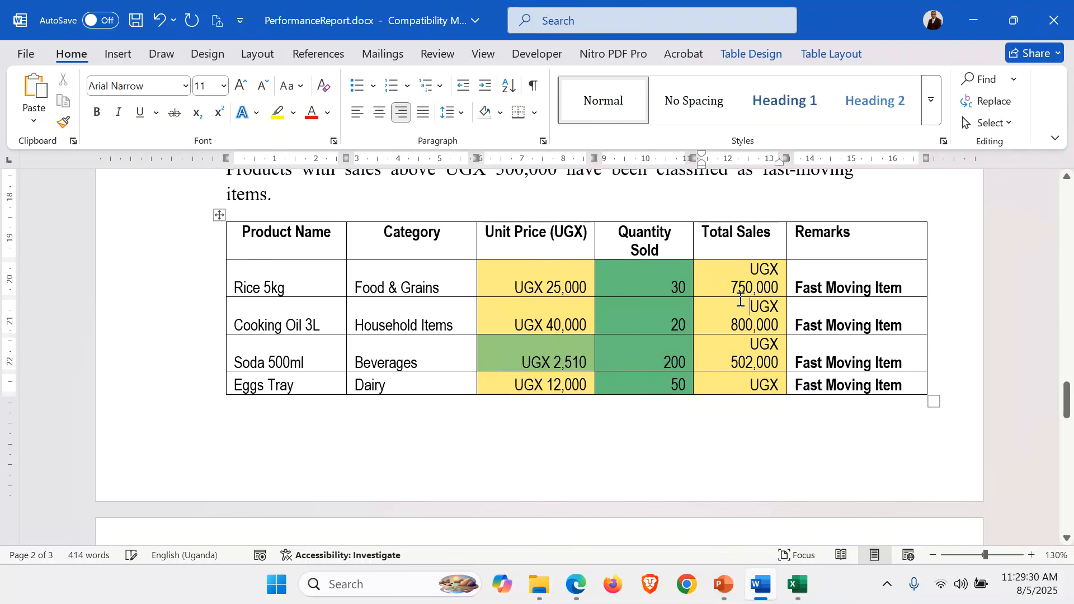
double_click(787, 274)
Switch to the sales data workbook in Excel and open the Top 2 Best Selling Items sheet
scroll(427, 415, down, 3)
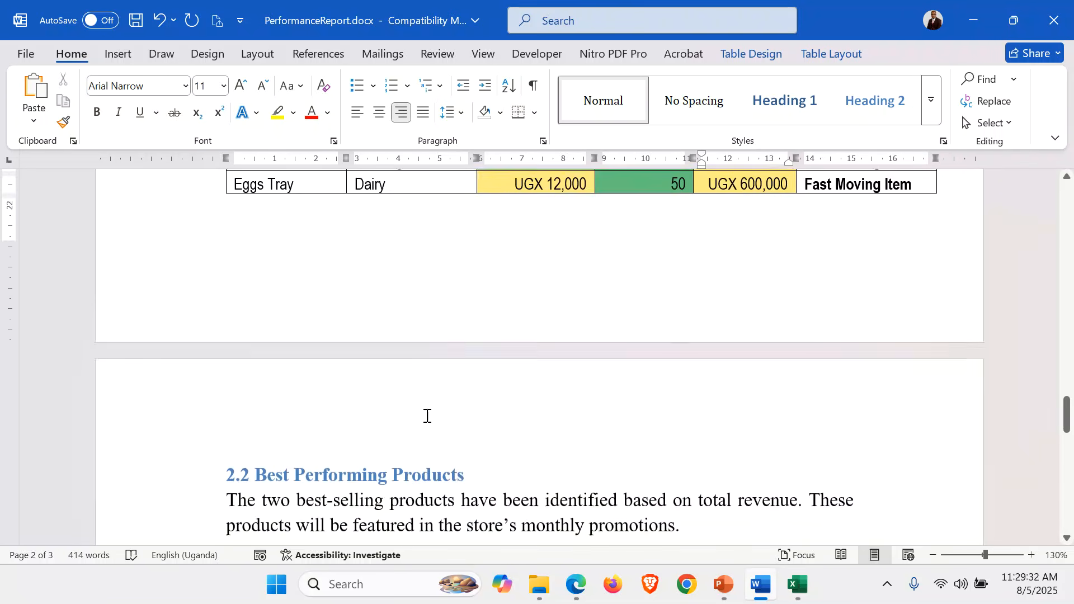
click(335, 336)
scroll(335, 335, down, 2)
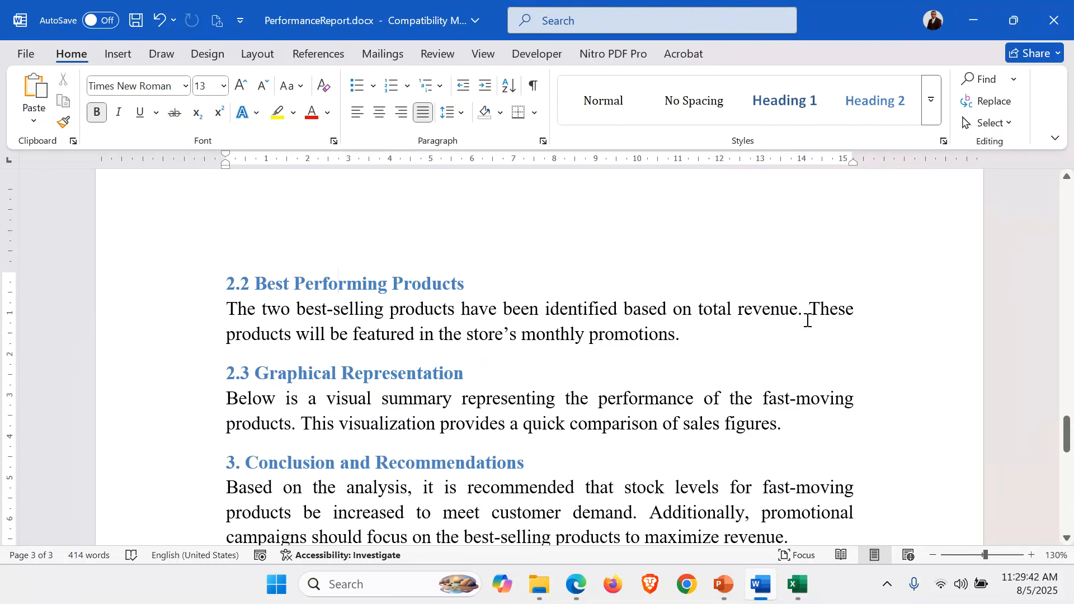
click(798, 584)
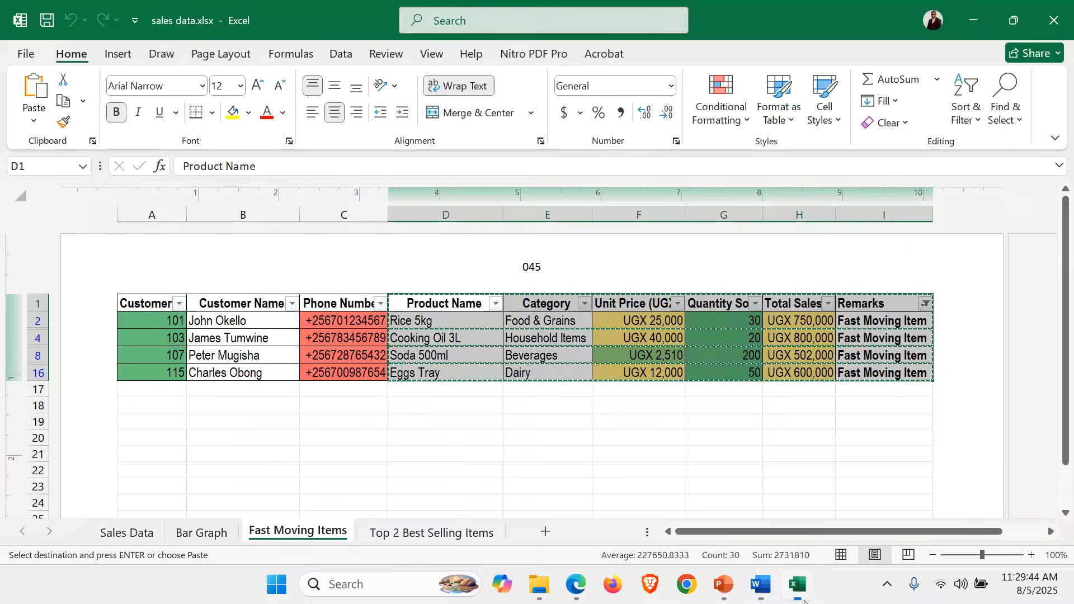
click(434, 536)
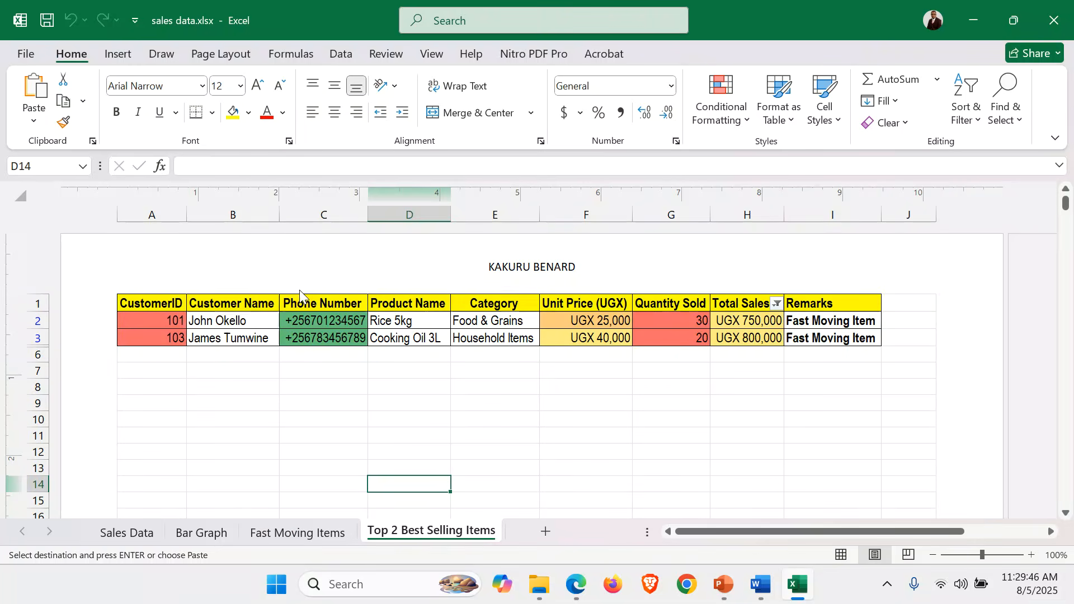
click(209, 328)
key(ctrl+a)
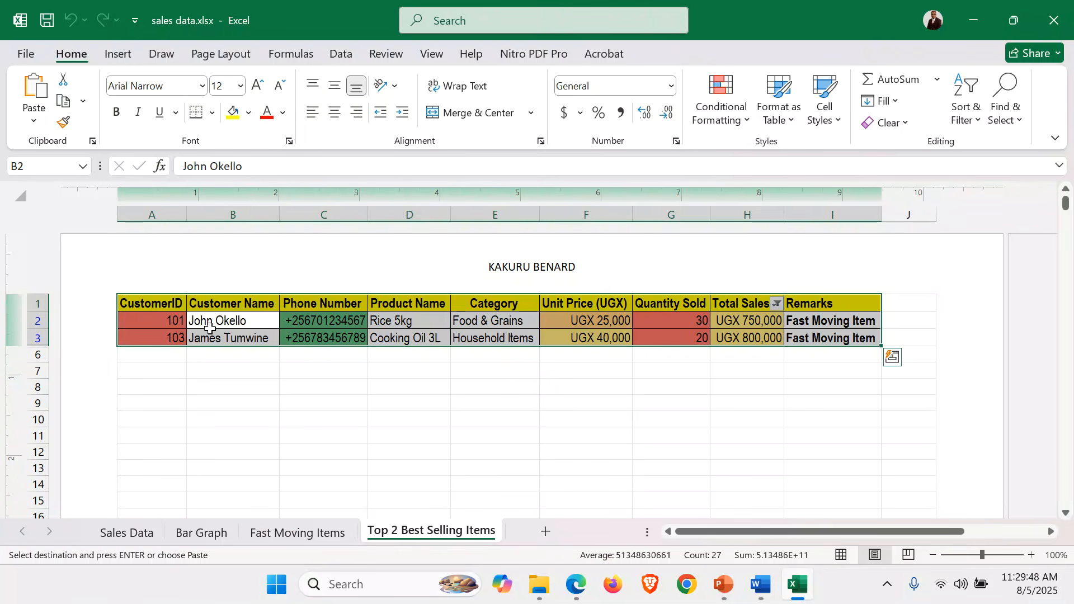
click(196, 352)
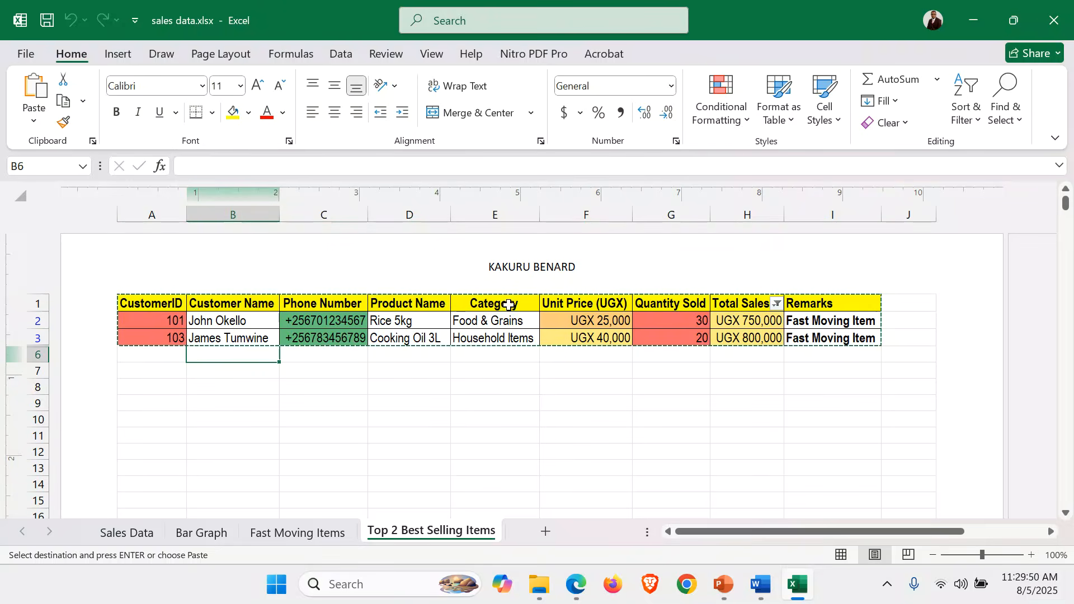
Copy the Product Name through Remarks columns of the top two best-selling items, including the header row
drag(391, 303, 832, 337)
key(Escape)
key(ctrl+c)
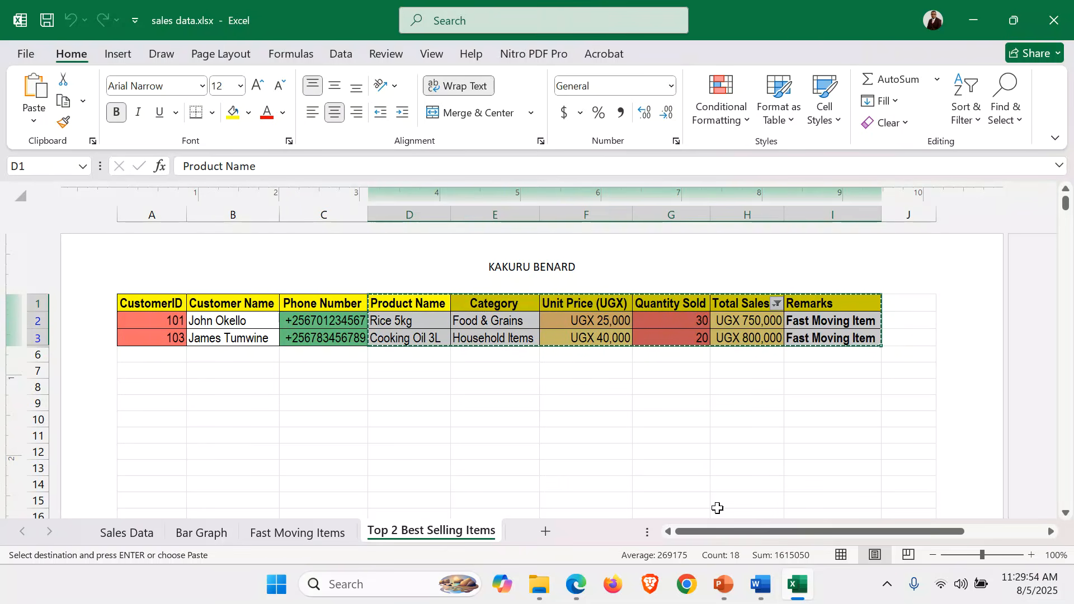
Switch to the performance report in Word and paste the copied best-selling items table below the section 2.2 paragraph
click(761, 584)
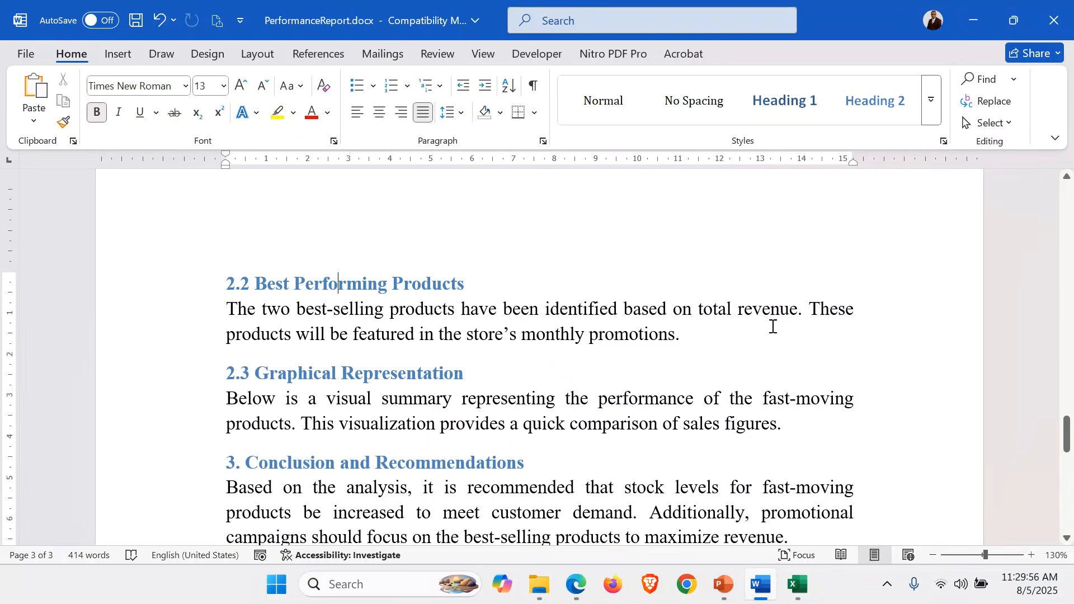
click(694, 331)
key(Return)
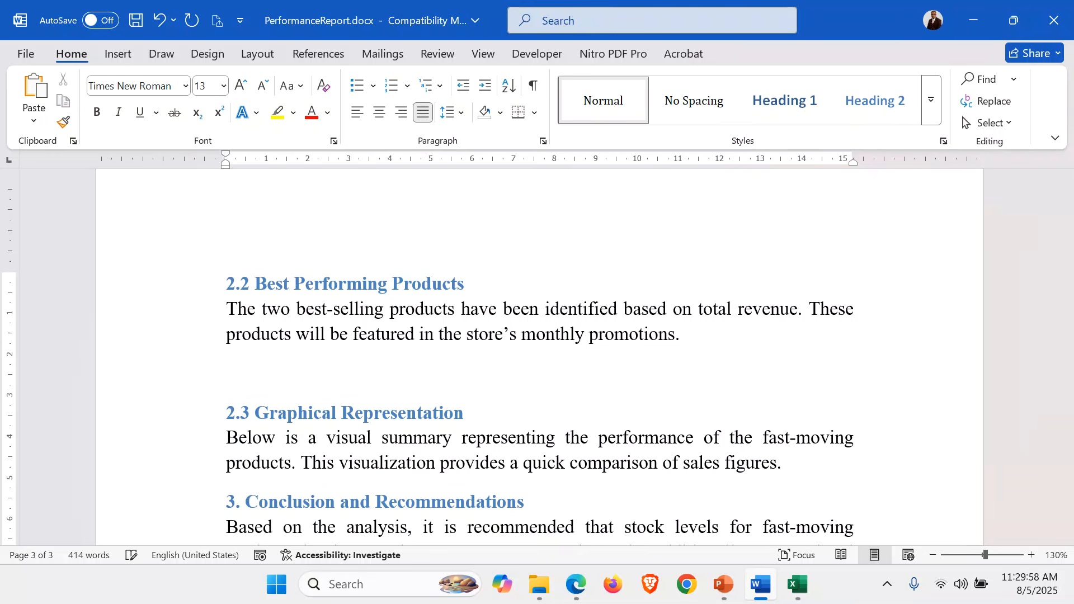
key(ctrl+v)
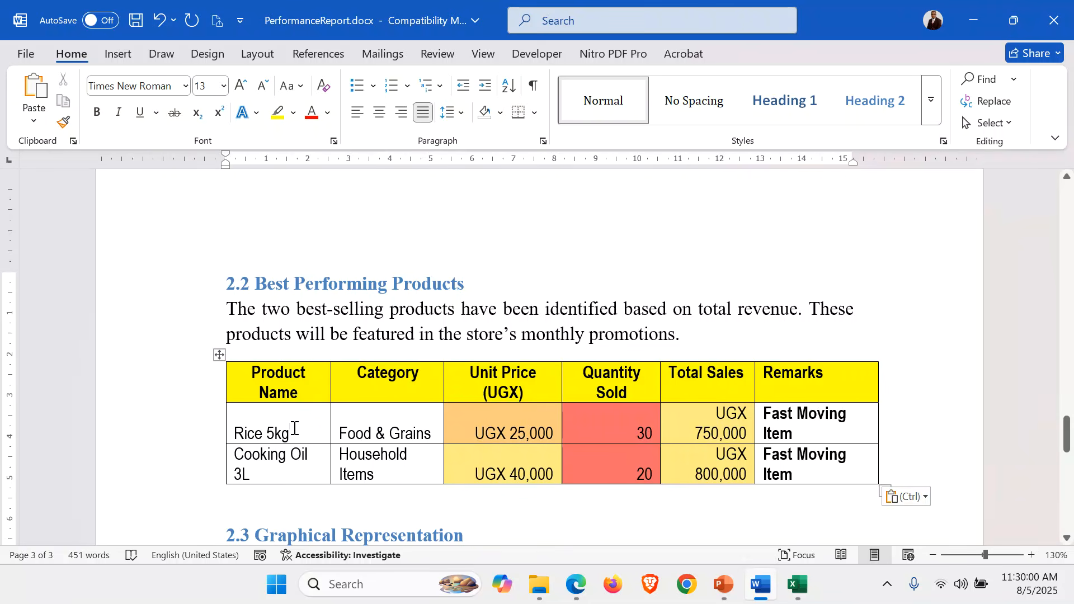
Fit the Product Name, Category, Total Sales and Remarks columns of the best-selling items table to their contents
click(294, 428)
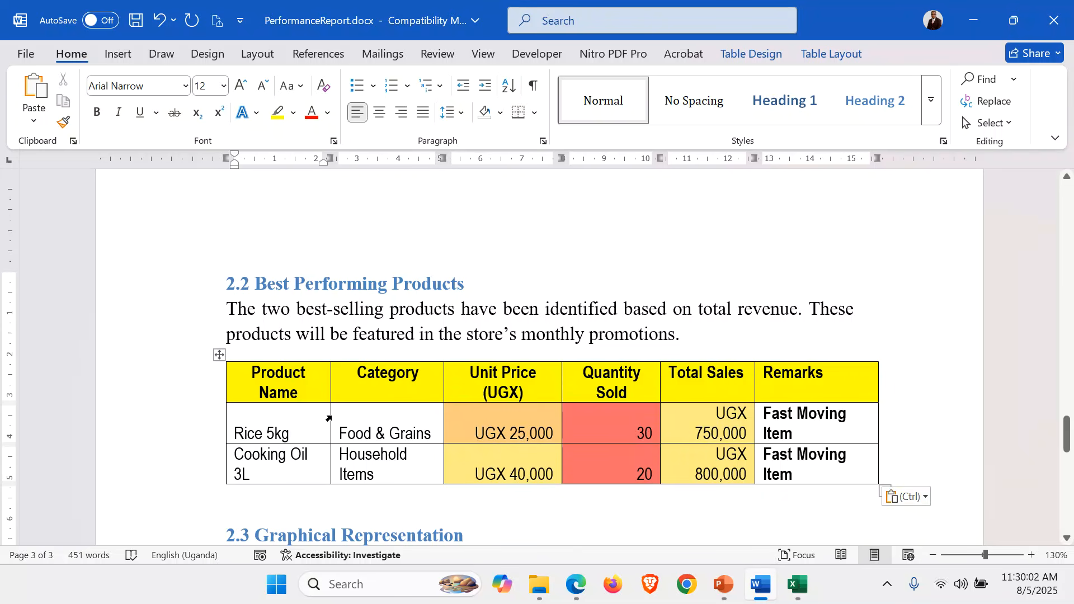
double_click(329, 417)
click(330, 381)
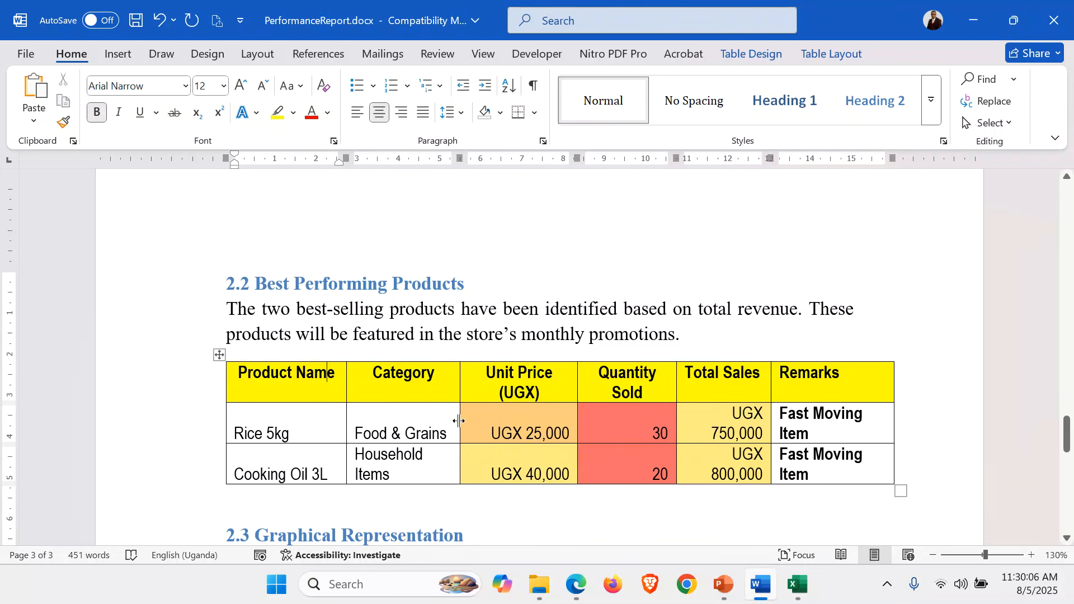
double_click(458, 421)
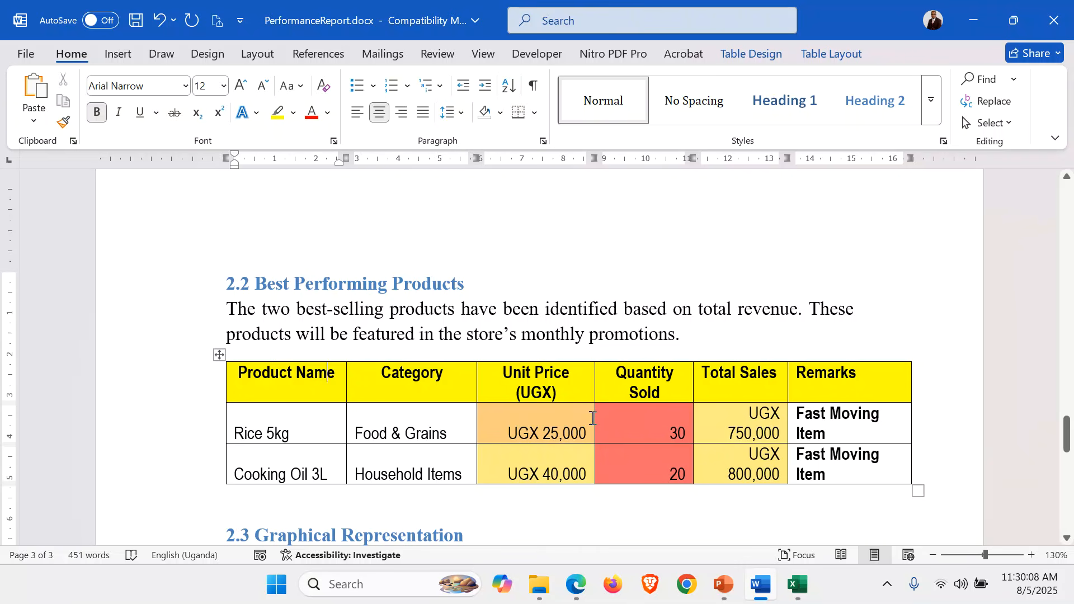
double_click(788, 419)
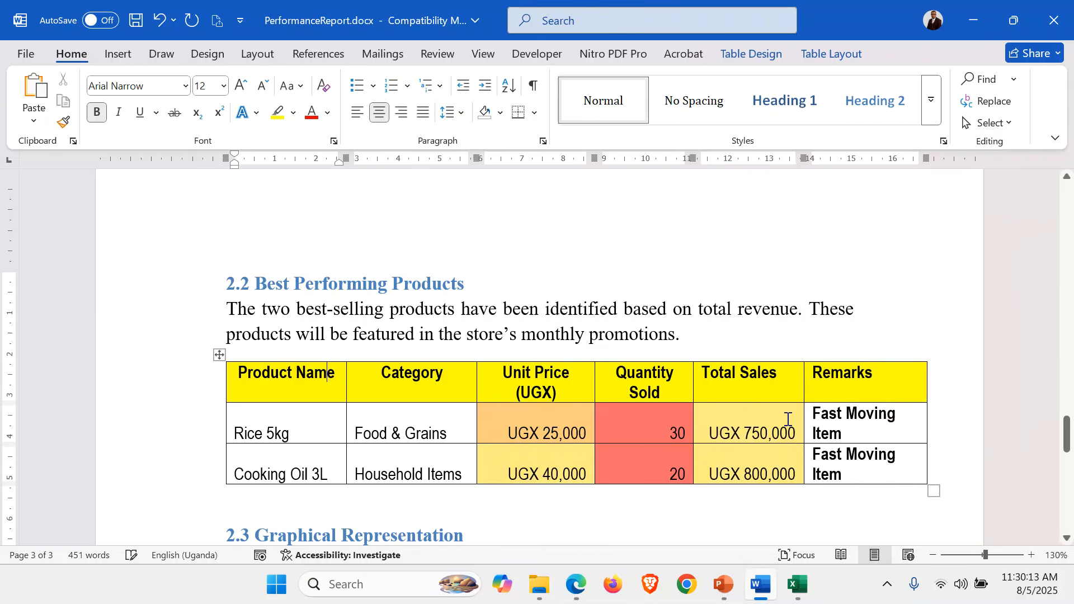
double_click(927, 415)
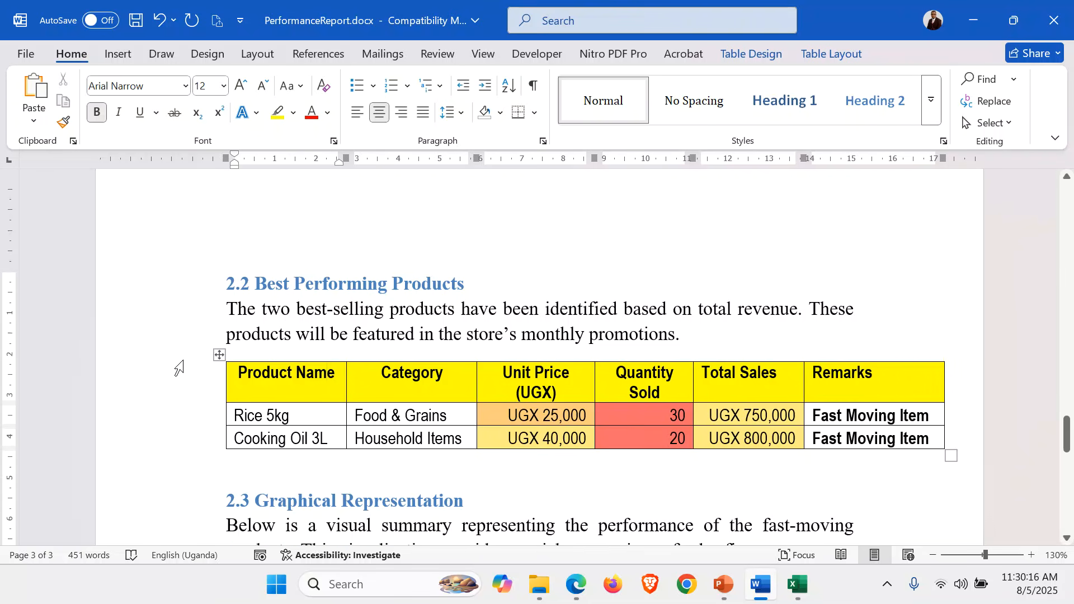
Reduce the best-selling items table's text by one font size and delete the empty line below the table
click(219, 354)
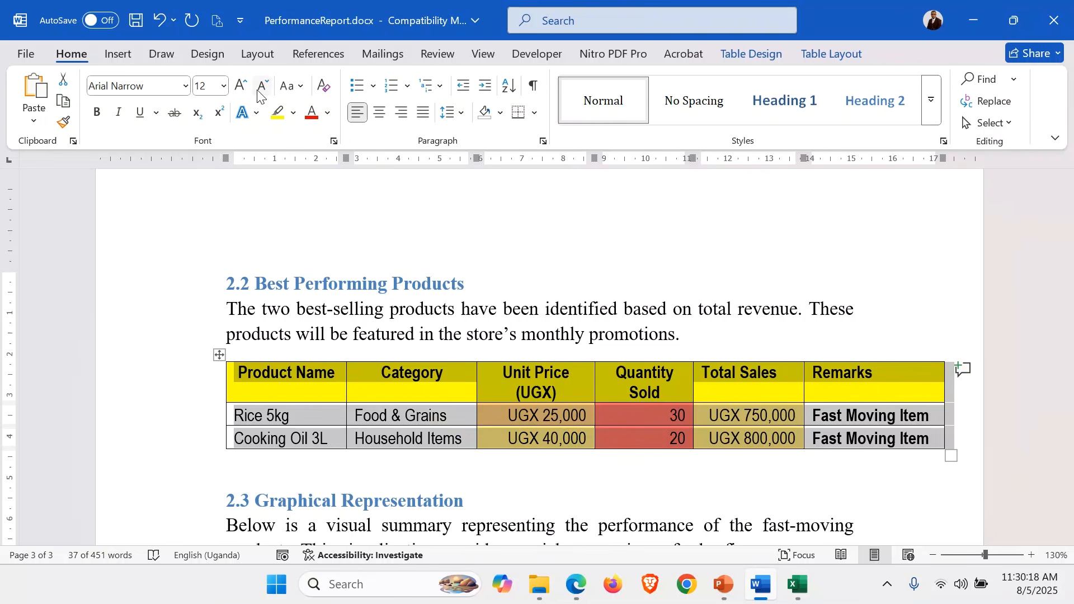
click(258, 93)
click(356, 449)
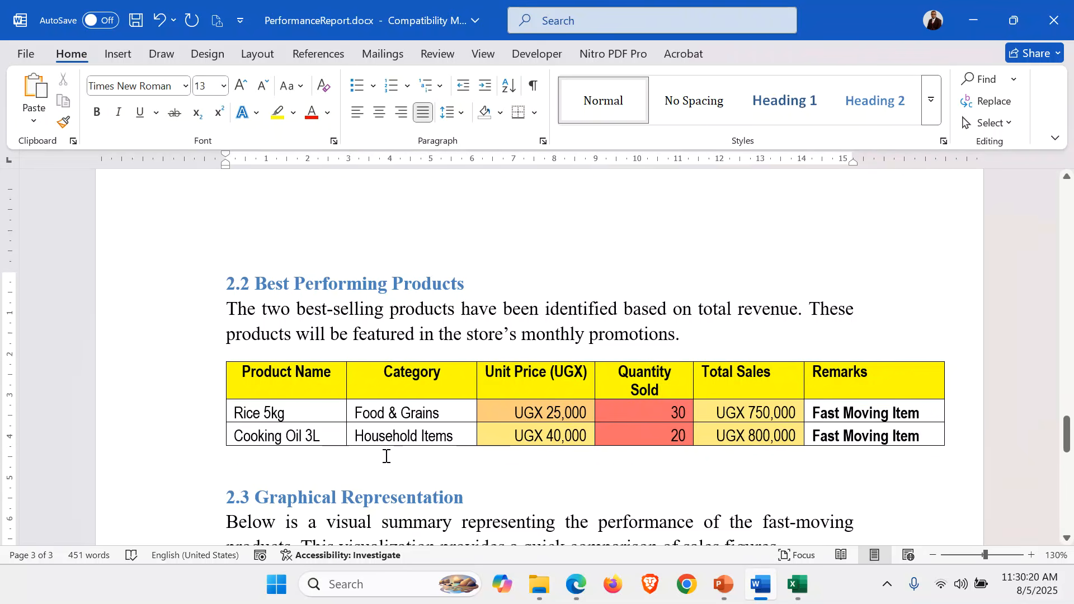
key(Delete)
Replace "visual summary" with "column graph" in the section 2.3 Graphical Representation paragraph
scroll(386, 457, down, 3)
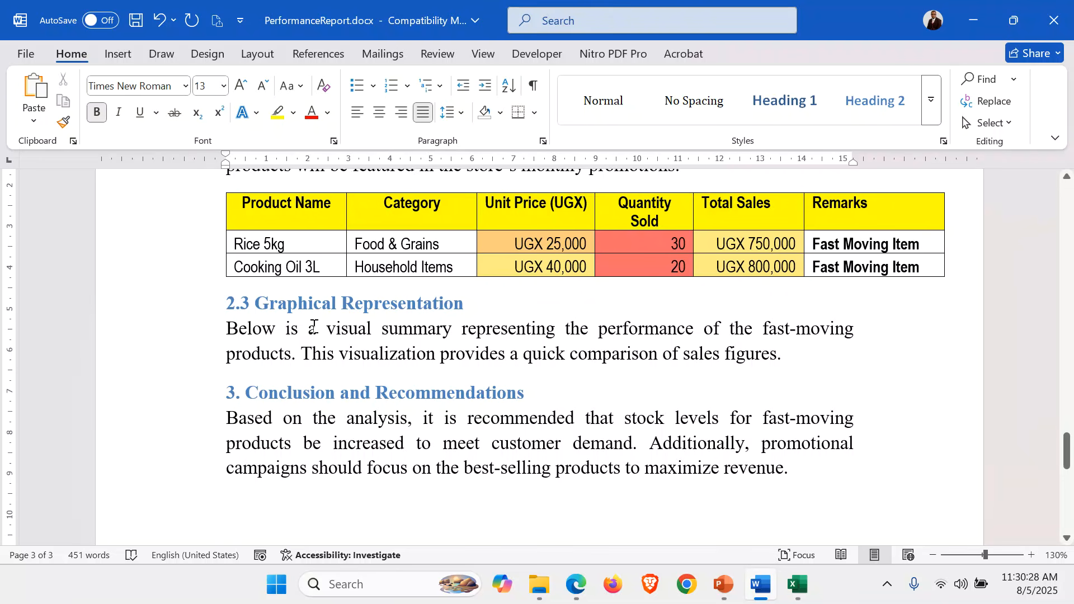
drag(328, 329, 438, 334)
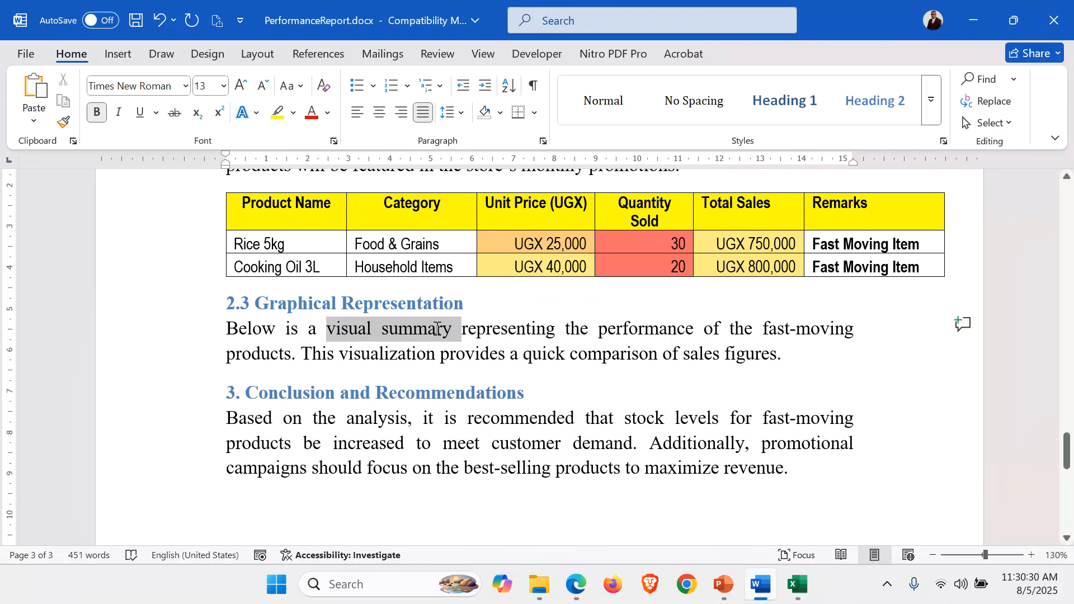
text(column )
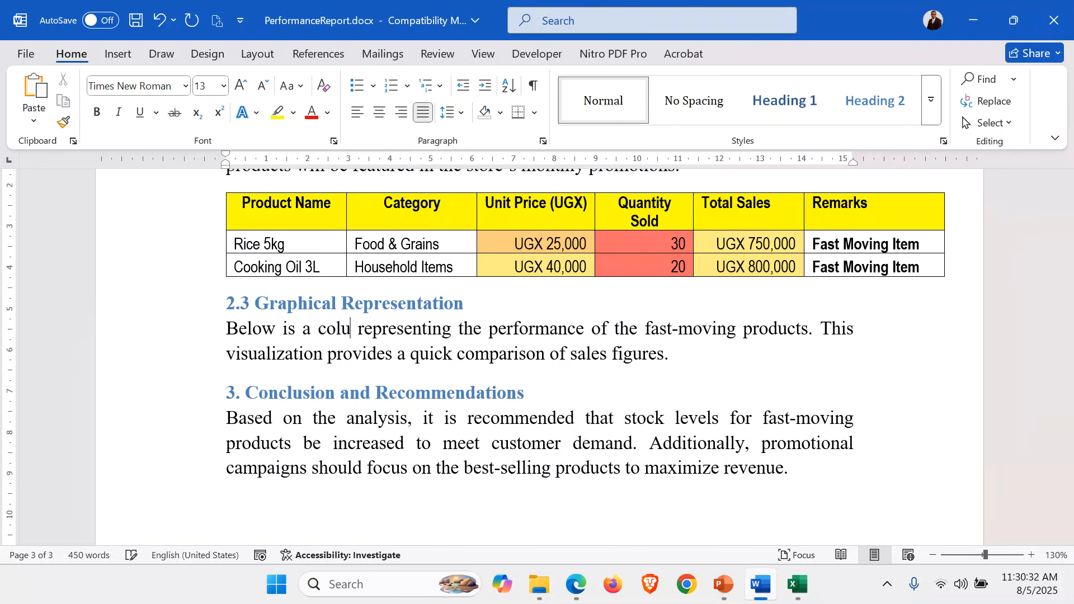
text(graph)
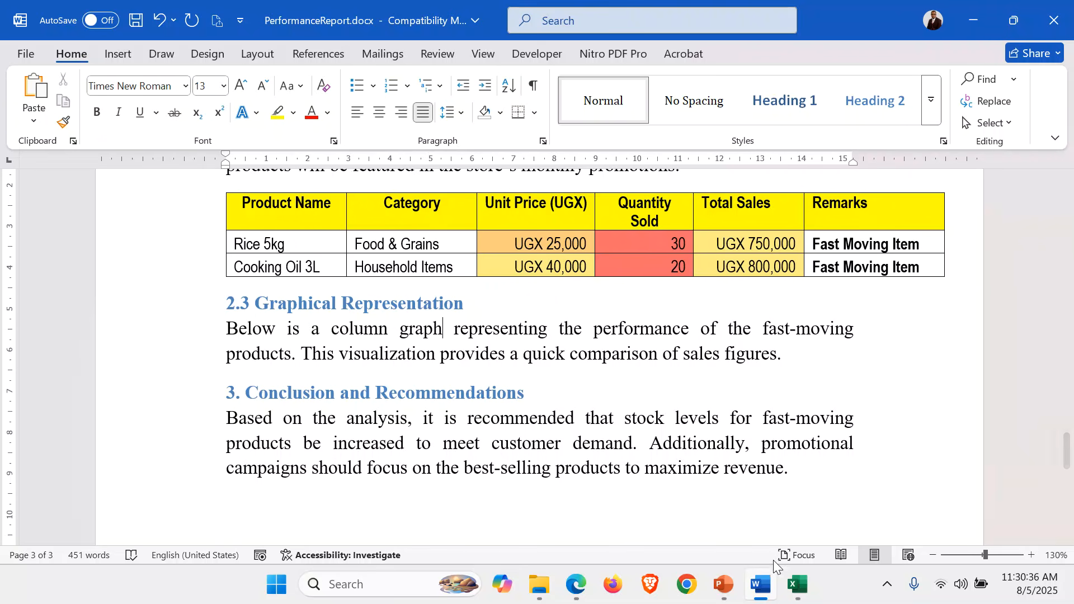
Switch to the sales data workbook in Excel and rename the Bar Graph sheet as Column Graph
click(797, 584)
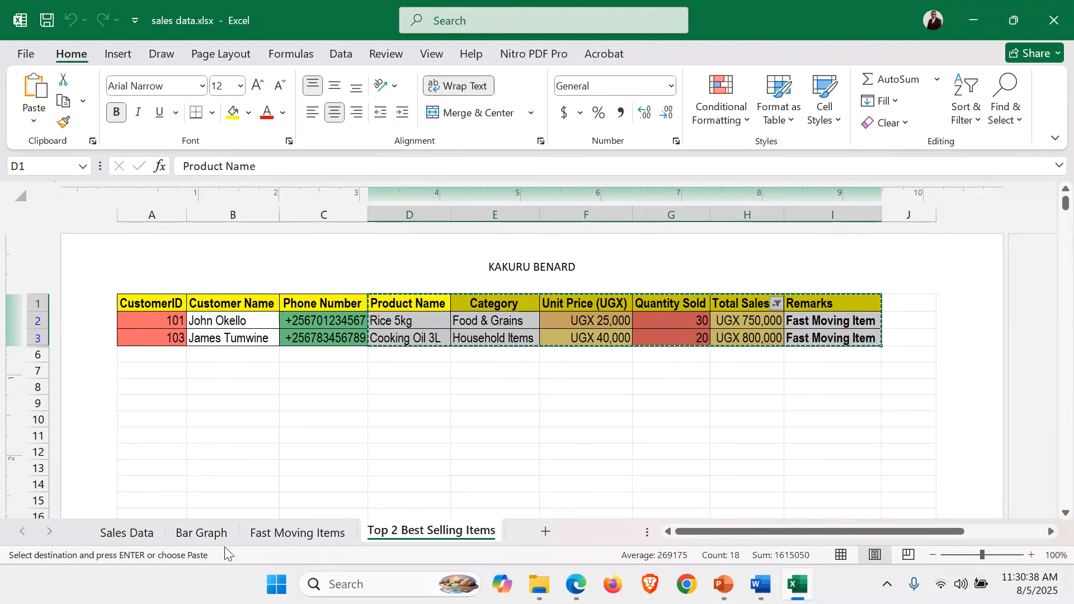
click(201, 533)
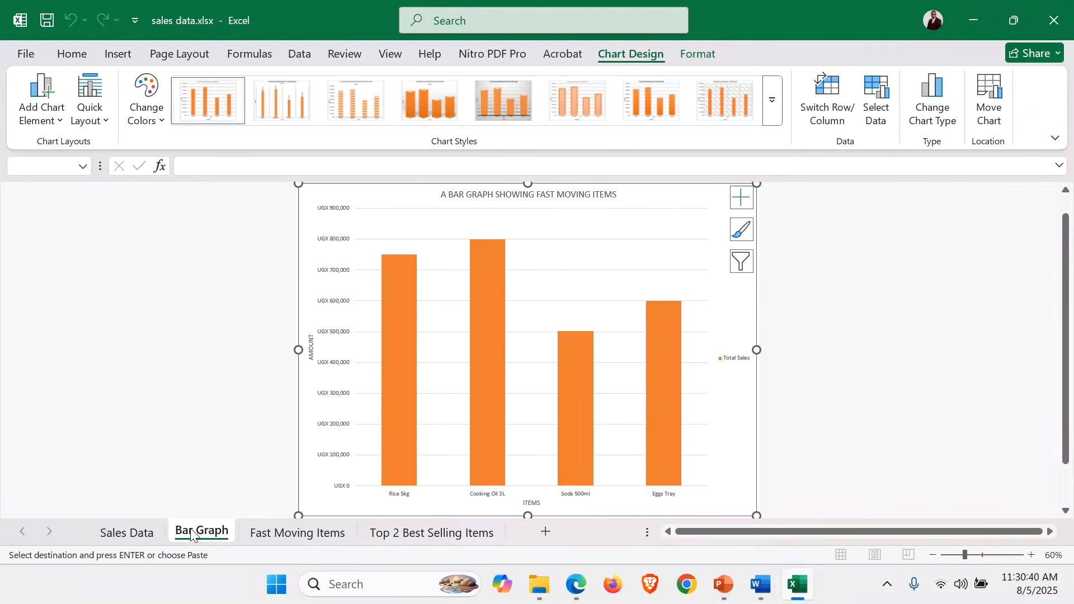
right_click(190, 534)
click(259, 338)
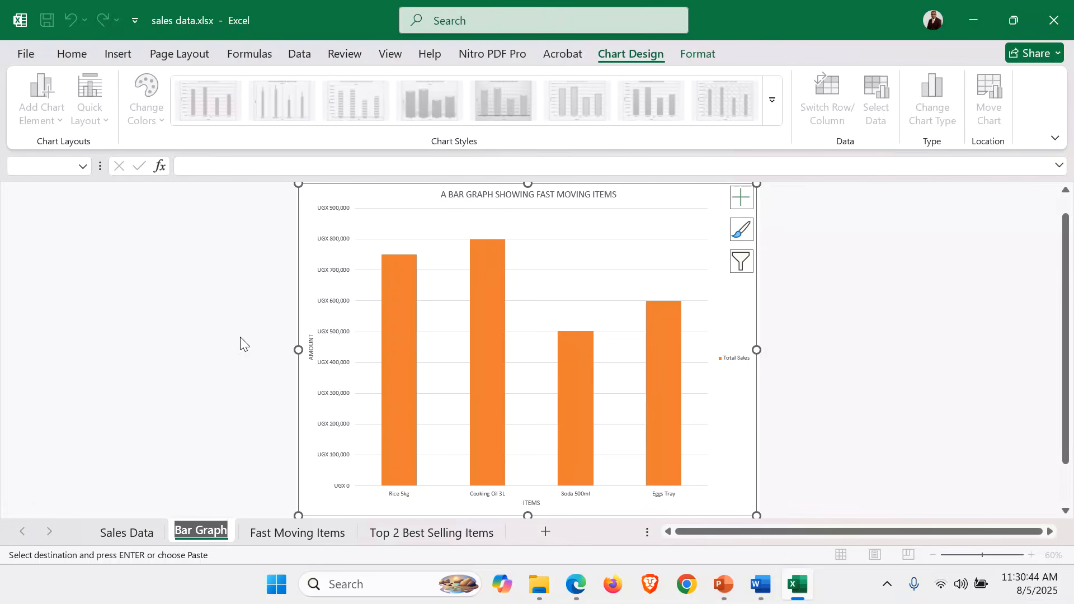
click(193, 535)
key(BackSpace)
key(BackSpace)
key(BackSpace)
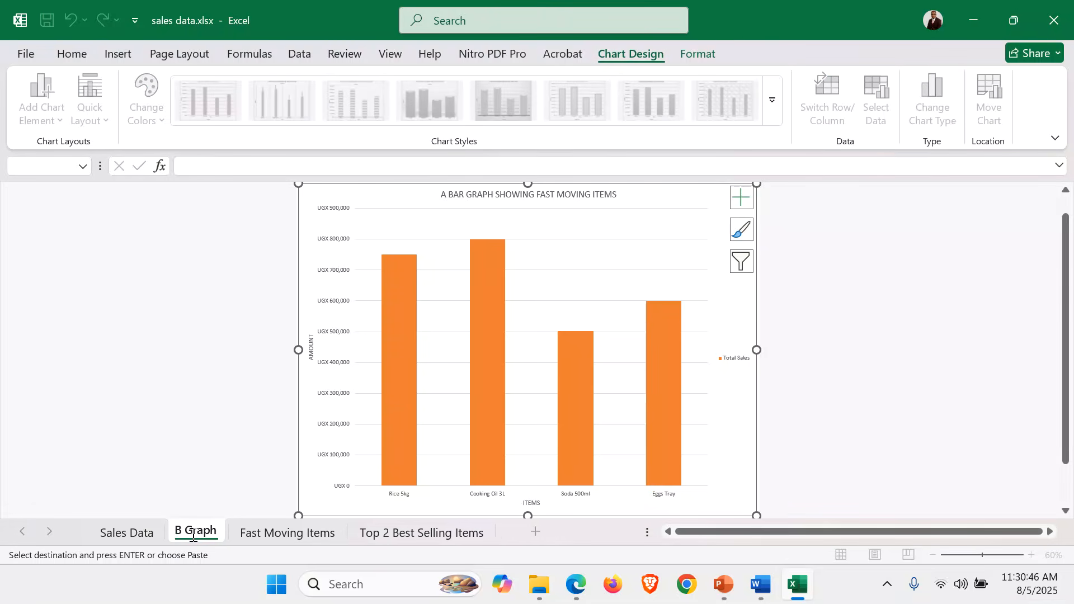
text(Column)
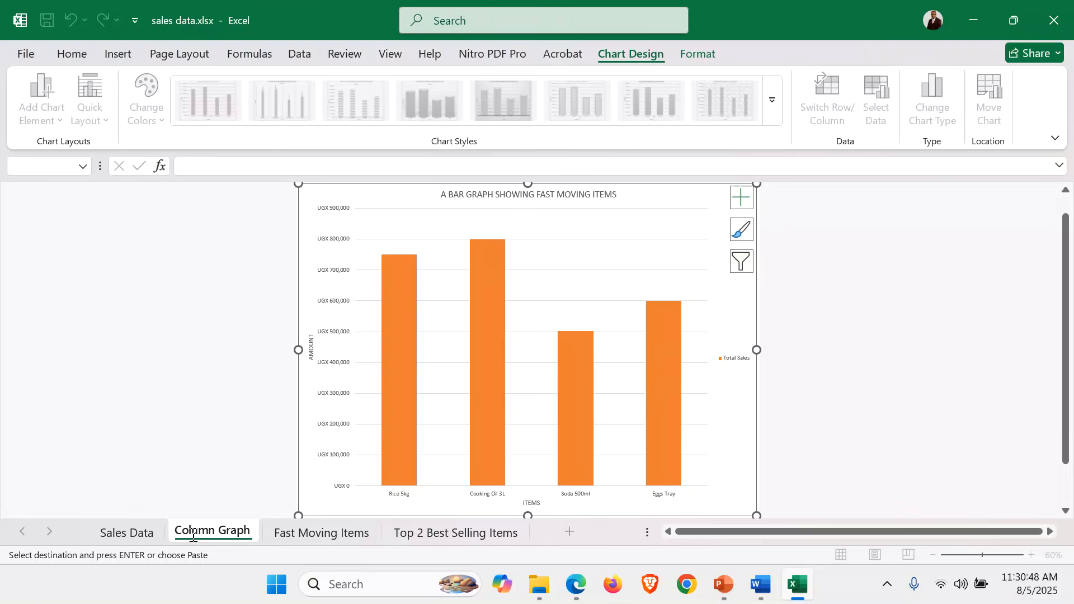
key(Return)
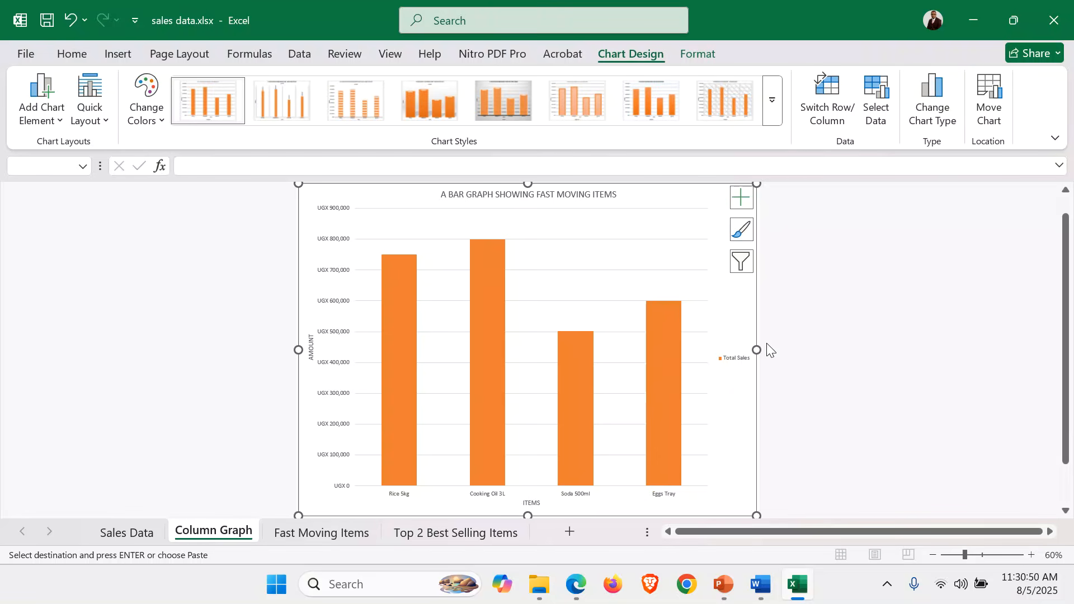
Copy the fast-moving items chart and paste it into the Word report below the section 2.3 paragraph
key(ctrl+c)
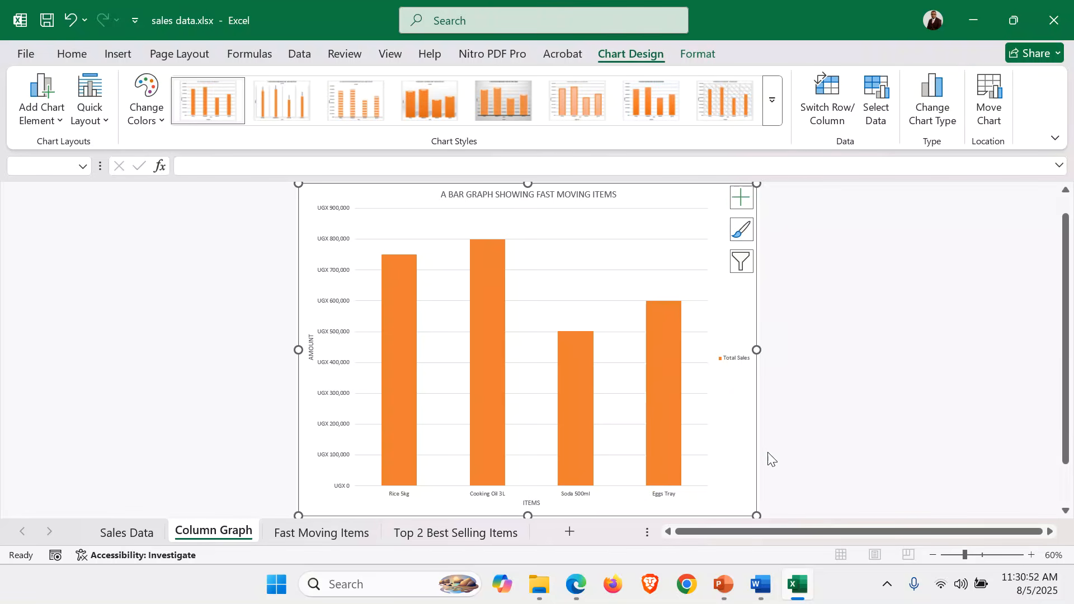
click(762, 586)
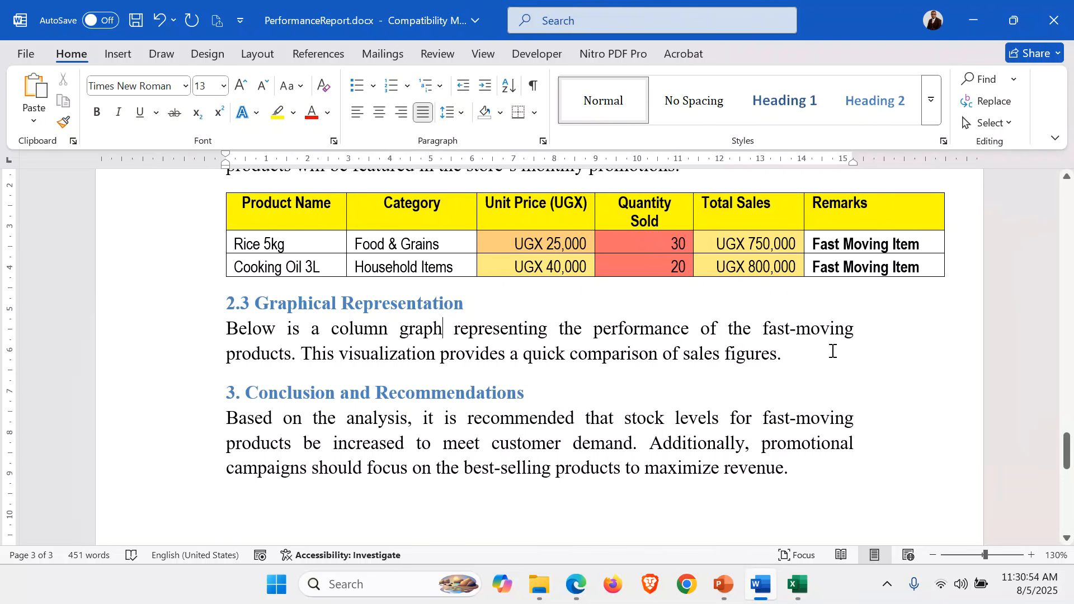
key(Return)
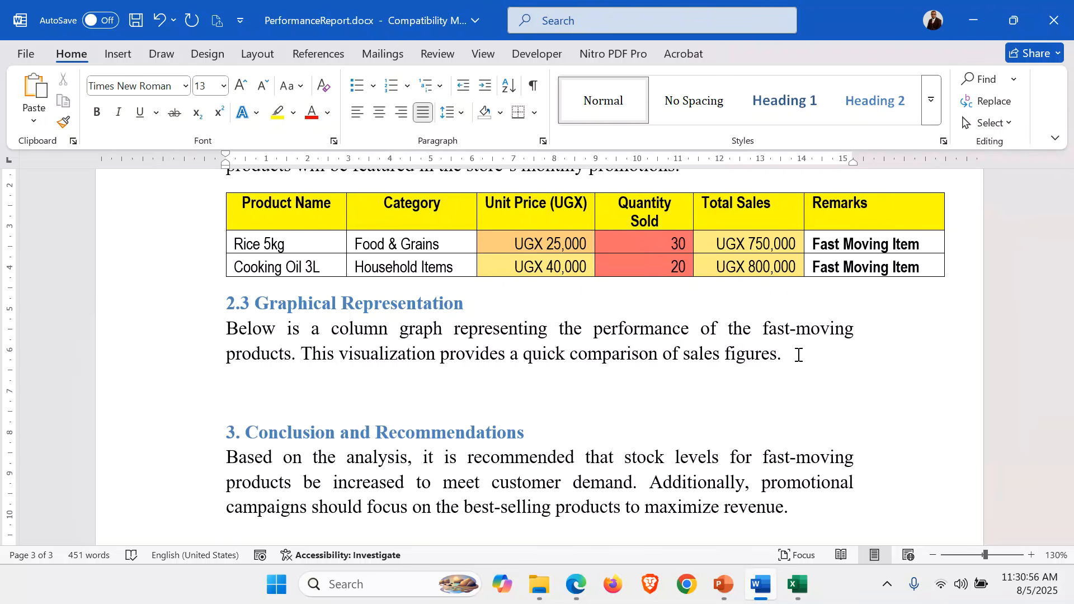
key(ctrl+v)
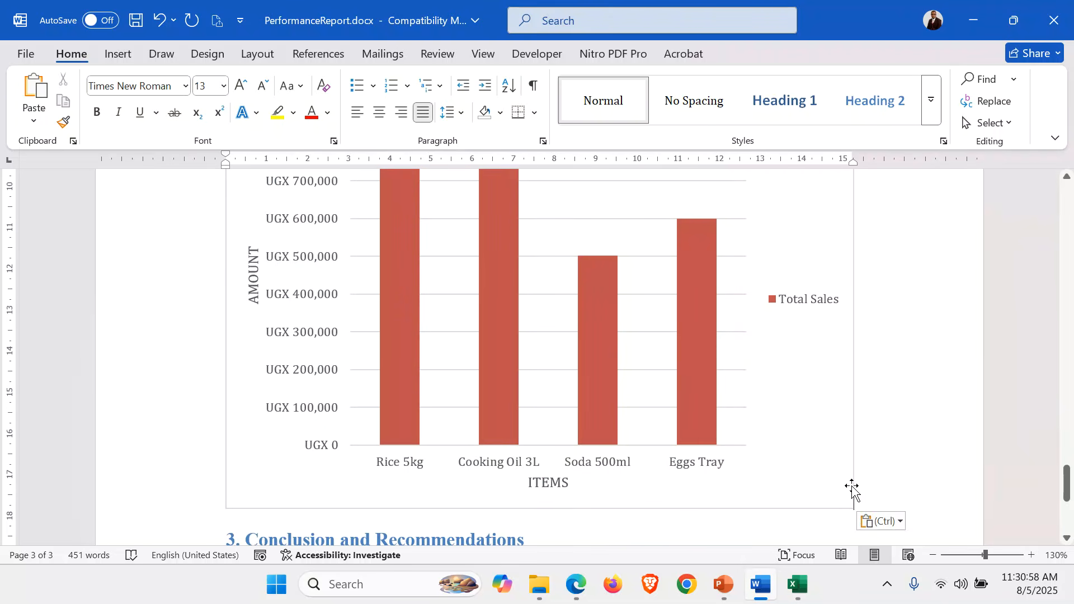
Check the layout around the pasted chart and conclusion, and save the performance report
scroll(964, 381, down, 5)
scroll(963, 381, up, 10)
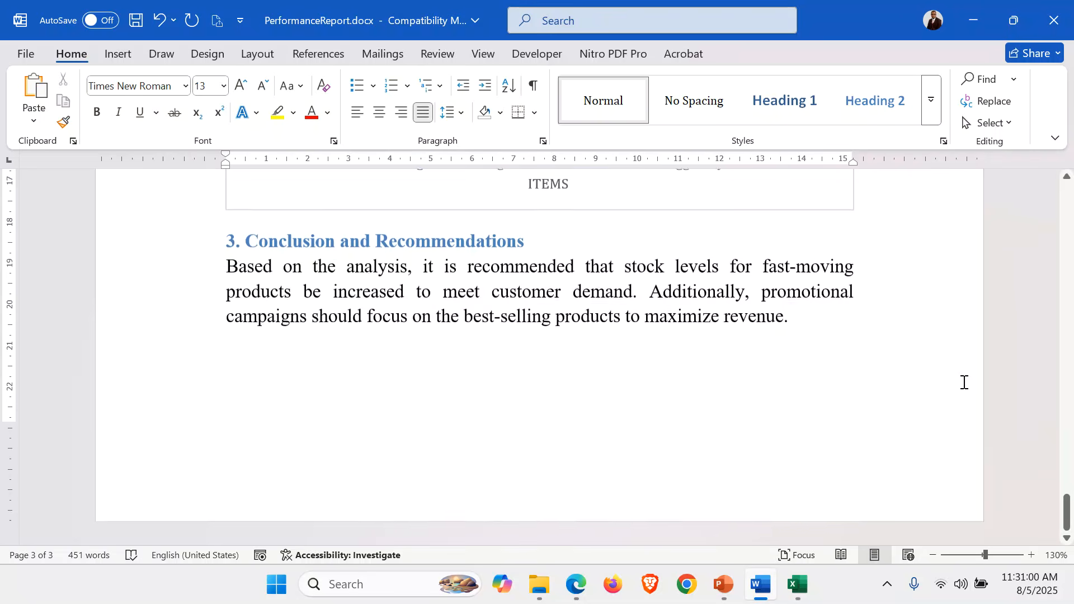
scroll(964, 381, down, 12)
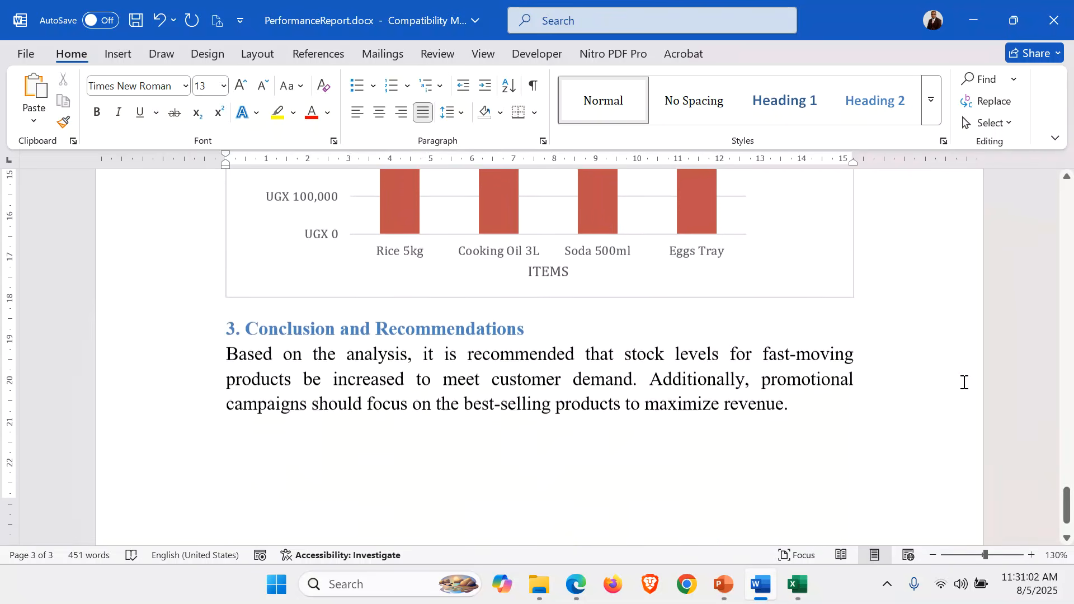
scroll(964, 382, up, 10)
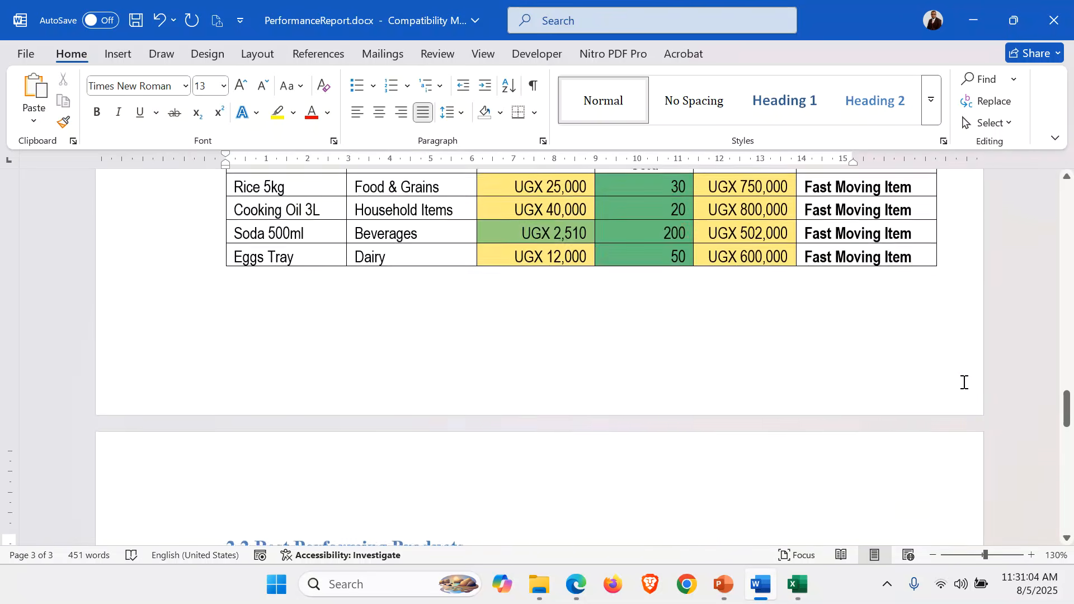
scroll(963, 382, down, 10)
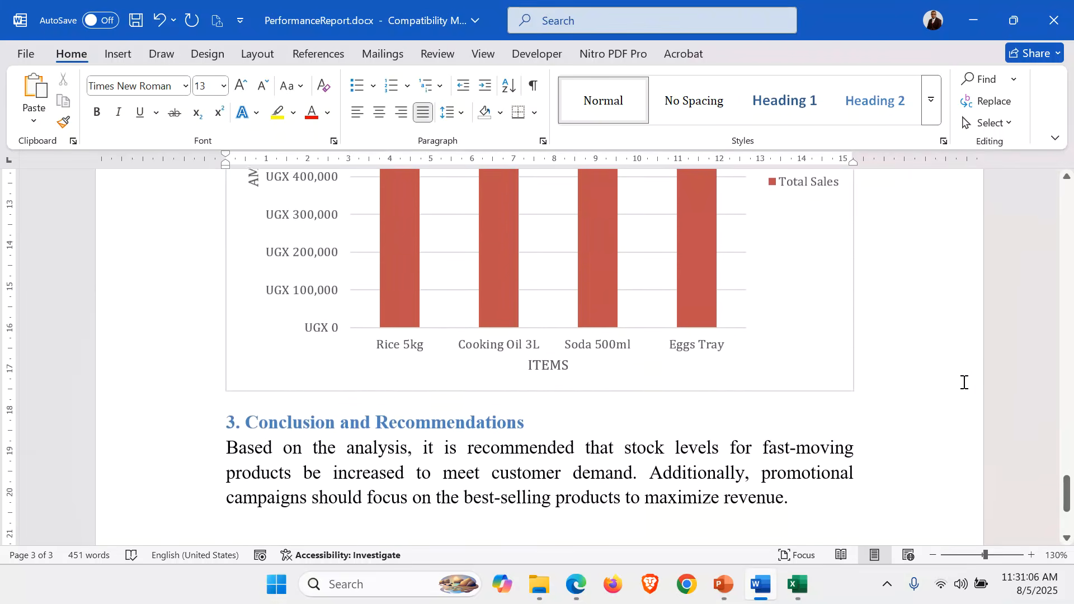
key(ctrl+v)
key(ctrl+s)
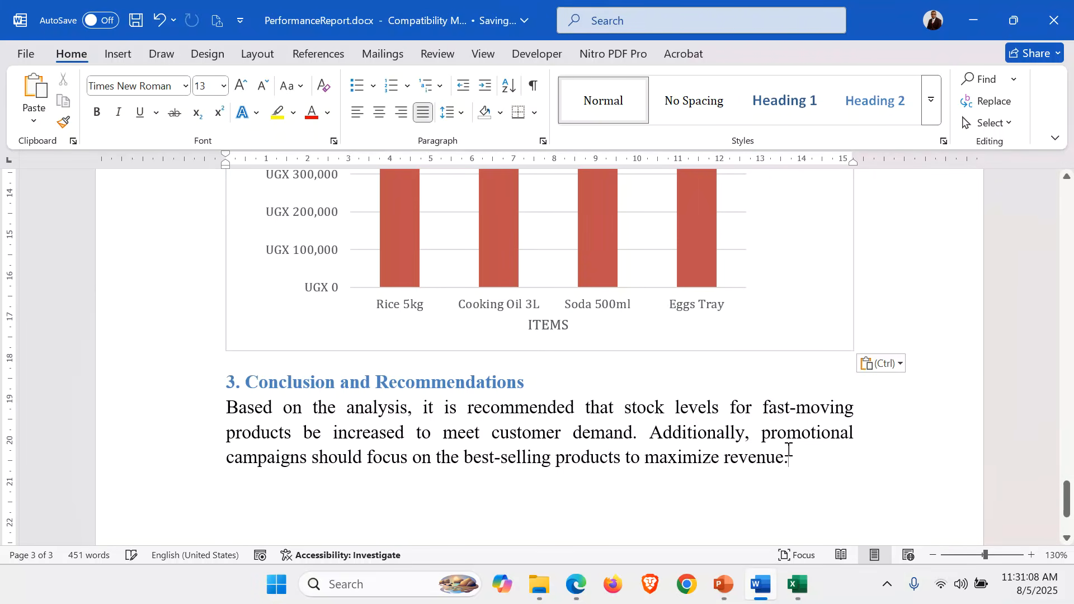
Examine the section 2.1 sales summary table against its sentence on total sales revenue and average sales per product
scroll(789, 450, up, 6)
scroll(789, 450, up, 15)
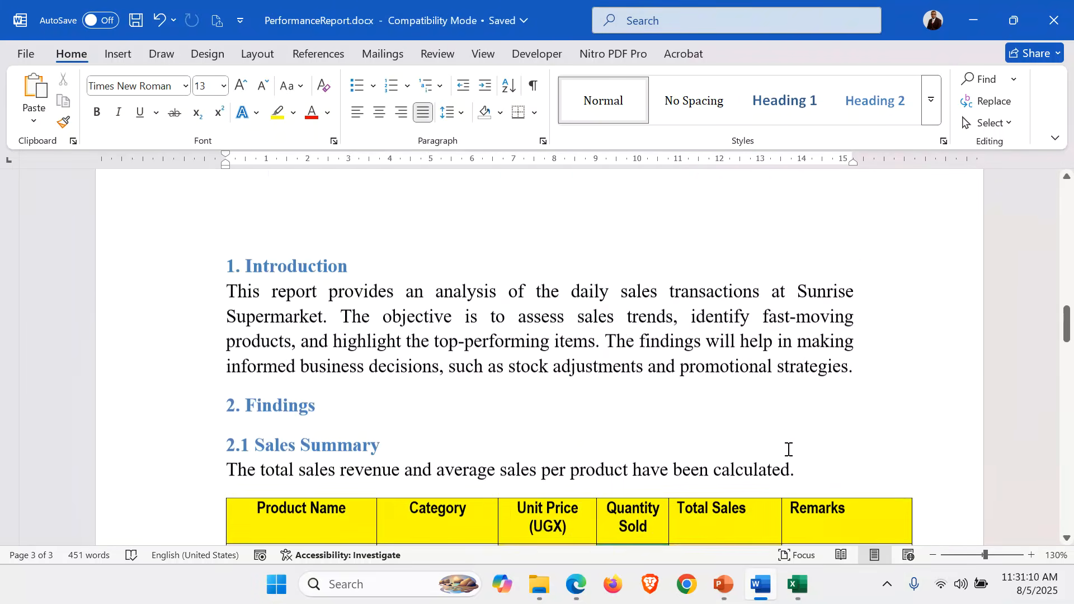
scroll(789, 450, down, 8)
scroll(789, 451, down, 5)
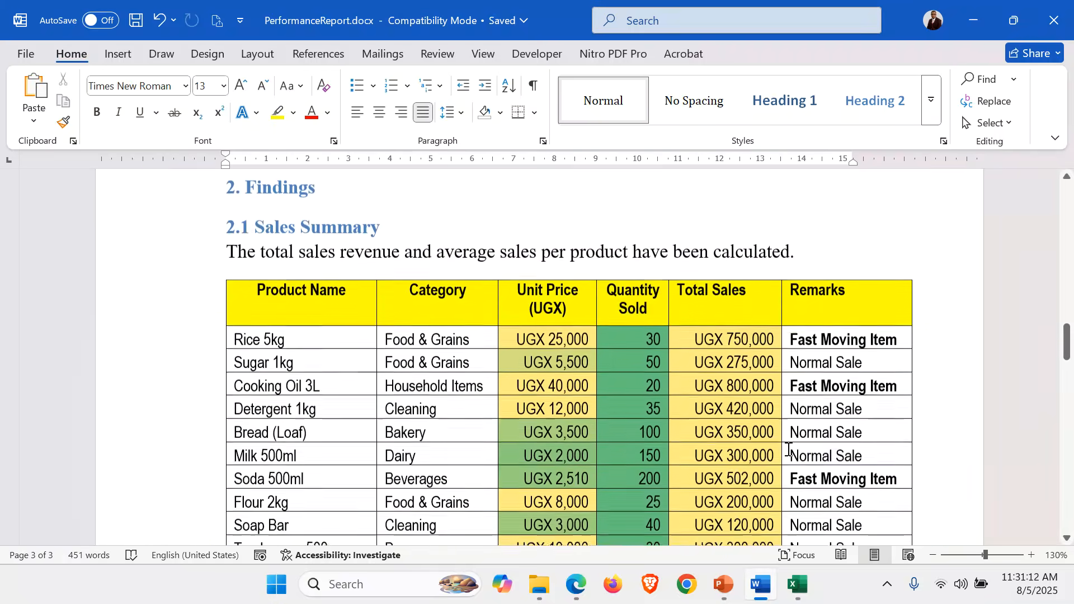
scroll(789, 450, up, 6)
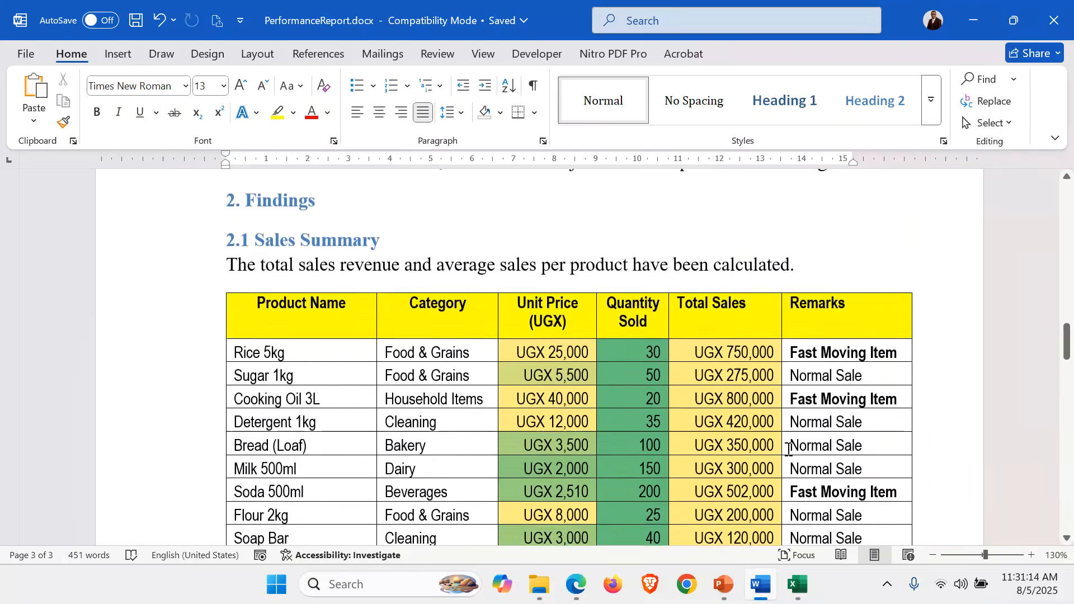
click(394, 410)
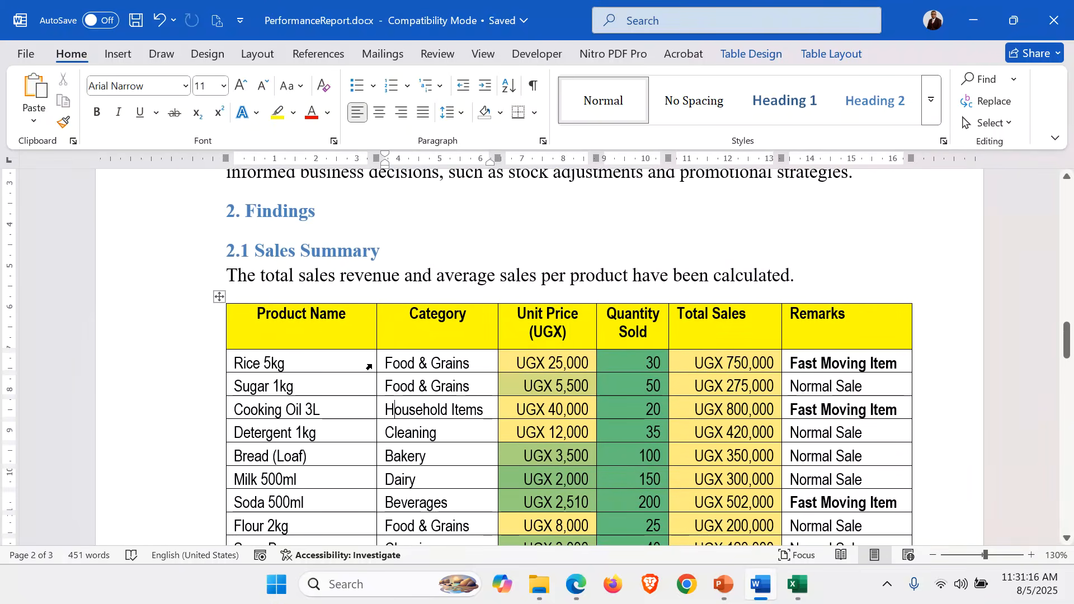
click(220, 298)
click(611, 246)
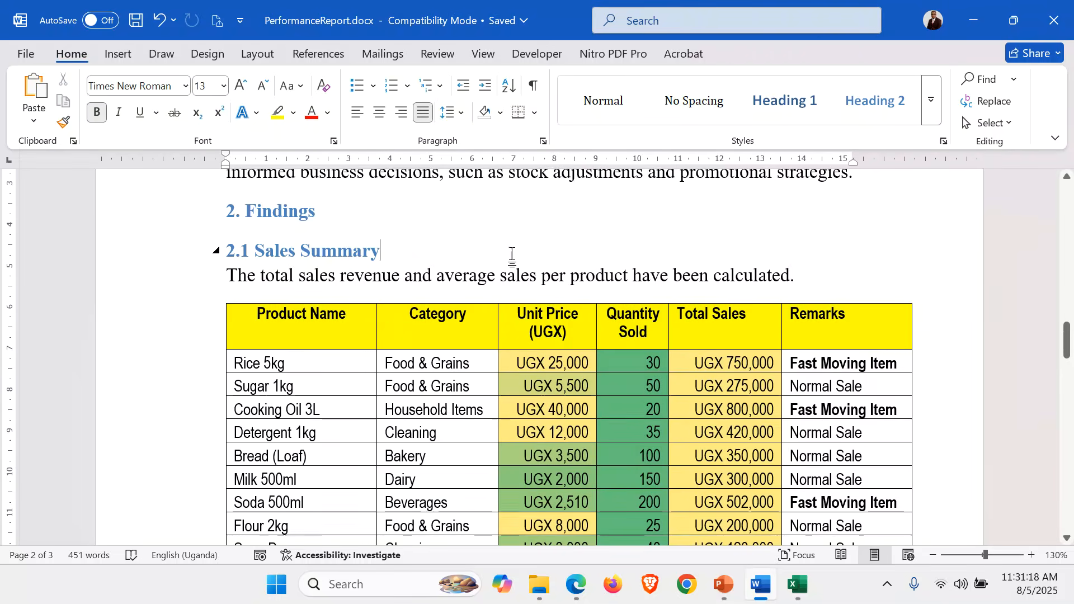
drag(263, 275, 630, 270)
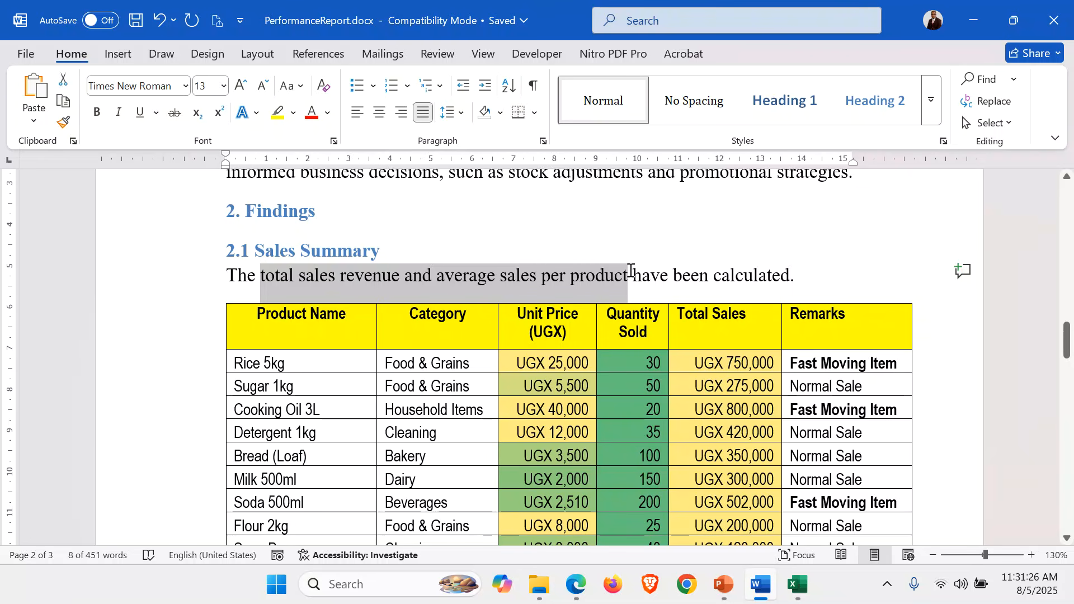
Insert the caption "Table 1: total sales revenue and average sales per product" above the sales table in section 2.1
click(460, 337)
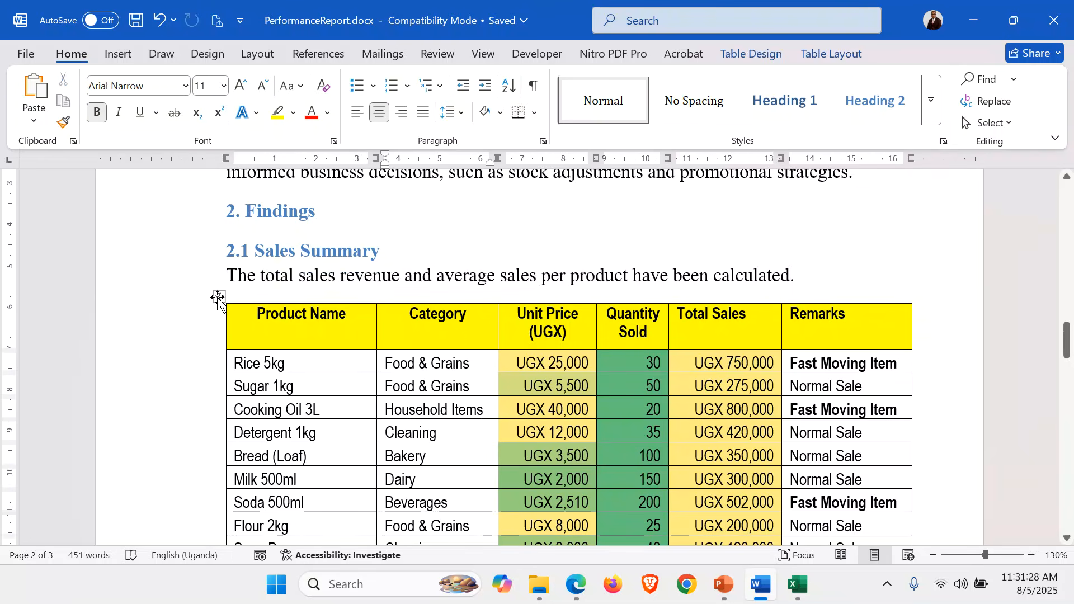
click(218, 296)
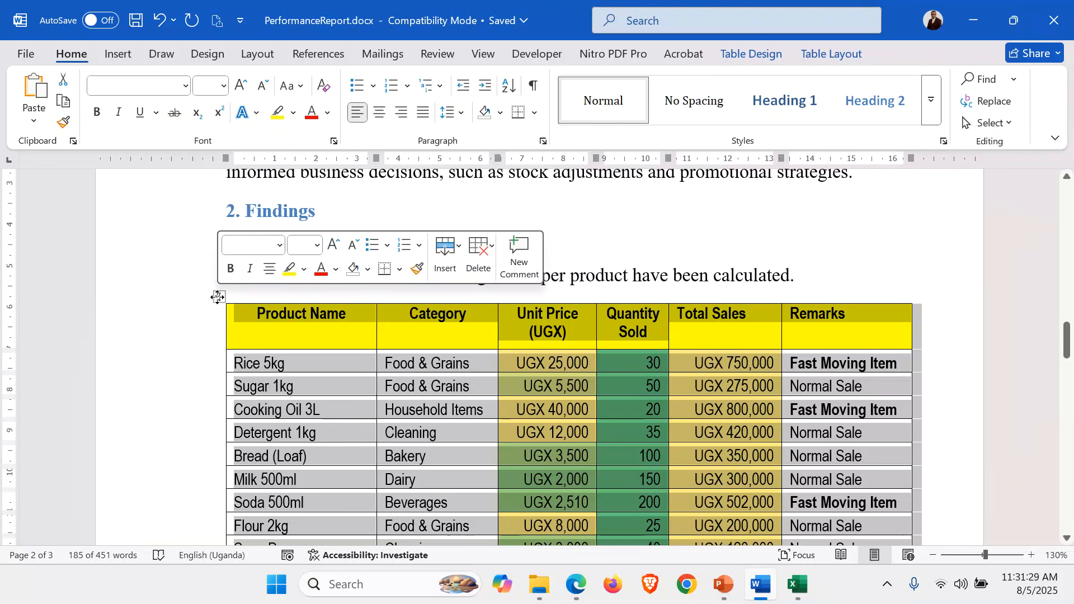
click(320, 58)
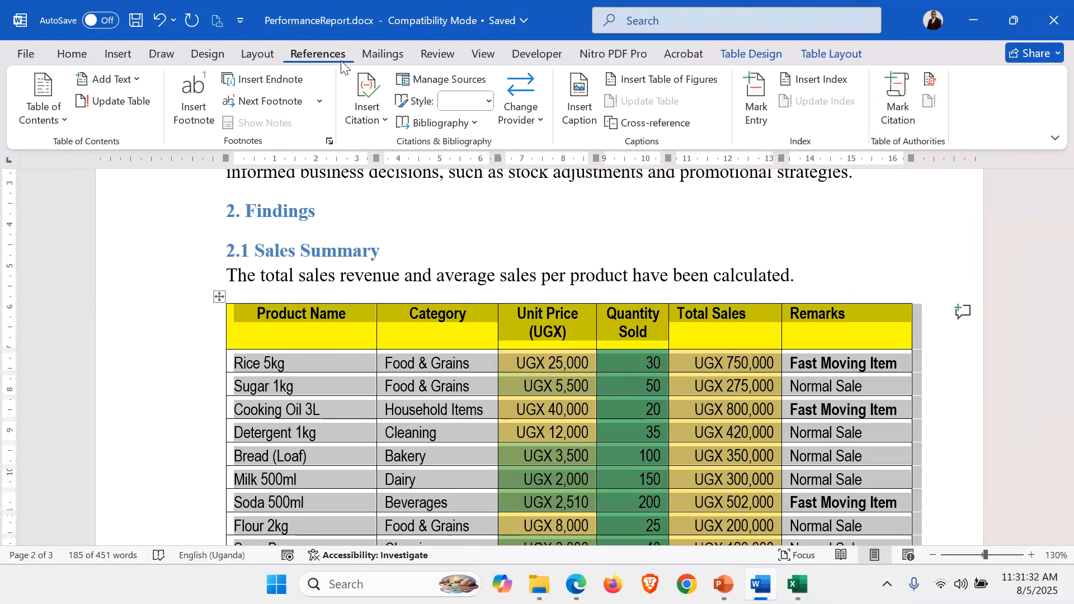
click(575, 91)
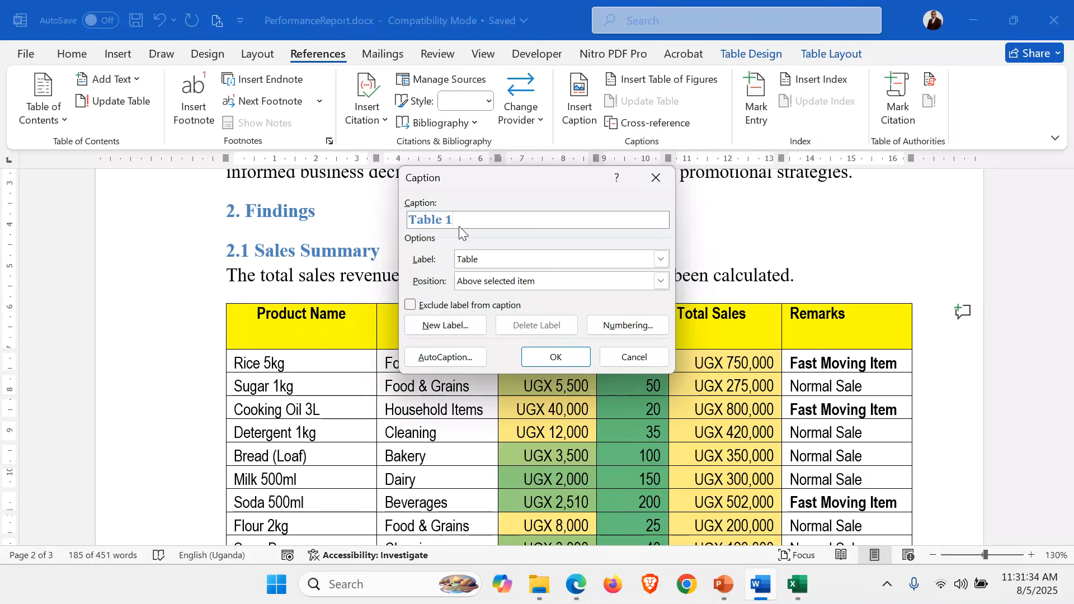
text(: Total sales revenue and average sales per product)
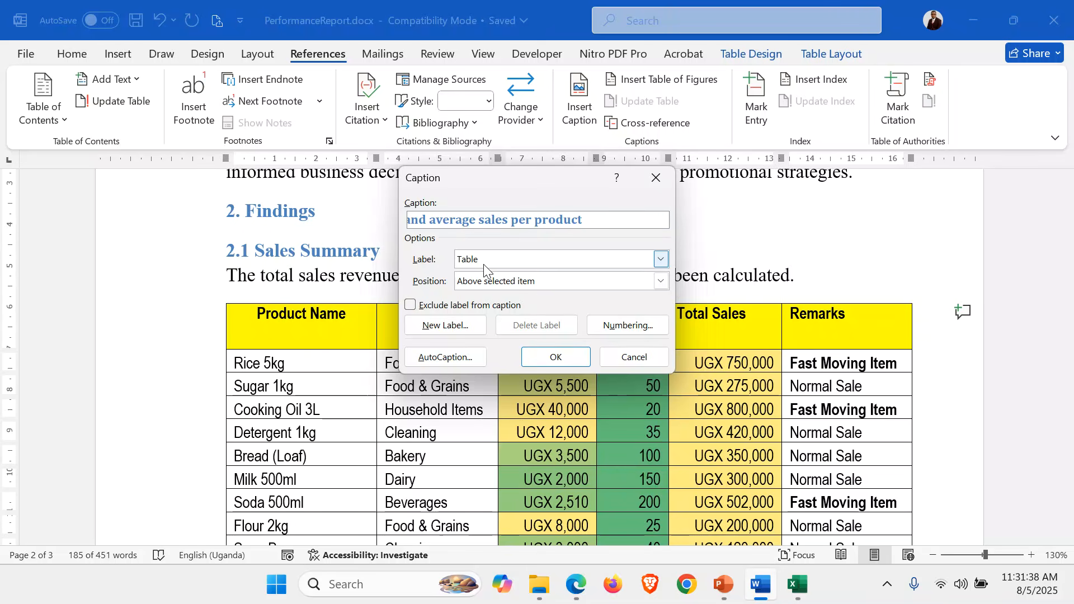
click(567, 358)
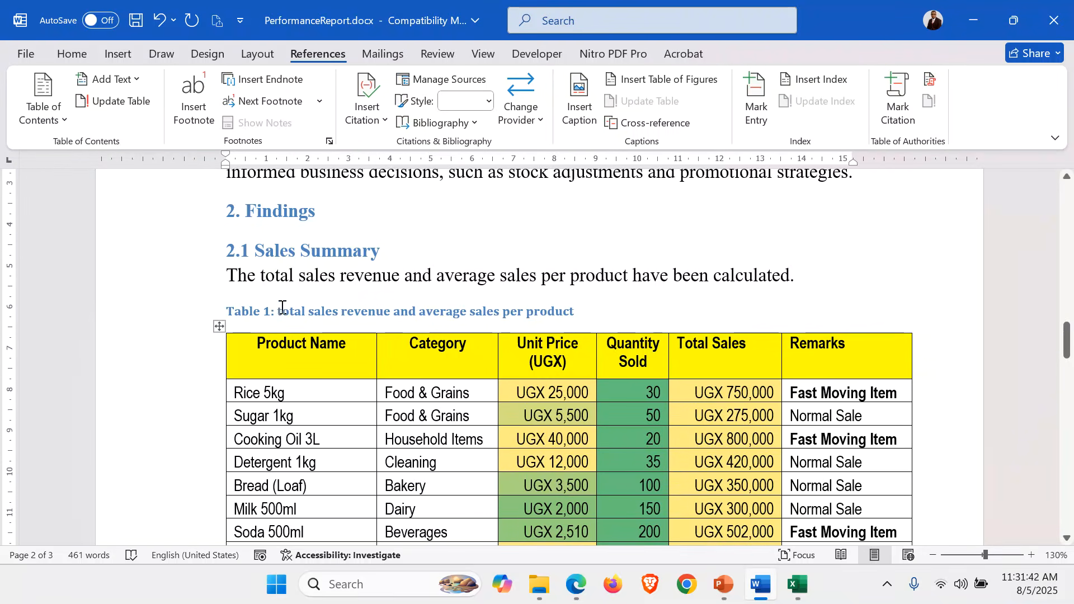
Capitalize the first letter of "total" in the Table 1 caption
click(284, 311)
key(BackSpace)
text(T)
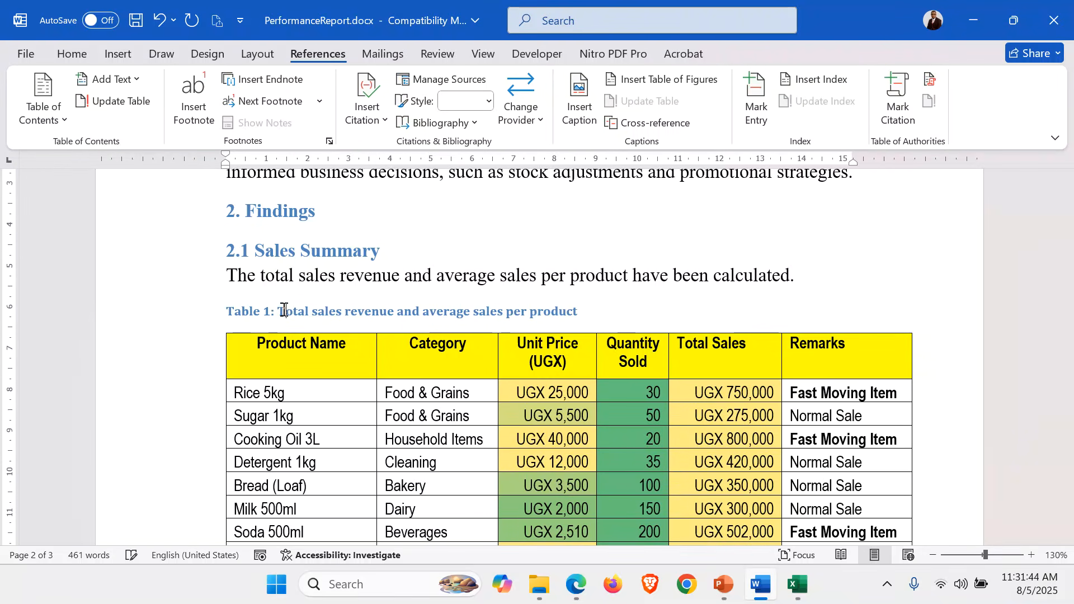
click(163, 321)
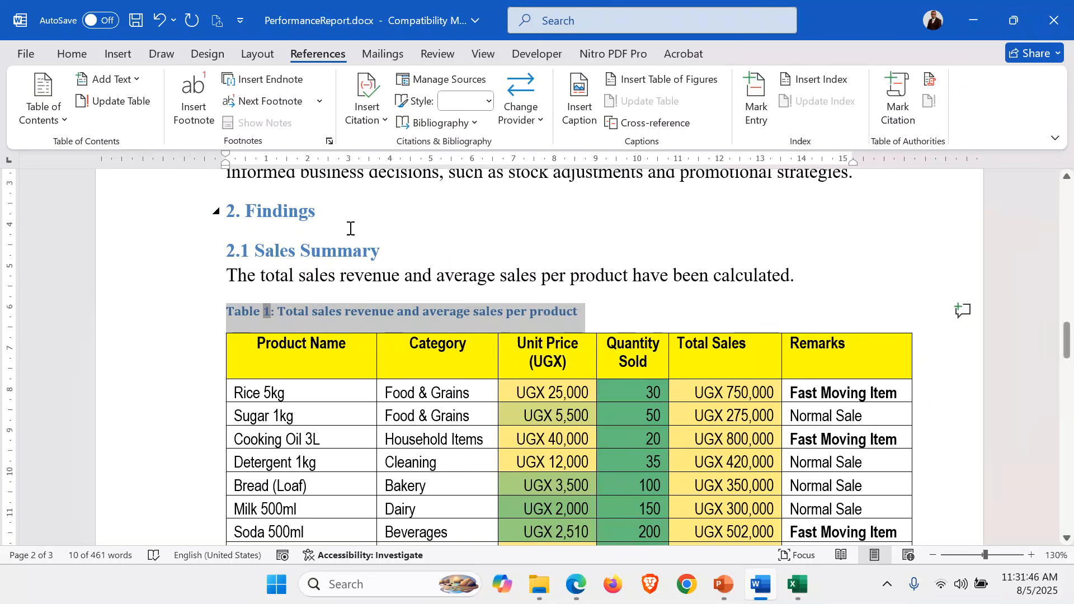
click(500, 275)
Insert the caption "Table 2: Fast Moving Items" above the fast-moving items table that follows the UGX 500,000 sentence
scroll(500, 275, down, 10)
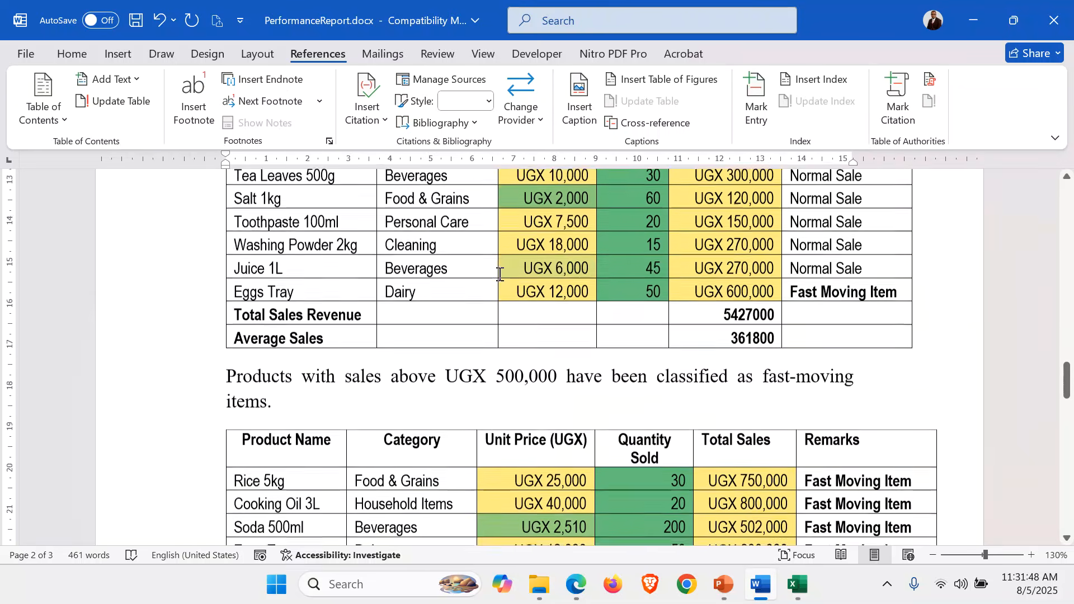
scroll(500, 274, down, 3)
scroll(499, 274, up, 12)
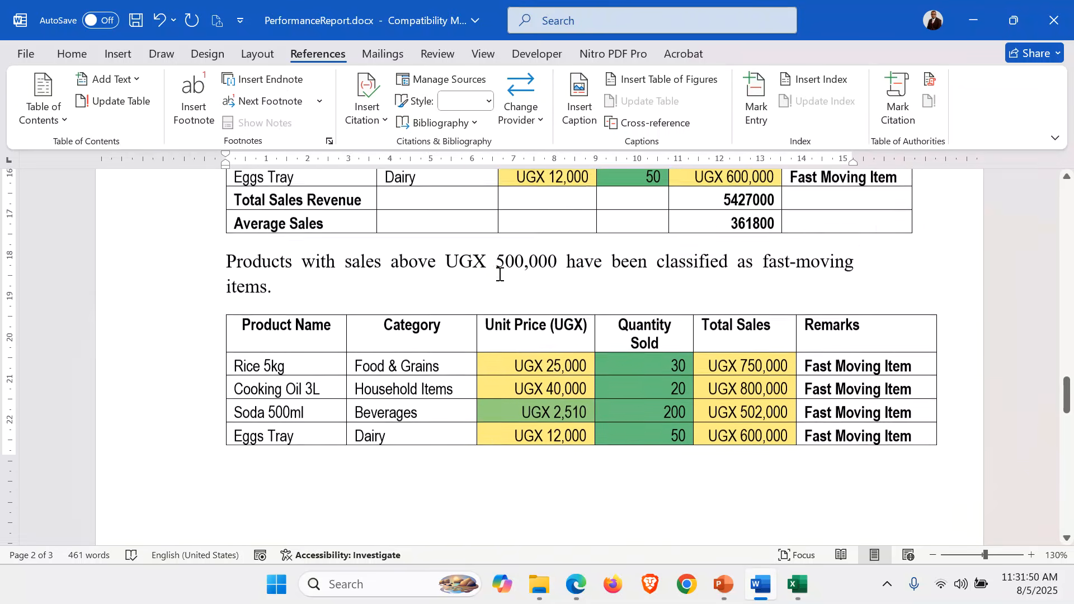
scroll(499, 274, up, 6)
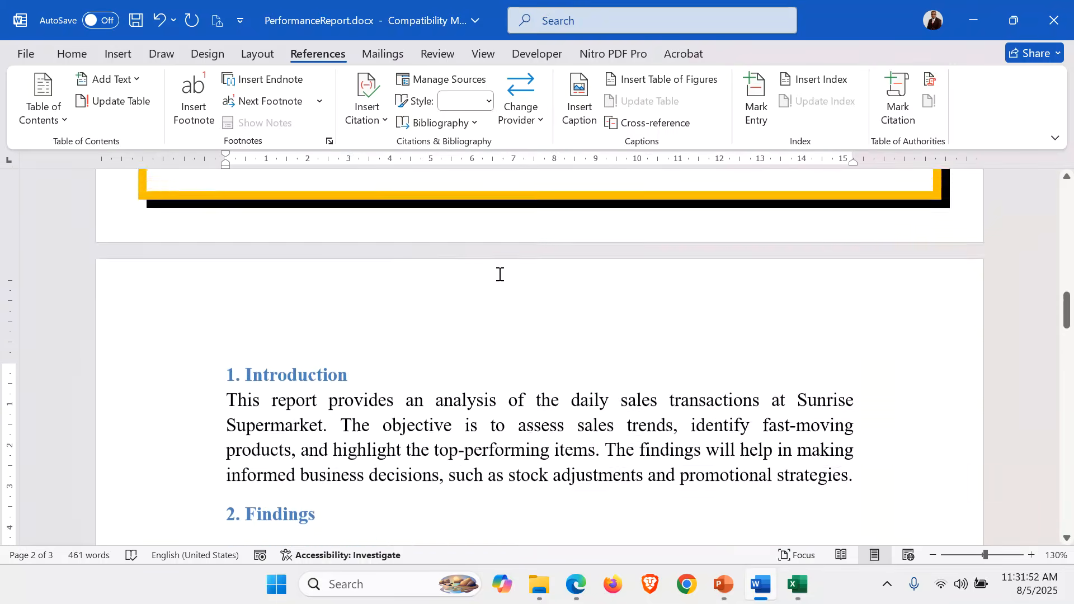
scroll(499, 274, down, 6)
scroll(499, 274, down, 8)
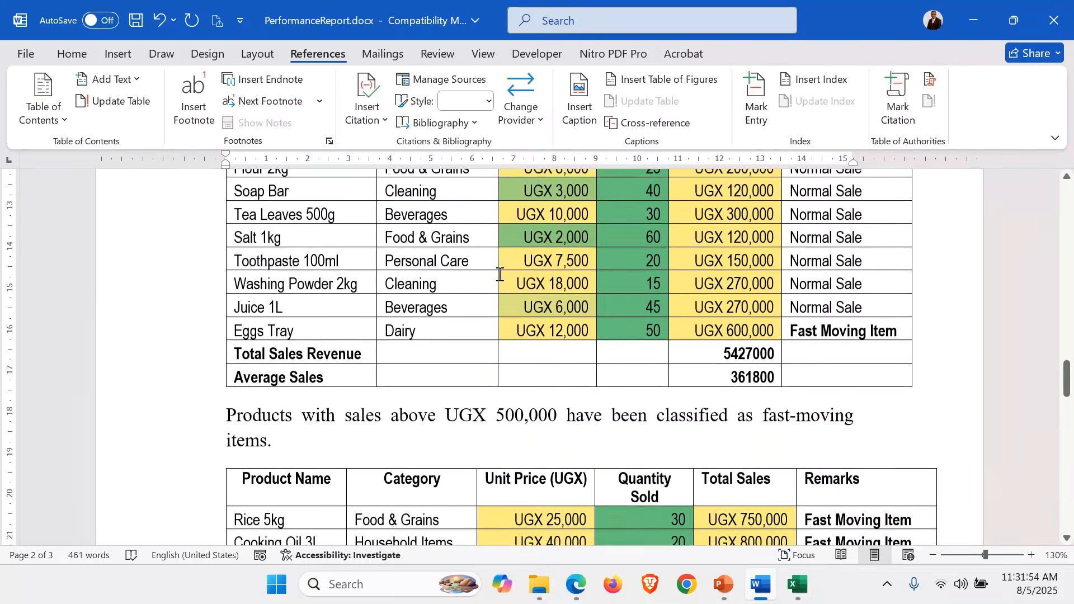
scroll(499, 274, down, 2)
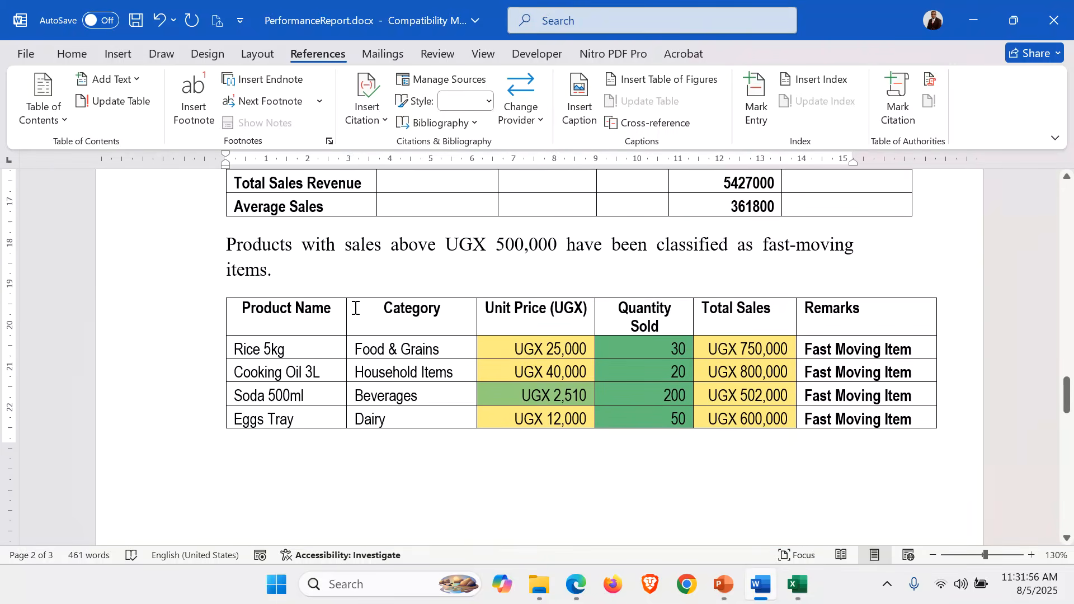
click(296, 325)
click(219, 291)
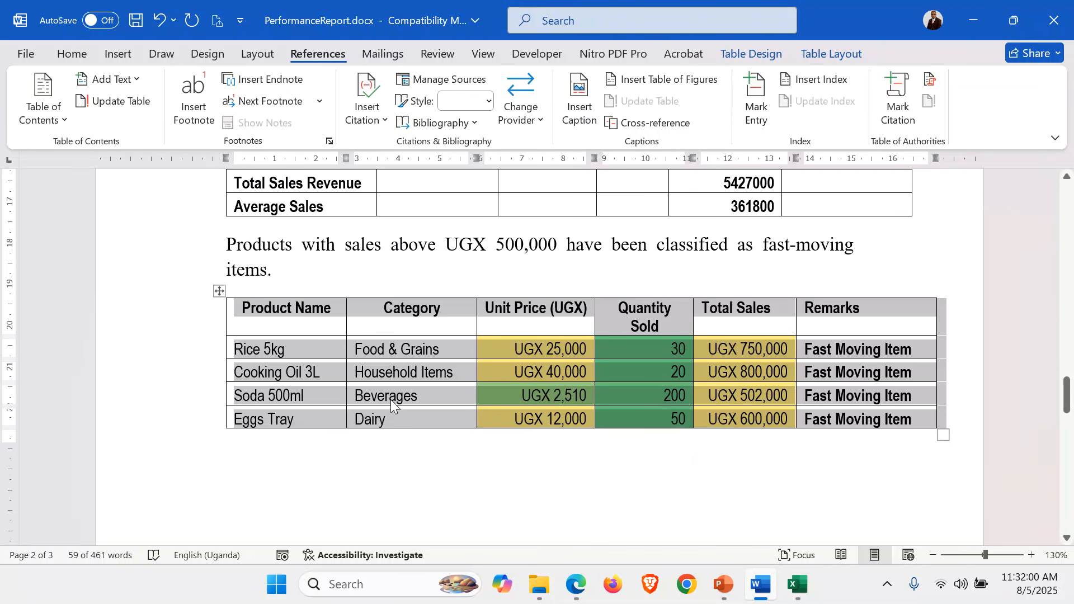
scroll(391, 399, up, 2)
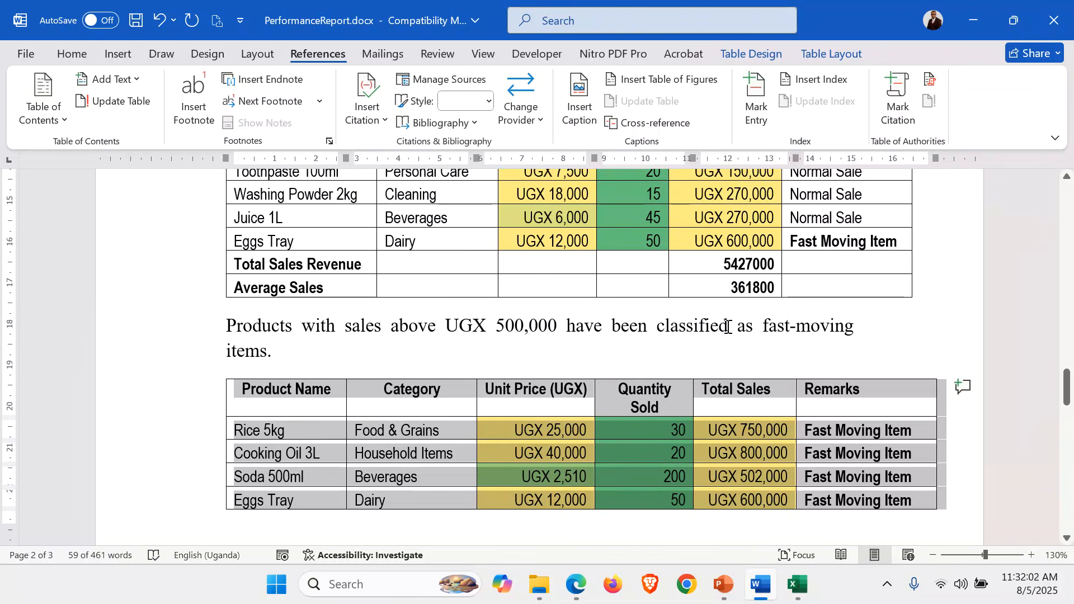
click(579, 98)
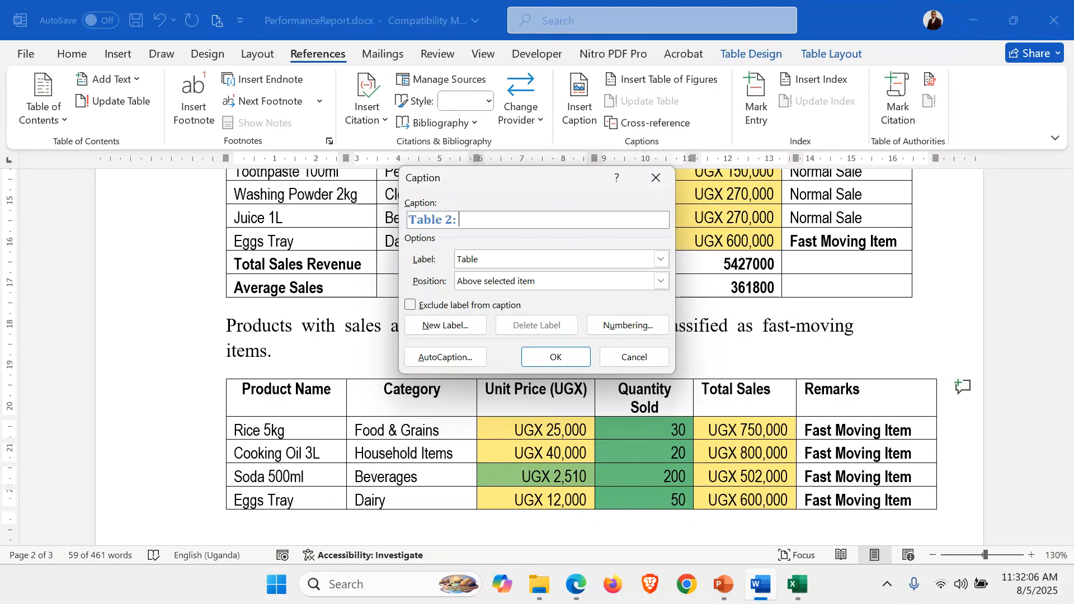
text(Fast )
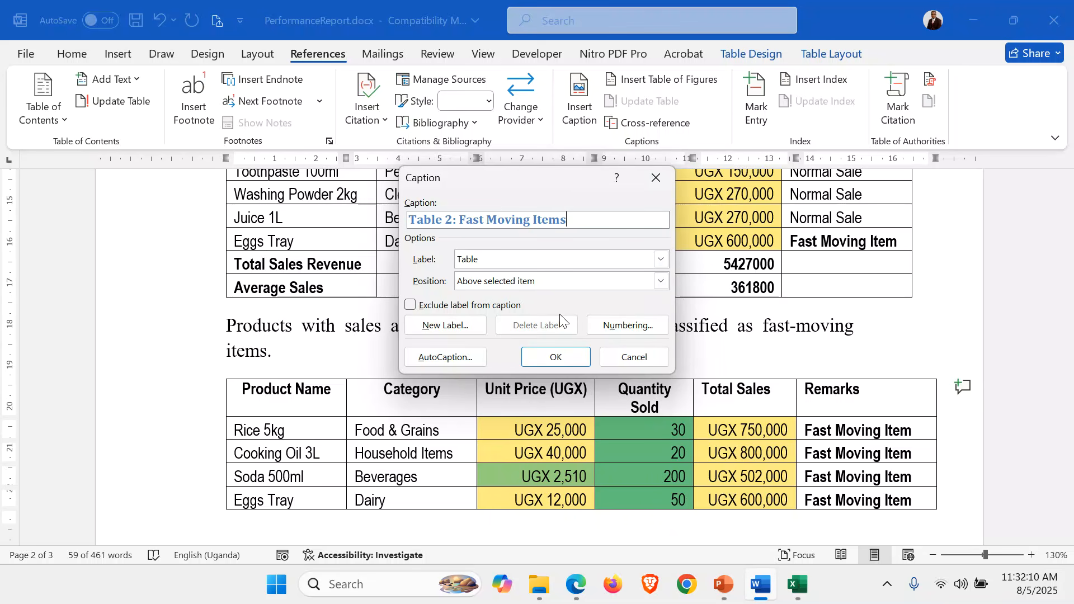
text(Moving Items)
click(556, 357)
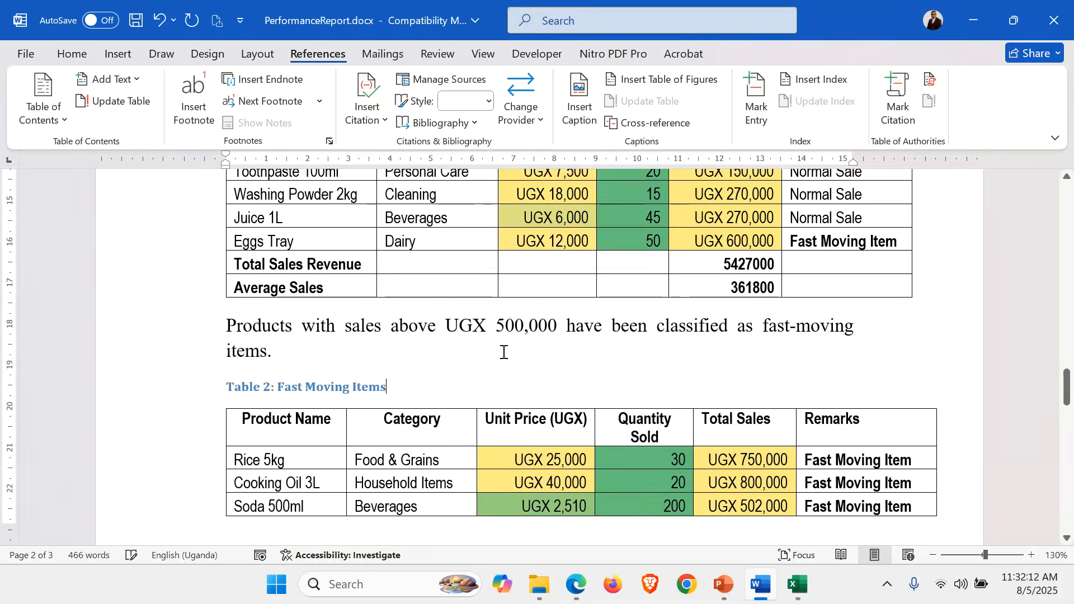
Reduce the page's top margin by about 1 cm to bring the Eggs Tray row back onto page 2 with its table
scroll(503, 352, down, 5)
scroll(503, 352, up, 4)
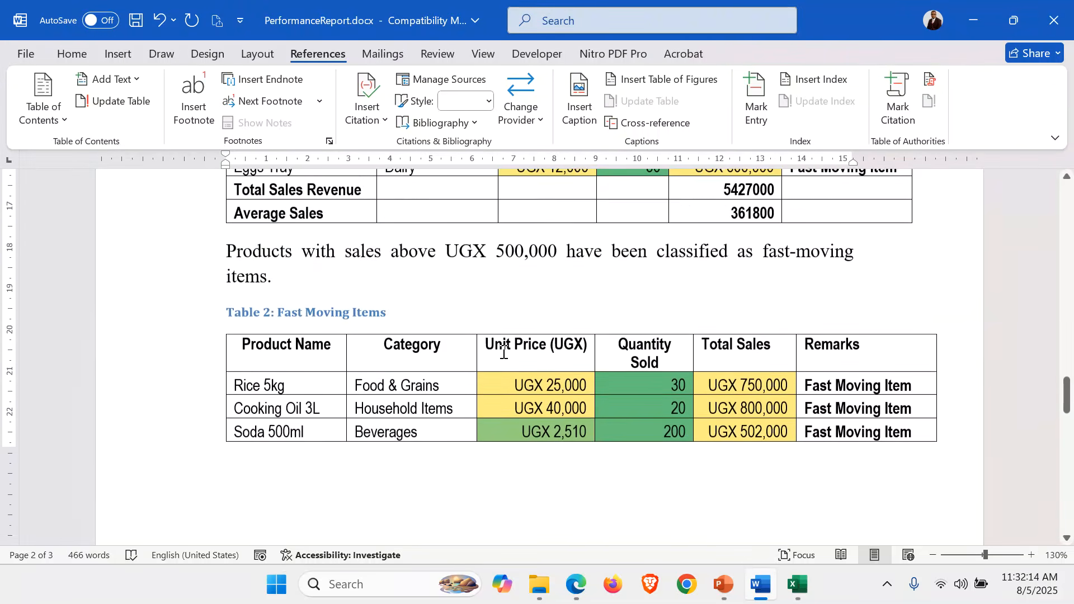
scroll(503, 352, down, 1)
scroll(503, 352, up, 2)
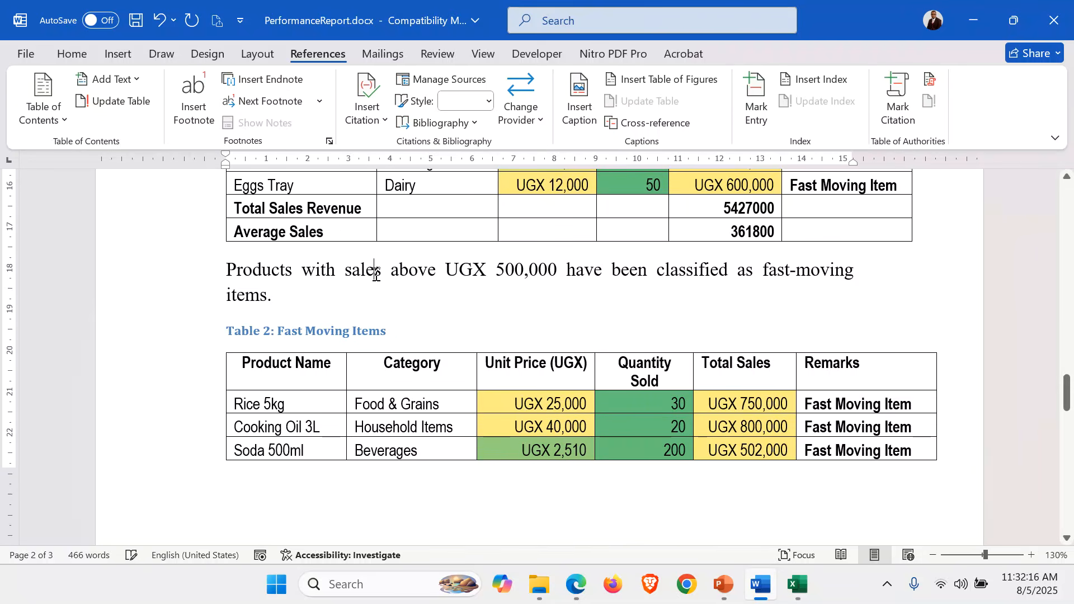
scroll(376, 274, down, 8)
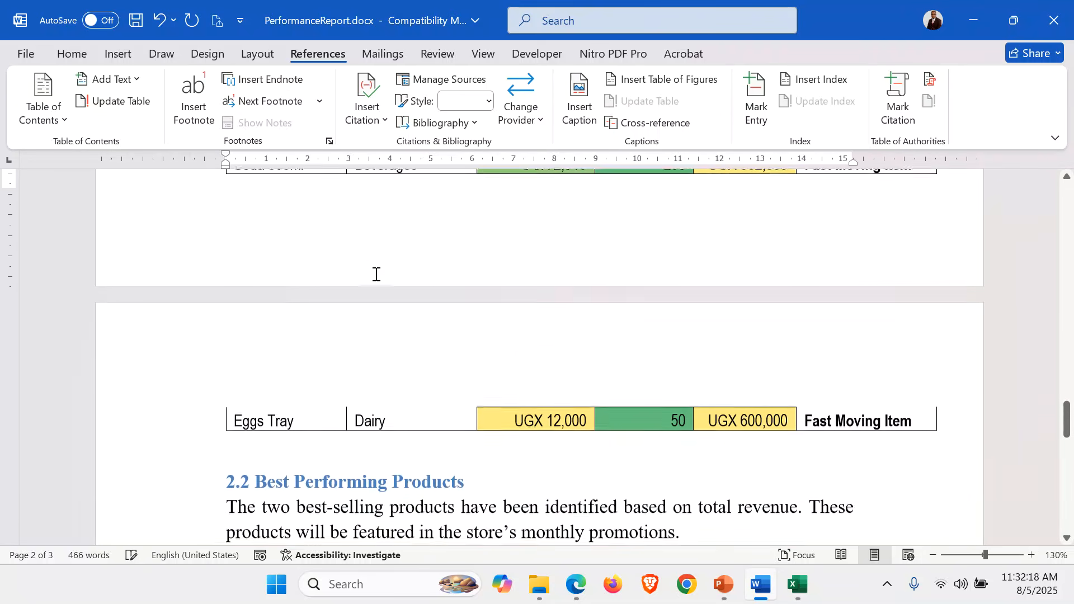
scroll(375, 274, down, 2)
click(397, 483)
click(366, 426)
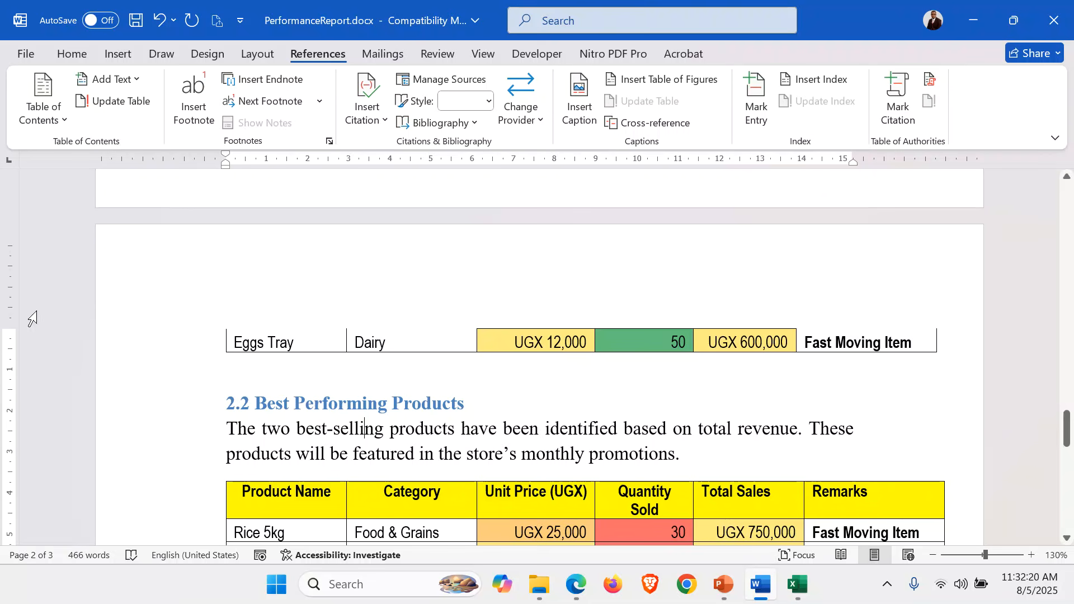
drag(12, 326, 13, 283)
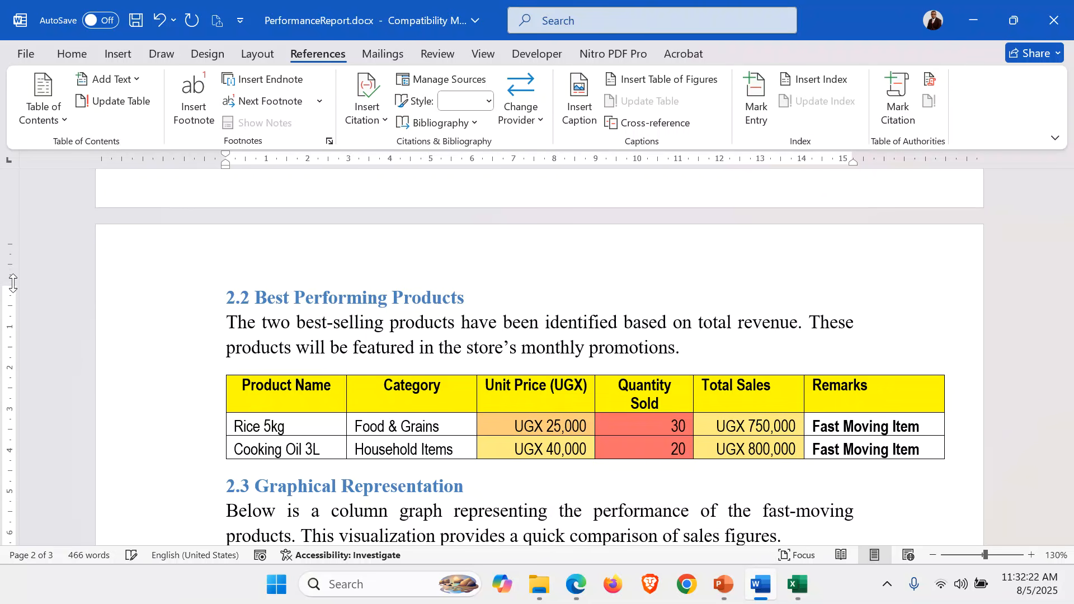
scroll(338, 354, up, 20)
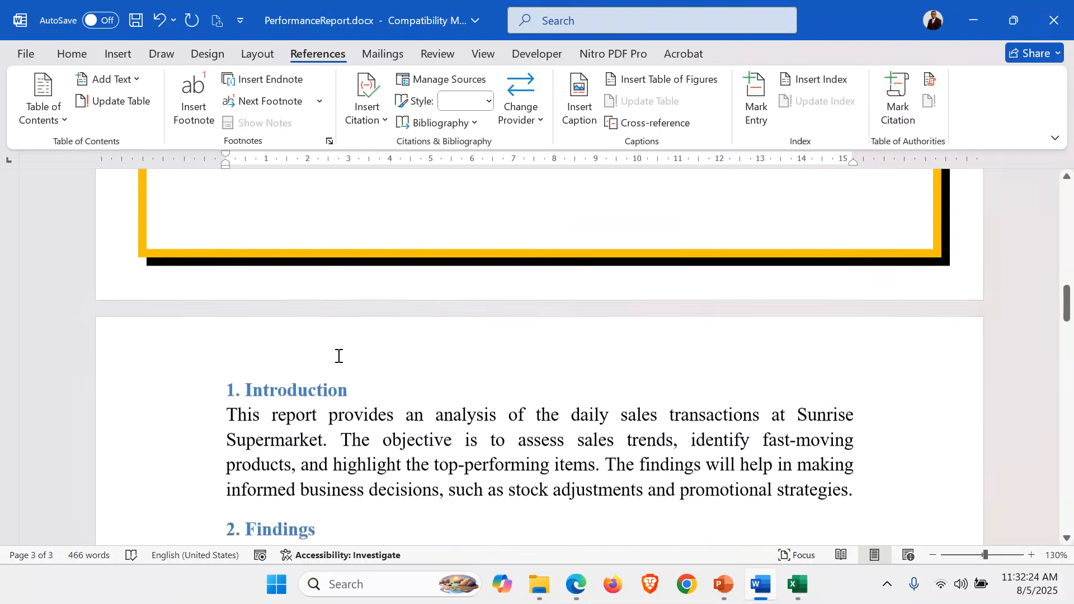
scroll(337, 354, down, 20)
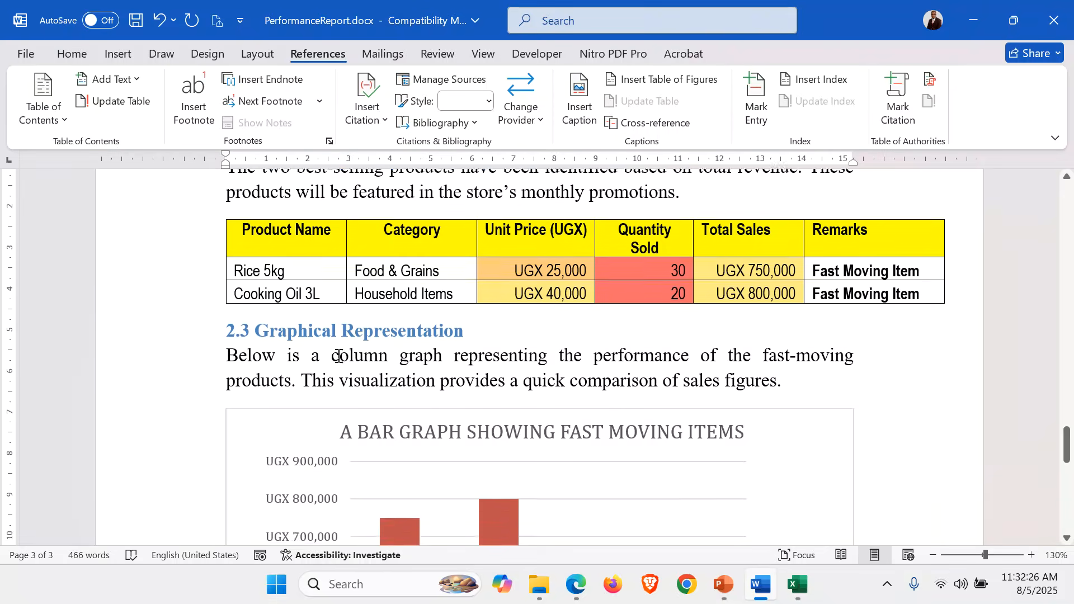
Insert the caption "Table 3: The two best-selling products" above the table in section 2.2
scroll(337, 354, up, 2)
click(338, 355)
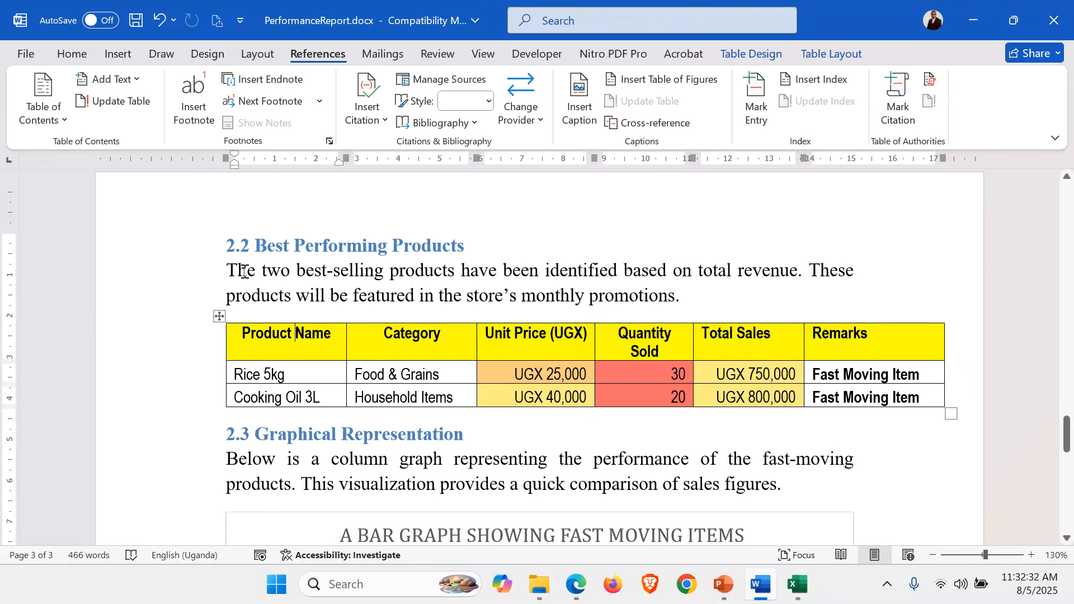
drag(230, 273, 435, 279)
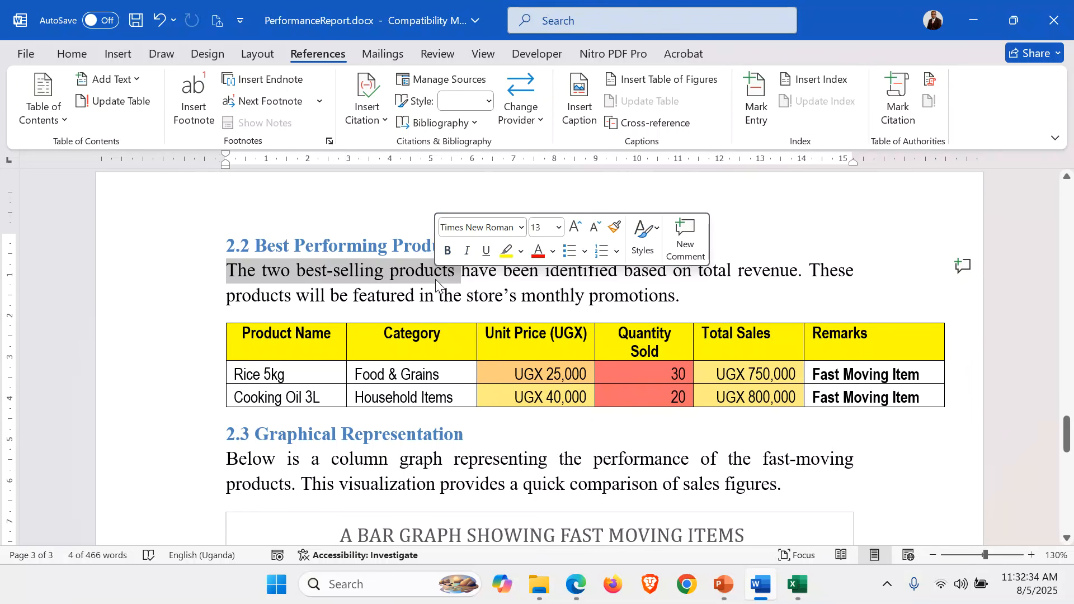
click(314, 345)
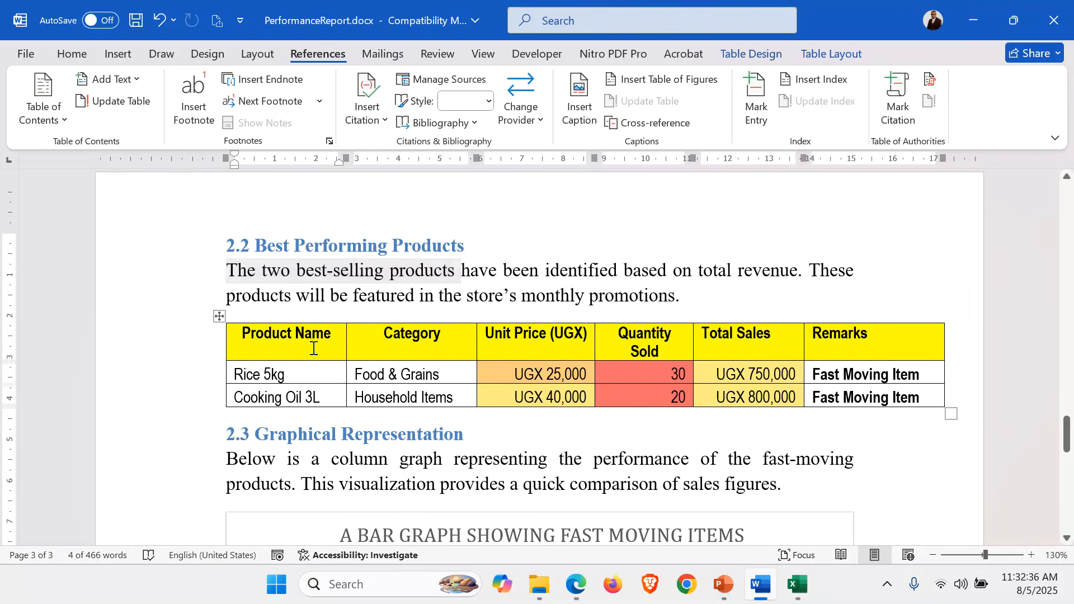
click(219, 317)
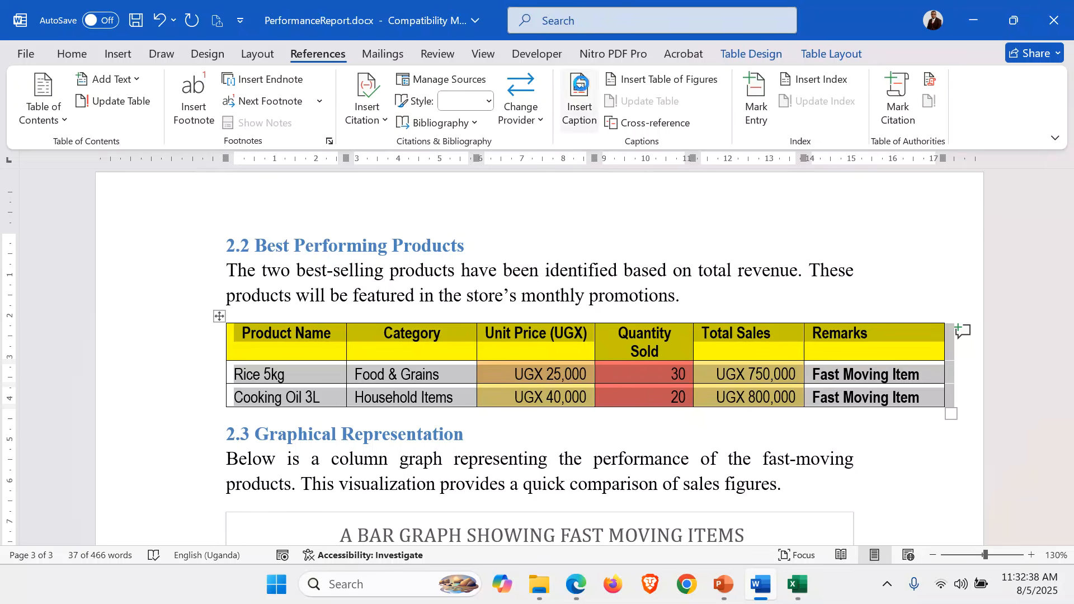
click(580, 84)
text(: The two best-selling products)
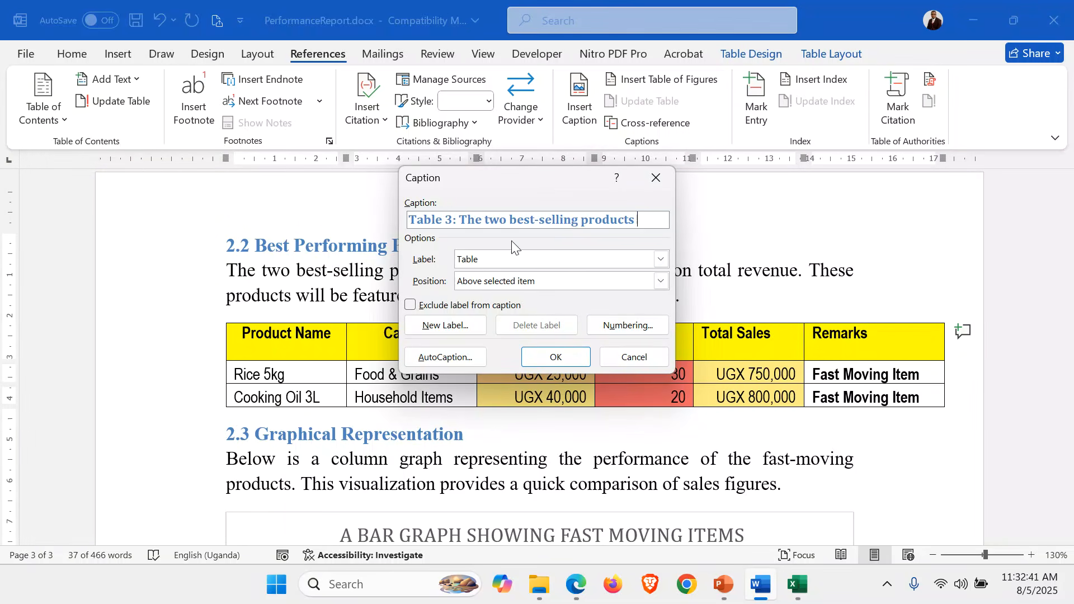
click(560, 356)
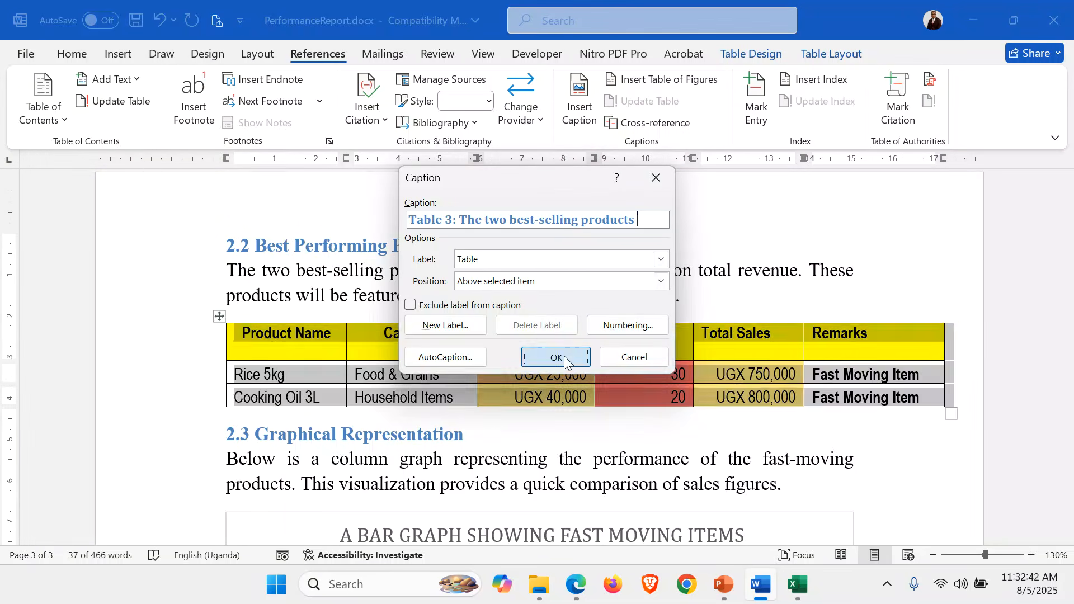
Copy the phrase "a column graph representing the performance of the fast-moving products." from the paragraph in section 2.3
scroll(475, 319, down, 4)
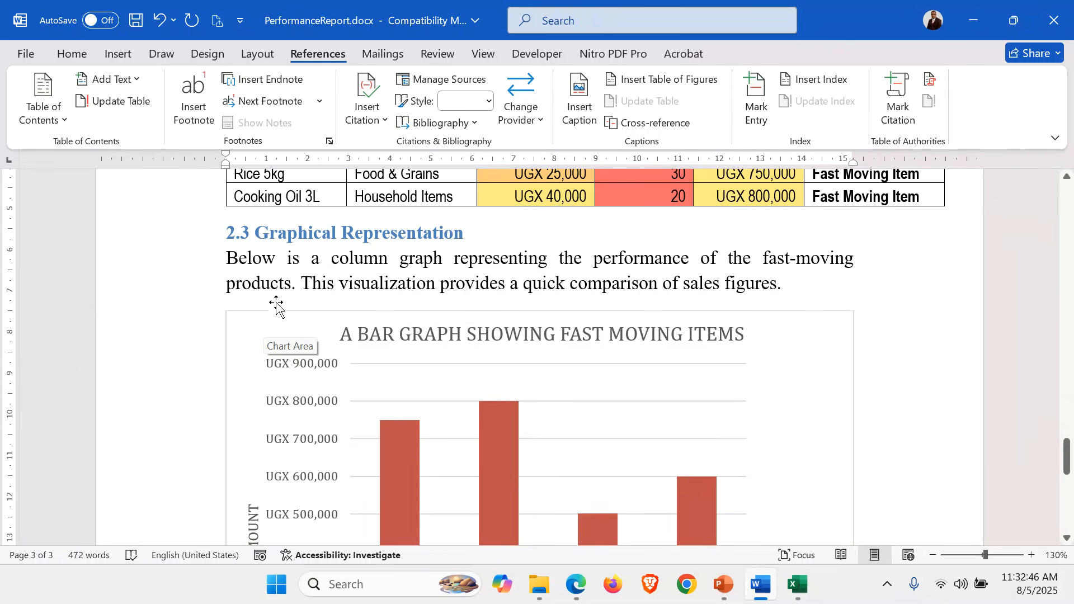
click(364, 258)
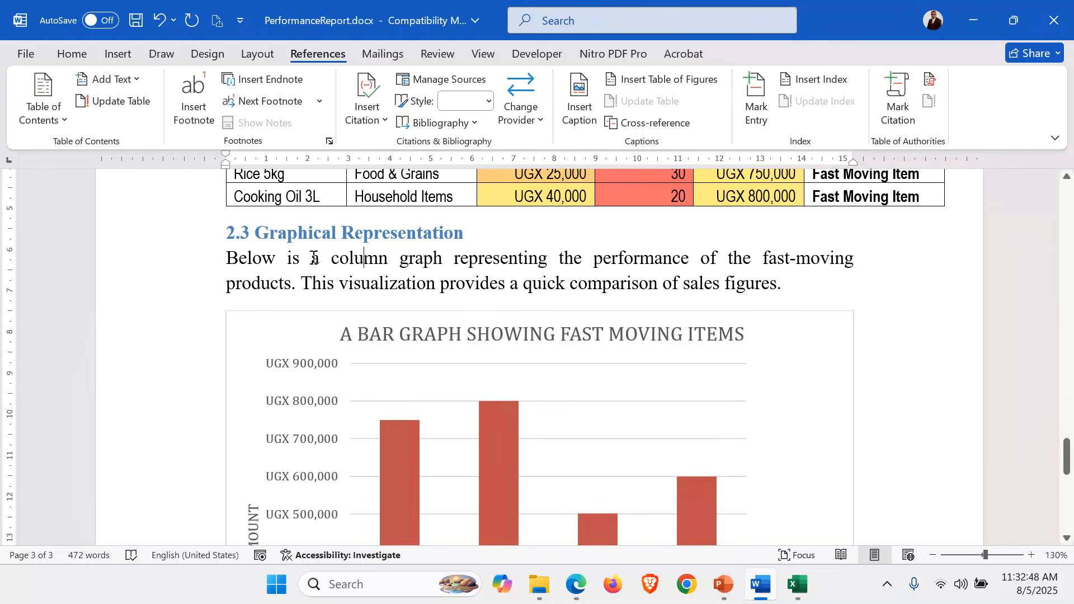
drag(314, 257, 443, 259)
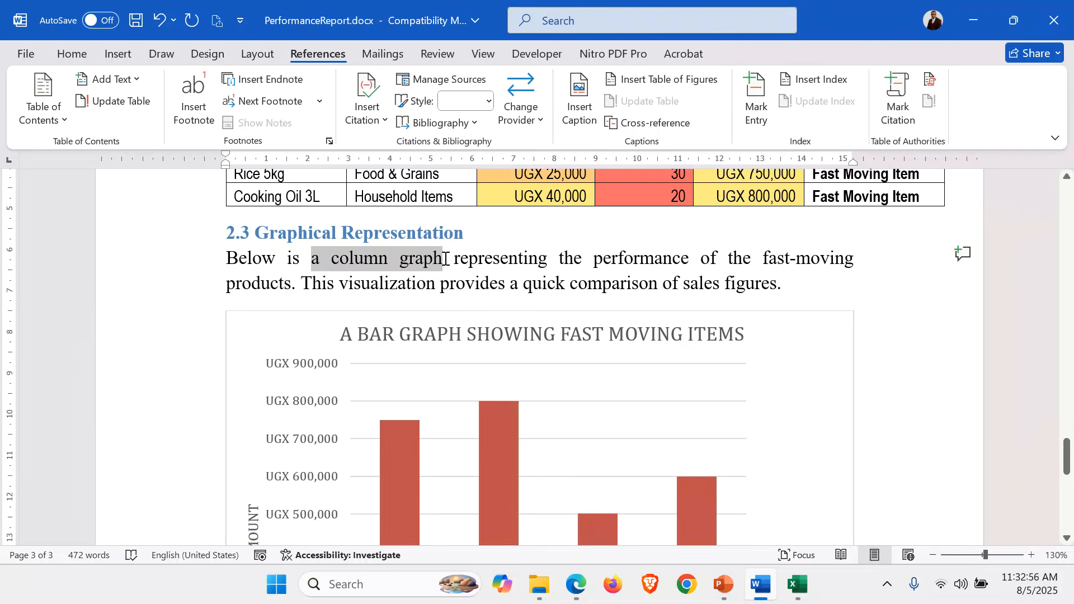
drag(445, 259, 297, 284)
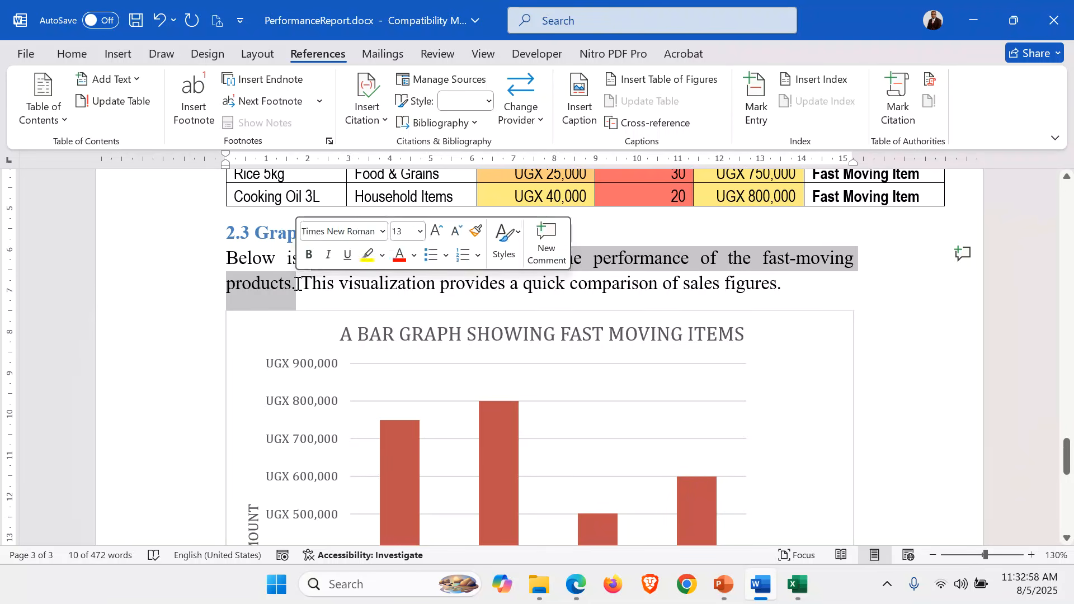
Insert the caption "Figure 1: a column graph representing the performance of the fast-moving products." below the chart, using the Figure label
click(315, 327)
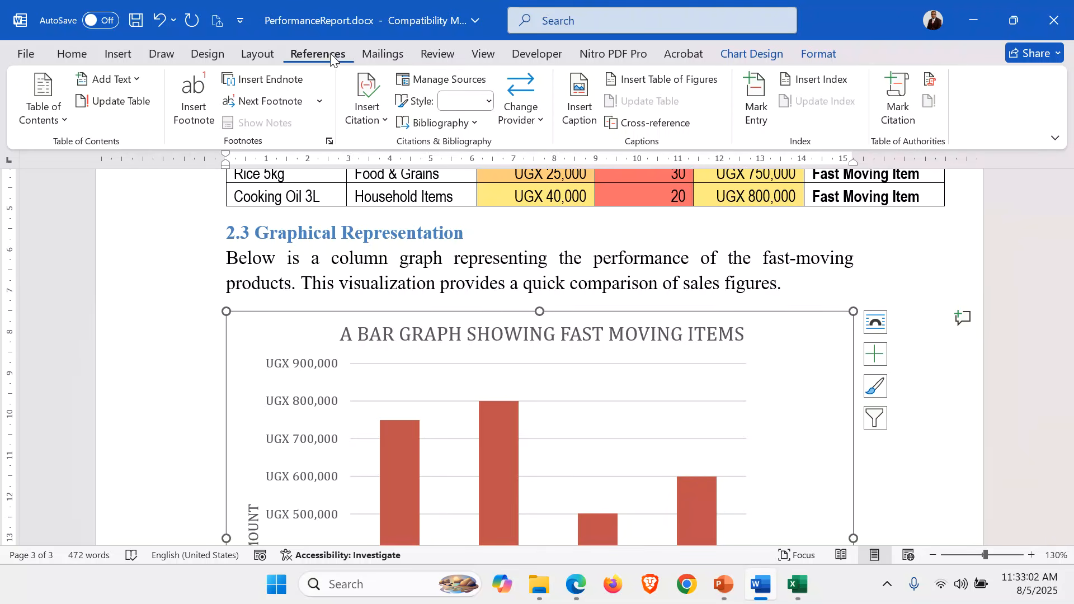
click(579, 103)
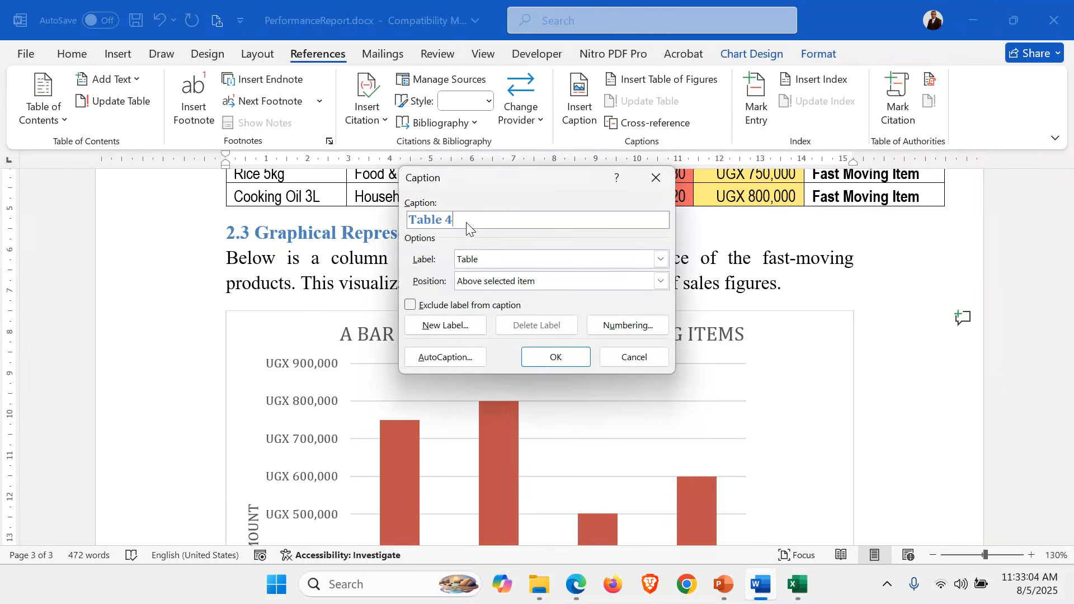
click(662, 259)
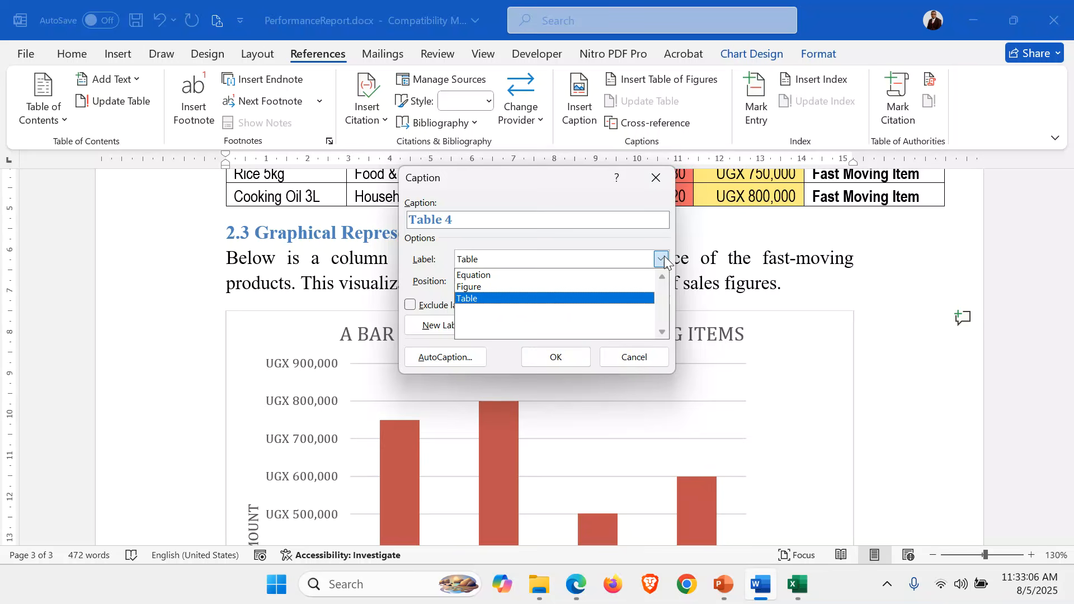
click(481, 286)
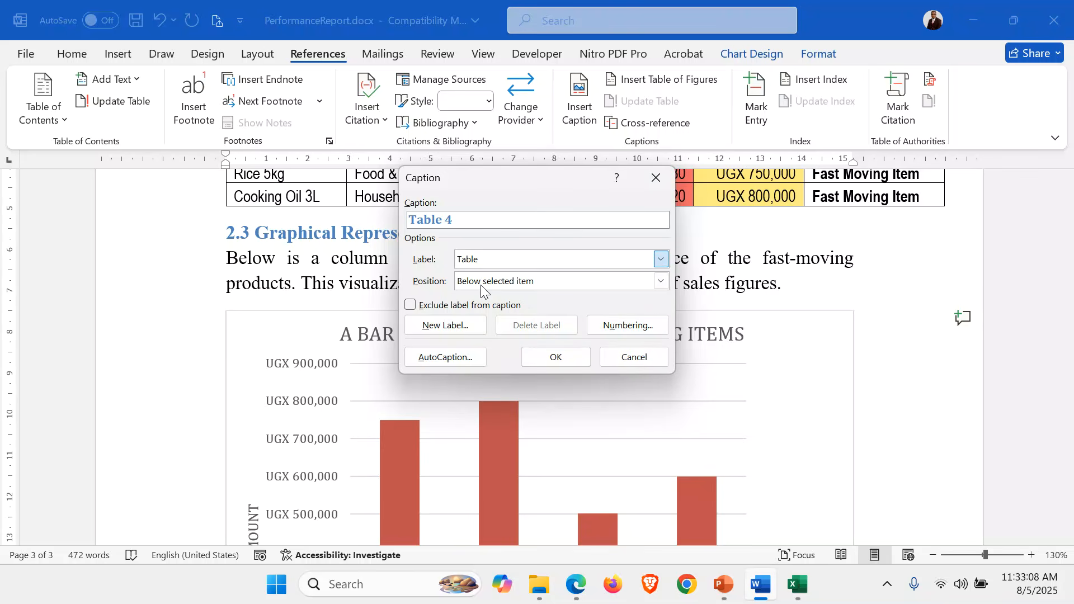
click(463, 215)
text(:)
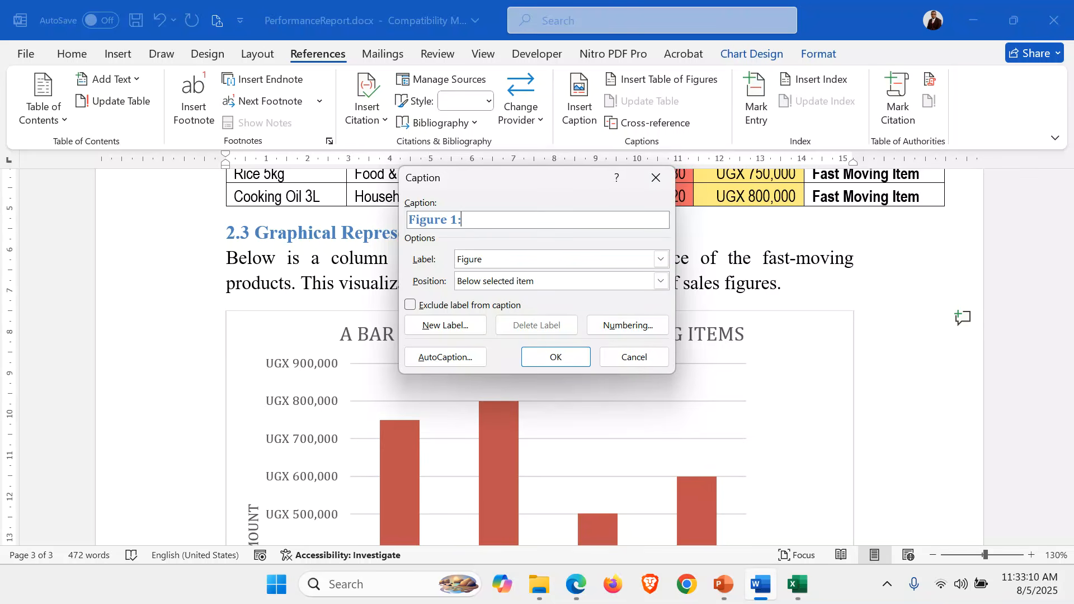
key(ctrl+v)
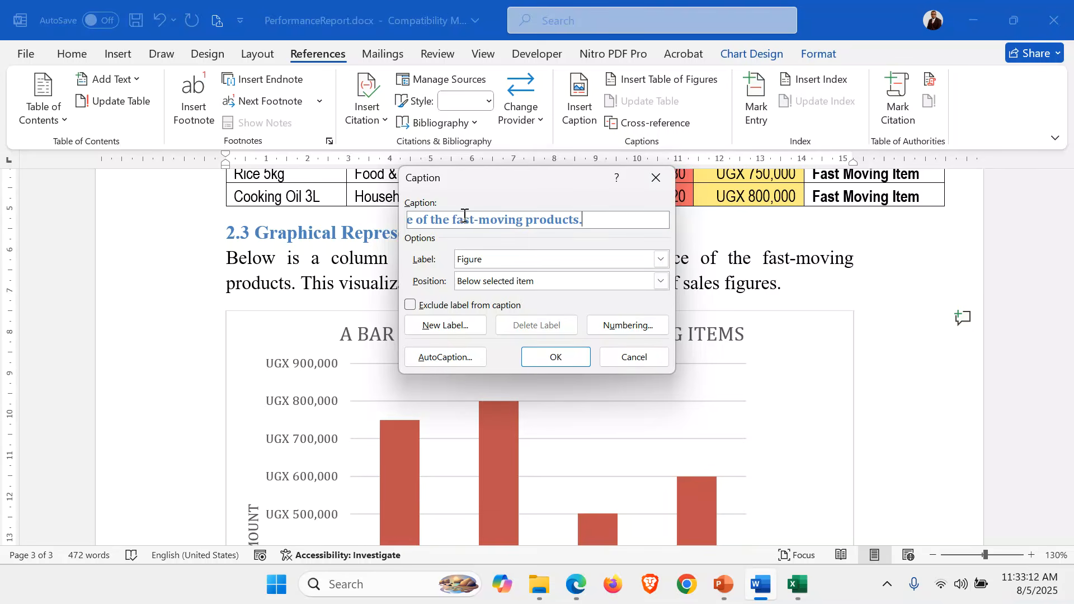
click(543, 359)
Delete the word "a" that follows "Figure 1:" in the chart caption
scroll(462, 307, down, 5)
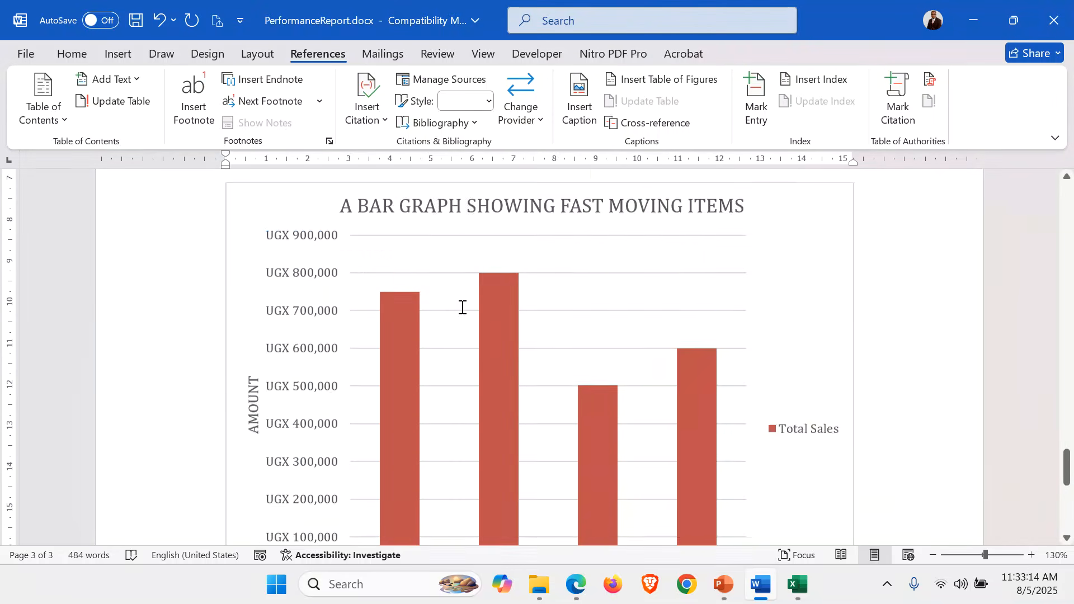
scroll(462, 308, down, 2)
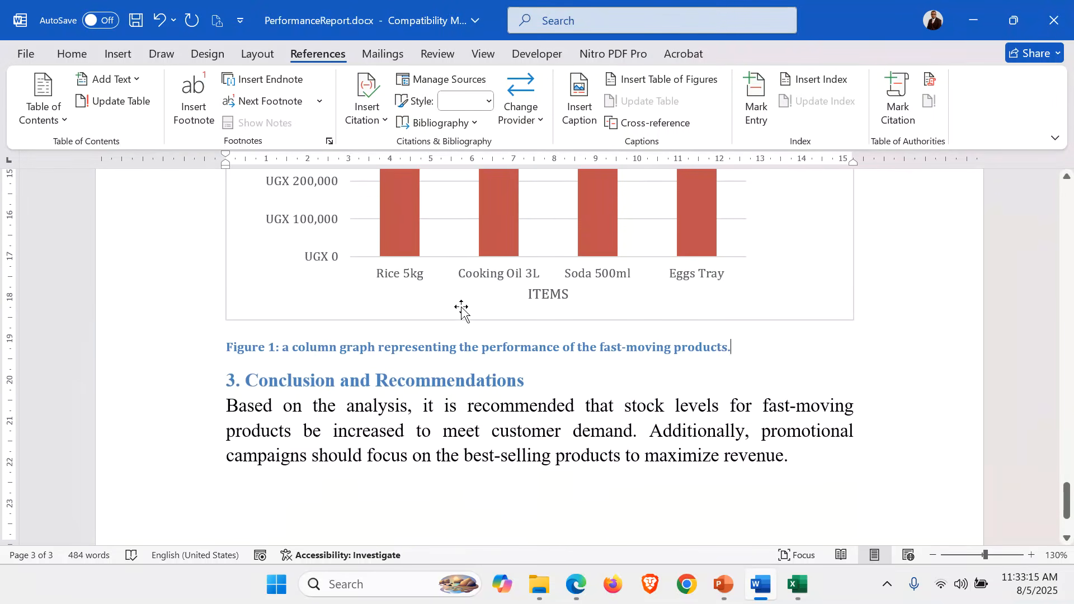
double_click(287, 347)
key(BackSpace)
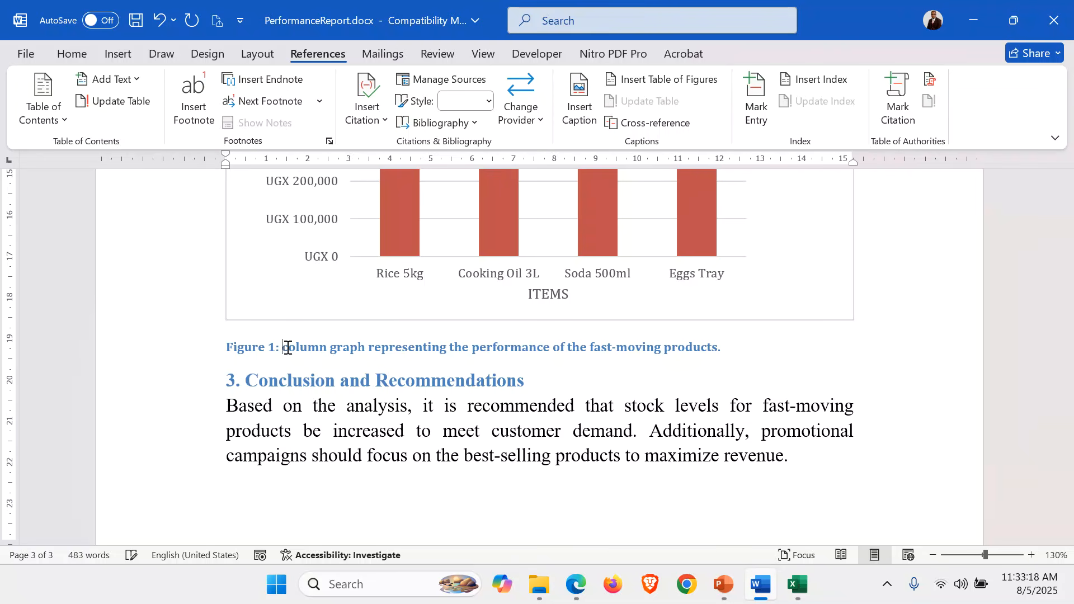
text(A)
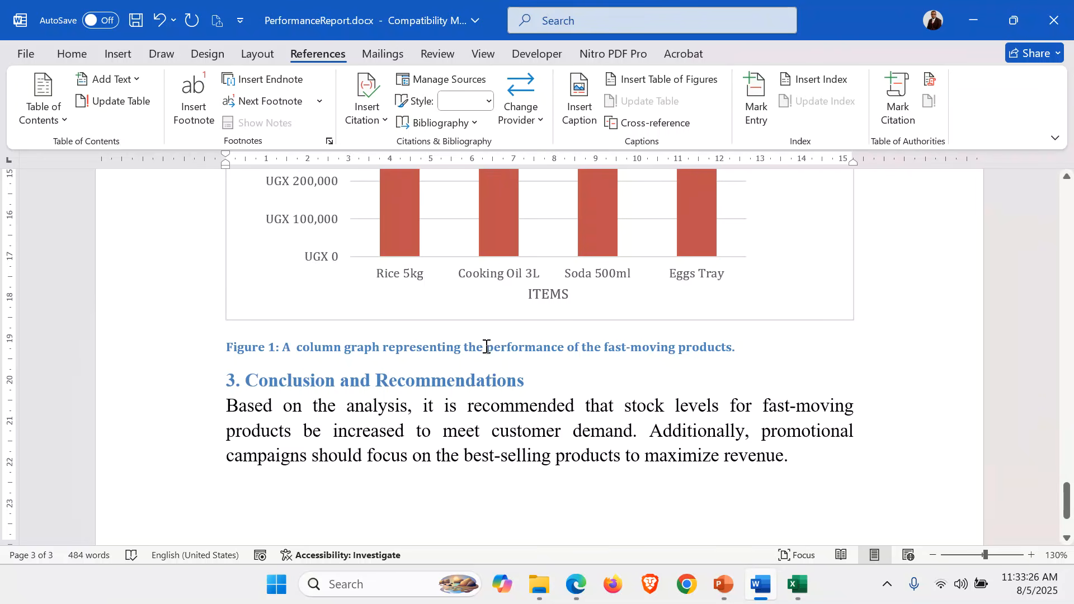
key(Tab)
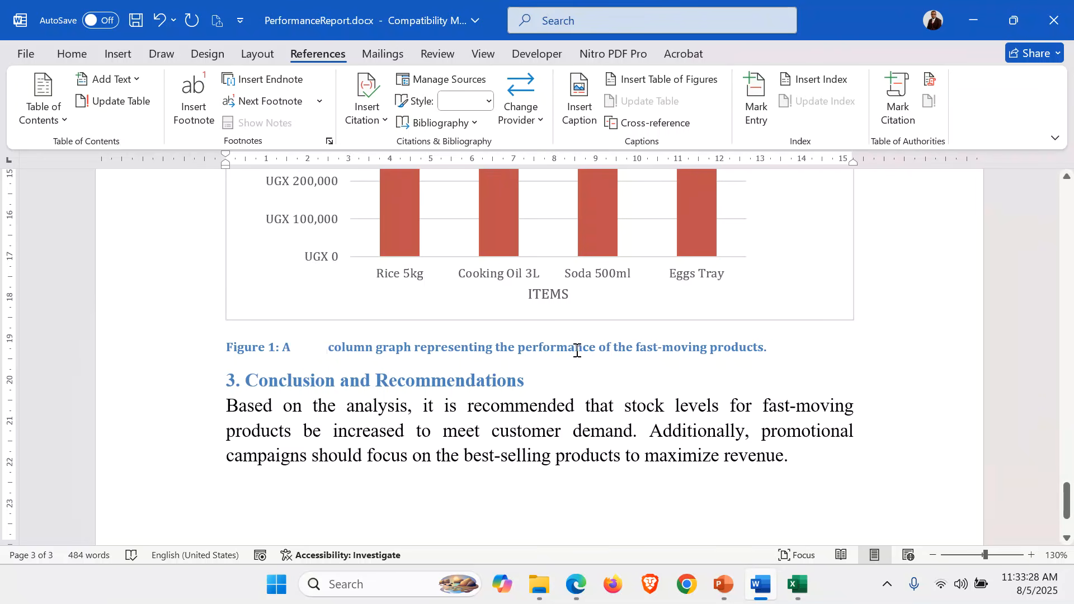
key(ctrl+z)
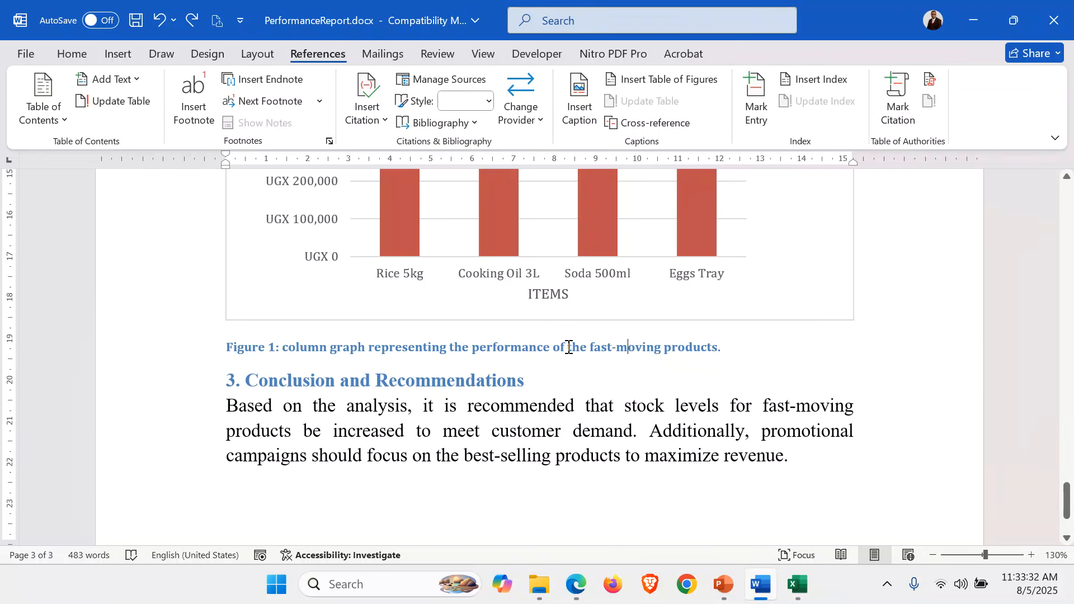
Shorten the Figure 1 caption by removing the words "the performance of" after "representing"
drag(569, 346, 456, 353)
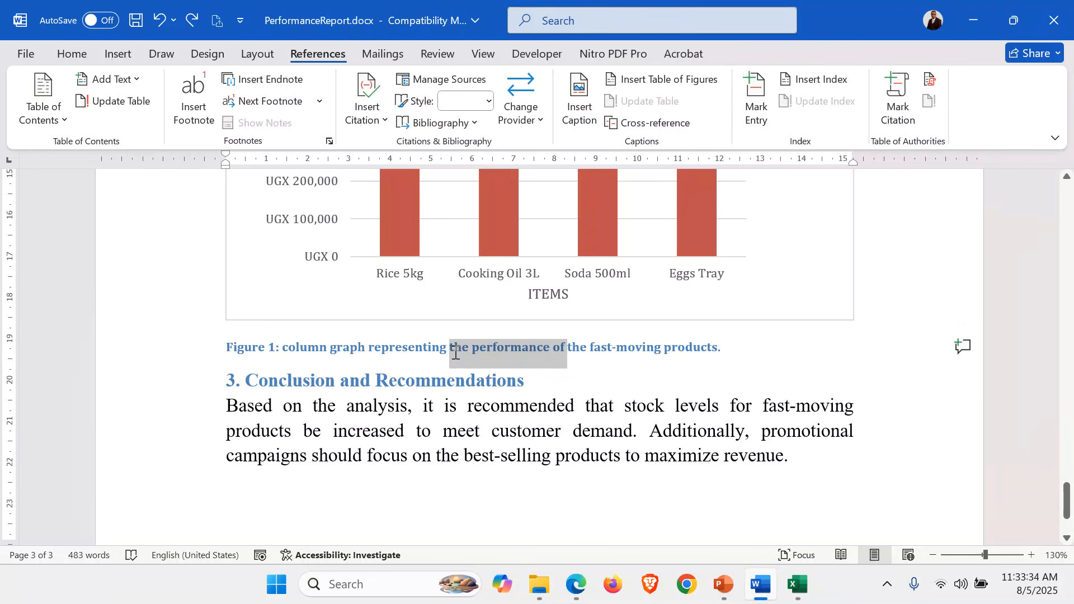
key(Delete)
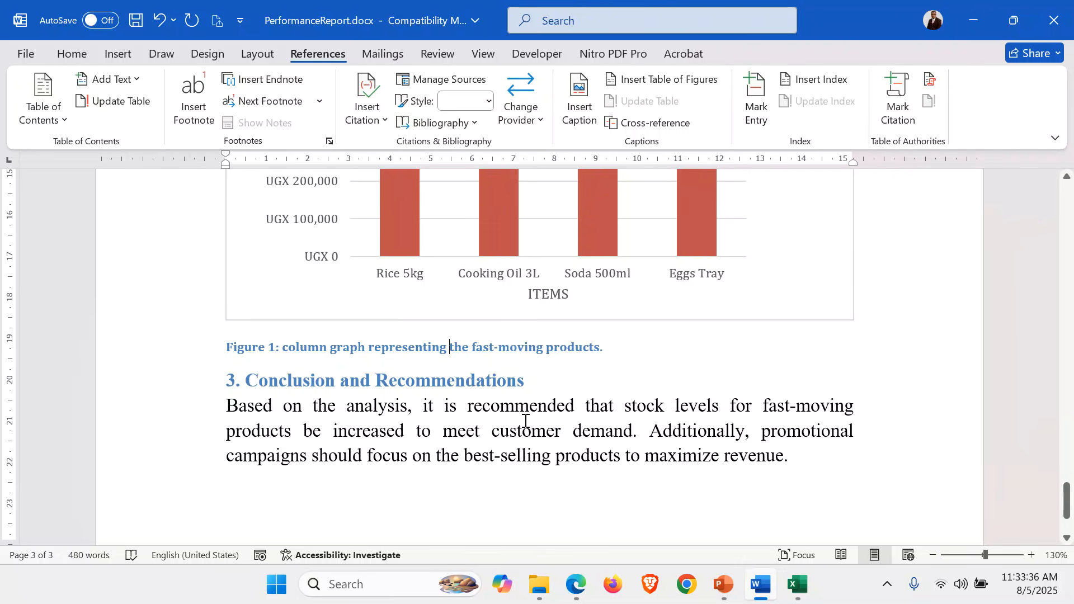
Insert centred page numbers at the bottom of the pages in the Plain Number 2 style and return to the body text
scroll(525, 421, down, 2)
scroll(525, 421, up, 15)
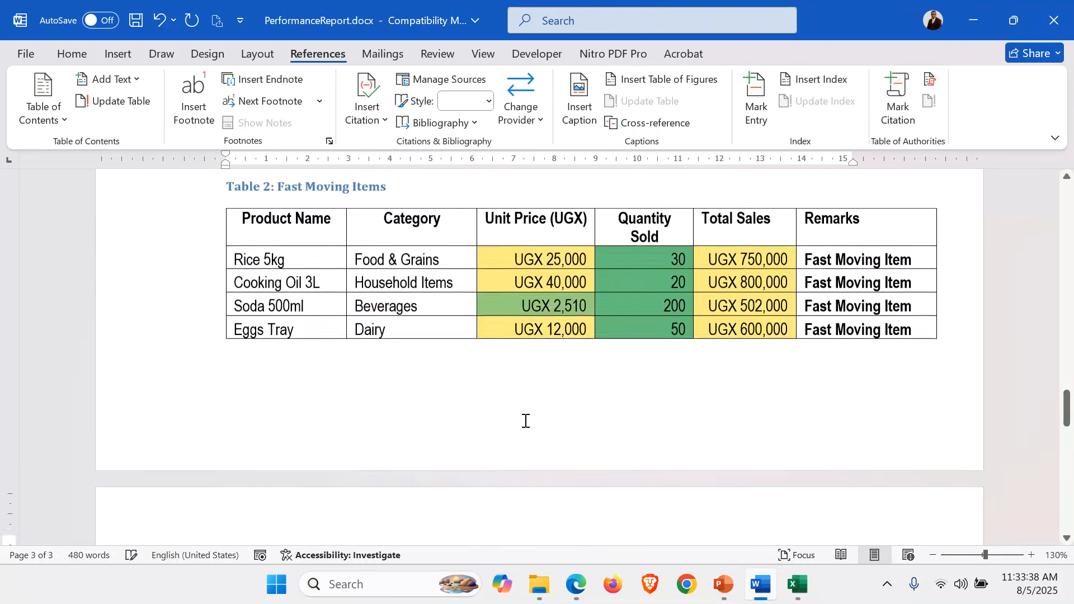
scroll(525, 421, up, 10)
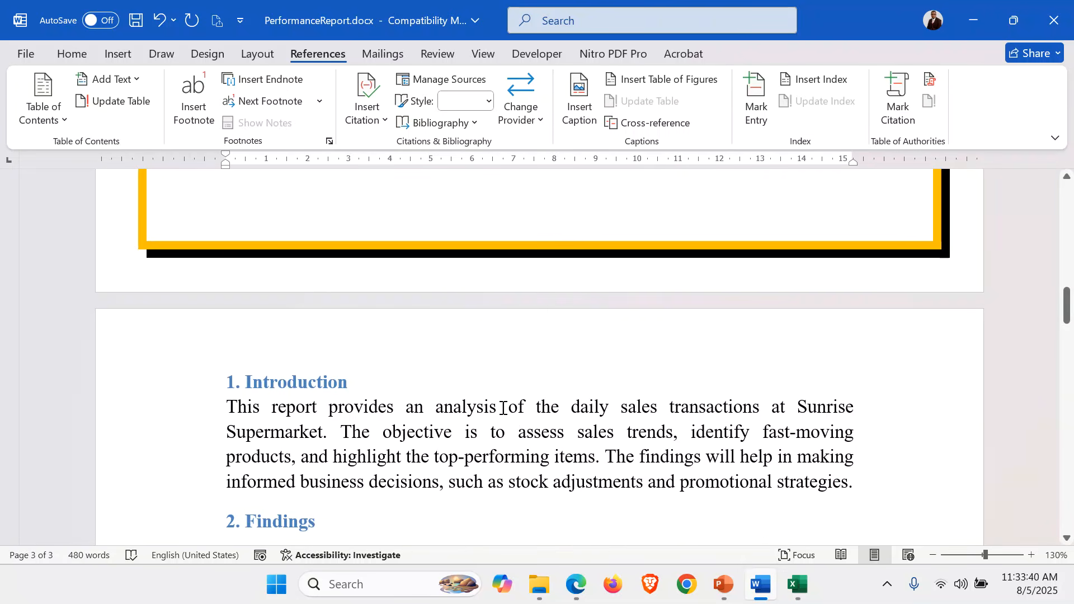
click(471, 388)
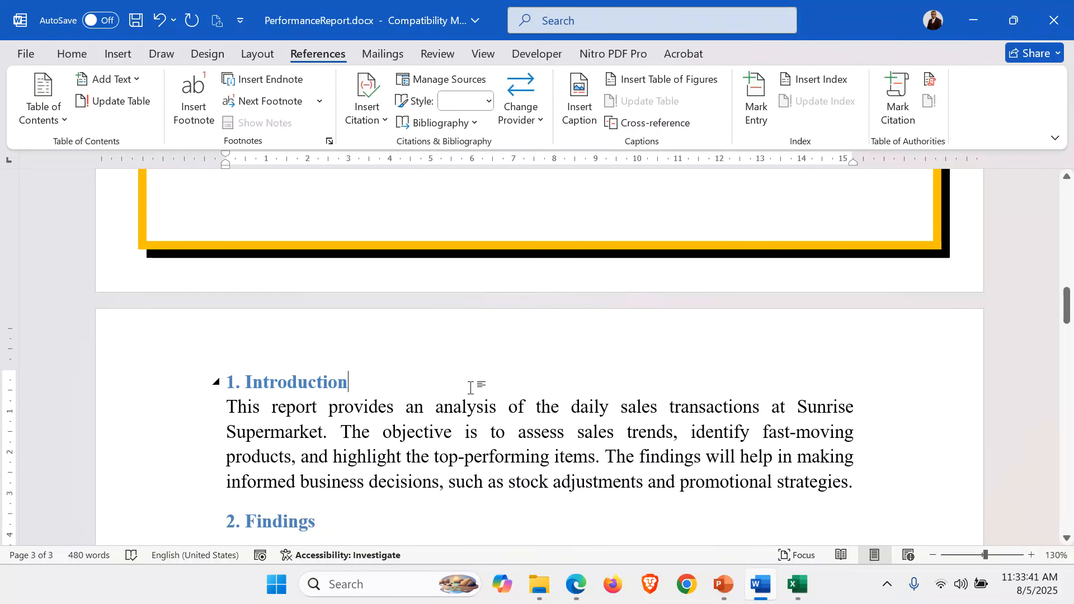
click(118, 55)
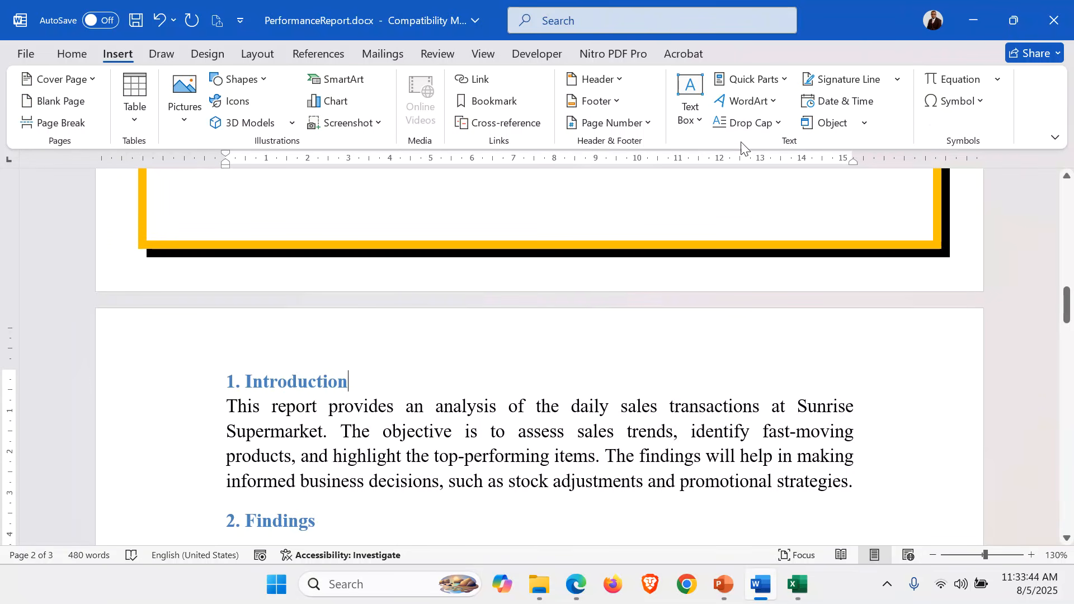
click(648, 125)
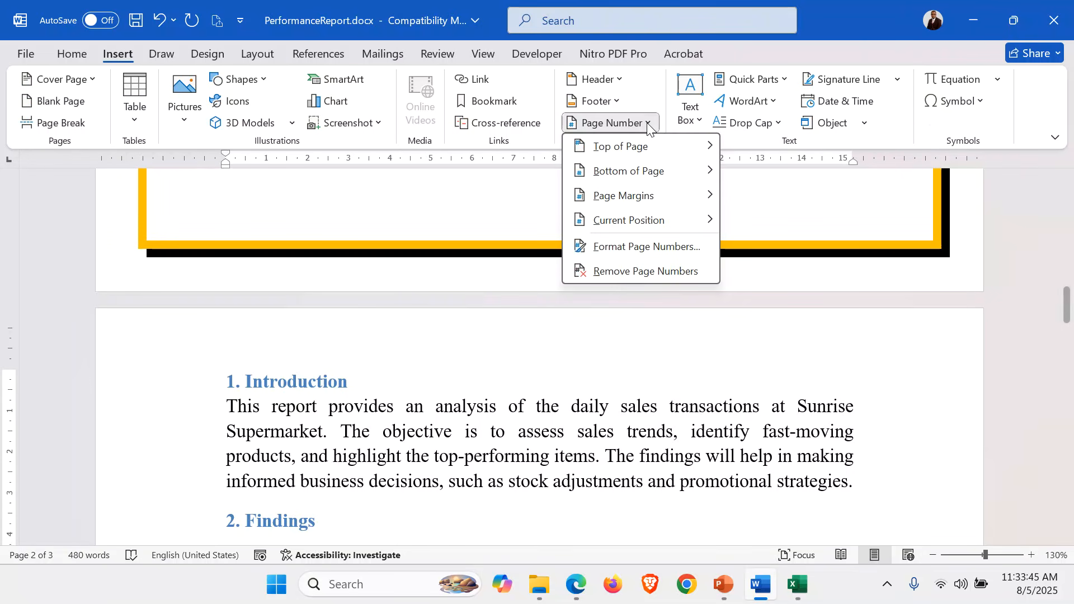
click(661, 171)
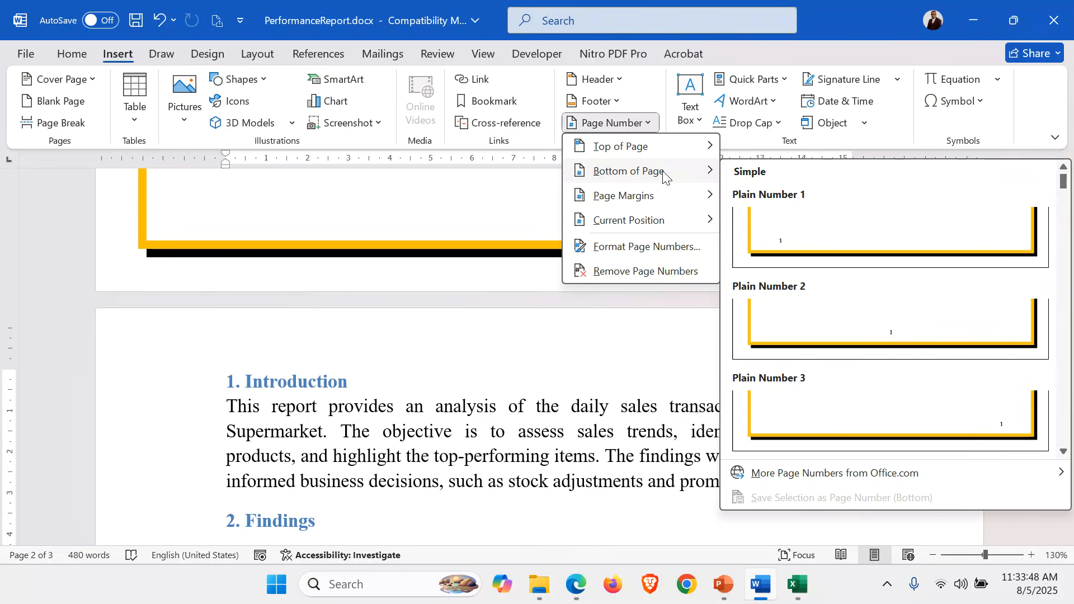
click(900, 325)
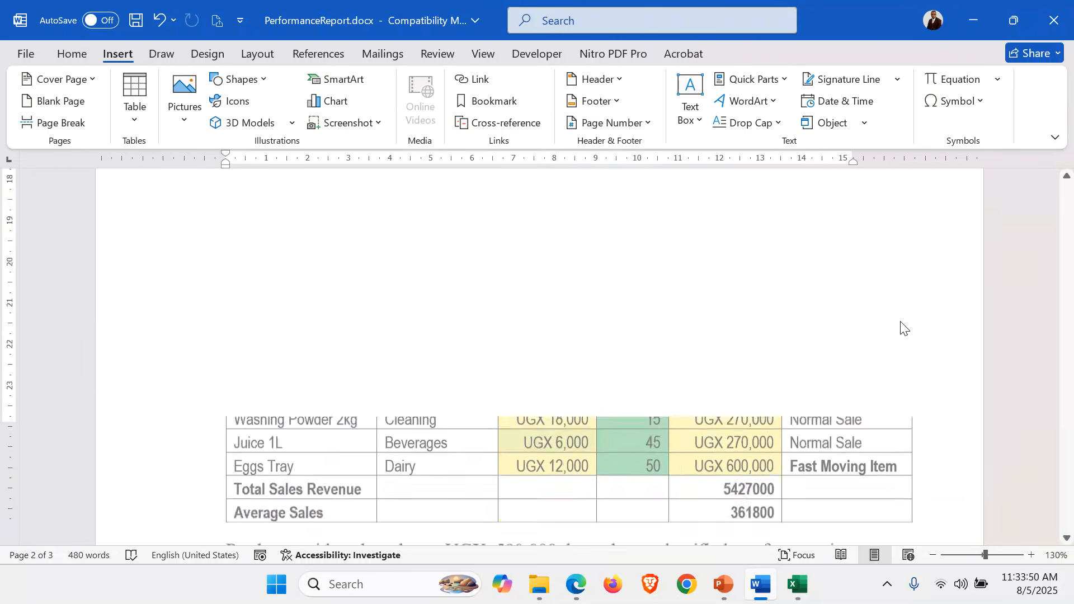
double_click(566, 233)
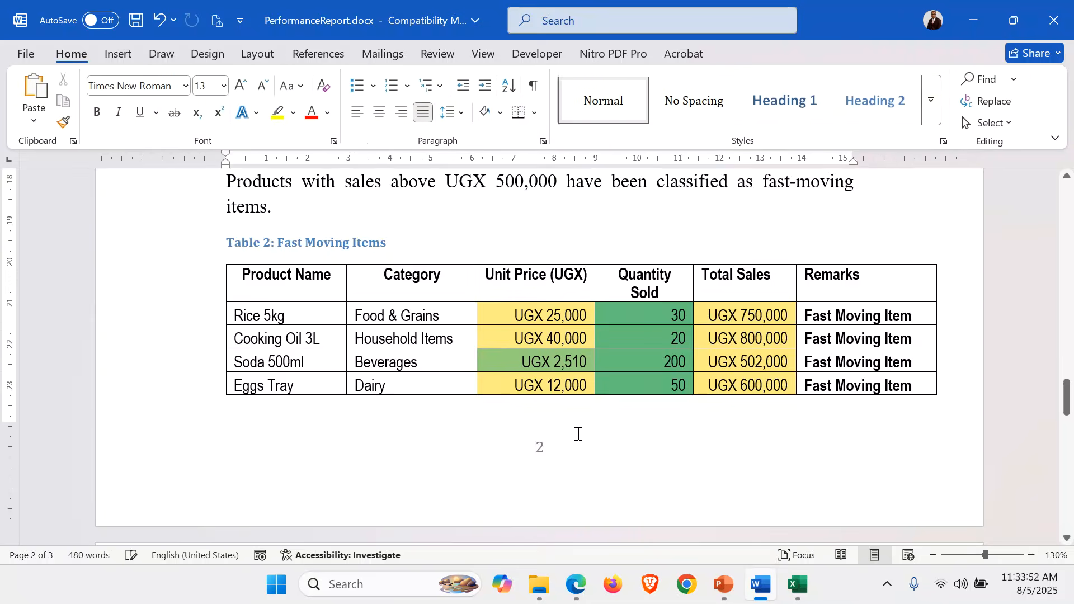
Check the page numbers at the foot of the report pages, including the cover page
scroll(577, 435, down, 7)
scroll(577, 433, up, 5)
scroll(587, 439, up, 12)
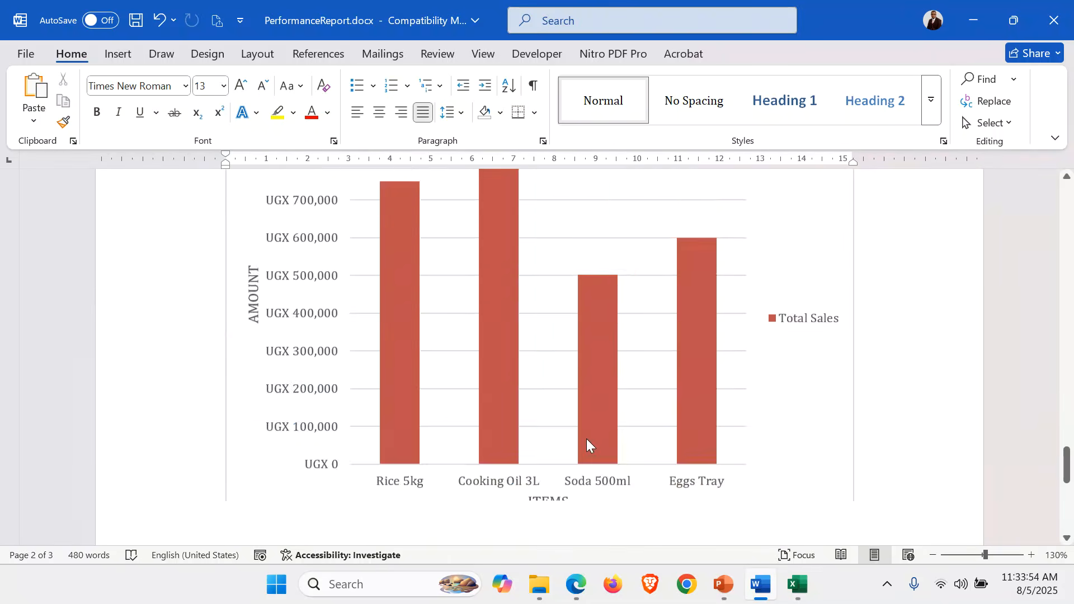
scroll(587, 440, up, 4)
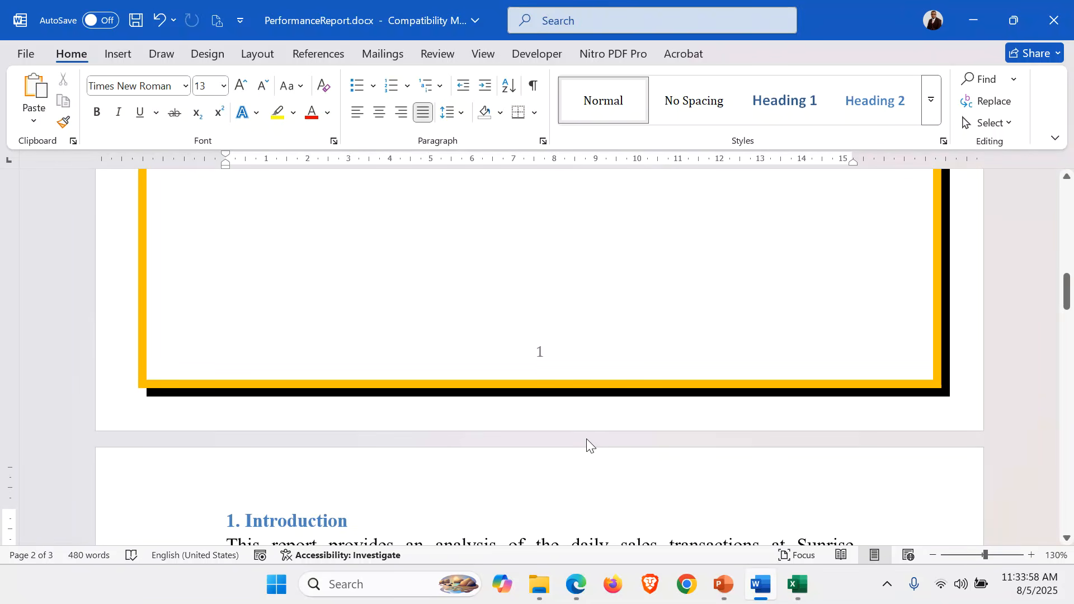
scroll(586, 439, up, 4)
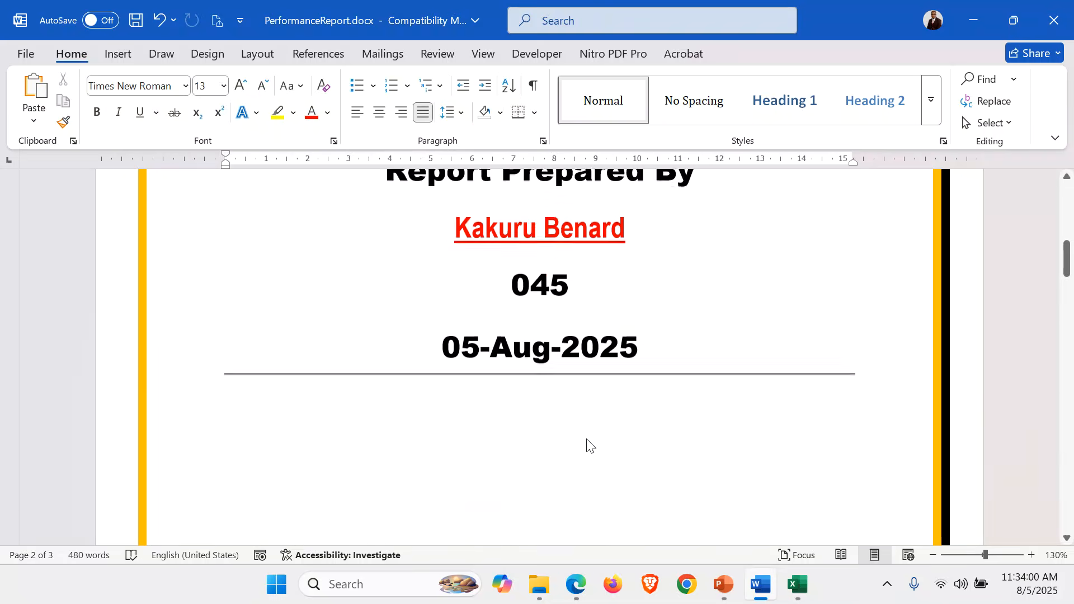
scroll(511, 328, down, 3)
click(511, 325)
scroll(512, 325, down, 10)
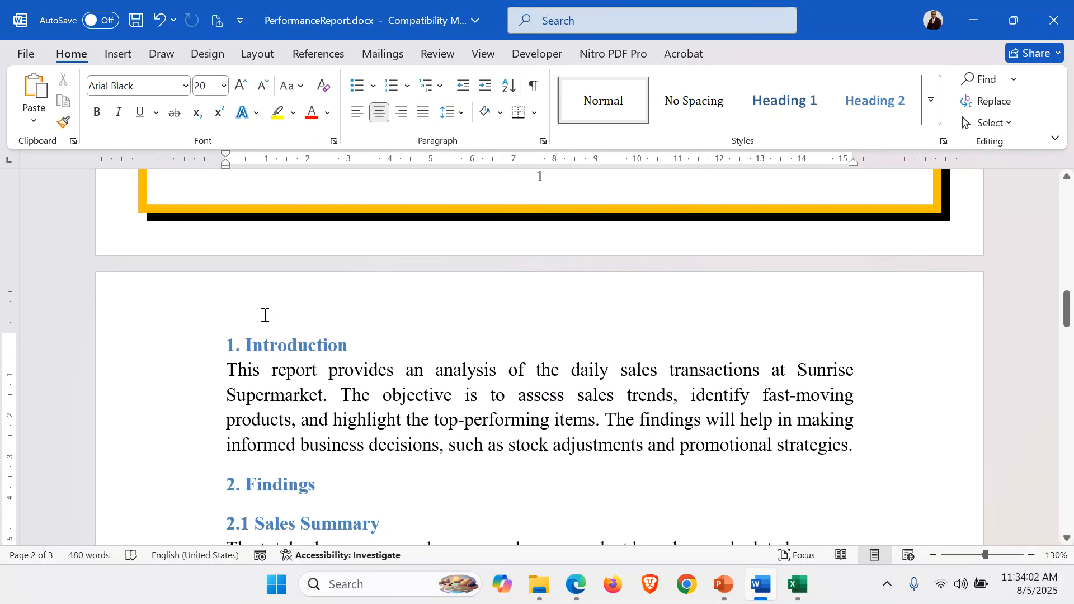
Add an empty line above the "1. Introduction" heading and insert an Automatic Table 2 table of contents there
click(229, 346)
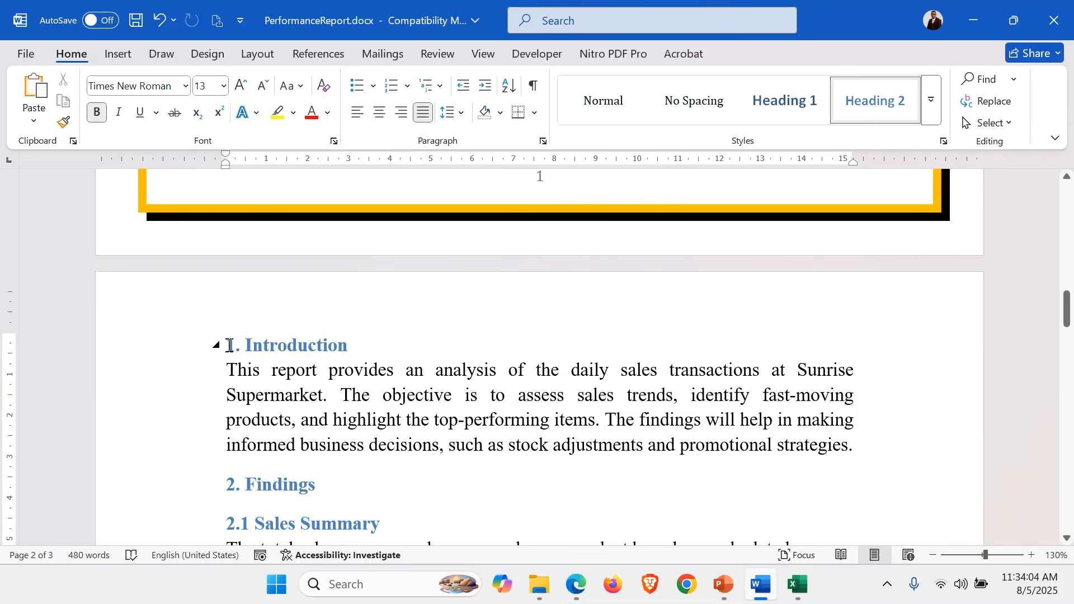
key(Return)
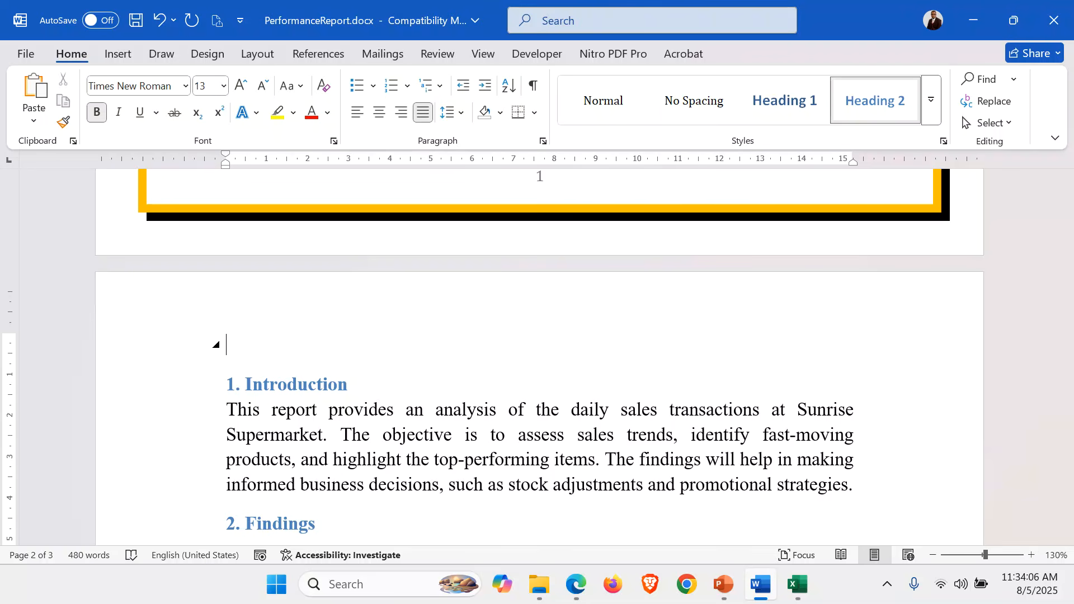
click(139, 346)
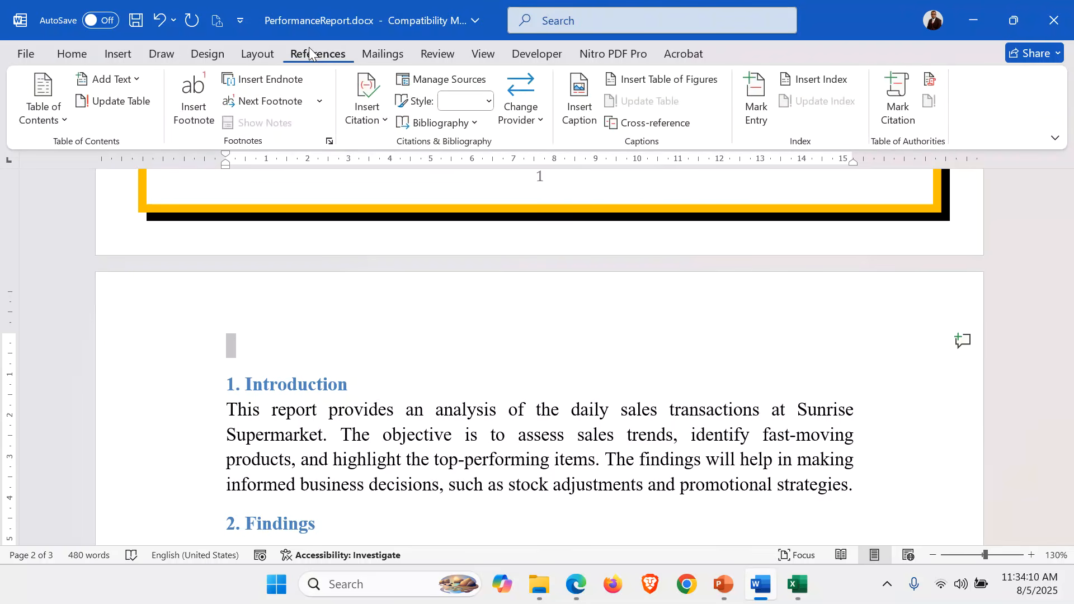
click(65, 120)
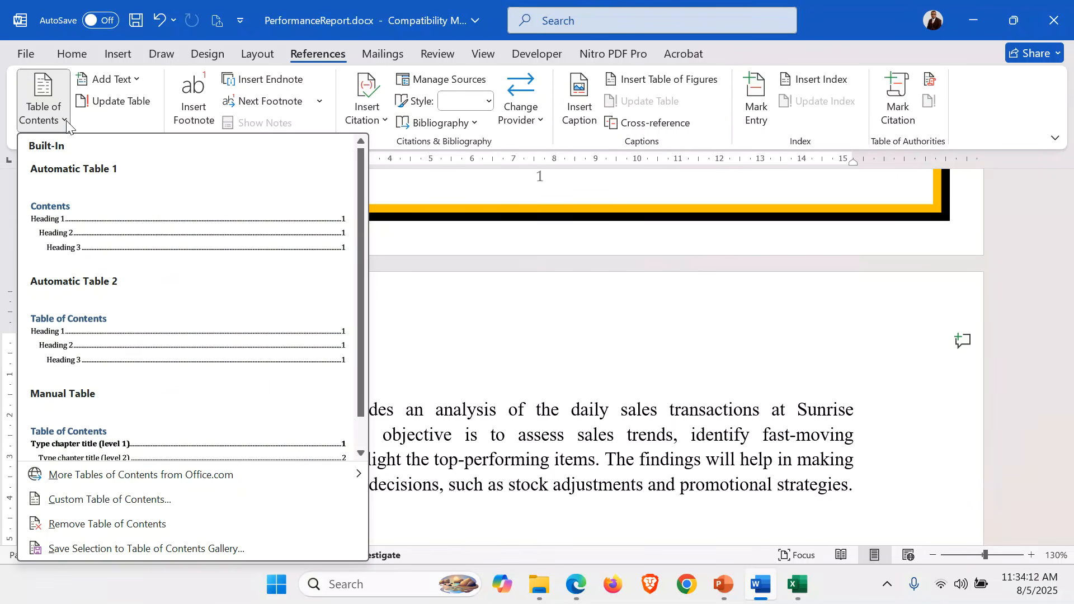
click(118, 338)
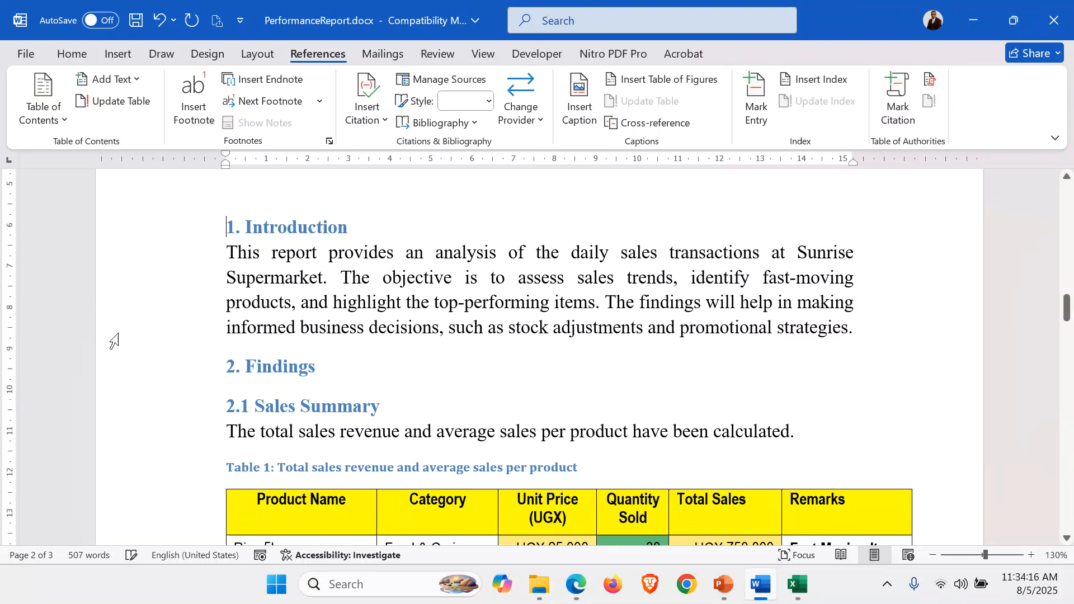
Centre the "Table of Contents" heading above the contents entries
scroll(371, 309, up, 5)
scroll(371, 309, down, 4)
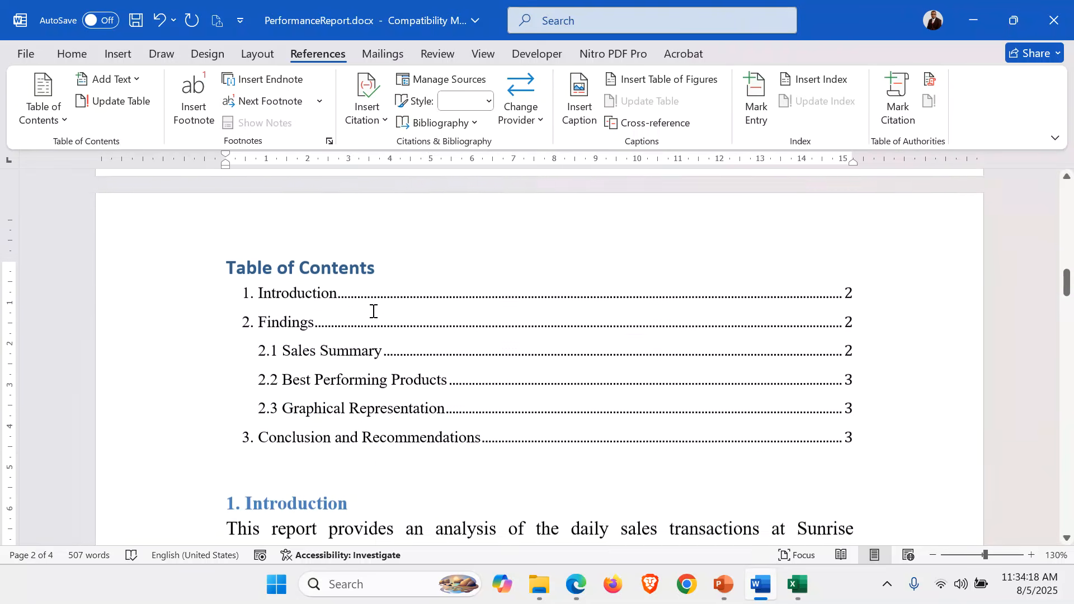
scroll(320, 276, up, 2)
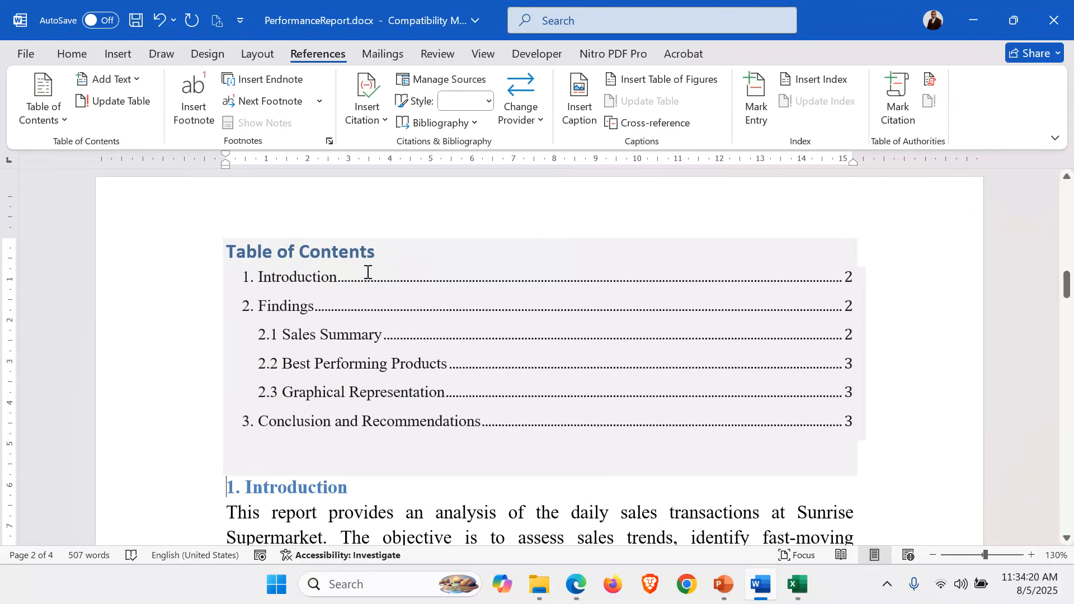
drag(385, 247, 237, 253)
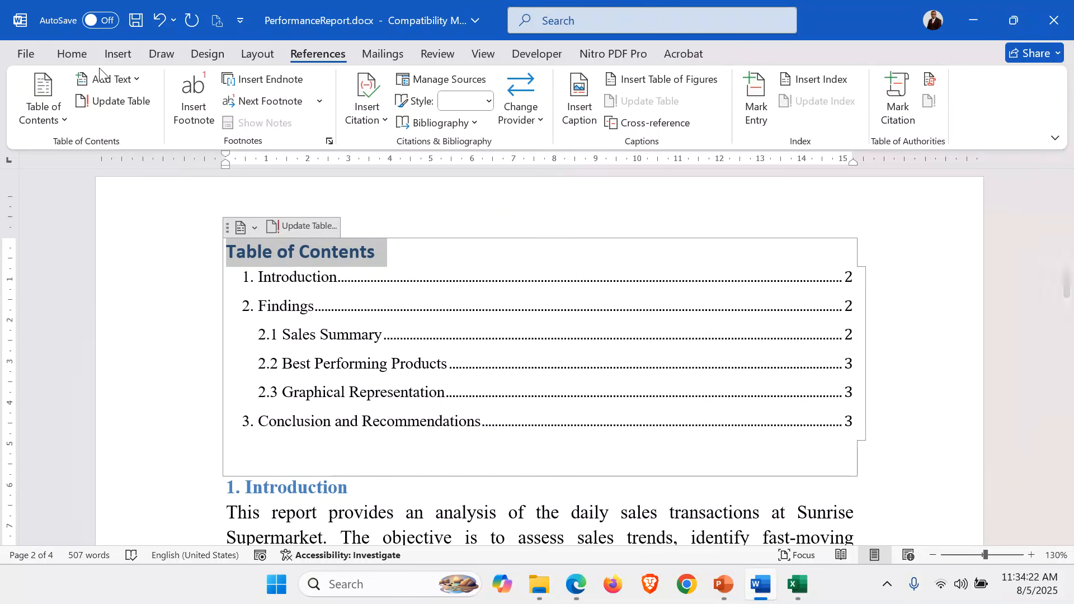
click(71, 54)
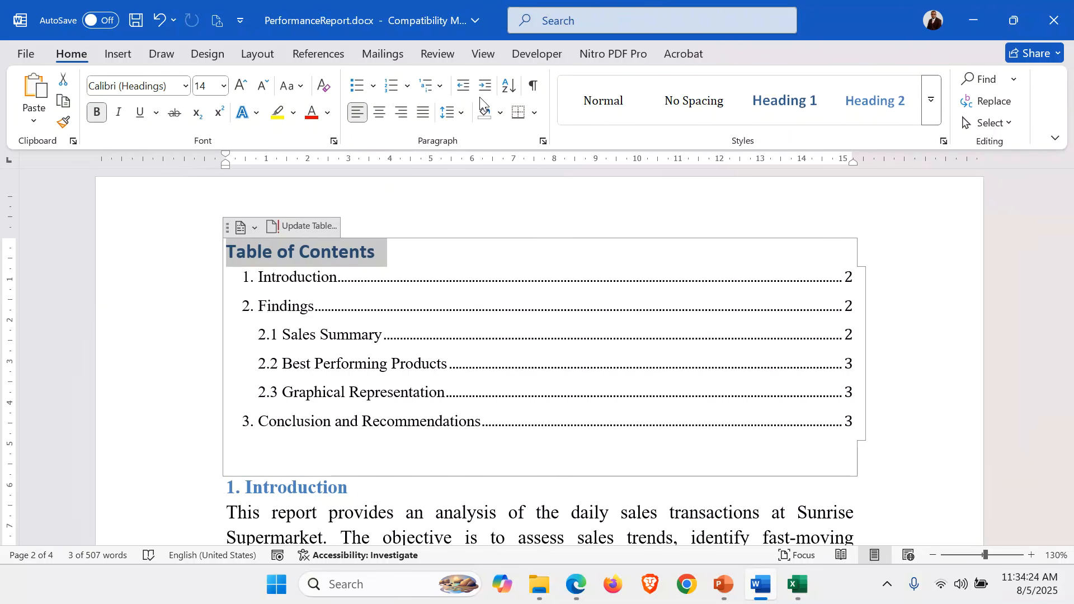
click(402, 112)
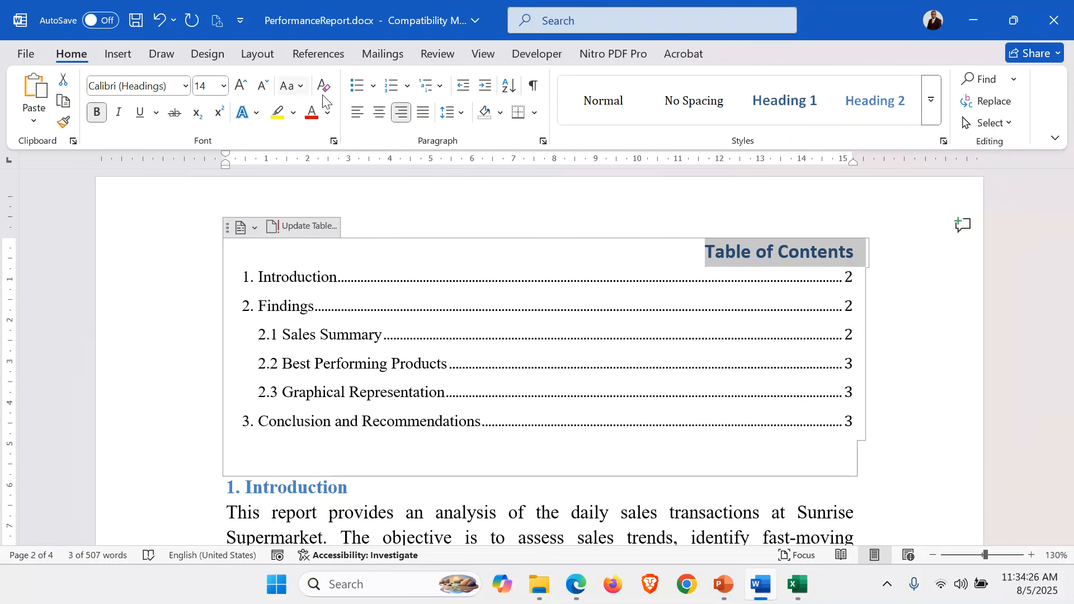
click(379, 112)
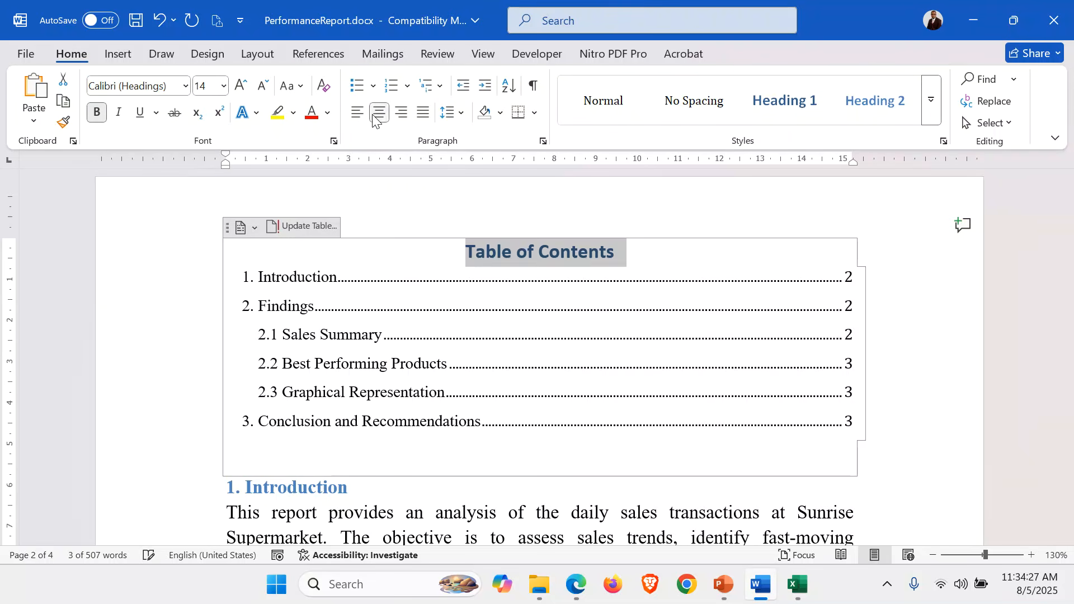
Change the table of contents heading to uppercase and colour it red
click(301, 88)
click(345, 154)
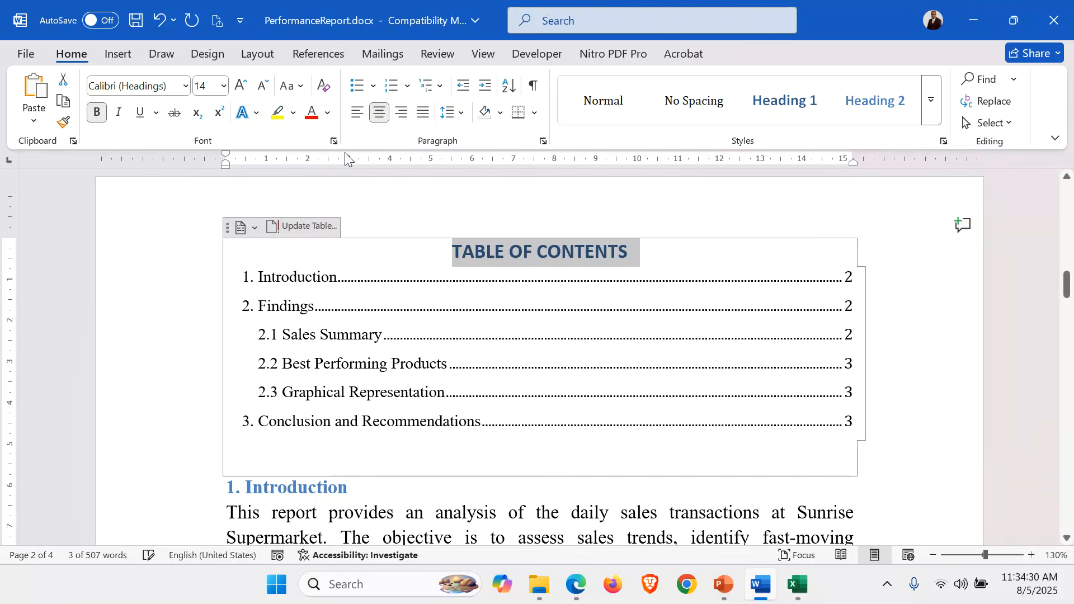
click(311, 113)
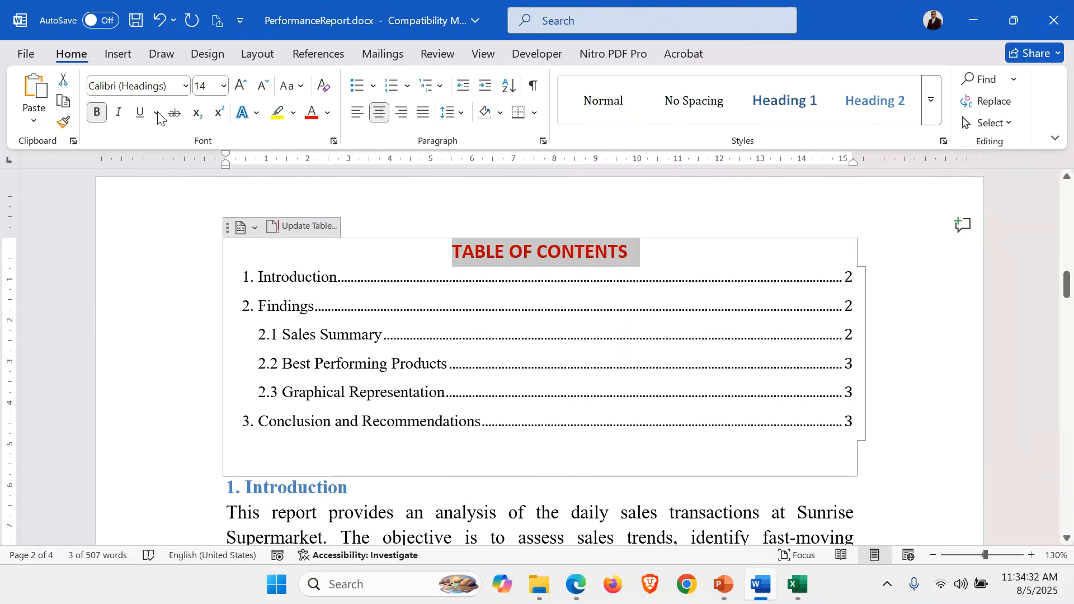
click(426, 487)
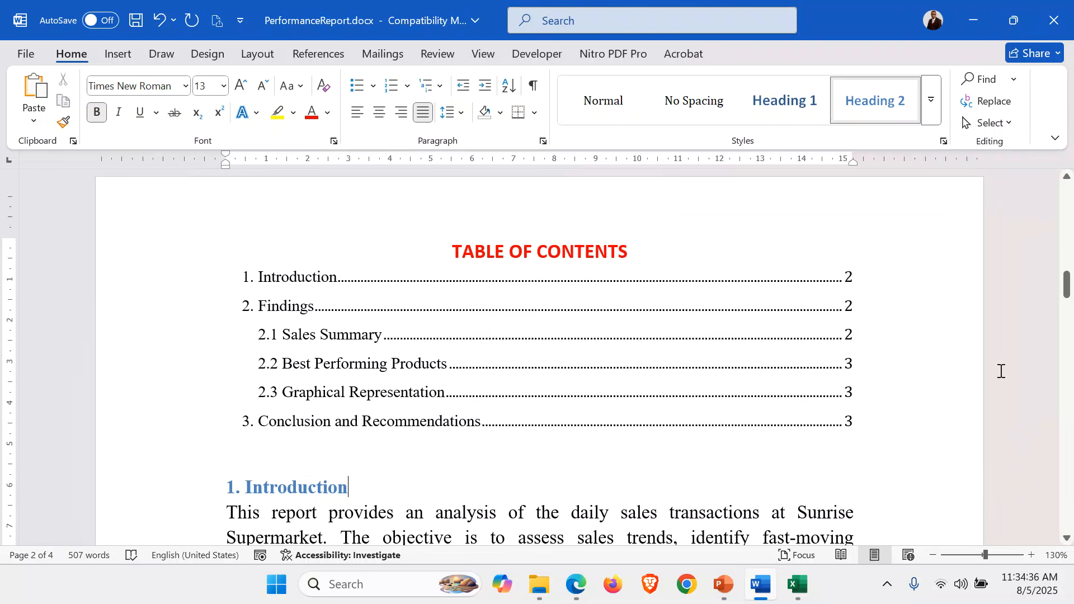
Add an empty line above the "1. Introduction" heading and clear all formatting from that line
click(912, 455)
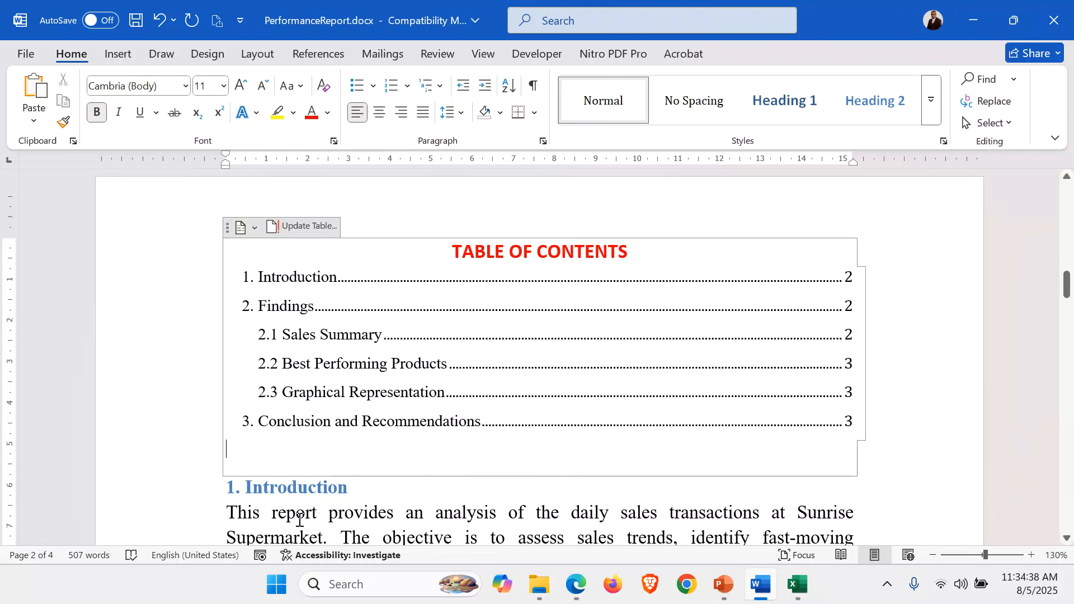
click(203, 492)
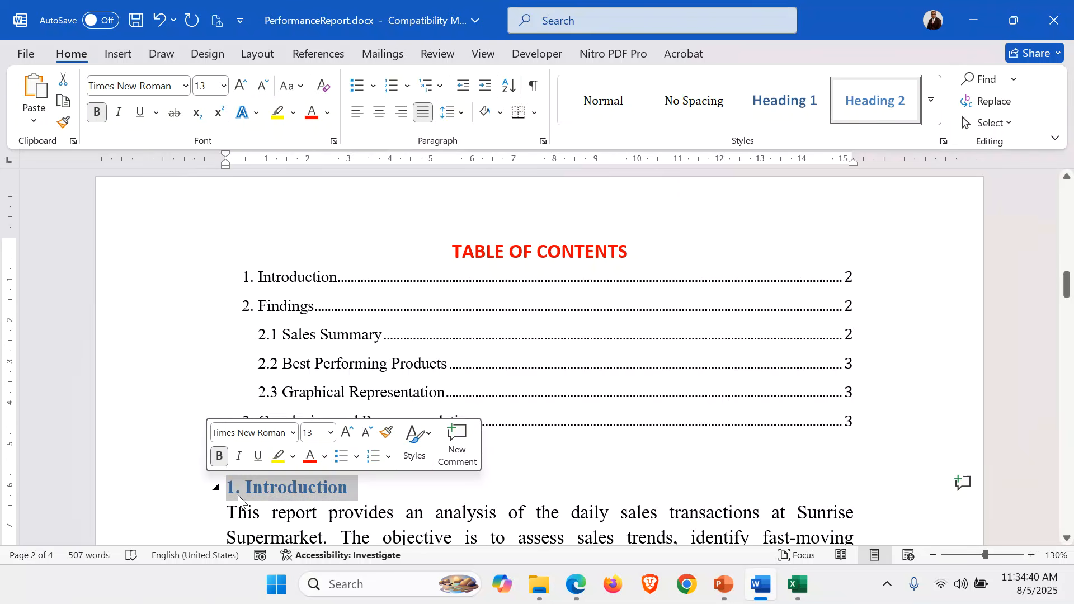
click(225, 489)
key(Return)
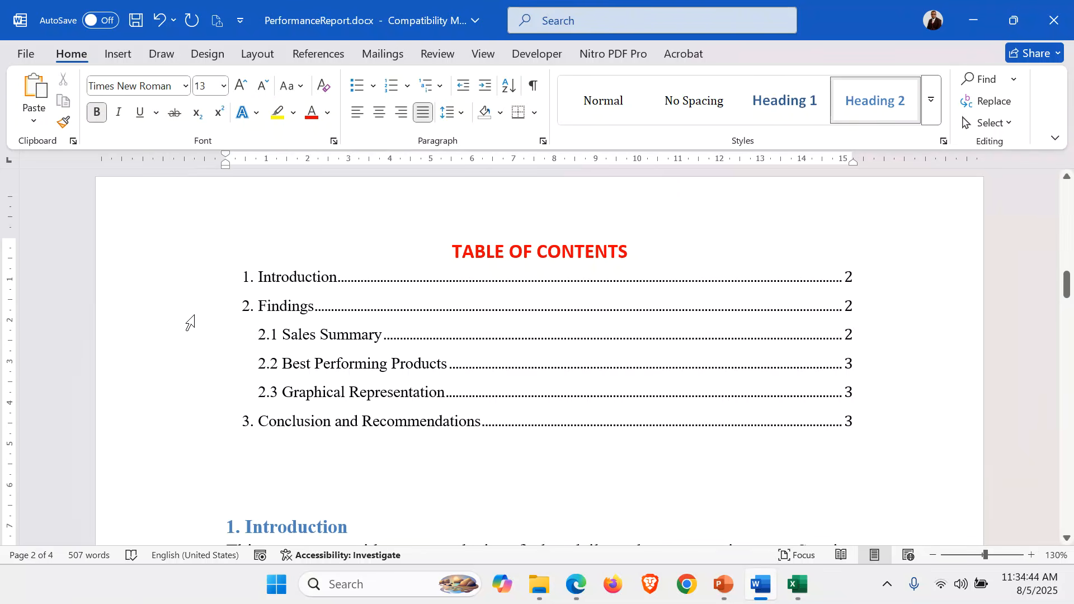
click(144, 496)
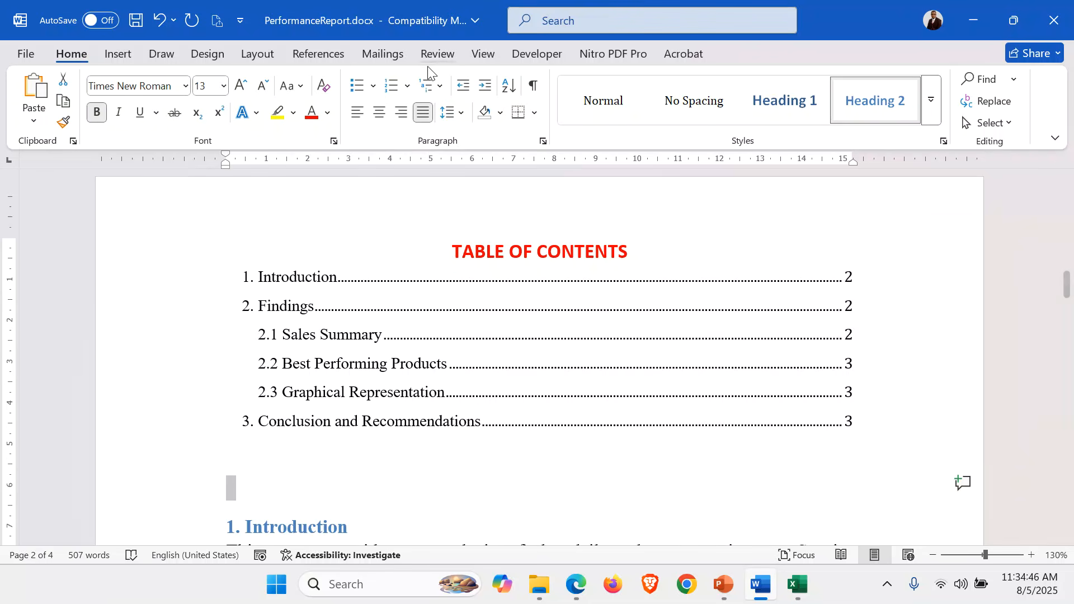
click(322, 89)
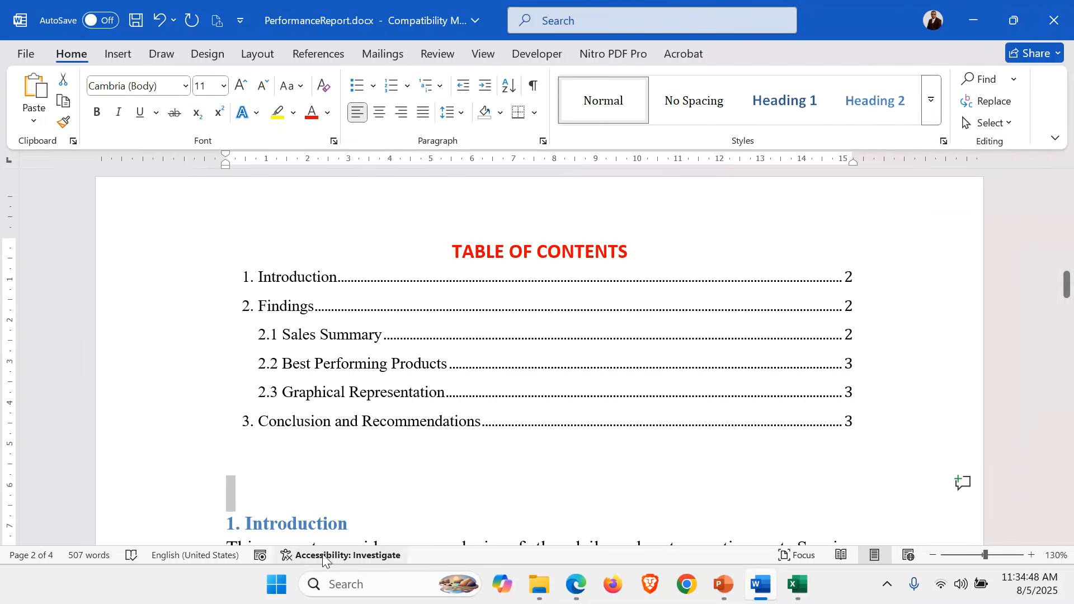
click(240, 482)
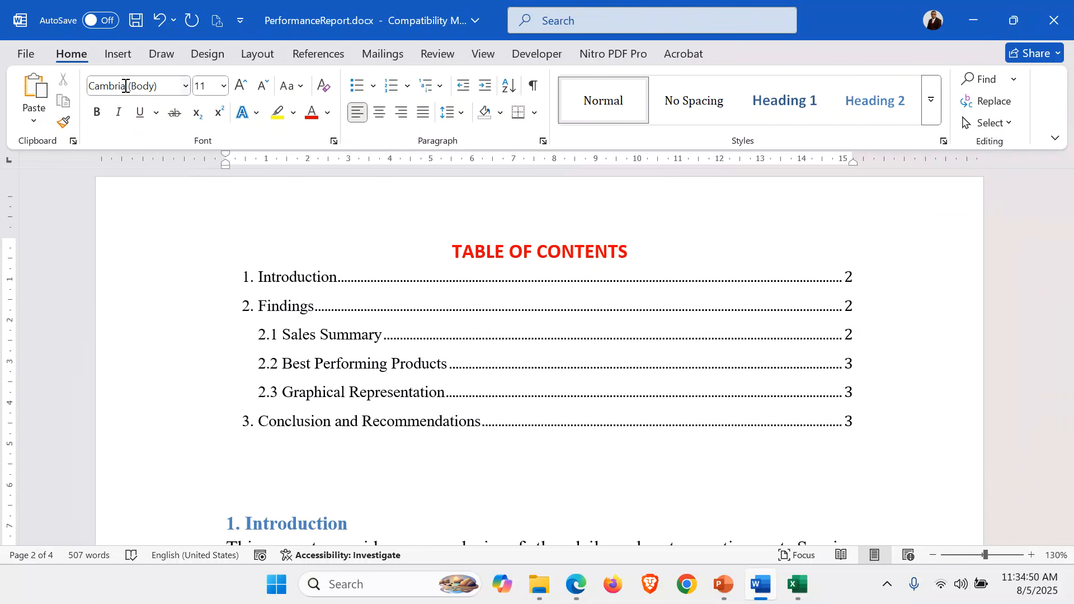
Insert a table of figures with the Table caption label on the empty line below the table of contents
click(315, 54)
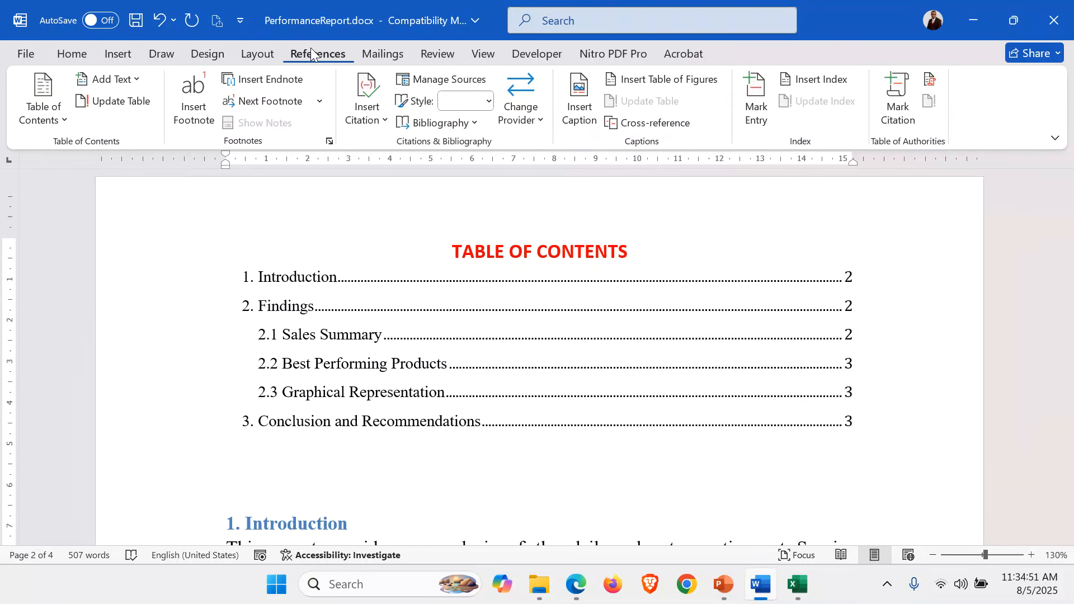
click(680, 82)
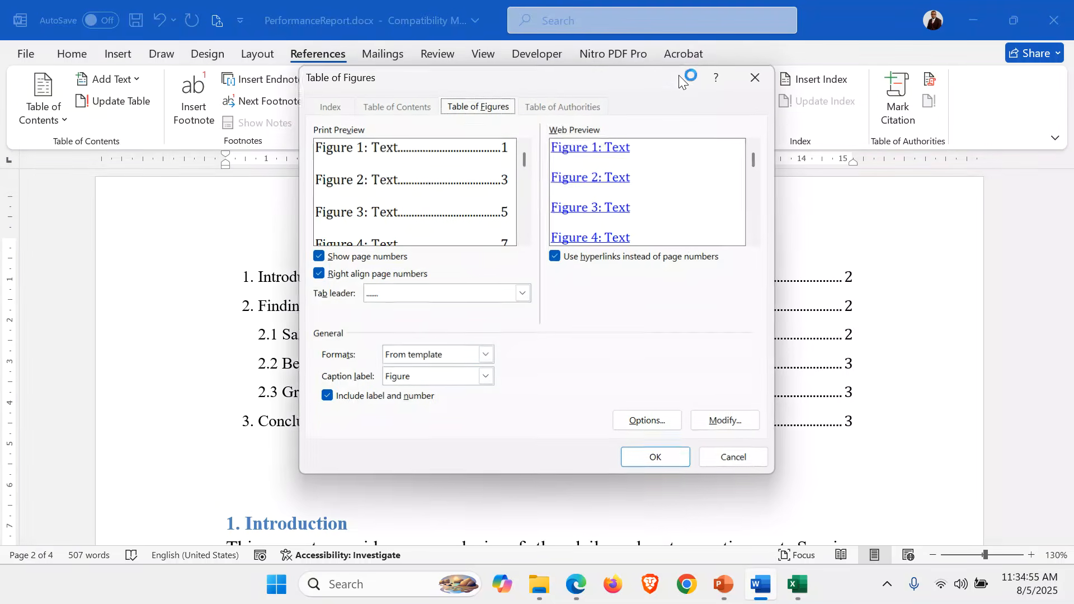
click(485, 377)
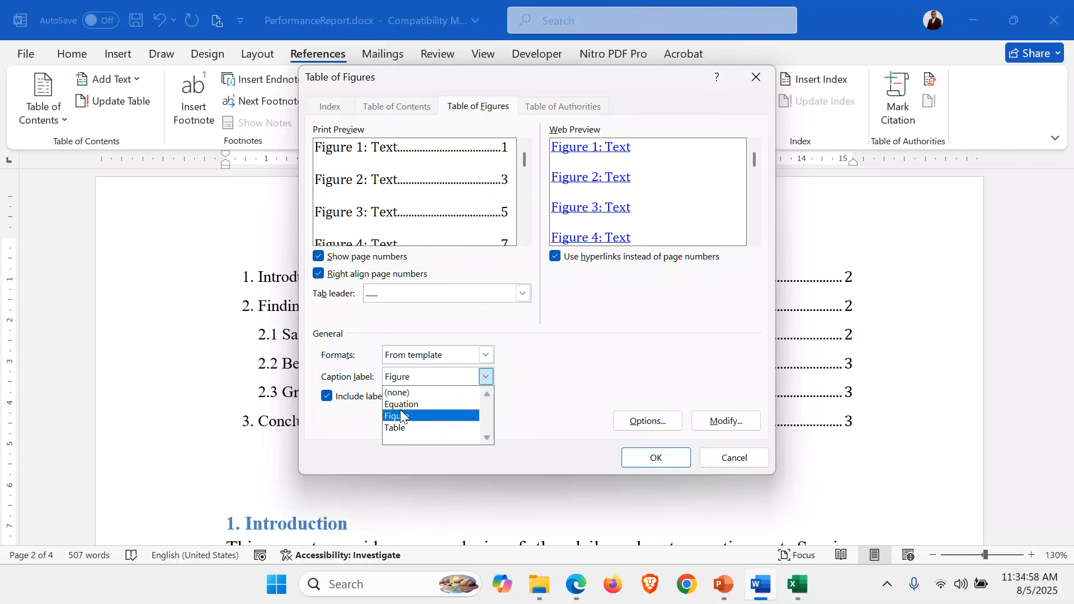
click(405, 425)
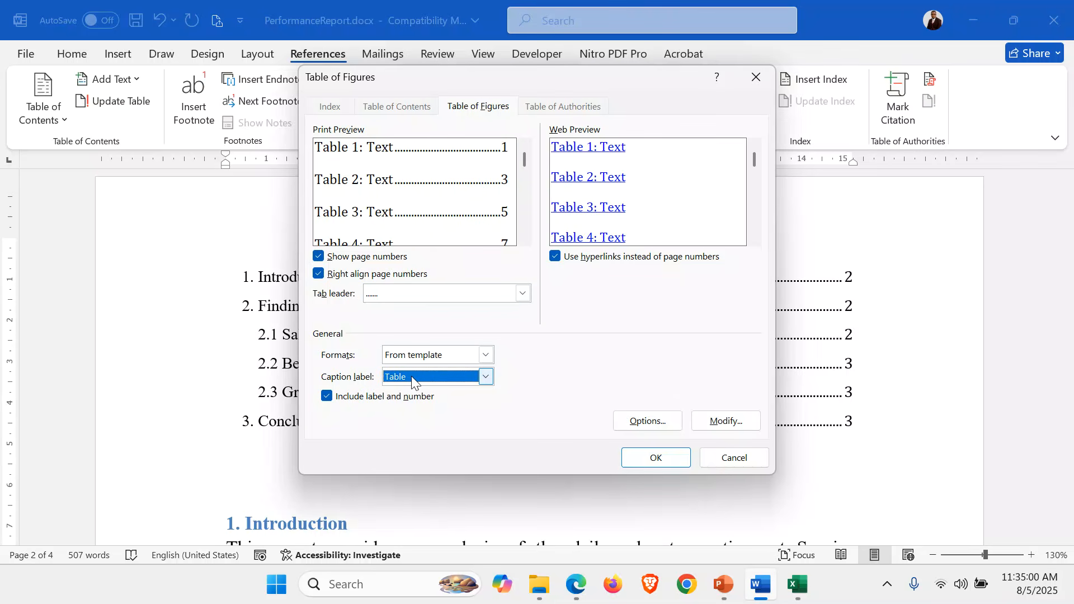
click(659, 459)
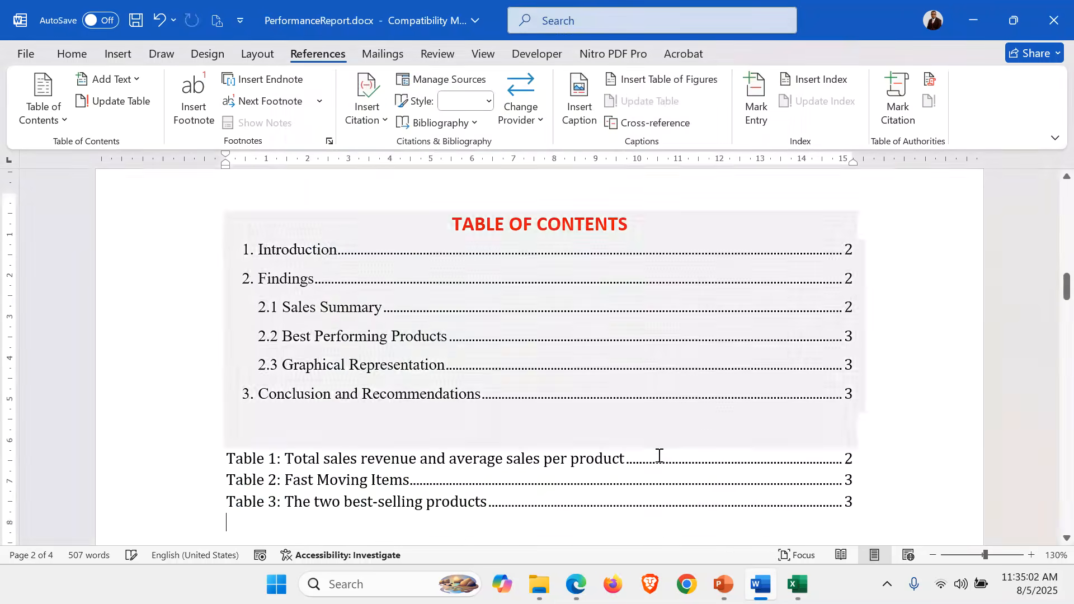
Add an empty line above the first entry of the list of tables
click(229, 441)
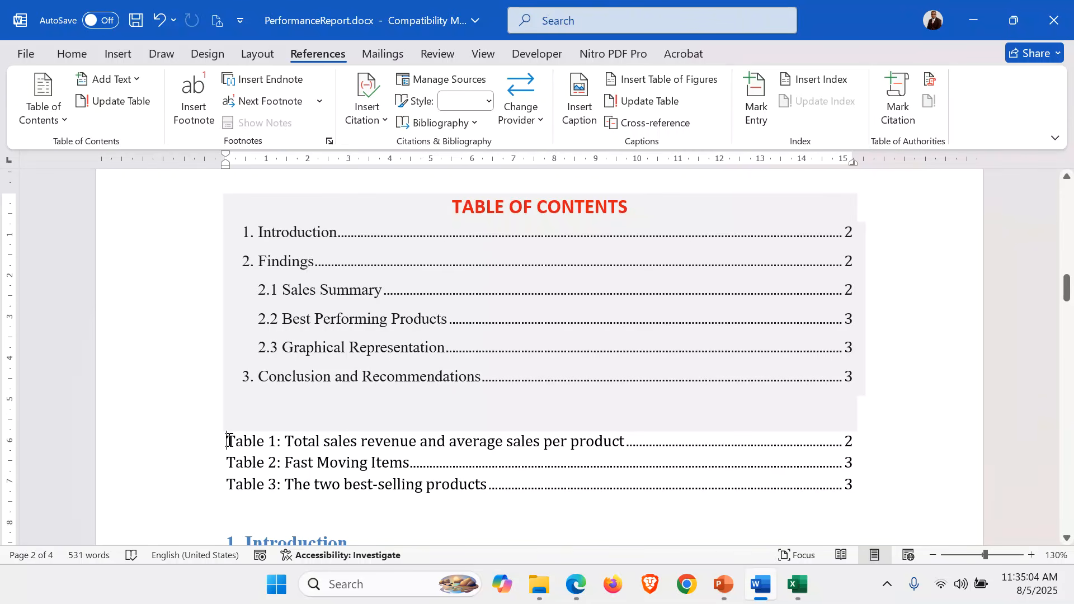
key(Return)
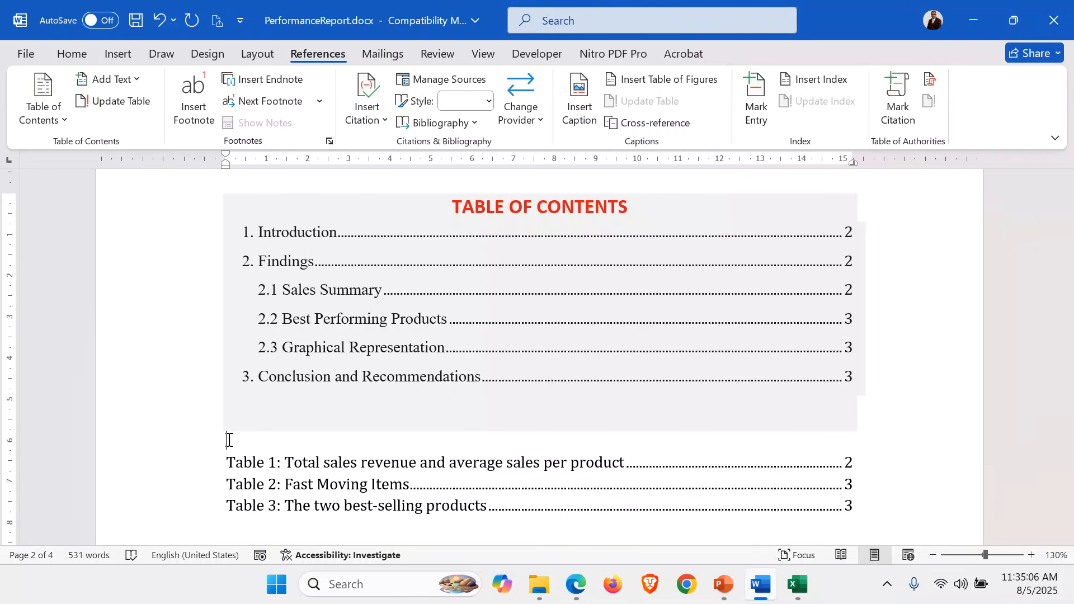
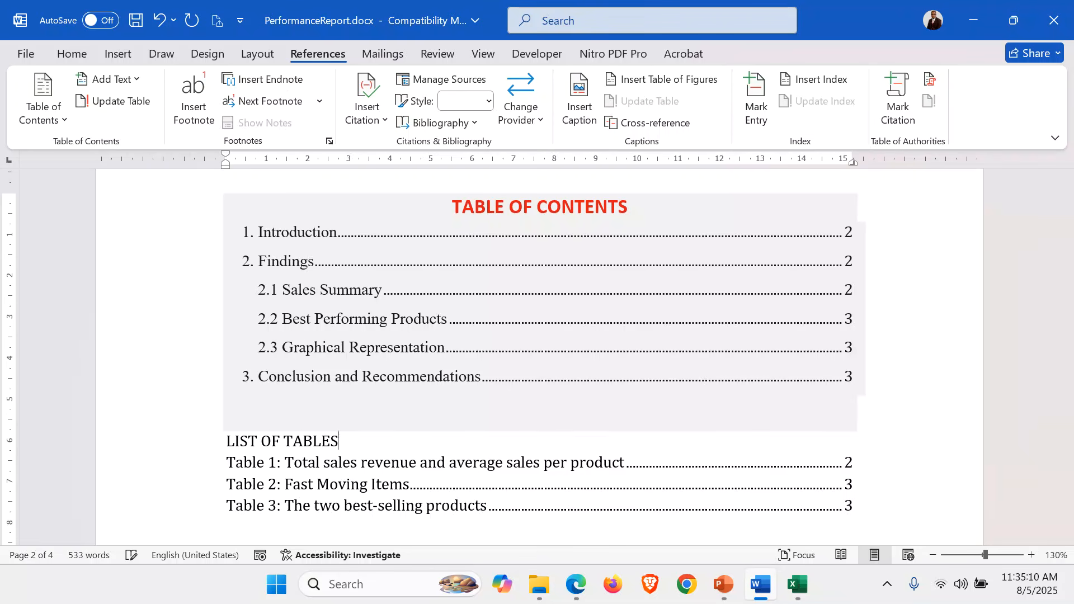
Make the LIST OF TABLES heading bold and centre it on the page
click(175, 448)
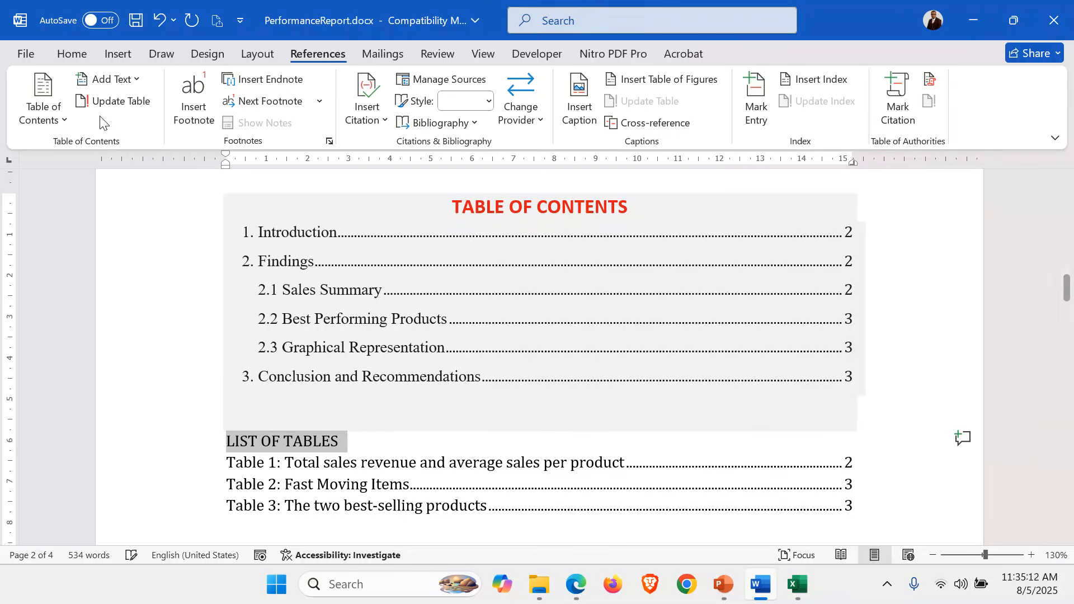
click(72, 53)
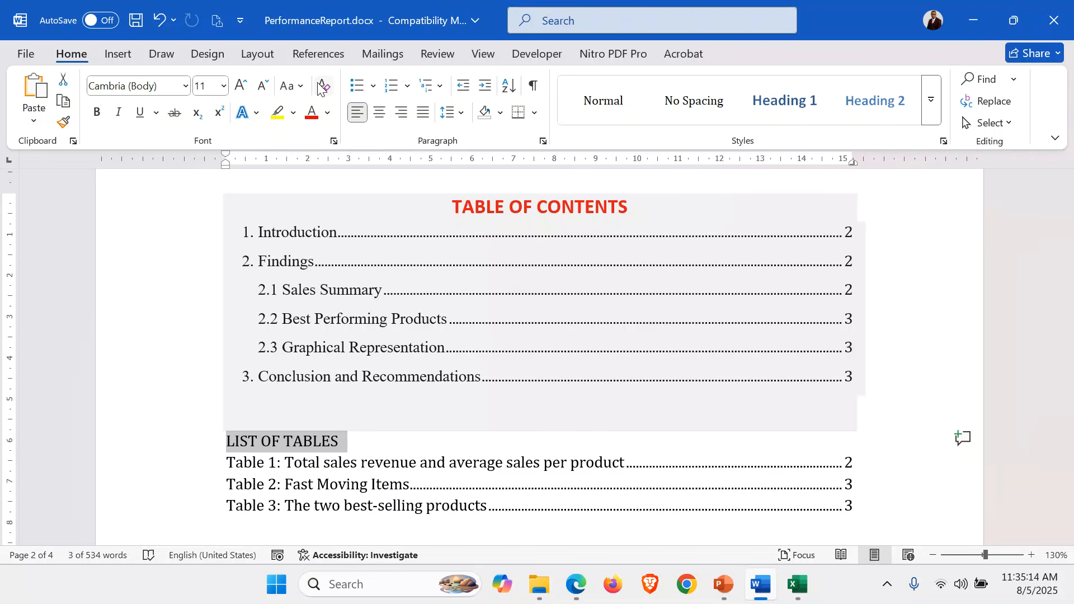
click(96, 111)
click(379, 112)
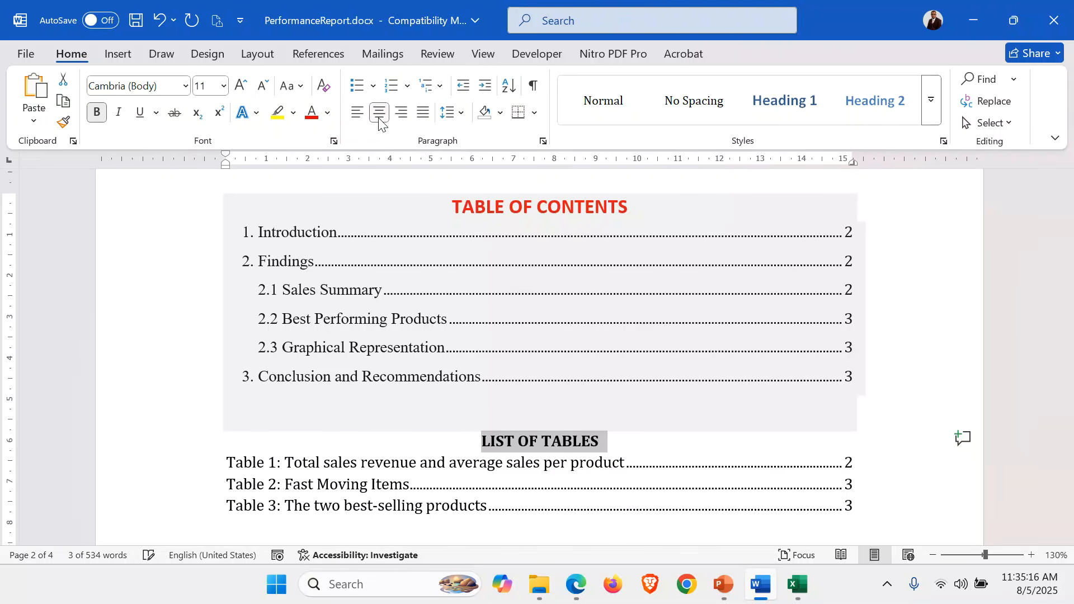
Set the LIST OF TABLES heading to font size 18 and colour it red
click(242, 86)
click(242, 86)
click(242, 86)
click(241, 86)
click(241, 85)
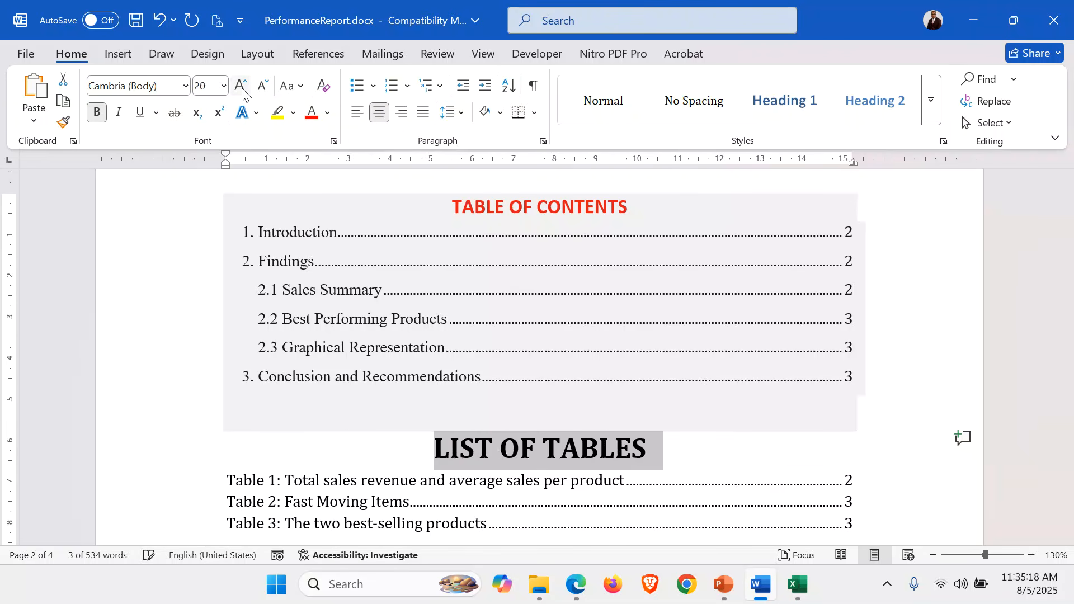
click(241, 86)
click(313, 115)
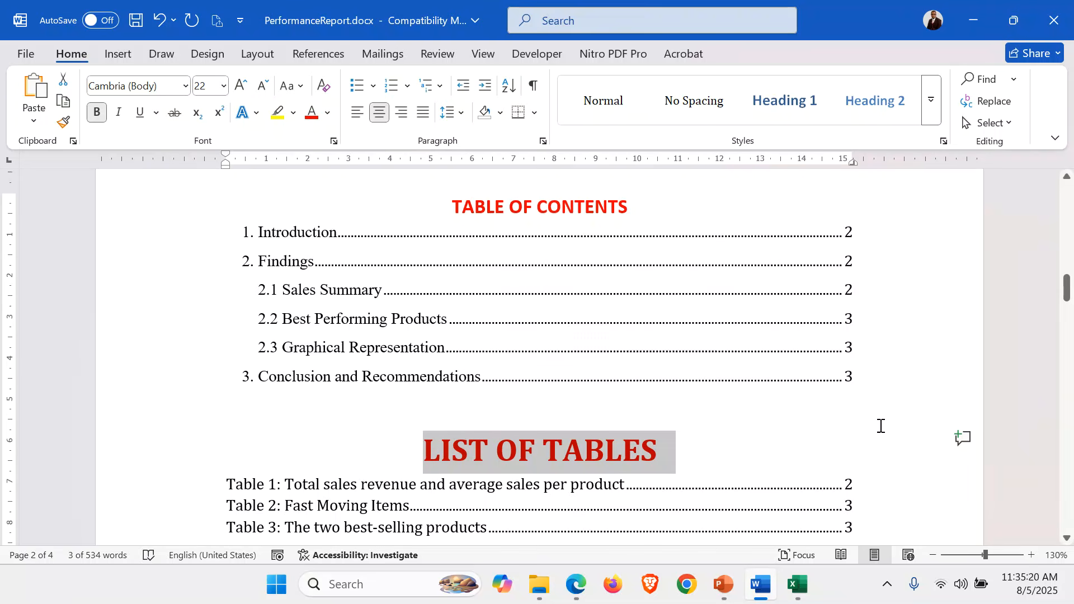
click(264, 88)
click(264, 88)
Insert a table of figures using the Figure caption label on a new line between the list of tables and the Introduction
scroll(826, 470, down, 5)
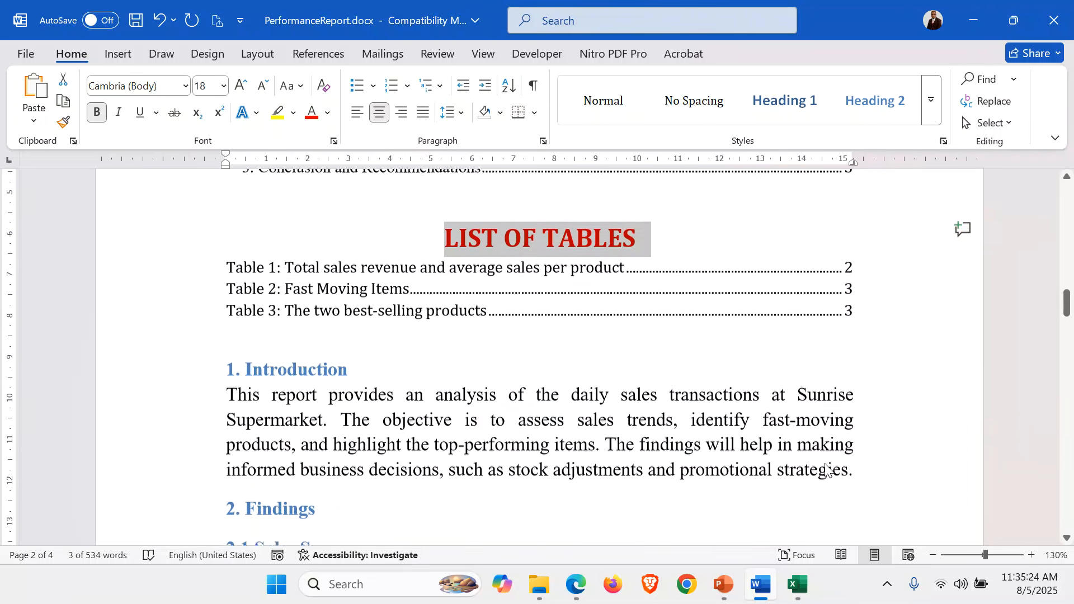
click(607, 294)
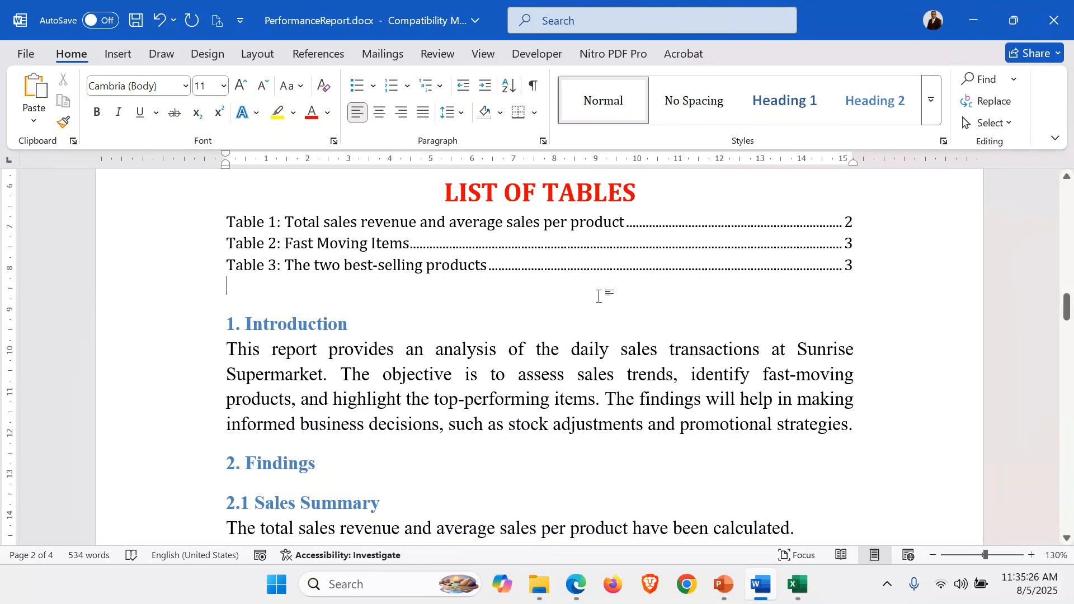
key(Return)
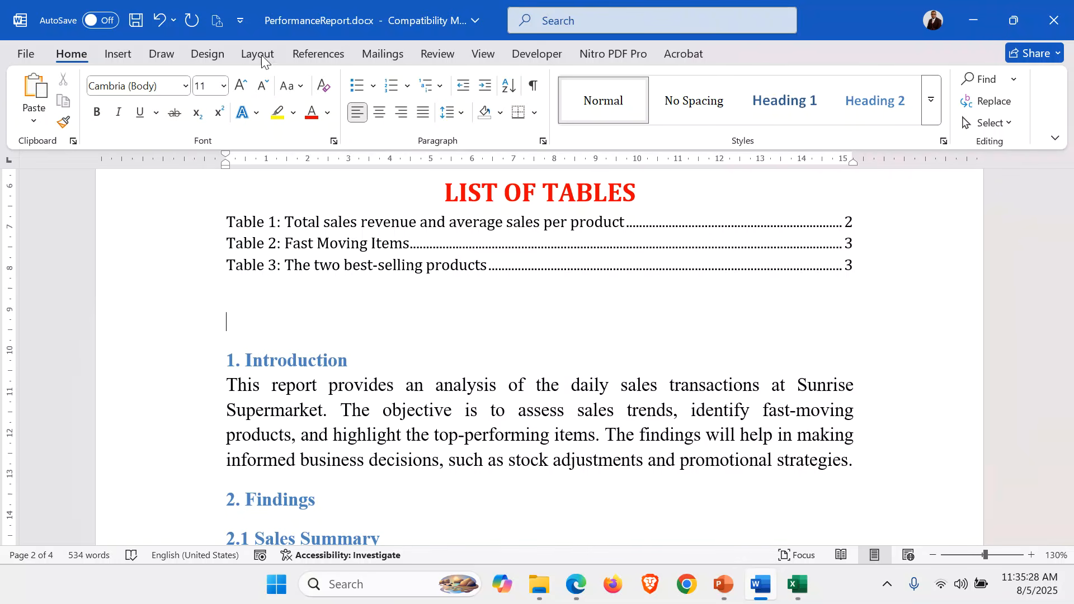
click(297, 58)
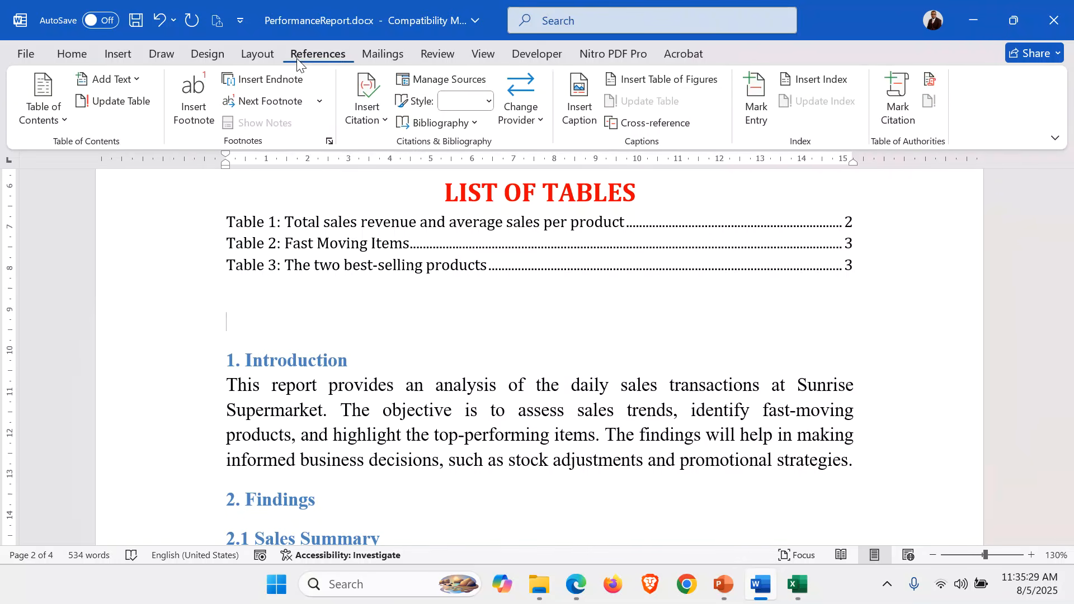
click(657, 85)
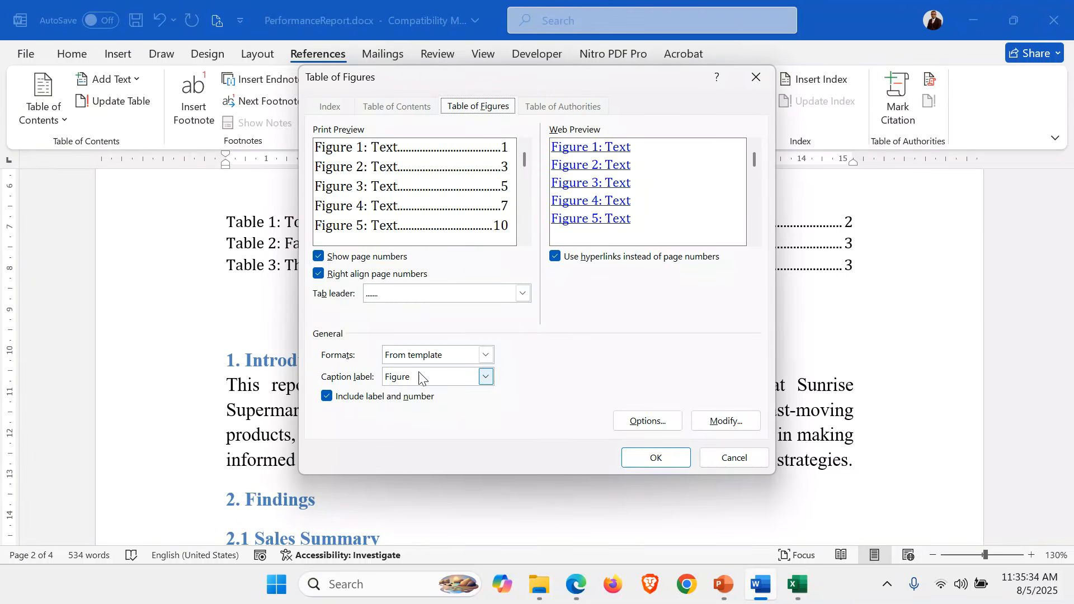
click(652, 456)
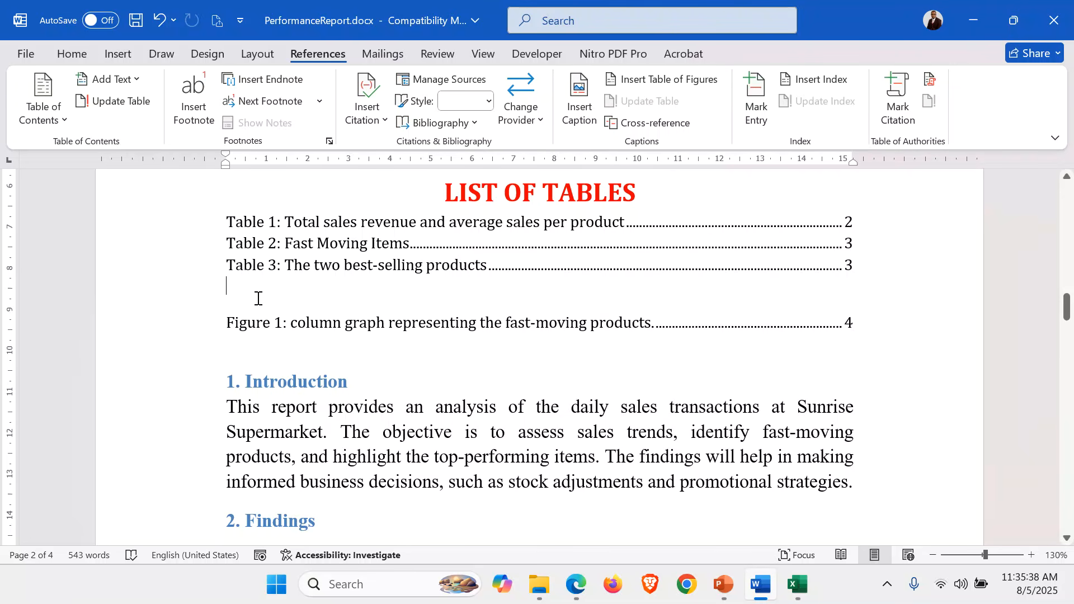
Copy the LIST OF TABLES heading above the Figure 1 entry and change its wording to LIST OF FIGURES
click(152, 191)
key(ctrl+c)
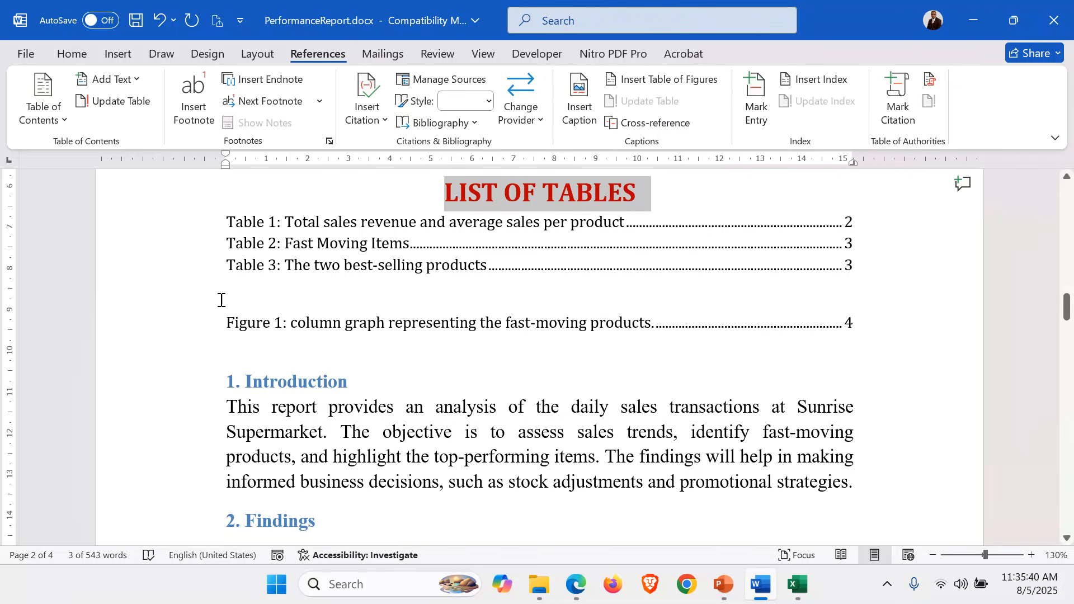
click(245, 304)
key(ctrl+v)
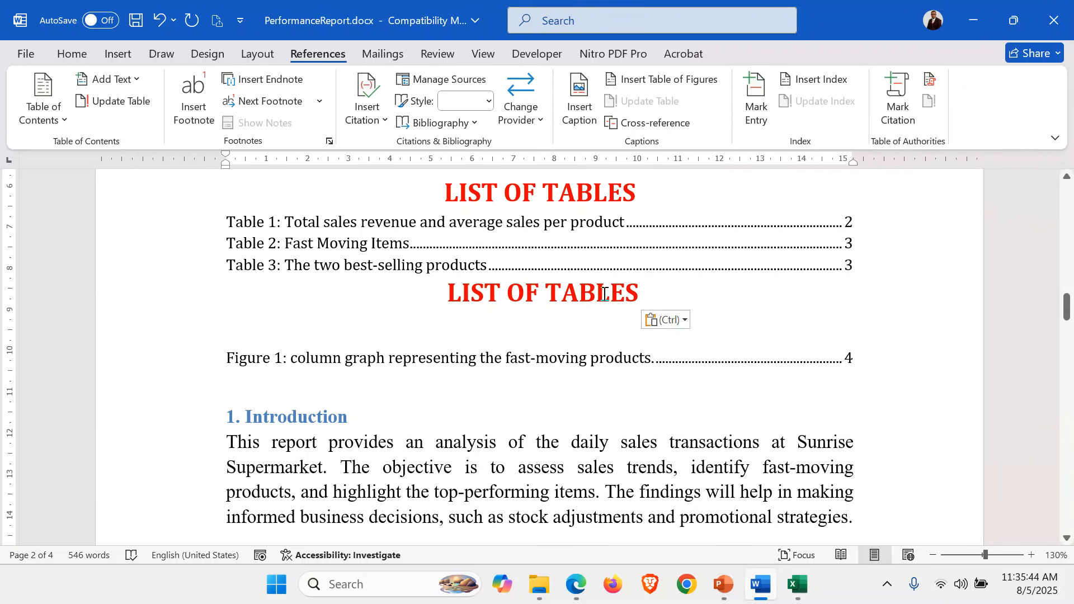
key(BackSpace)
key(BackSpace)
key(BackSpace)
key(BackSpace)
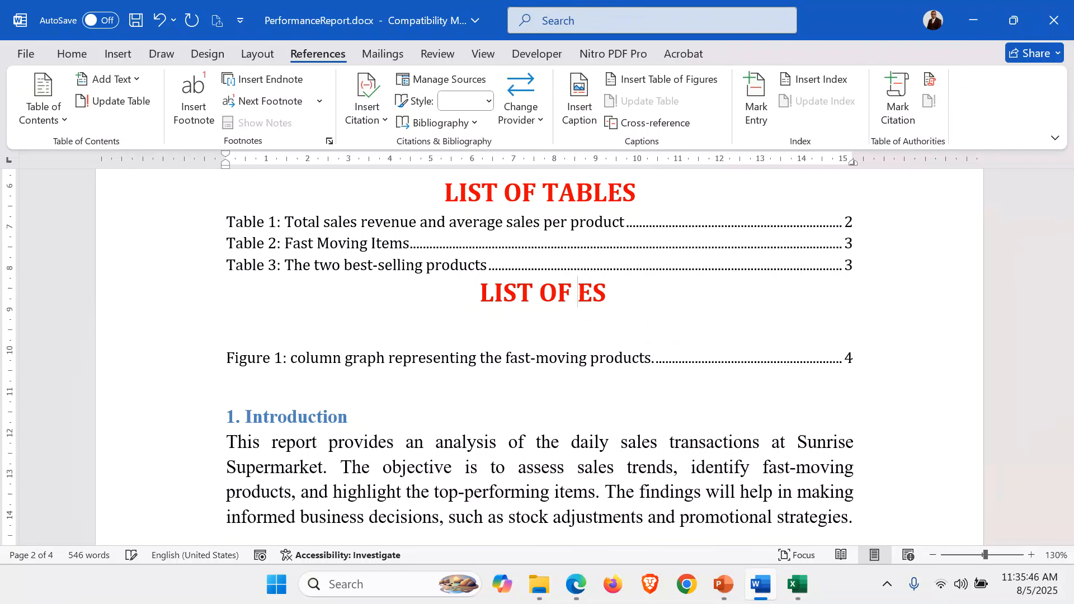
text(FIGUR)
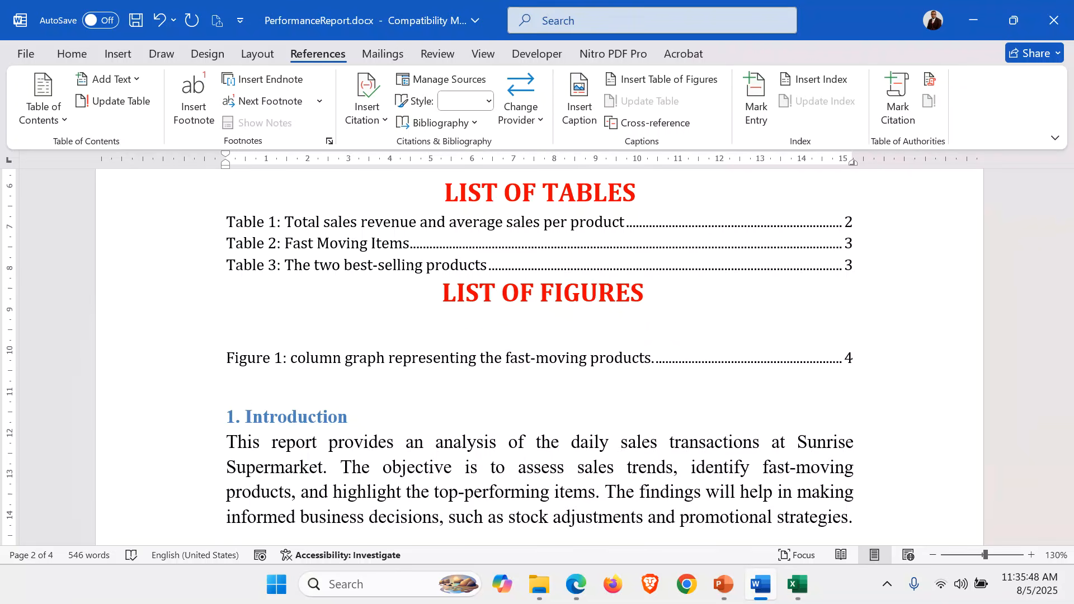
Remove the blank line below the LIST OF FIGURES heading and add a blank line above both the LIST OF FIGURES and LIST OF TABLES headings
click(500, 338)
key(Delete)
click(443, 289)
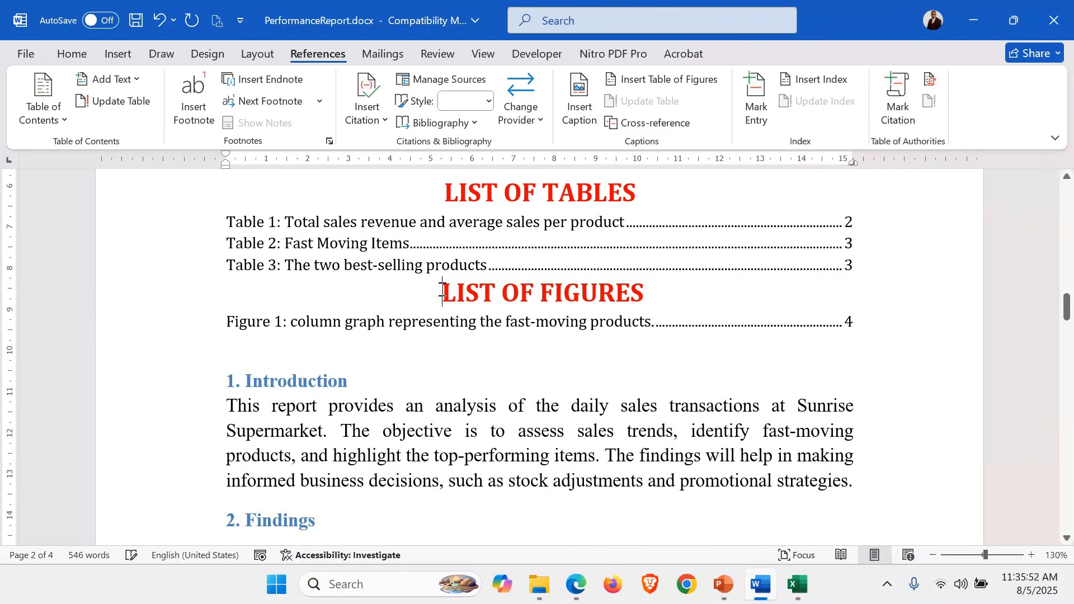
key(Return)
scroll(492, 270, up, 3)
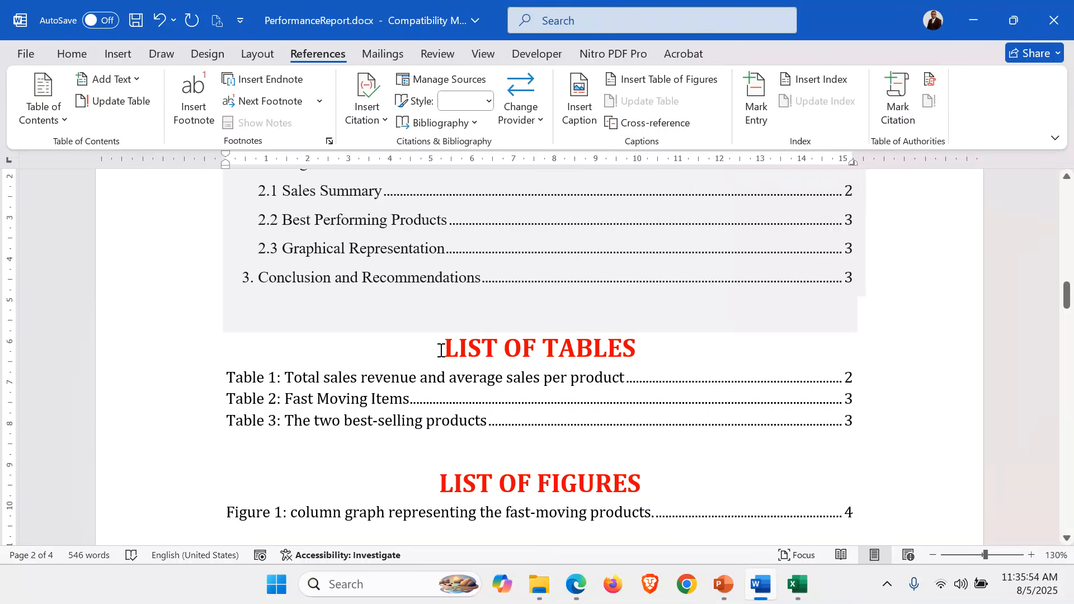
click(441, 350)
key(Return)
Insert a page break after the list of figures so that the Introduction section starts on a new page
scroll(425, 355, down, 3)
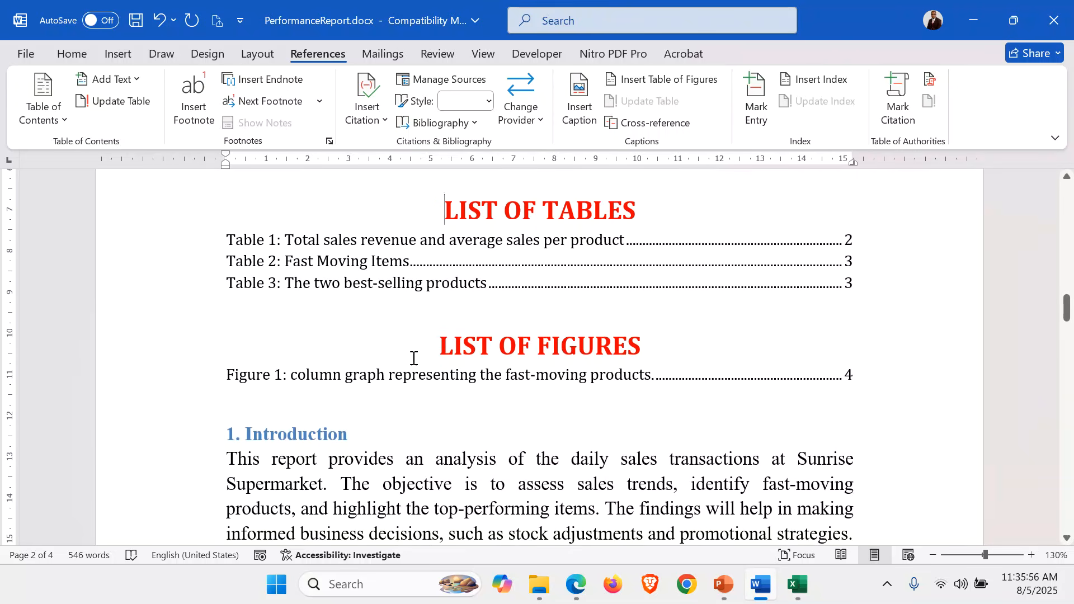
click(369, 415)
key(ctrl+Return)
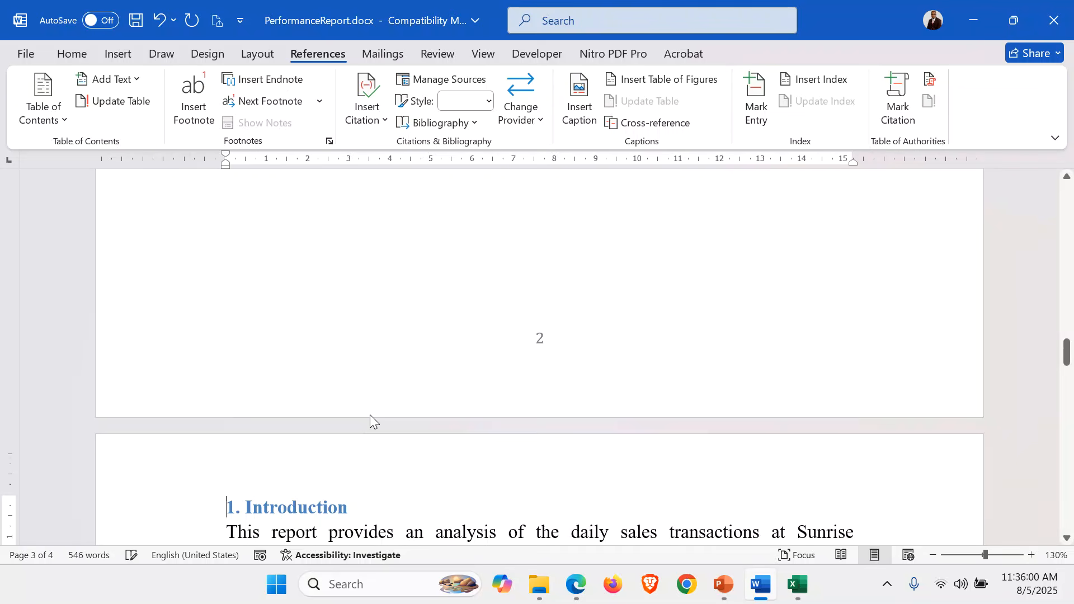
Review the whole report from the cover page through the contents lists, sales tables and column graph
scroll(371, 421, up, 20)
scroll(370, 417, down, 5)
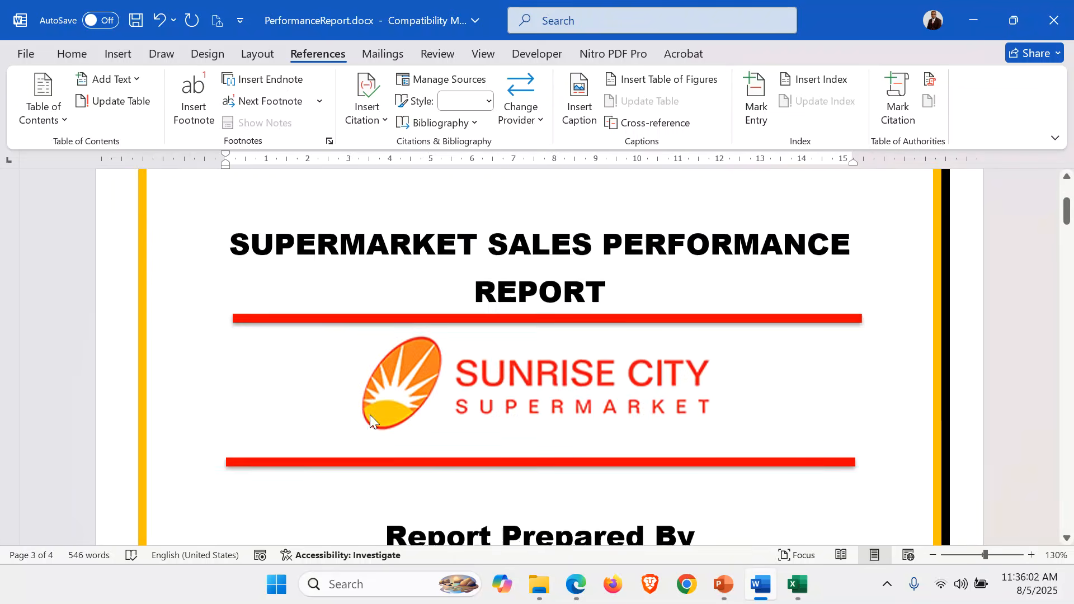
scroll(371, 416, up, 3)
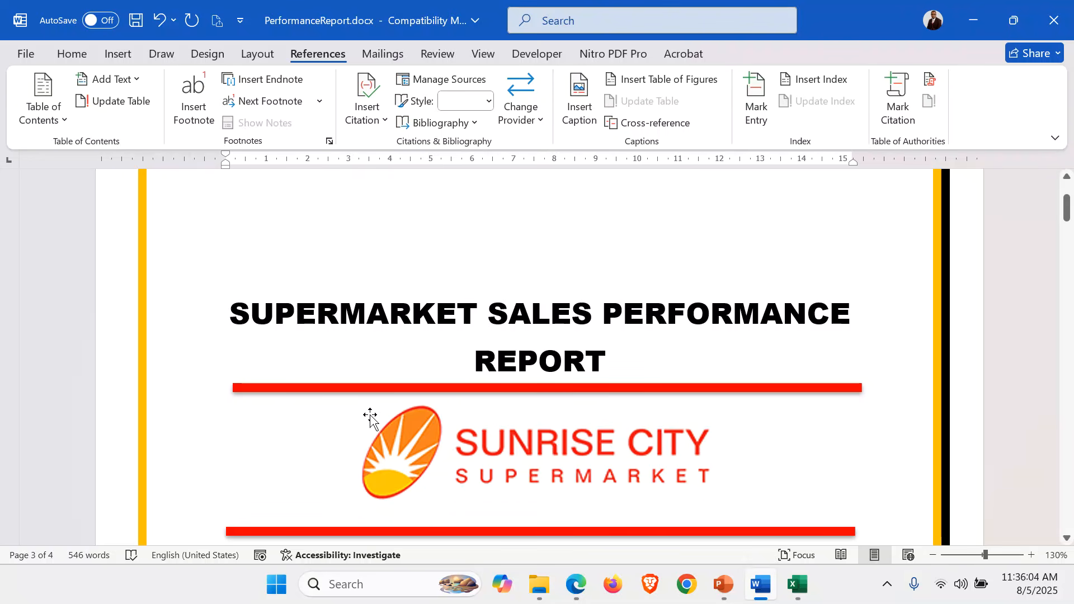
click(973, 400)
scroll(974, 399, down, 5)
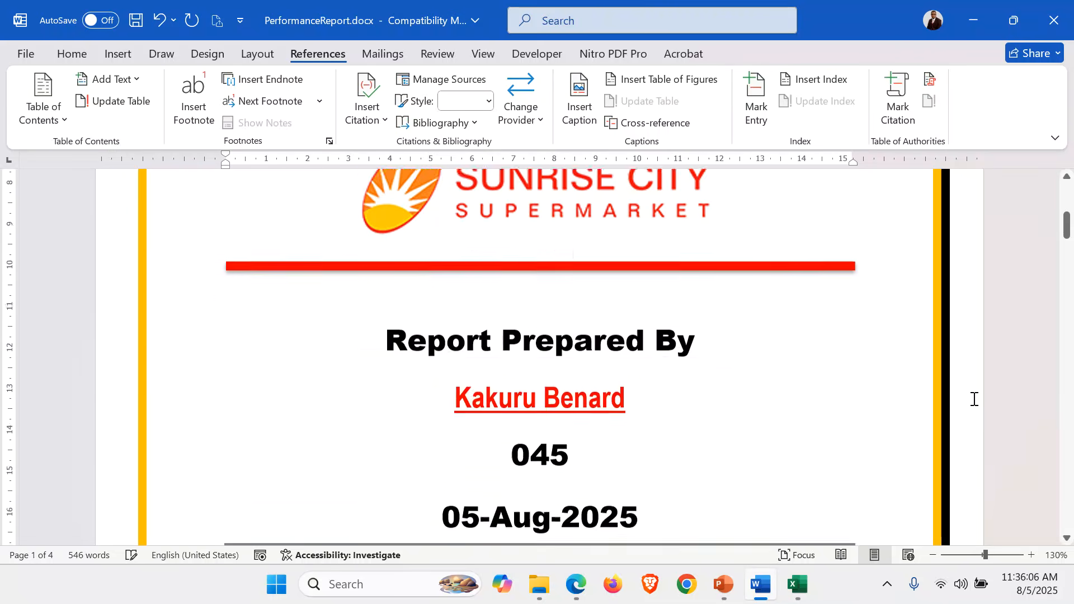
scroll(974, 399, down, 10)
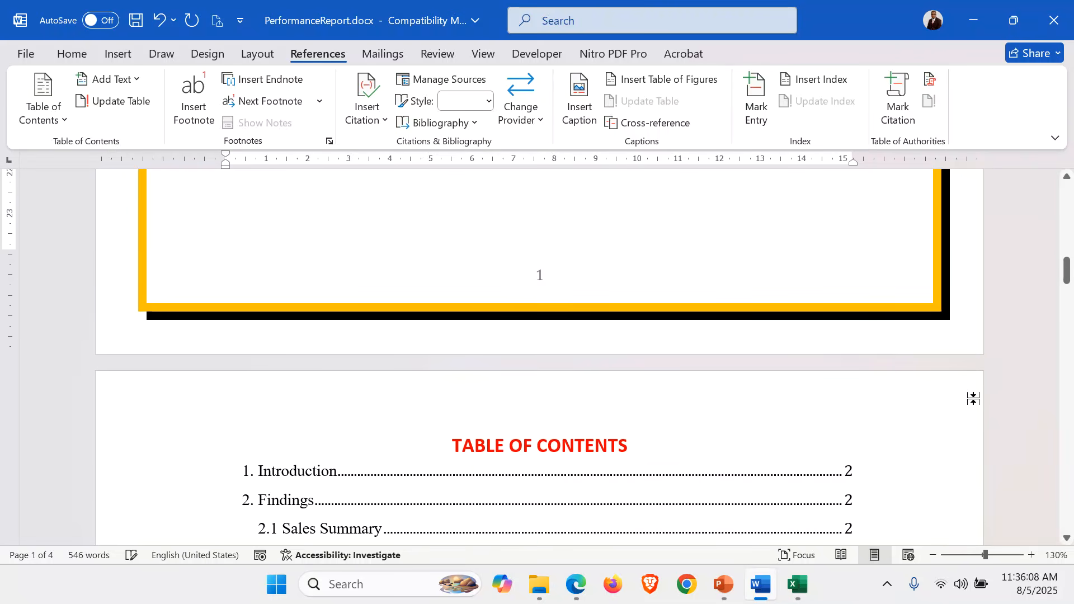
scroll(974, 399, down, 4)
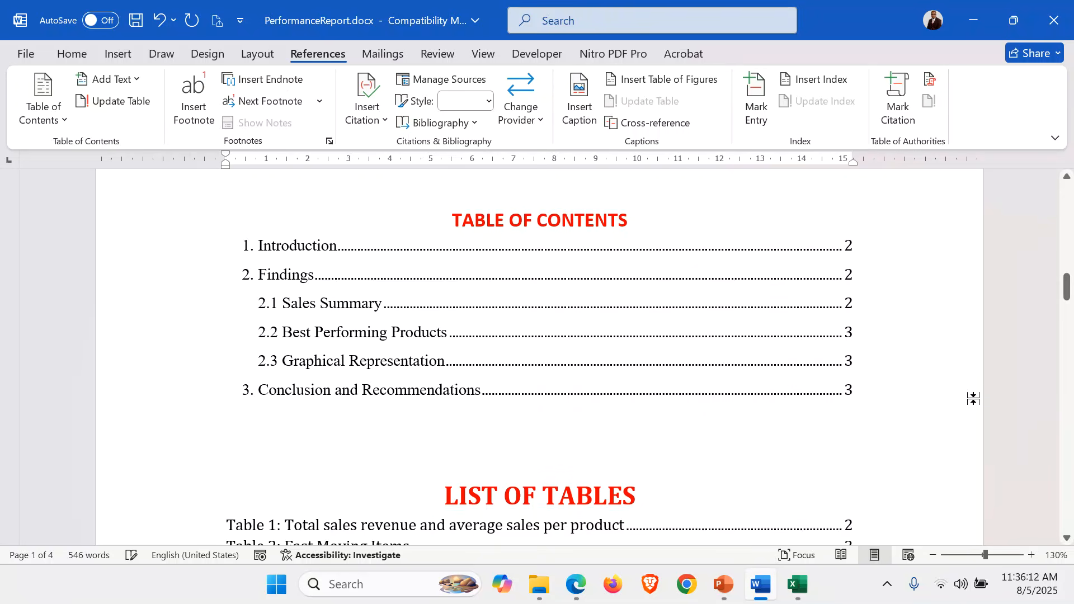
scroll(973, 399, down, 5)
scroll(974, 399, down, 3)
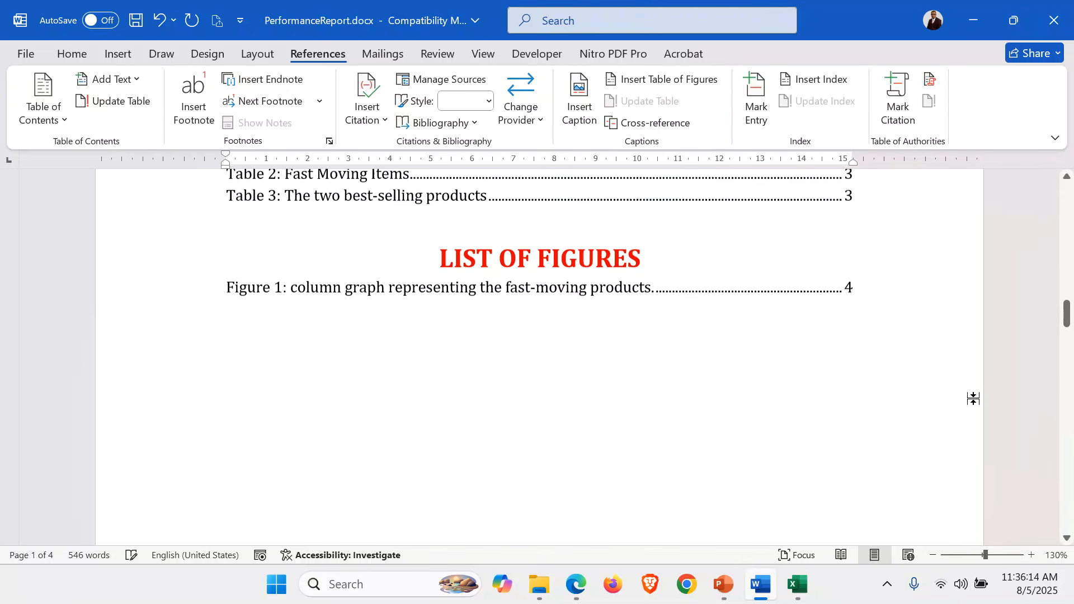
scroll(973, 399, down, 10)
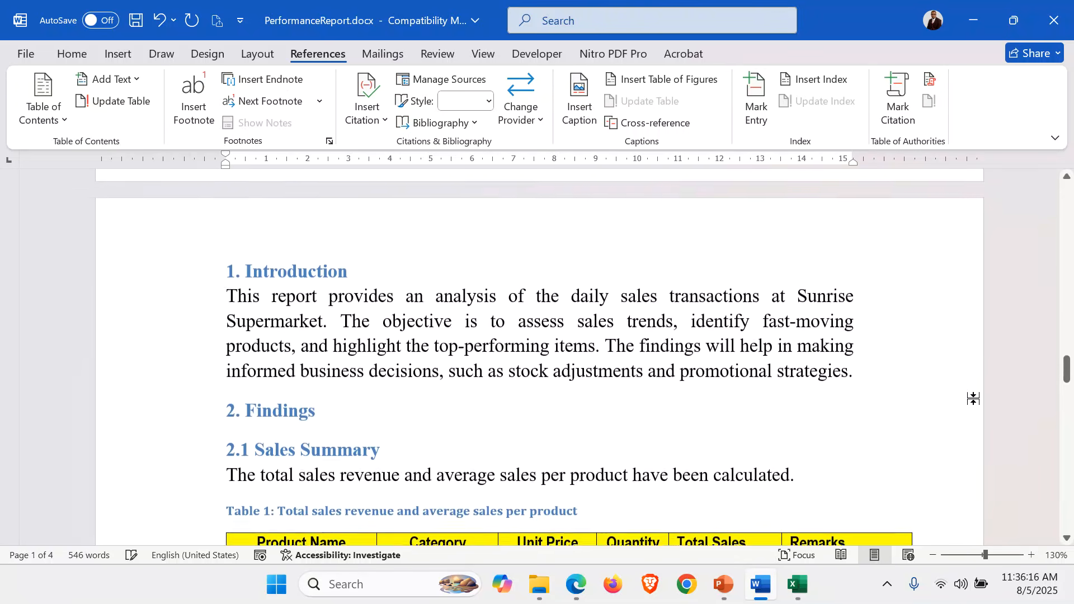
scroll(973, 399, down, 4)
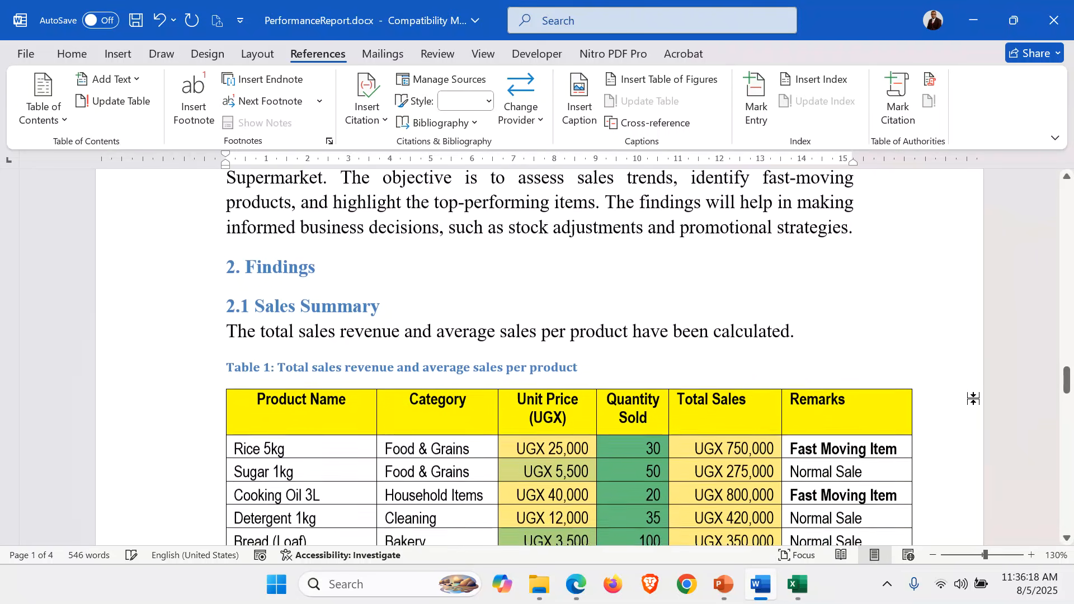
scroll(973, 399, down, 9)
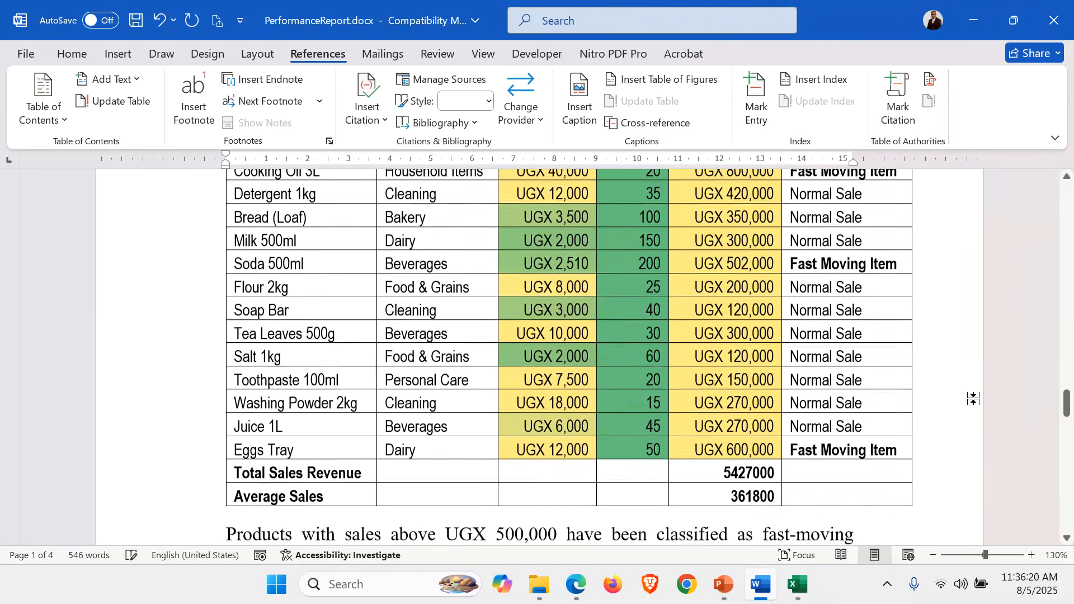
scroll(974, 399, down, 15)
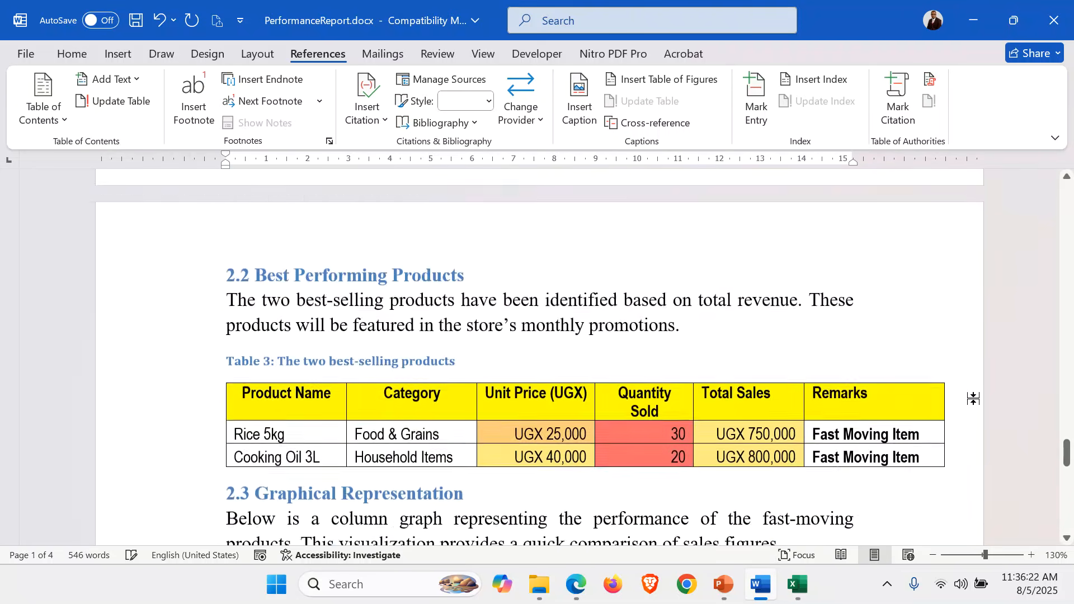
scroll(930, 386, down, 8)
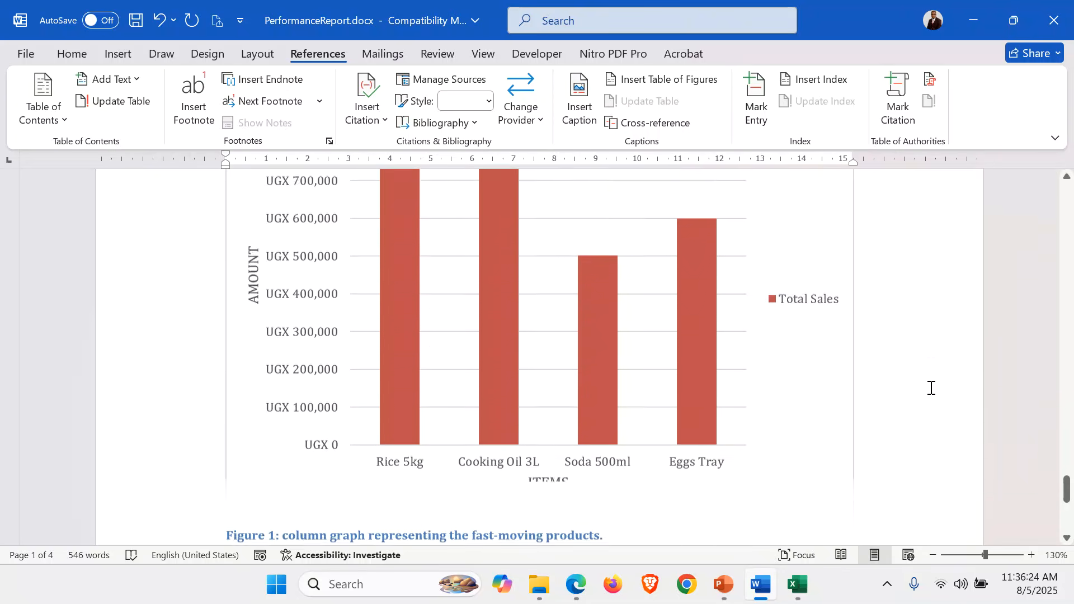
scroll(930, 387, up, 20)
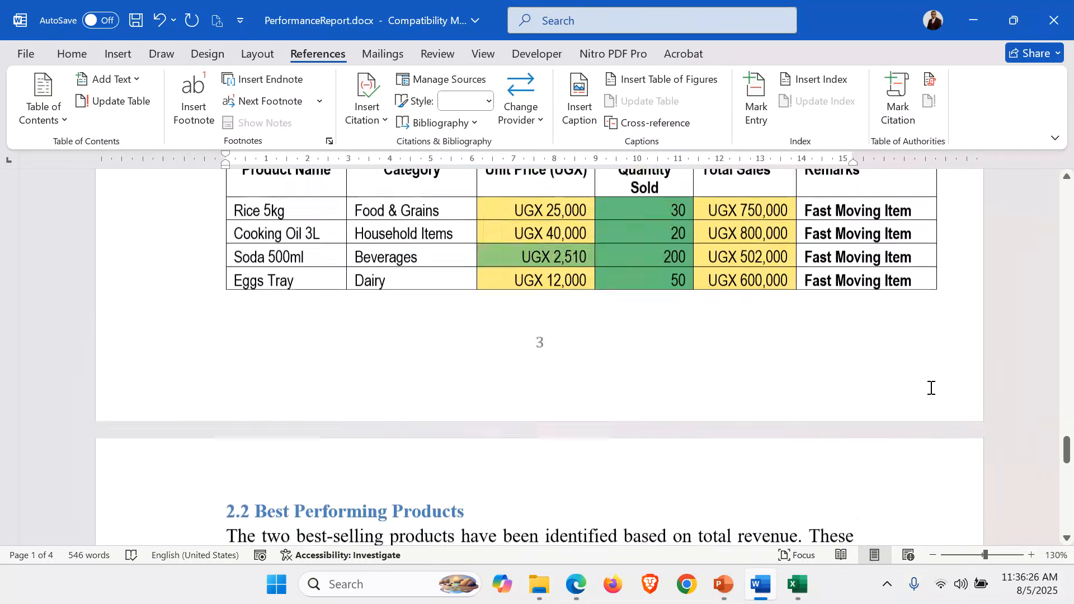
scroll(931, 387, down, 4)
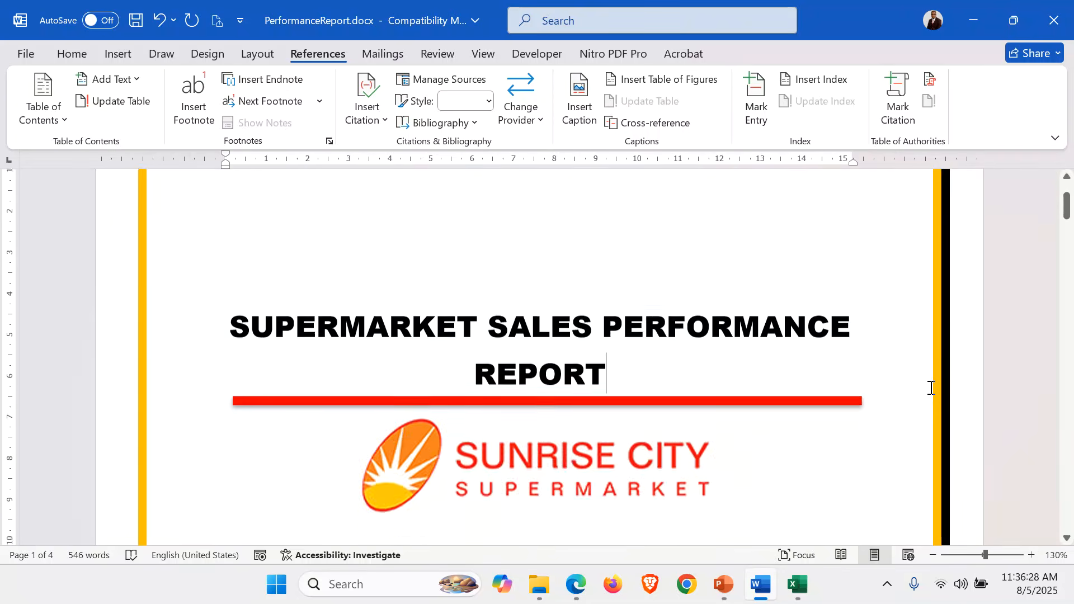
Add a page header containing the author's full name, centre it and close the header
scroll(930, 386, up, 3)
scroll(929, 386, down, 1)
click(665, 360)
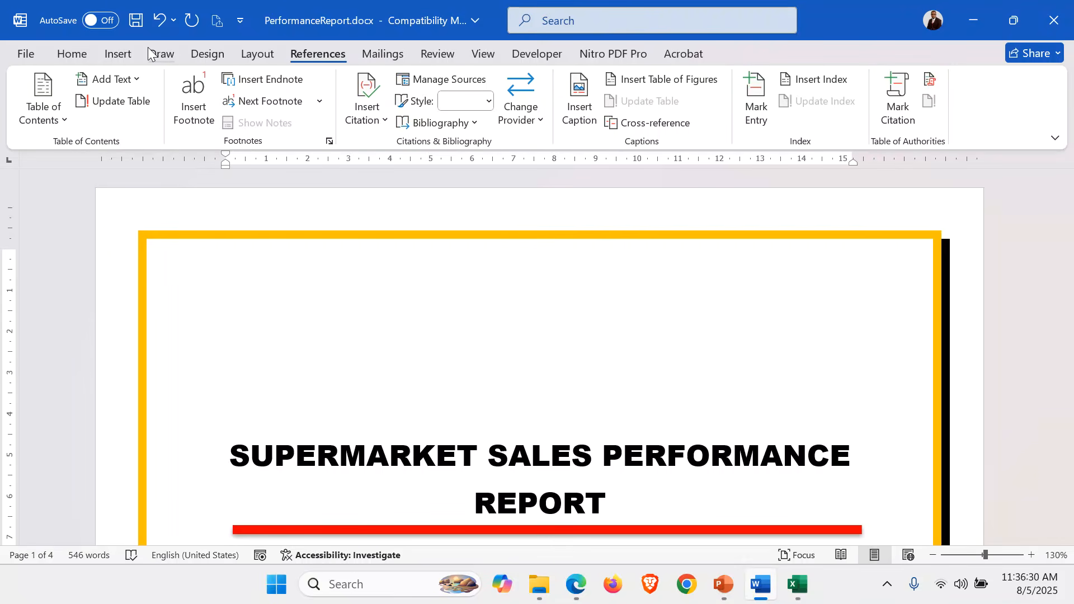
click(129, 49)
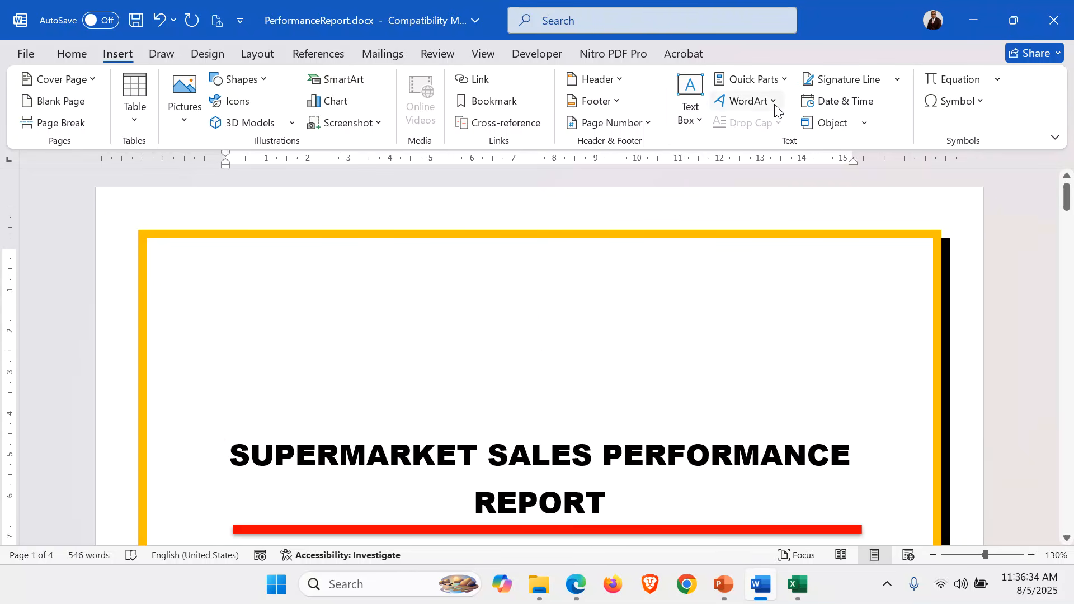
click(623, 80)
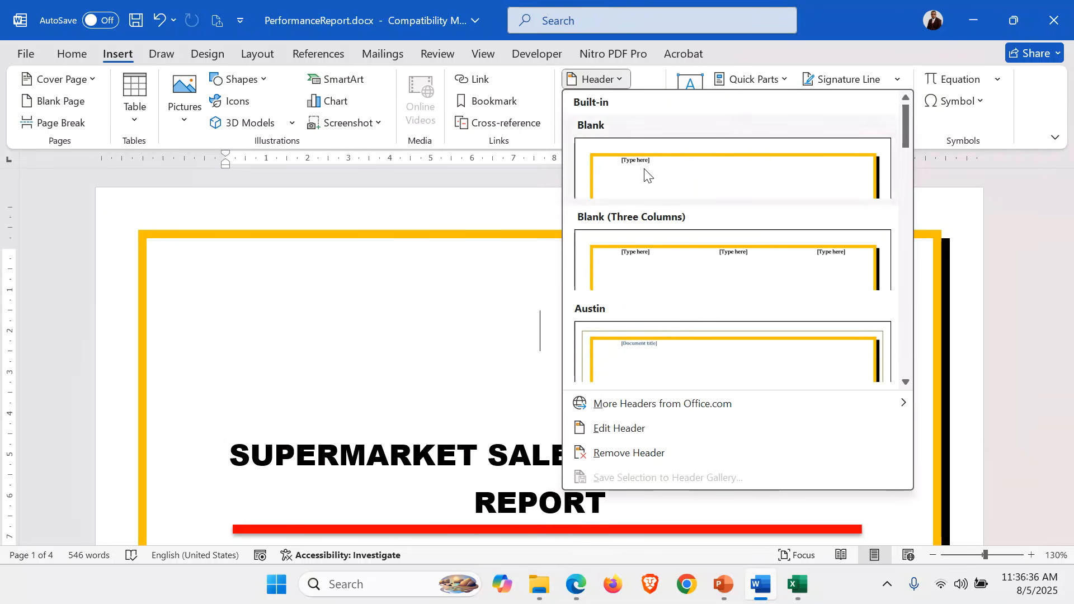
click(650, 427)
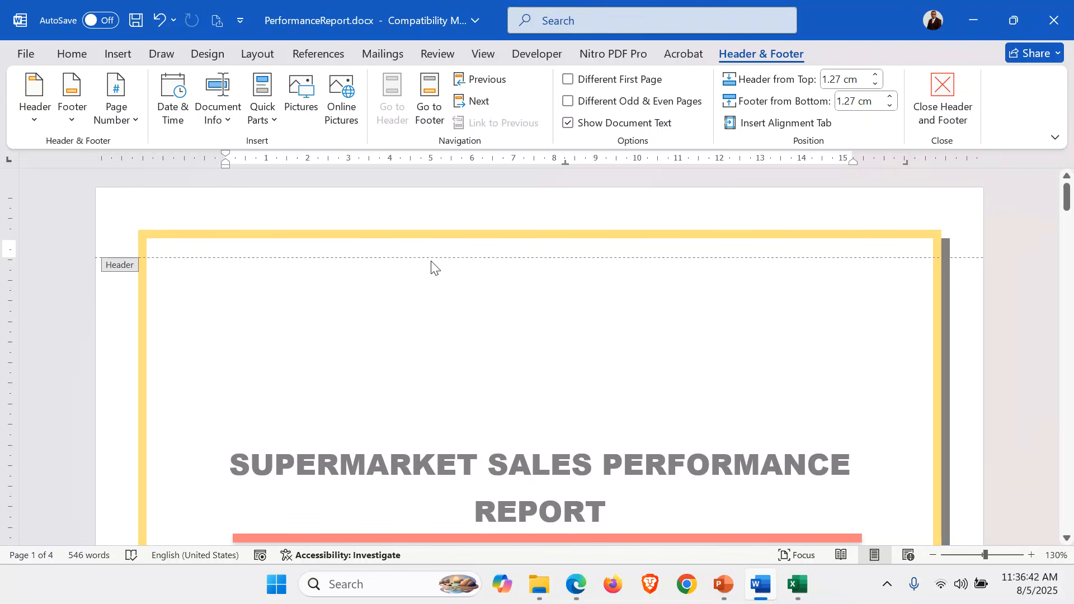
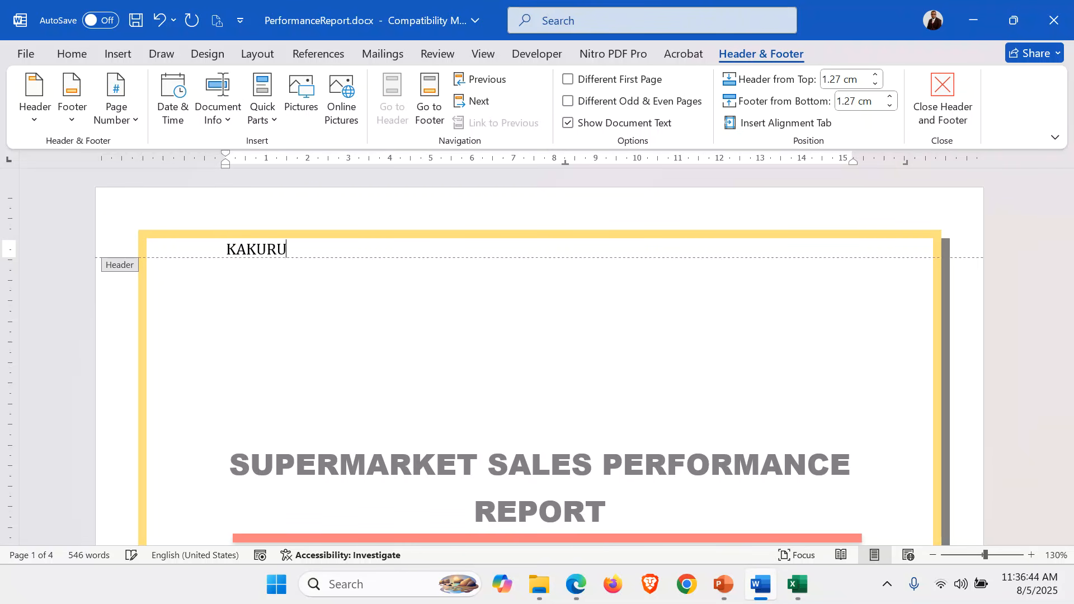
key(ctrl+e)
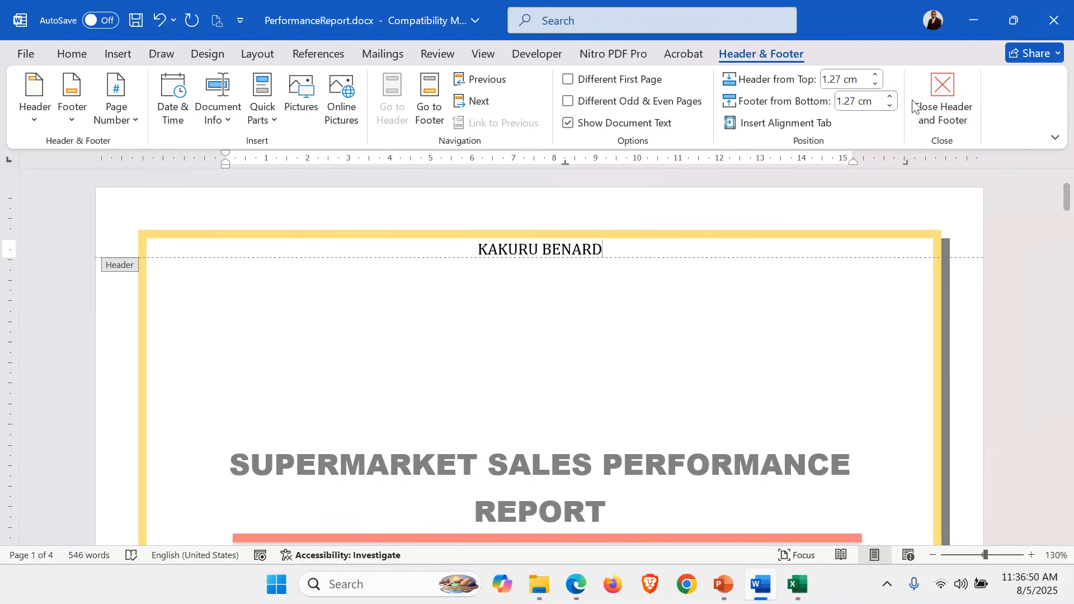
click(942, 99)
Check the new header on each page, from the table of contents through the Introduction, sales tables and Best Performing Products section
scroll(799, 371, down, 3)
scroll(799, 371, down, 20)
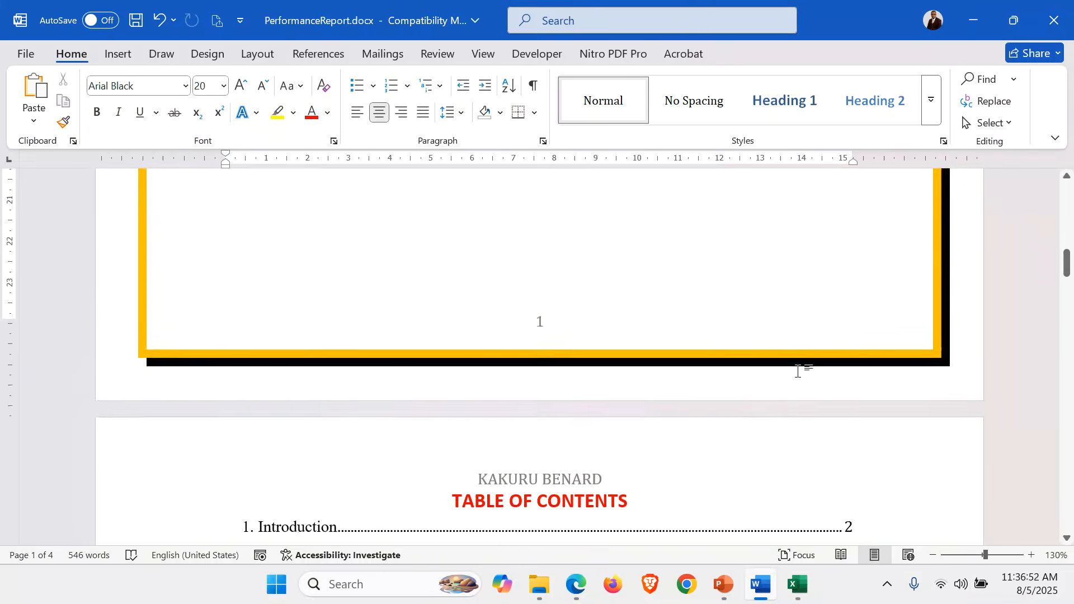
scroll(798, 370, down, 12)
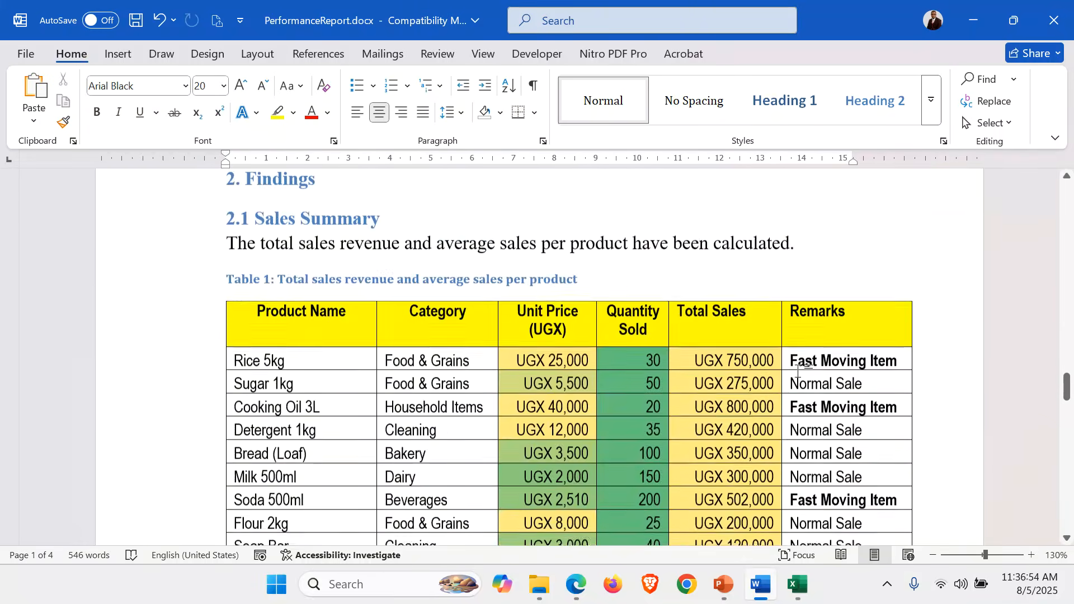
scroll(798, 371, up, 9)
scroll(798, 371, down, 5)
scroll(798, 371, up, 8)
scroll(798, 371, up, 6)
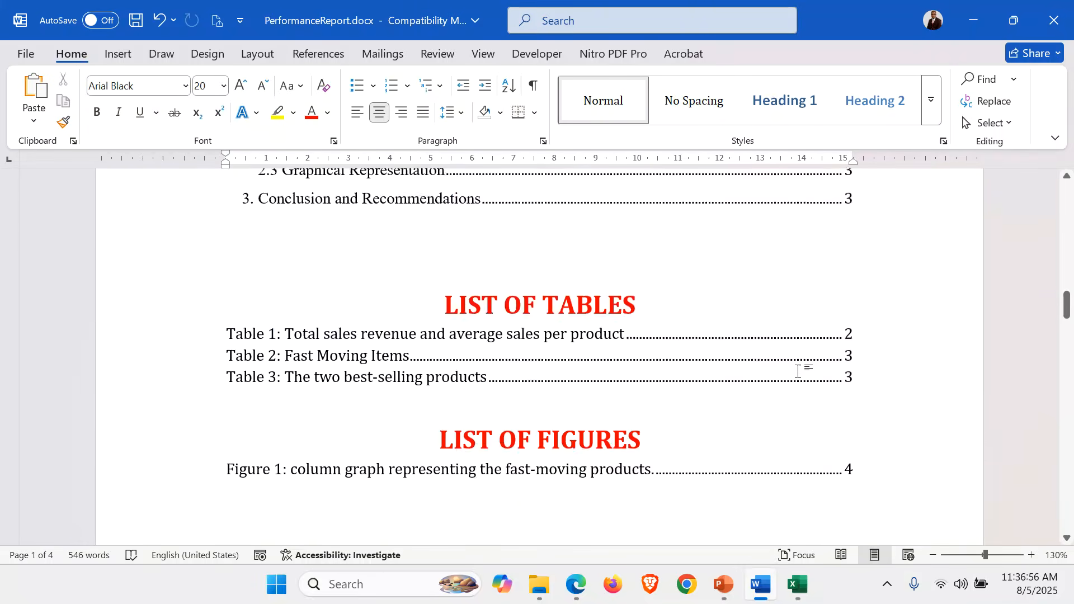
scroll(799, 370, down, 10)
scroll(798, 371, down, 15)
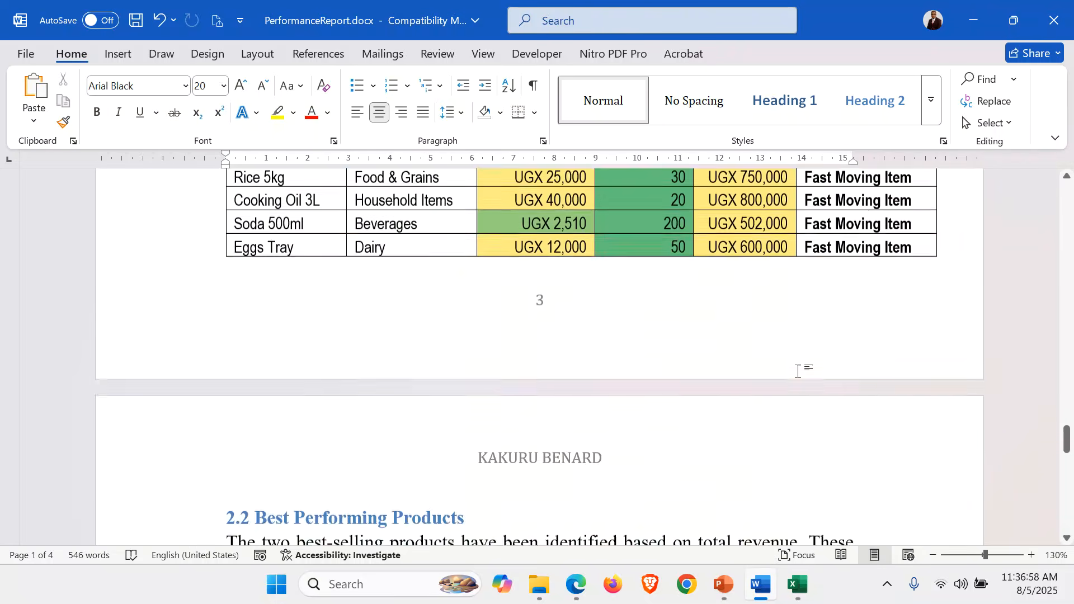
scroll(798, 371, up, 4)
scroll(798, 371, up, 6)
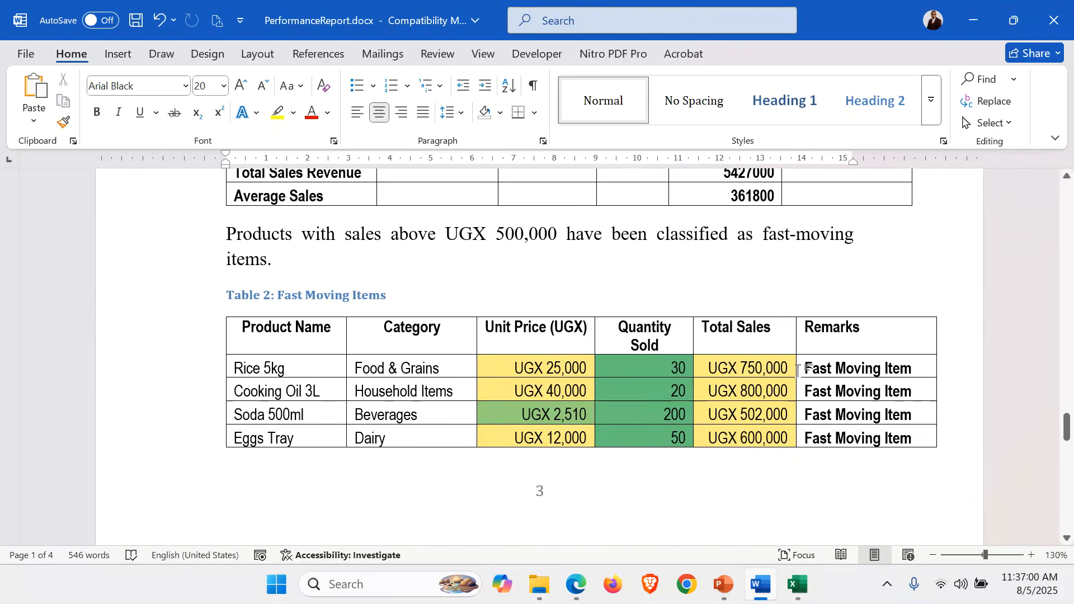
scroll(639, 402, down, 6)
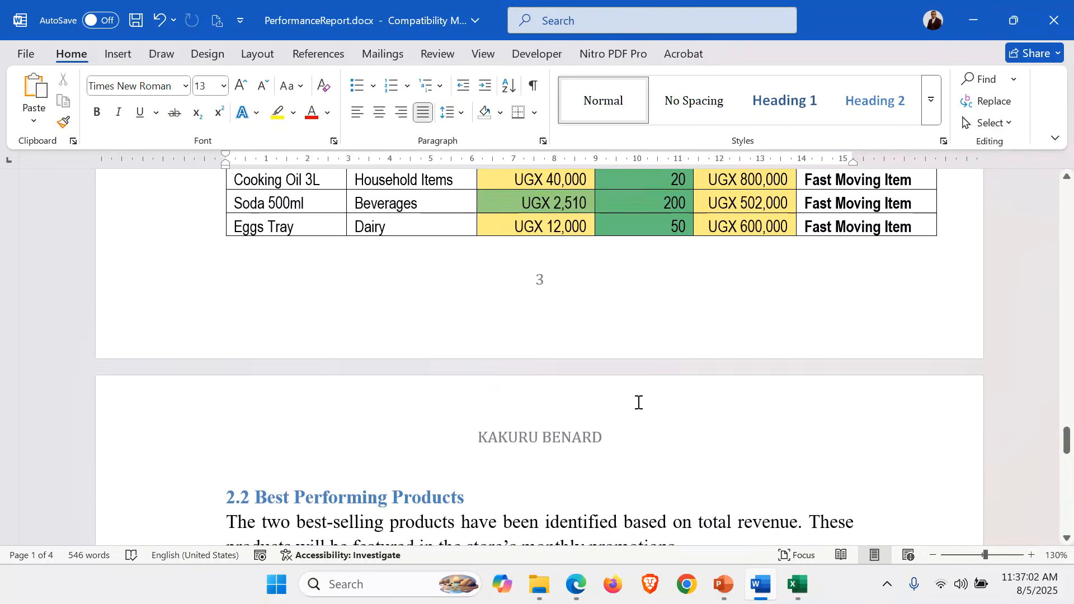
scroll(638, 402, up, 12)
scroll(638, 403, up, 1)
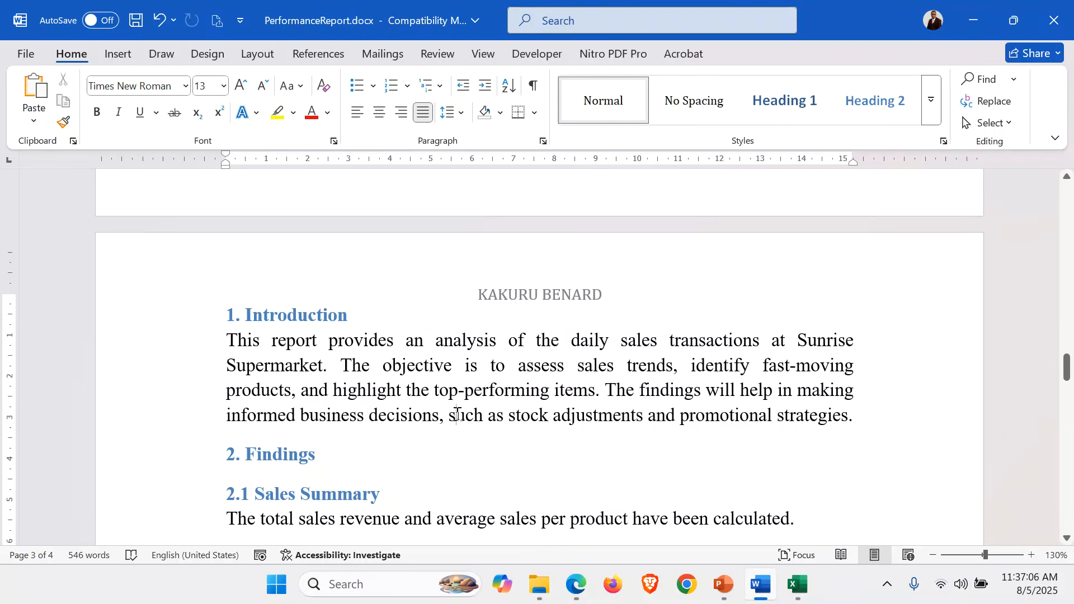
scroll(392, 400, down, 2)
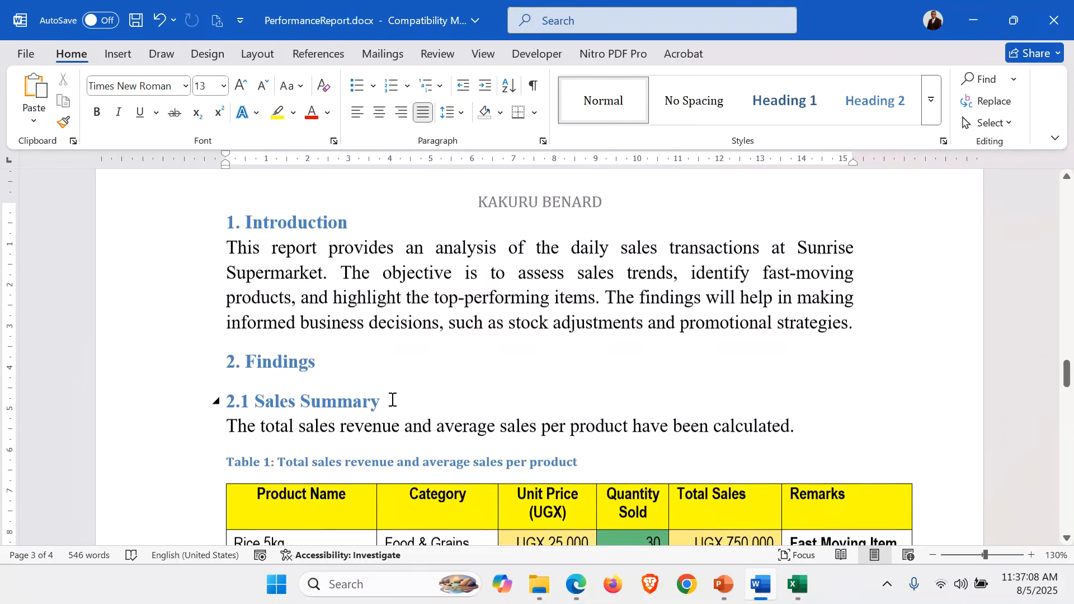
click(341, 335)
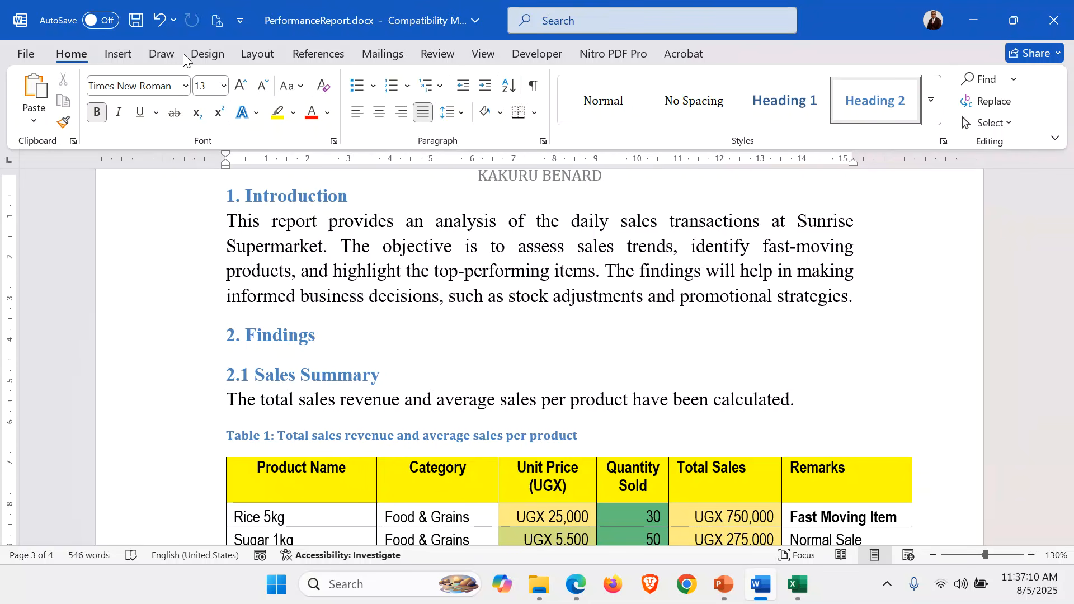
click(202, 54)
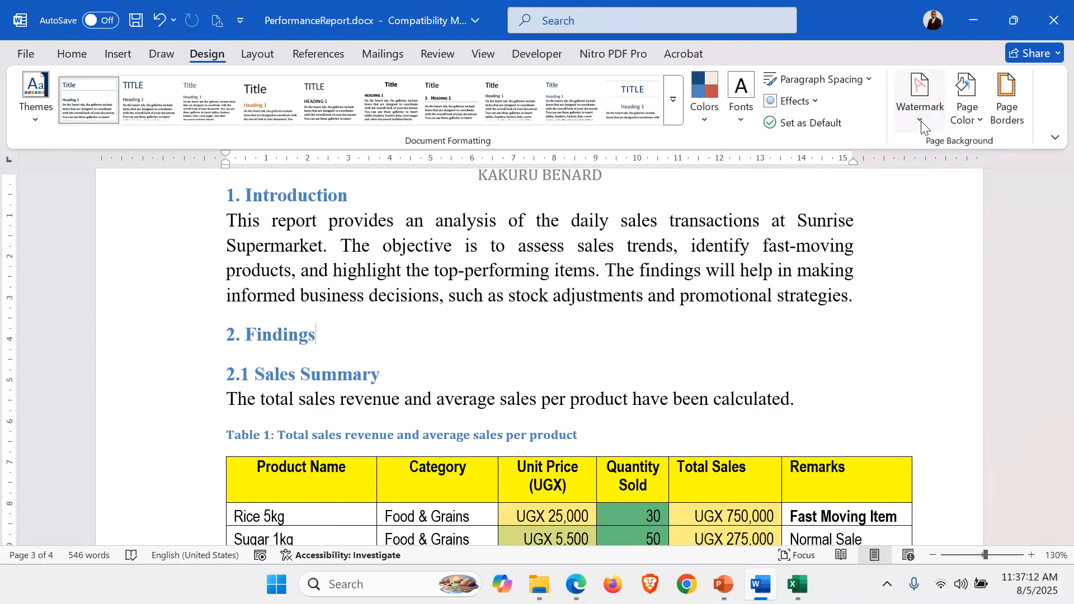
click(921, 120)
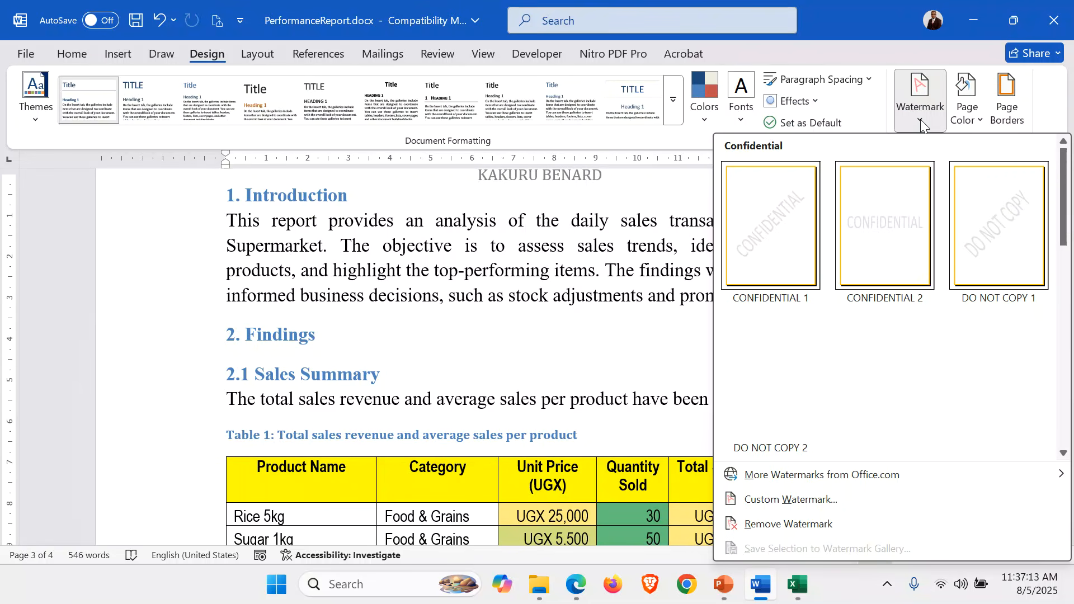
click(793, 500)
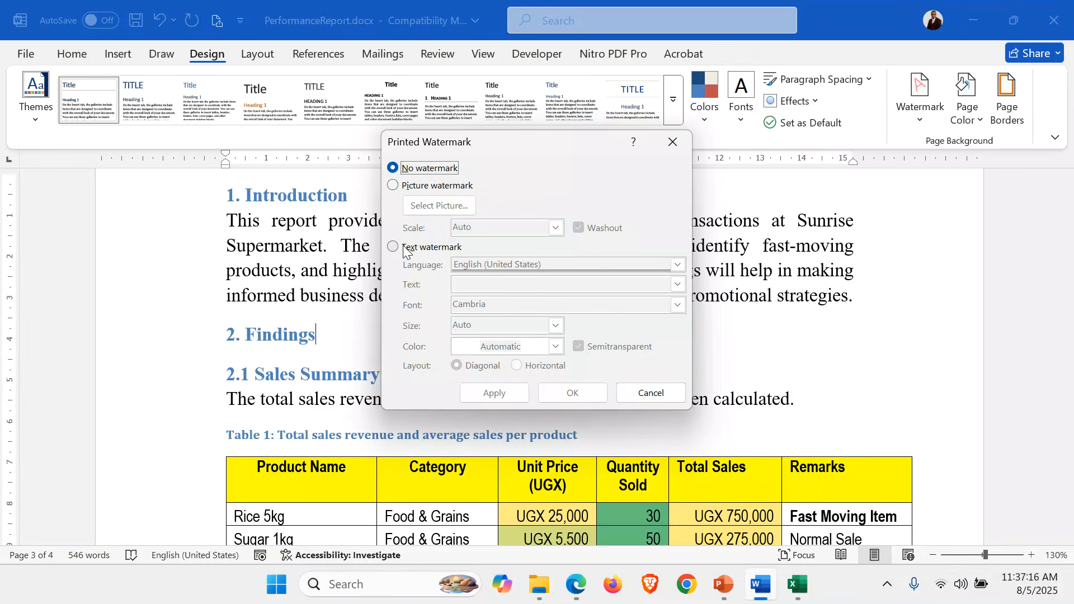
click(674, 148)
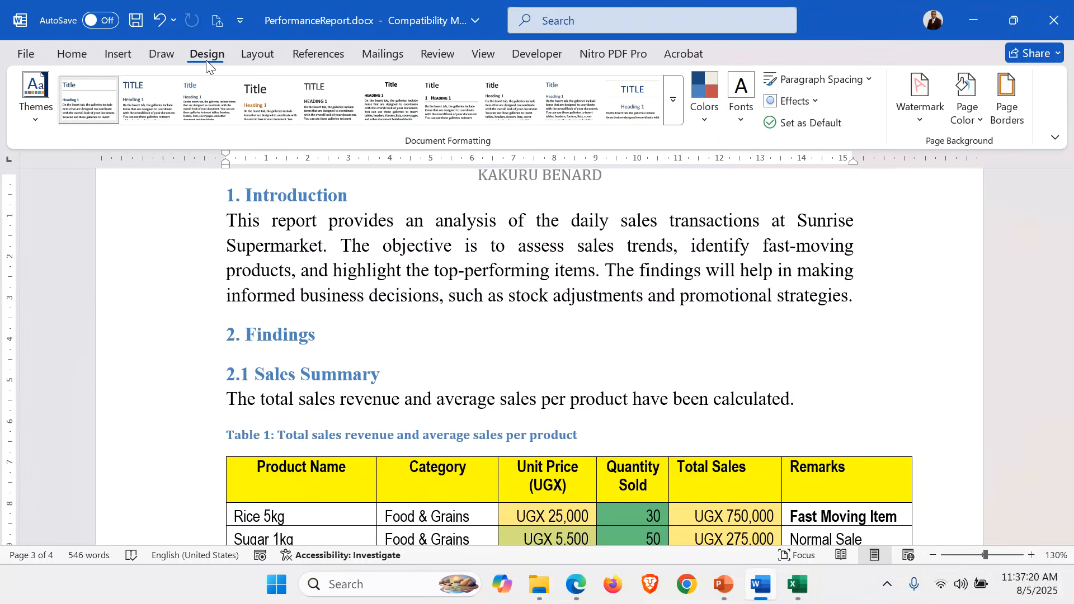
Insert the DO NOT COPY 1 watermark at the current document position, at the 2. Findings heading
click(912, 124)
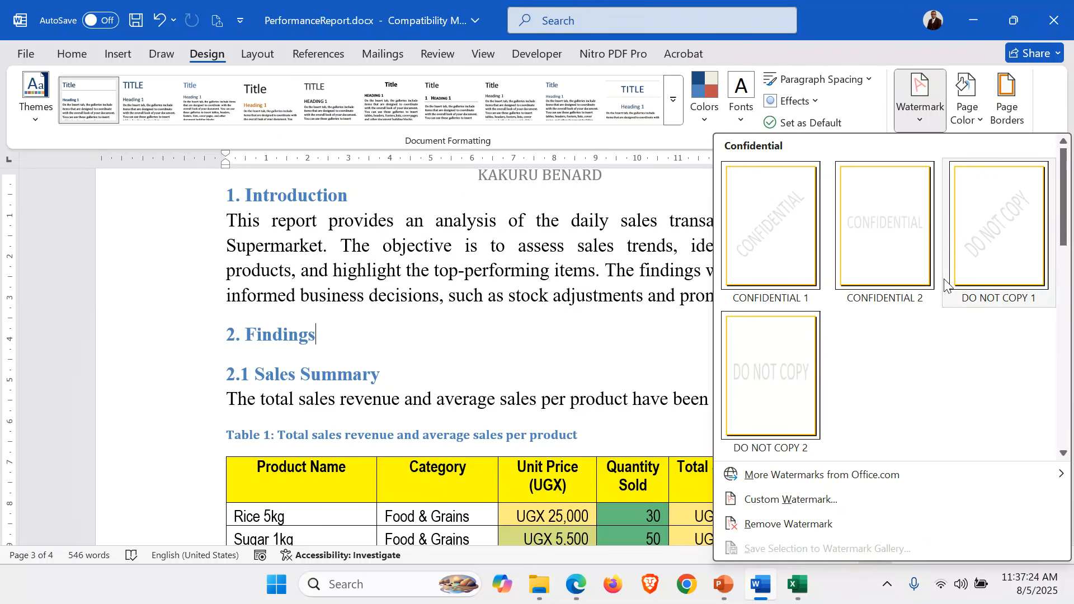
right_click(991, 258)
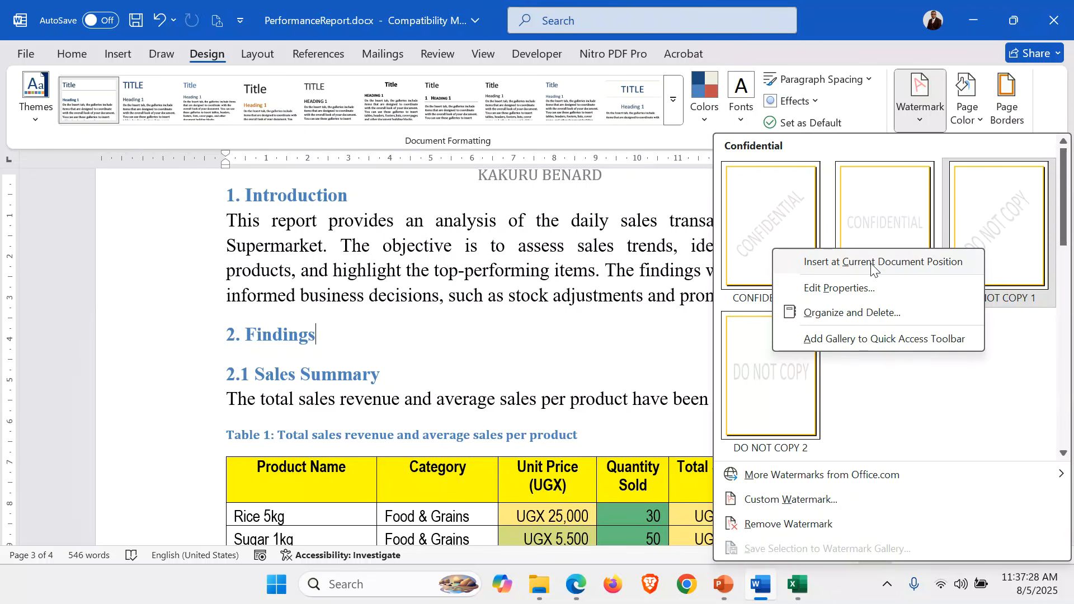
click(919, 264)
scroll(703, 323, down, 10)
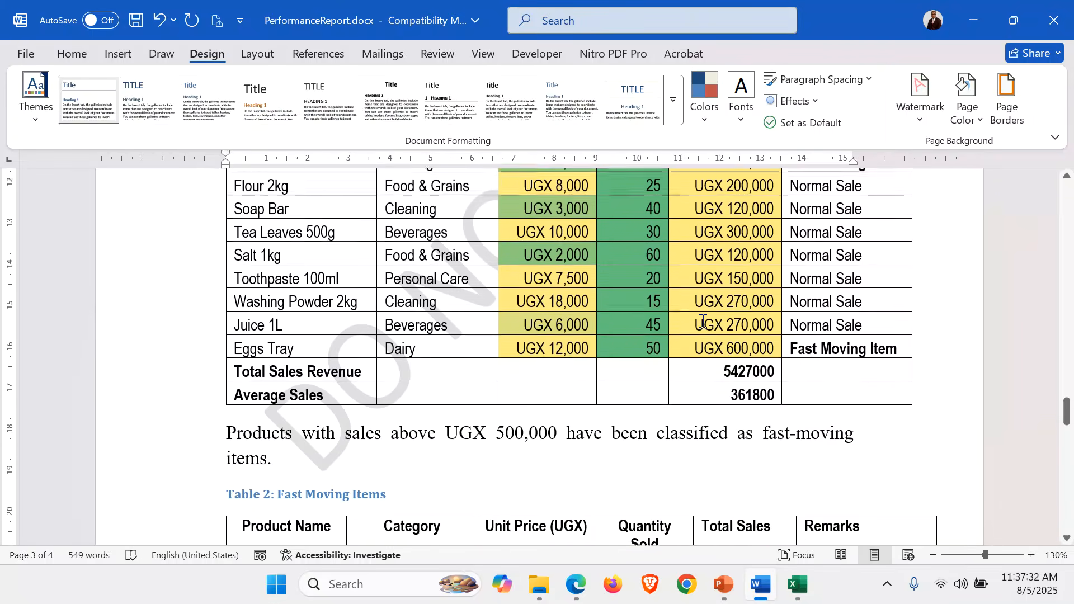
Clear the DO NOT COPY wording from the watermark behind Table 1 and deselect it
click(328, 431)
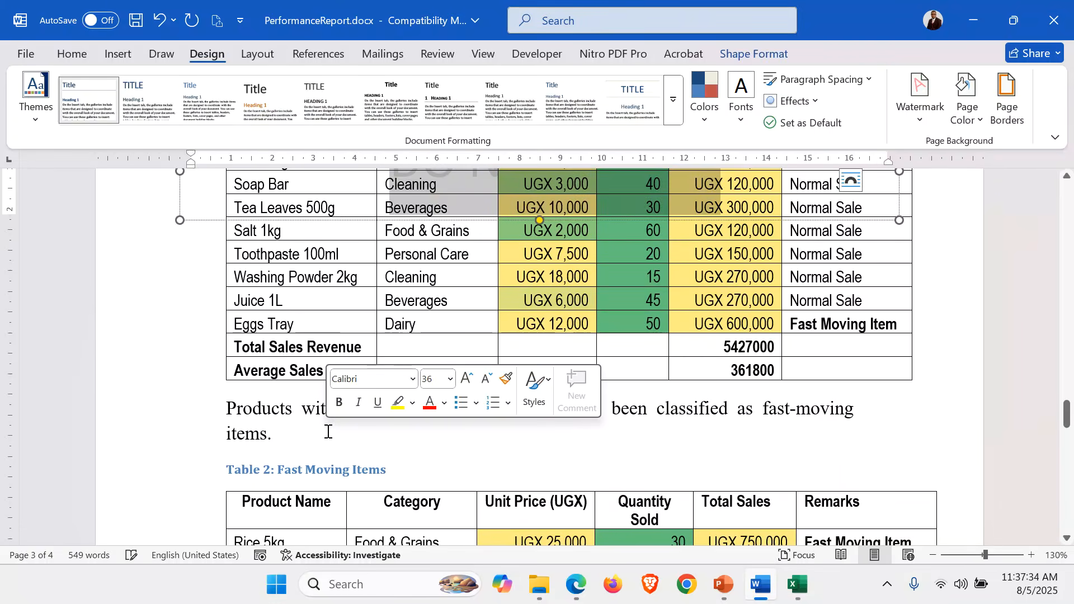
scroll(589, 356, up, 3)
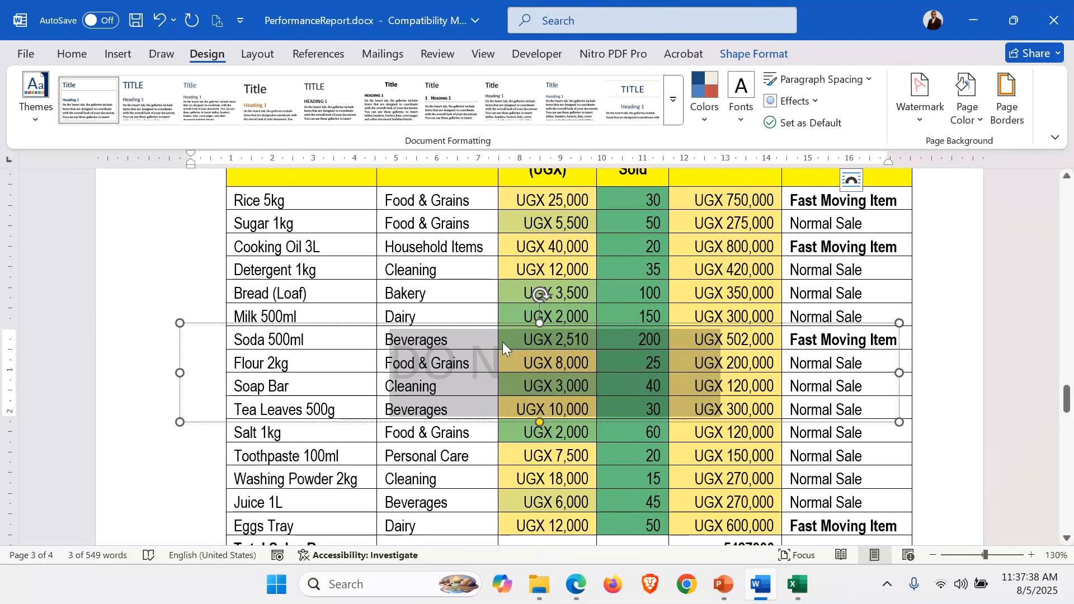
key(Delete)
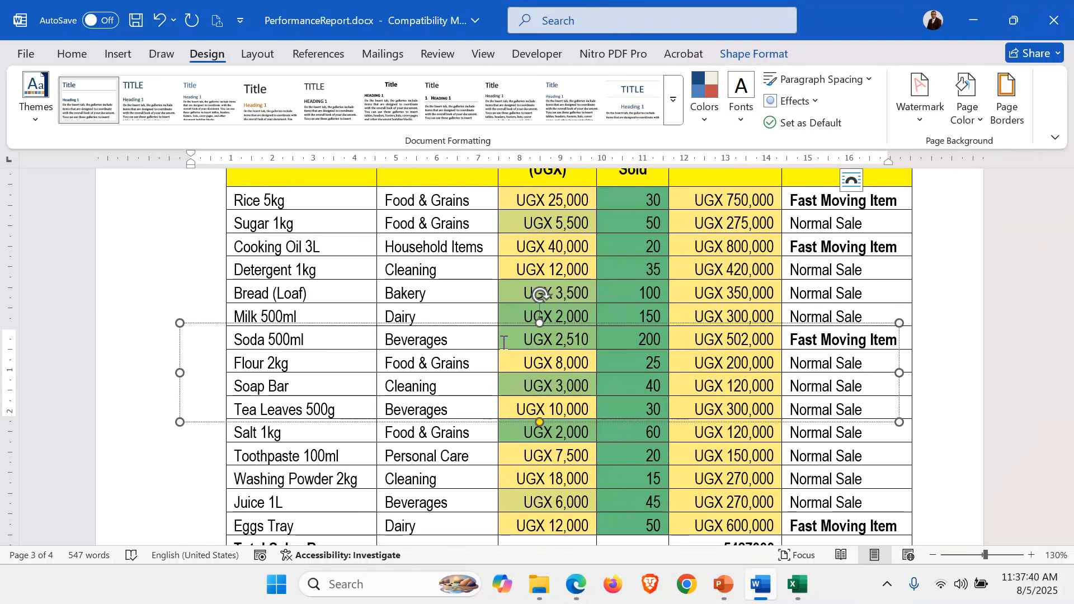
click(851, 179)
click(950, 522)
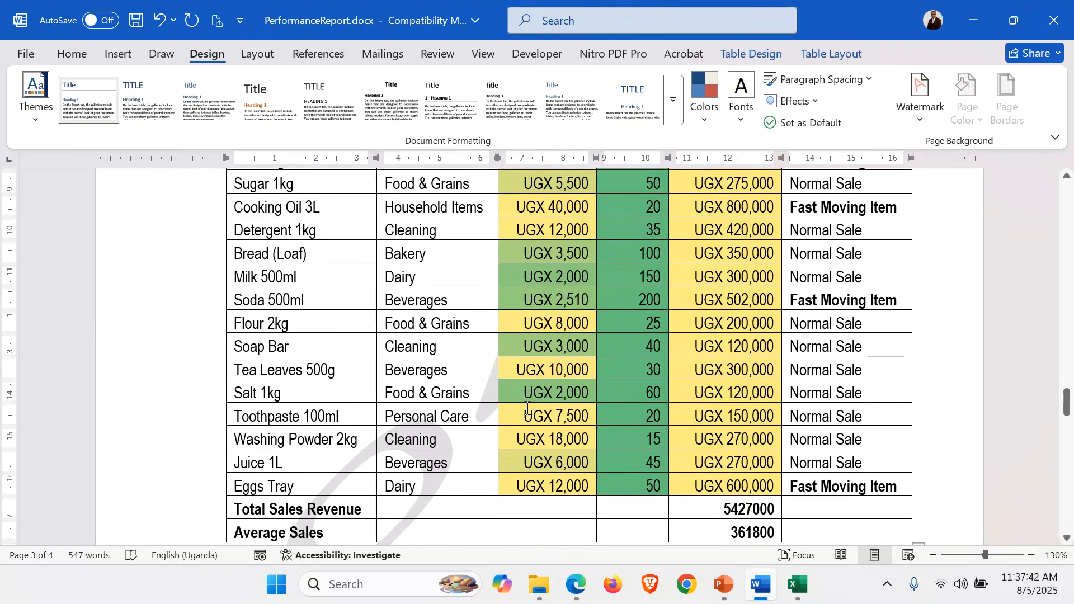
Select all the text in the watermark behind Table 1 and change its font colour to red
scroll(526, 407, up, 6)
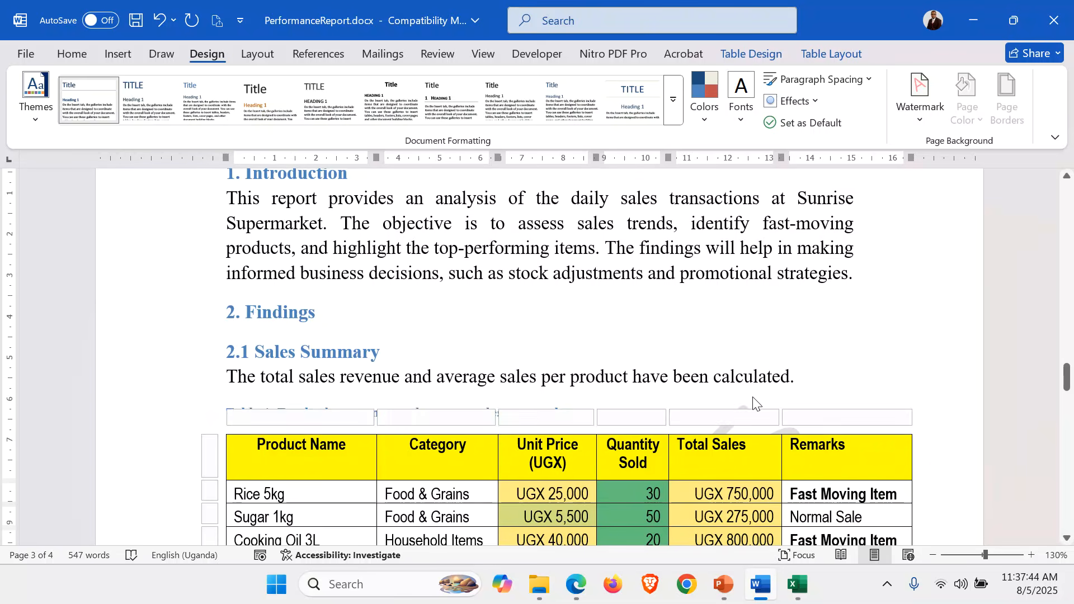
click(754, 399)
click(739, 414)
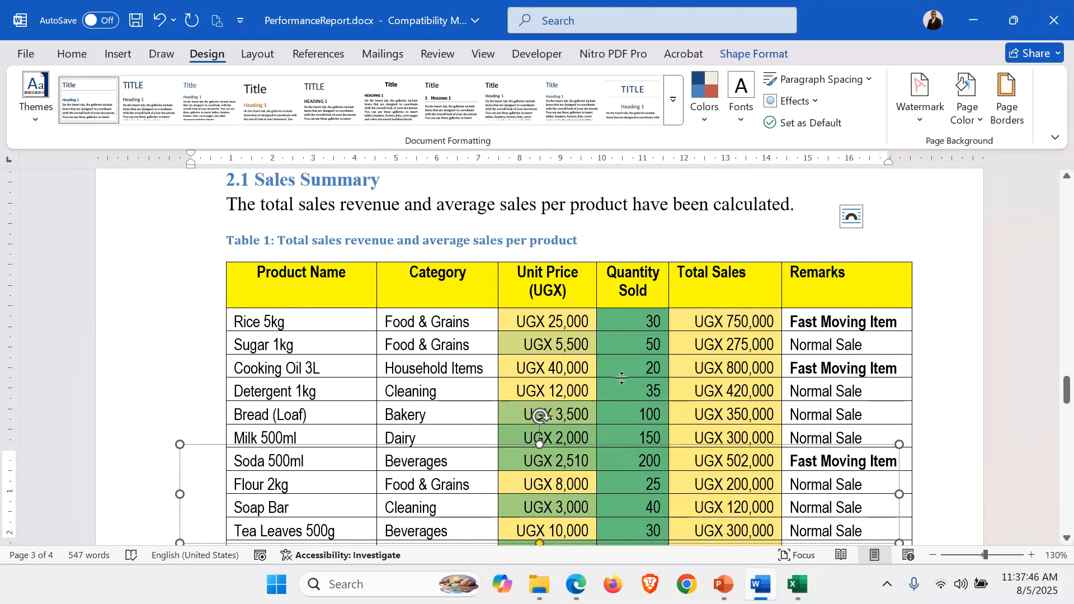
key(ctrl+a)
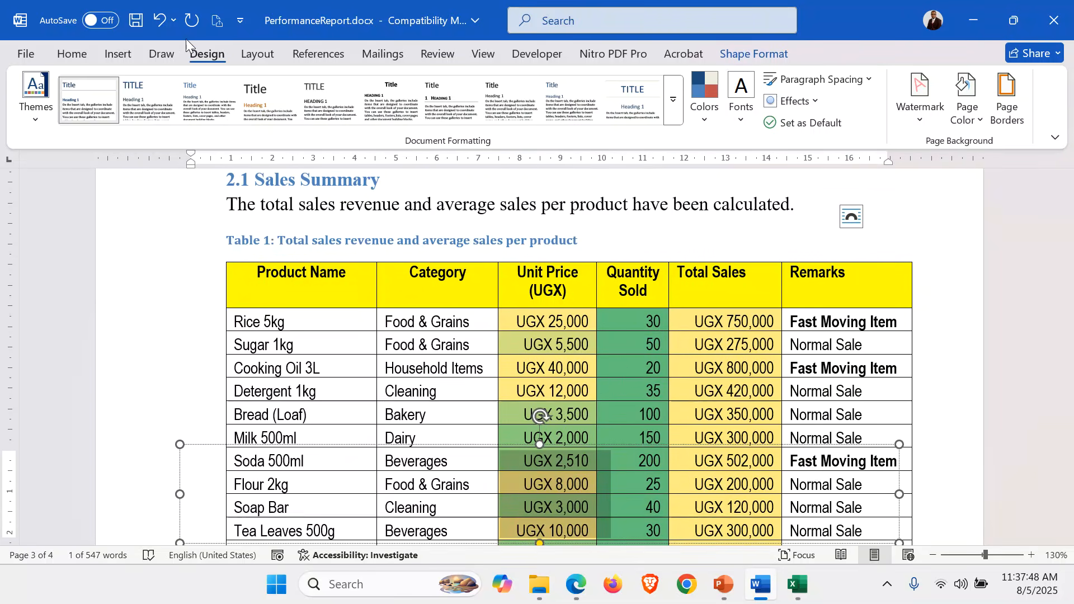
click(71, 55)
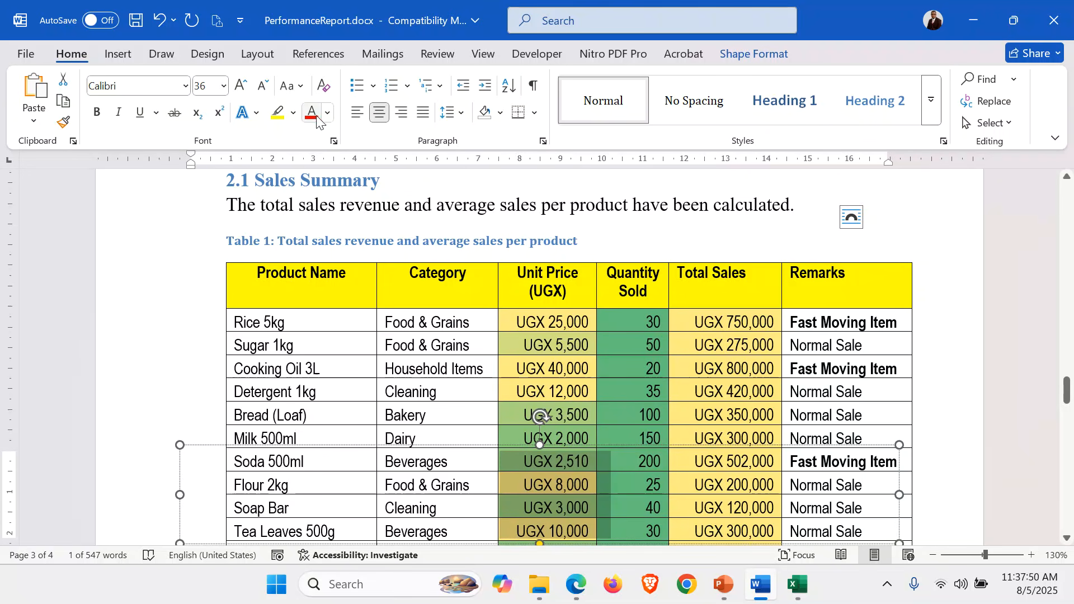
click(505, 207)
Examine the recoloured watermark behind Table 1 and check the neighbouring pages down to the column graph for it
scroll(505, 209, down, 5)
scroll(505, 209, up, 6)
scroll(504, 209, down, 7)
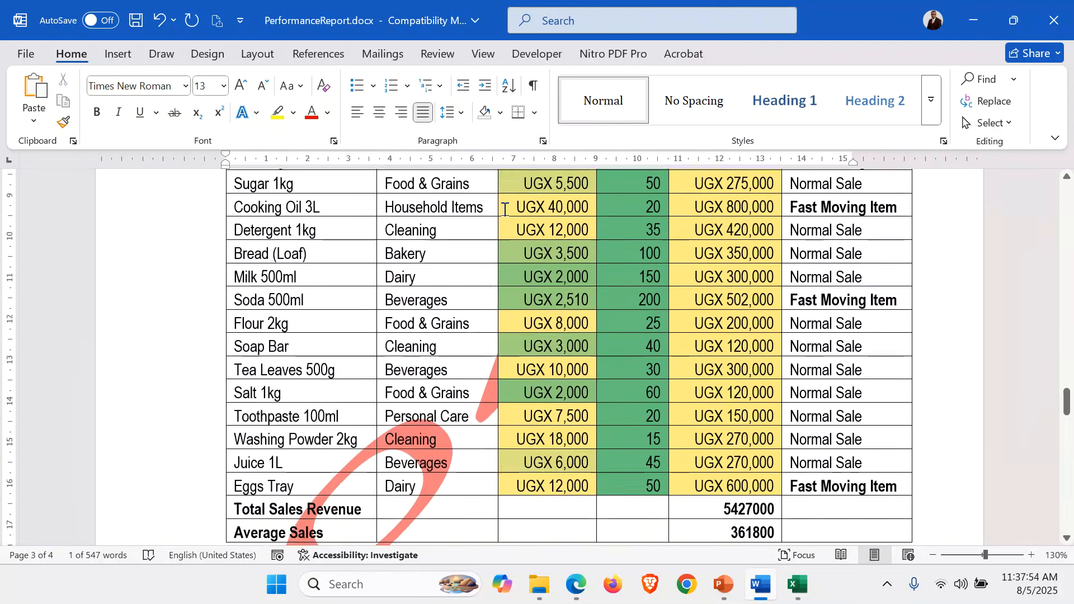
scroll(505, 208, up, 3)
scroll(505, 209, up, 8)
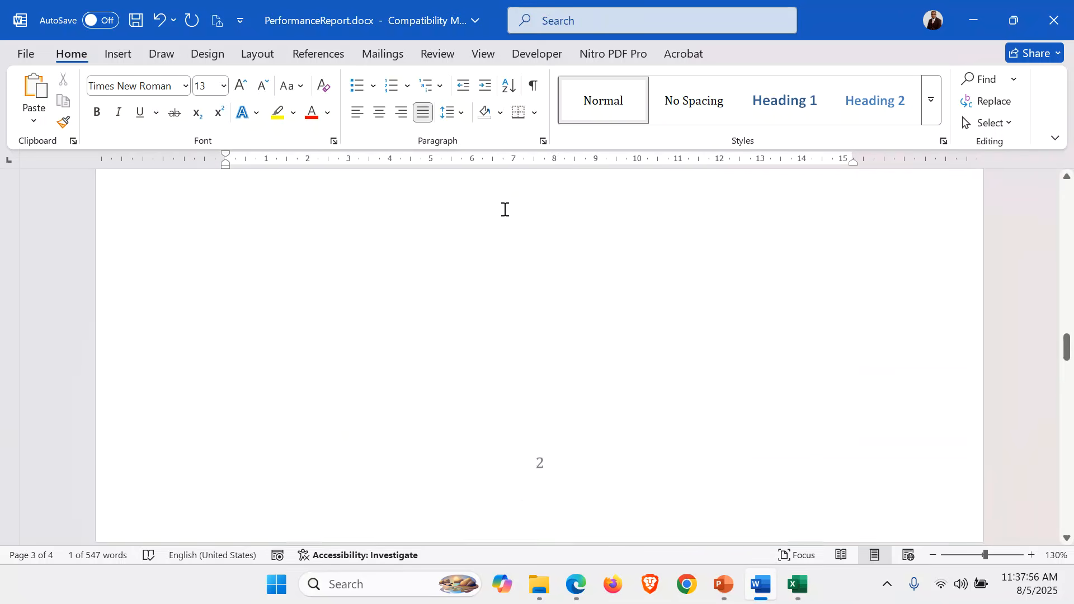
scroll(505, 208, down, 13)
scroll(504, 209, down, 15)
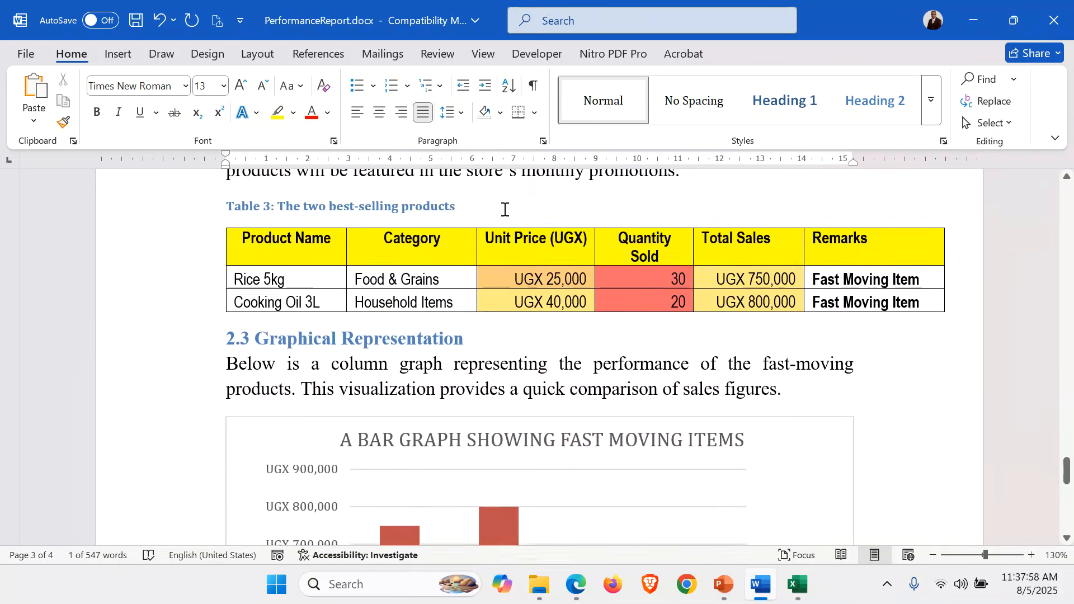
scroll(505, 209, up, 3)
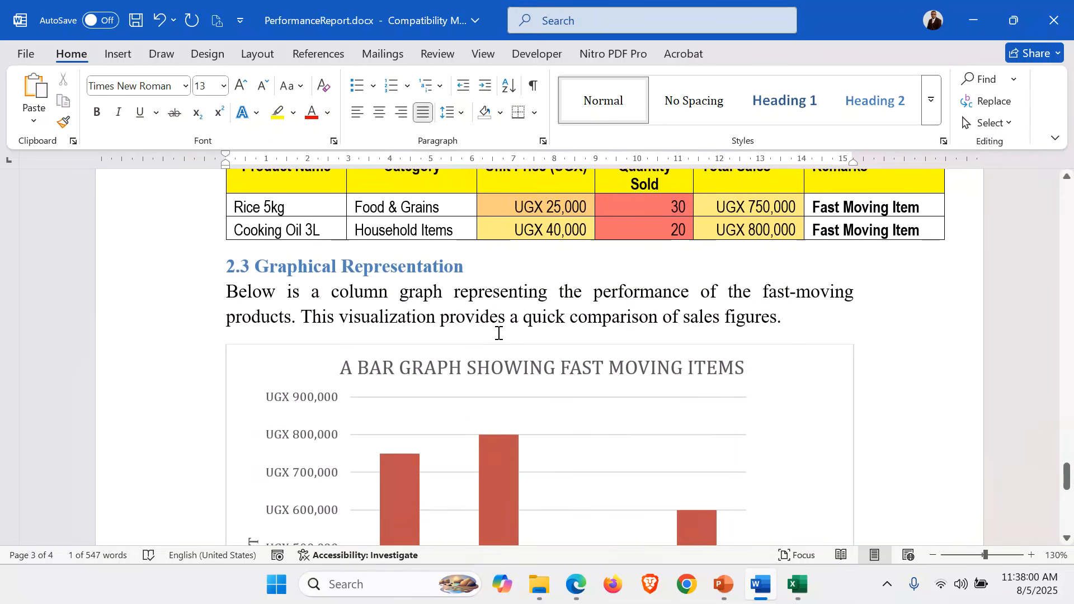
click(499, 320)
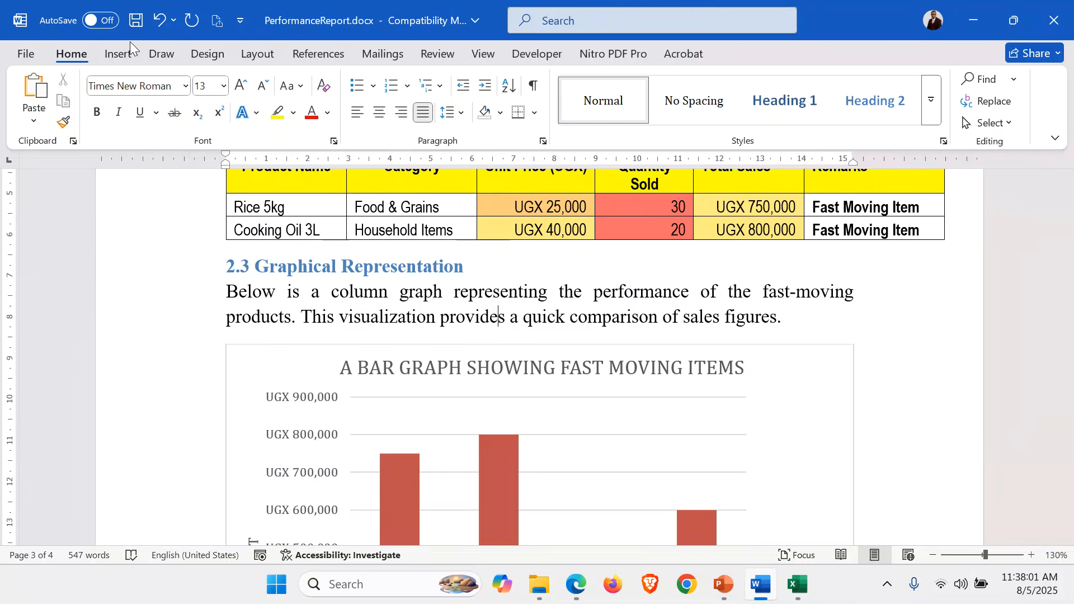
Apply the pale aqua theme tint as the page colour of the whole report and save the document
click(208, 54)
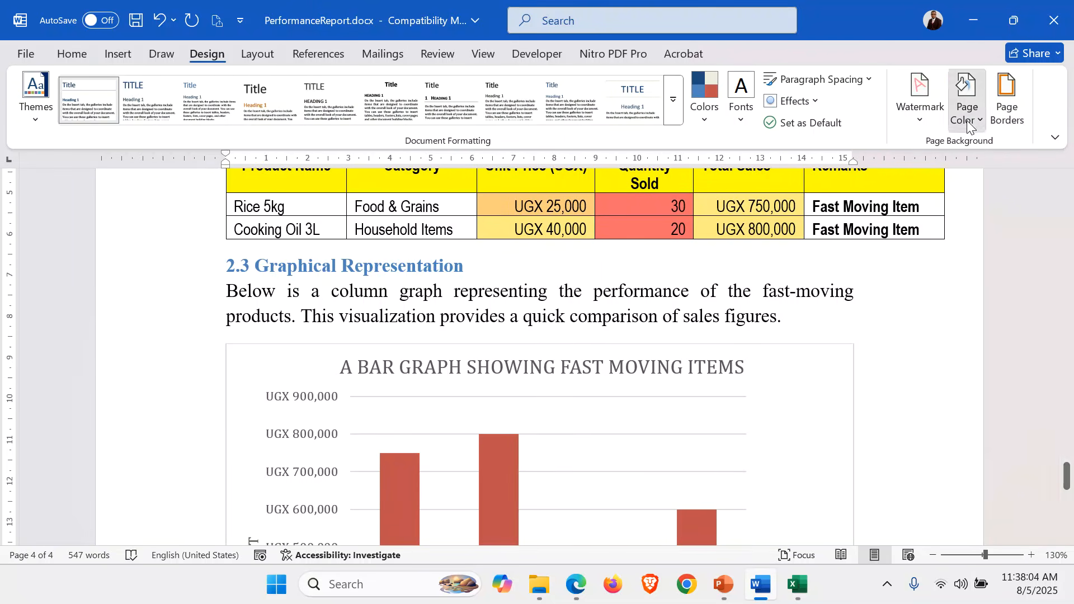
click(967, 101)
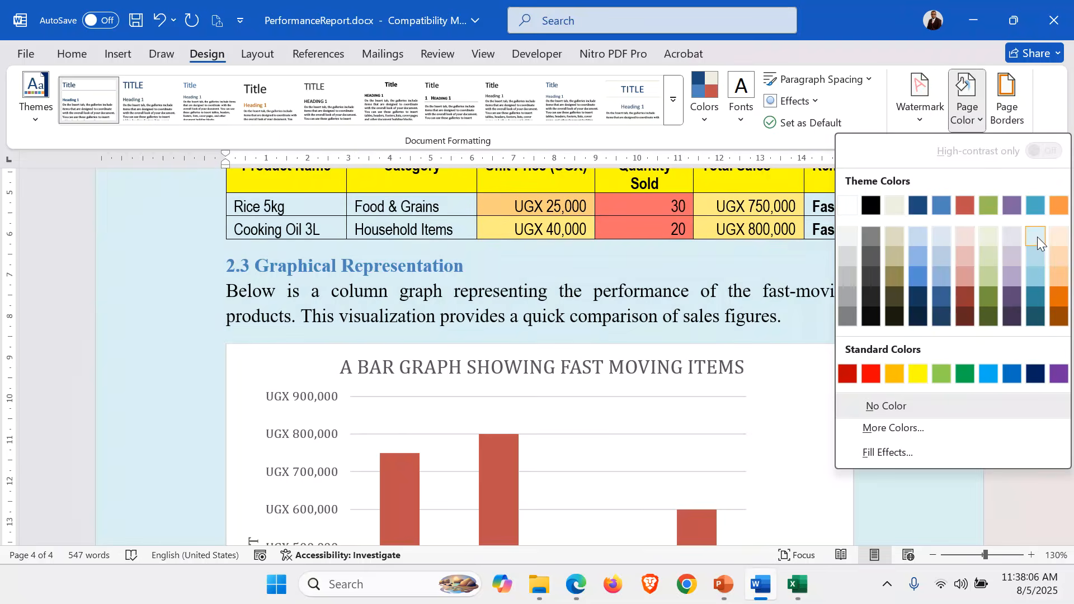
click(1038, 237)
scroll(843, 289, up, 20)
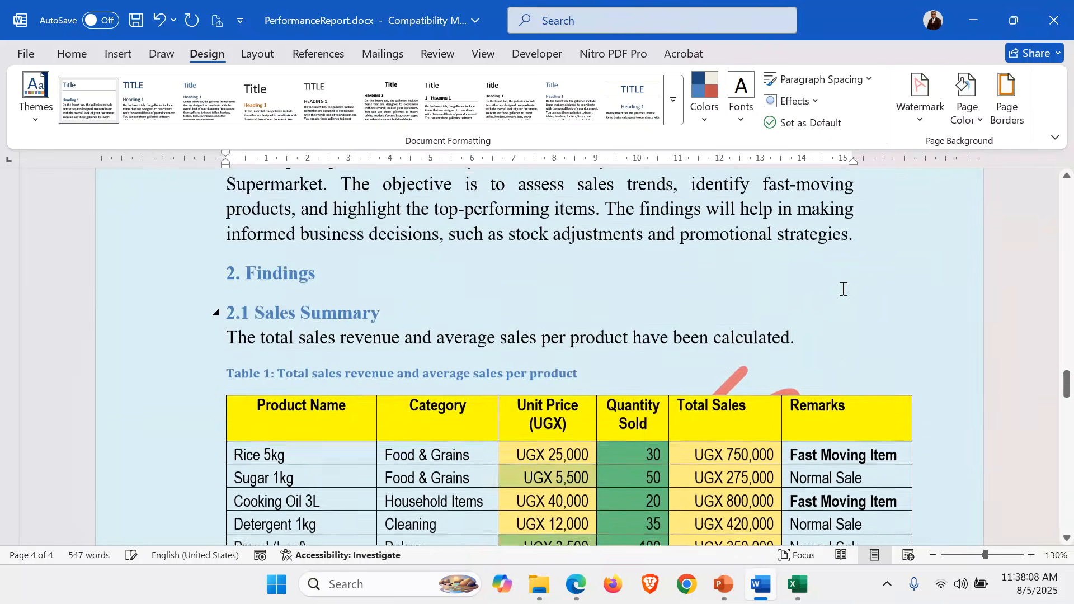
scroll(843, 289, up, 9)
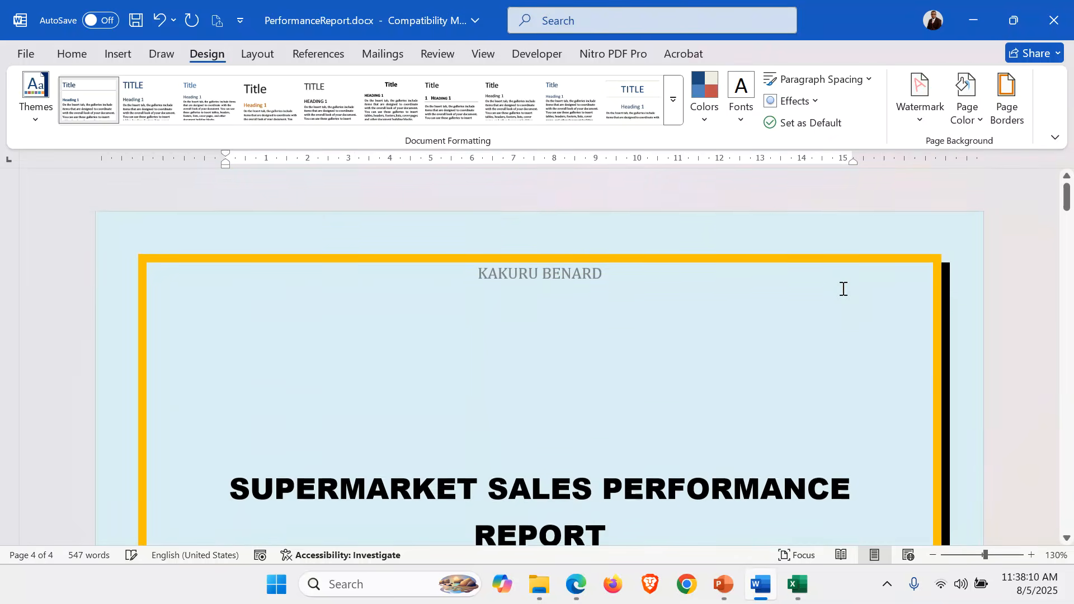
scroll(731, 411, down, 4)
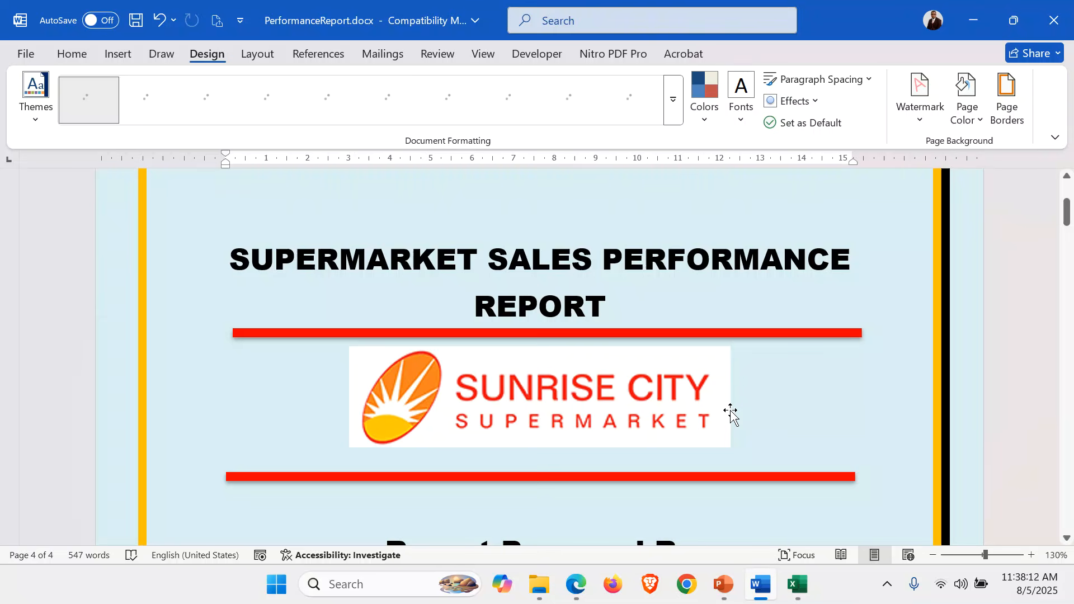
key(ctrl+s)
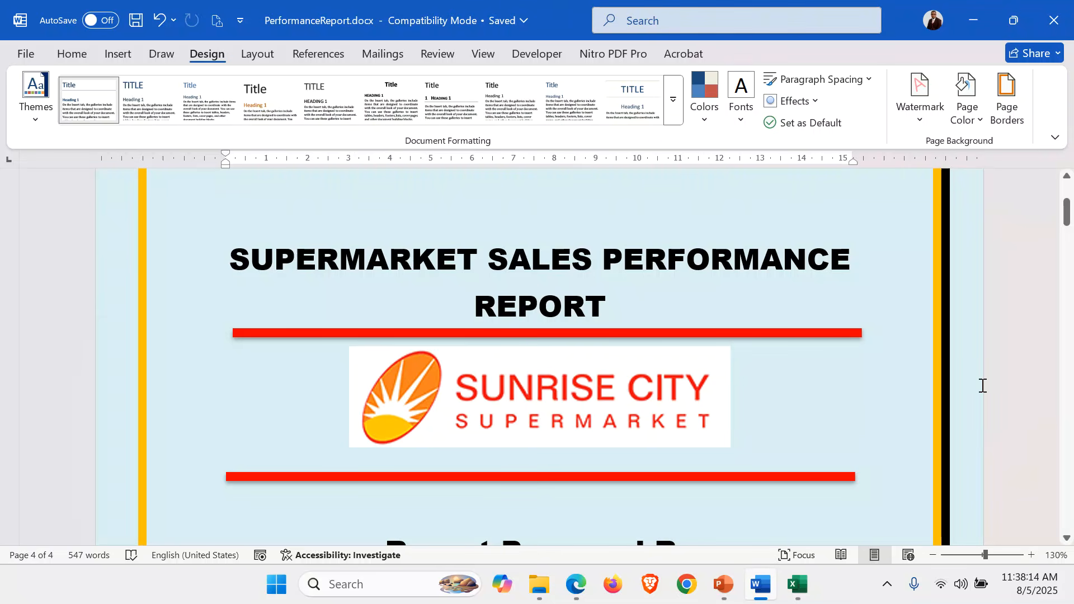
Examine all four pages of the report in the print preview, from the cover to the conclusion, without printing
click(25, 54)
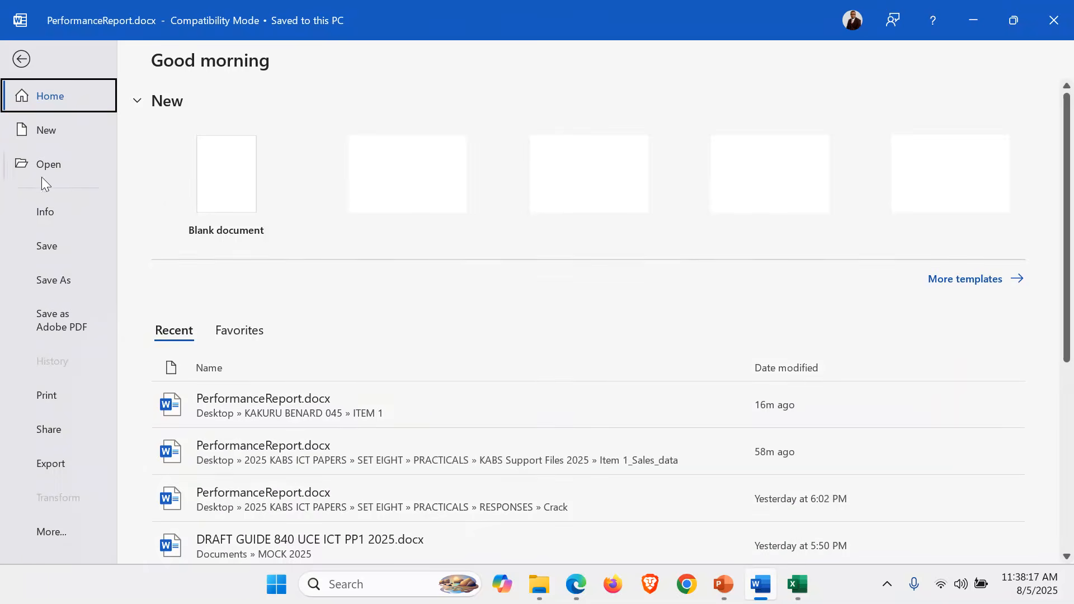
click(70, 403)
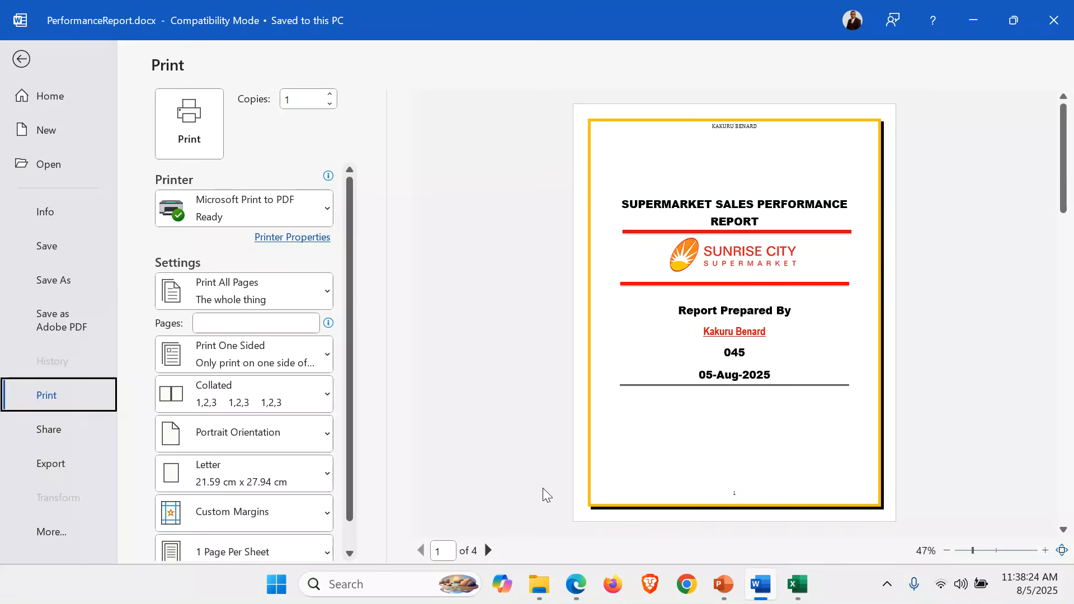
click(488, 550)
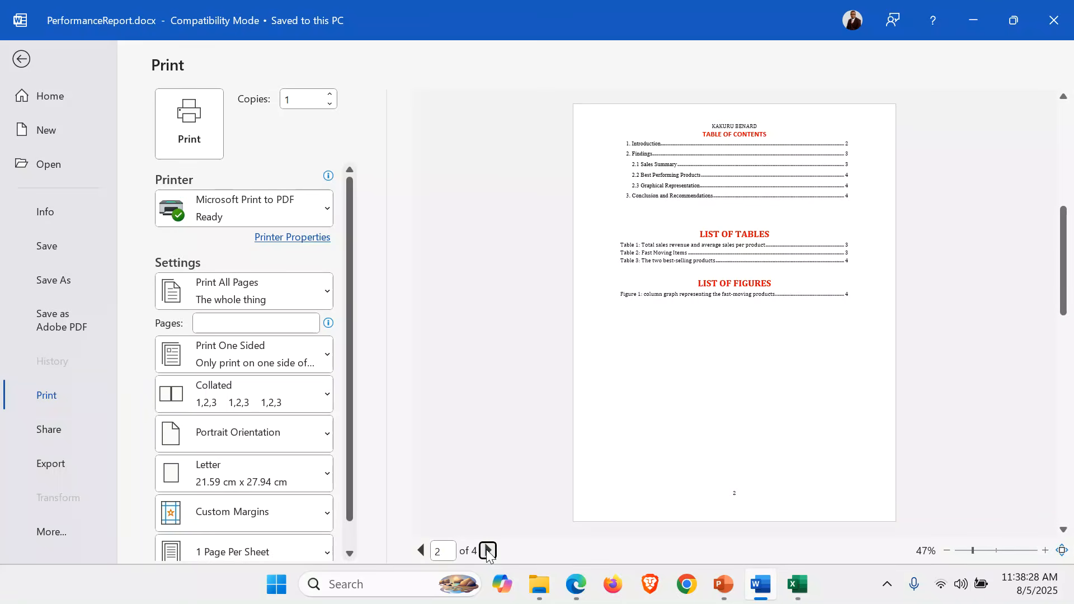
click(488, 550)
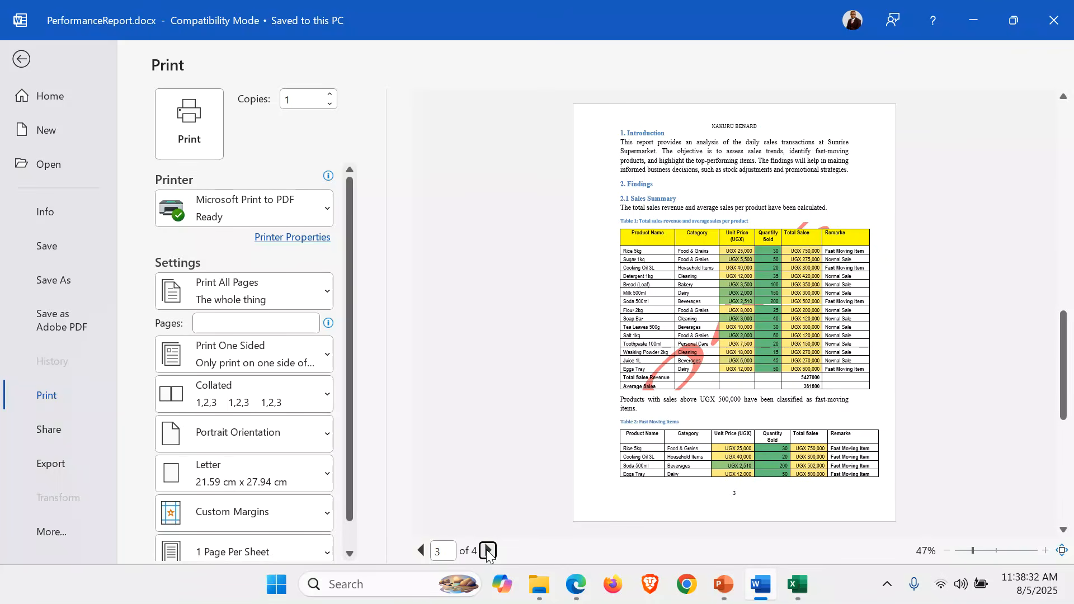
click(488, 551)
click(487, 551)
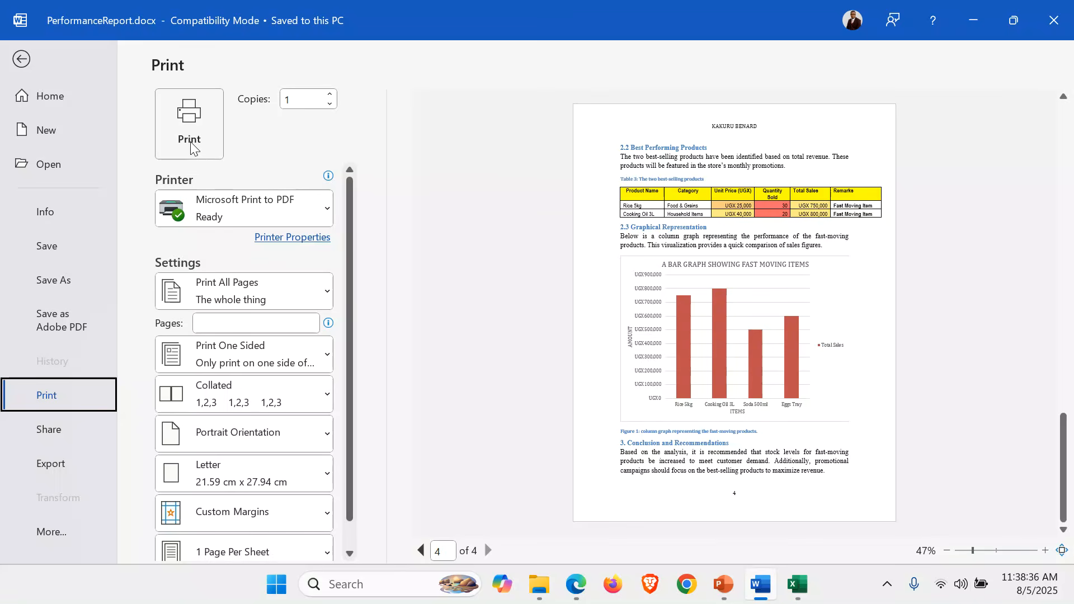
click(21, 58)
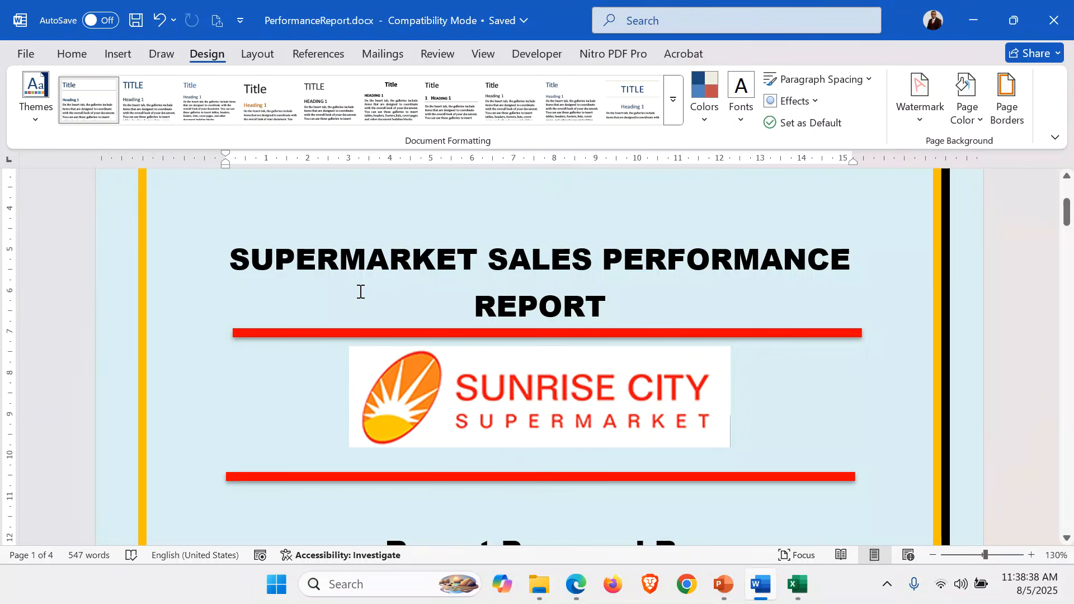
Close the report and the sales data workbook, saving the workbook's changes in the ITEM 1 folder
click(1070, 22)
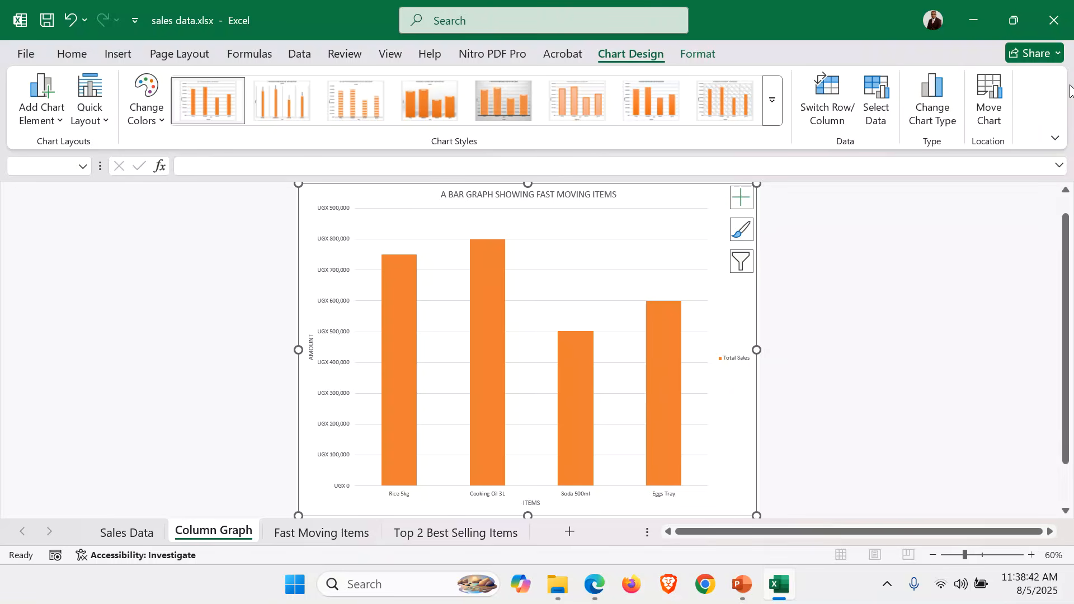
click(1058, 24)
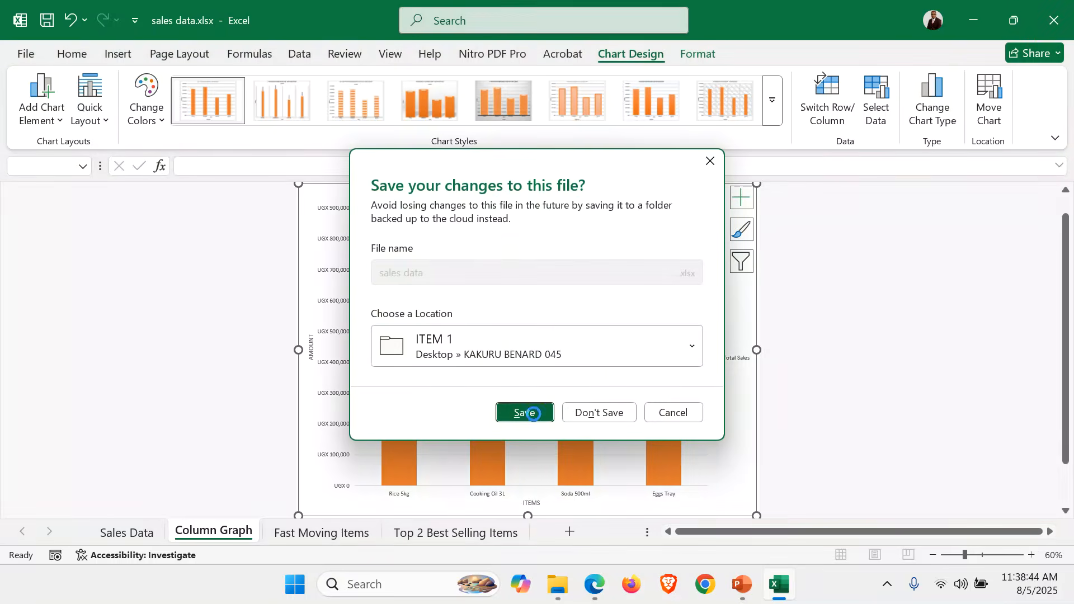
click(534, 414)
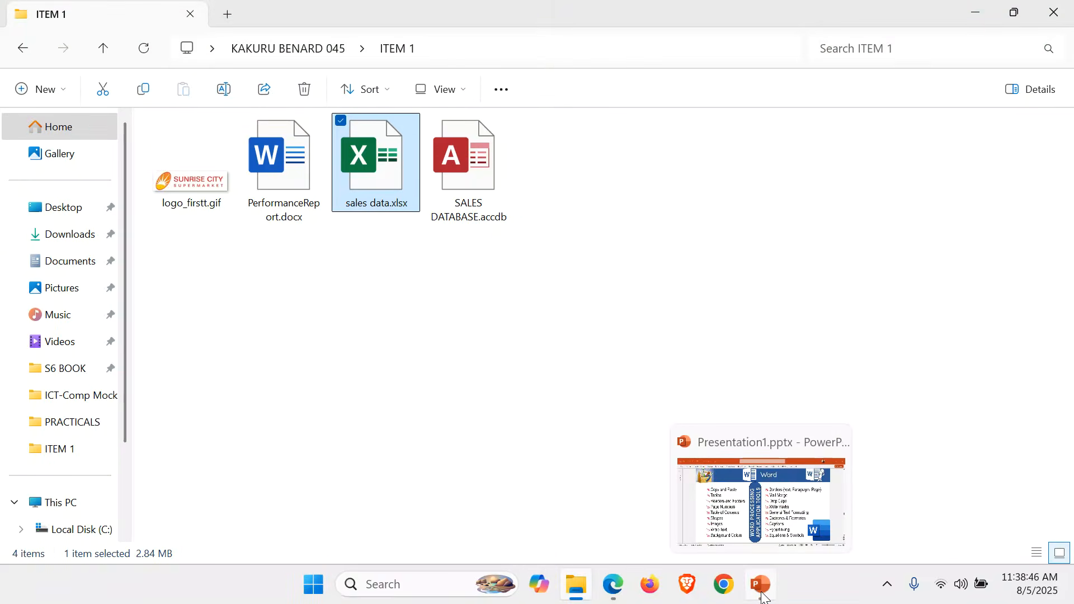
Switch to Presentation1 in PowerPoint and play it from the Word tools slide up to the ITEM - 1 Paper 2 scoring table
click(759, 585)
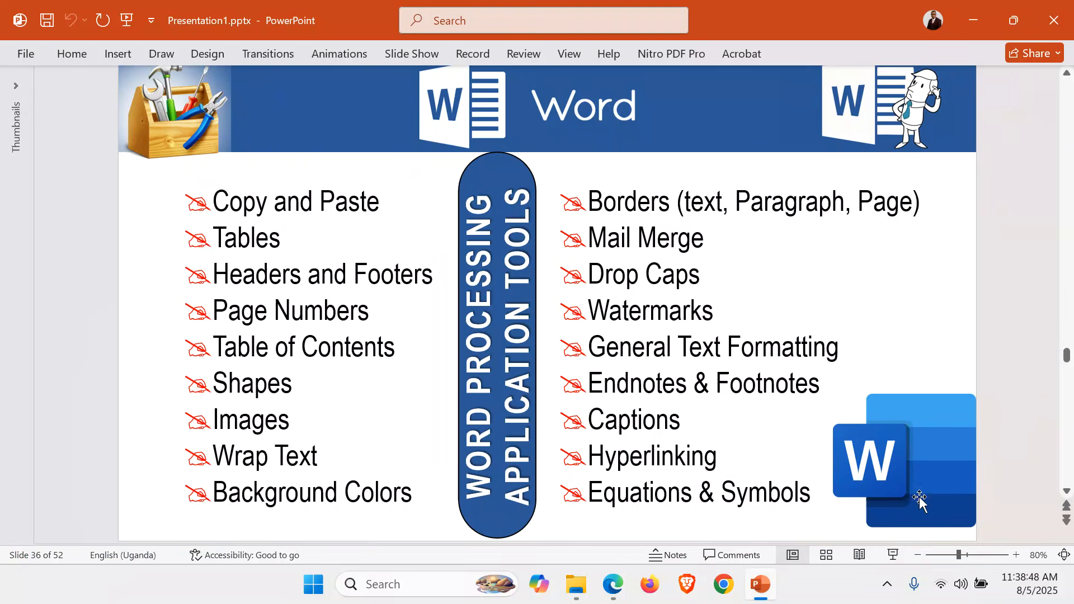
click(889, 556)
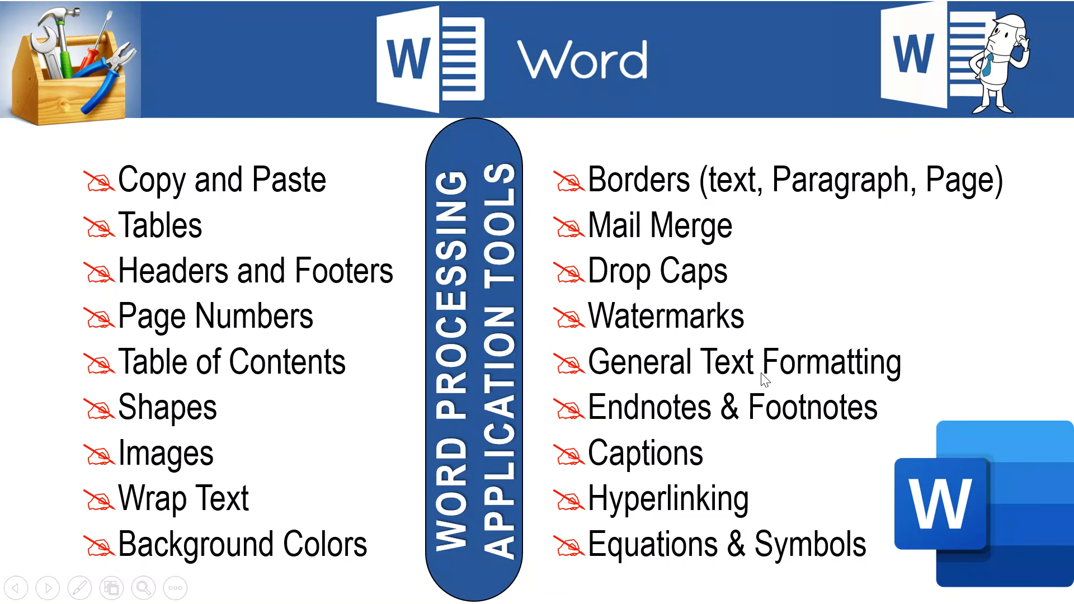
key(Right)
key(Right)
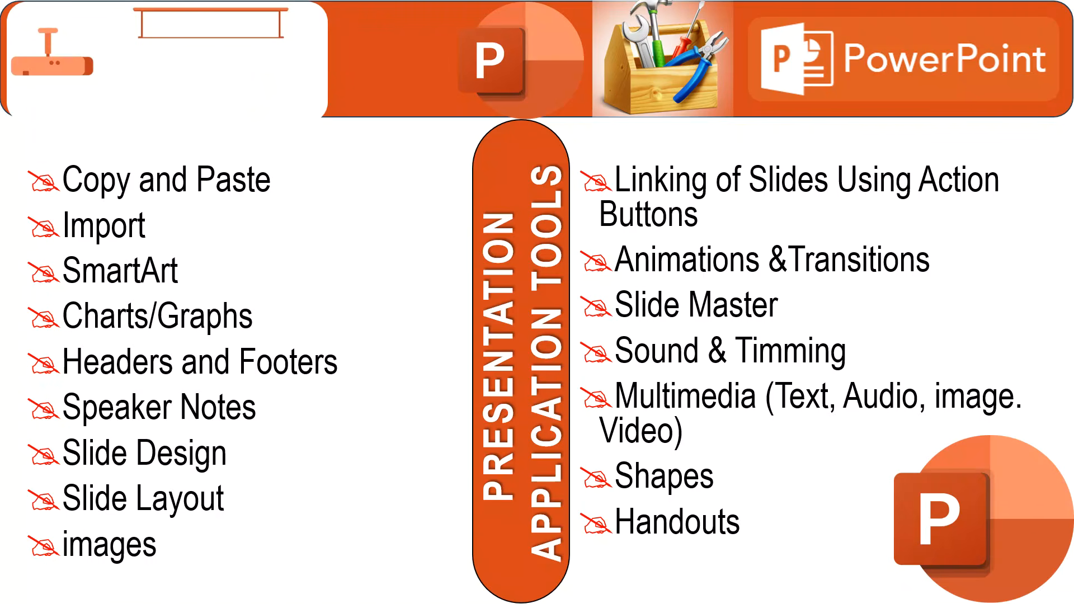
key(Right)
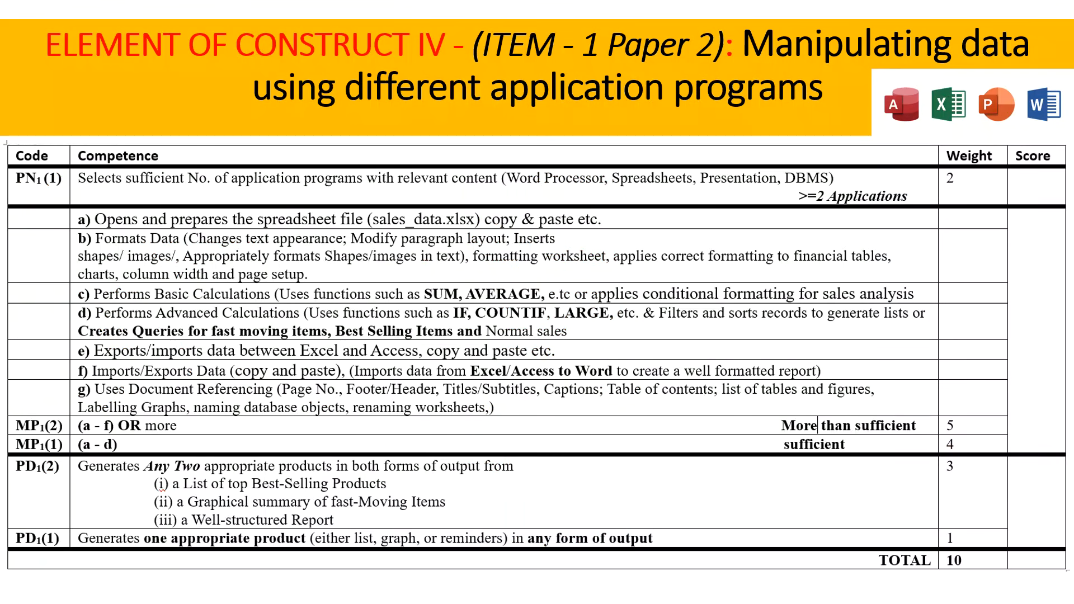